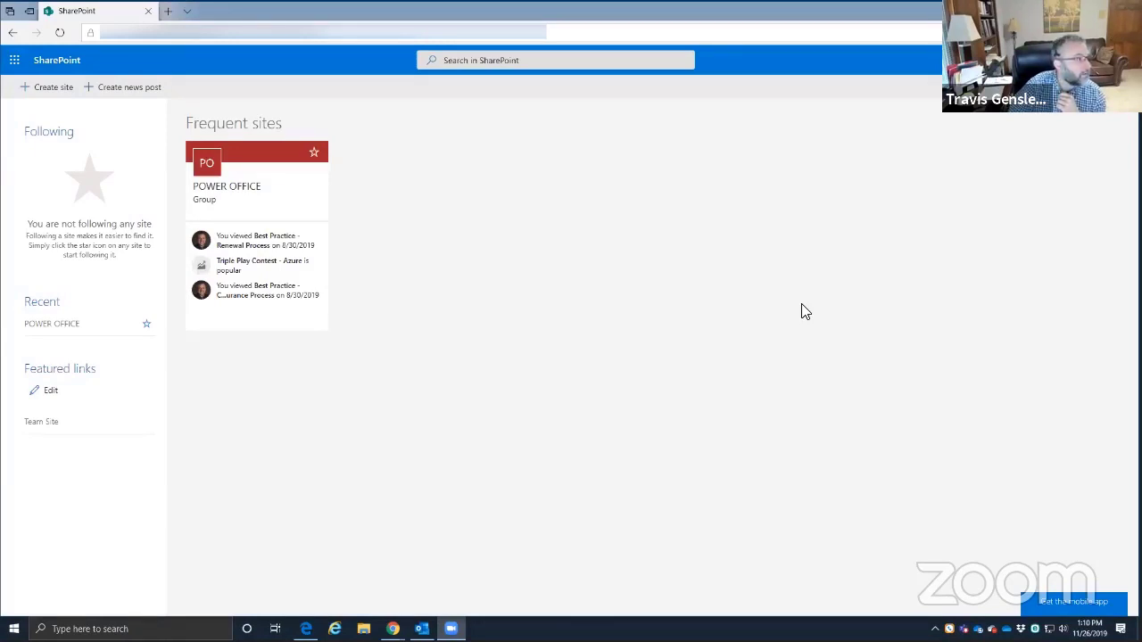
- Go to the SharePoint start page via the Office 365 app launcher and begin creating a site
{"action": "left_click", "coordinate": [555, 364]}
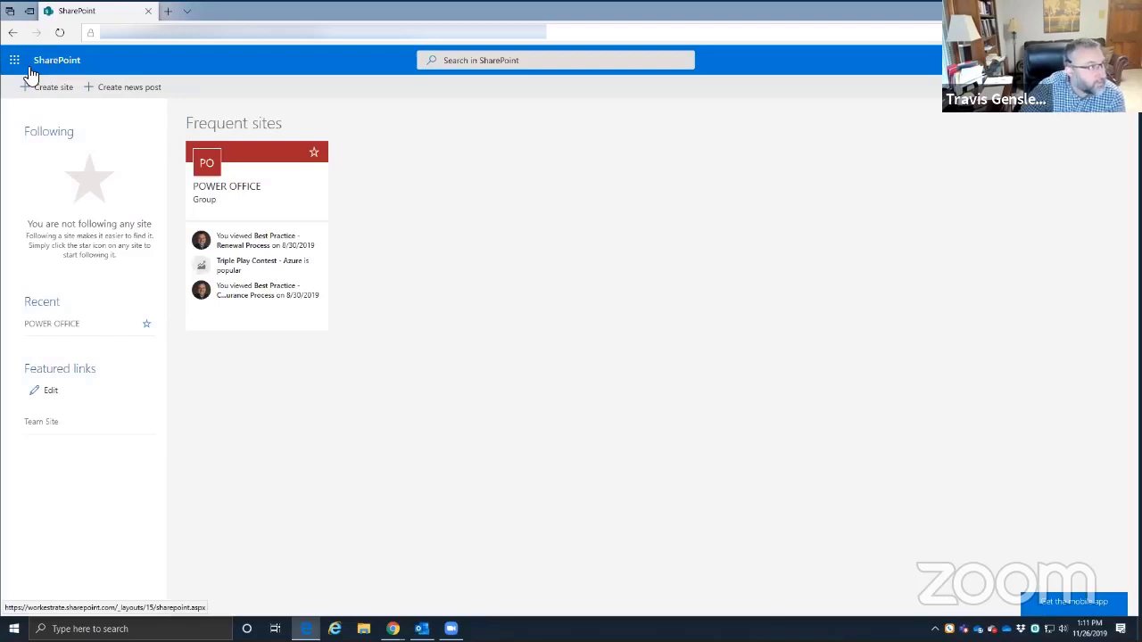
{"action": "left_click", "coordinate": [16, 61]}
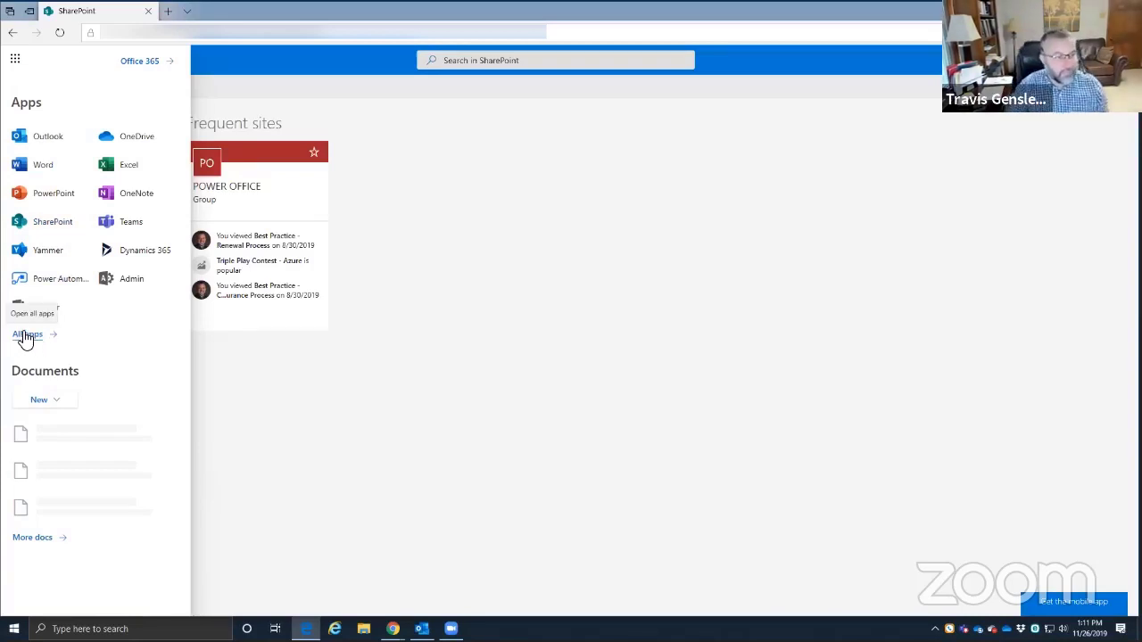
{"action": "left_click", "coordinate": [35, 228]}
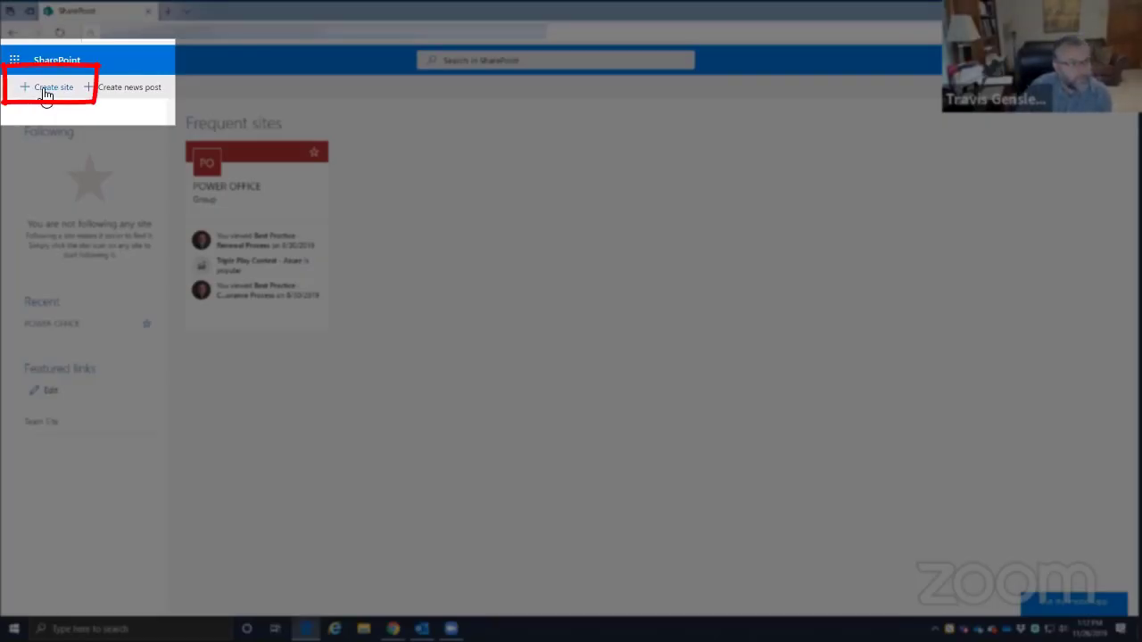
{"action": "left_click", "coordinate": [45, 88]}
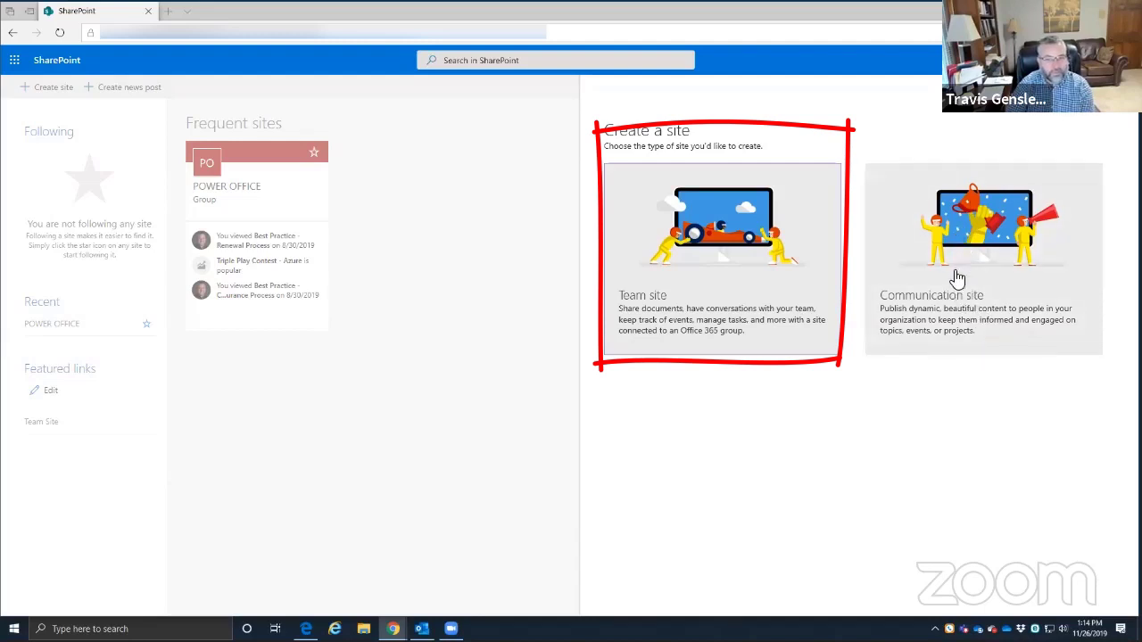
- Choose Team site as the new site's type
{"action": "left_click", "coordinate": [700, 254]}
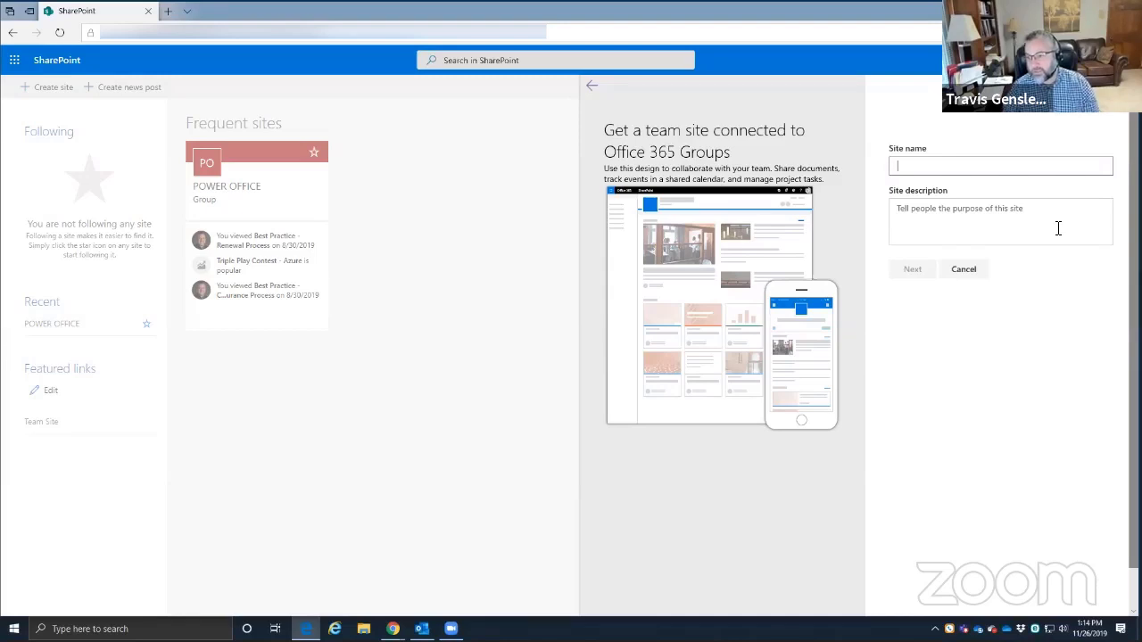
- Enter 'Carrier Resources' as the team site name
{"action": "type", "text": "Car"}
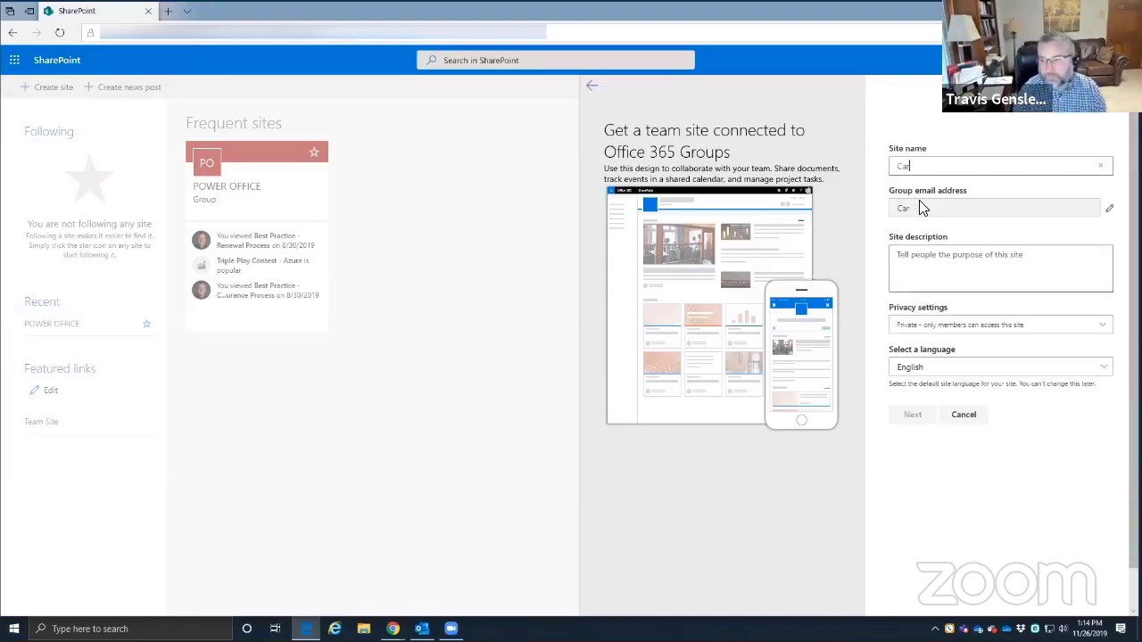
{"action": "type", "text": "rier Reso"}
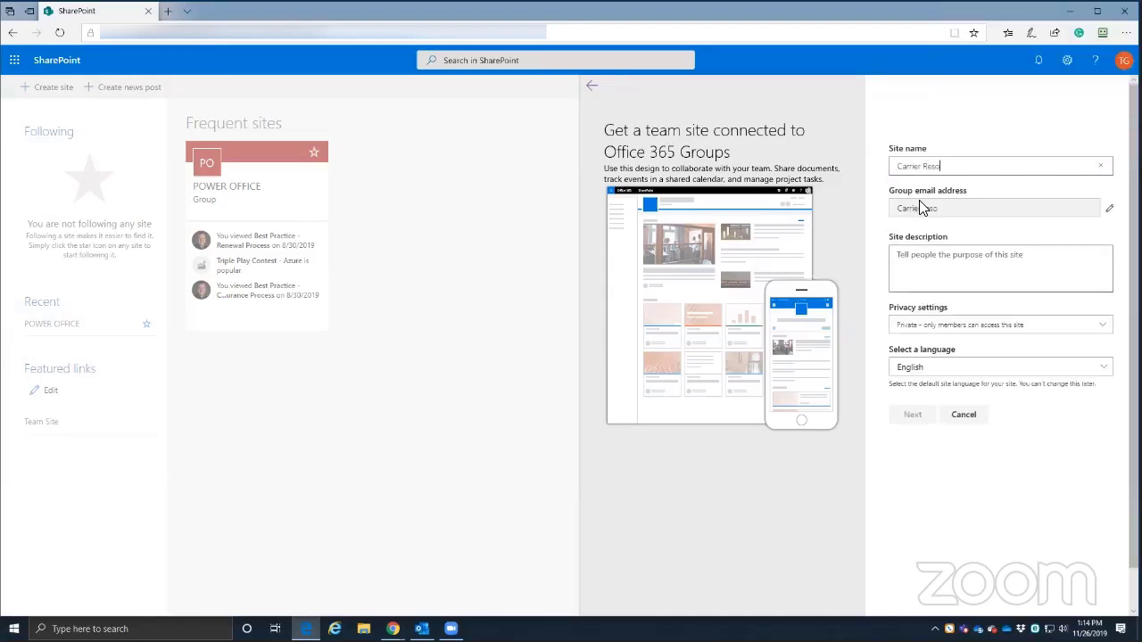
{"action": "type", "text": "urces"}
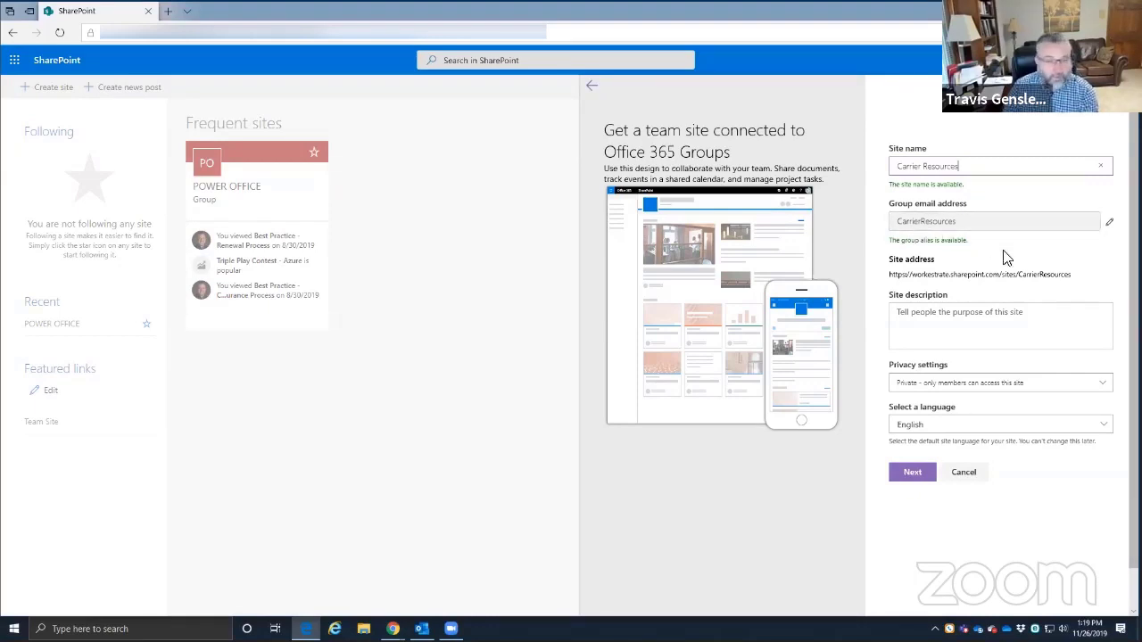
{"action": "left_click", "coordinate": [920, 315]}
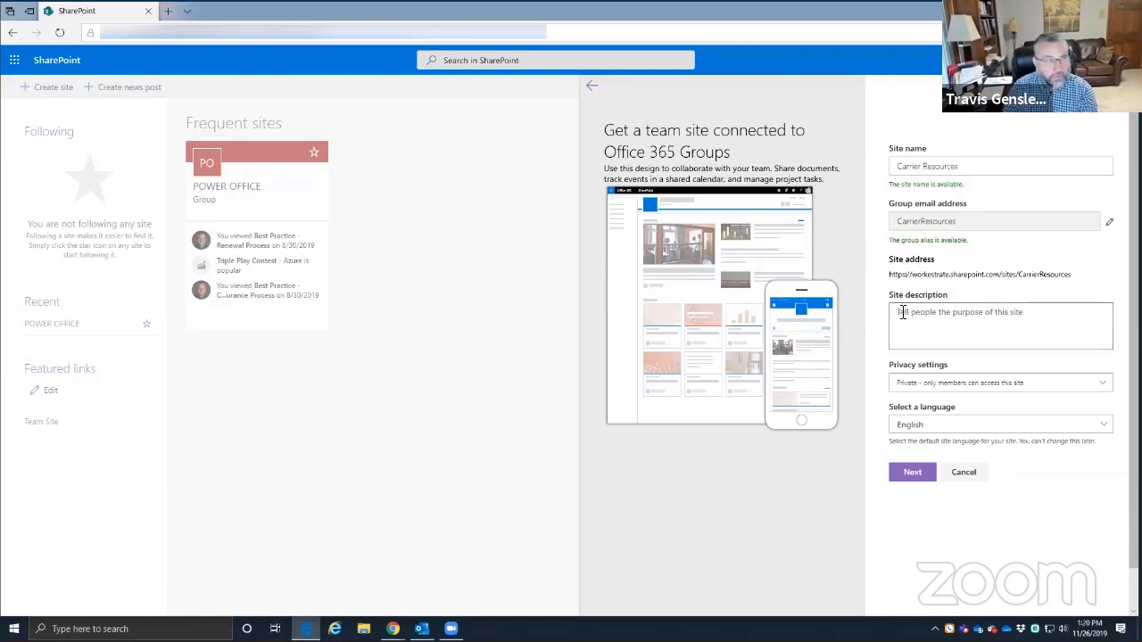
{"action": "left_click_drag", "start_coordinate": [930, 166], "coordinate": [893, 167]}
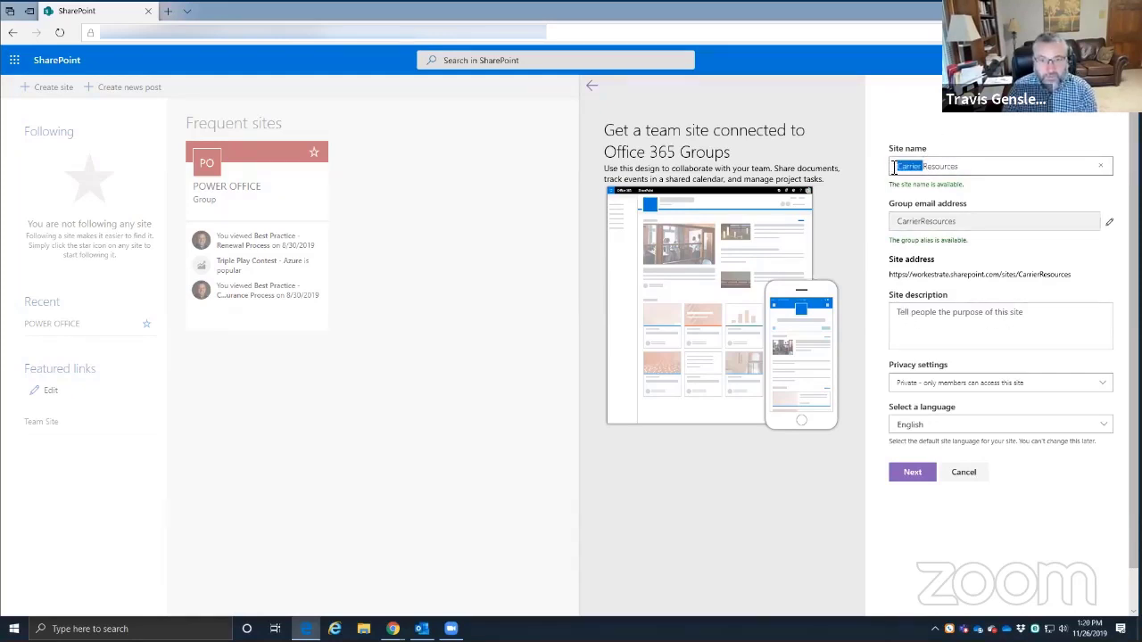
{"action": "left_click_drag", "start_coordinate": [971, 168], "coordinate": [895, 170]}
{"action": "left_click", "coordinate": [910, 334]}
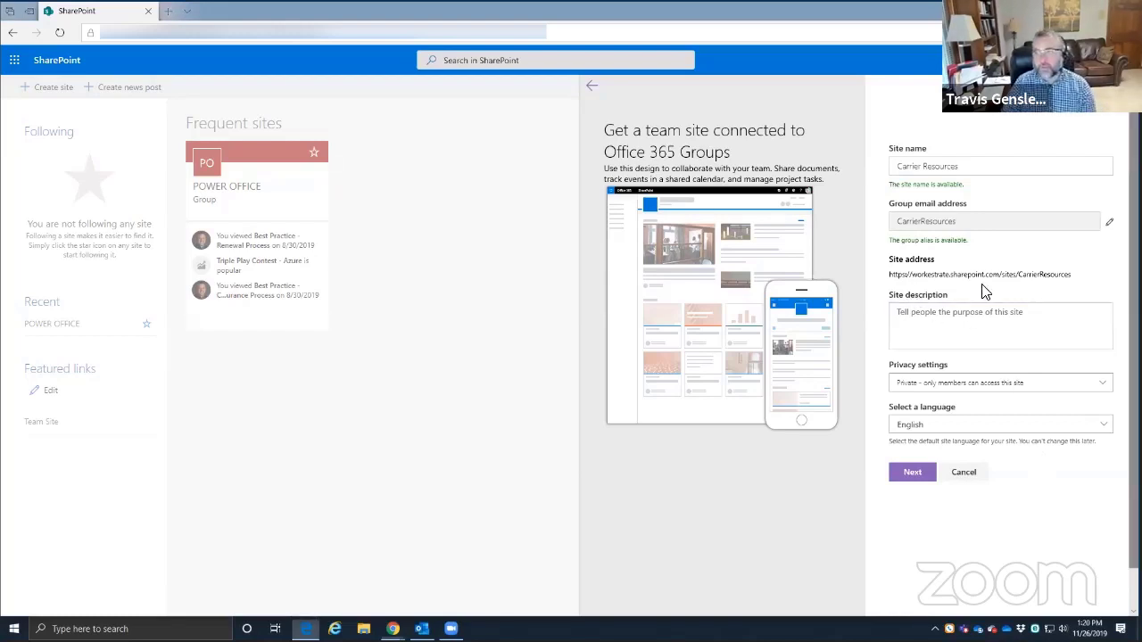
- Switch to the other browser's SharePoint home and scroll down through its content
{"action": "left_click_drag", "start_coordinate": [587, 29], "coordinate": [589, 2]}
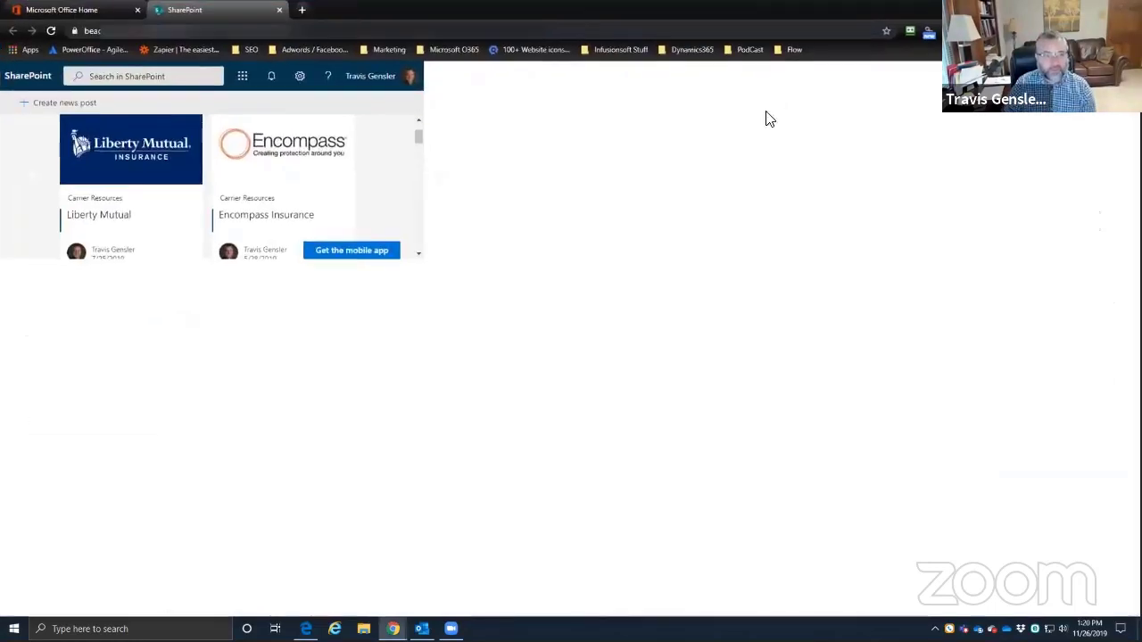
{"action": "scroll", "coordinate": [252, 248], "scroll_direction": "down", "scroll_amount": 4}
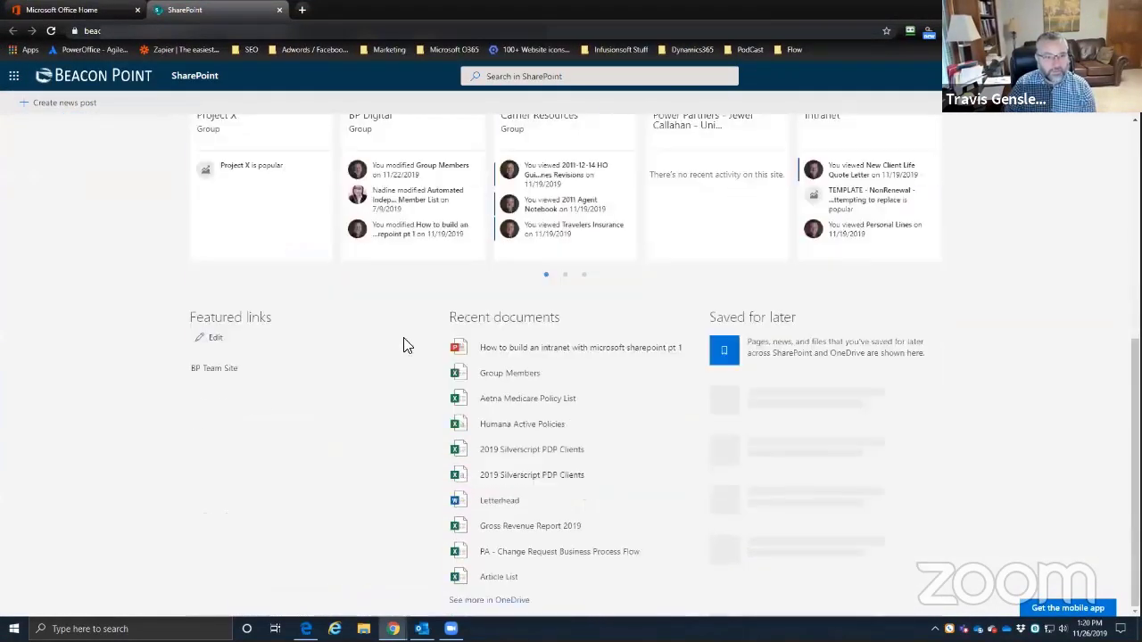
{"action": "scroll", "coordinate": [402, 344], "scroll_direction": "up", "scroll_amount": 5}
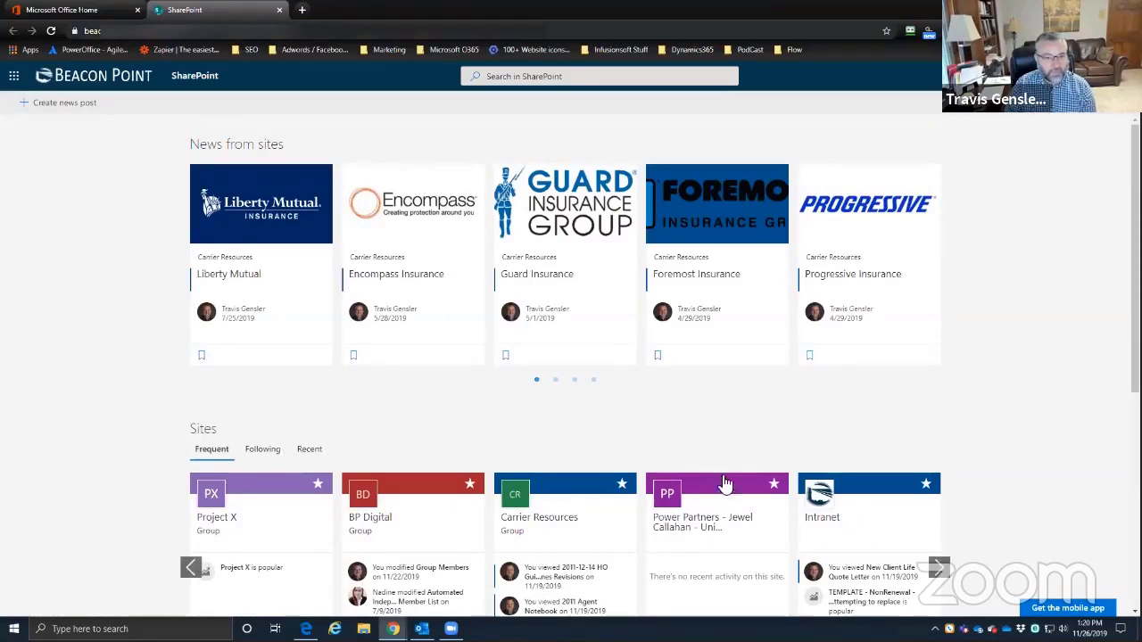
{"action": "scroll", "coordinate": [545, 476], "scroll_direction": "down", "scroll_amount": 1}
{"action": "scroll", "coordinate": [545, 476], "scroll_direction": "down", "scroll_amount": 2}
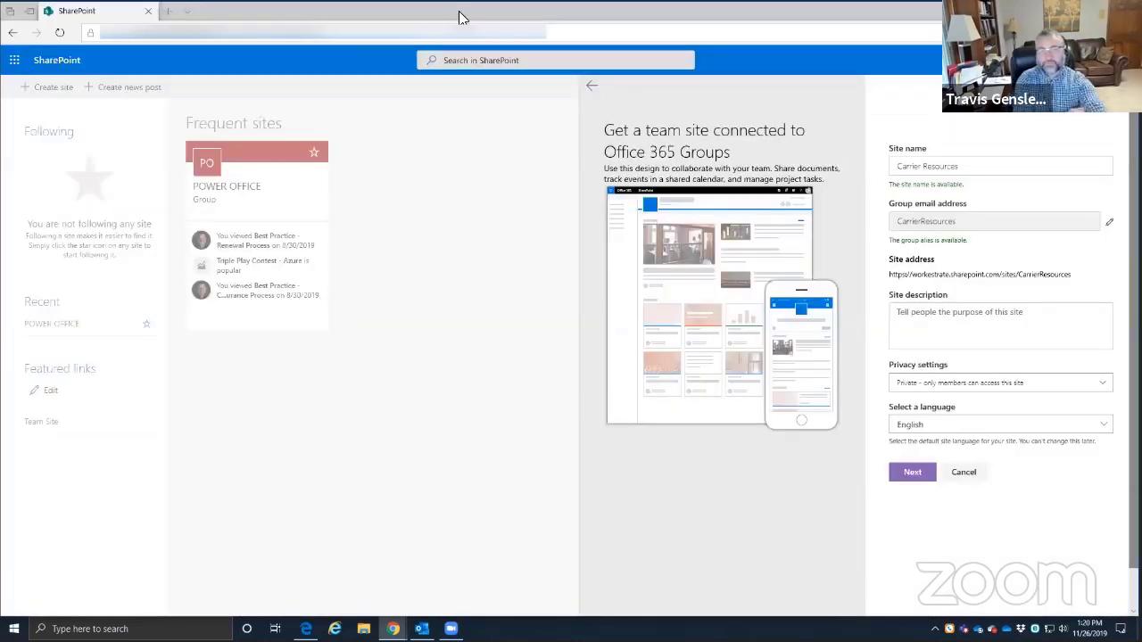
- Set the Carrier Resources site privacy to Public for the whole organization, keeping English as language
{"action": "left_click", "coordinate": [1048, 386]}
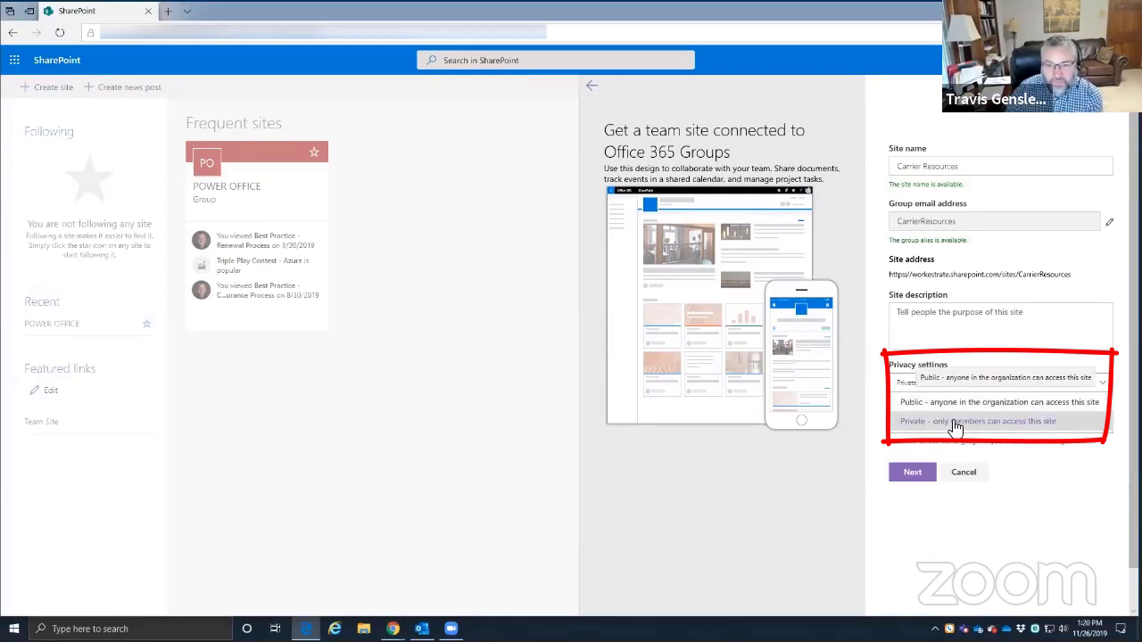
{"action": "left_click", "coordinate": [955, 428]}
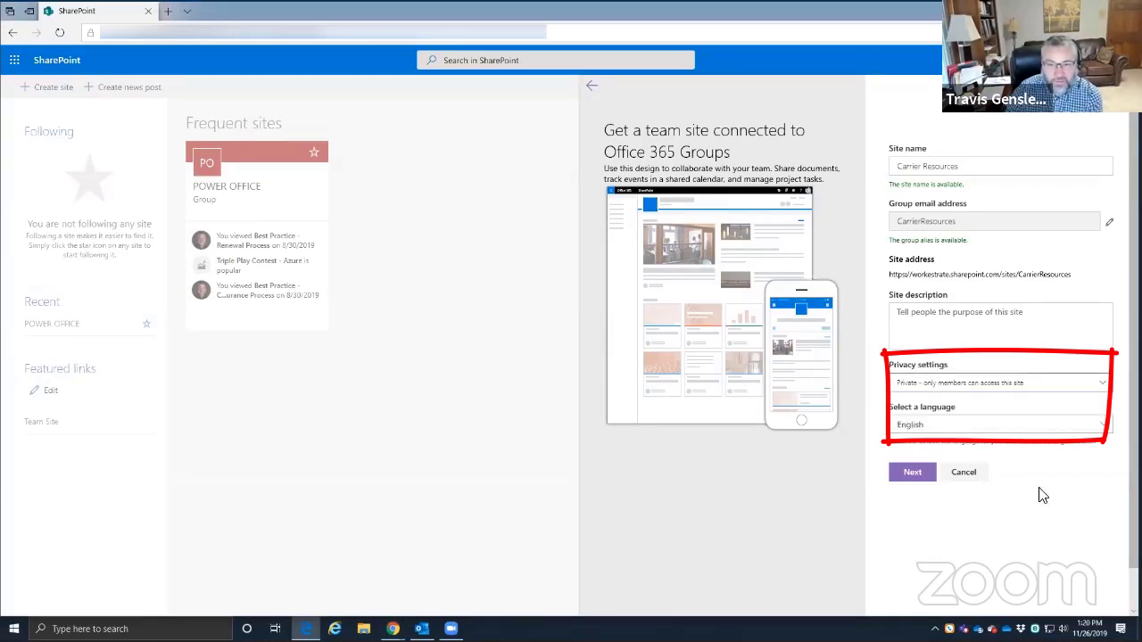
{"action": "left_click", "coordinate": [950, 384]}
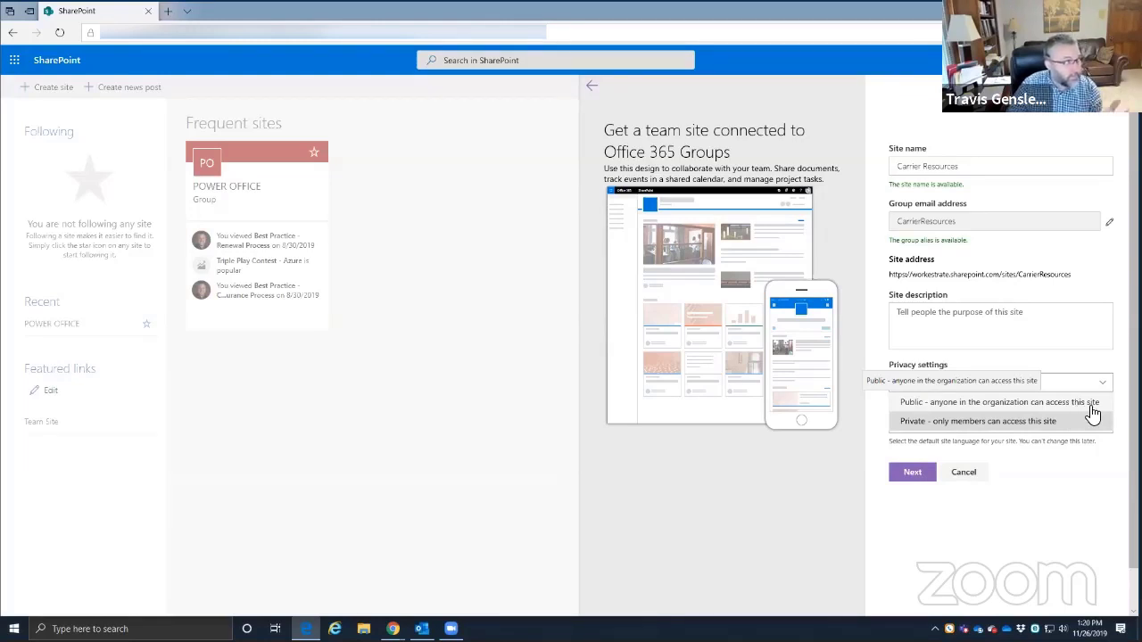
{"action": "left_click", "coordinate": [990, 422]}
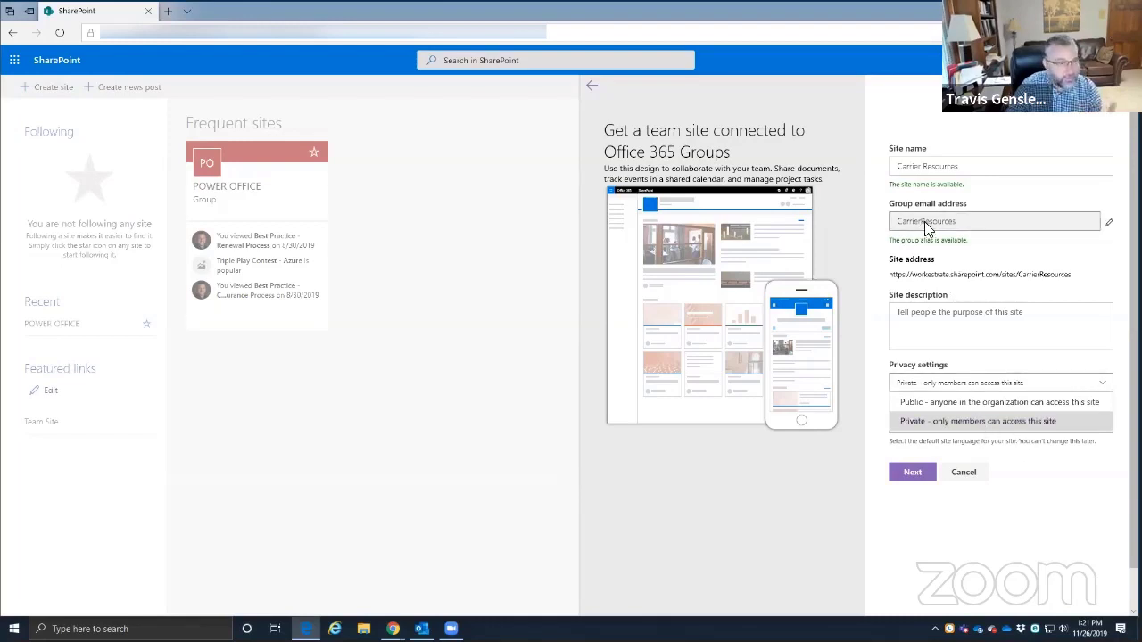
{"action": "left_click", "coordinate": [1046, 513]}
{"action": "left_click", "coordinate": [964, 387]}
{"action": "left_click", "coordinate": [964, 401]}
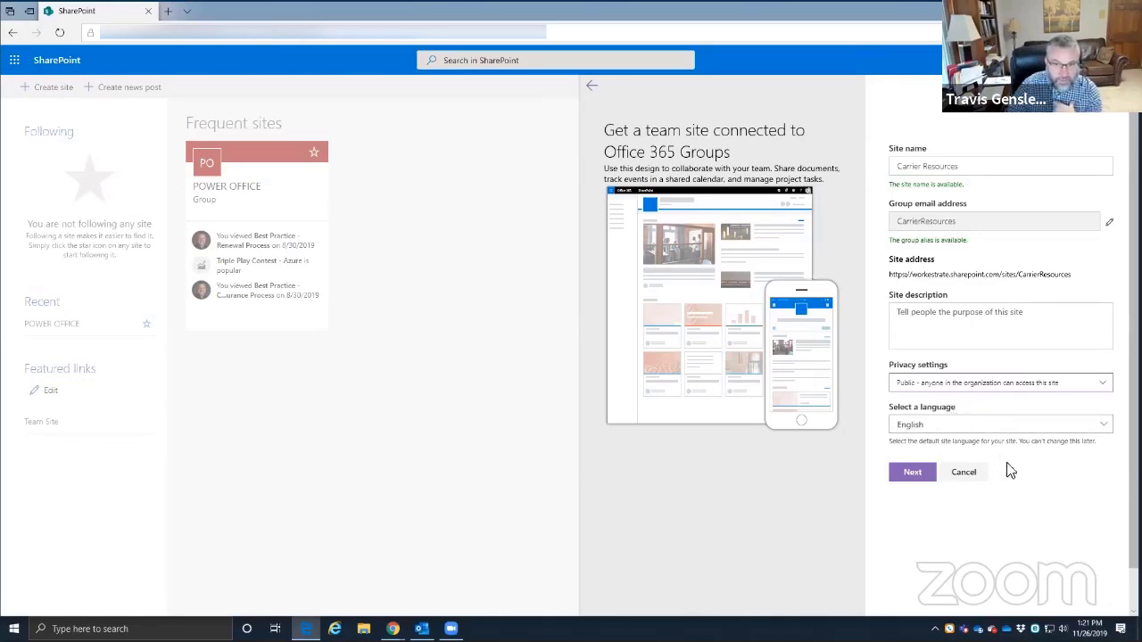
{"action": "left_click", "coordinate": [994, 428]}
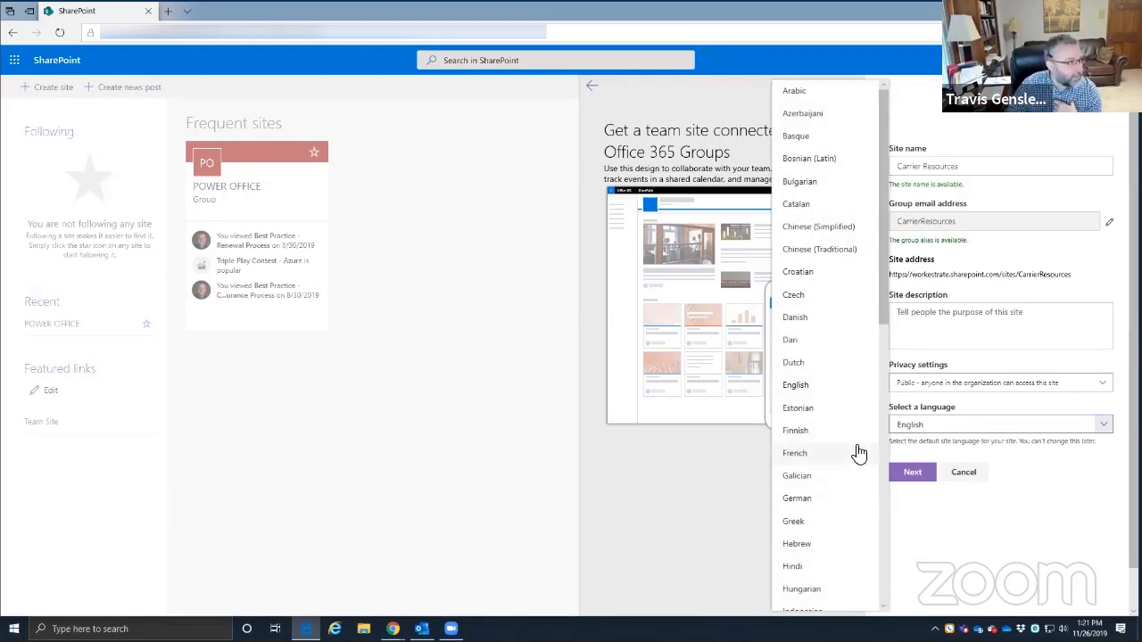
{"action": "left_click", "coordinate": [1085, 556]}
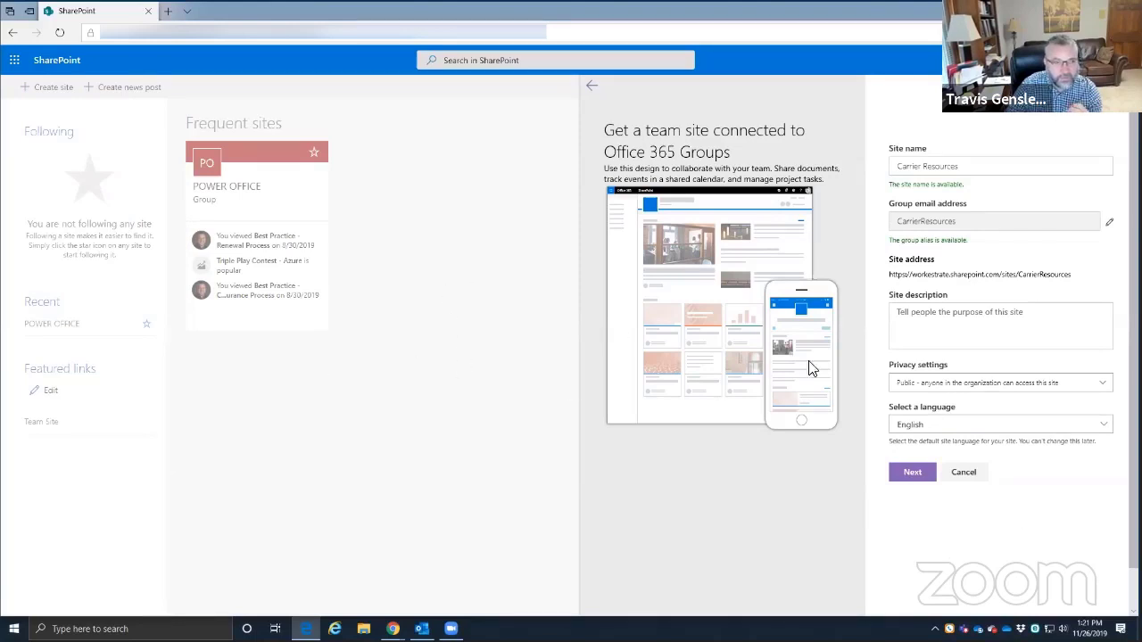
- Continue to the owners and members page and finish without adding anyone
{"action": "left_click", "coordinate": [908, 470]}
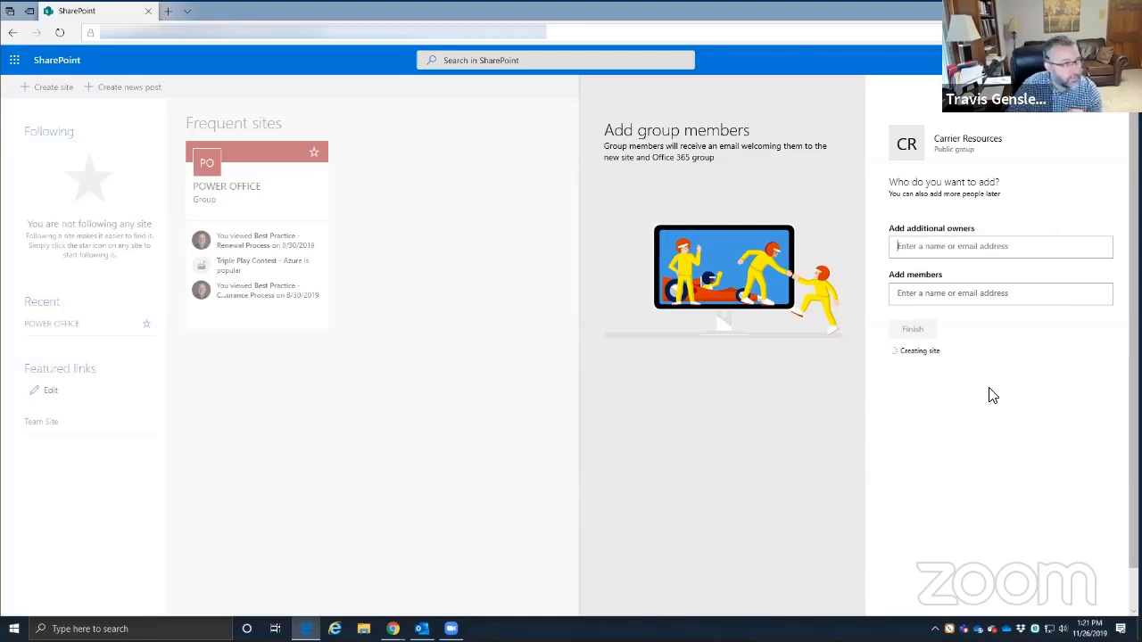
{"action": "left_click", "coordinate": [974, 248]}
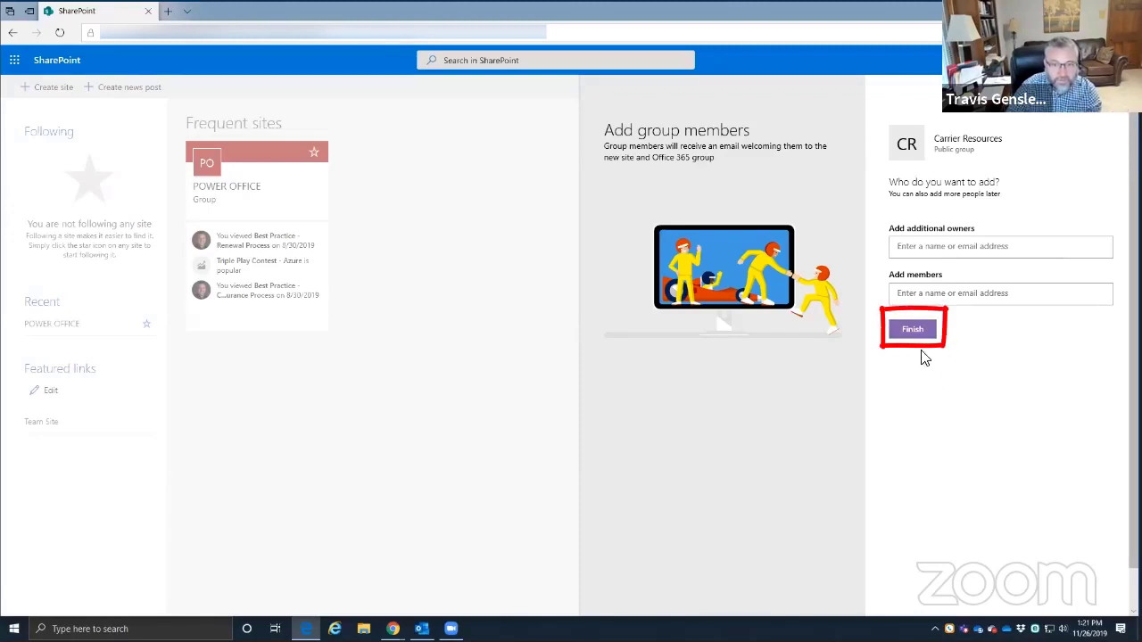
{"action": "left_click", "coordinate": [912, 329]}
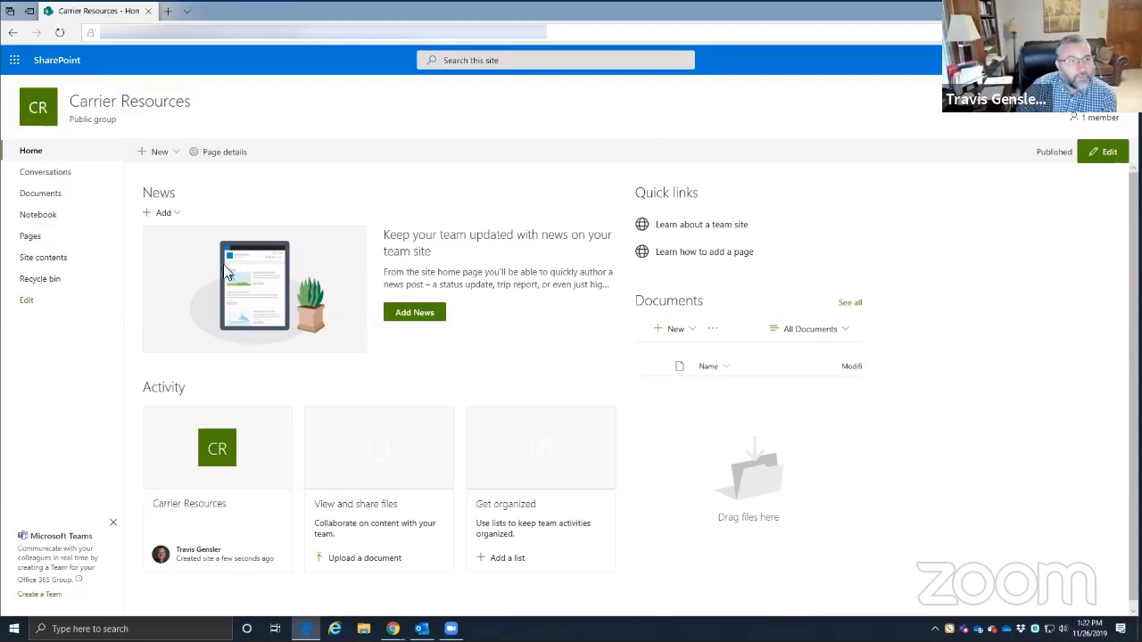
- Create a folder named 'Travelers' in the site's Documents library
{"action": "left_click", "coordinate": [42, 195]}
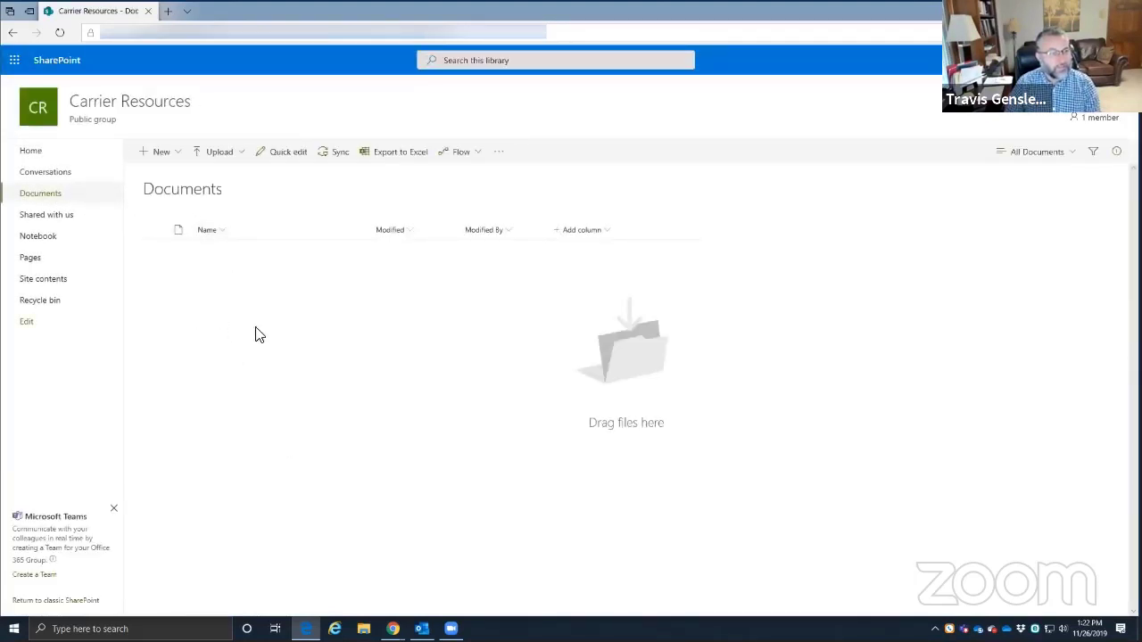
{"action": "left_click", "coordinate": [177, 153]}
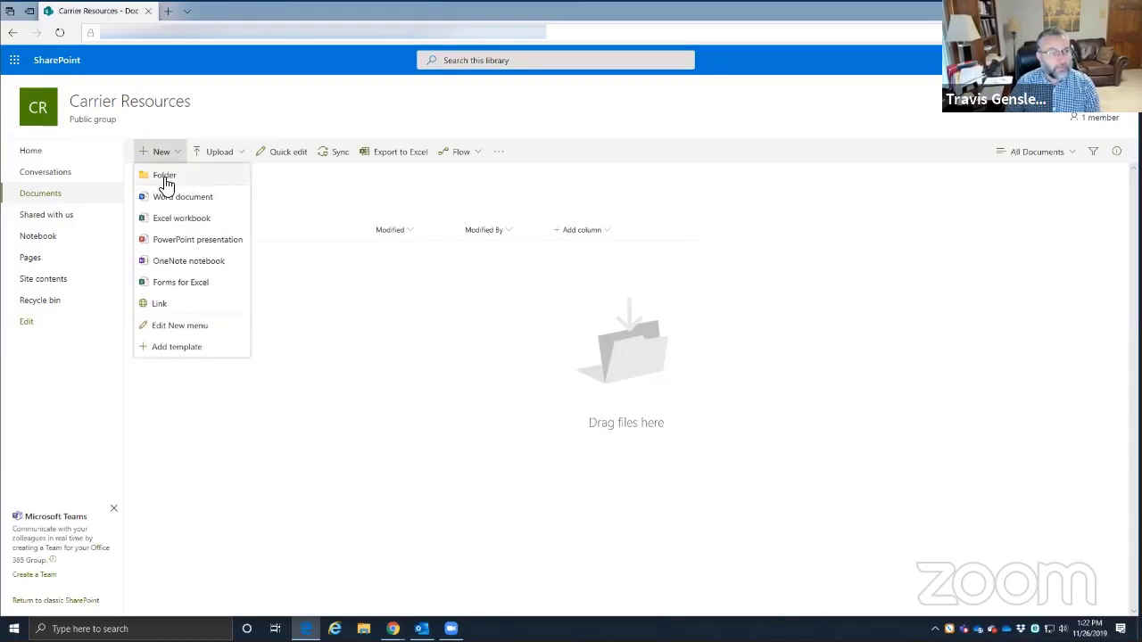
{"action": "left_click", "coordinate": [165, 180]}
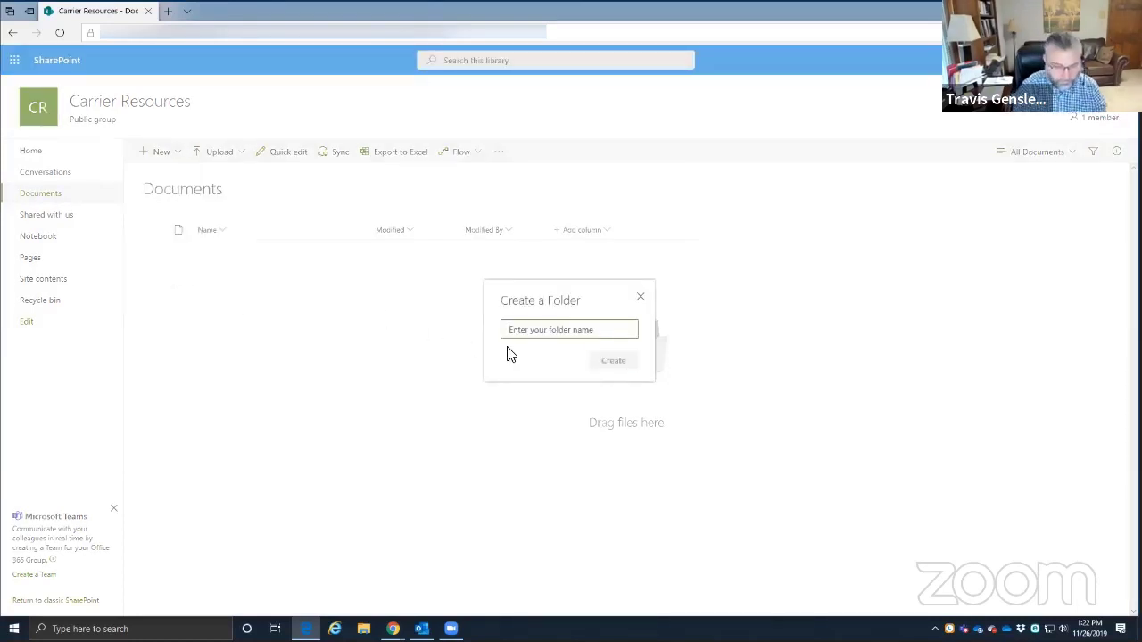
{"action": "type", "text": "Travelers"}
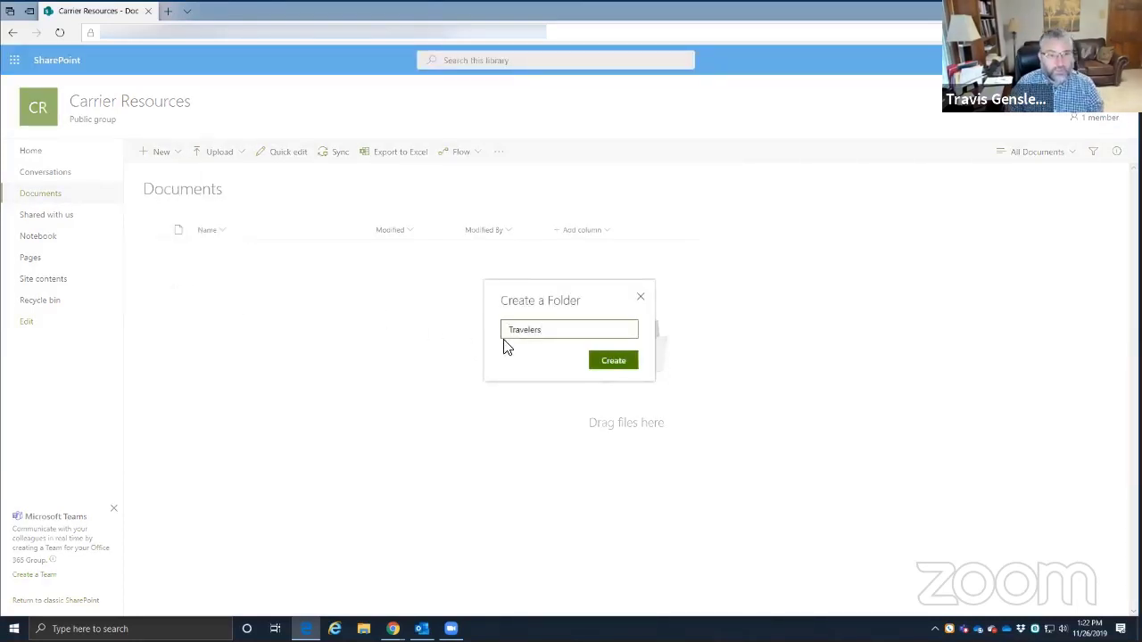
{"action": "left_click", "coordinate": [623, 362]}
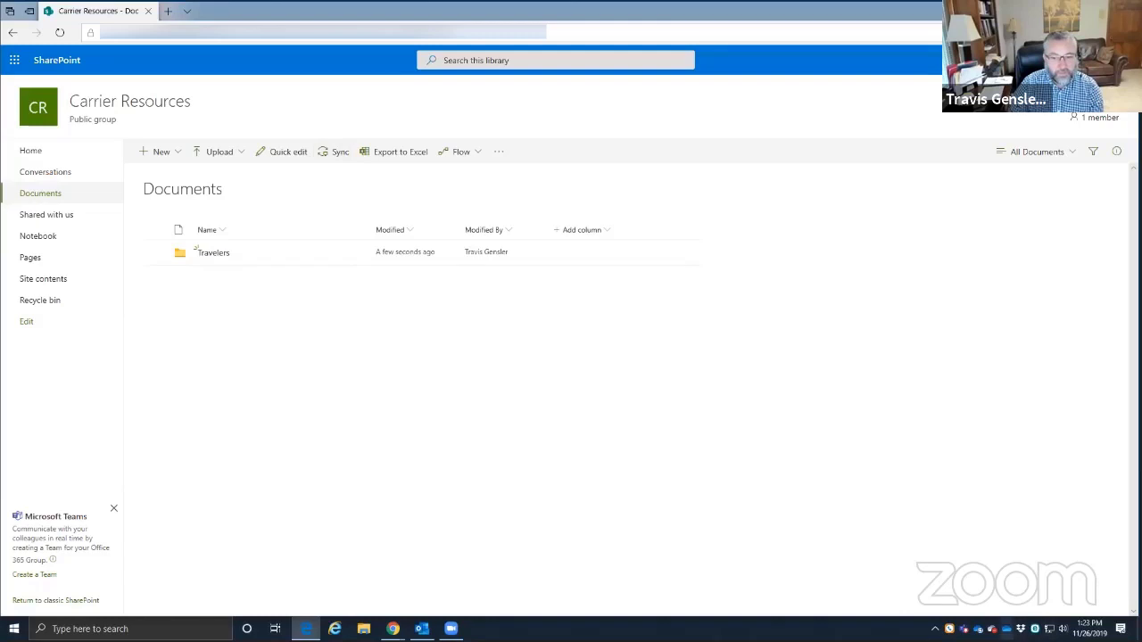
- Sync the Documents library through OneDrive and open the local Travelers folder in File Explorer
{"action": "left_click", "coordinate": [331, 153]}
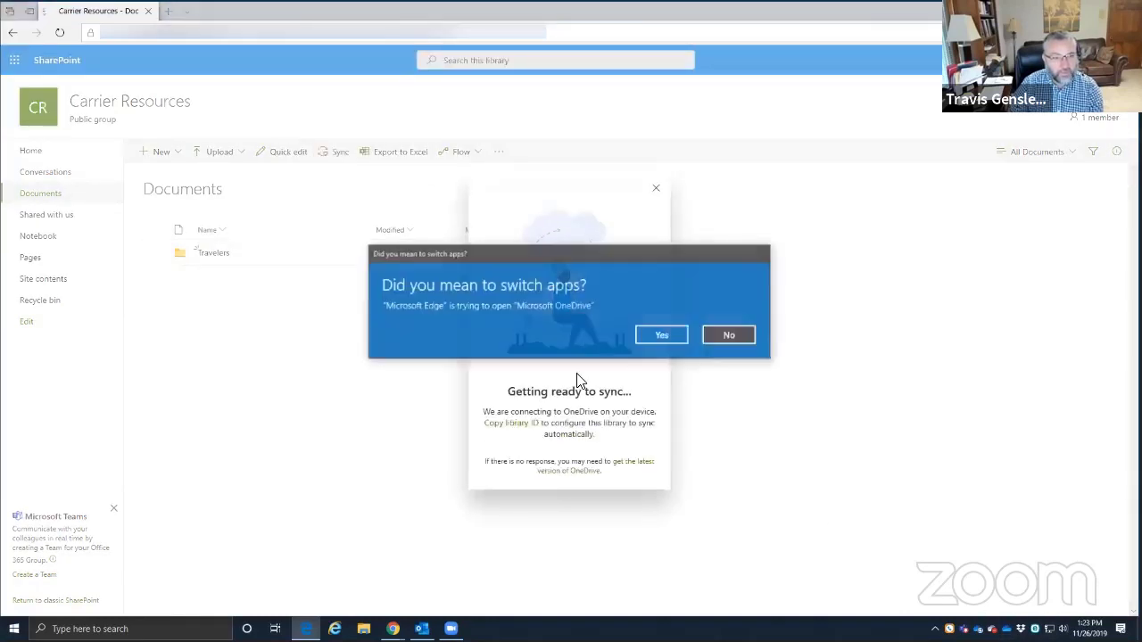
{"action": "left_click", "coordinate": [660, 336]}
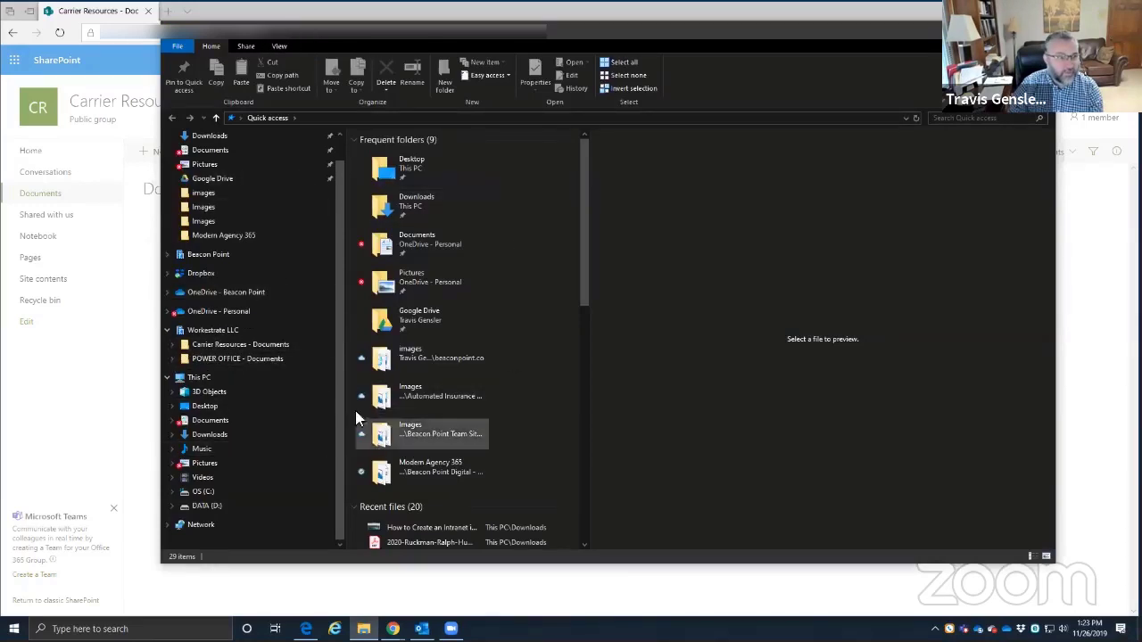
{"action": "left_click", "coordinate": [171, 344]}
{"action": "left_click", "coordinate": [209, 358]}
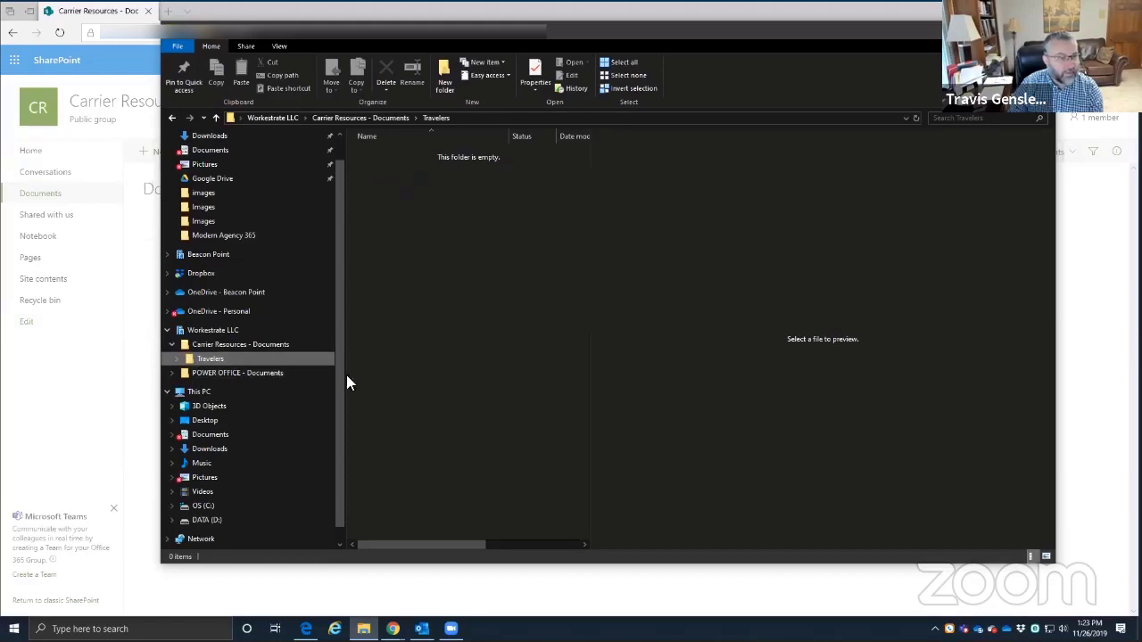
- Create a new folder named 'Safeco' at the top level of the synced library
{"action": "left_click", "coordinate": [219, 347]}
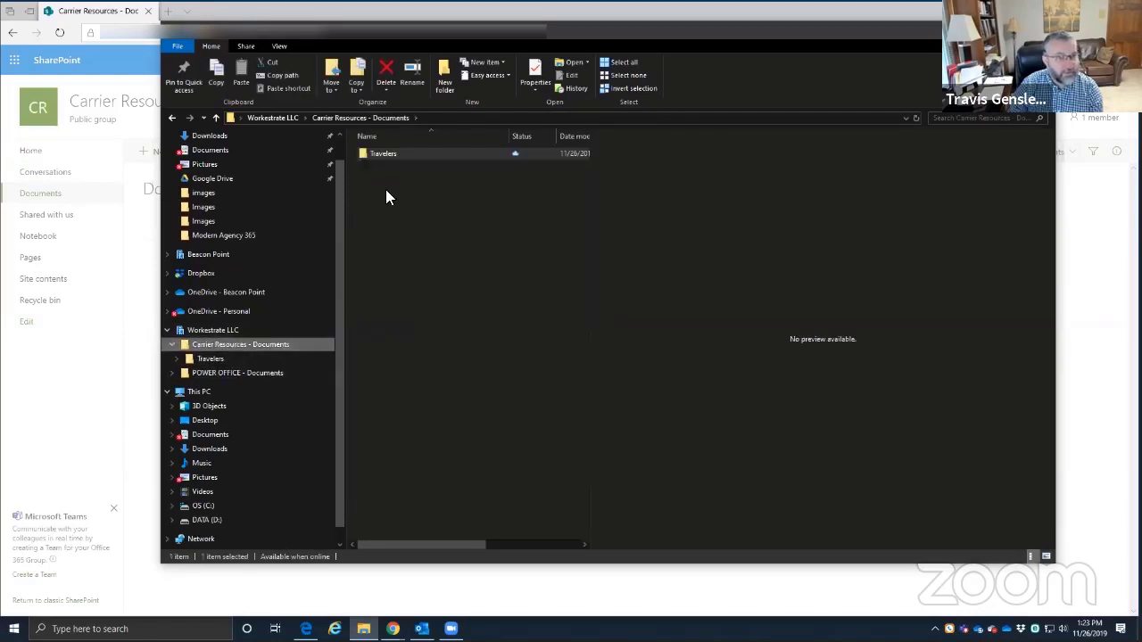
{"action": "left_click", "coordinate": [444, 82]}
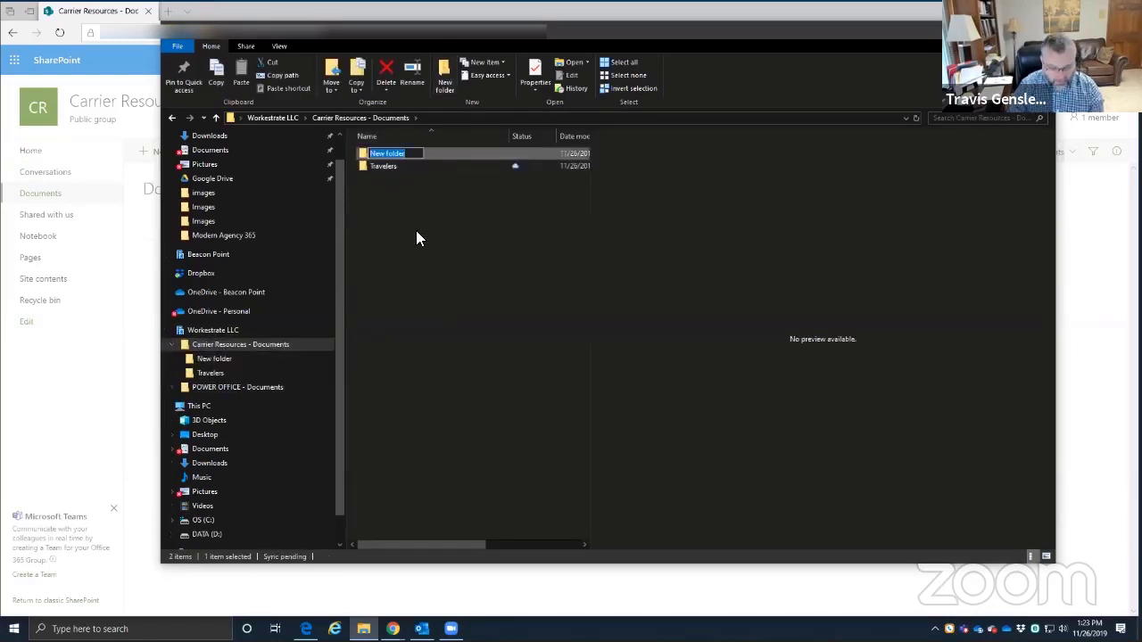
{"action": "type", "text": "Sa"}
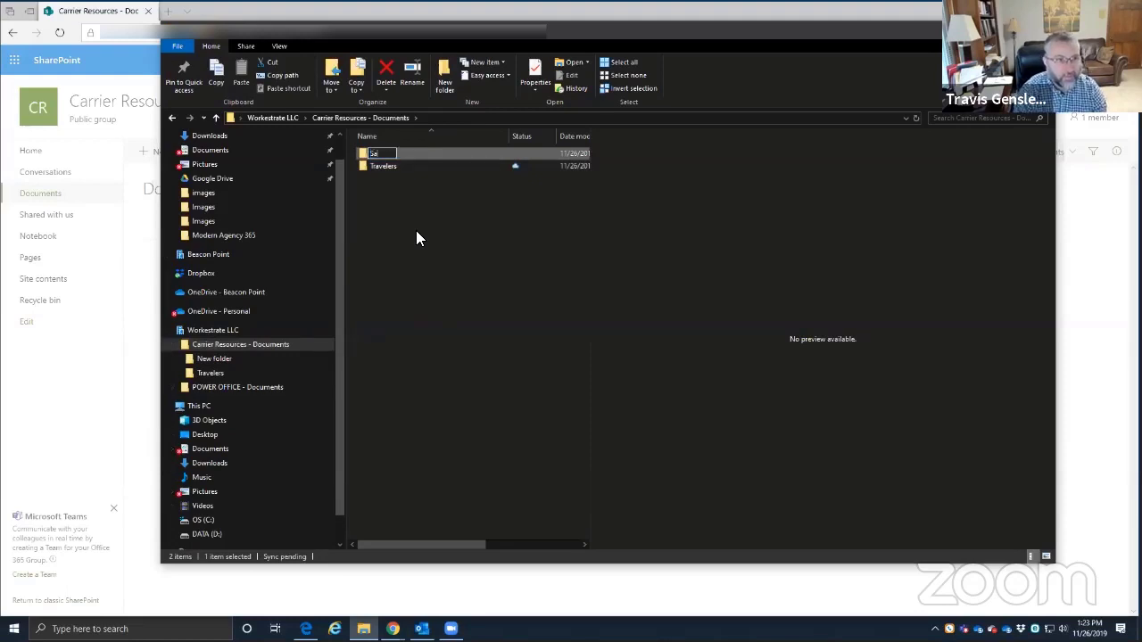
{"action": "type", "text": "feco"}
{"action": "key", "text": "Return"}
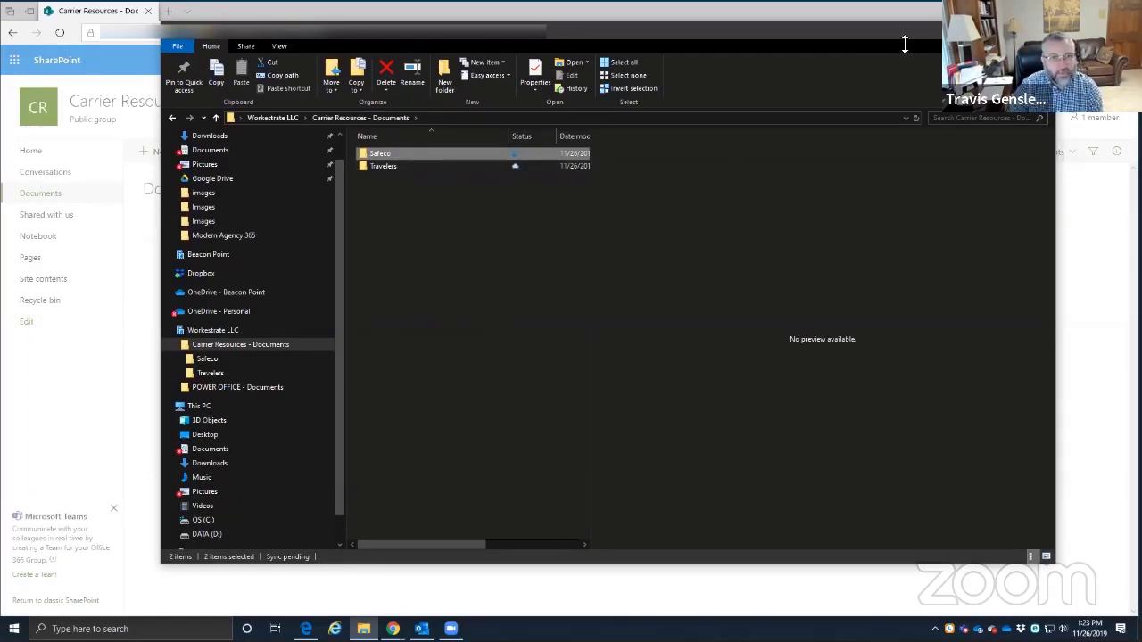
- Close File Explorer and dismiss the sync notice to see Safeco beside Travelers
{"action": "left_click", "coordinate": [1039, 31]}
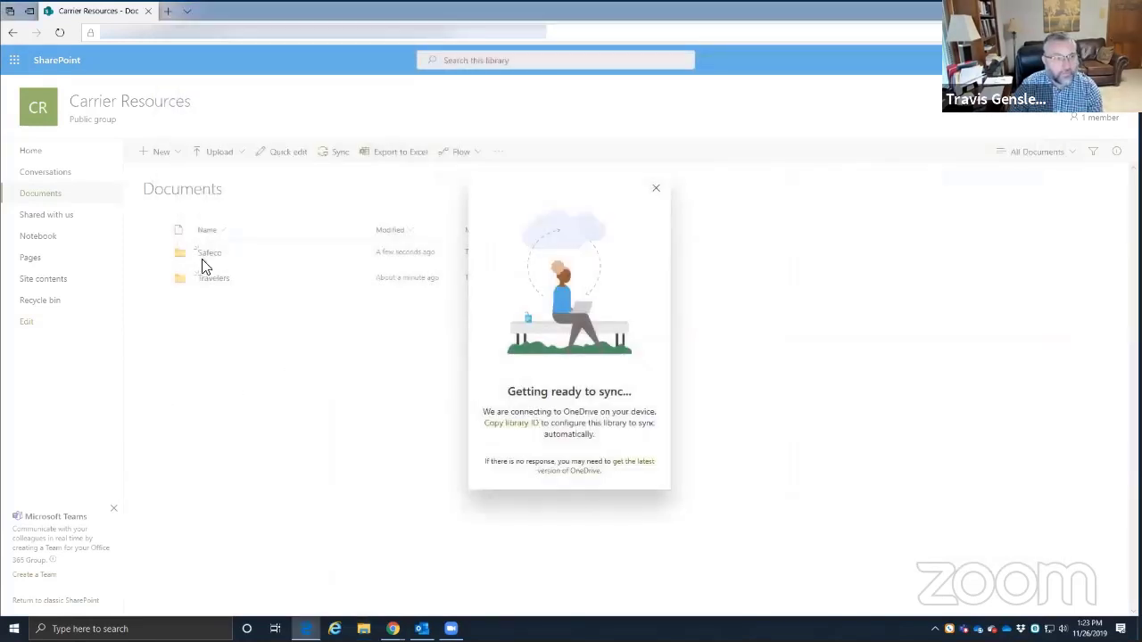
{"action": "left_click", "coordinate": [657, 189]}
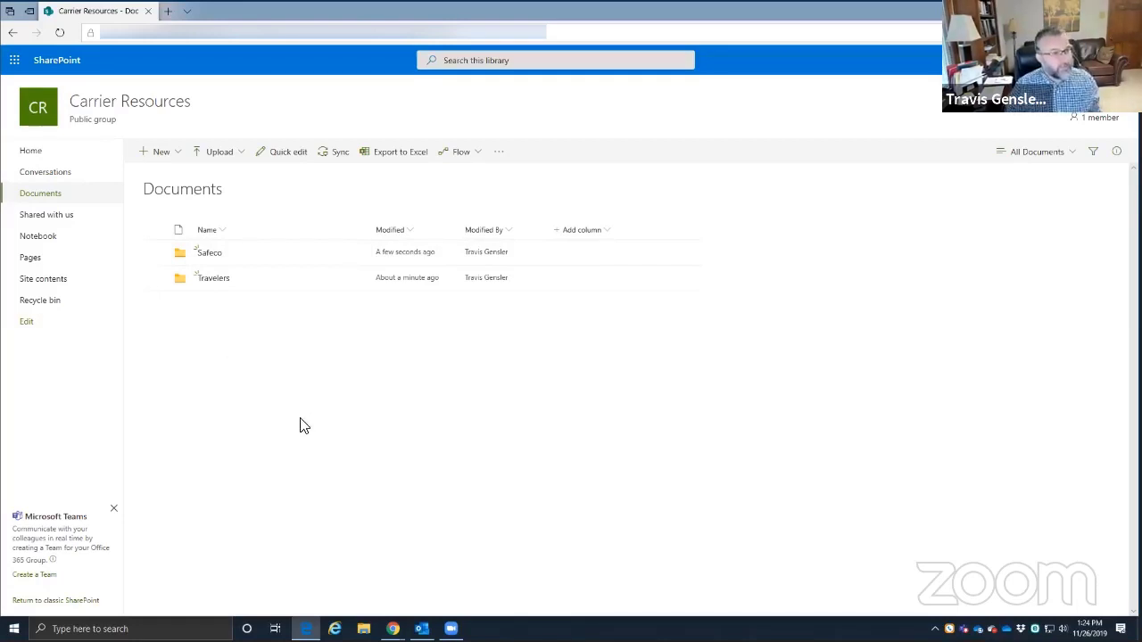
{"action": "left_click", "coordinate": [364, 623]}
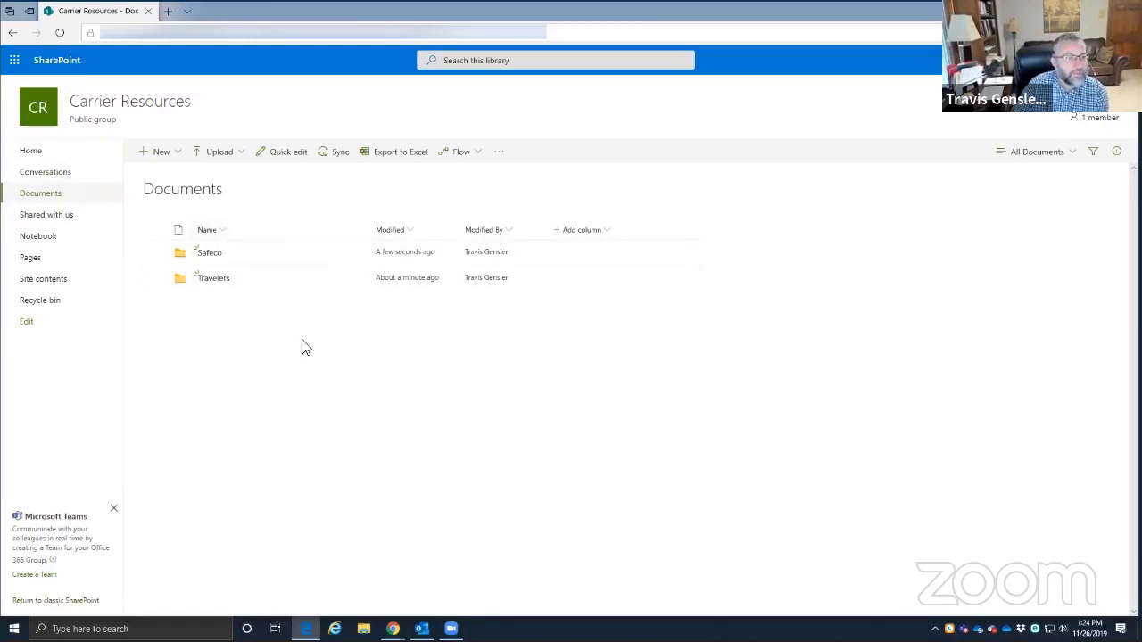
- Return to the Carrier Resources home page and bring up the + Add choices under News
{"action": "left_click", "coordinate": [31, 157]}
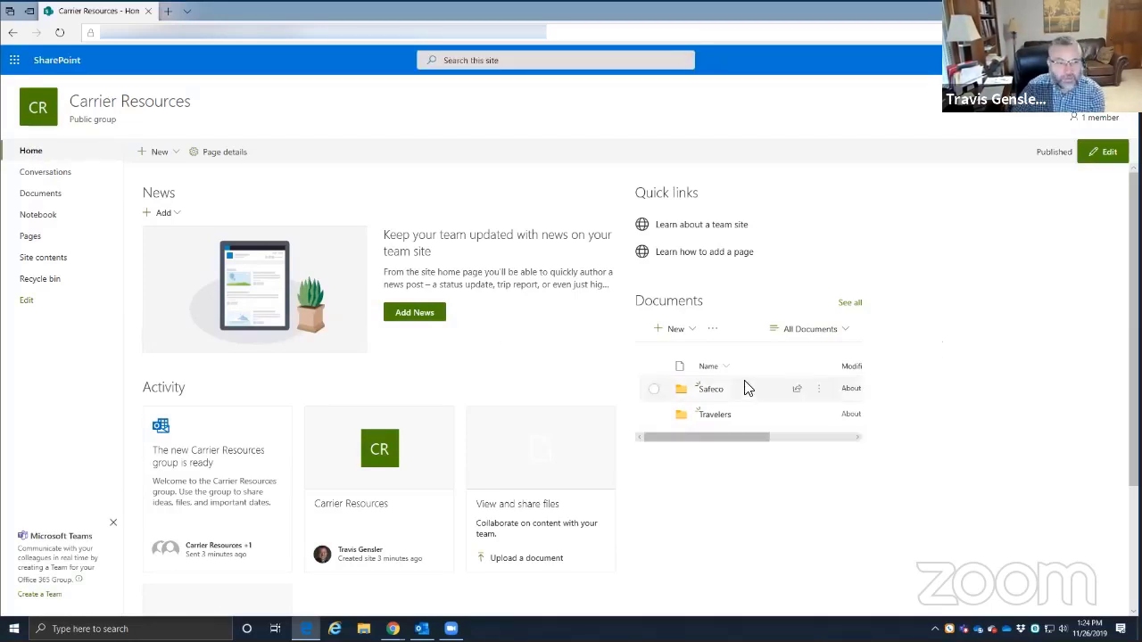
{"action": "scroll", "coordinate": [294, 366], "scroll_direction": "down", "scroll_amount": 2}
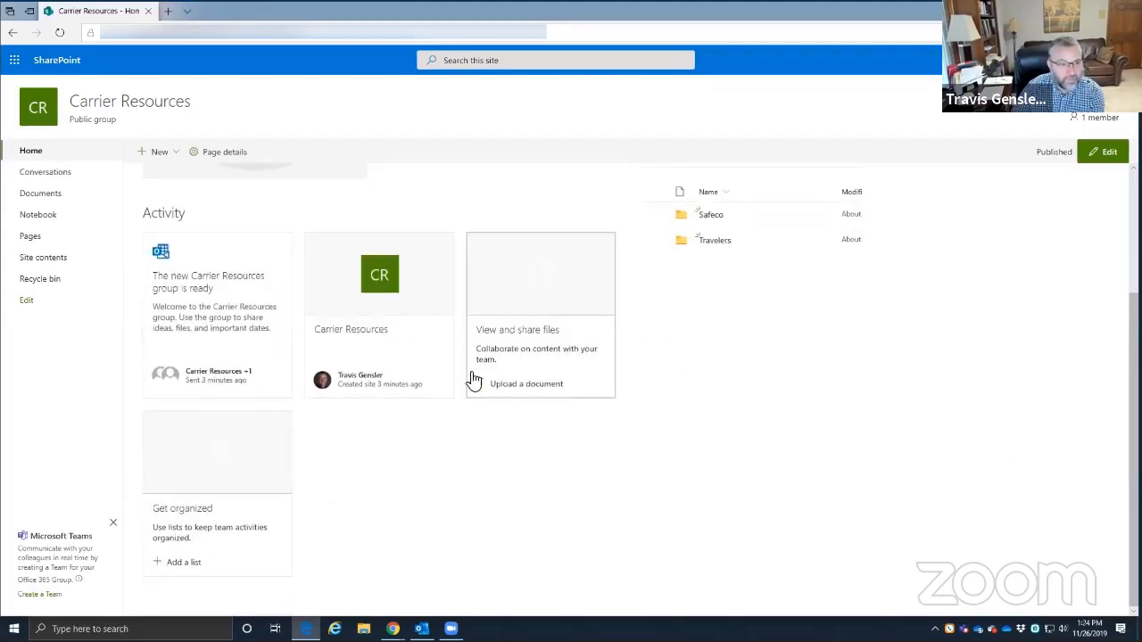
{"action": "scroll", "coordinate": [349, 463], "scroll_direction": "up", "scroll_amount": 2}
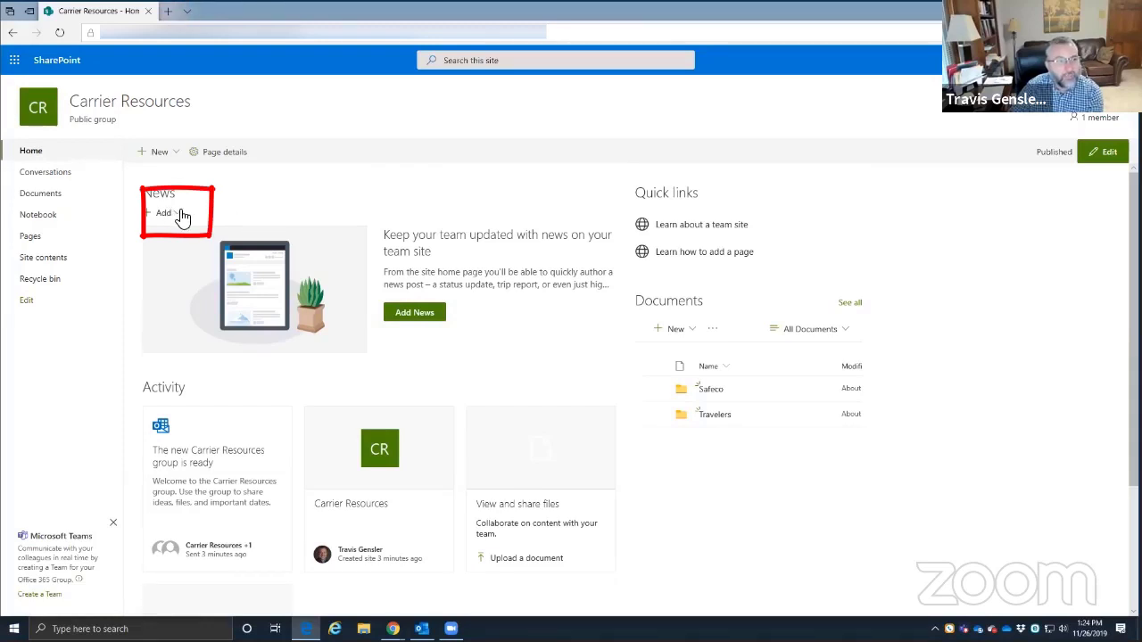
{"action": "left_click", "coordinate": [182, 217]}
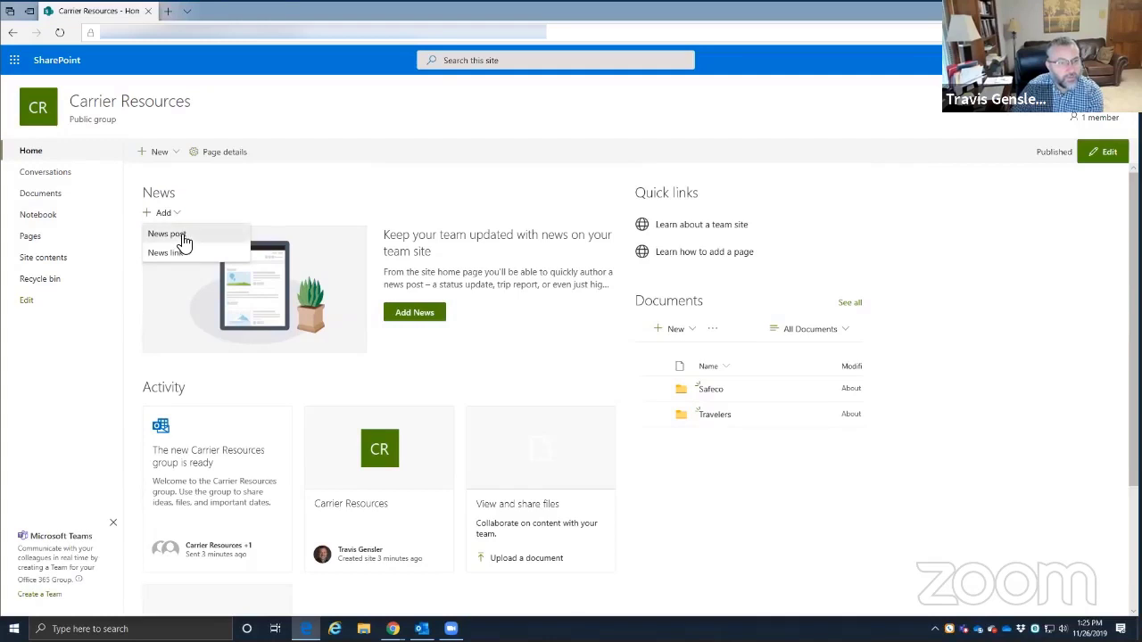
- Start a News post, decline the Grammarly prompt, and step through the introductory tour to the end
{"action": "left_click", "coordinate": [183, 238]}
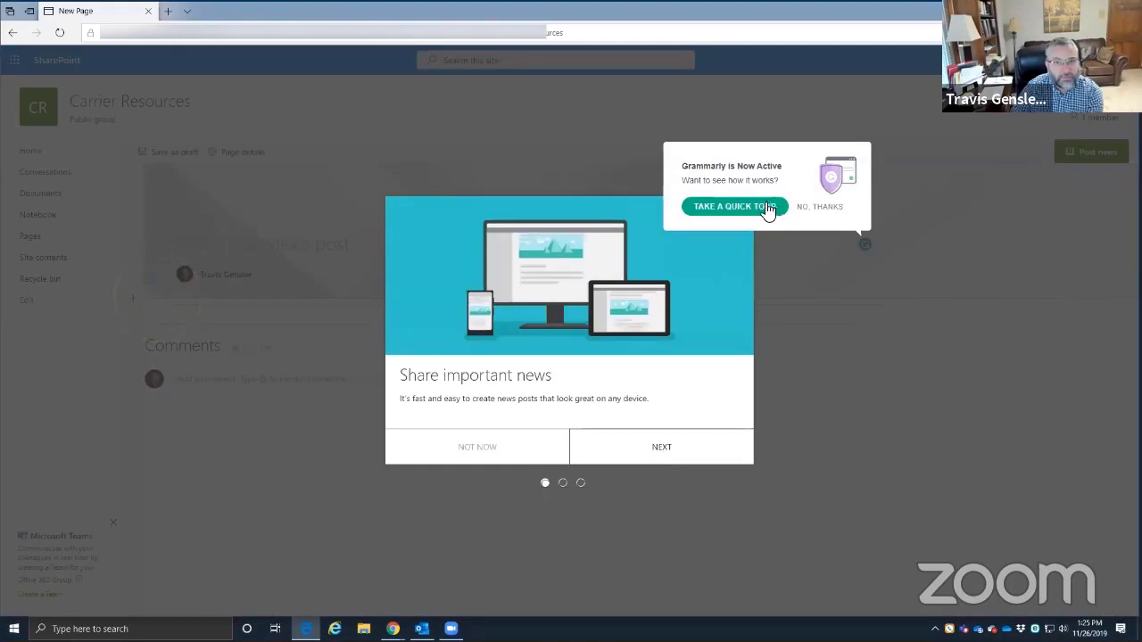
{"action": "left_click", "coordinate": [820, 208]}
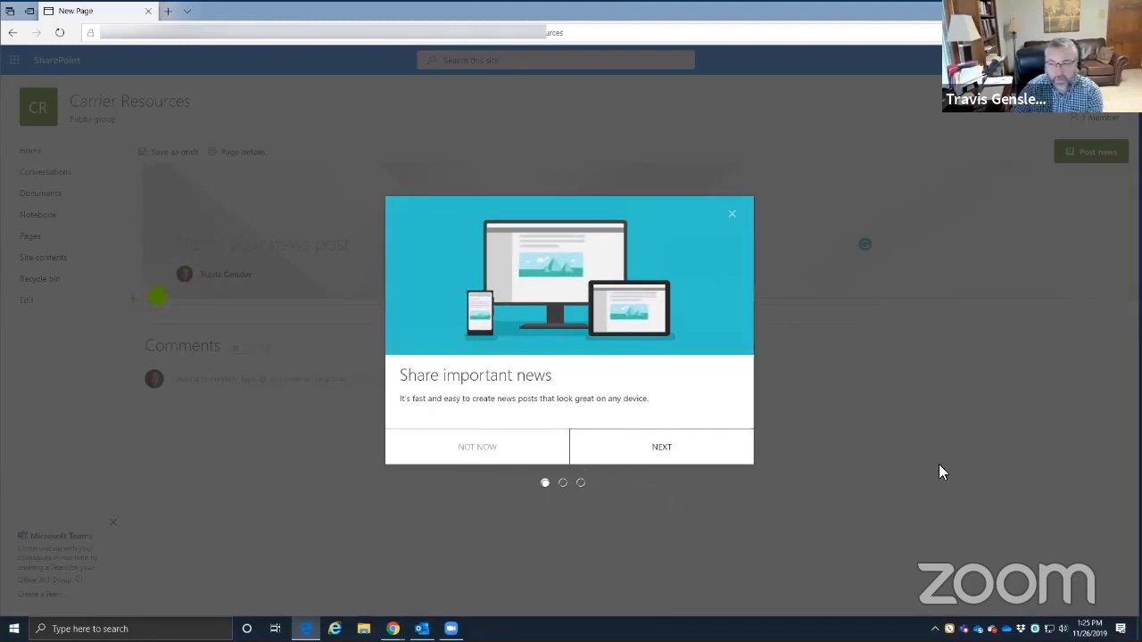
{"action": "left_click", "coordinate": [665, 456]}
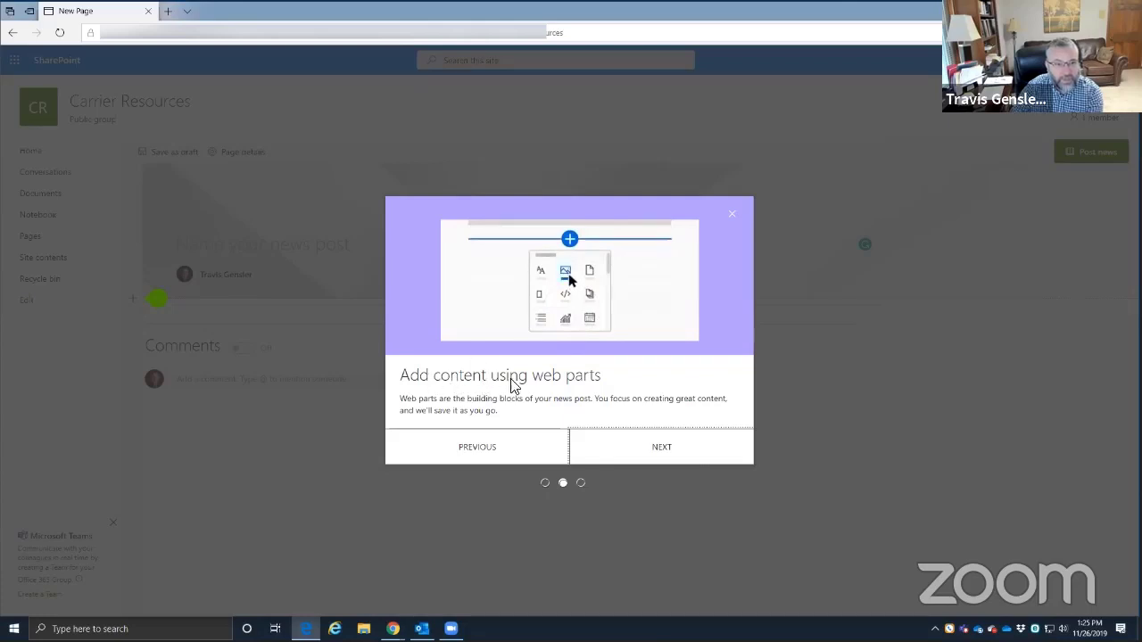
{"action": "left_click", "coordinate": [669, 448]}
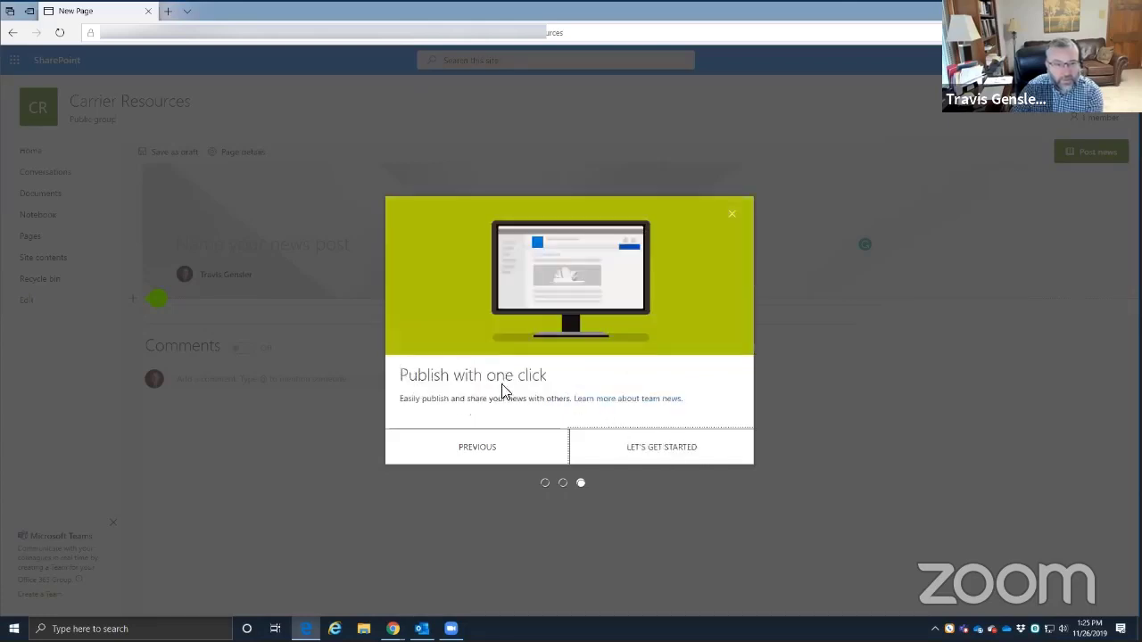
{"action": "left_click", "coordinate": [661, 448]}
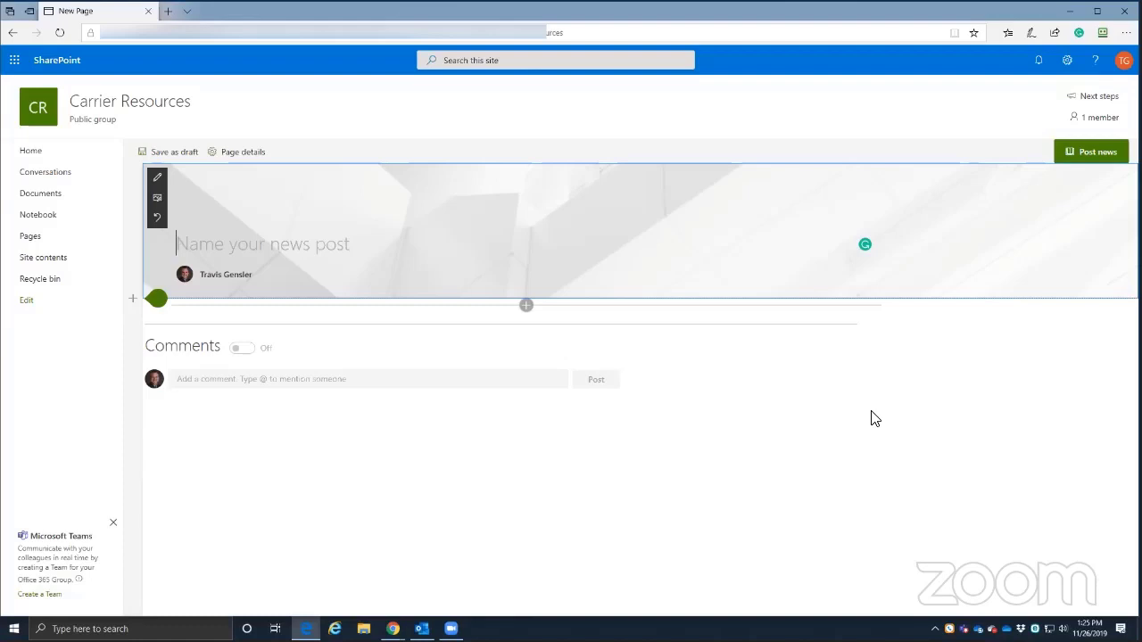
- From the Home page, start a fresh News post via + Add under News
{"action": "left_click", "coordinate": [31, 153]}
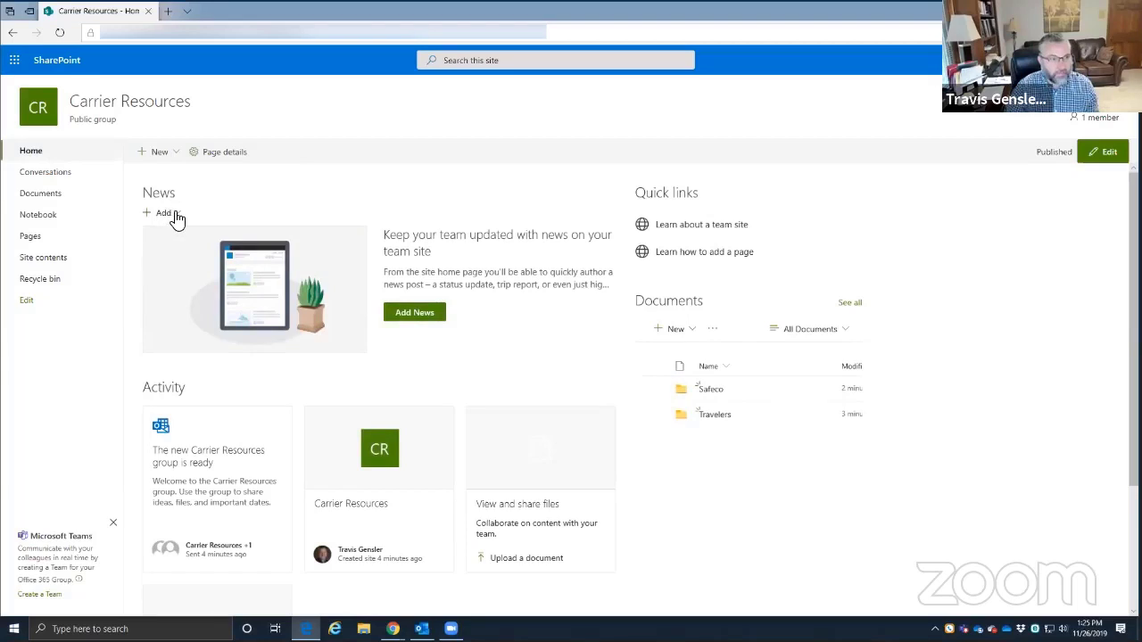
{"action": "left_click", "coordinate": [169, 217]}
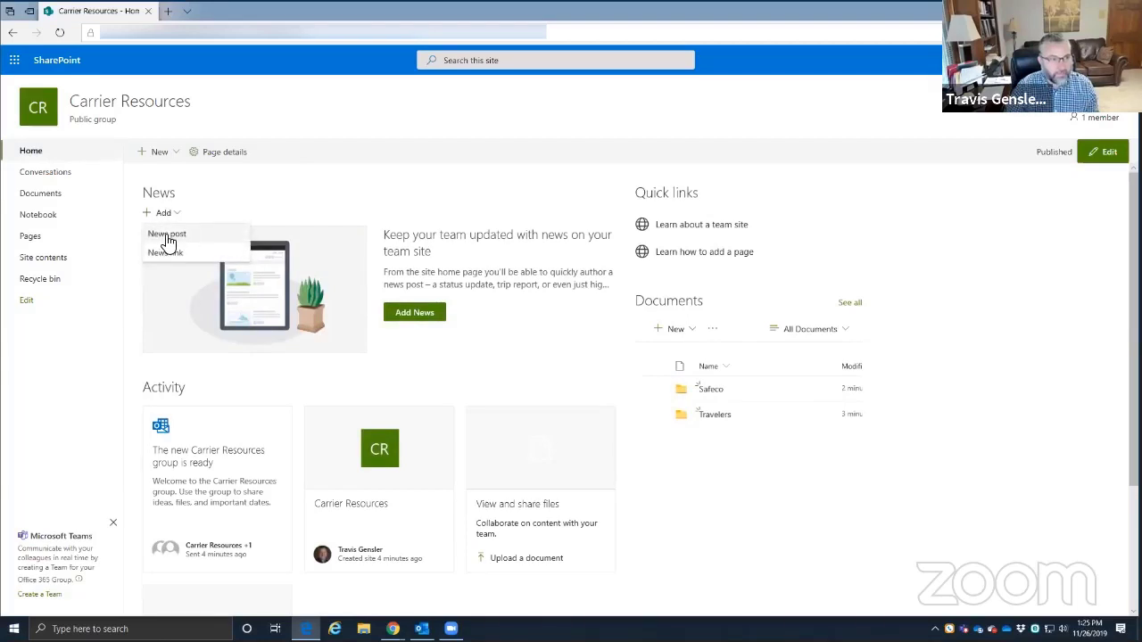
{"action": "left_click", "coordinate": [178, 236]}
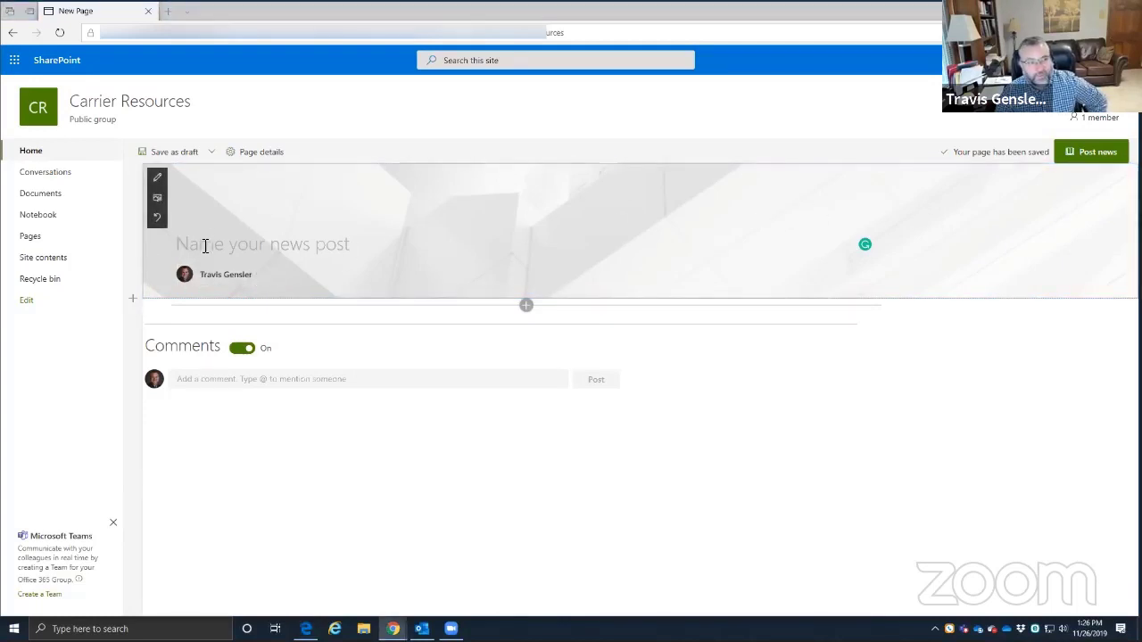
- Run a Bing web image search for 'Safeco' from the header's change-image option
{"action": "left_click", "coordinate": [158, 202]}
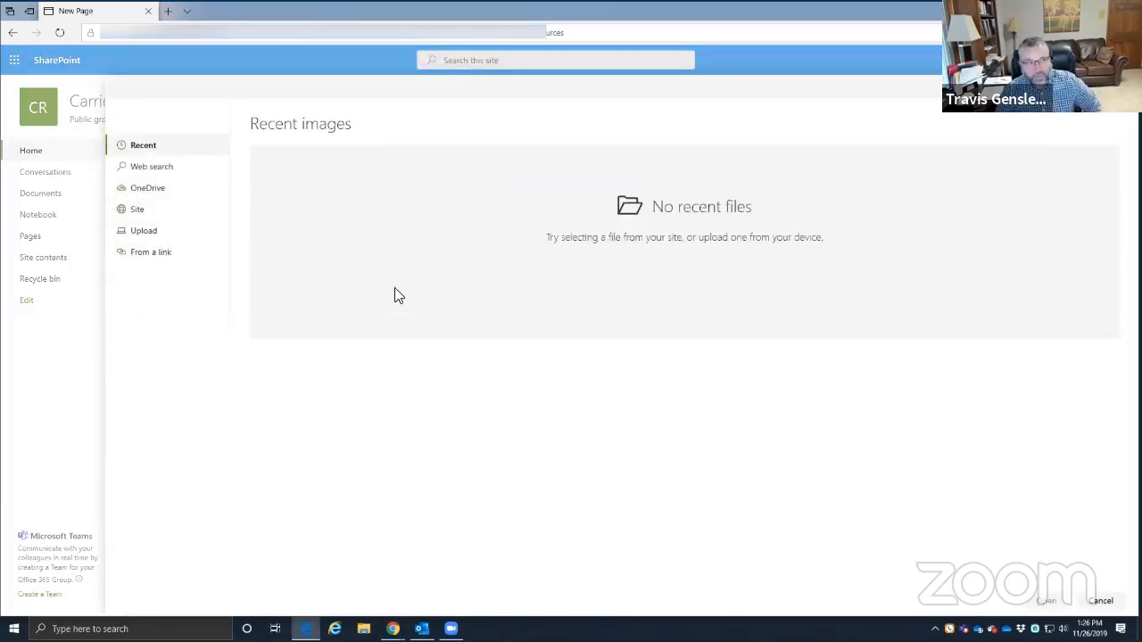
{"action": "left_click", "coordinate": [150, 169]}
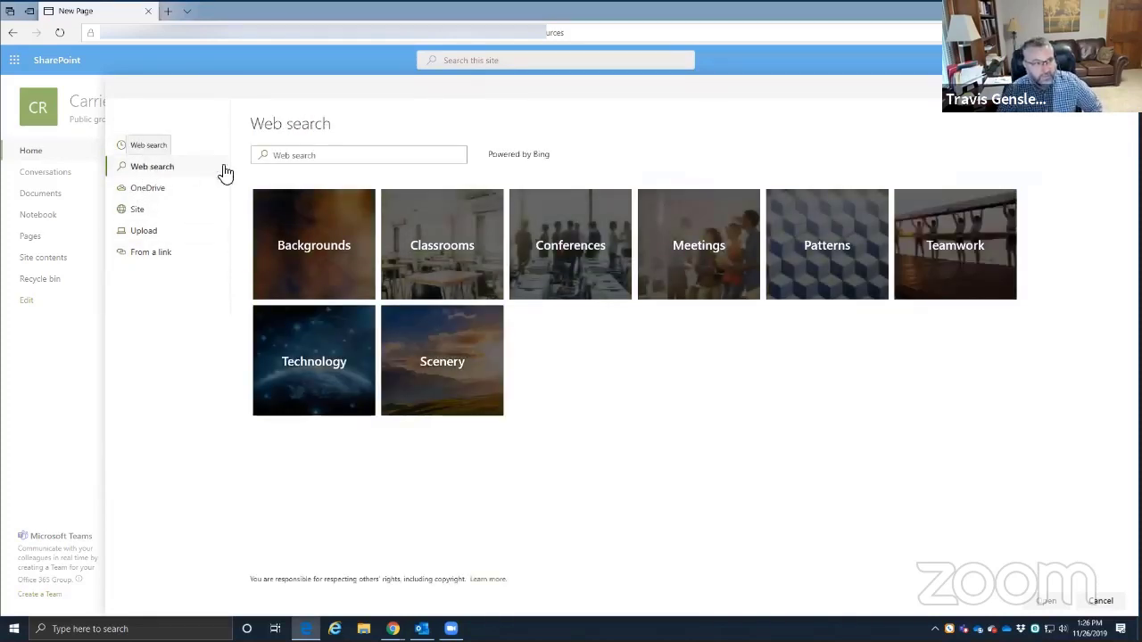
{"action": "left_click", "coordinate": [291, 158]}
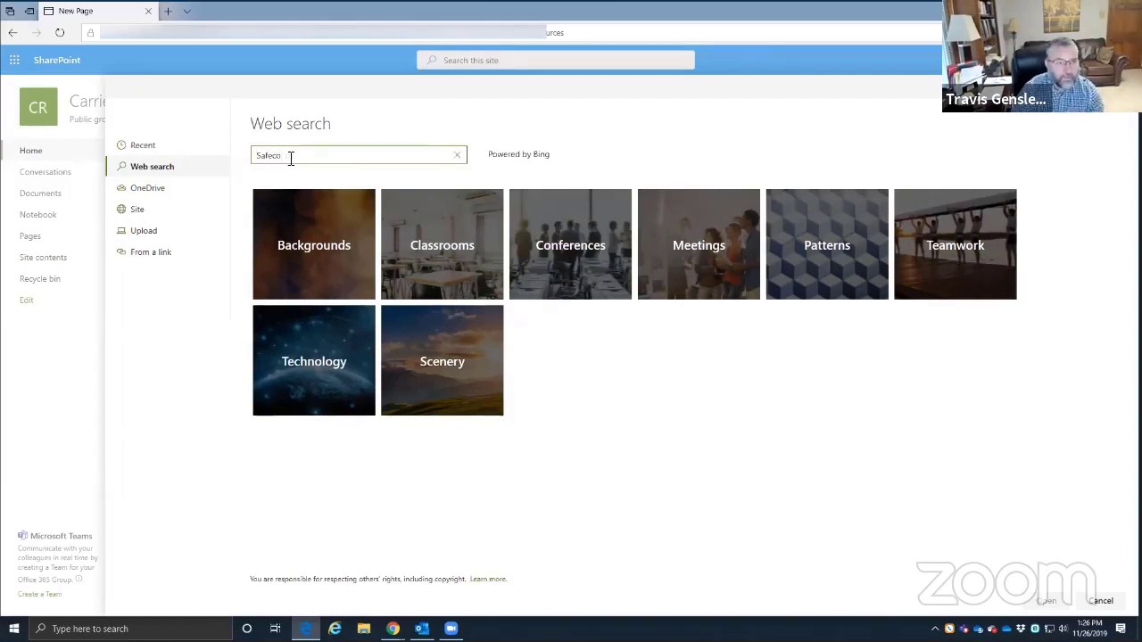
{"action": "type", "text": "Safeco"}
{"action": "key", "text": "Return"}
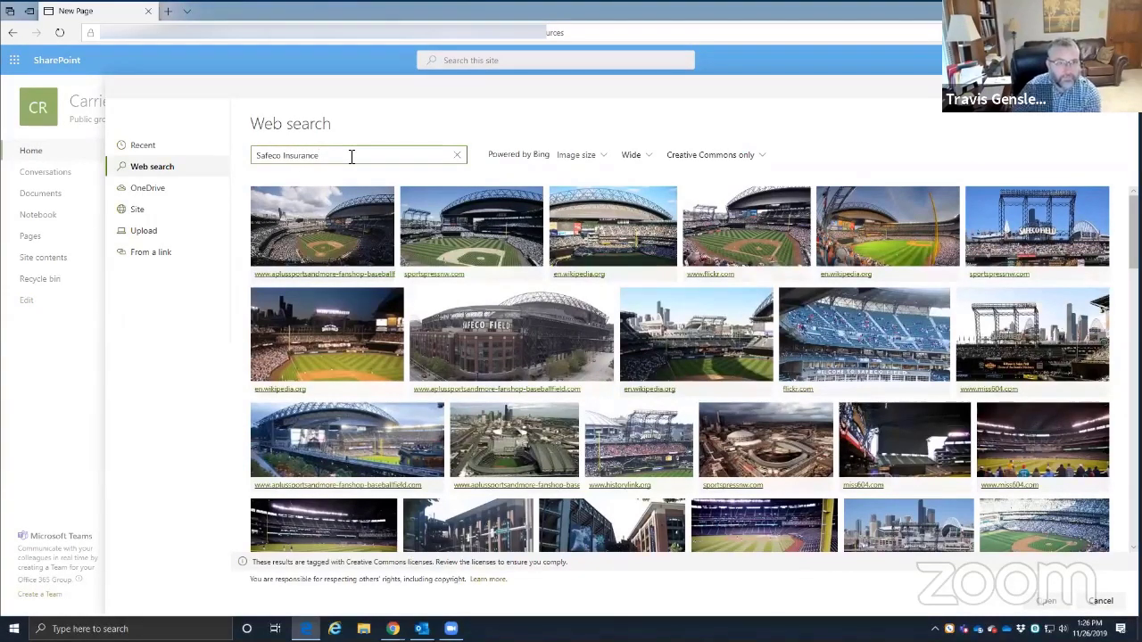
- Filter results to all licences and large size, then use the 'A Liberty Mutual Company' Safeco logo as header
{"action": "key", "text": "Return"}
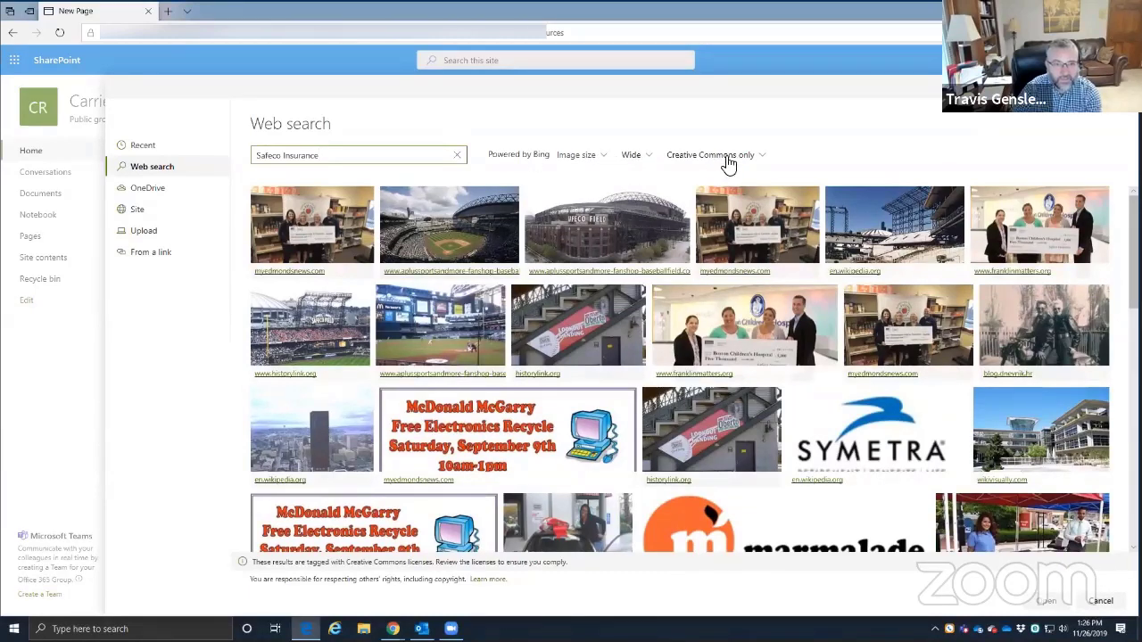
{"action": "left_click", "coordinate": [746, 156]}
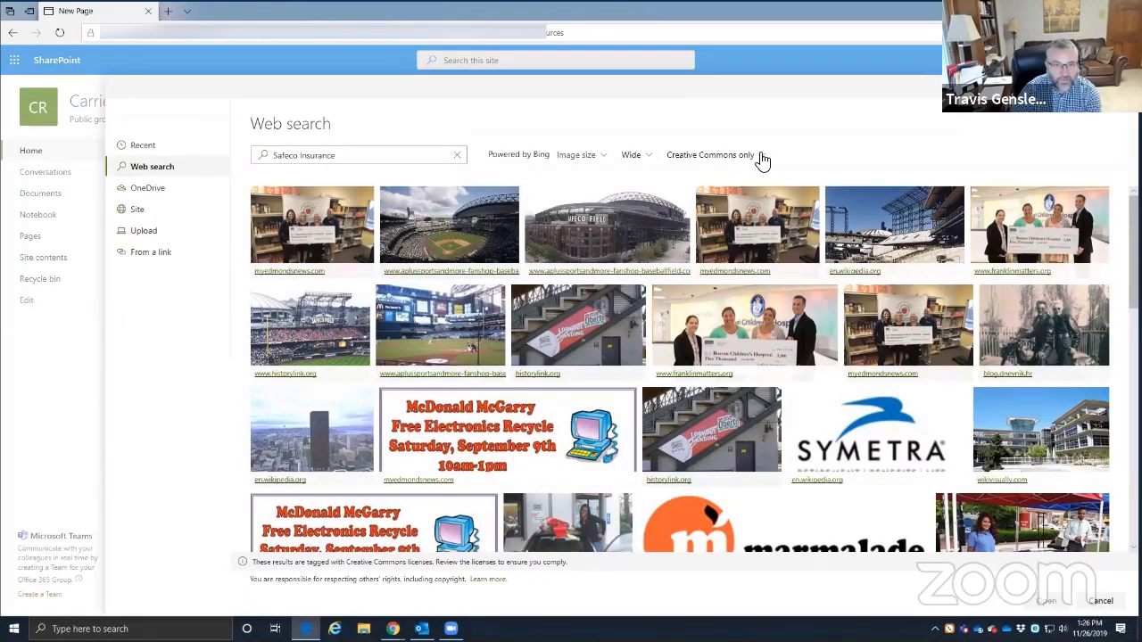
{"action": "left_click", "coordinate": [761, 158]}
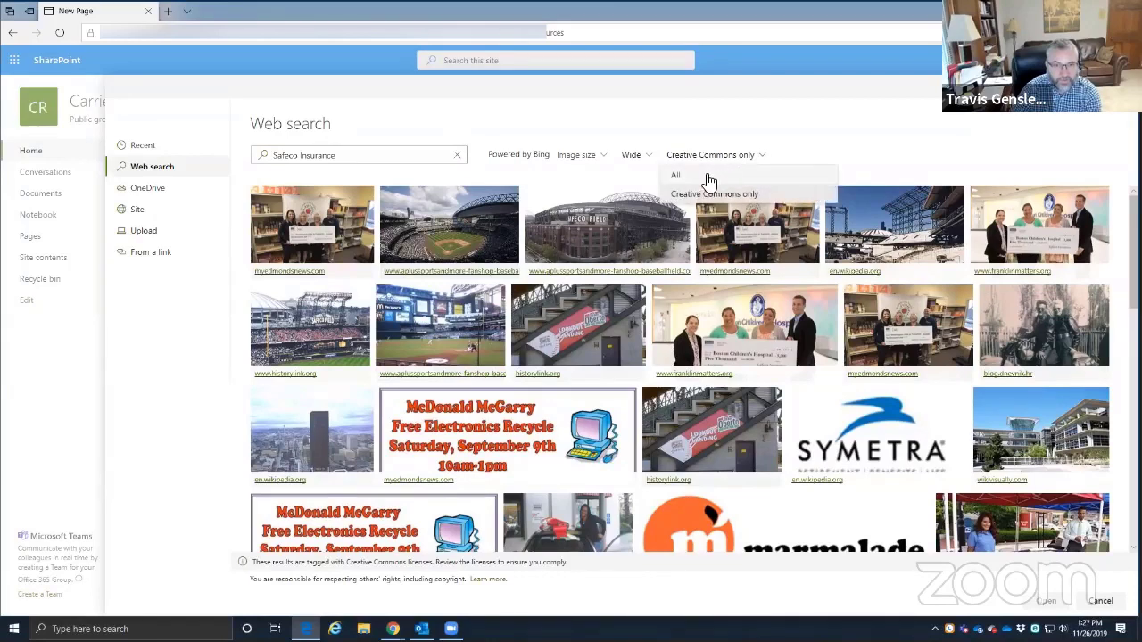
{"action": "left_click", "coordinate": [677, 169]}
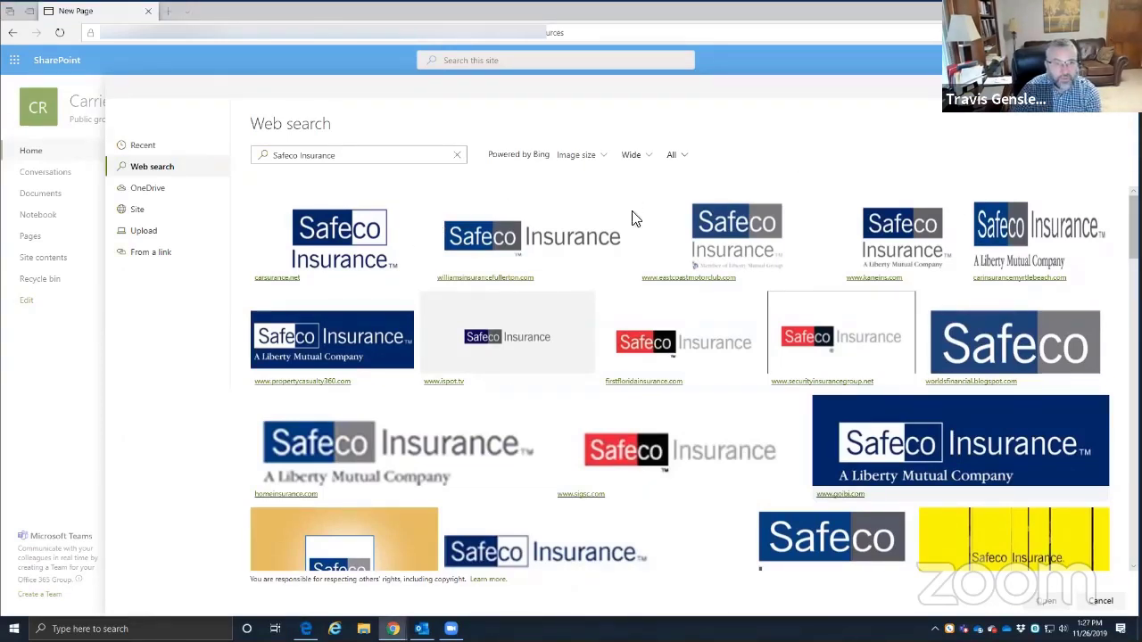
{"action": "left_click", "coordinate": [598, 158]}
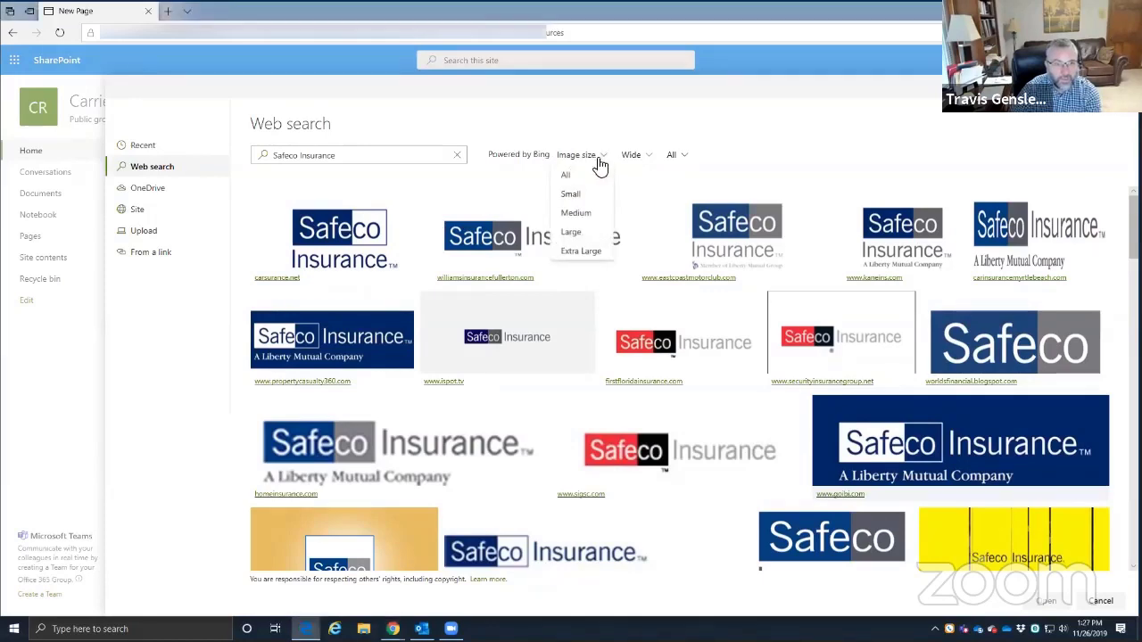
{"action": "left_click", "coordinate": [571, 232]}
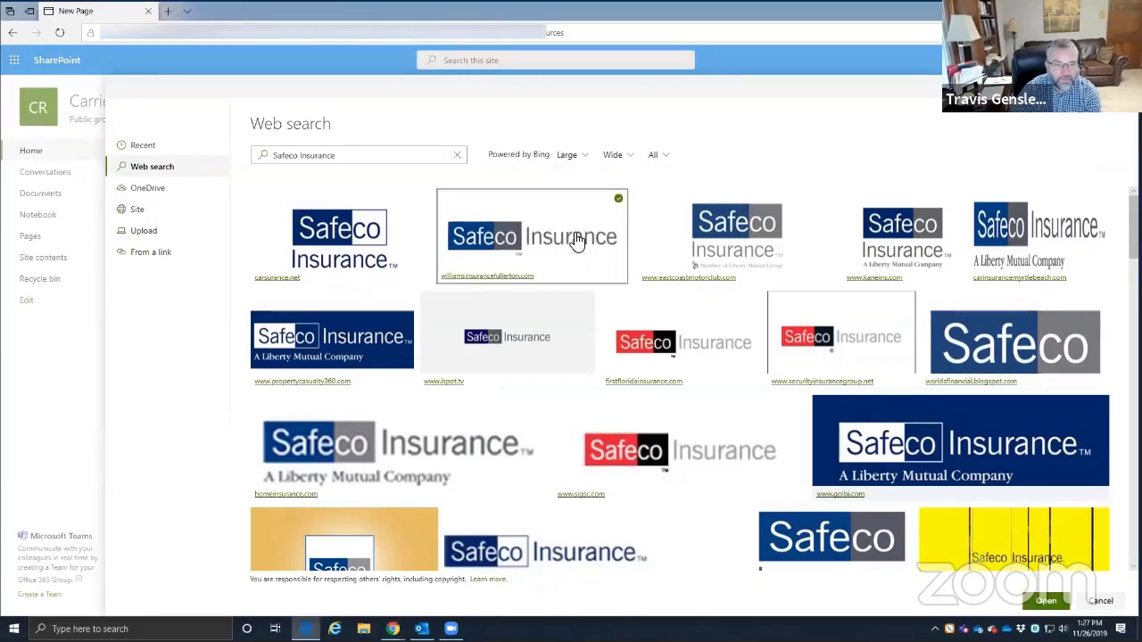
{"action": "left_click", "coordinate": [584, 161]}
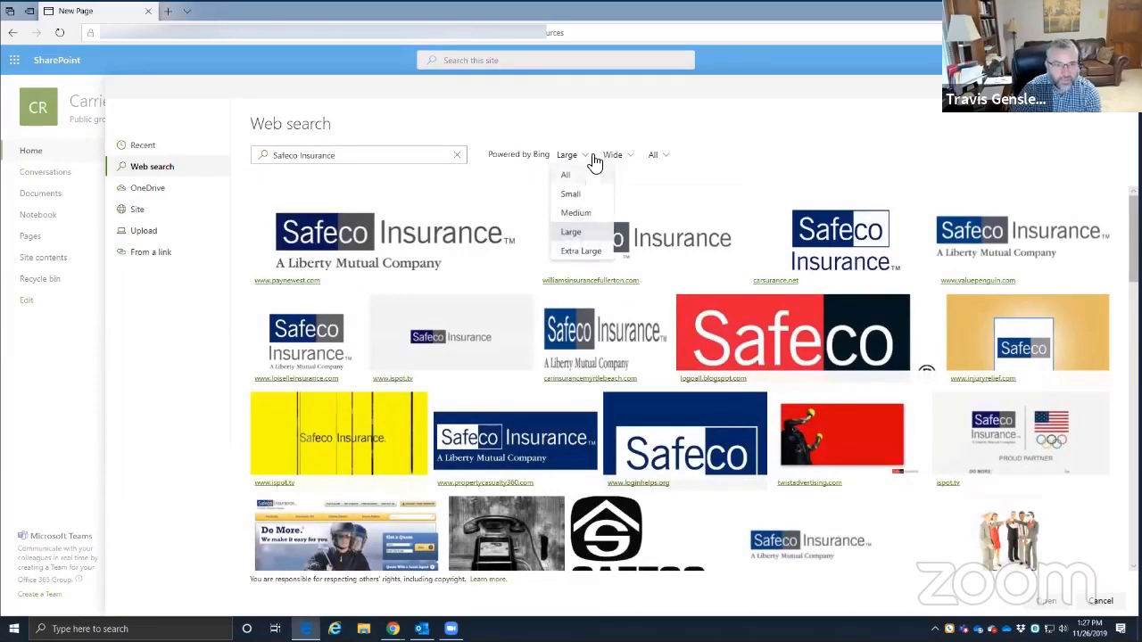
{"action": "left_click", "coordinate": [757, 141]}
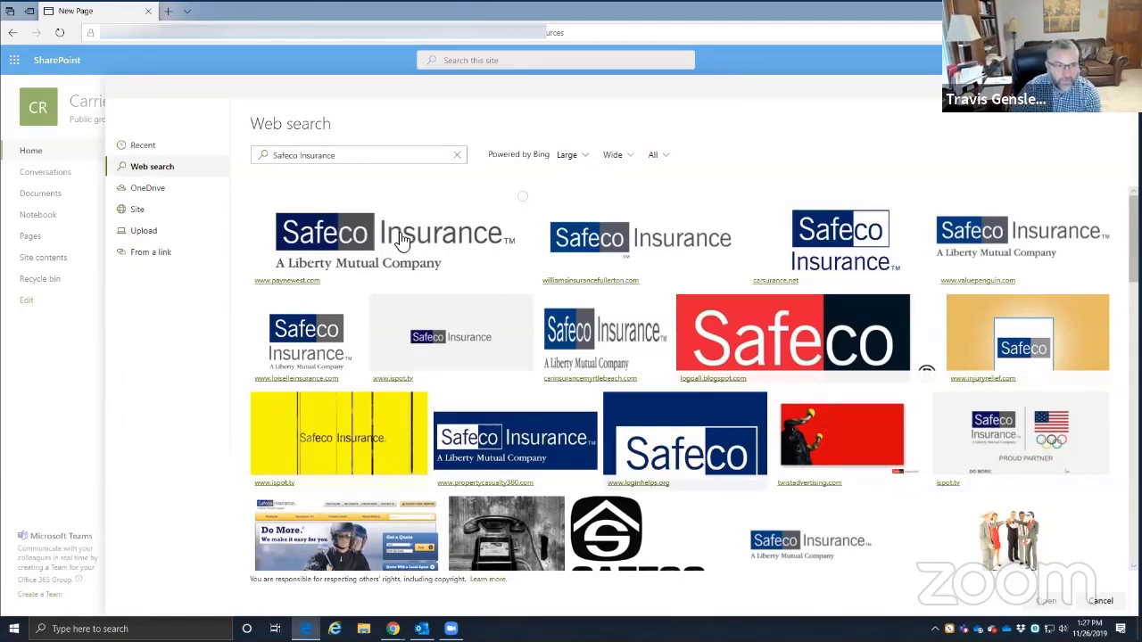
{"action": "left_click", "coordinate": [523, 205]}
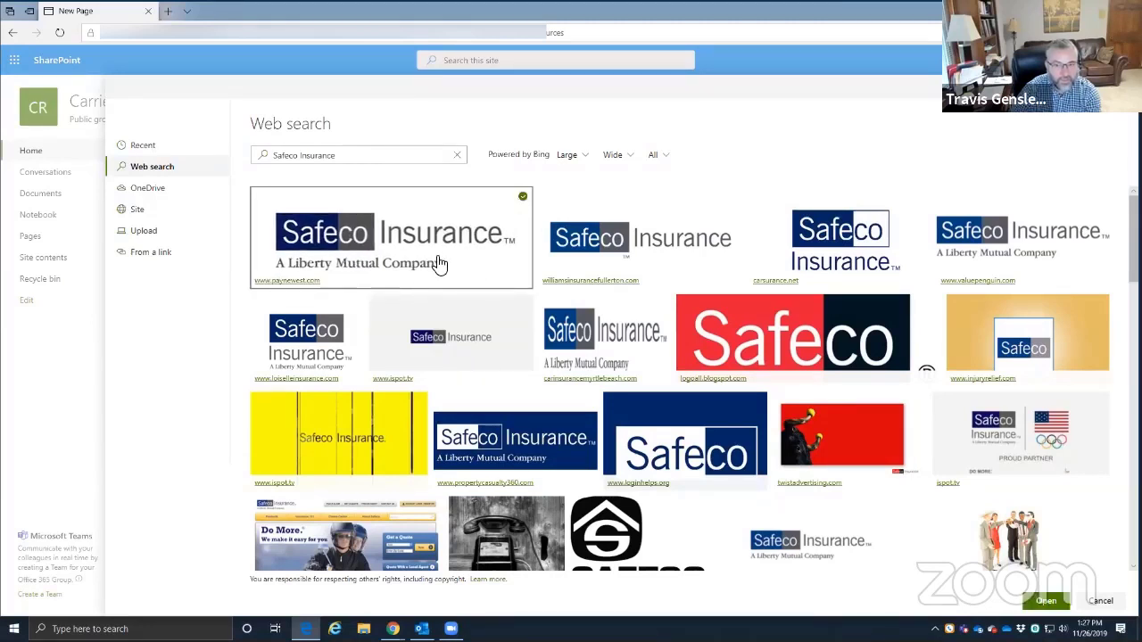
{"action": "left_click", "coordinate": [1045, 603]}
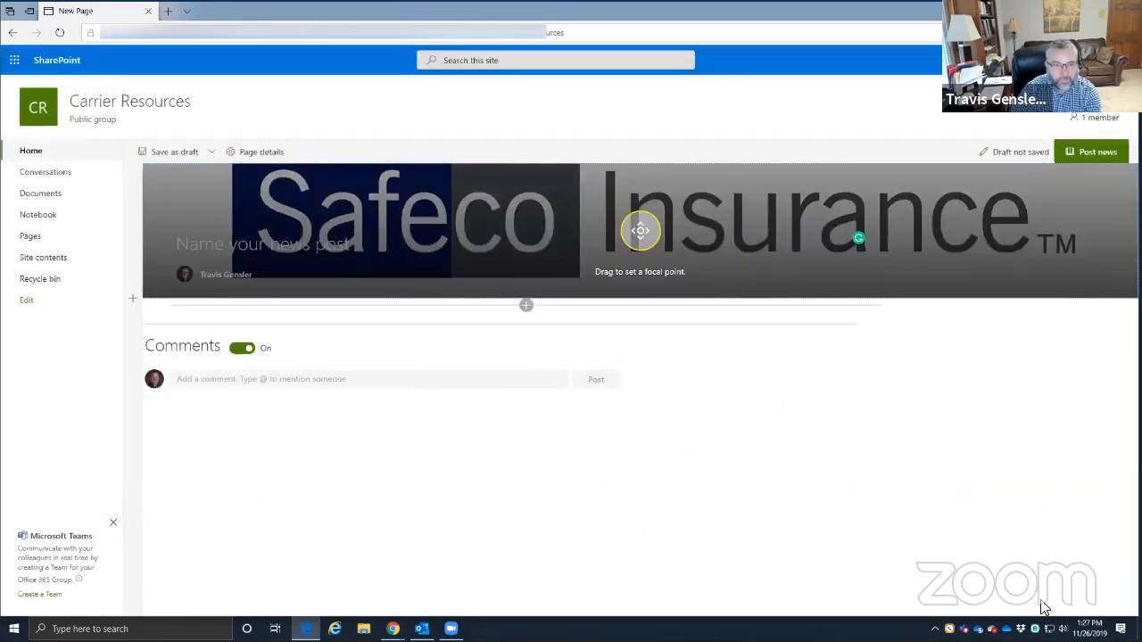
- Shift the header image's focal point on the Safeco logo, then briefly check the title area settings
{"action": "mouse_move", "coordinate": [642, 232]}
{"action": "left_mouse_down"}
{"action": "mouse_move", "coordinate": [642, 256]}
{"action": "mouse_move", "coordinate": [652, 219]}
{"action": "left_mouse_up"}
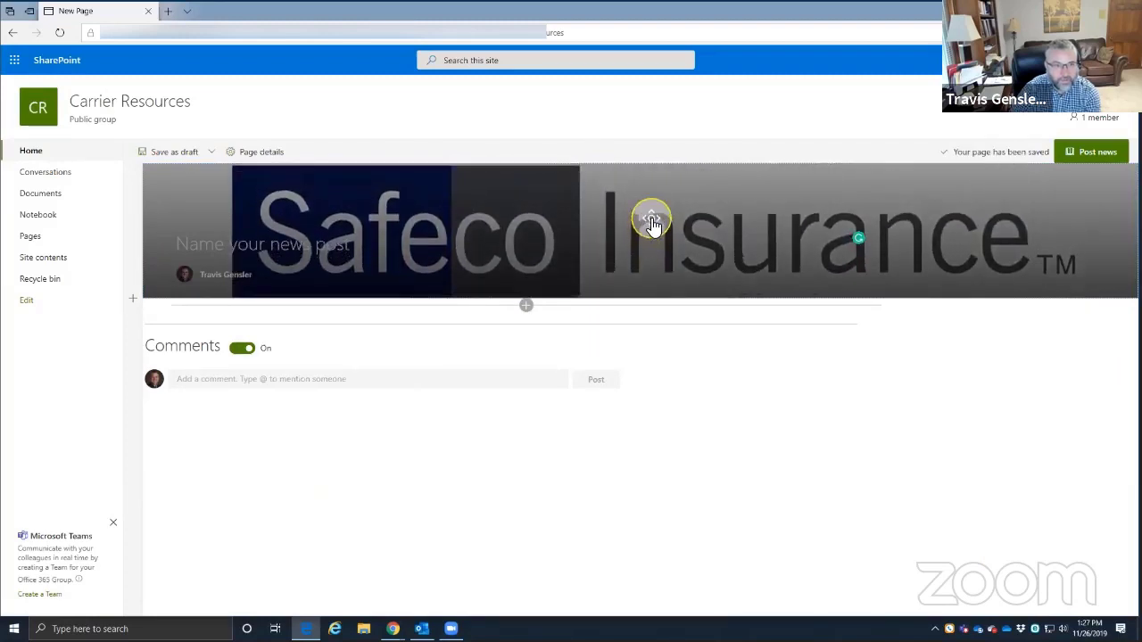
{"action": "left_click", "coordinate": [972, 440]}
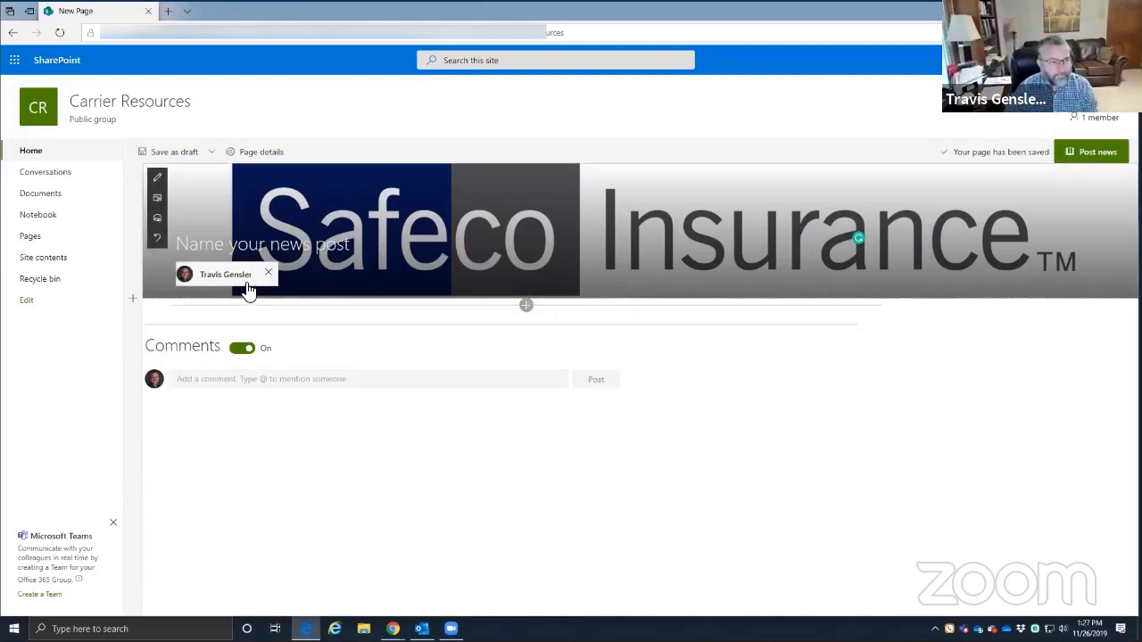
{"action": "left_click", "coordinate": [218, 246]}
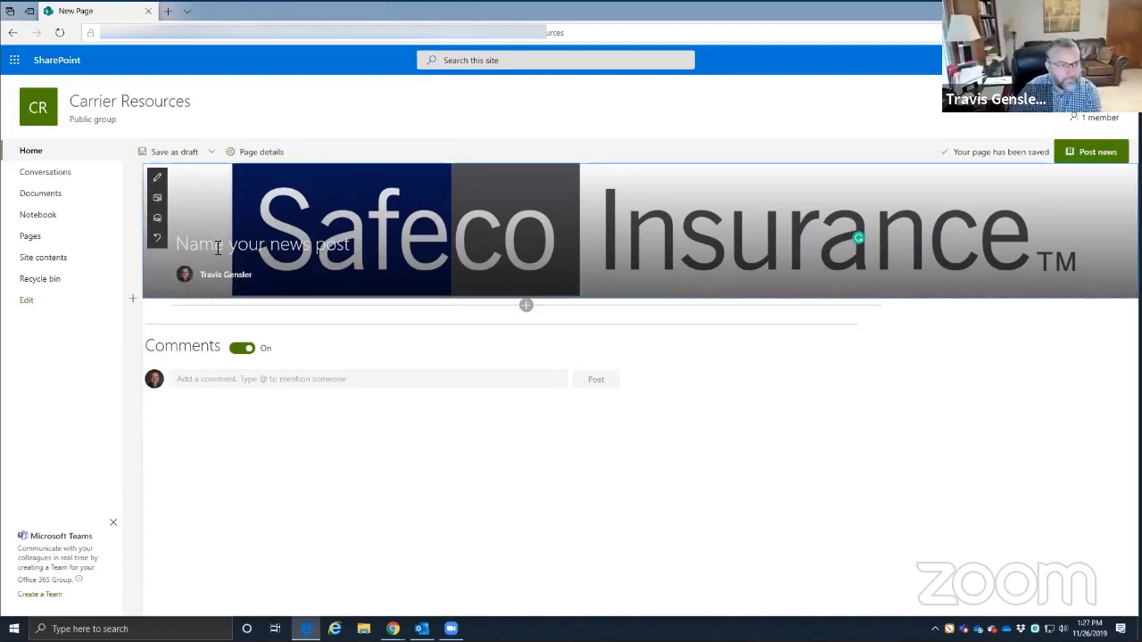
{"action": "left_click", "coordinate": [157, 178]}
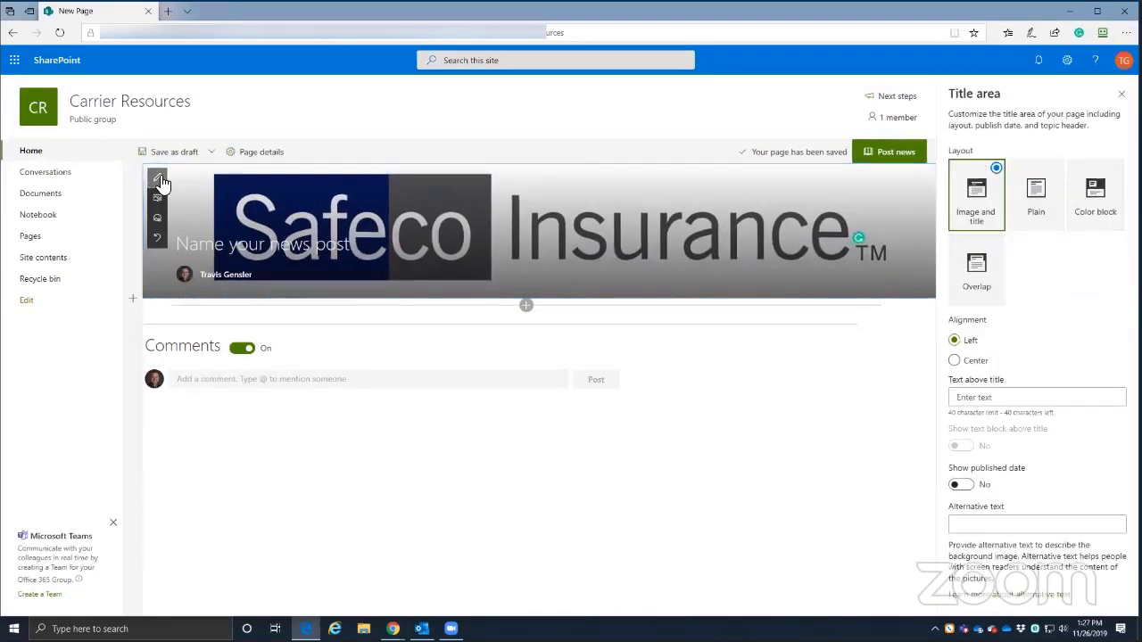
{"action": "left_click", "coordinate": [161, 181]}
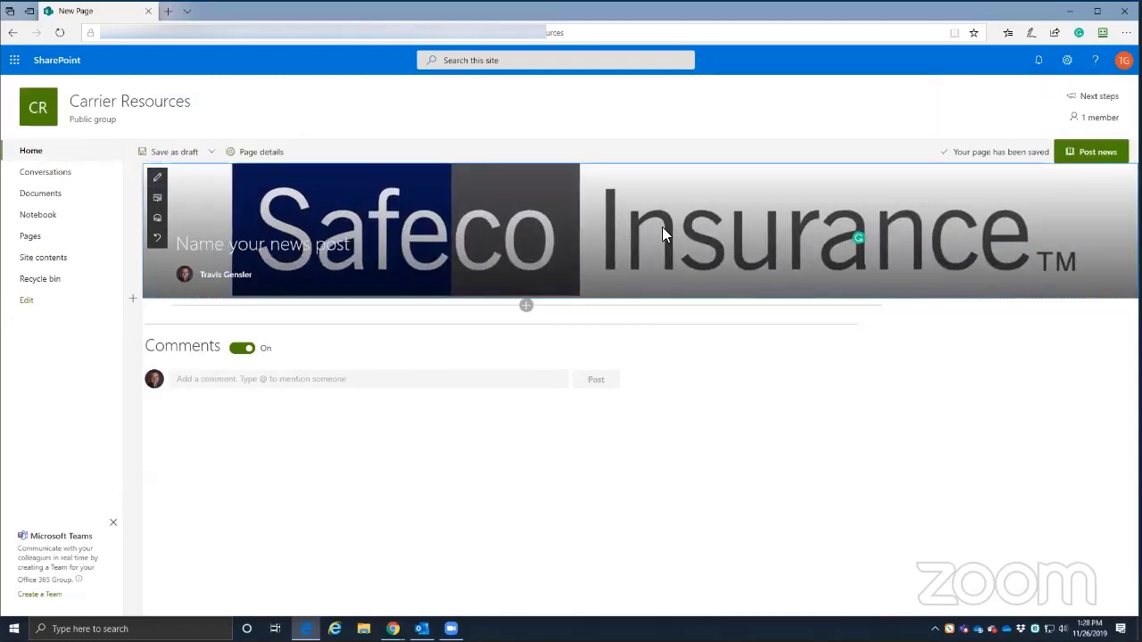
{"action": "left_click", "coordinate": [157, 201]}
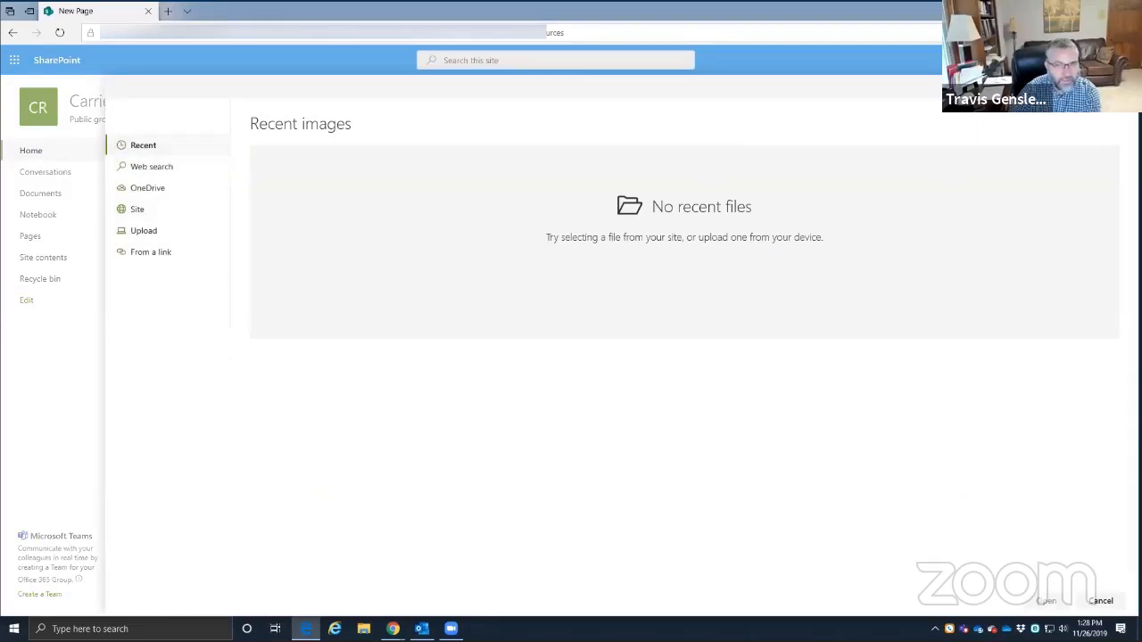
{"action": "left_click", "coordinate": [1101, 600]}
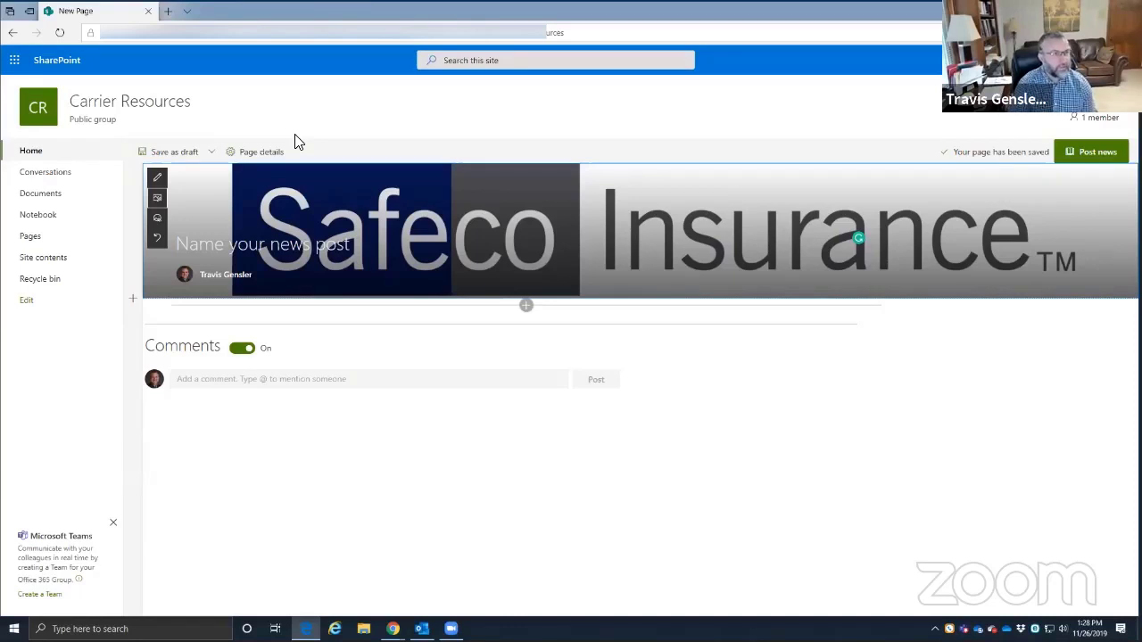
{"action": "left_click", "coordinate": [157, 198]}
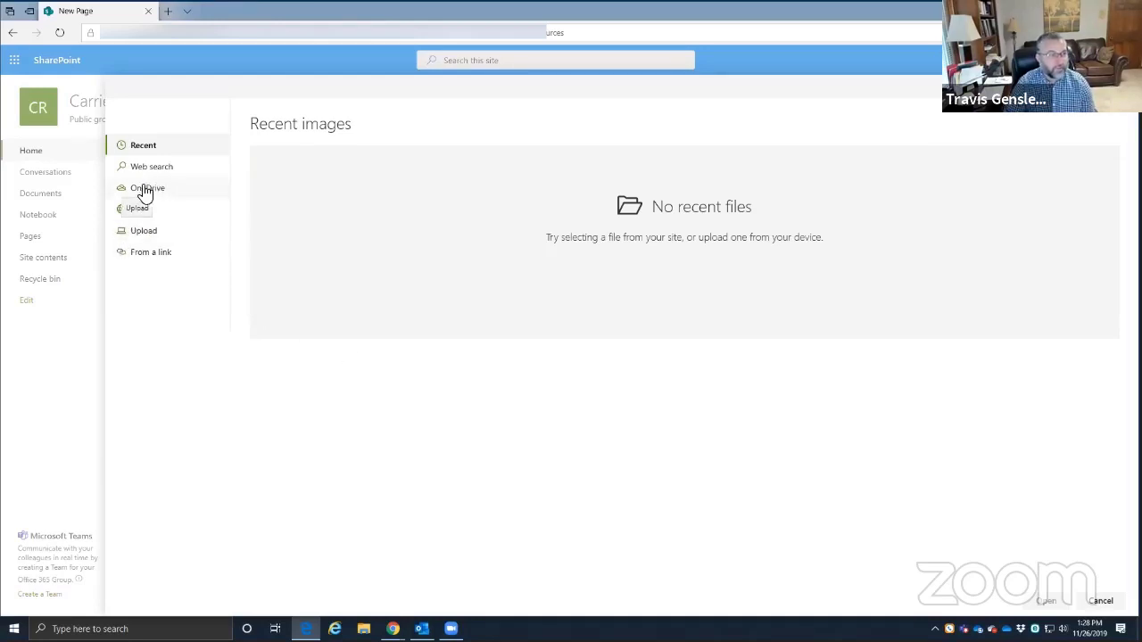
{"action": "left_click", "coordinate": [141, 234]}
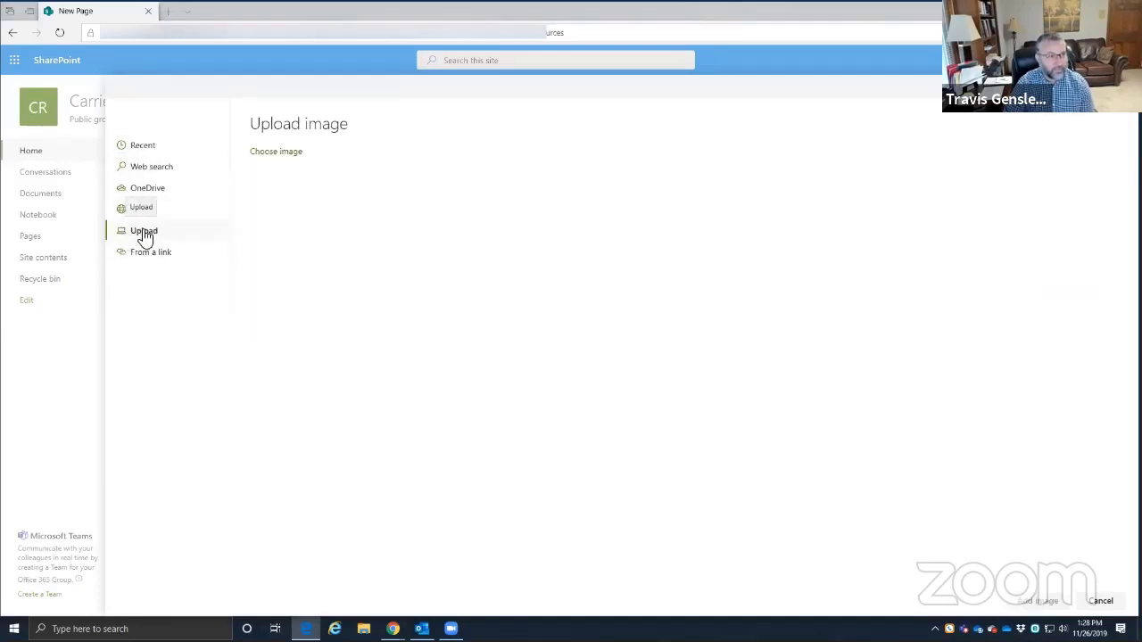
{"action": "left_click", "coordinate": [143, 234]}
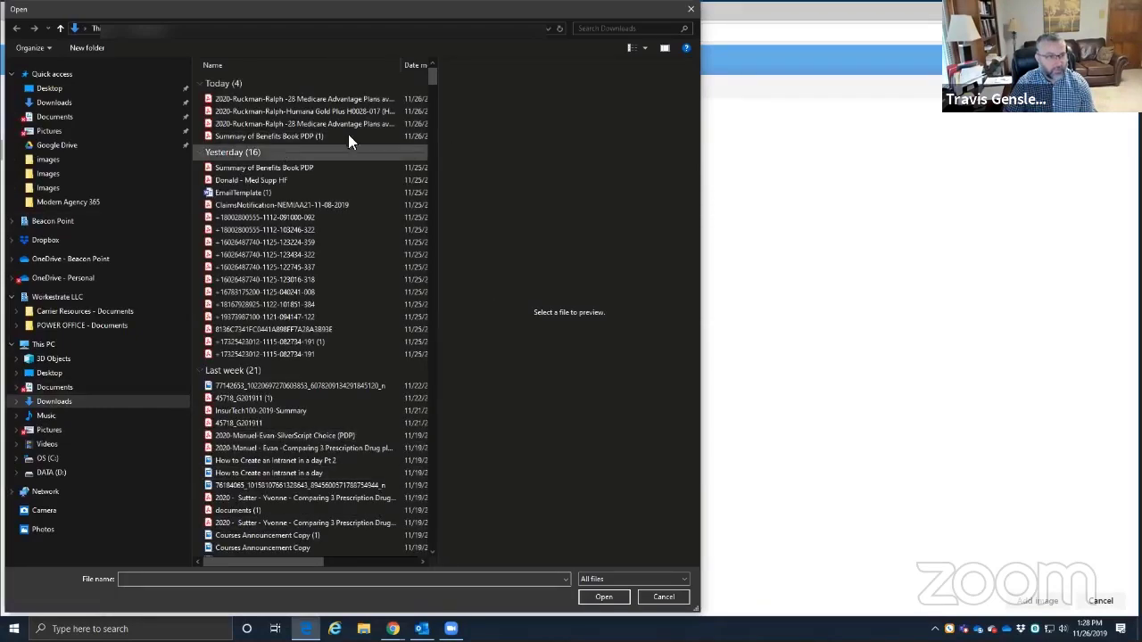
{"action": "left_click", "coordinate": [690, 9]}
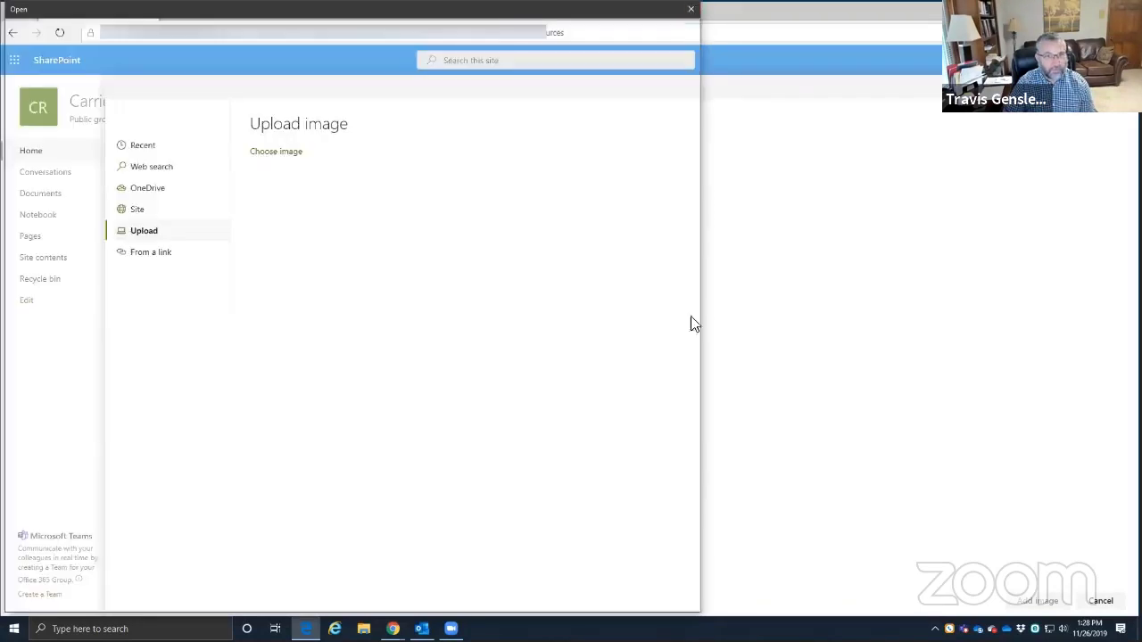
{"action": "left_click", "coordinate": [1101, 601]}
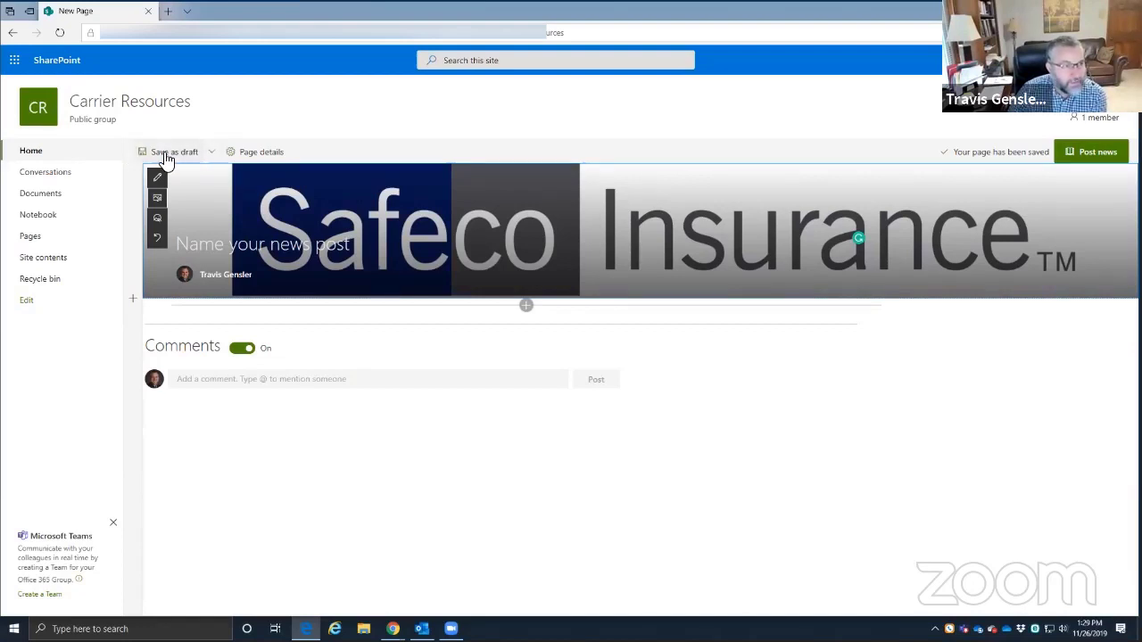
- Look through the save options and page details, cancelling a thumbnail change
{"action": "left_click", "coordinate": [216, 152]}
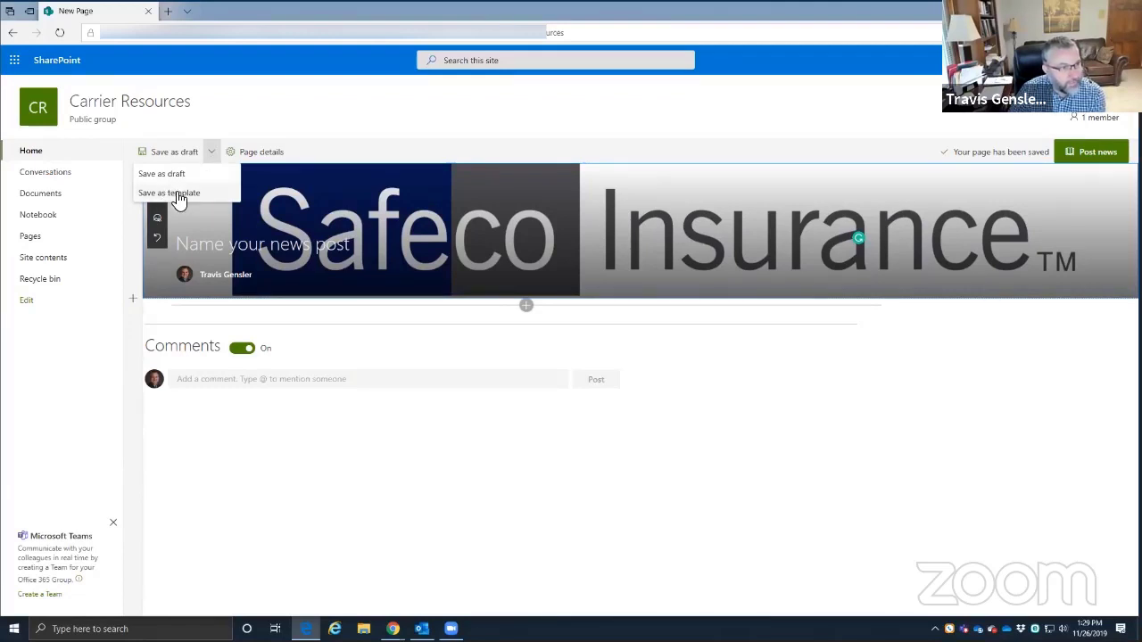
{"action": "left_click", "coordinate": [261, 121]}
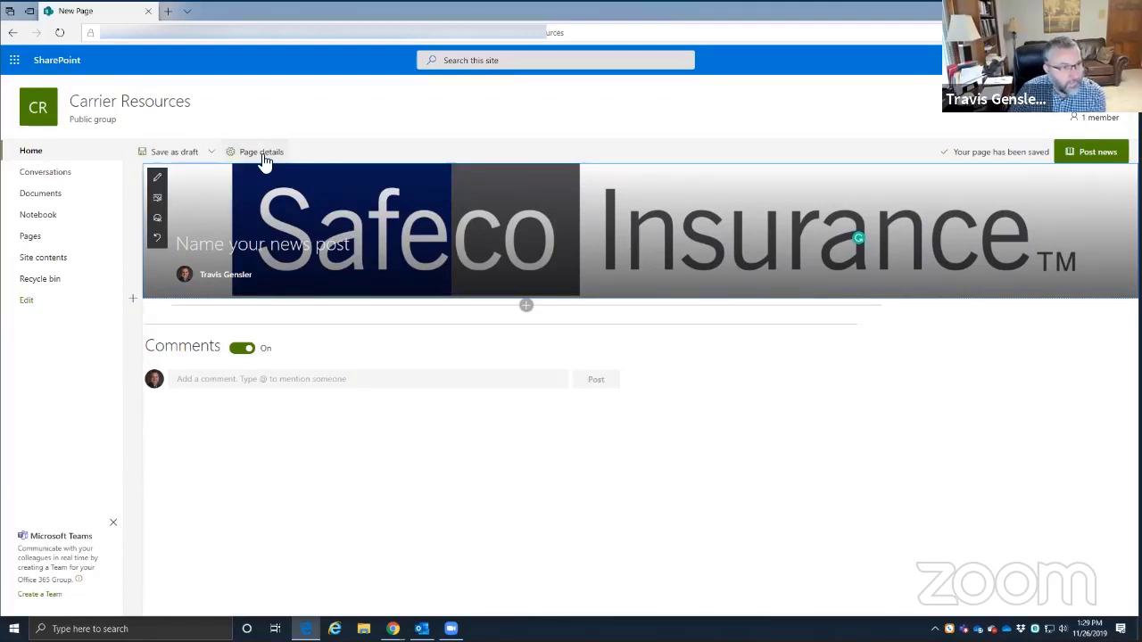
{"action": "left_click", "coordinate": [262, 153]}
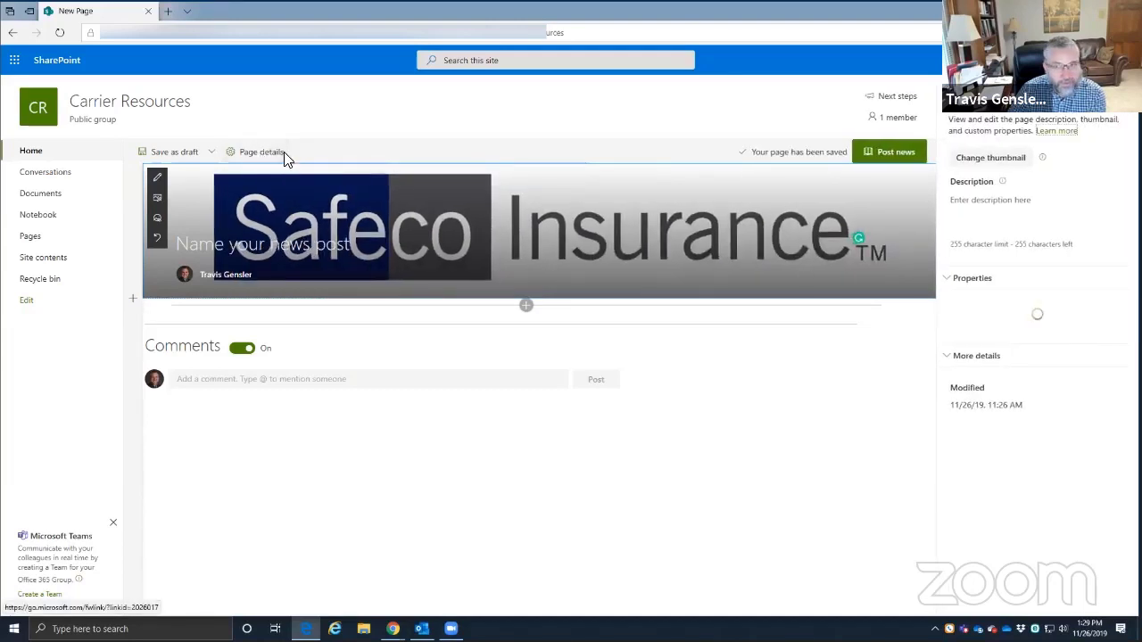
{"action": "left_click", "coordinate": [992, 160]}
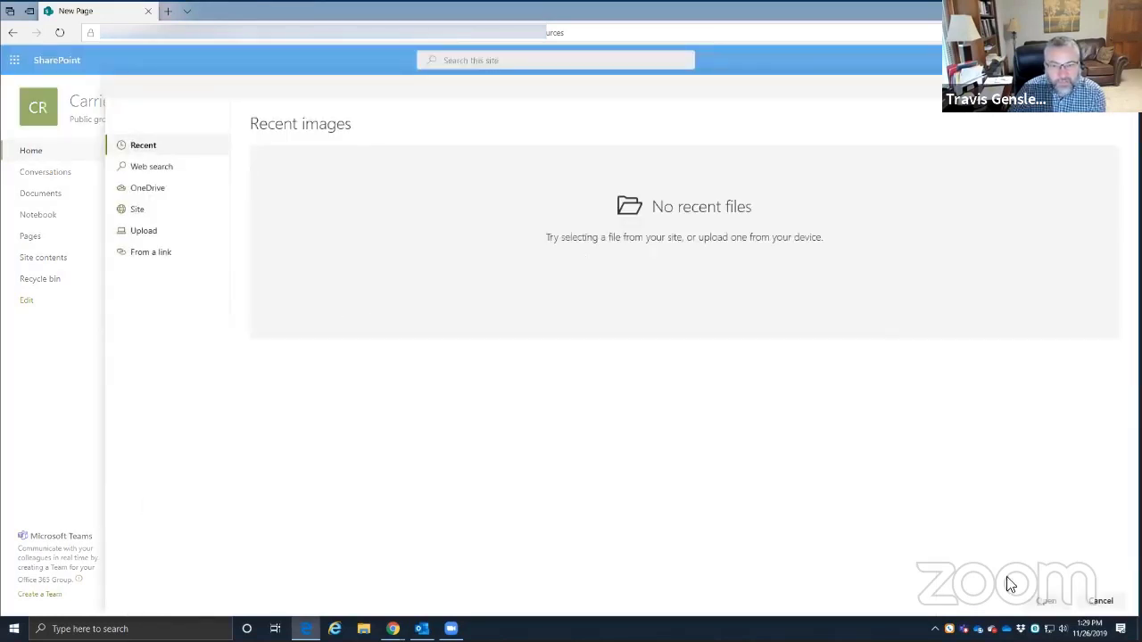
{"action": "left_click", "coordinate": [1101, 601]}
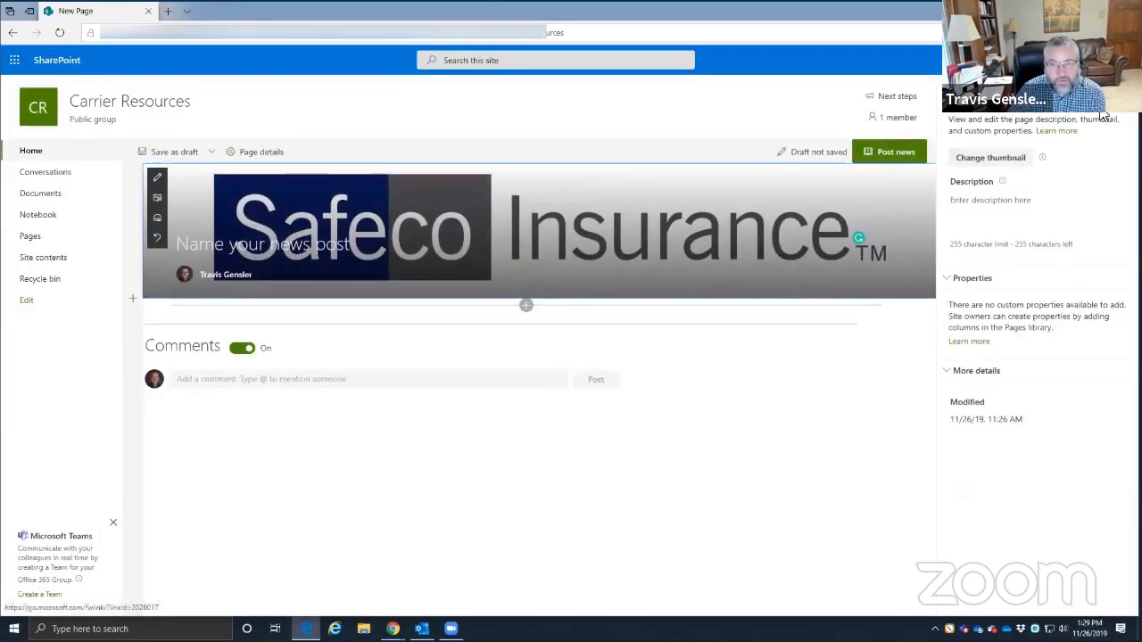
- Close page details and try Save as draft, dismissing the 'Name cannot be blank' error
{"action": "left_click", "coordinate": [1103, 114]}
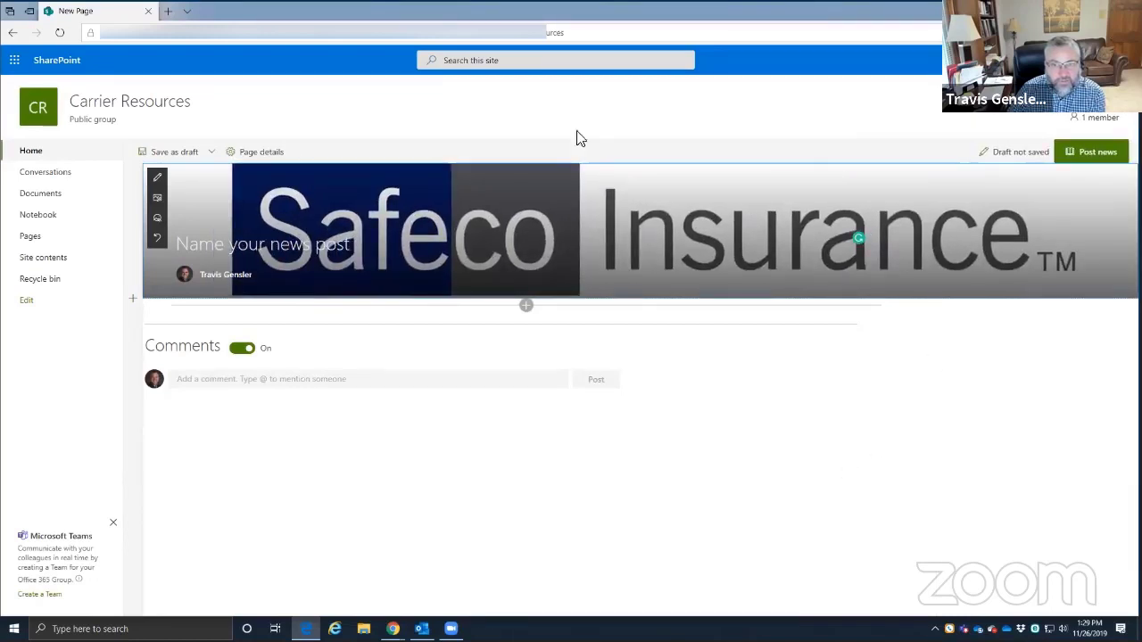
{"action": "left_click", "coordinate": [168, 151]}
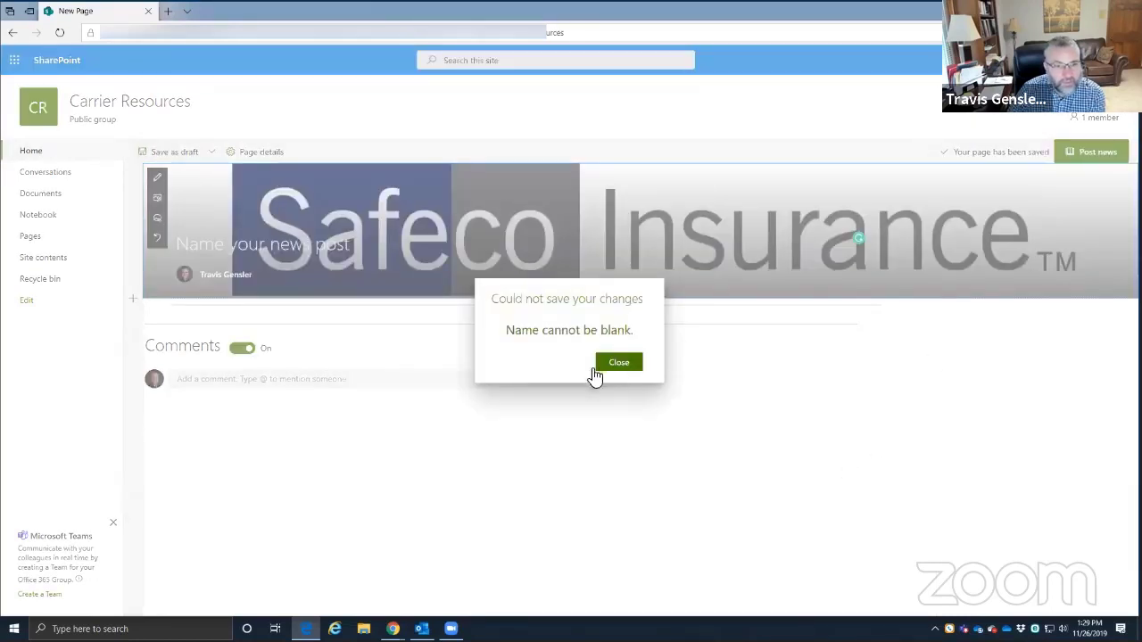
{"action": "left_click", "coordinate": [622, 369]}
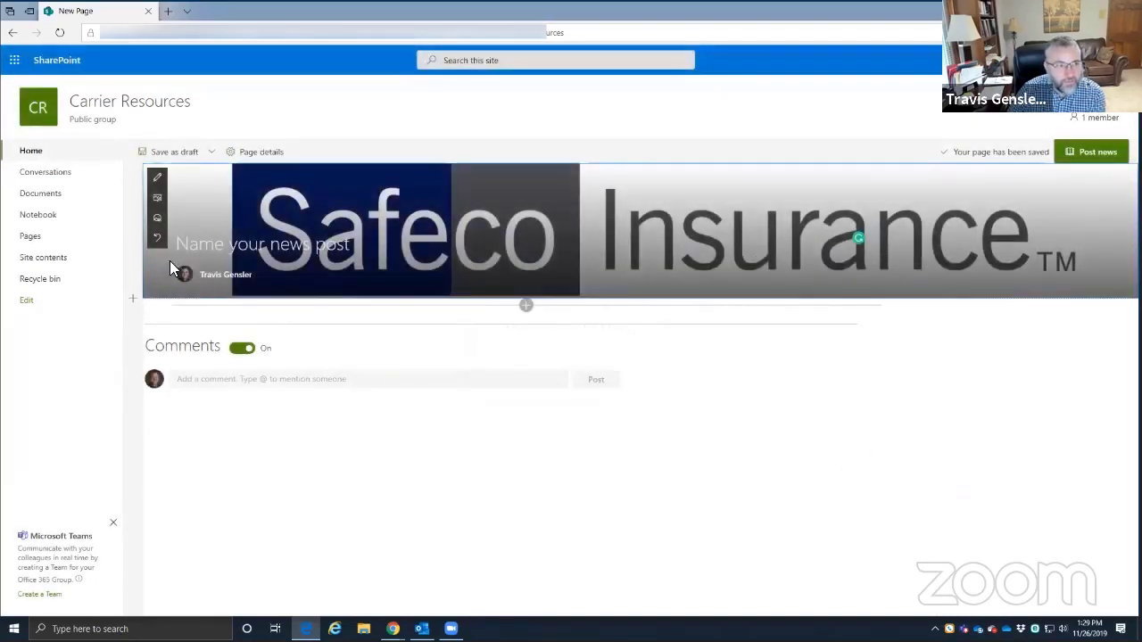
- Try the Overlap and Color block title area layouts, then settle on Image and title
{"action": "left_click", "coordinate": [158, 179]}
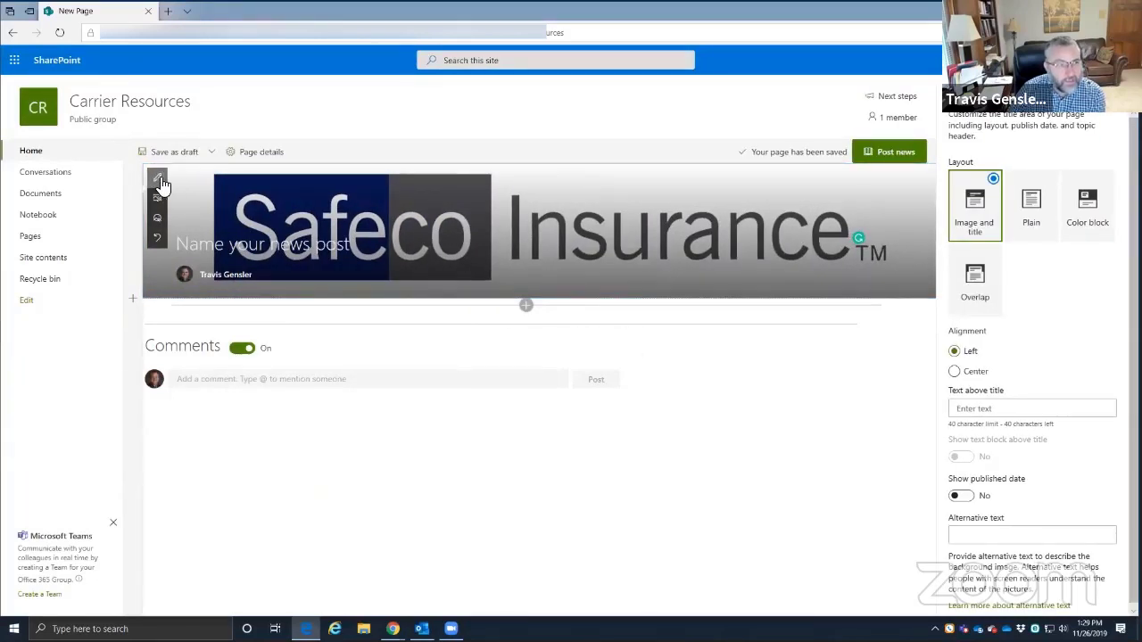
{"action": "left_click", "coordinate": [993, 258]}
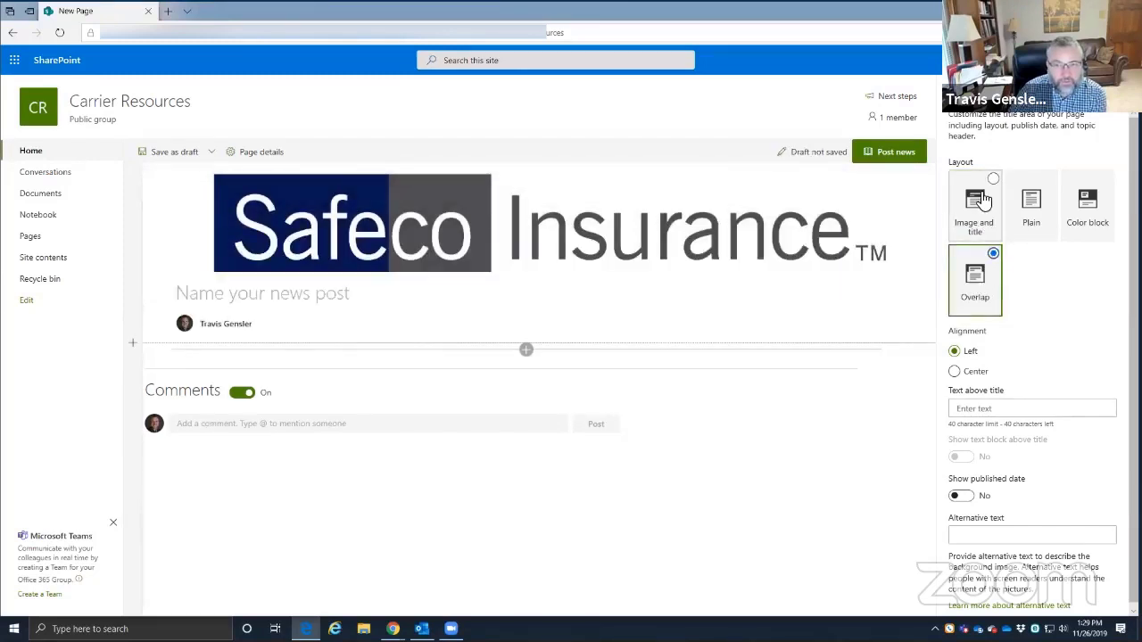
{"action": "left_click", "coordinate": [980, 217]}
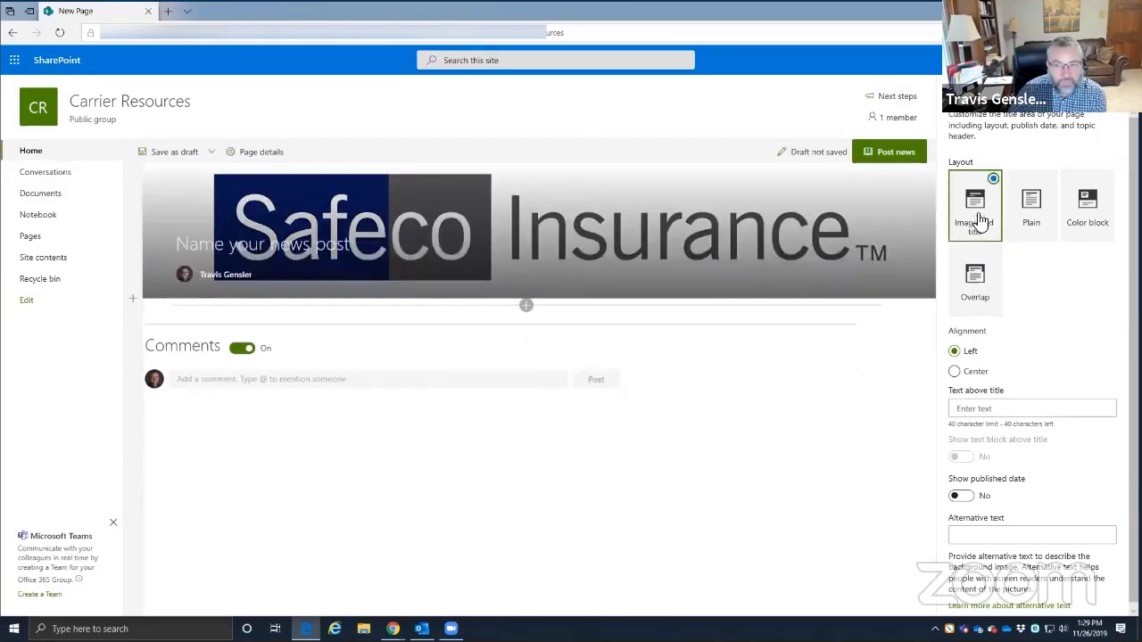
{"action": "left_click", "coordinate": [1096, 202]}
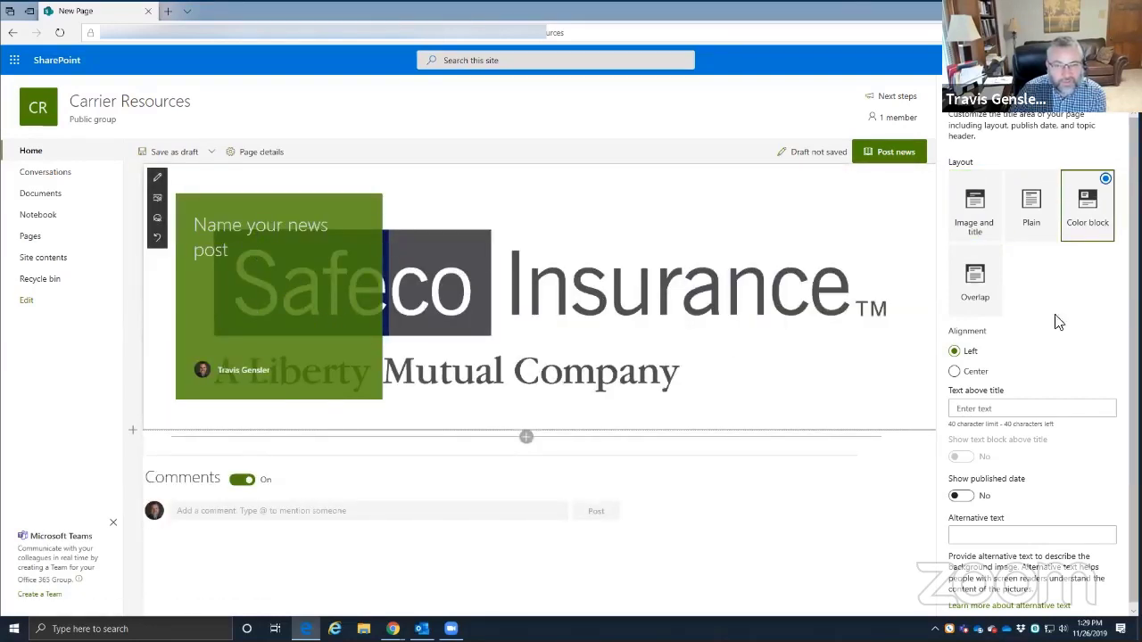
{"action": "left_click", "coordinate": [979, 207]}
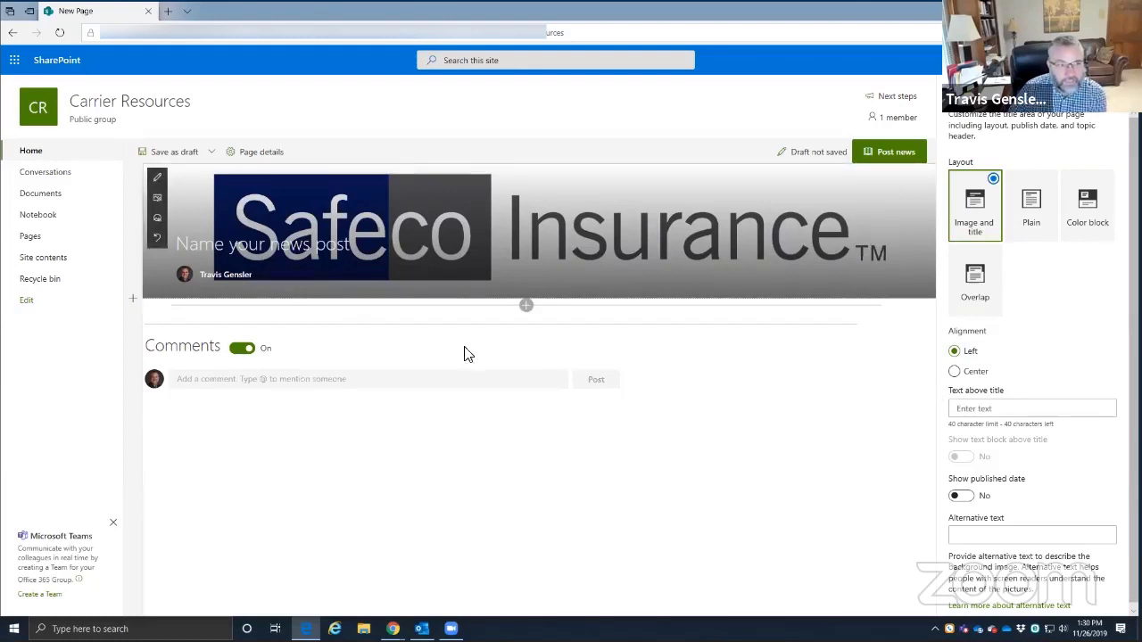
{"action": "scroll", "coordinate": [961, 361], "scroll_direction": "down", "scroll_amount": 1}
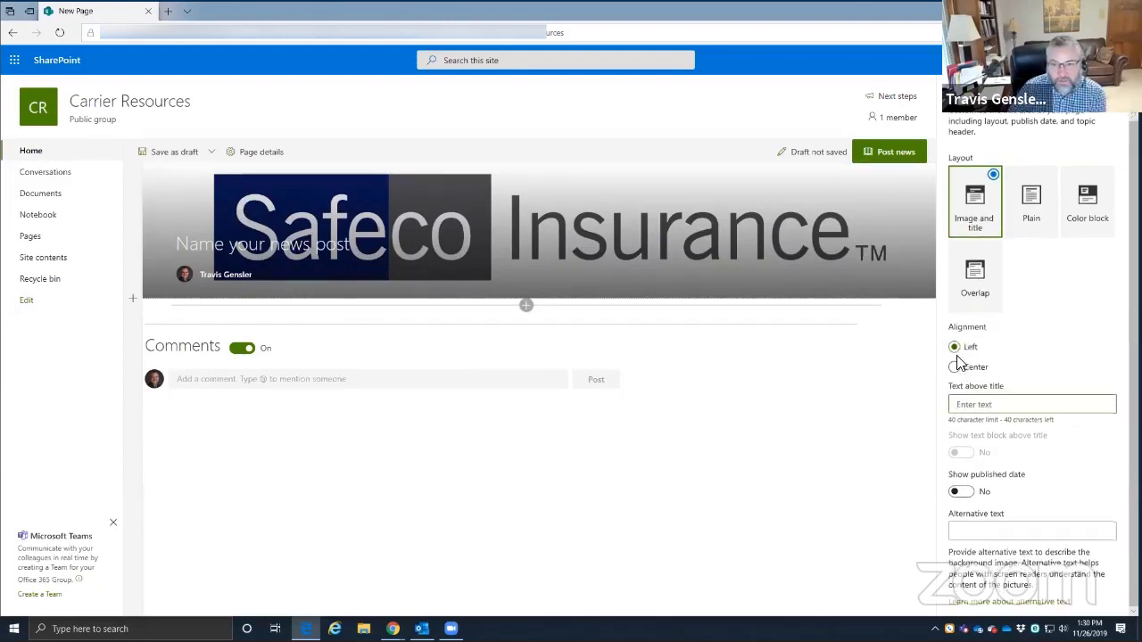
- Set the text above title to 'Property & Casualty' and the banner's alternative text to 'Safeco'
{"action": "left_click", "coordinate": [964, 405]}
{"action": "type", "text": "Property "}
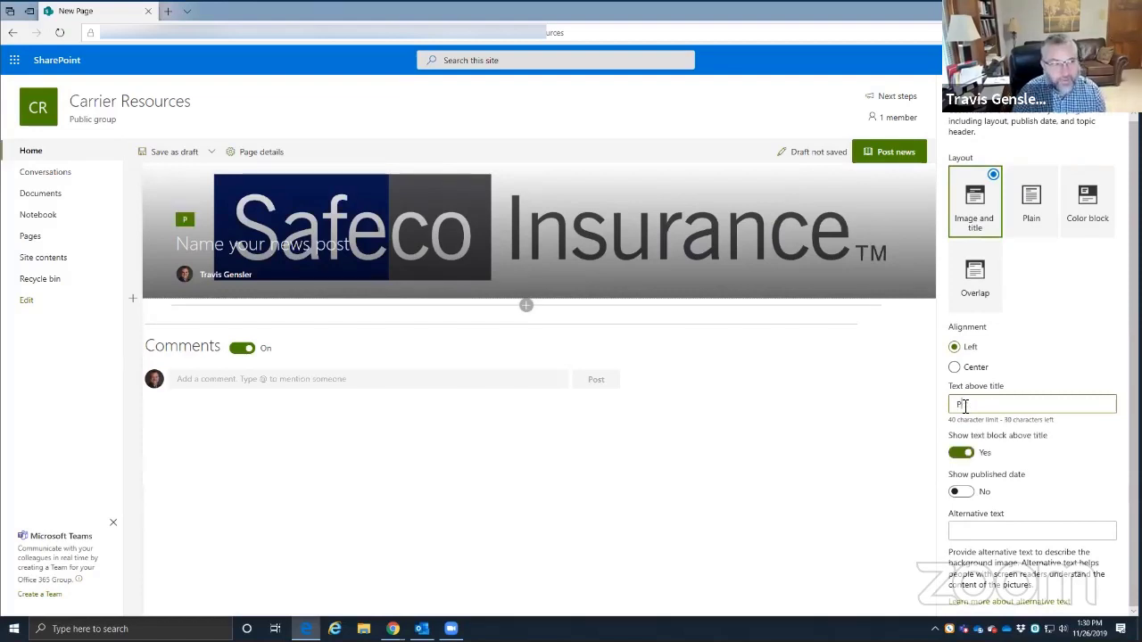
{"action": "type", "text": "&"}
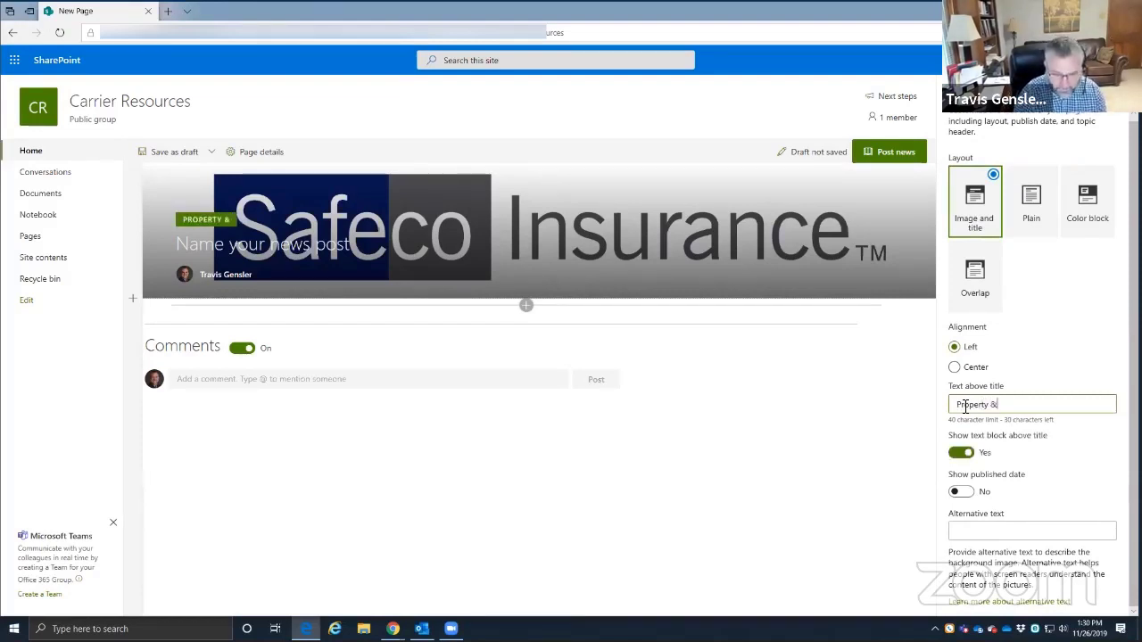
{"action": "type", "text": " Casual"}
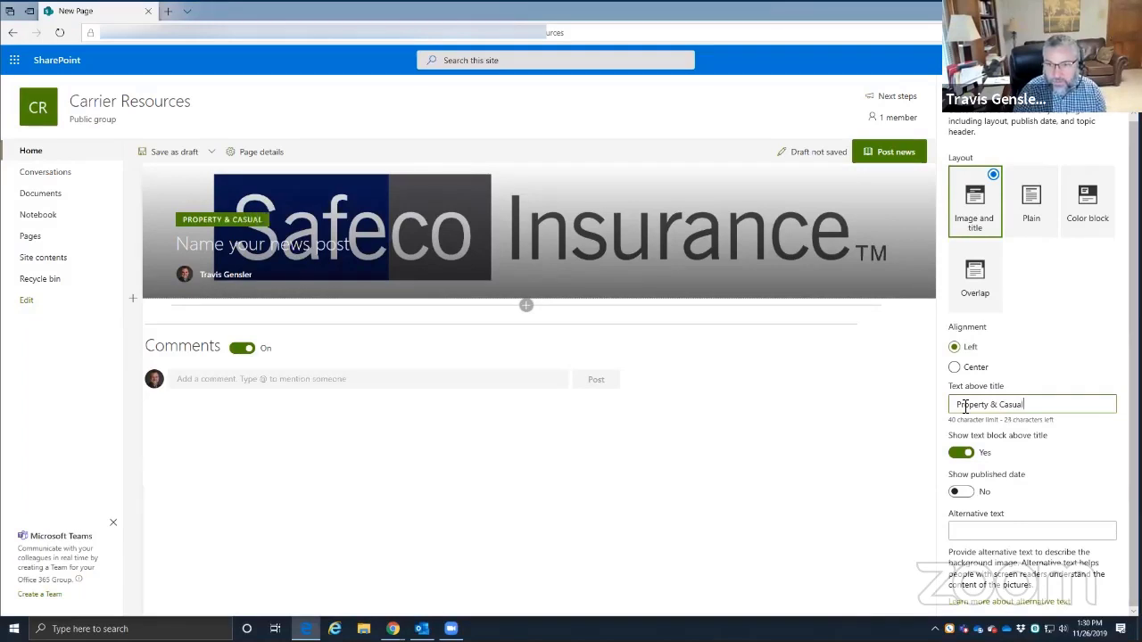
{"action": "type", "text": "ty"}
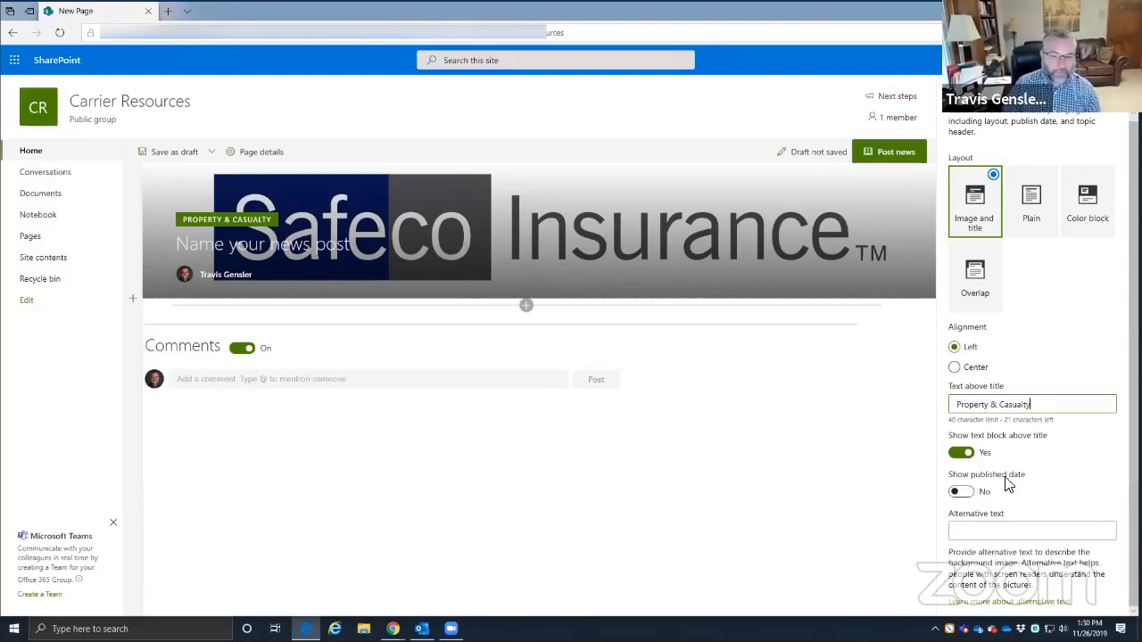
{"action": "left_click", "coordinate": [960, 529]}
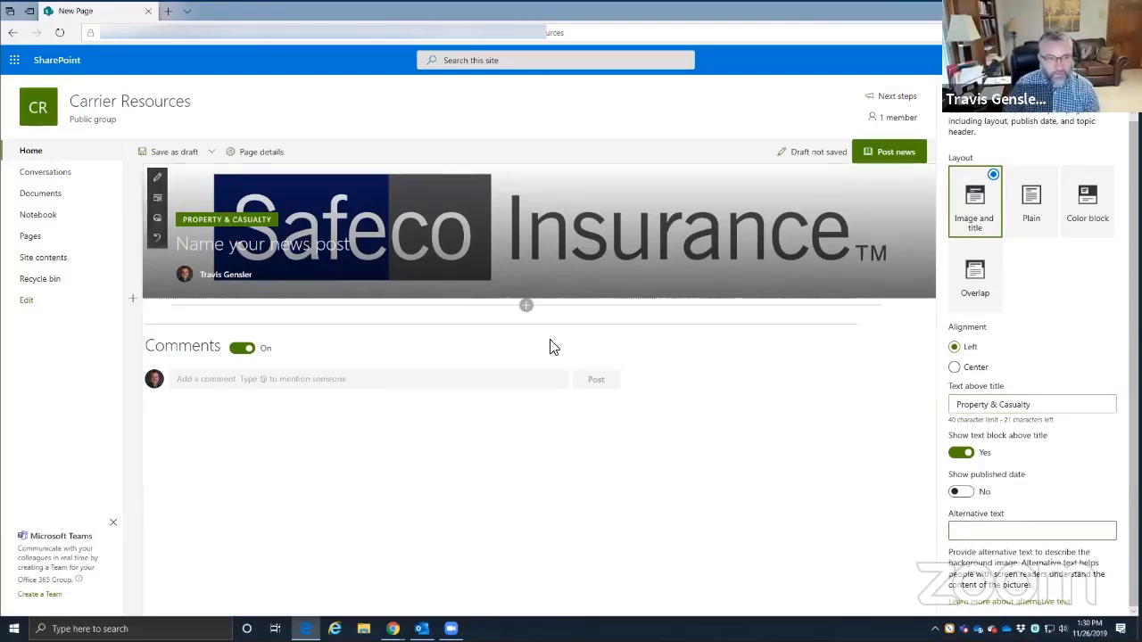
{"action": "type", "text": "S"}
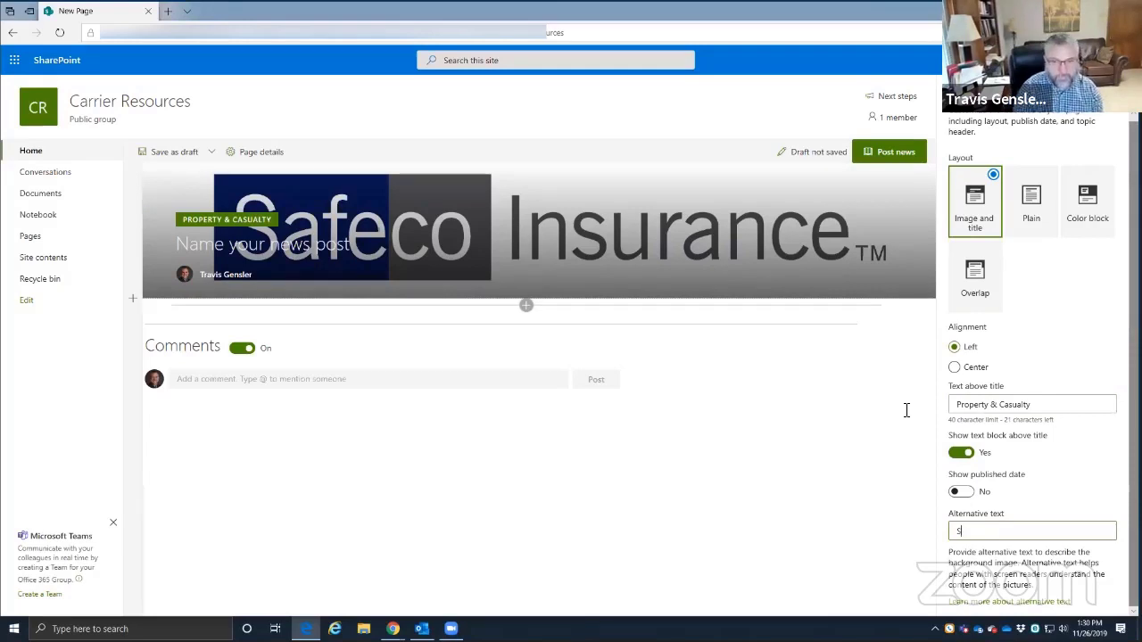
{"action": "type", "text": "afeco"}
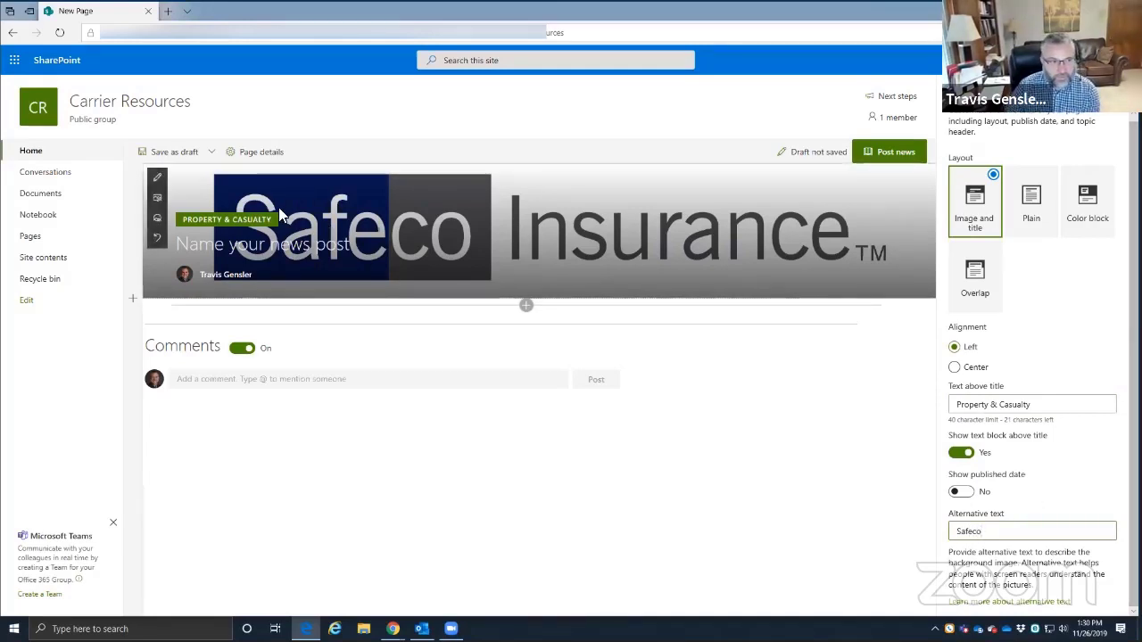
- Turn Show published date to Yes and close the title area settings
{"action": "left_click", "coordinate": [1054, 489]}
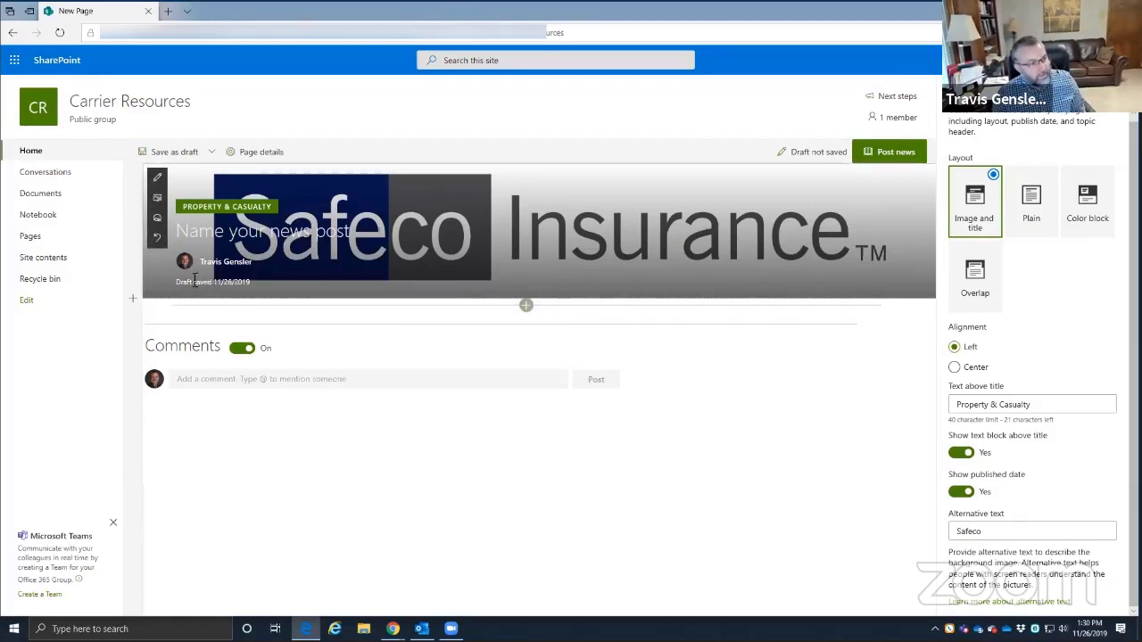
{"action": "left_click_drag", "start_coordinate": [247, 284], "coordinate": [232, 282]}
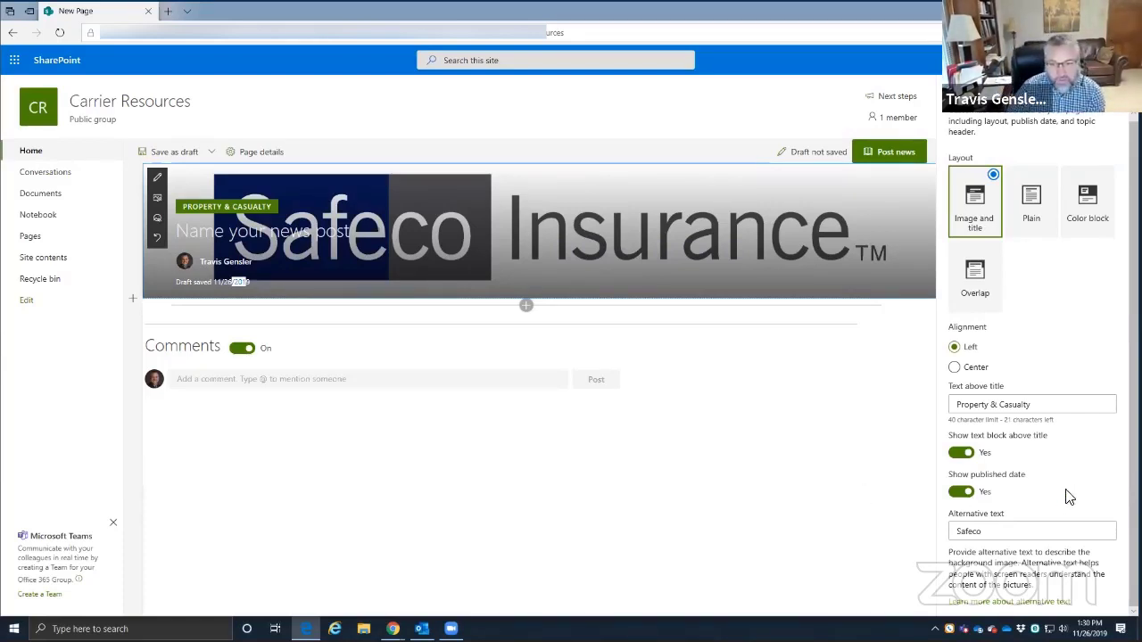
{"action": "left_click", "coordinate": [960, 492]}
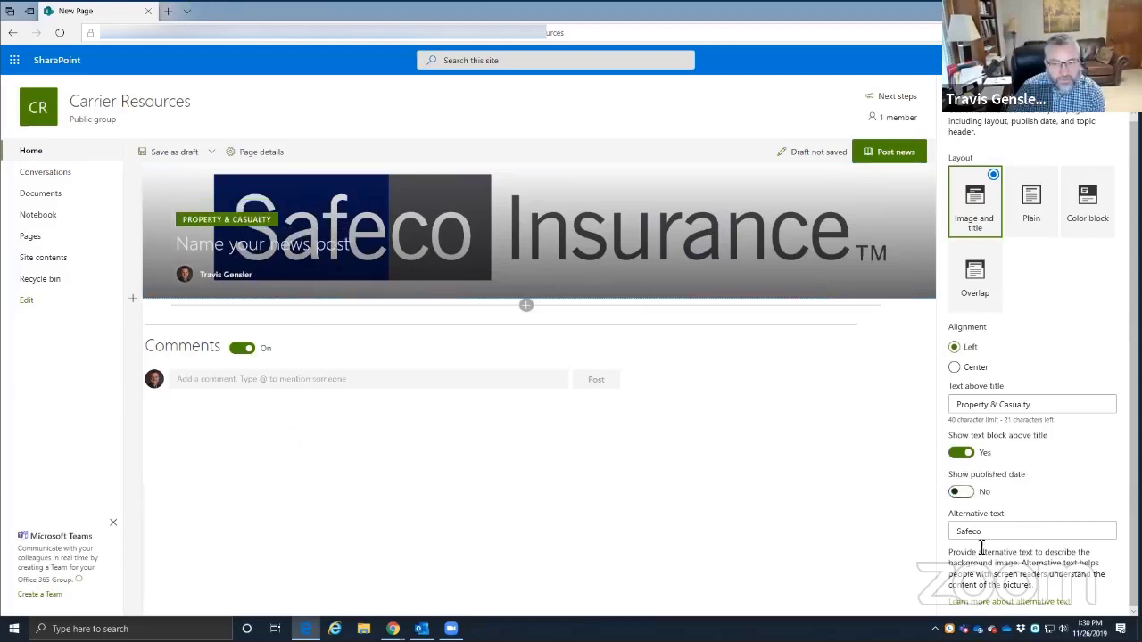
{"action": "left_click", "coordinate": [965, 493]}
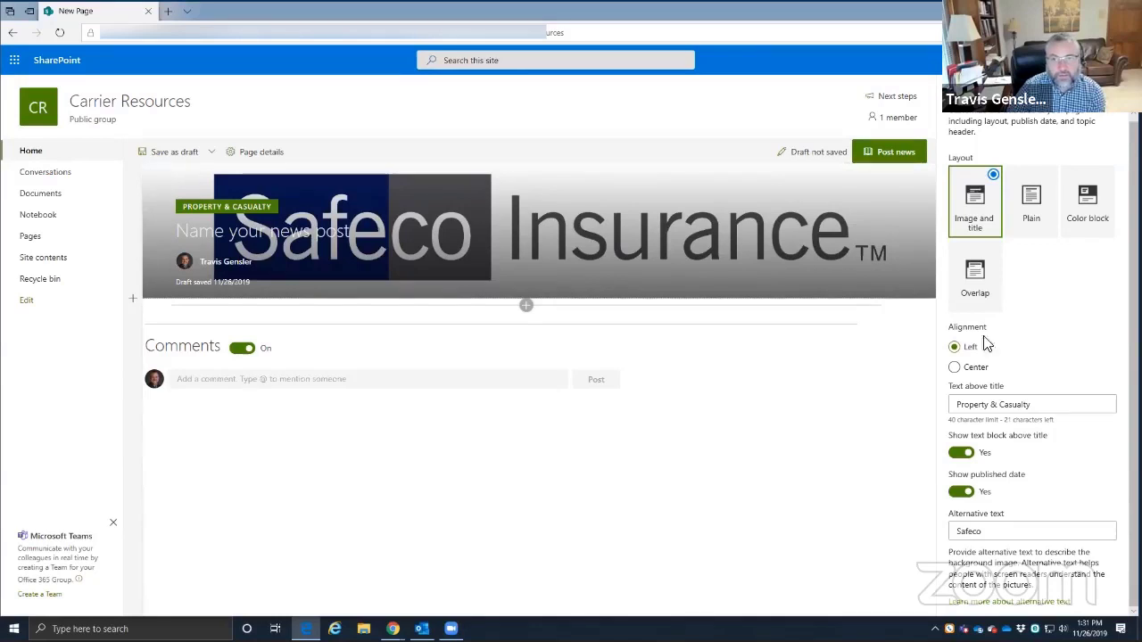
{"action": "left_click", "coordinate": [157, 178]}
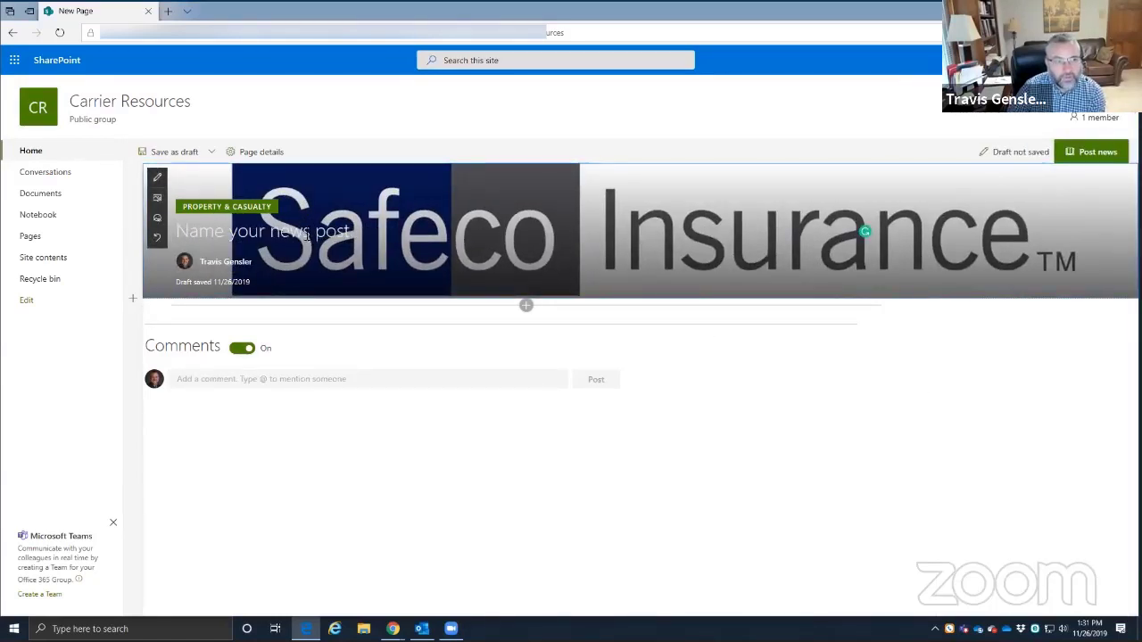
- Title the post 'Safeco Insurance' and remove the author byline from the header
{"action": "type", "text": "Sa"}
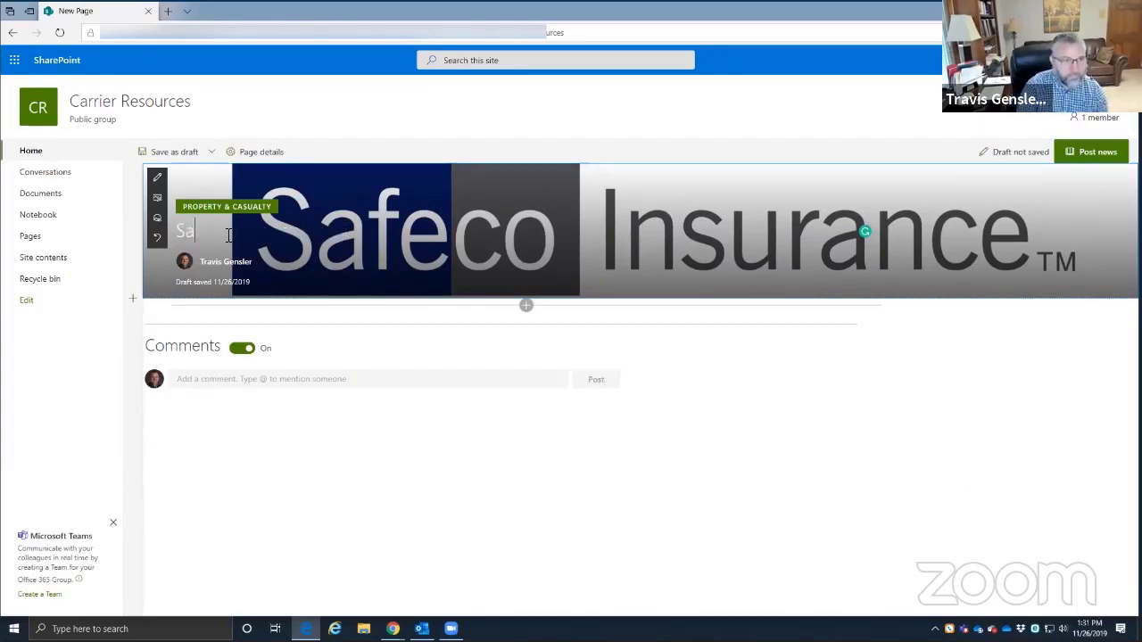
{"action": "type", "text": "feco Insurance"}
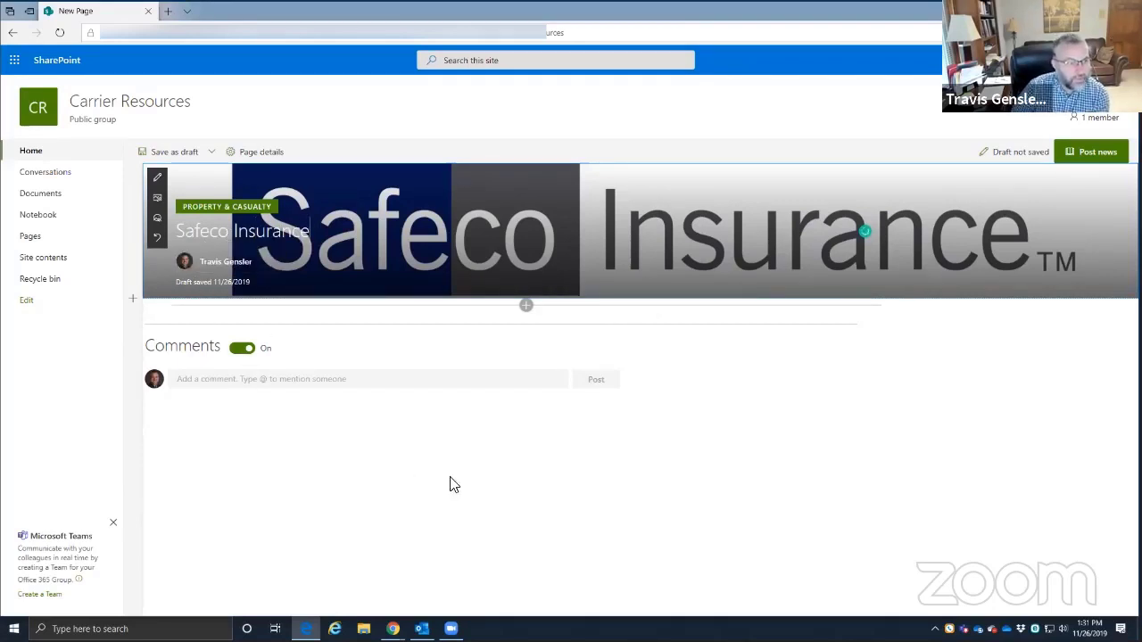
{"action": "left_click", "coordinate": [308, 466]}
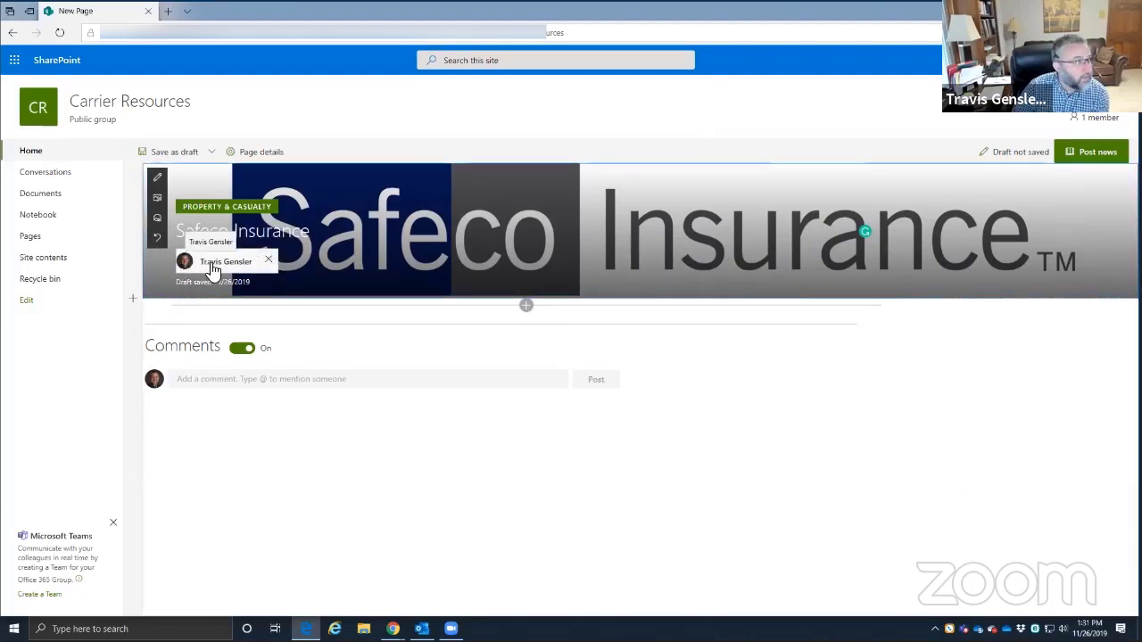
{"action": "left_click", "coordinate": [268, 261]}
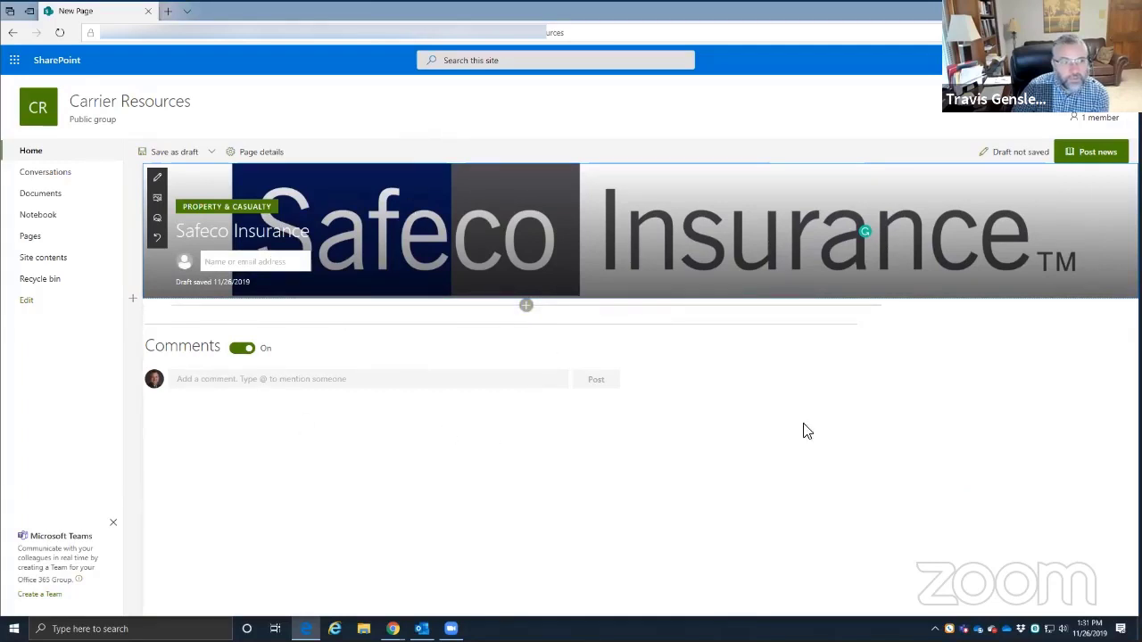
{"action": "left_click", "coordinate": [259, 262]}
{"action": "left_click", "coordinate": [948, 349]}
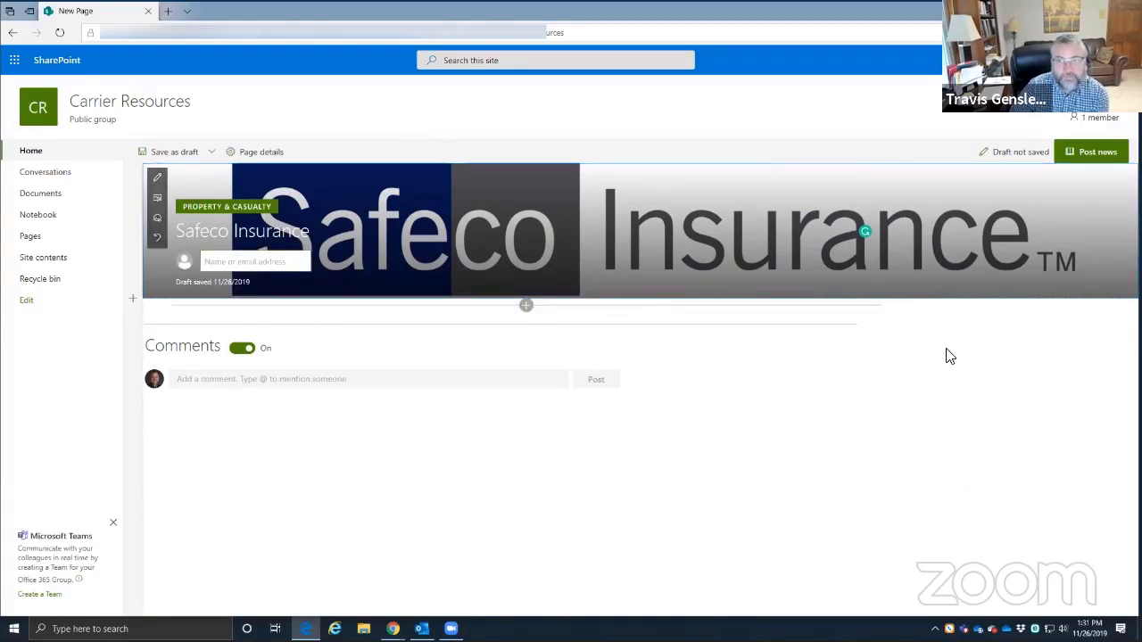
- Save the Safeco Insurance news post as a draft, then reopen it in edit mode with Page details closed
{"action": "left_click", "coordinate": [164, 153]}
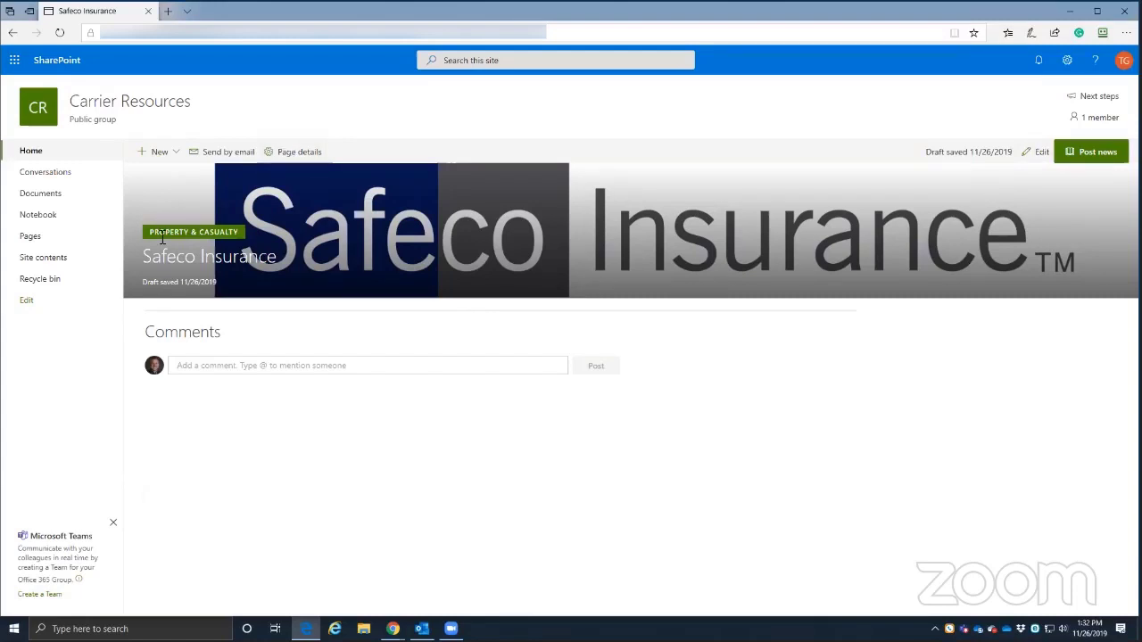
{"action": "left_click", "coordinate": [292, 153]}
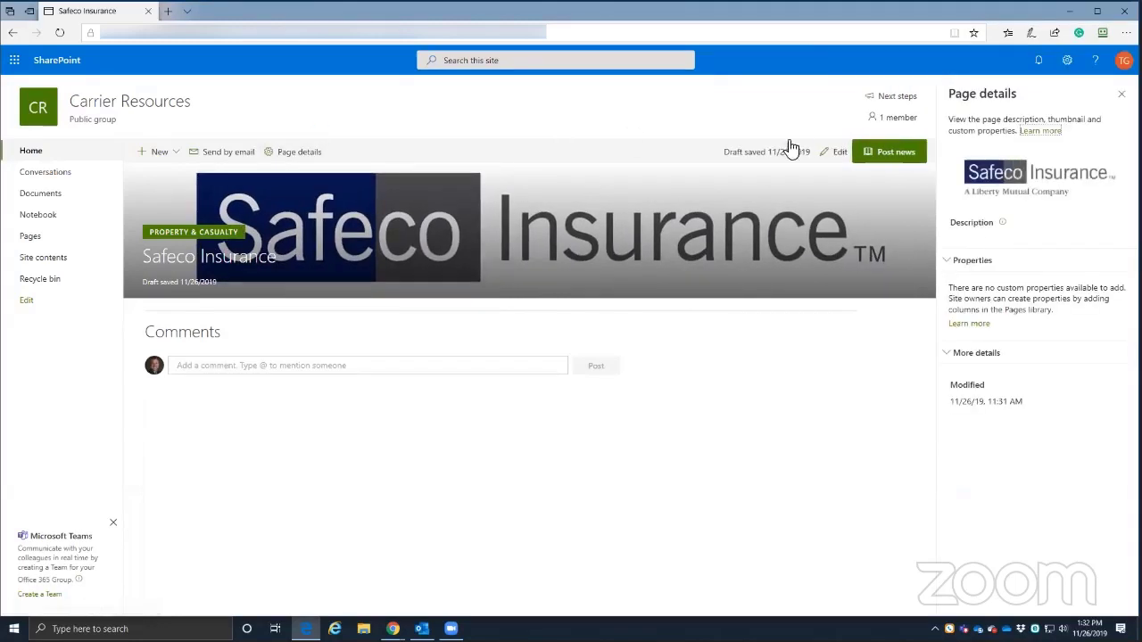
{"action": "left_click", "coordinate": [843, 156]}
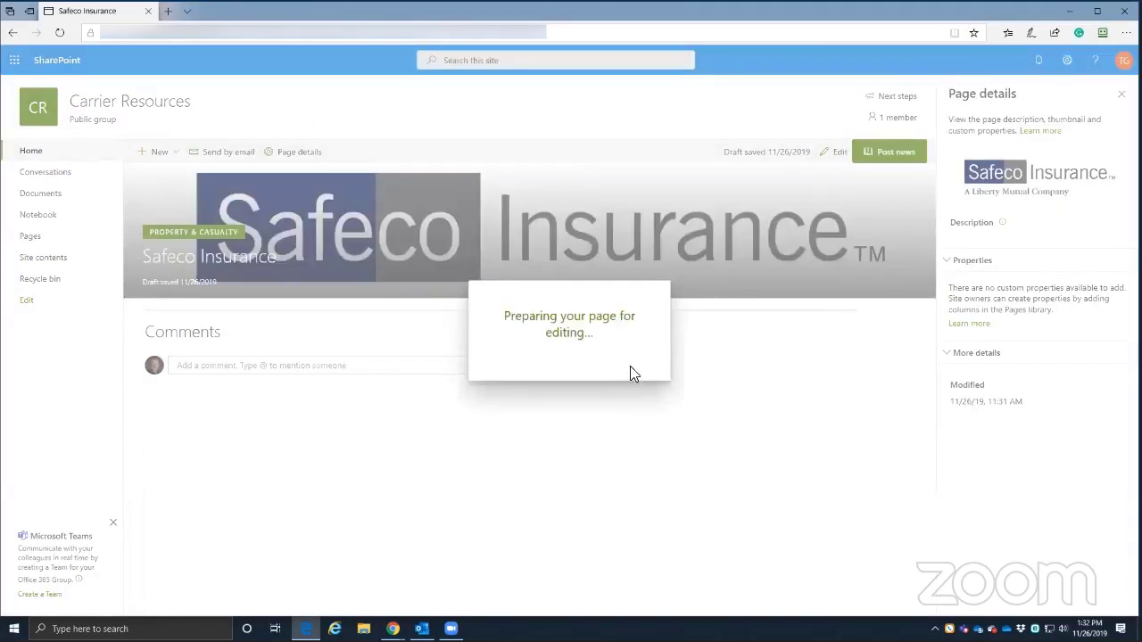
{"action": "left_click", "coordinate": [1117, 92]}
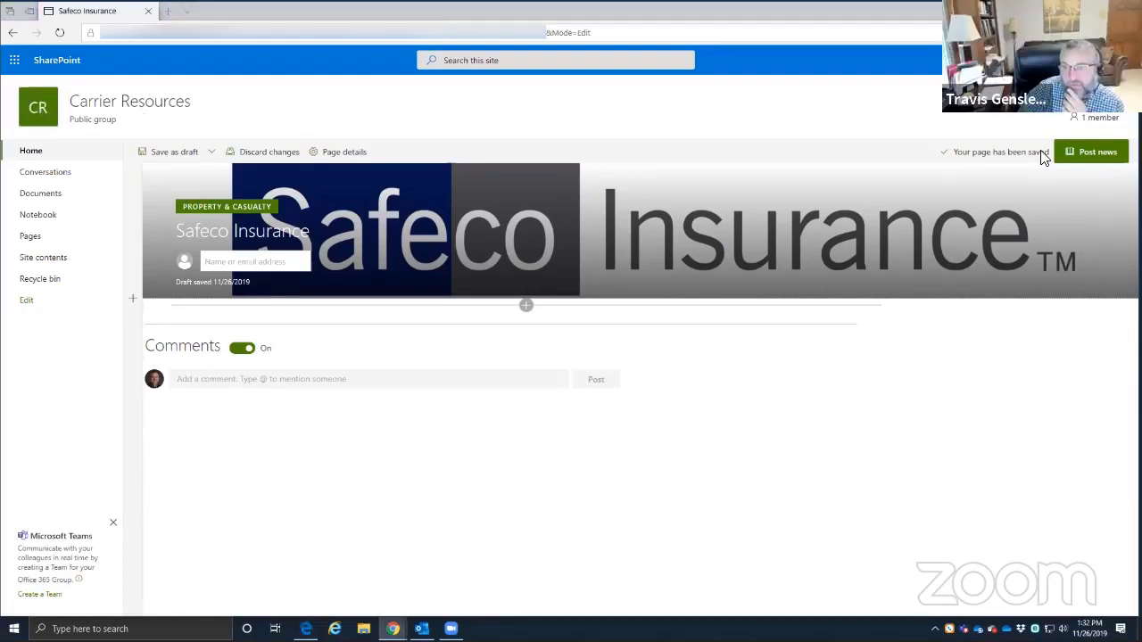
{"action": "left_click", "coordinate": [393, 628]}
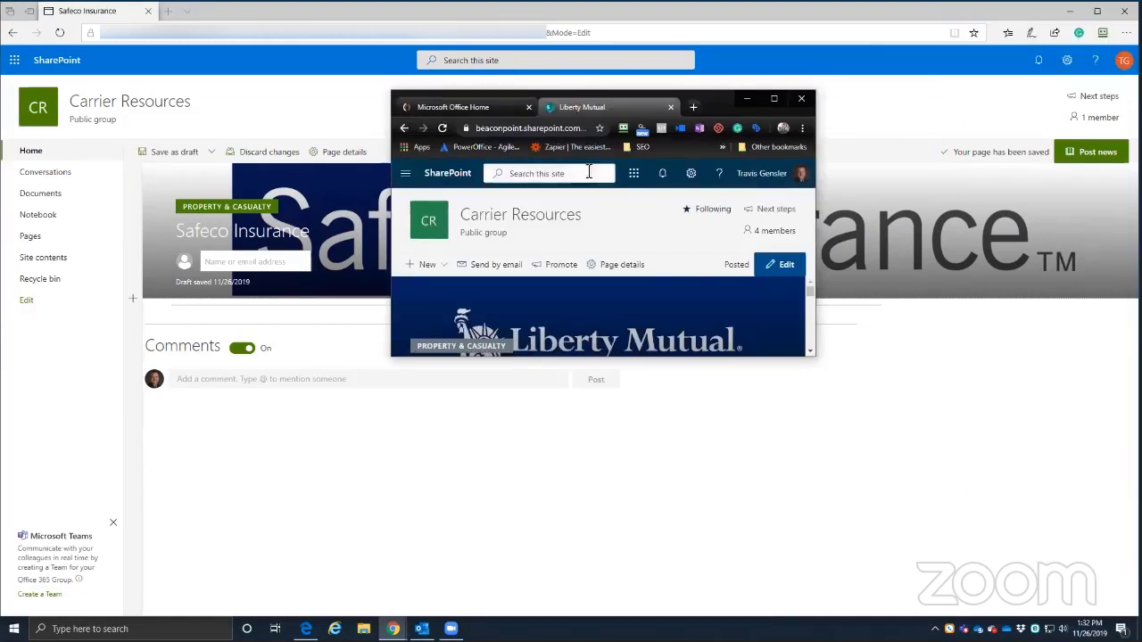
{"action": "left_click_drag", "start_coordinate": [717, 104], "coordinate": [718, 1]}
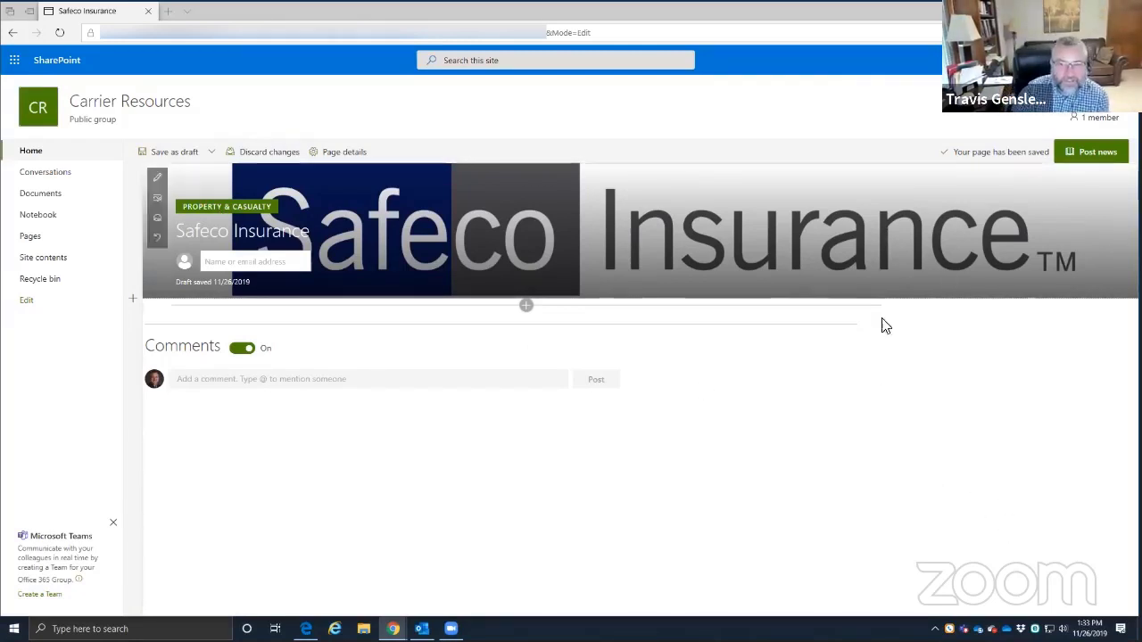
- From the site Settings gear, choose Change the look for the Carrier Resources site
{"action": "left_click", "coordinate": [1039, 486]}
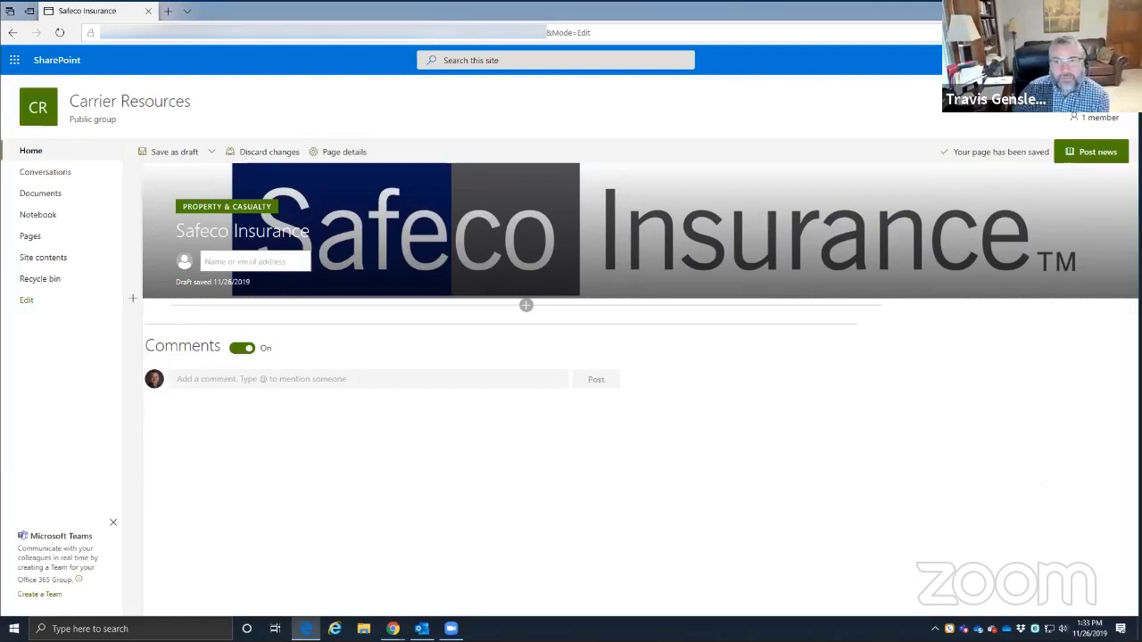
{"action": "left_click", "coordinate": [1065, 60]}
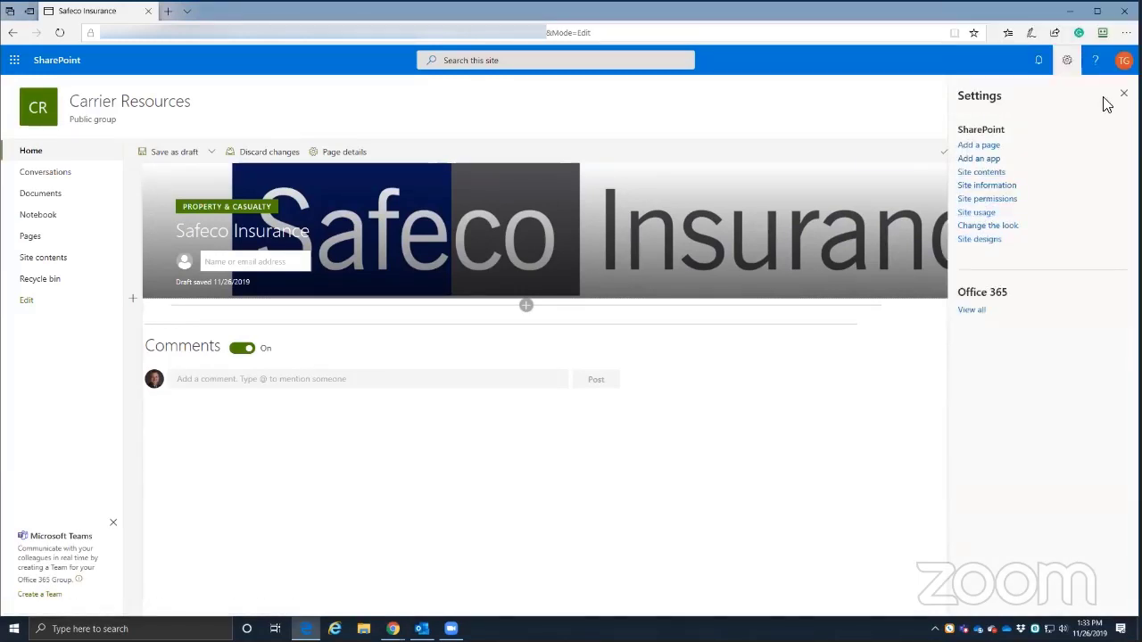
{"action": "left_click", "coordinate": [1117, 98]}
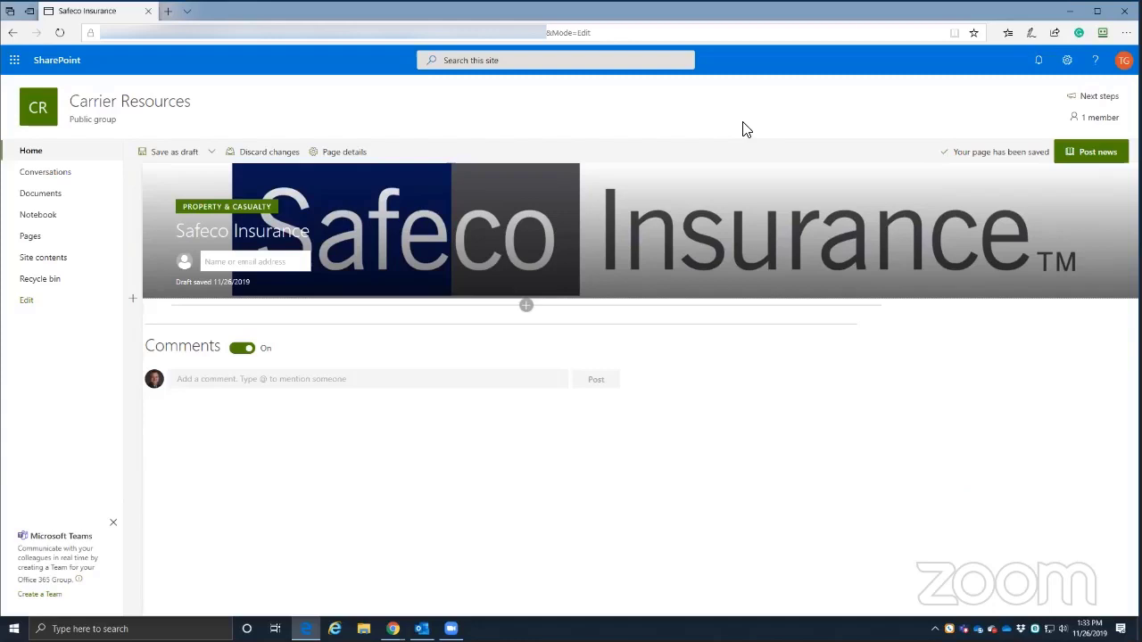
{"action": "left_click", "coordinate": [1067, 61]}
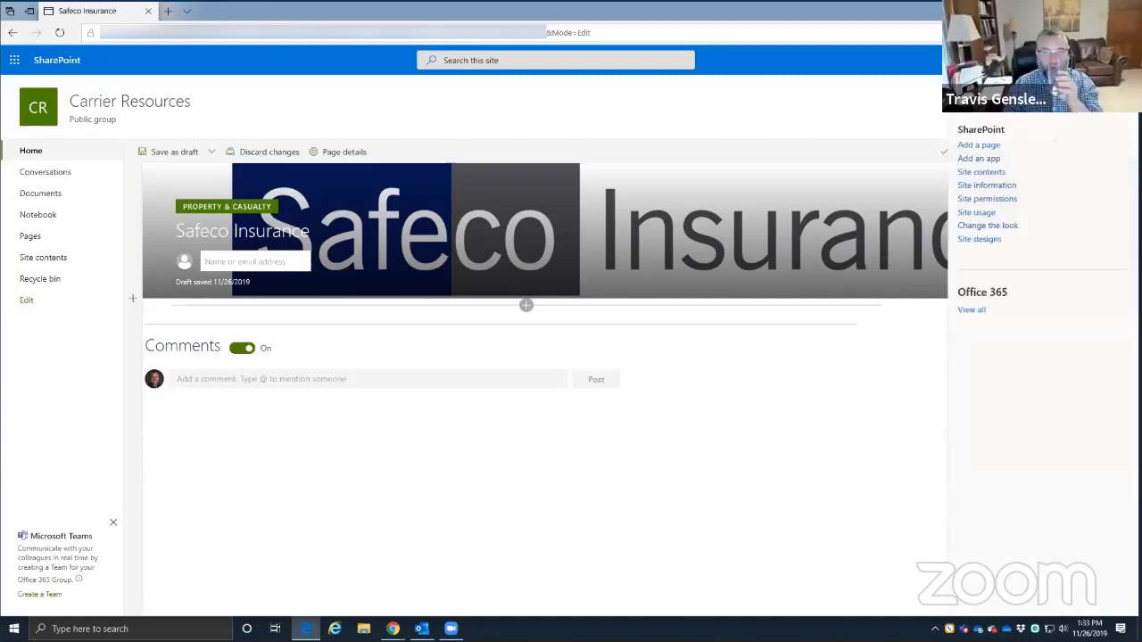
{"action": "left_click", "coordinate": [987, 226]}
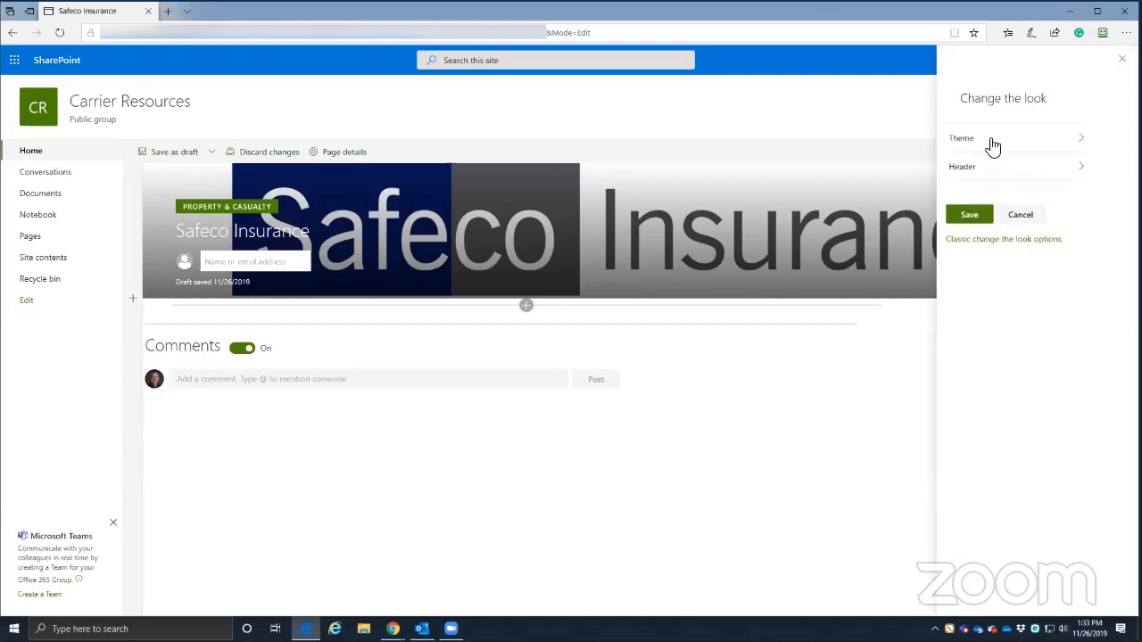
- Apply the Dark Blue site theme and view it on the page
{"action": "left_click", "coordinate": [992, 143]}
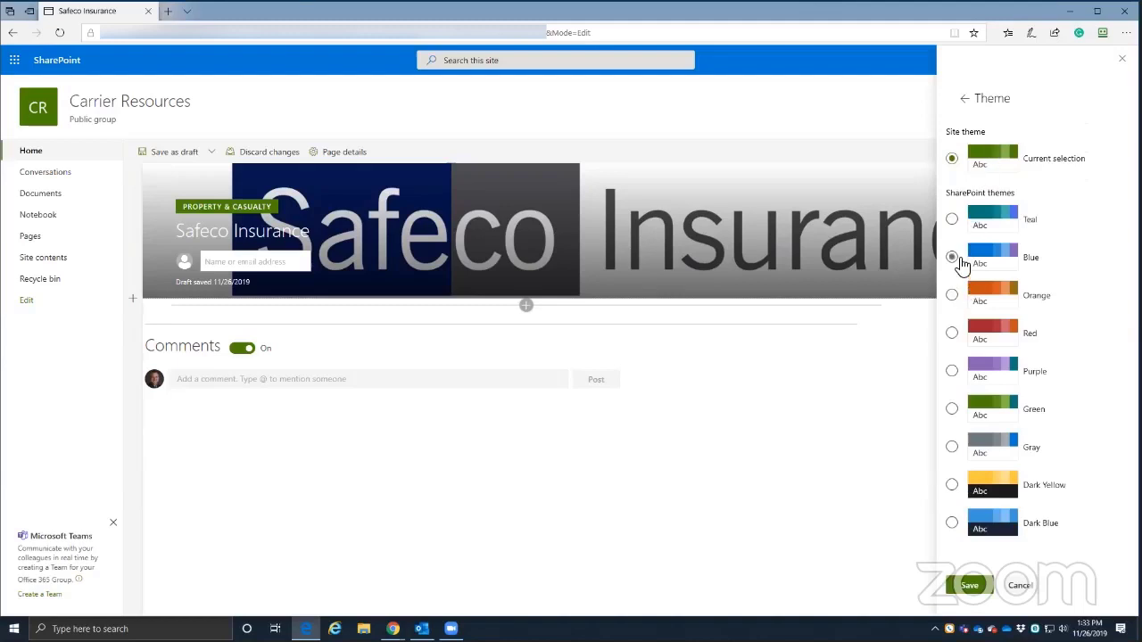
{"action": "left_click", "coordinate": [953, 524]}
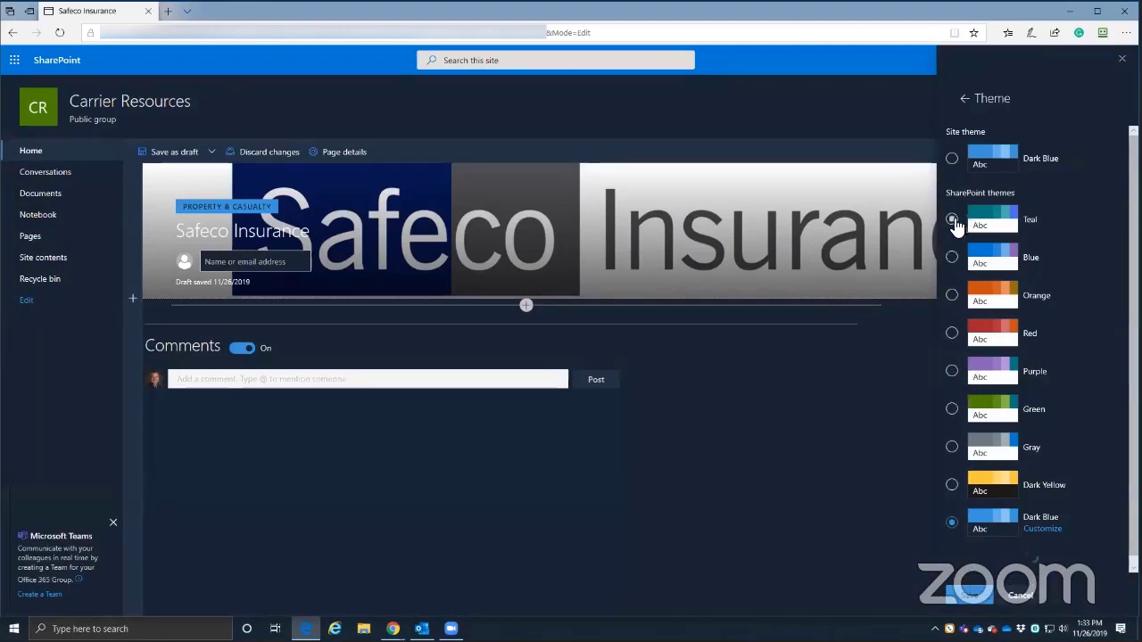
{"action": "left_click", "coordinate": [968, 595]}
{"action": "left_click", "coordinate": [1120, 92]}
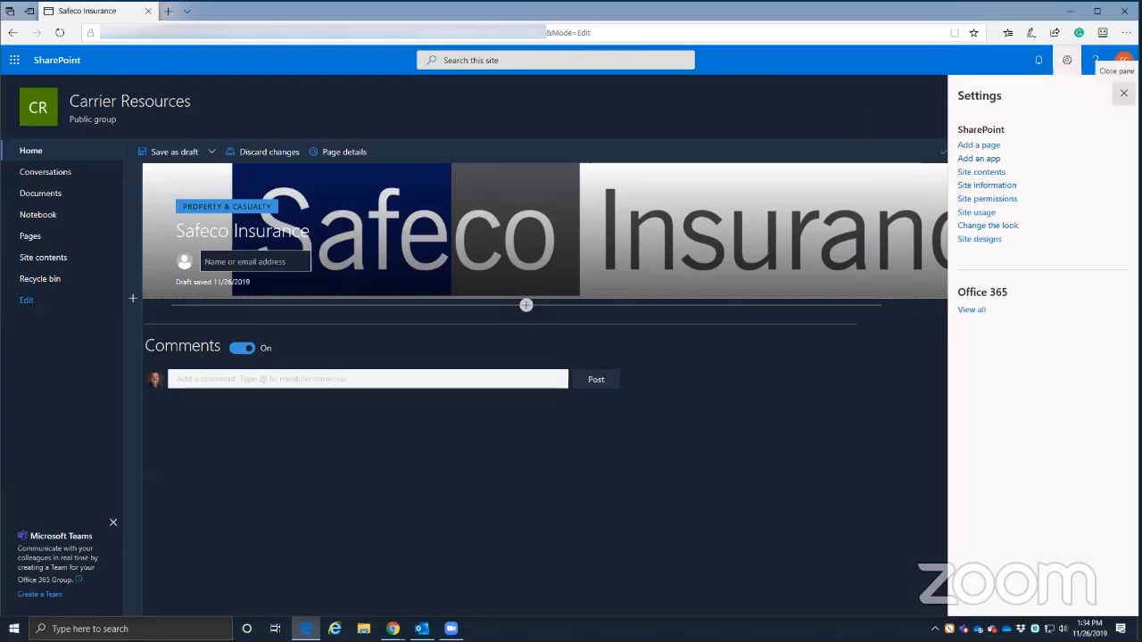
- Cancel the theme change to return to the original green theme and close Settings
{"action": "left_click", "coordinate": [1006, 225]}
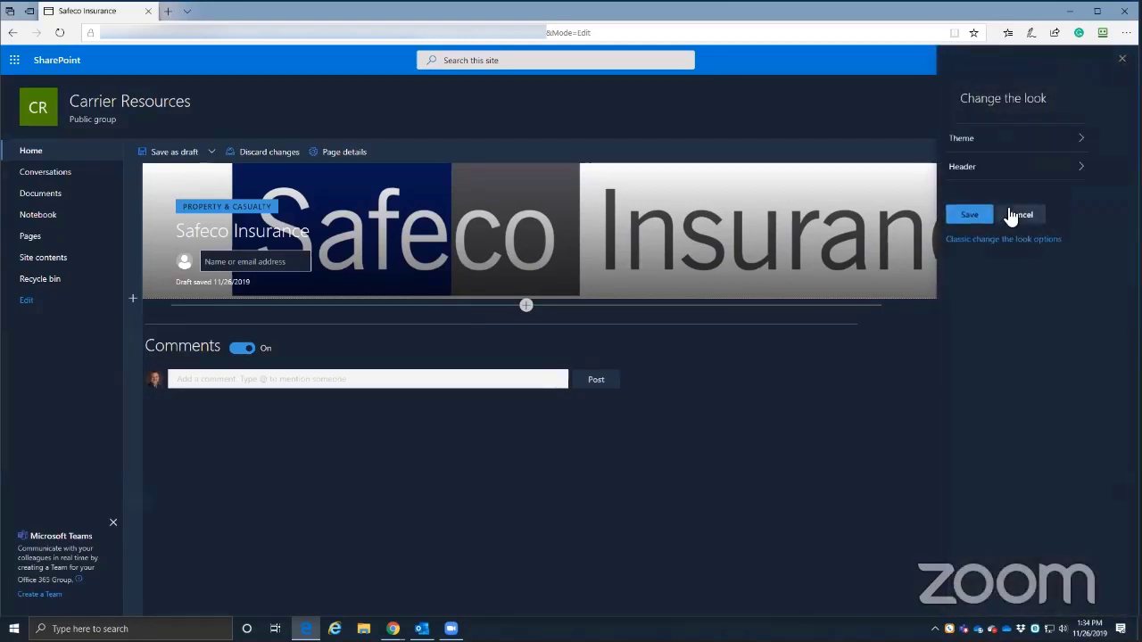
{"action": "left_click", "coordinate": [993, 138]}
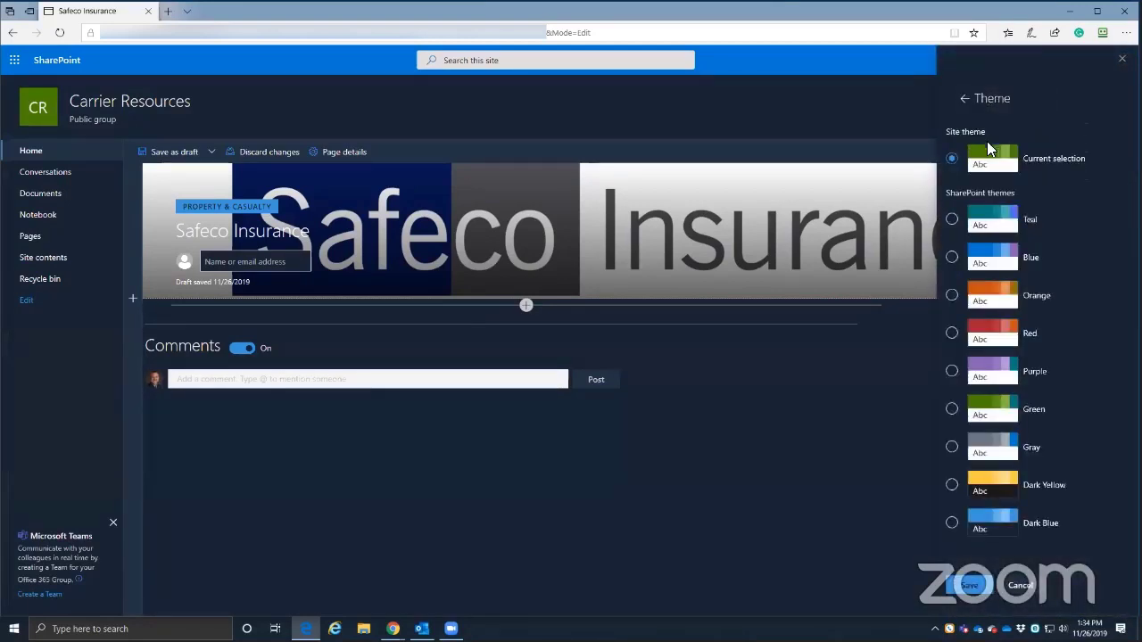
{"action": "left_click", "coordinate": [1019, 585]}
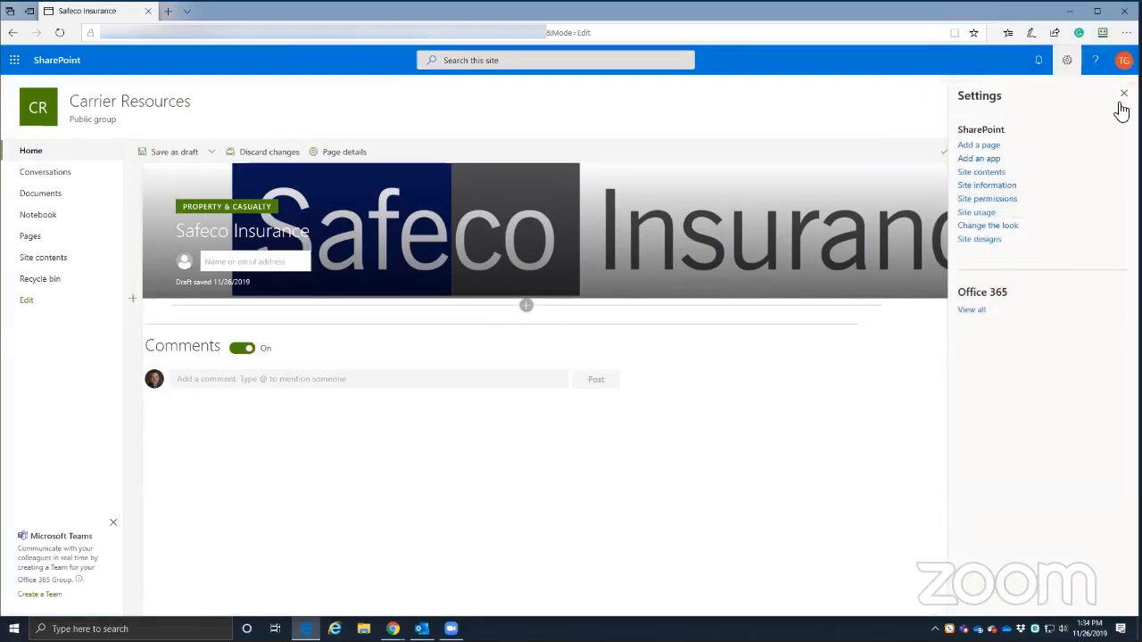
{"action": "left_click", "coordinate": [1121, 97]}
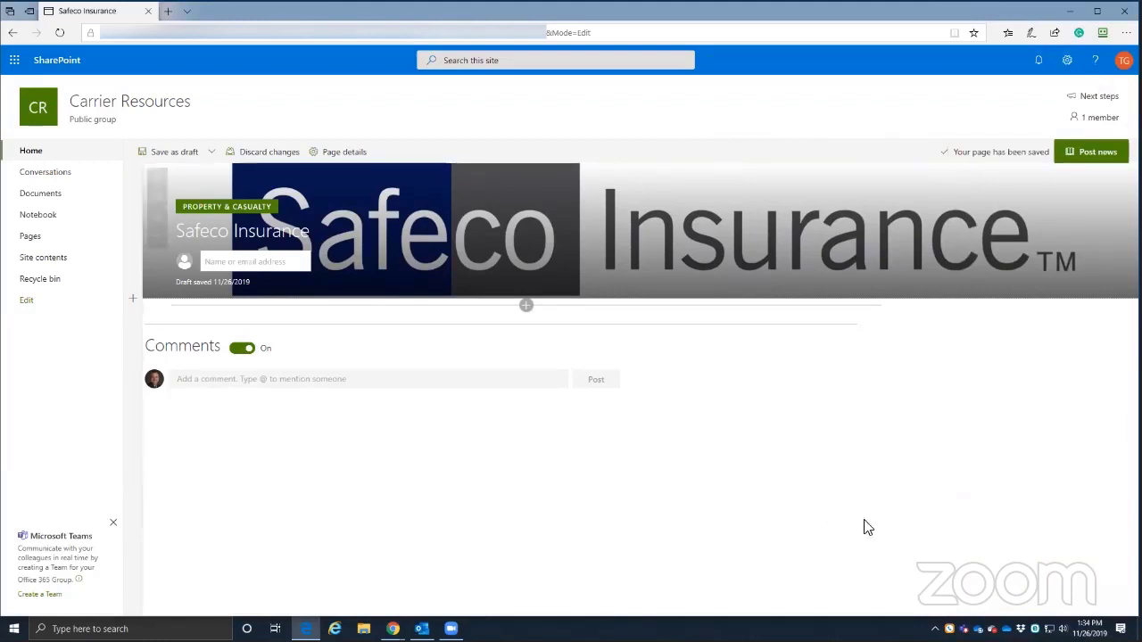
- Insert an empty Embed web part under the Safeco Insurance banner and close its property pane
{"action": "left_click", "coordinate": [526, 307]}
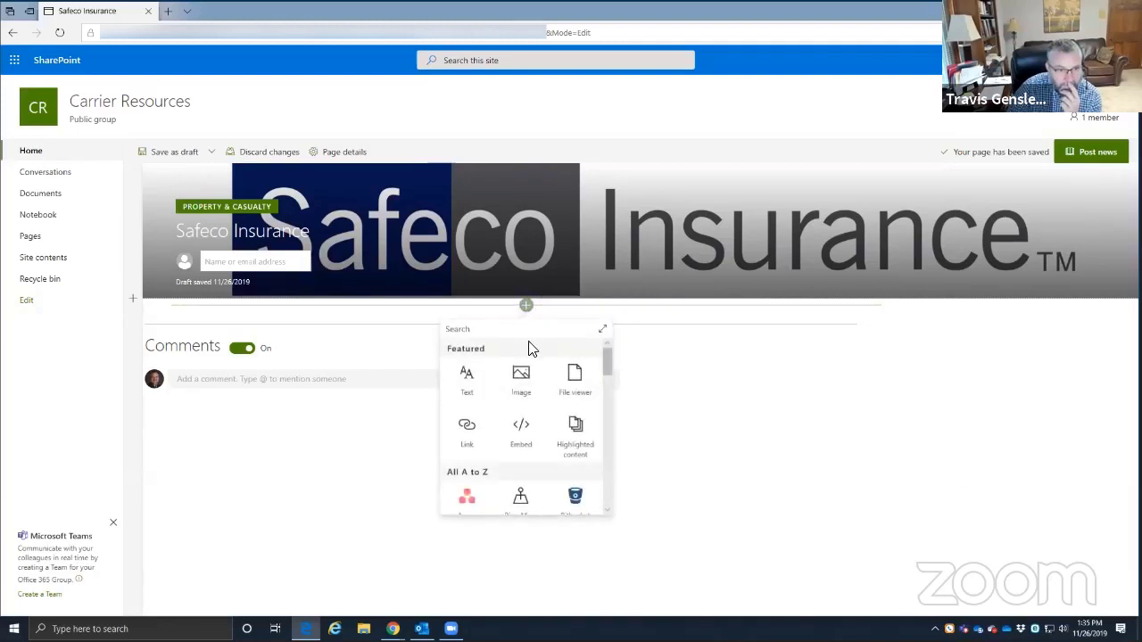
{"action": "scroll", "coordinate": [555, 412], "scroll_direction": "down", "scroll_amount": 1}
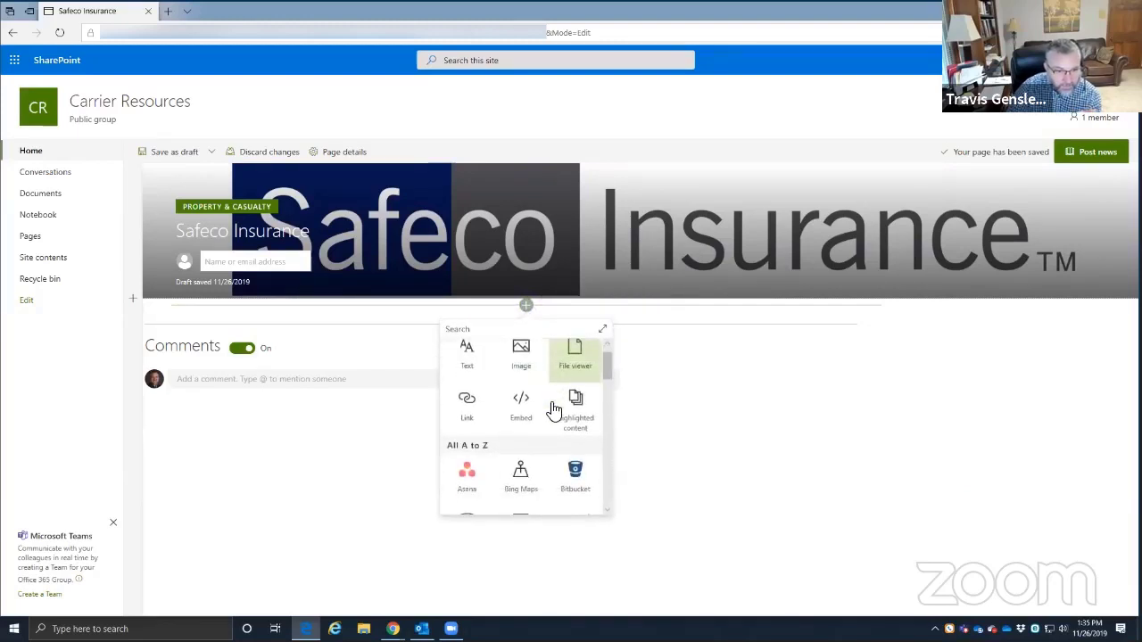
{"action": "scroll", "coordinate": [553, 411], "scroll_direction": "up", "scroll_amount": 1}
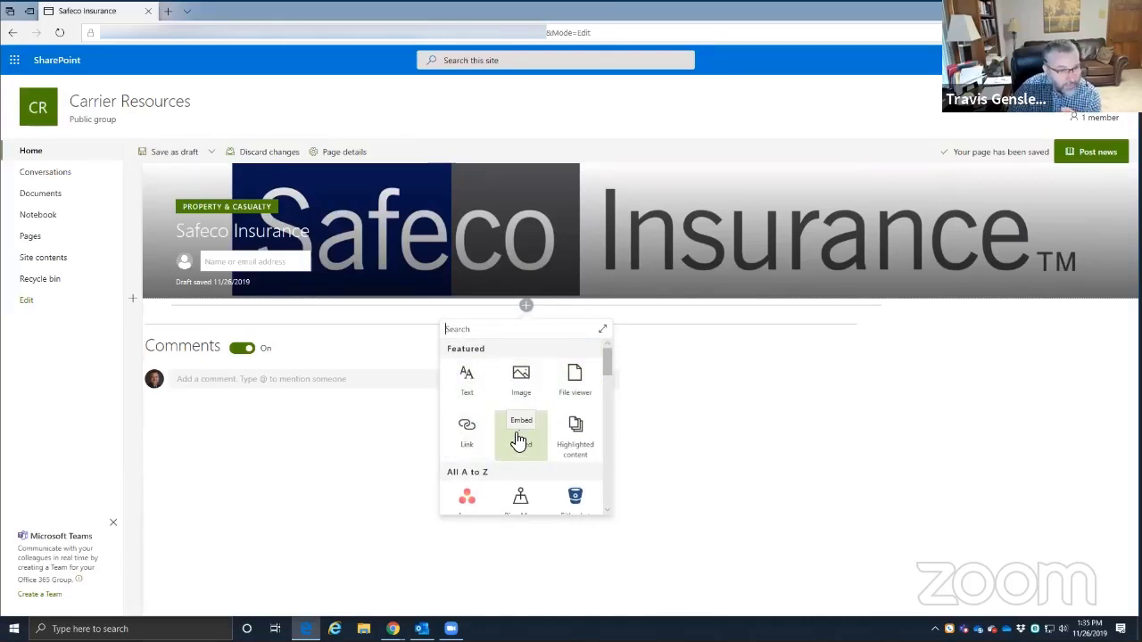
{"action": "left_click", "coordinate": [519, 439]}
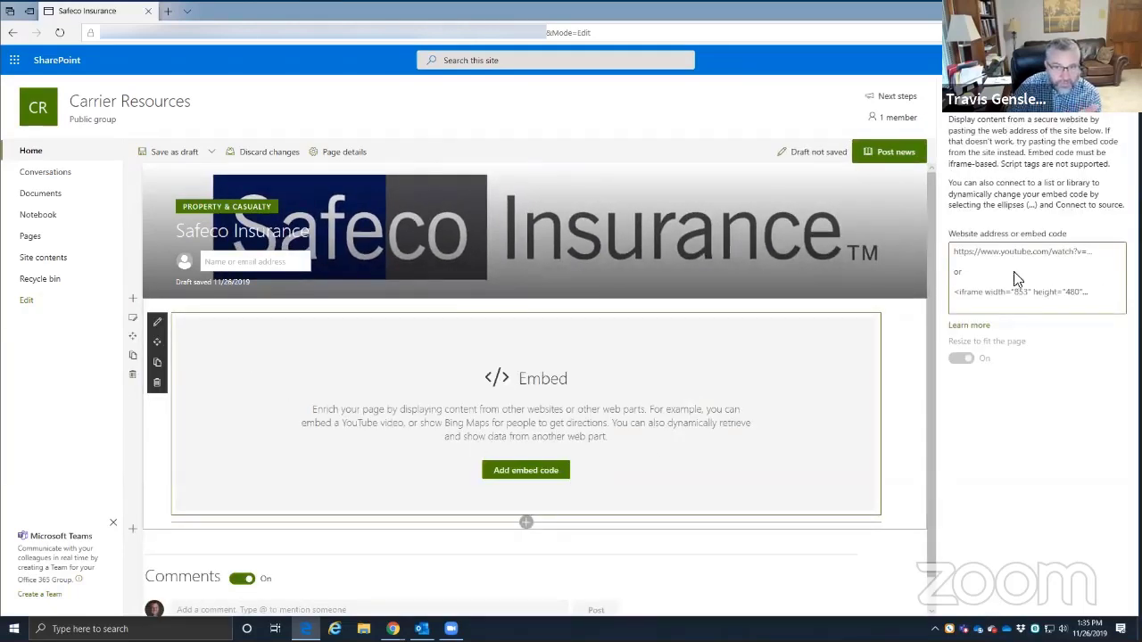
{"action": "left_click", "coordinate": [1119, 93]}
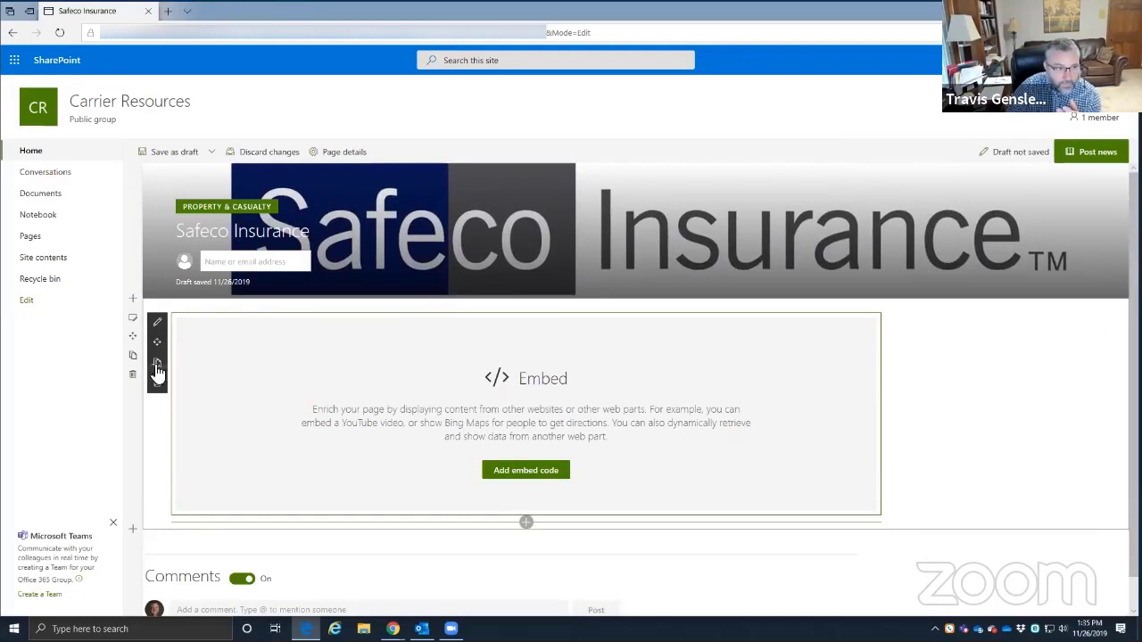
{"action": "left_click", "coordinate": [156, 383]}
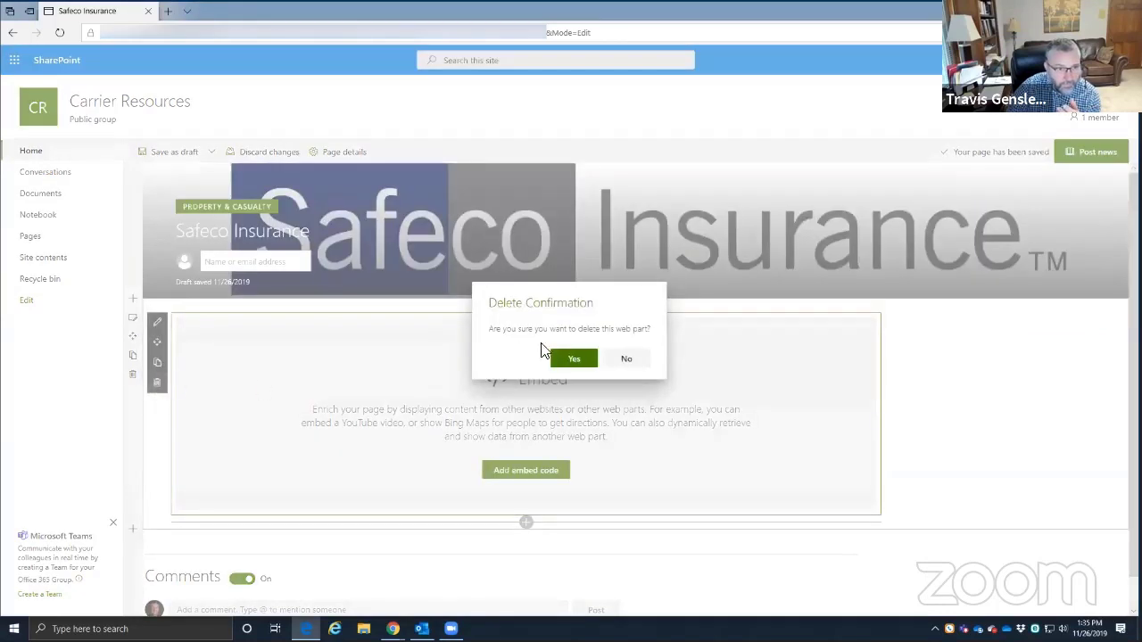
{"action": "left_click", "coordinate": [571, 358]}
{"action": "left_click", "coordinate": [526, 309]}
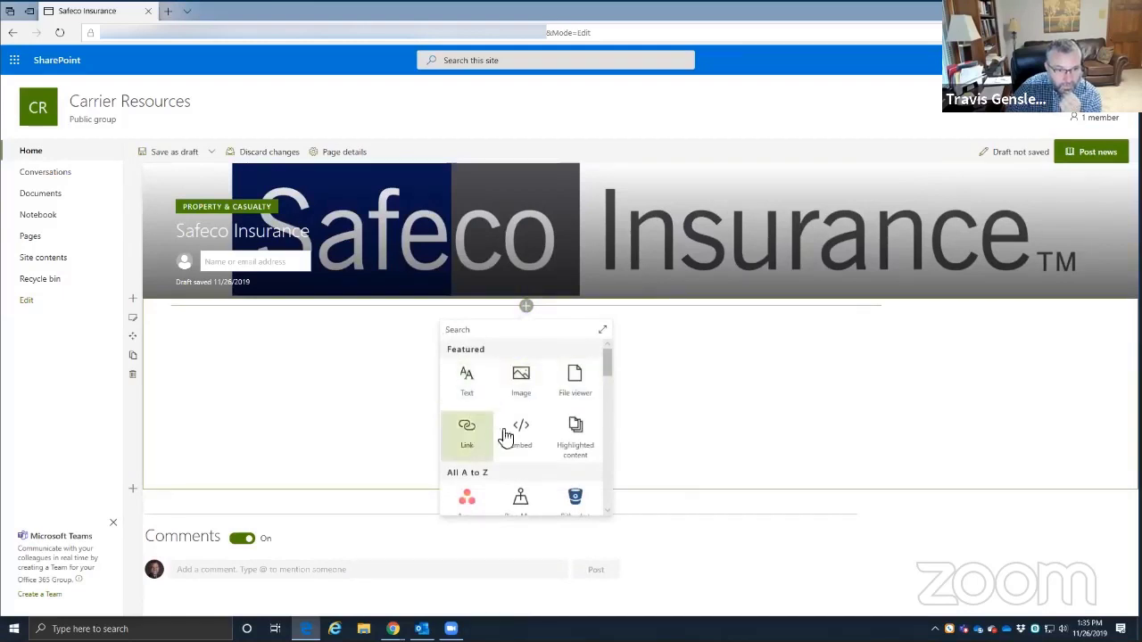
{"action": "scroll", "coordinate": [583, 446], "scroll_direction": "down", "scroll_amount": 2}
{"action": "scroll", "coordinate": [575, 468], "scroll_direction": "down", "scroll_amount": 3}
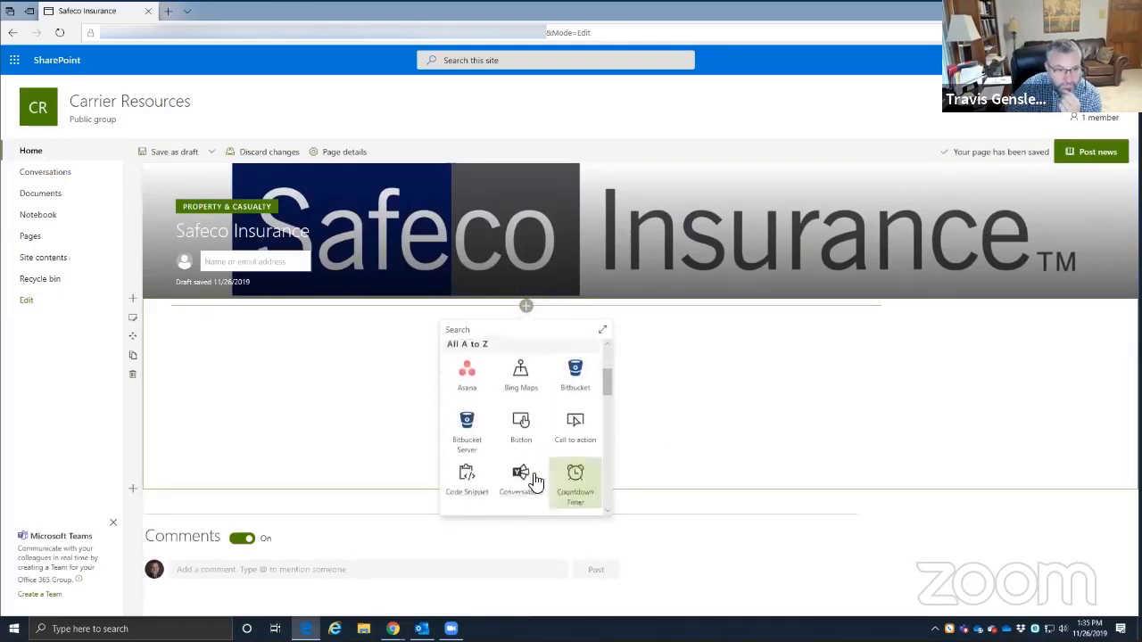
{"action": "scroll", "coordinate": [512, 459], "scroll_direction": "down", "scroll_amount": 4}
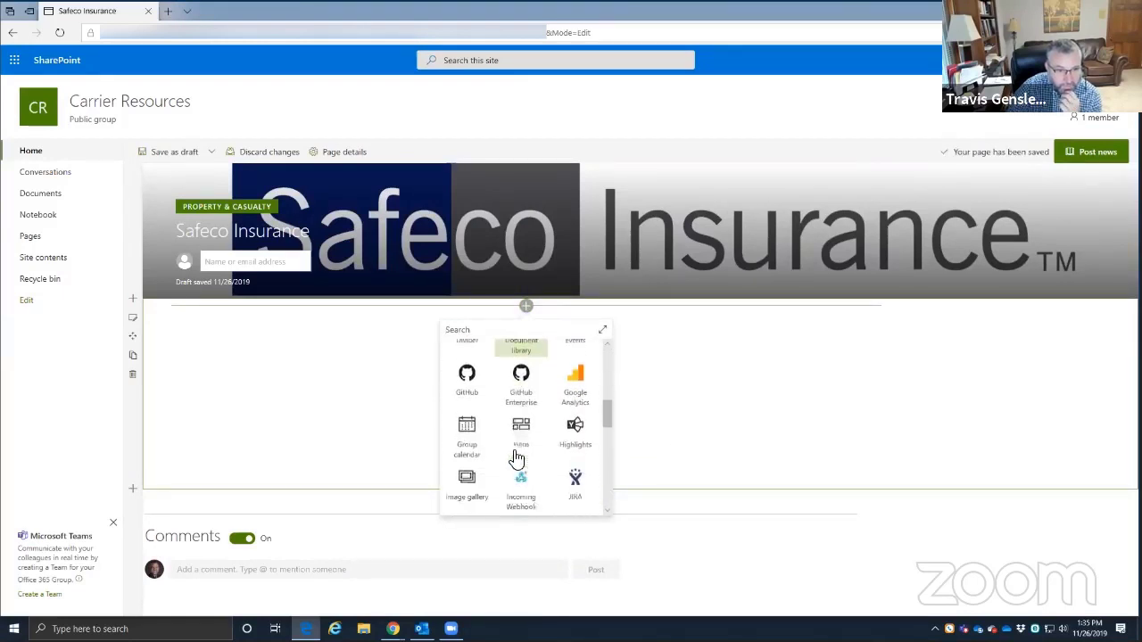
{"action": "scroll", "coordinate": [514, 453], "scroll_direction": "down", "scroll_amount": 3}
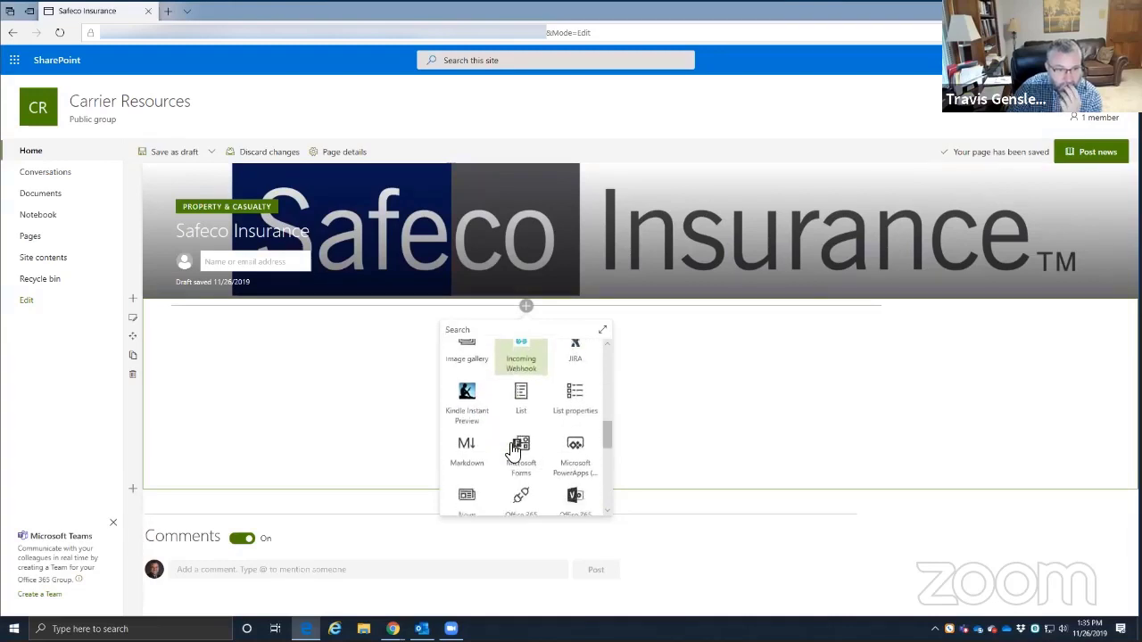
{"action": "scroll", "coordinate": [517, 446], "scroll_direction": "down", "scroll_amount": 4}
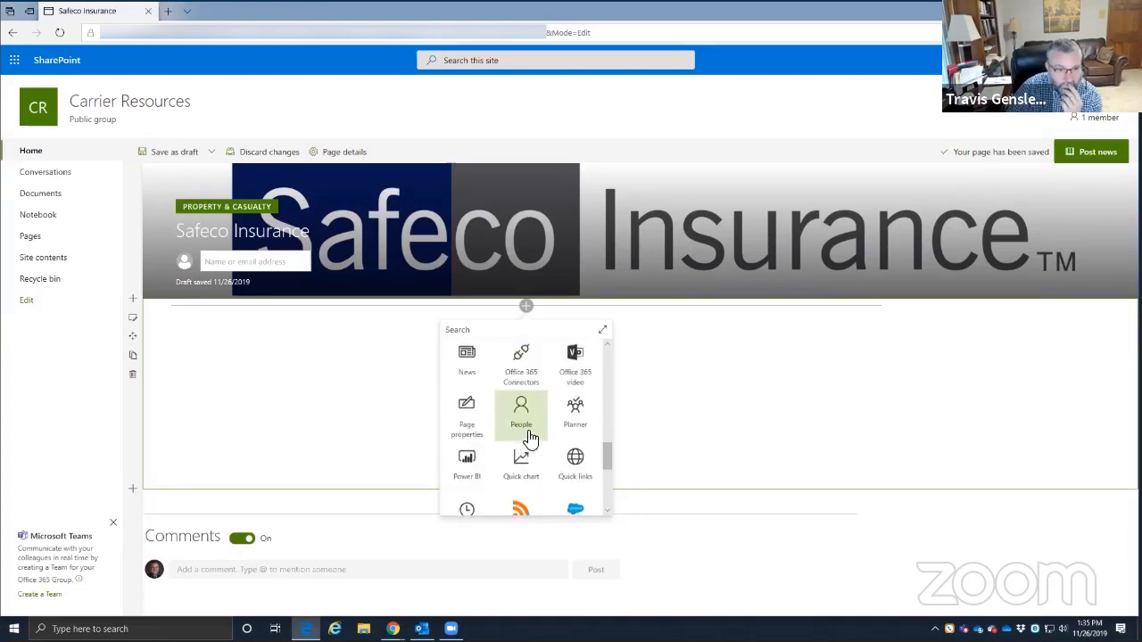
{"action": "scroll", "coordinate": [540, 434], "scroll_direction": "down", "scroll_amount": 1}
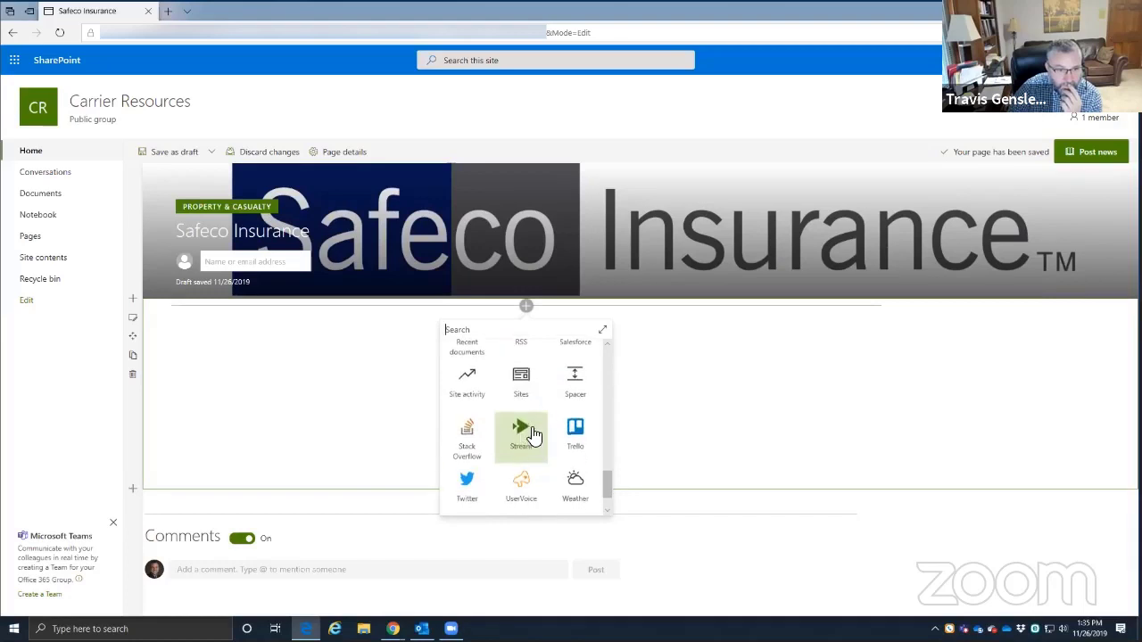
{"action": "scroll", "coordinate": [575, 433], "scroll_direction": "down", "scroll_amount": 1}
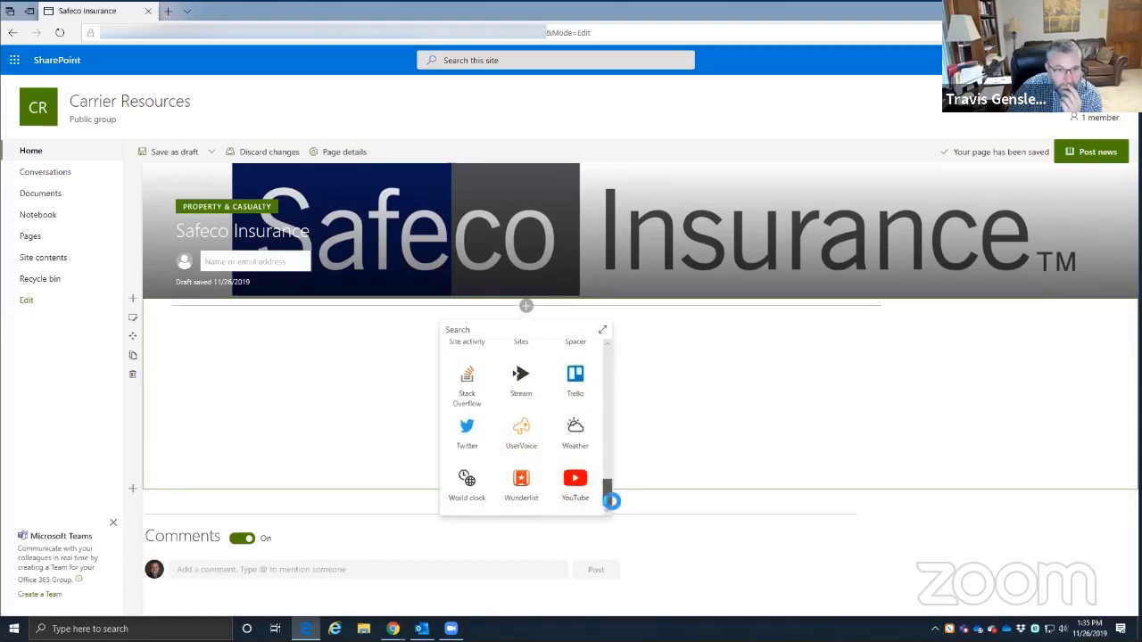
{"action": "left_click_drag", "start_coordinate": [610, 498], "coordinate": [593, 356]}
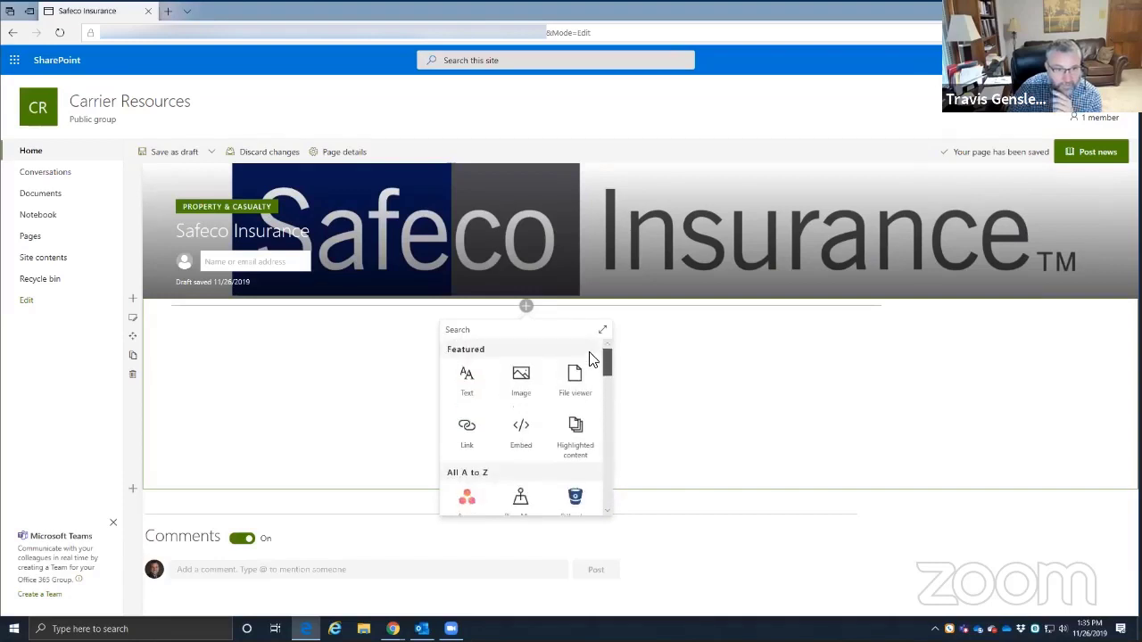
- Add a Text part under the Safeco banner styled Heading 1, and check its font colour options
{"action": "left_click", "coordinate": [468, 390]}
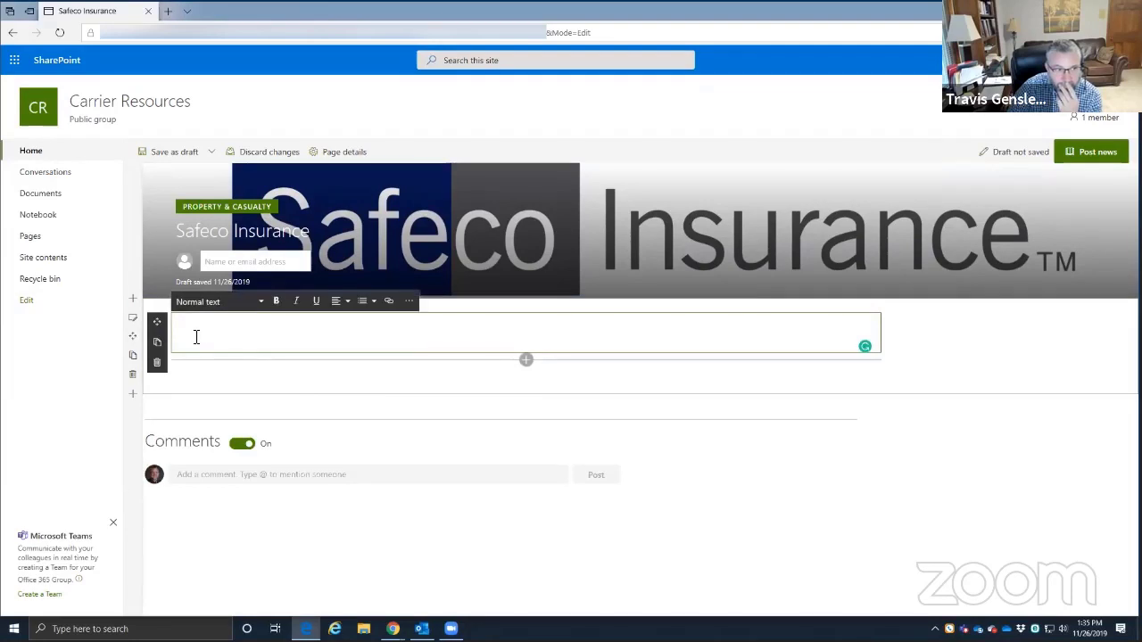
{"action": "left_click", "coordinate": [262, 305]}
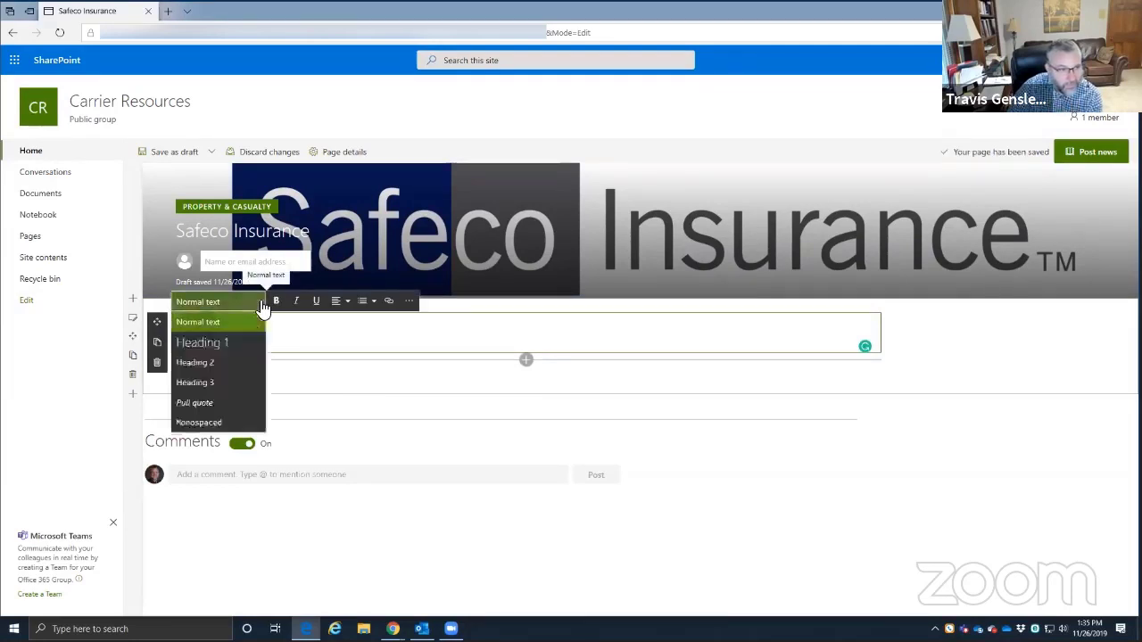
{"action": "left_click", "coordinate": [219, 343]}
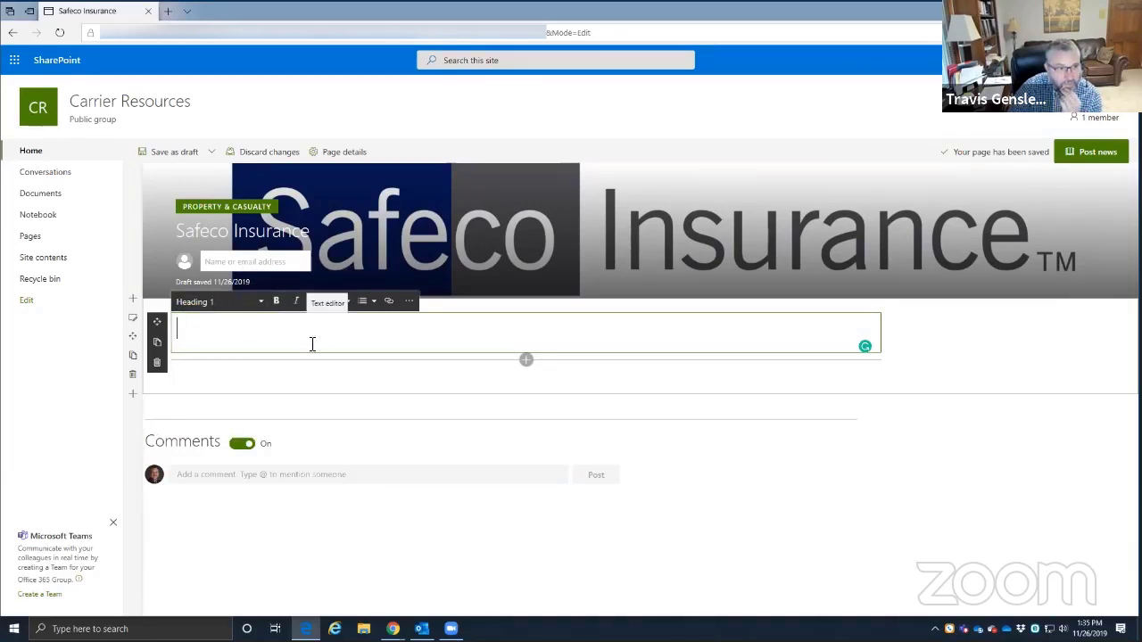
{"action": "left_click", "coordinate": [409, 301]}
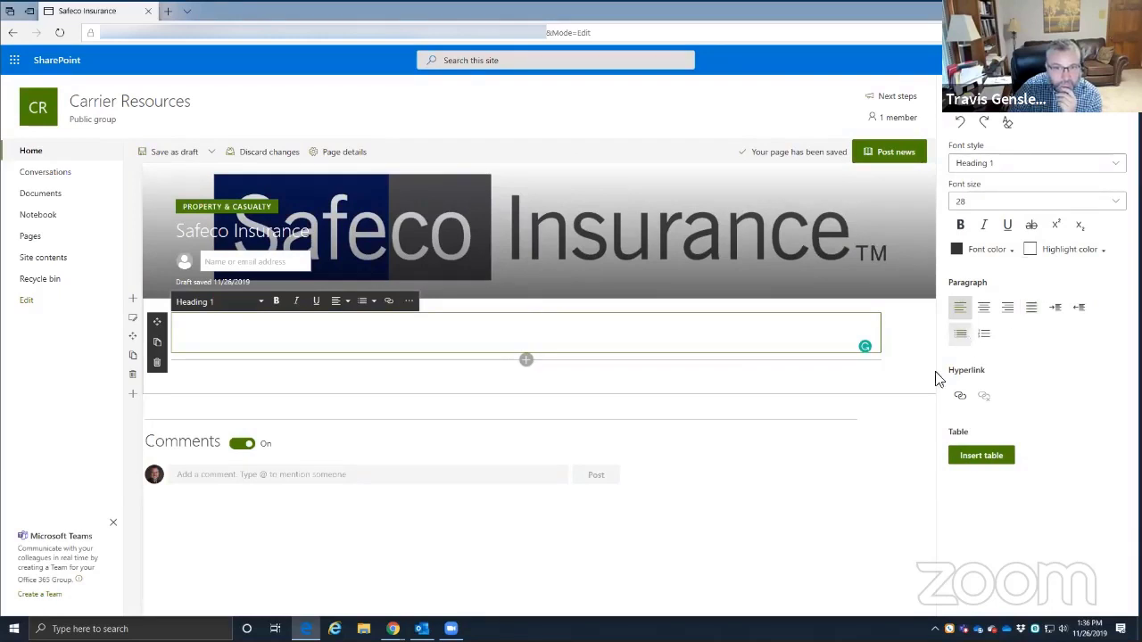
{"action": "left_click", "coordinate": [1011, 250]}
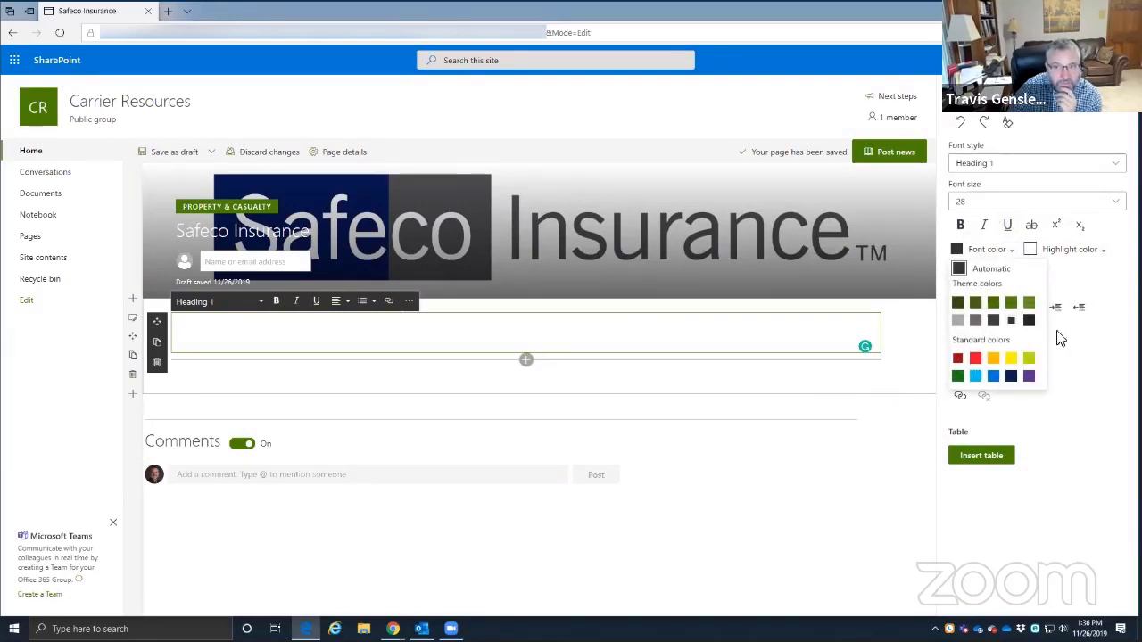
{"action": "left_click", "coordinate": [1071, 433]}
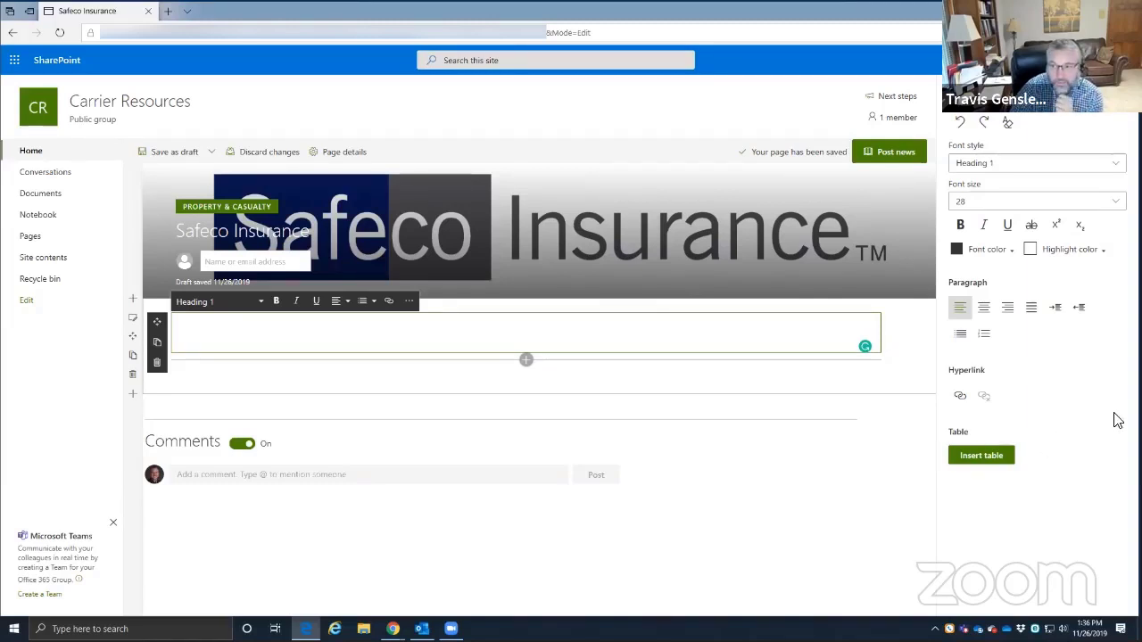
{"action": "key", "text": "alt+Tab"}
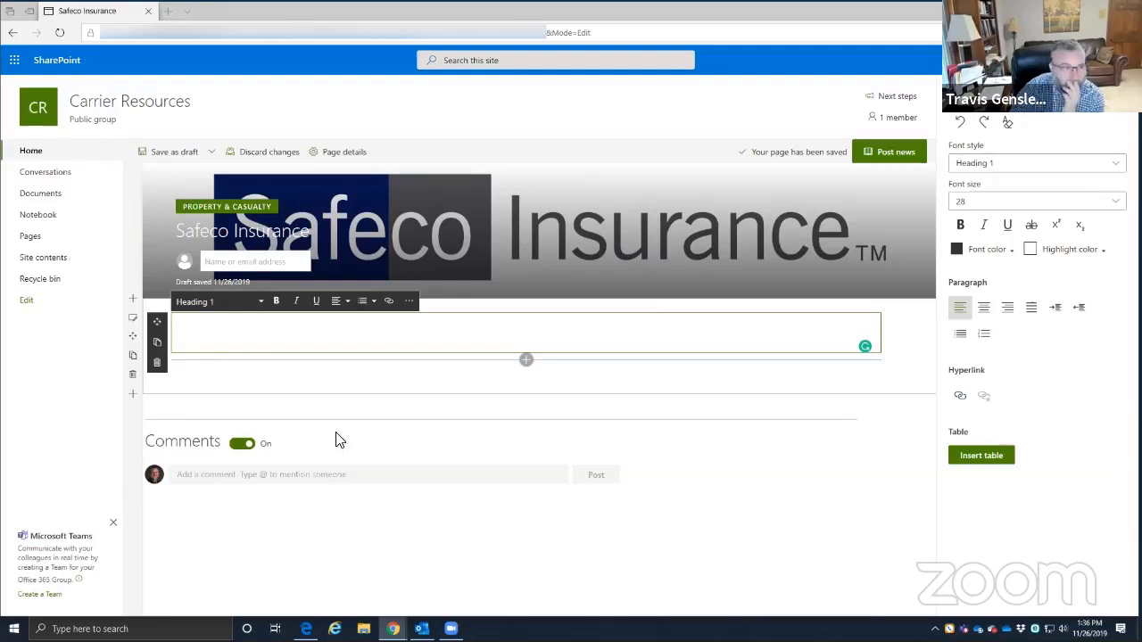
- Open the section's Edit section settings, then bring up the Liberty Mutual example page in Chrome
{"action": "left_click", "coordinate": [133, 318]}
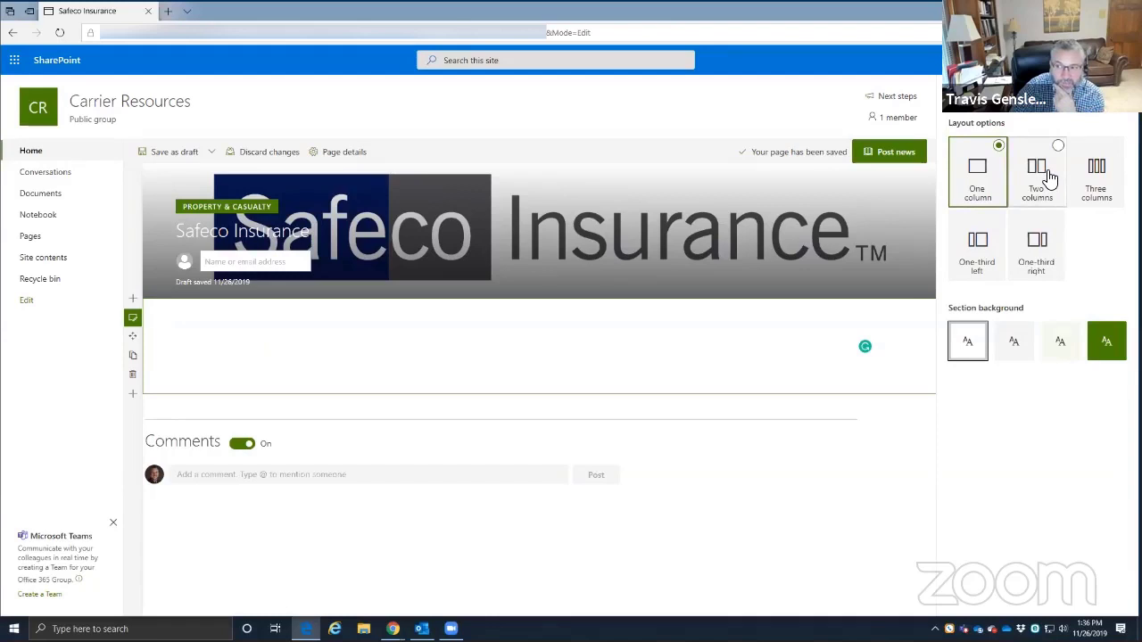
{"action": "left_click", "coordinate": [392, 629]}
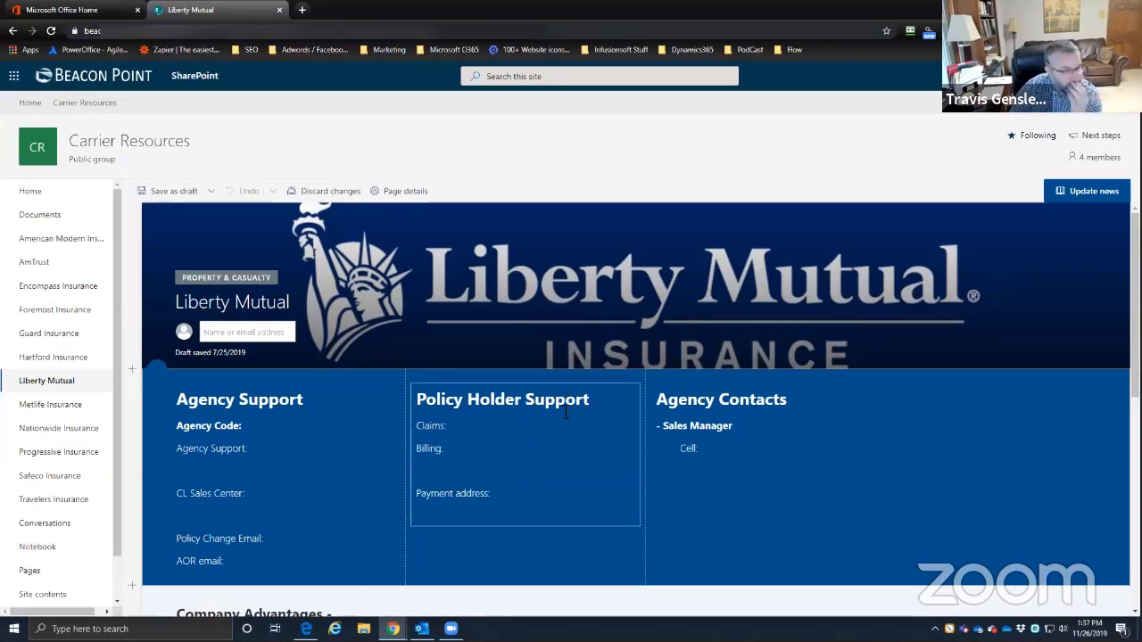
- Review the Liberty Mutual Policy Holder Support column, then drag the Chrome window aside to reveal Edge
{"action": "left_click", "coordinate": [465, 430]}
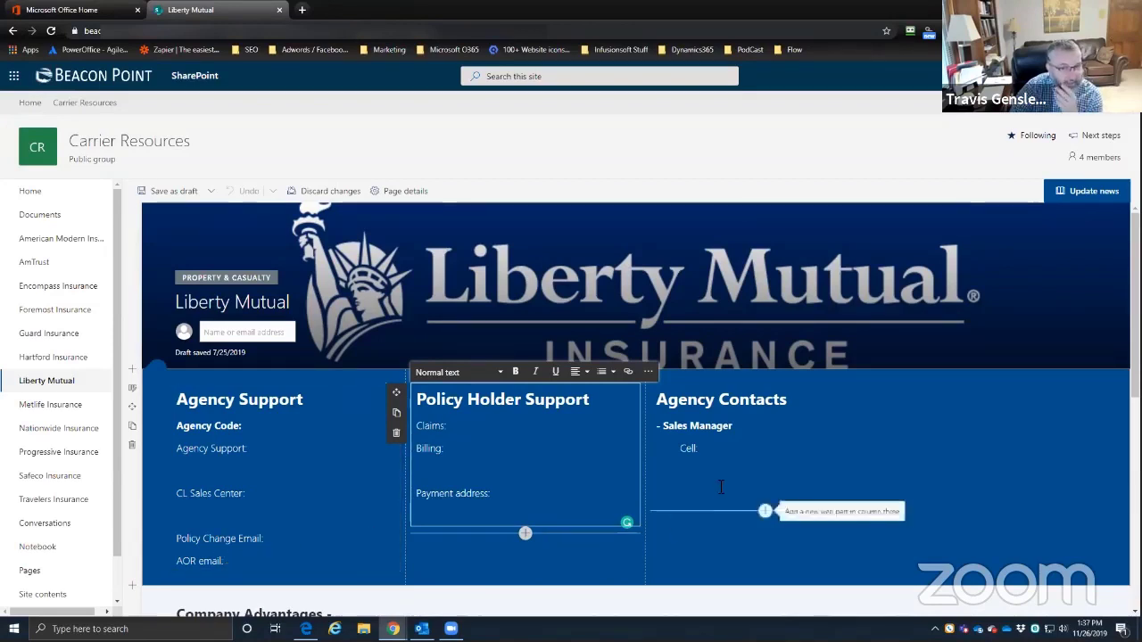
{"action": "scroll", "coordinate": [713, 481], "scroll_direction": "down", "scroll_amount": 2}
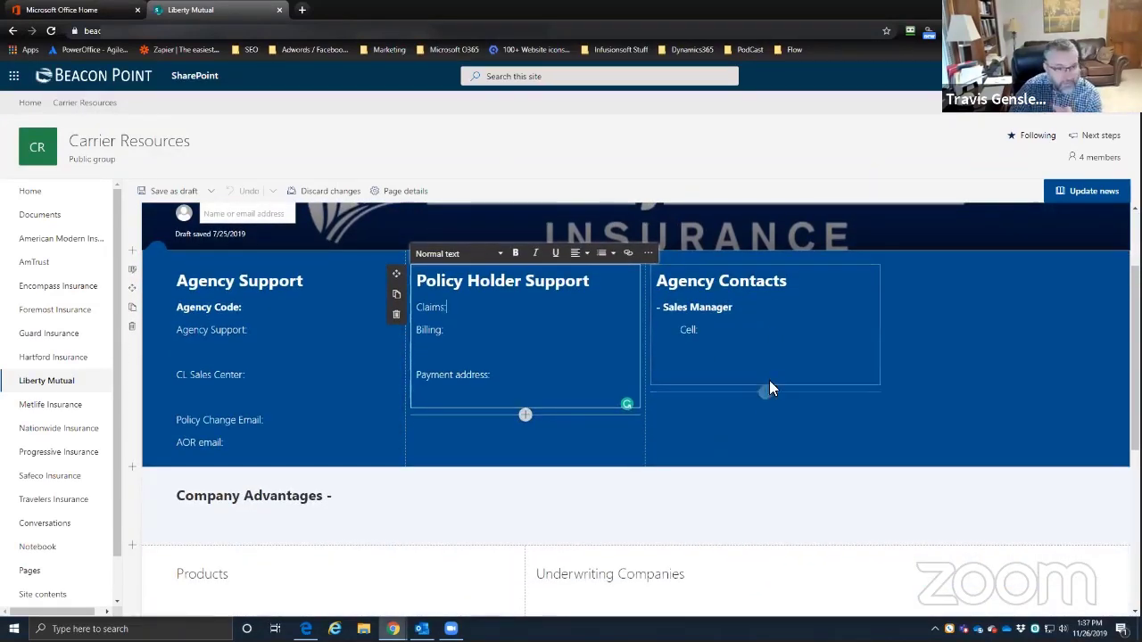
{"action": "scroll", "coordinate": [769, 380], "scroll_direction": "up", "scroll_amount": 2}
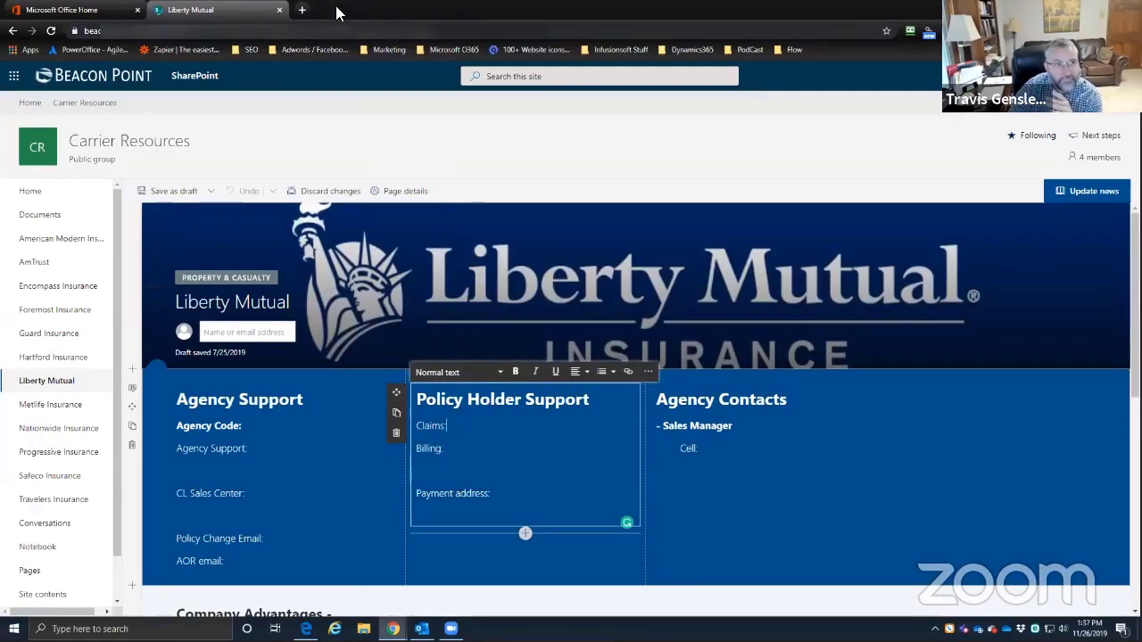
{"action": "left_click_drag", "start_coordinate": [337, 9], "coordinate": [429, 511]}
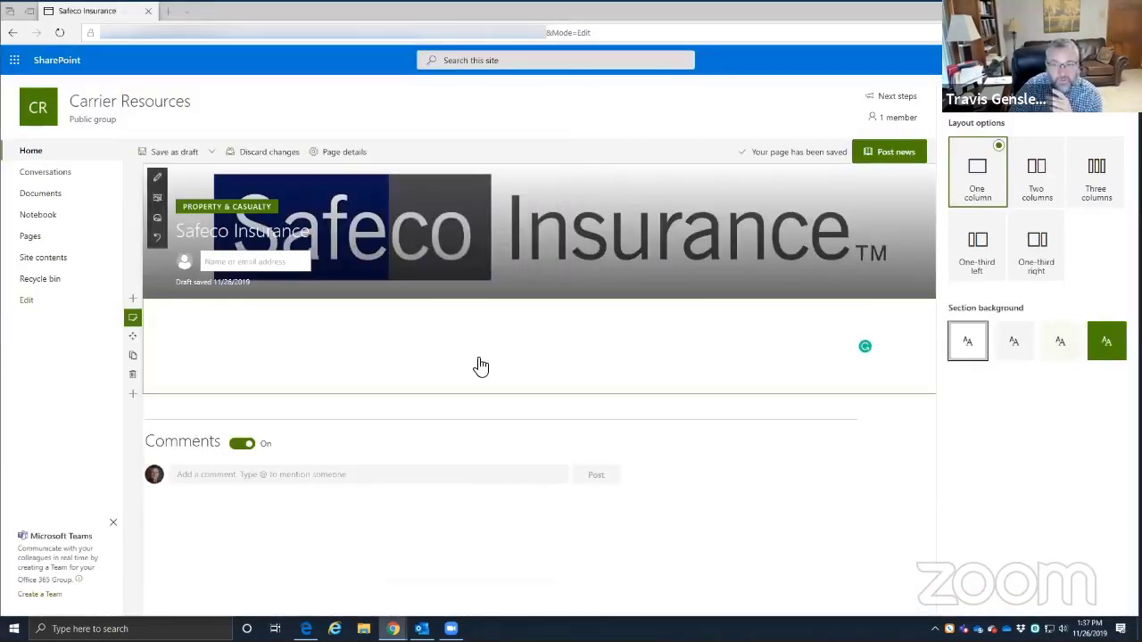
- Set the section under the Safeco banner to Three columns with the Strong dark green background
{"action": "left_click", "coordinate": [1098, 171]}
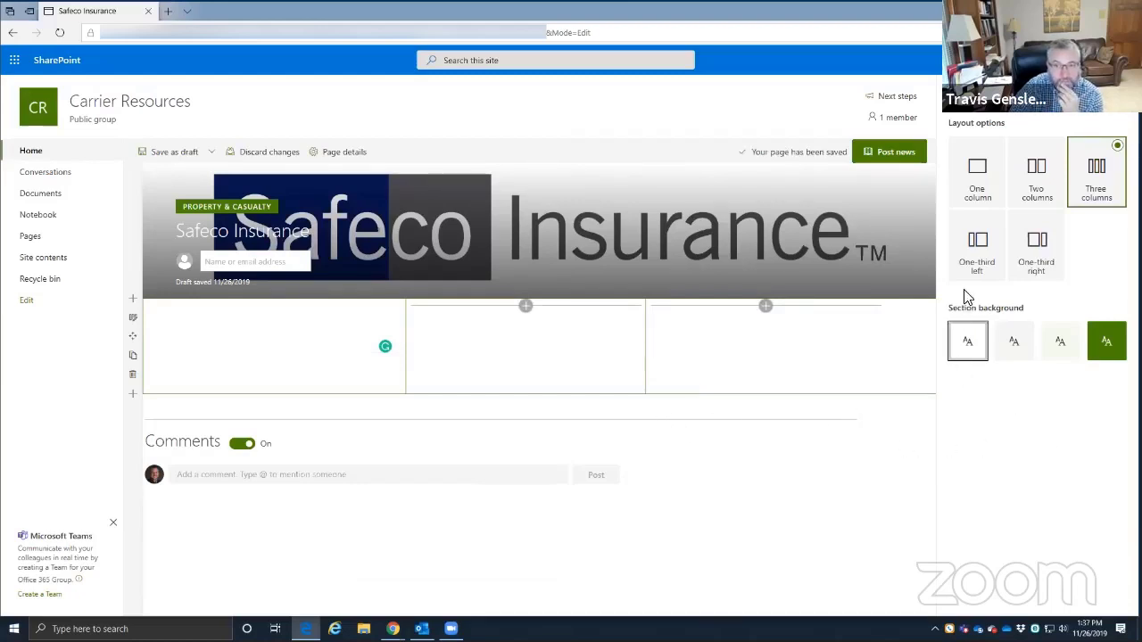
{"action": "left_click", "coordinate": [1108, 344]}
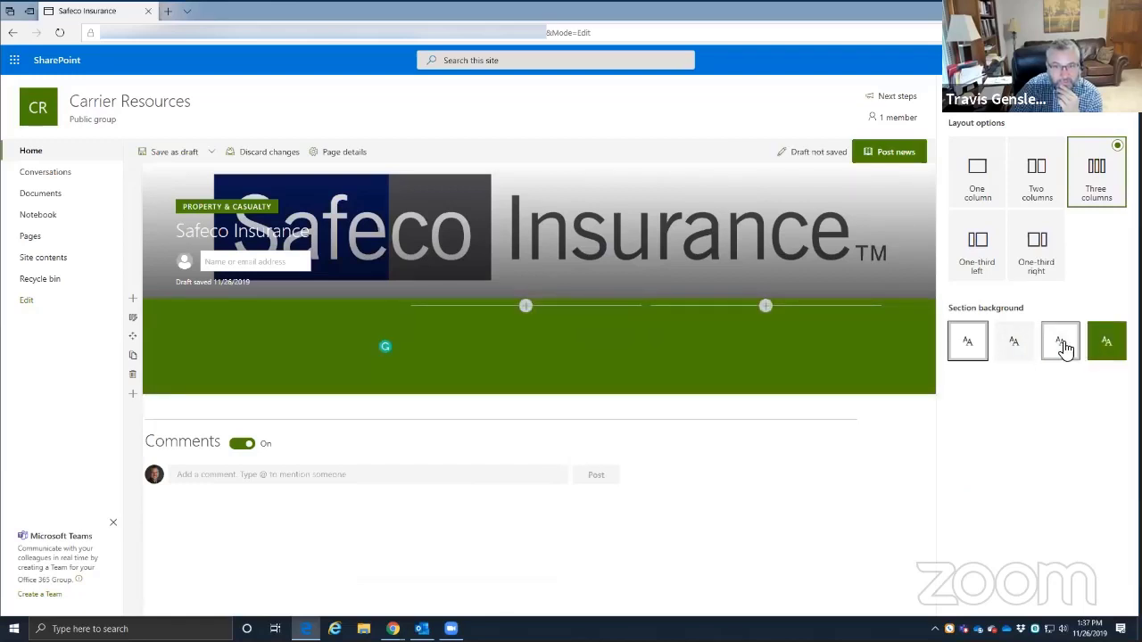
{"action": "left_click", "coordinate": [1060, 344]}
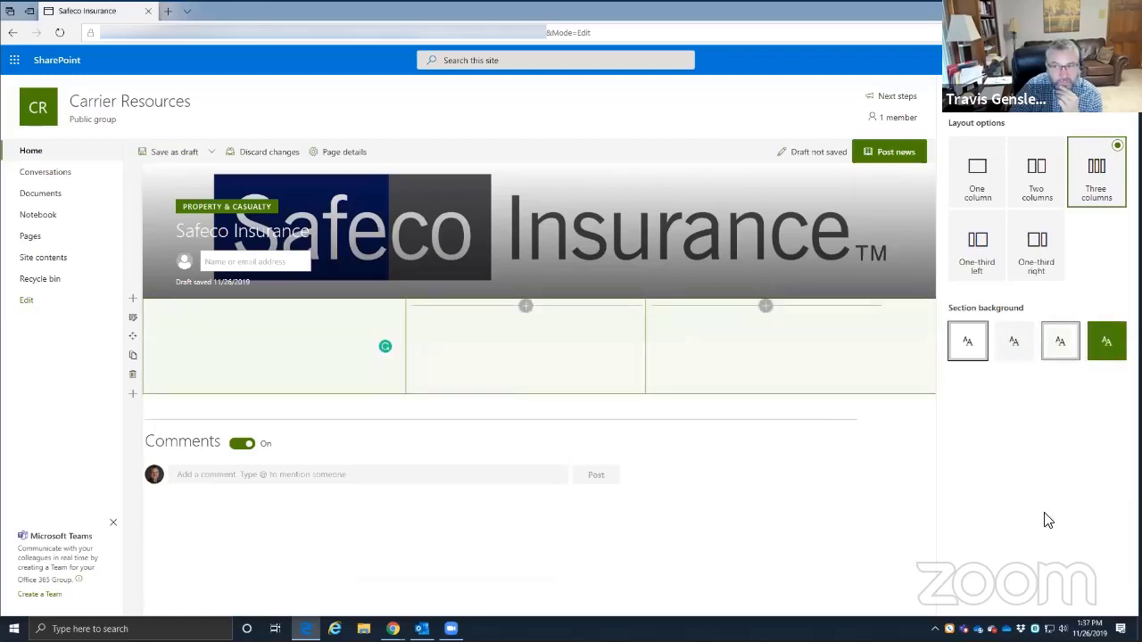
{"action": "left_click", "coordinate": [1111, 343]}
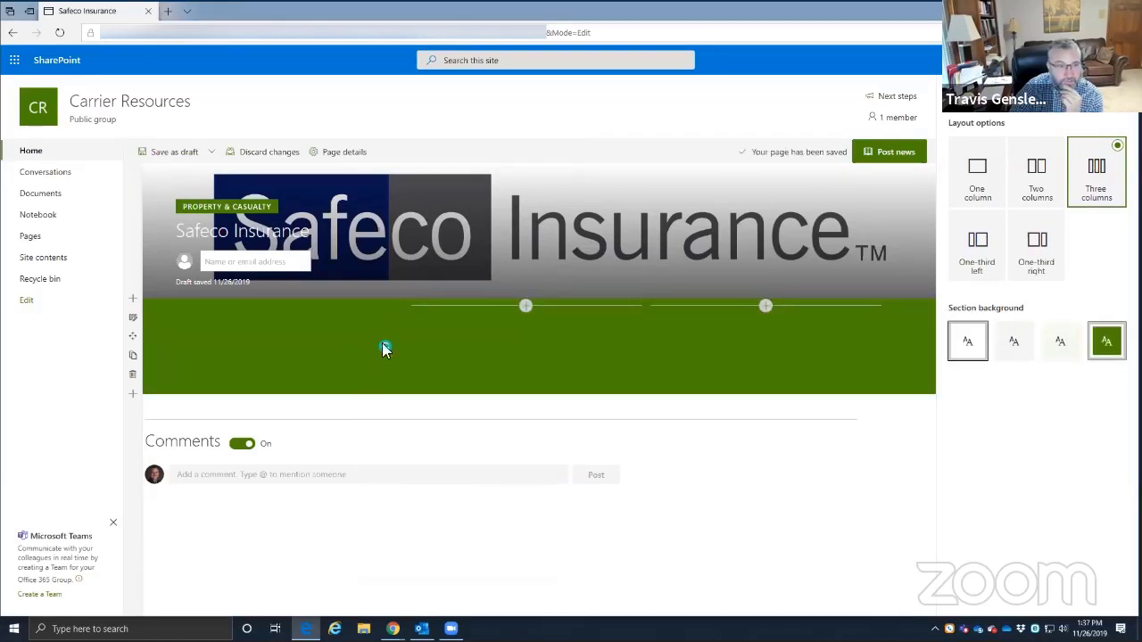
{"action": "left_click", "coordinate": [259, 334]}
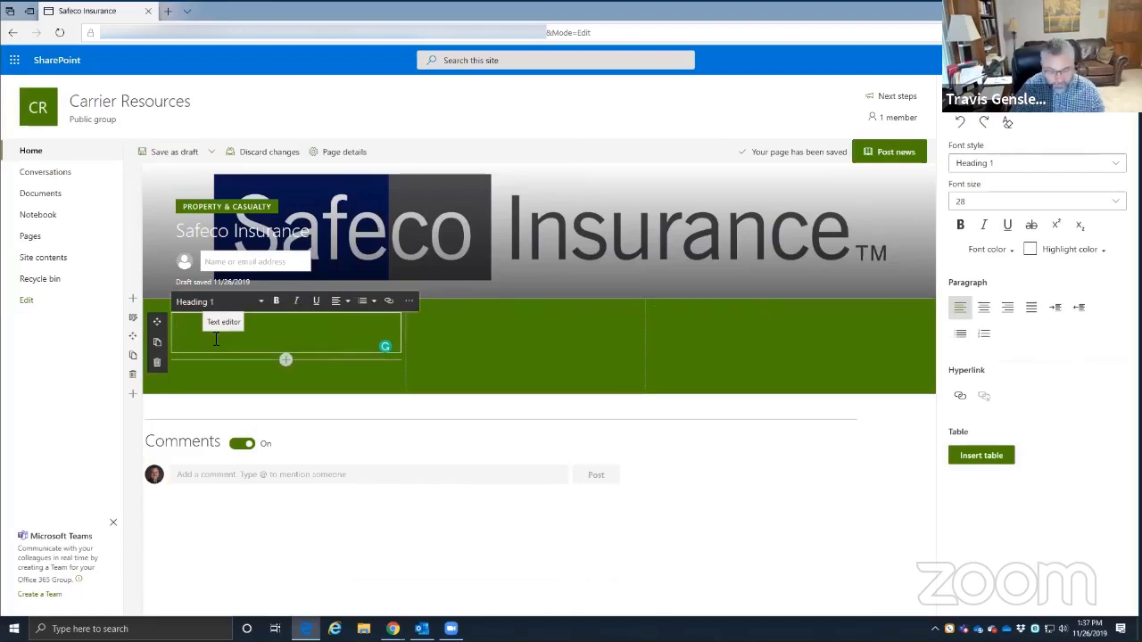
- Type placeholder text in column one, then add Text web parts to columns two and three
{"action": "type", "text": "sadkjfha;sldjffhalksdjgaghl"}
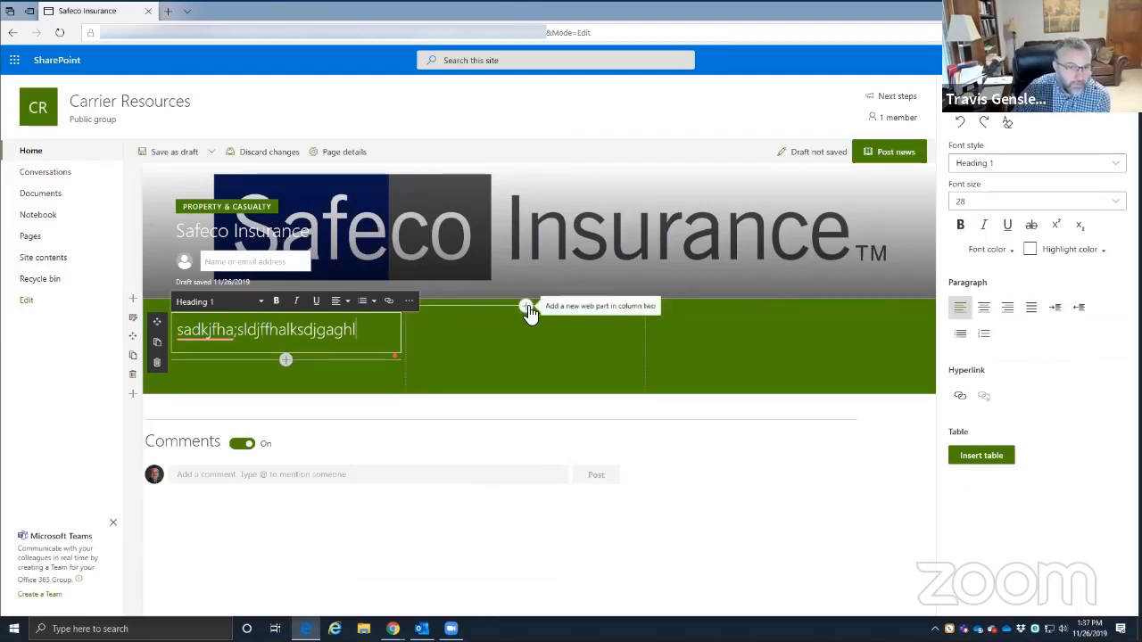
{"action": "left_click", "coordinate": [526, 308]}
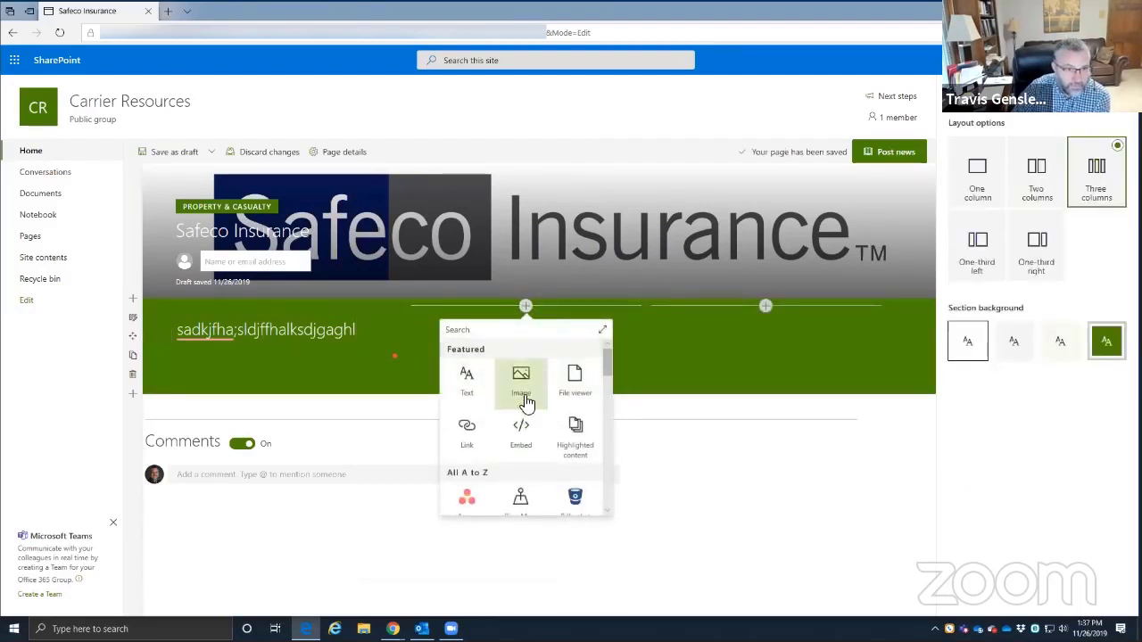
{"action": "scroll", "coordinate": [536, 437], "scroll_direction": "down", "scroll_amount": 1}
{"action": "scroll", "coordinate": [496, 407], "scroll_direction": "up", "scroll_amount": 1}
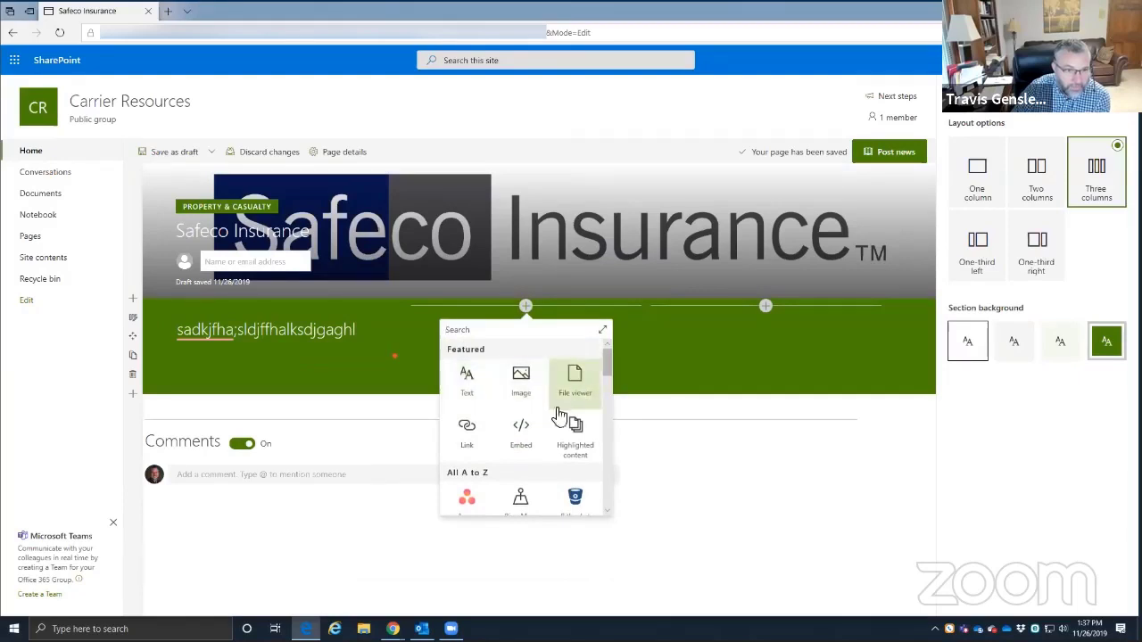
{"action": "scroll", "coordinate": [555, 439], "scroll_direction": "down", "scroll_amount": 1}
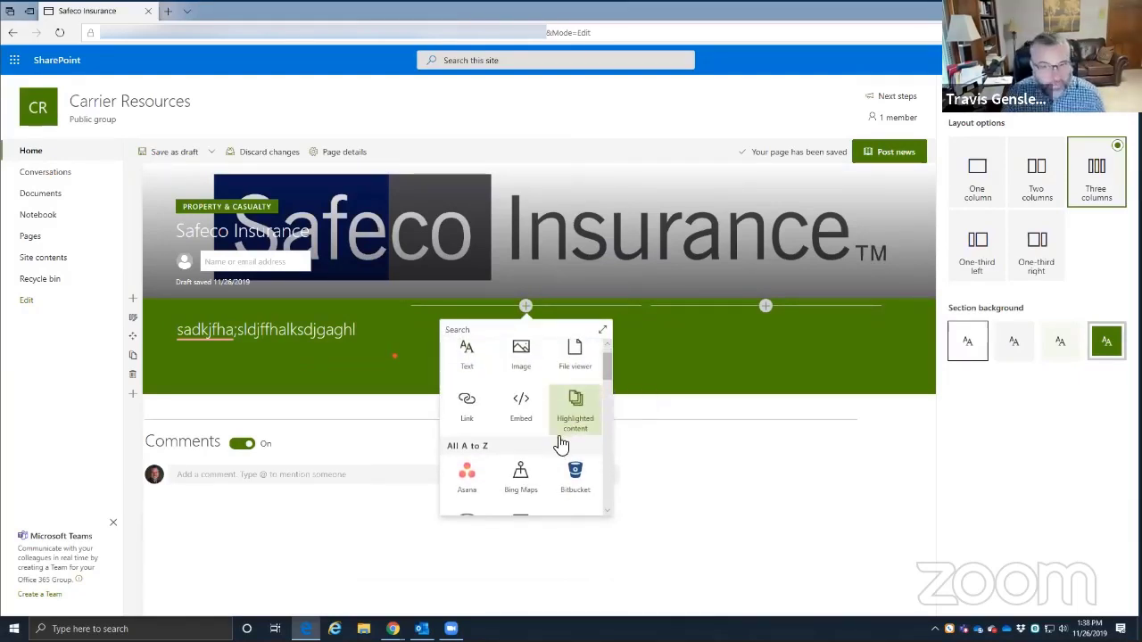
{"action": "left_click", "coordinate": [624, 413]}
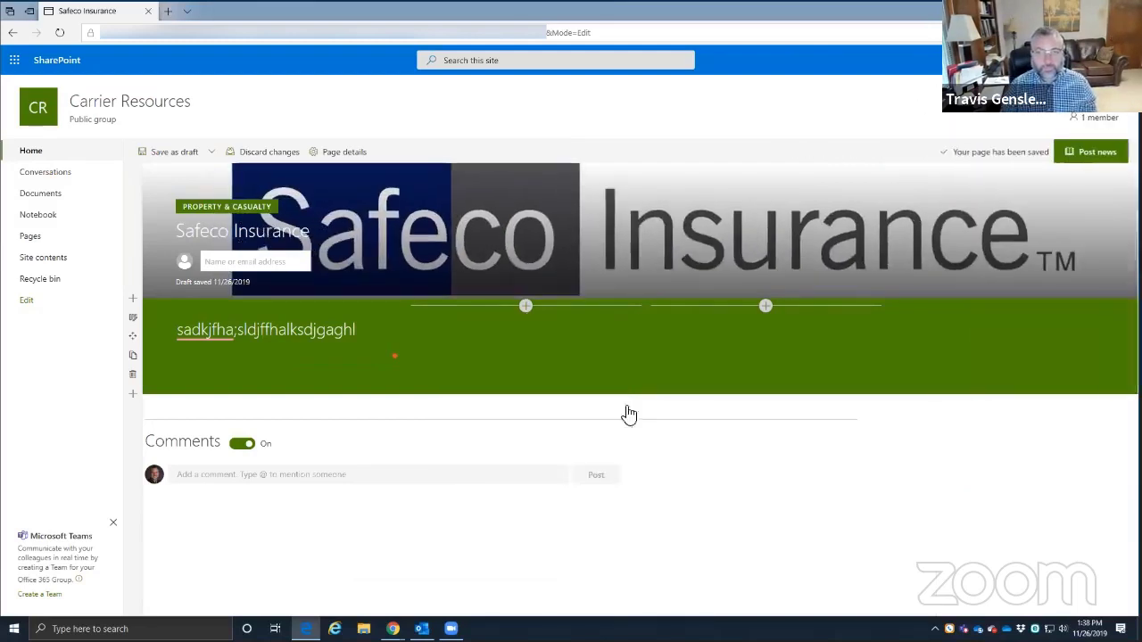
{"action": "left_click", "coordinate": [526, 306]}
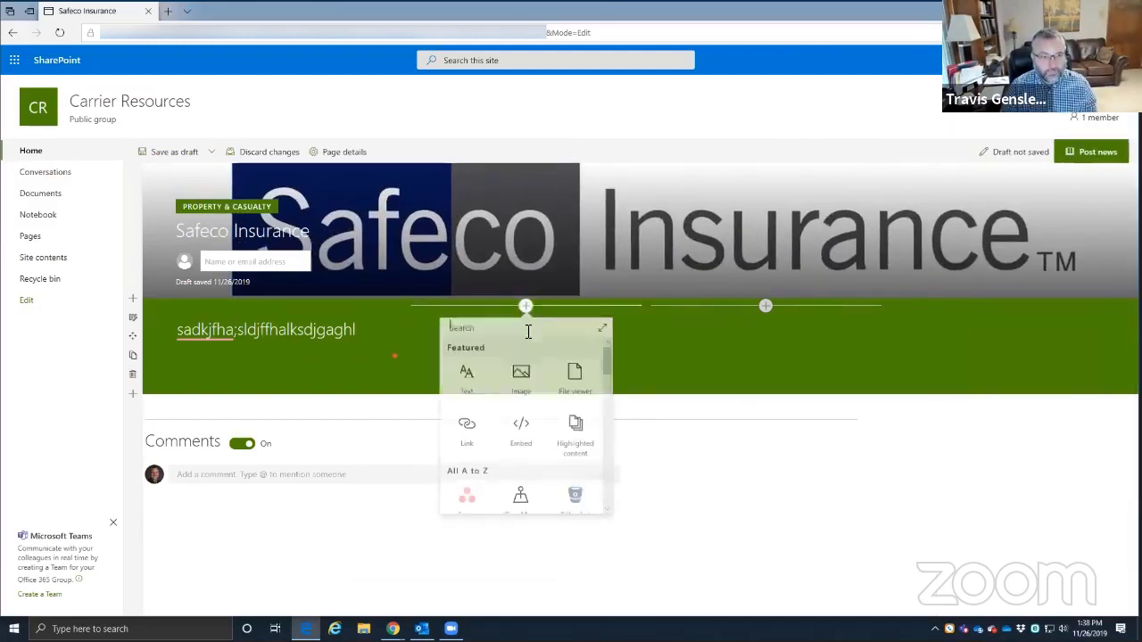
{"action": "left_click", "coordinate": [467, 377]}
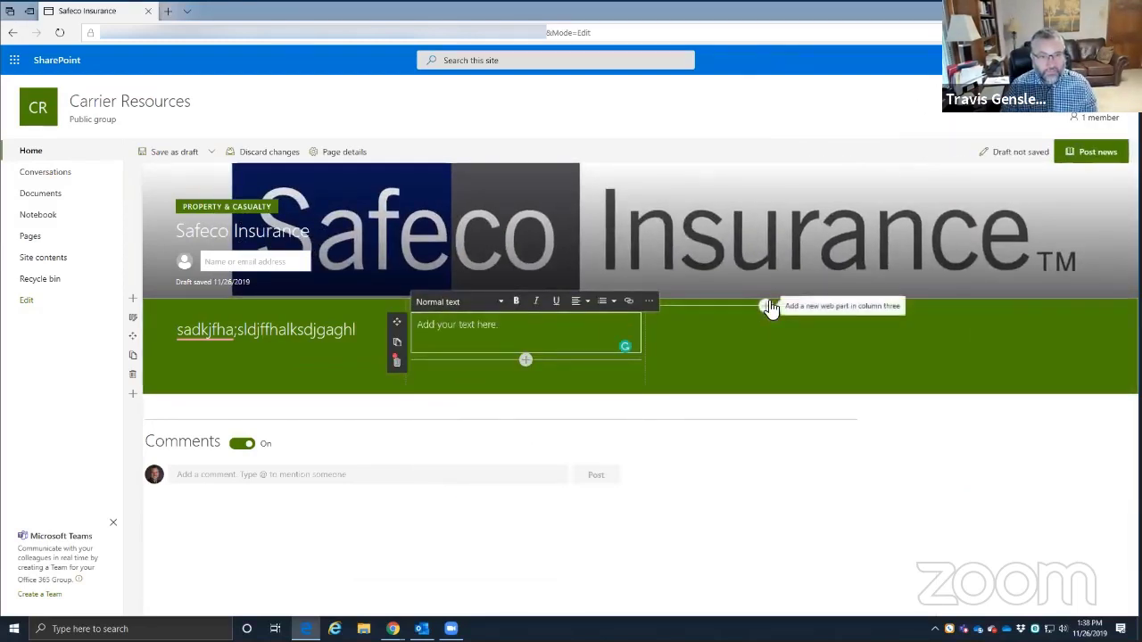
{"action": "left_click", "coordinate": [765, 306]}
{"action": "left_click", "coordinate": [705, 378]}
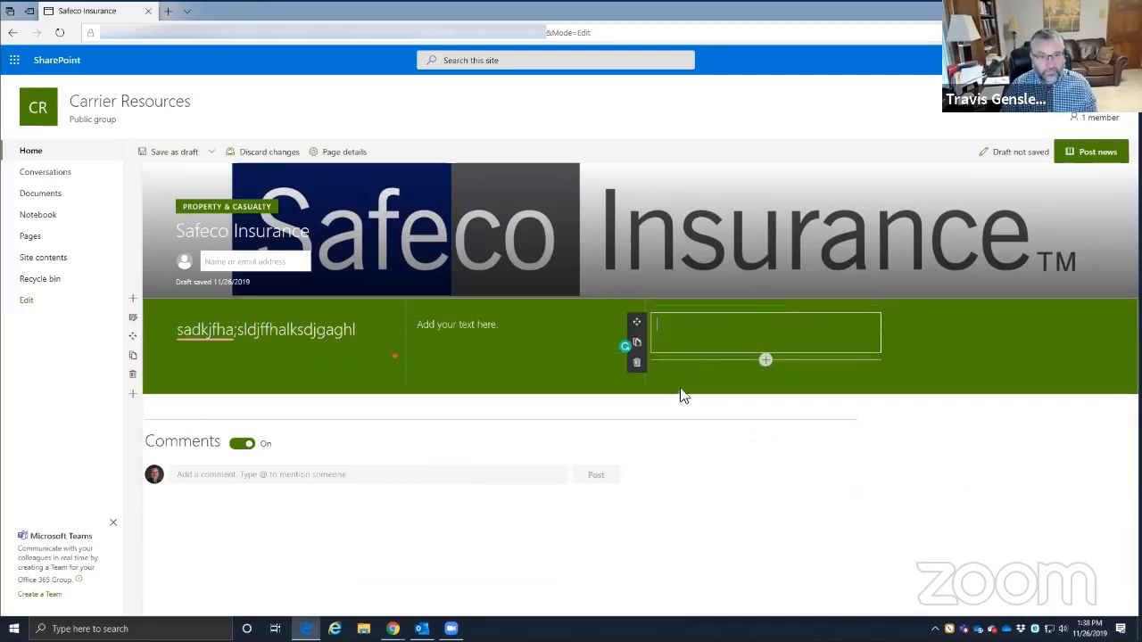
{"action": "left_click", "coordinate": [303, 348]}
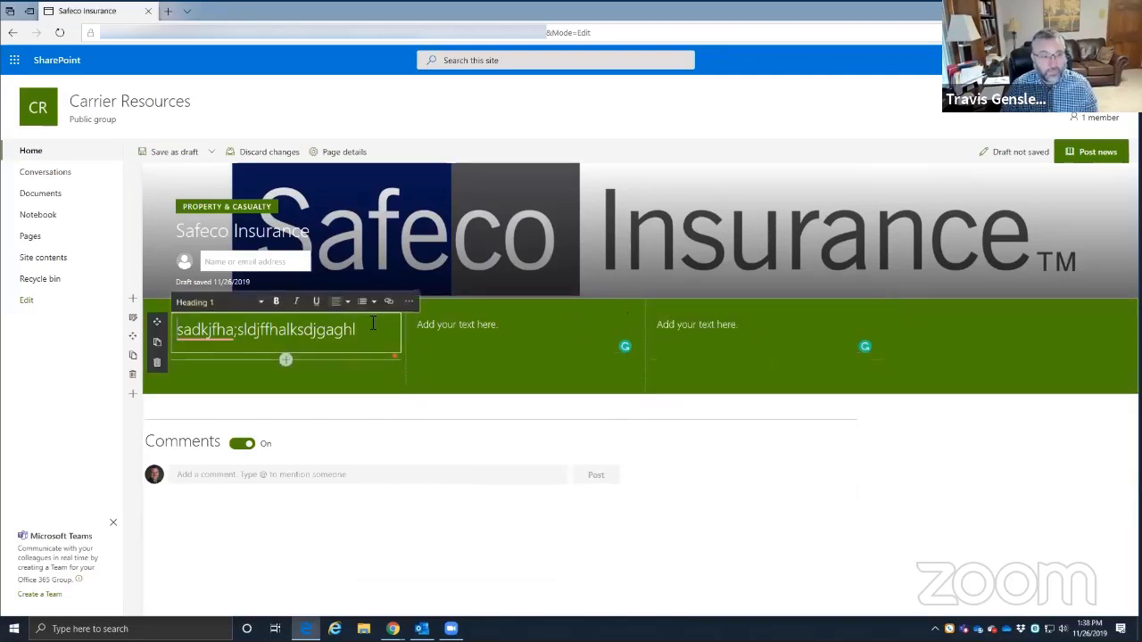
- Replace the left column's placeholder with a bold 'Agency Support' heading
{"action": "triple_click", "coordinate": [304, 348]}
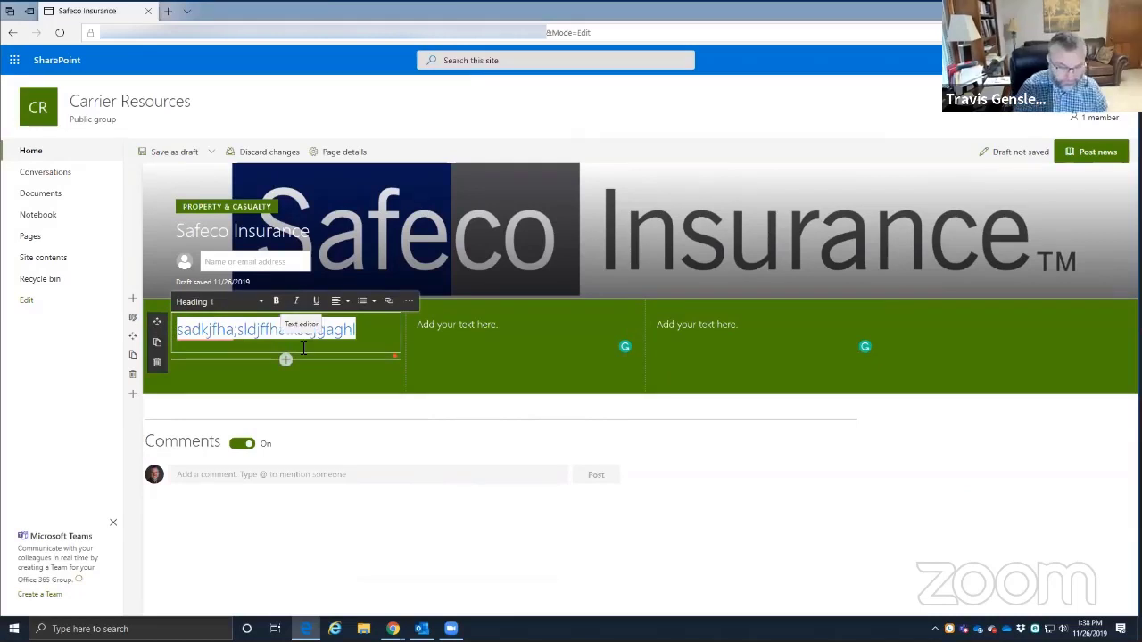
{"action": "type", "text": "Agency Support"}
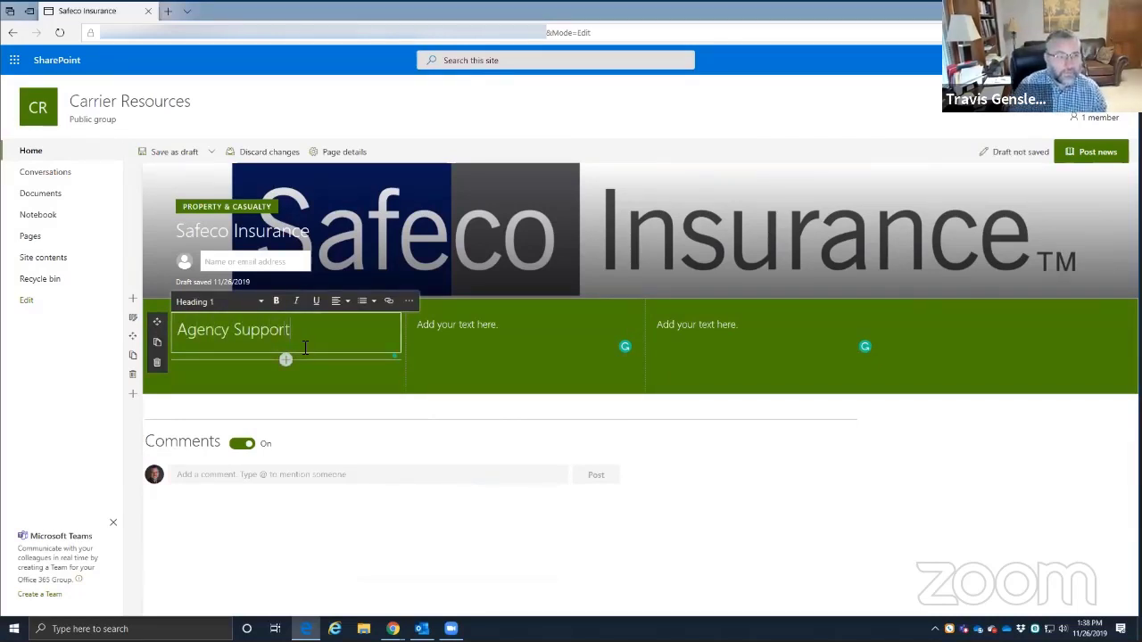
{"action": "left_click_drag", "start_coordinate": [303, 337], "coordinate": [175, 330]}
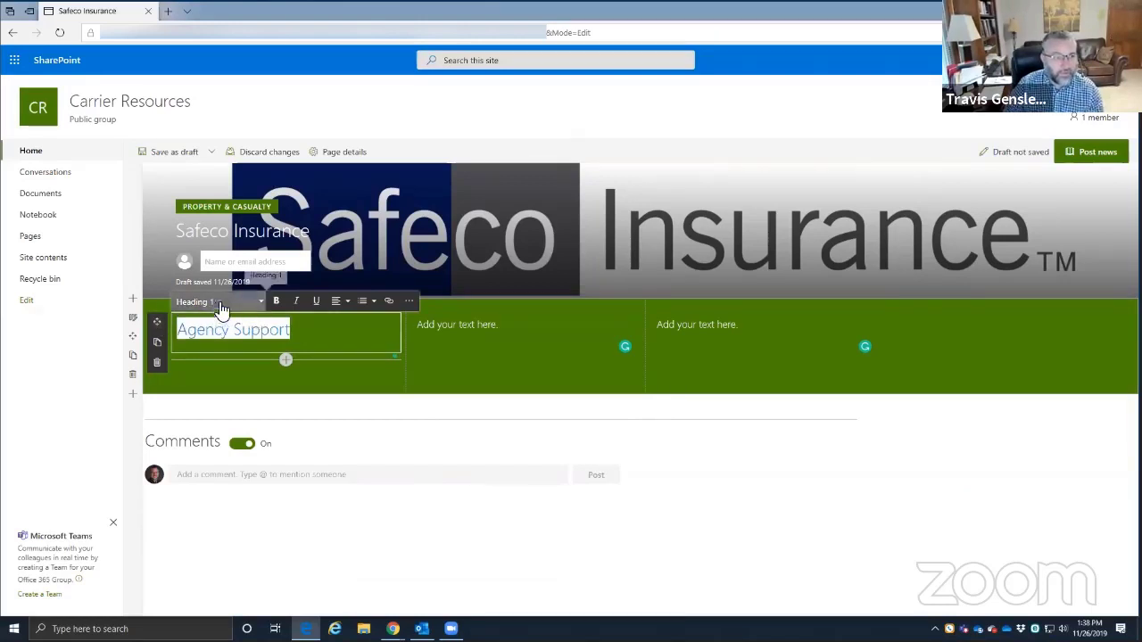
{"action": "left_click", "coordinate": [277, 301]}
{"action": "left_click", "coordinate": [313, 330]}
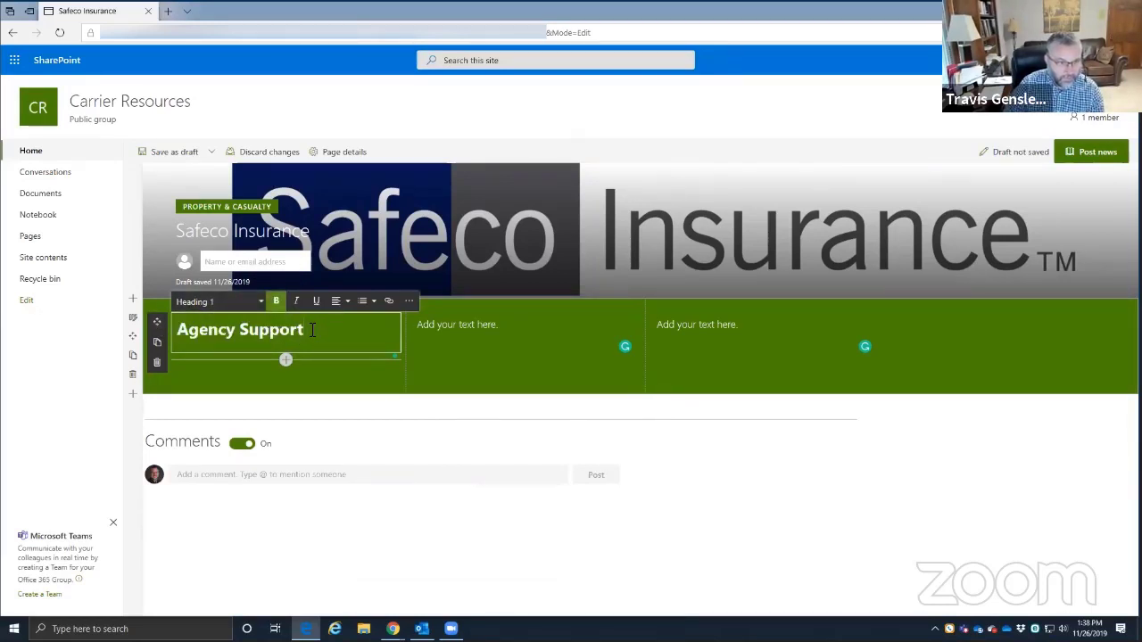
{"action": "key", "text": "Return"}
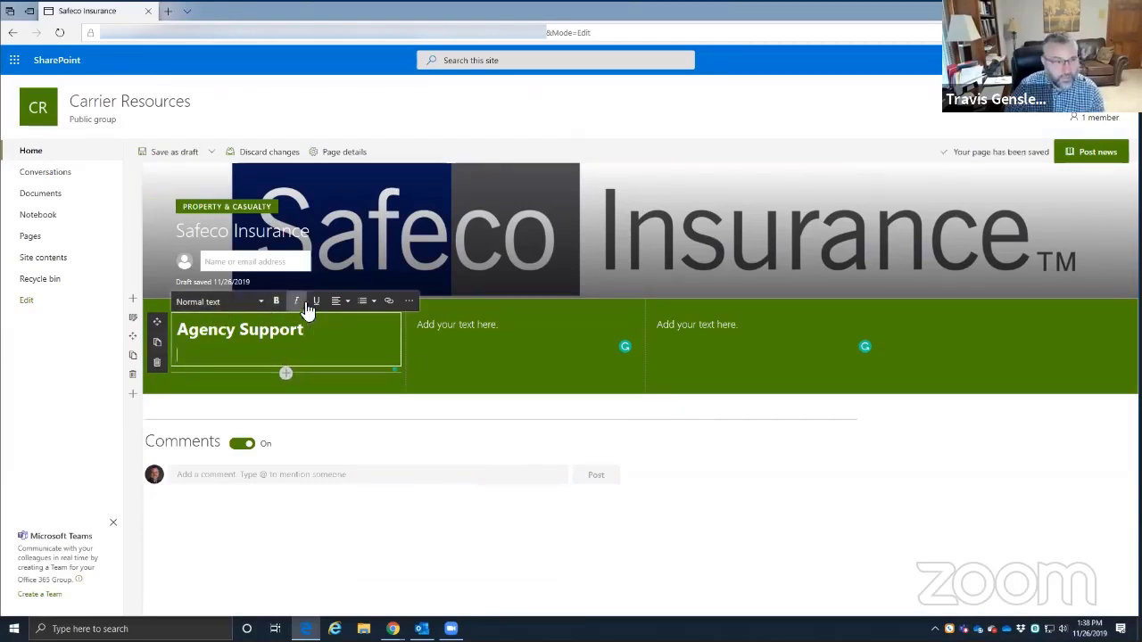
- Add a Heading 2 agency code line and a Normal text 'Sales Center' line below it
{"action": "left_click", "coordinate": [261, 302]}
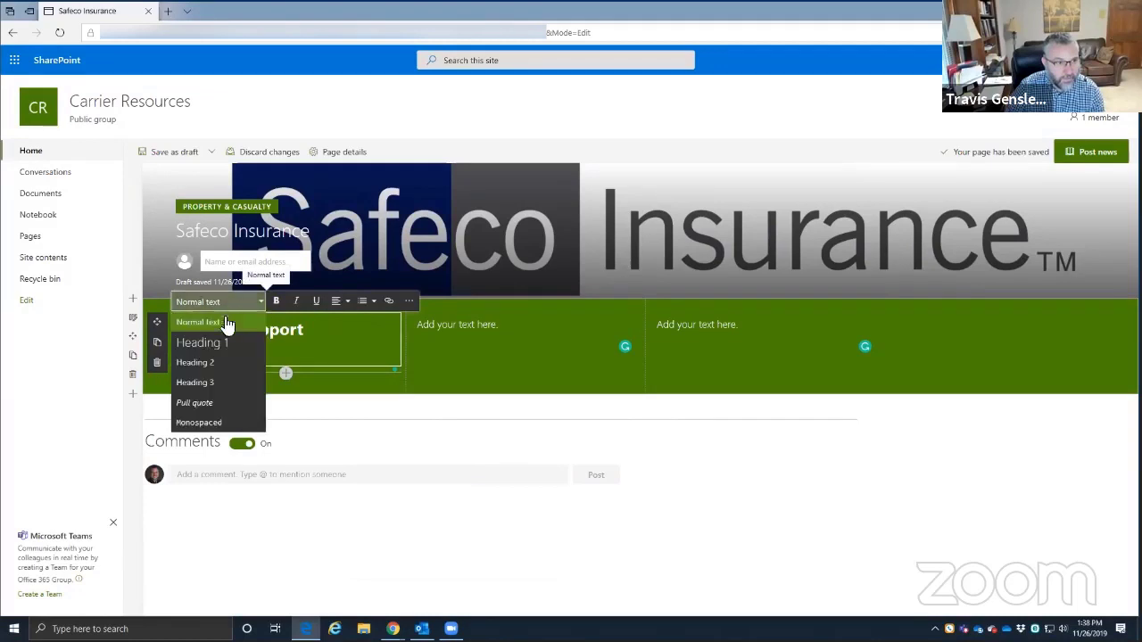
{"action": "left_click", "coordinate": [207, 365]}
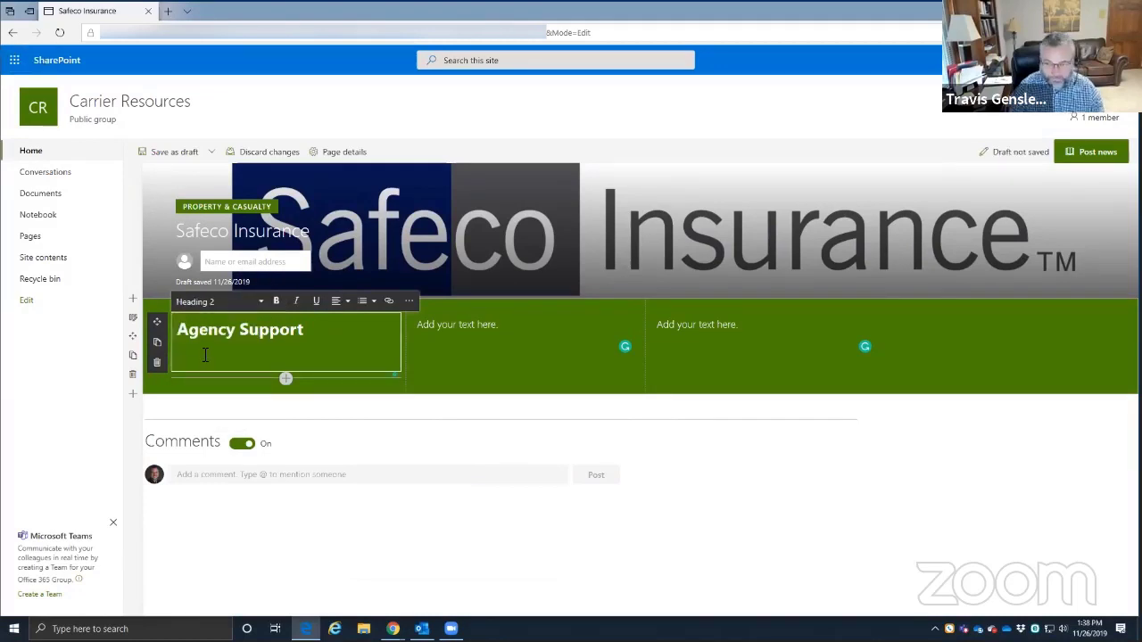
{"action": "type", "text": "AGency Code: 2342435"}
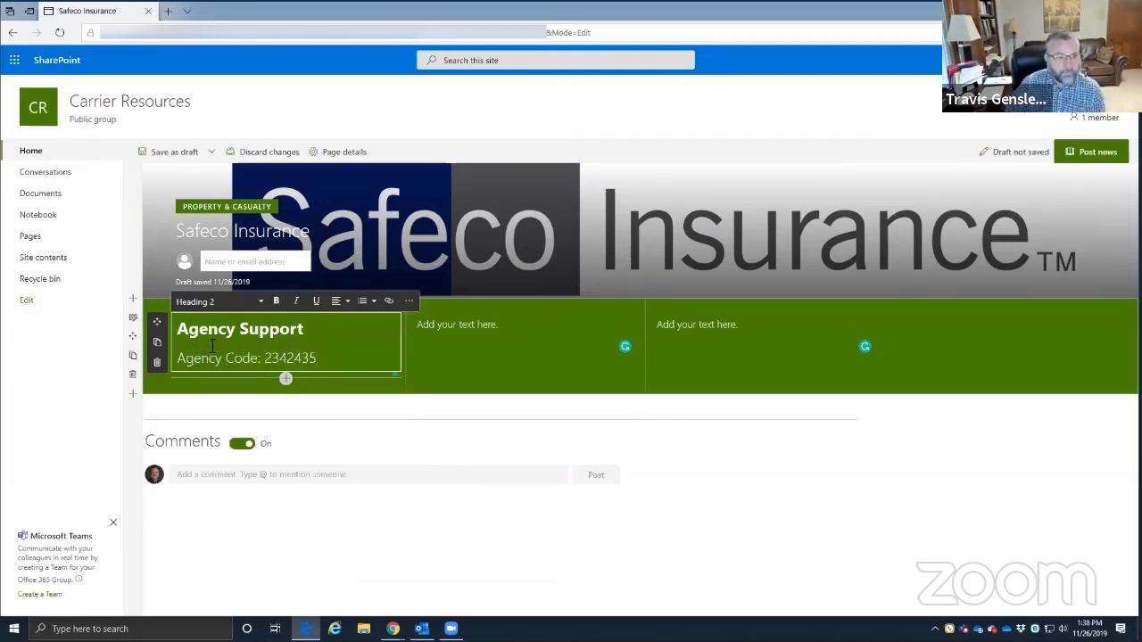
{"action": "key", "text": "Return"}
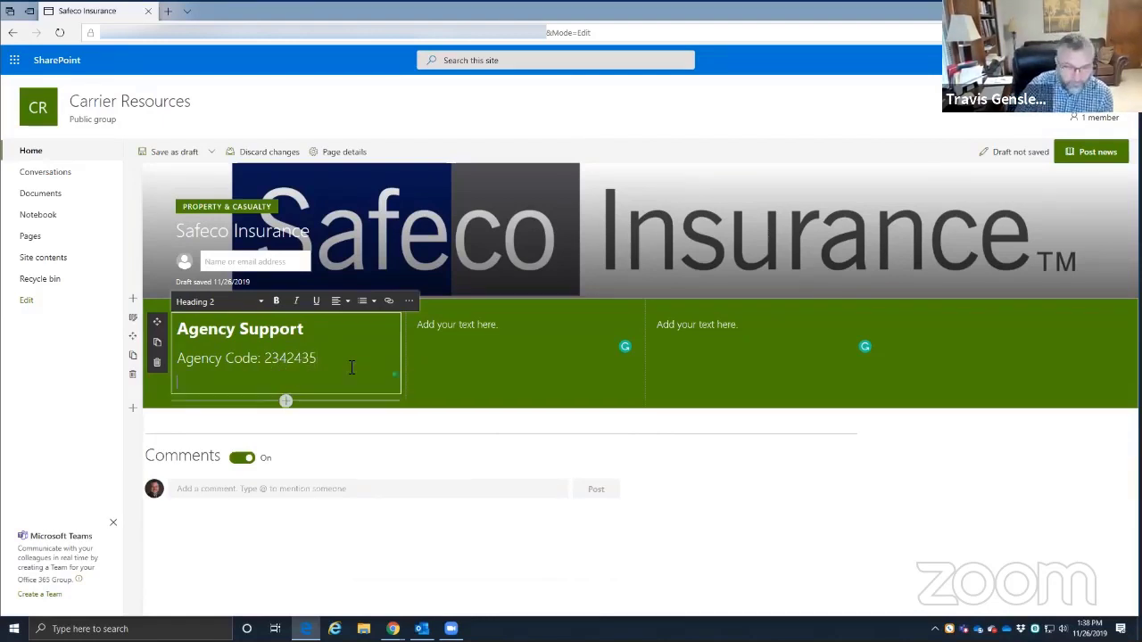
{"action": "left_click", "coordinate": [248, 304]}
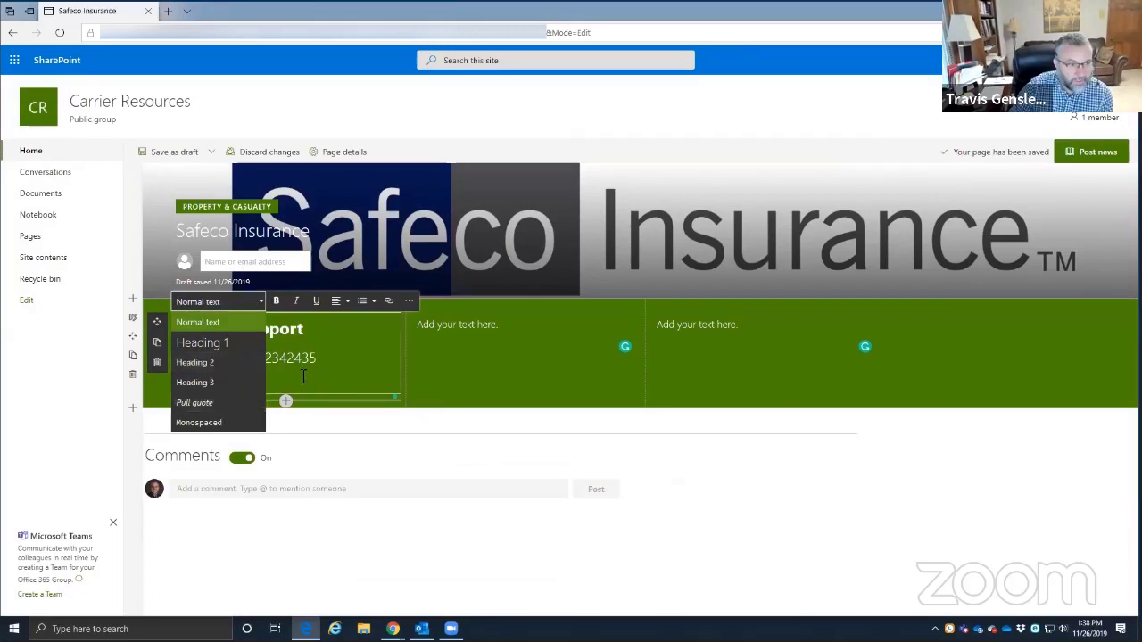
{"action": "left_click", "coordinate": [196, 362]}
{"action": "left_click", "coordinate": [251, 382]}
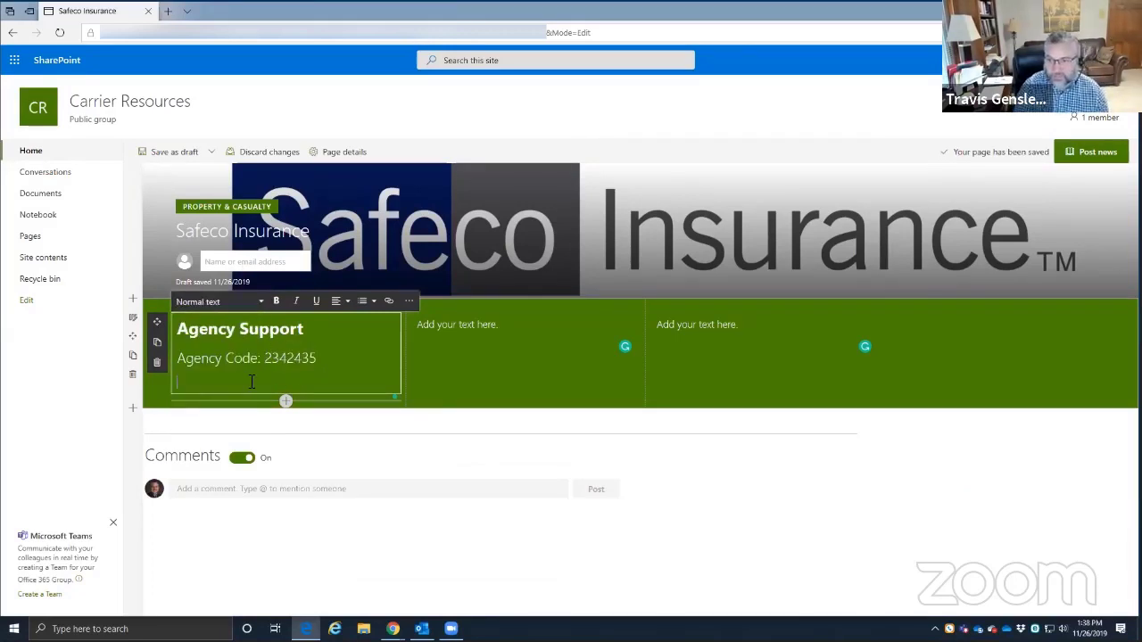
{"action": "type", "text": "Sales Center"}
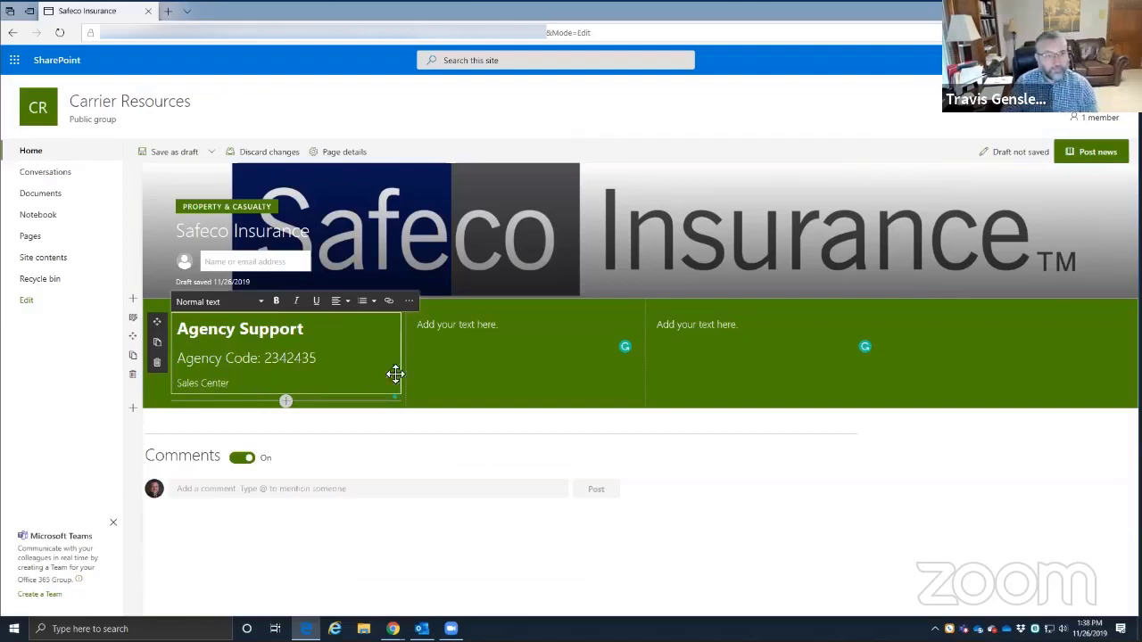
{"action": "left_click", "coordinate": [487, 337]}
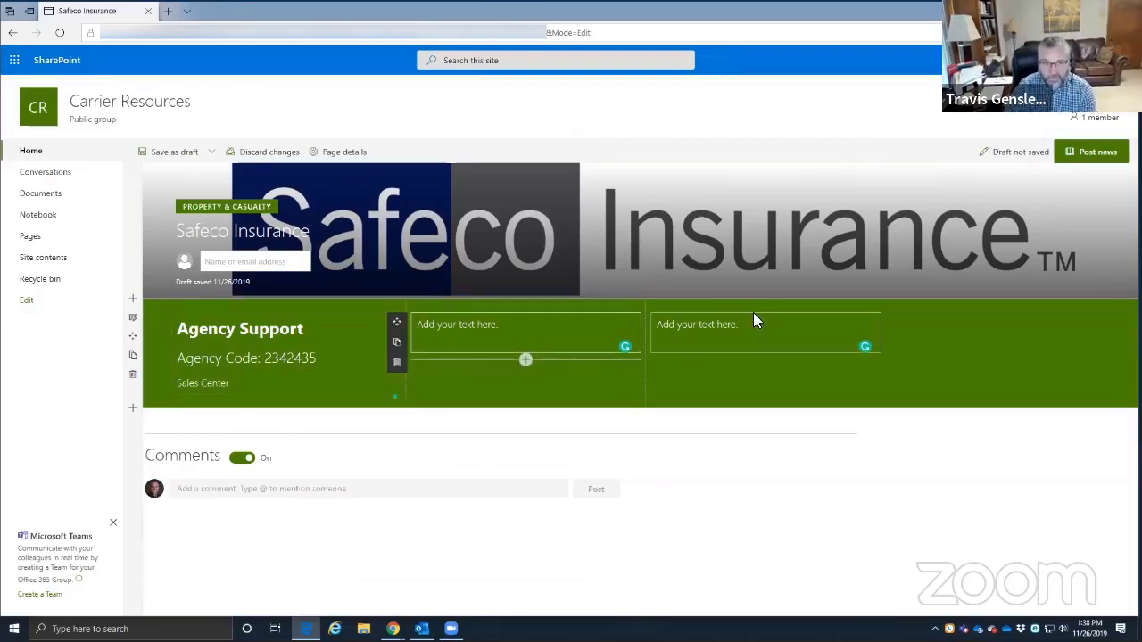
- Title the middle green column 'Policy Holder Support' as a Heading 1
{"action": "left_click", "coordinate": [514, 328]}
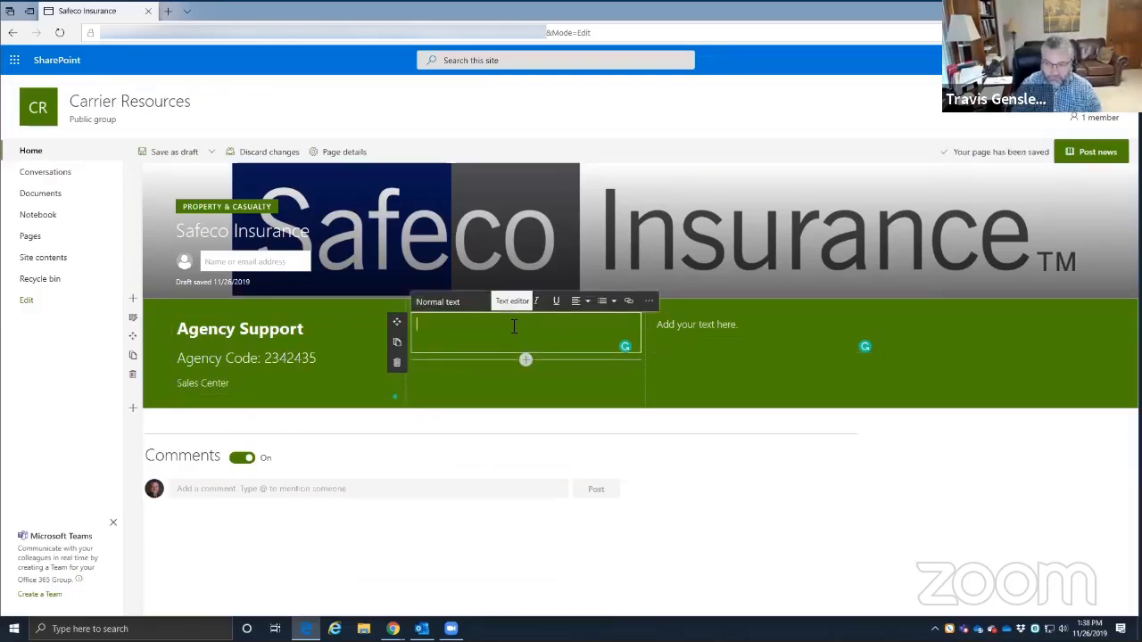
{"action": "type", "text": "Policy Holder Support"}
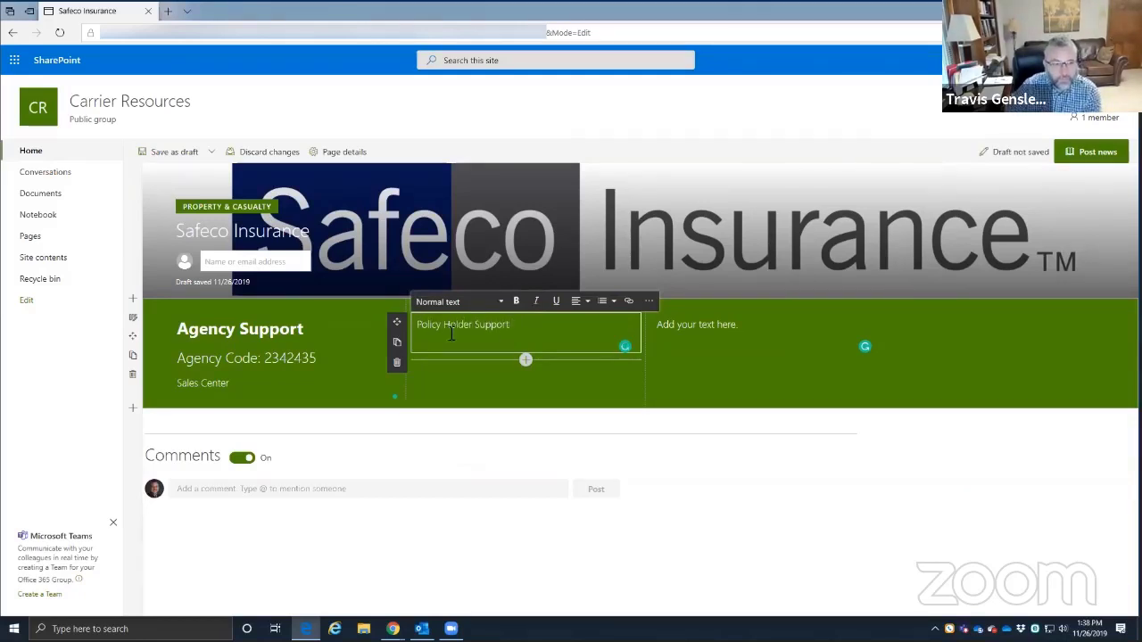
{"action": "triple_click", "coordinate": [451, 334]}
{"action": "left_click", "coordinate": [500, 302]}
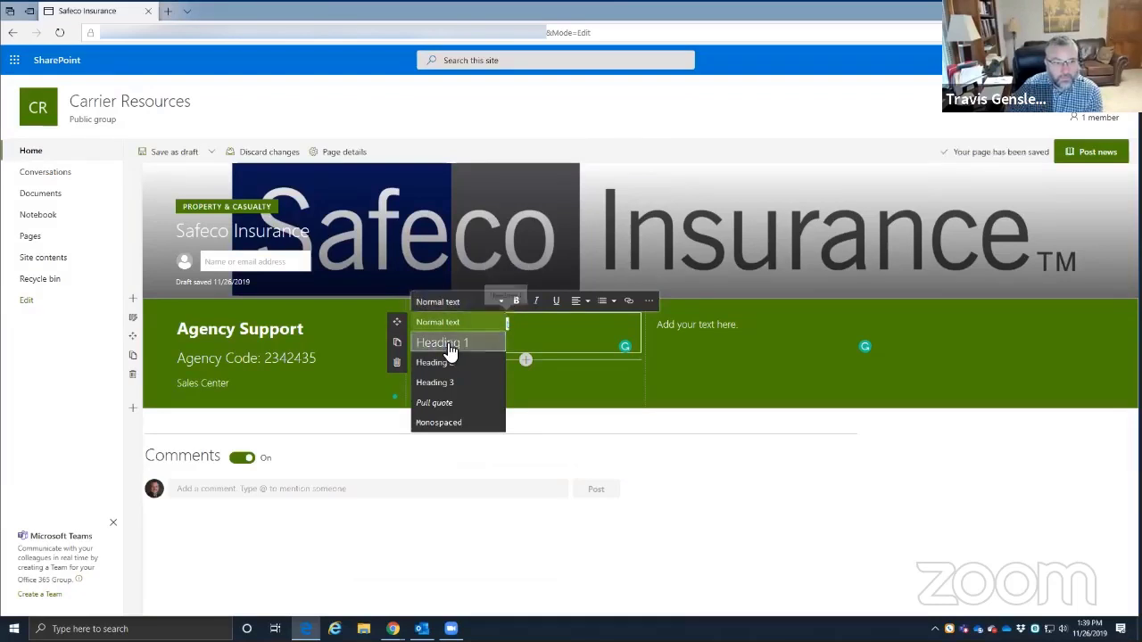
{"action": "left_click", "coordinate": [450, 348]}
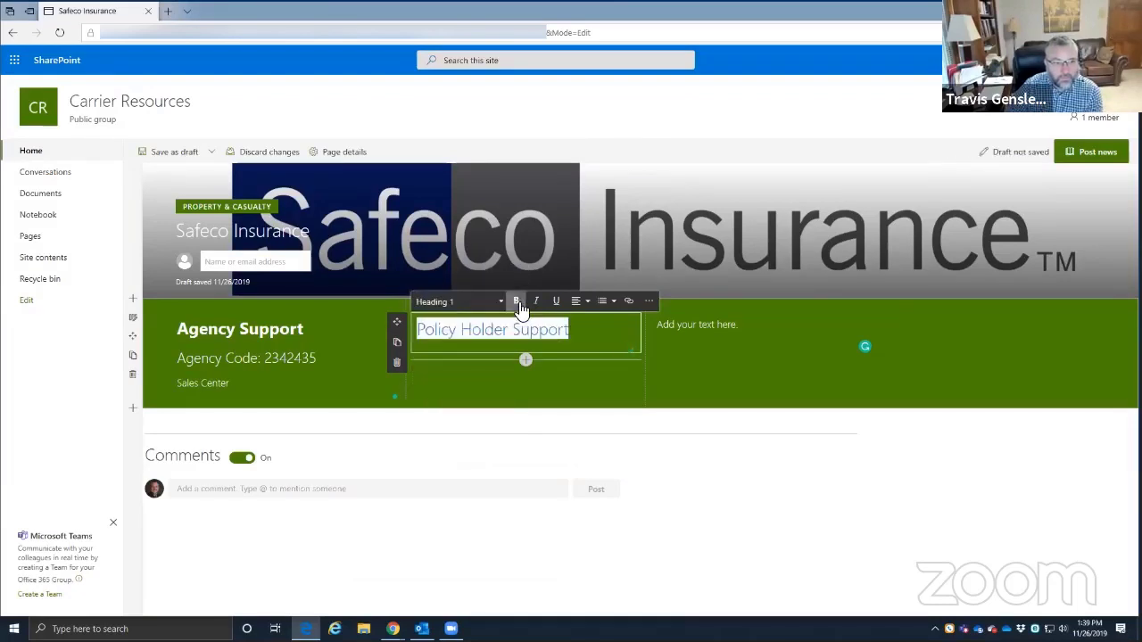
- Title the right green column 'Agency Contacts' as a bold Heading 1
{"action": "left_click", "coordinate": [748, 335]}
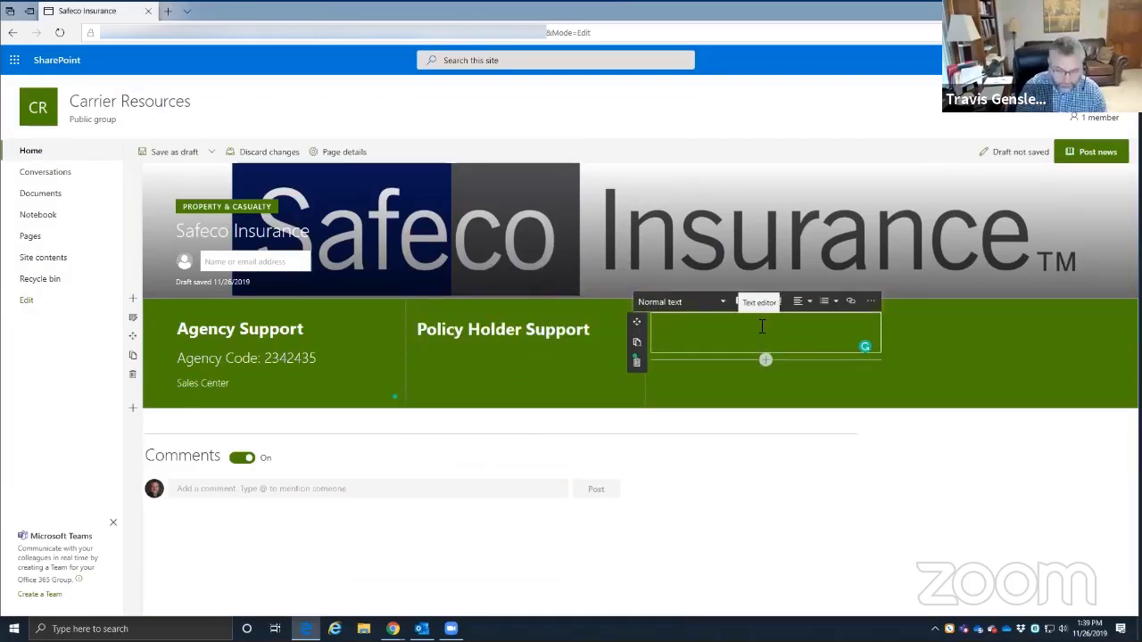
{"action": "type", "text": "Agency Contac"}
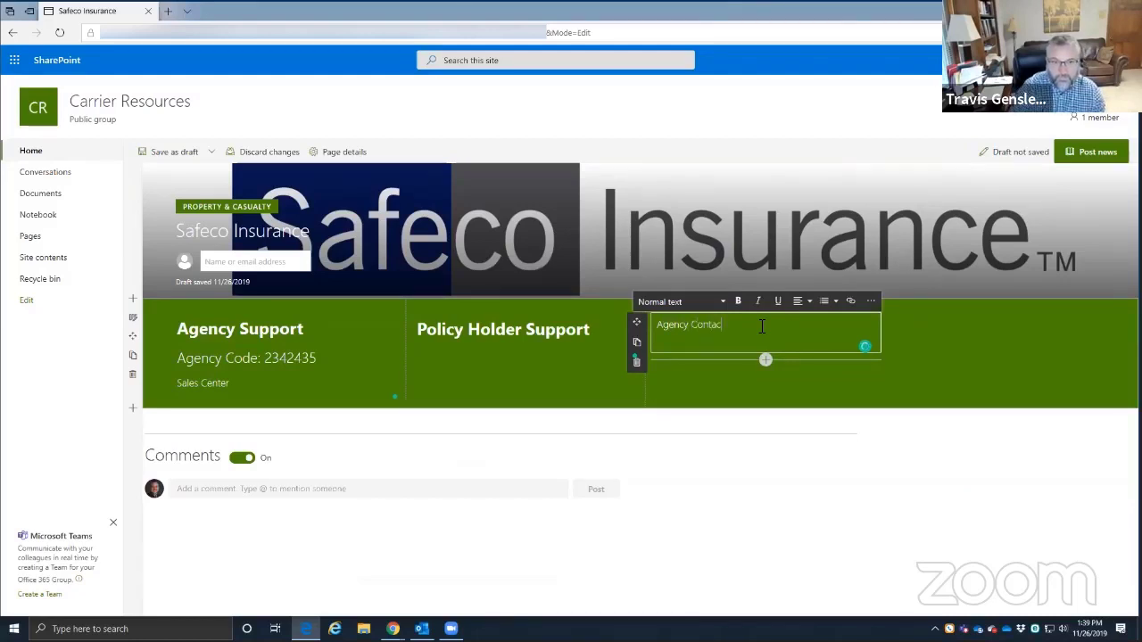
{"action": "type", "text": "ts"}
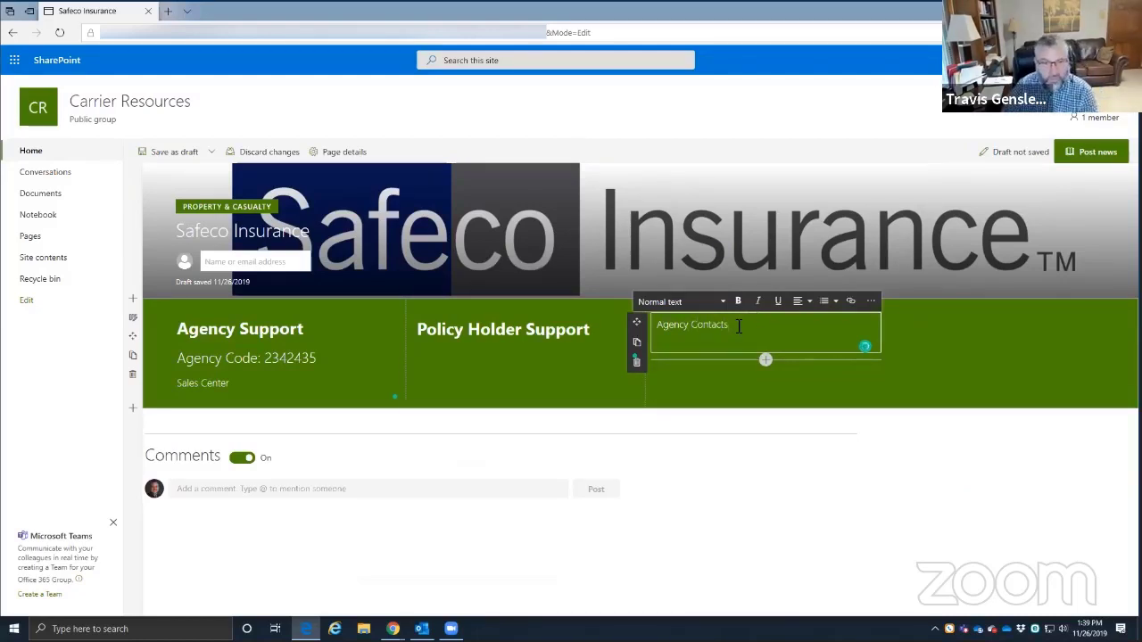
{"action": "triple_click", "coordinate": [684, 325]}
{"action": "left_click", "coordinate": [698, 303]}
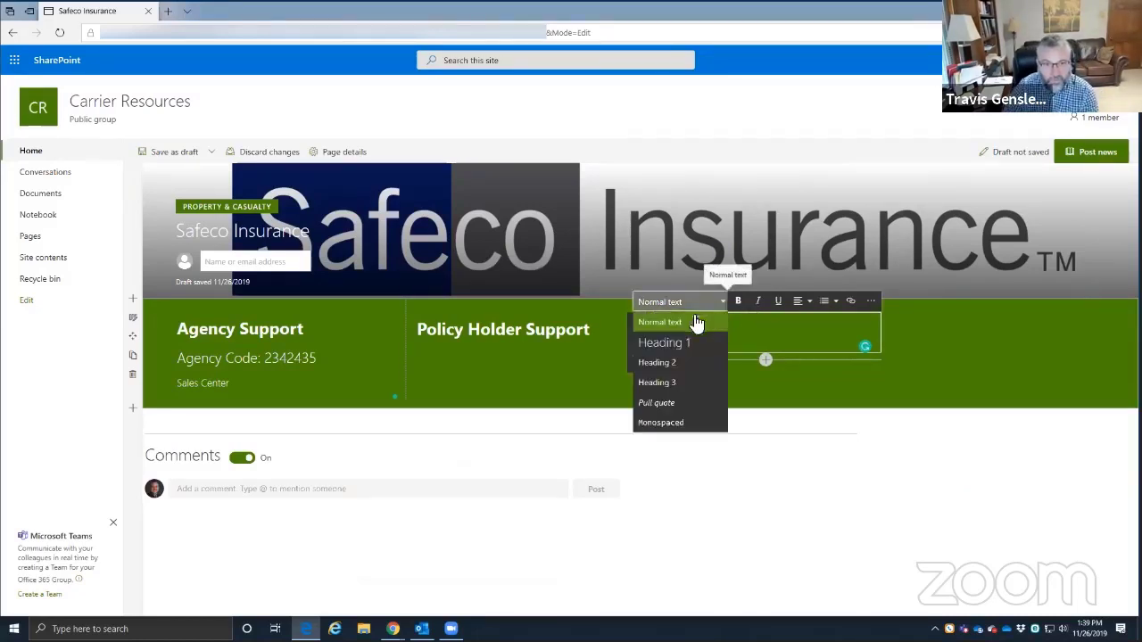
{"action": "left_click", "coordinate": [679, 343]}
{"action": "left_click", "coordinate": [739, 302]}
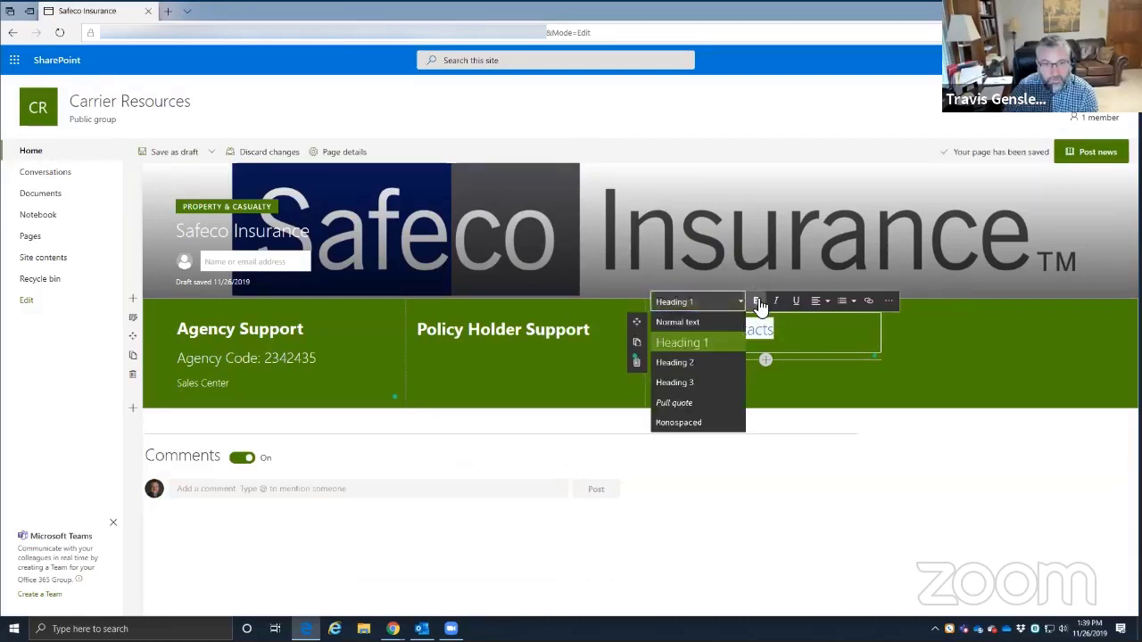
{"action": "left_click", "coordinate": [757, 302]}
{"action": "left_click", "coordinate": [762, 347]}
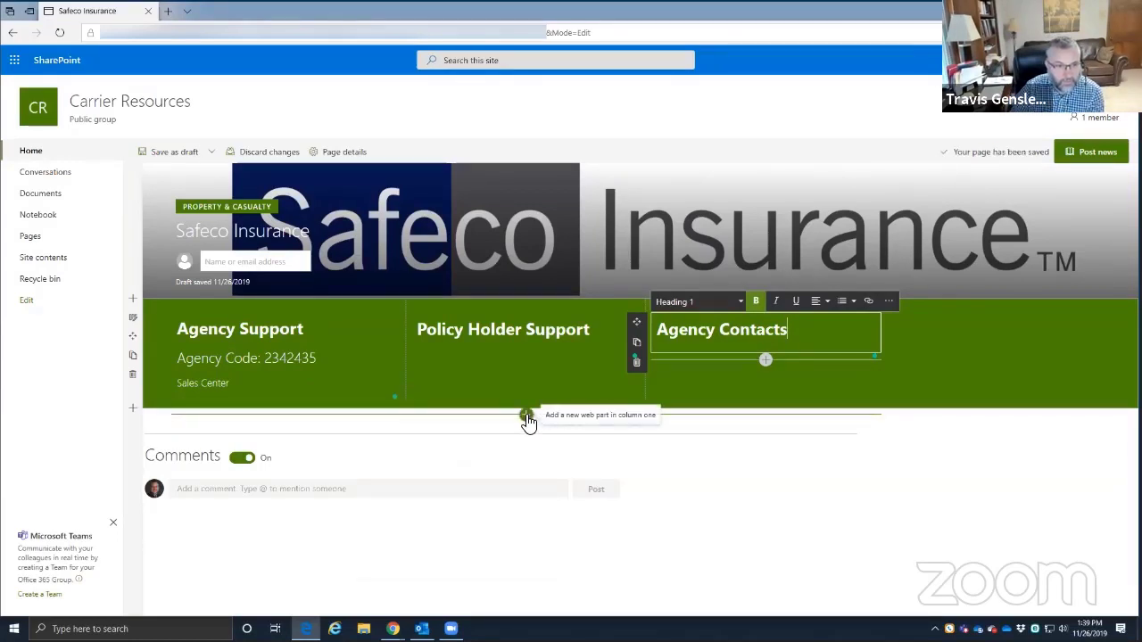
- Insert a Text web part in a new one-column section below the green section and open its Edit section settings
{"action": "left_click", "coordinate": [526, 417]}
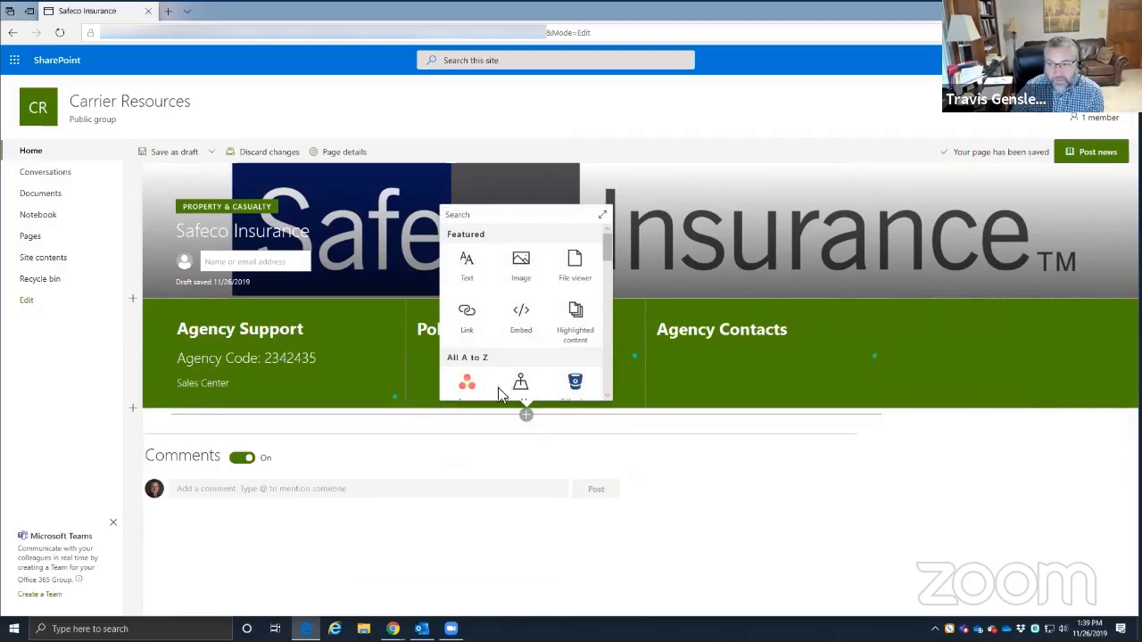
{"action": "scroll", "coordinate": [538, 349], "scroll_direction": "down", "scroll_amount": 2}
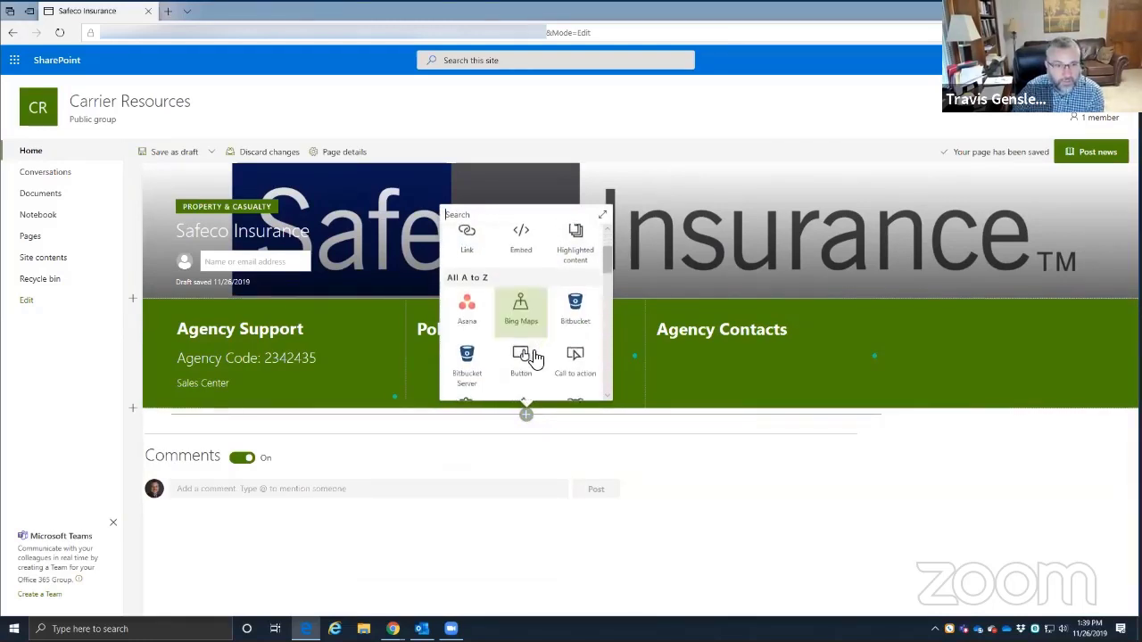
{"action": "scroll", "coordinate": [535, 357], "scroll_direction": "up", "scroll_amount": 3}
{"action": "left_click", "coordinate": [467, 262]}
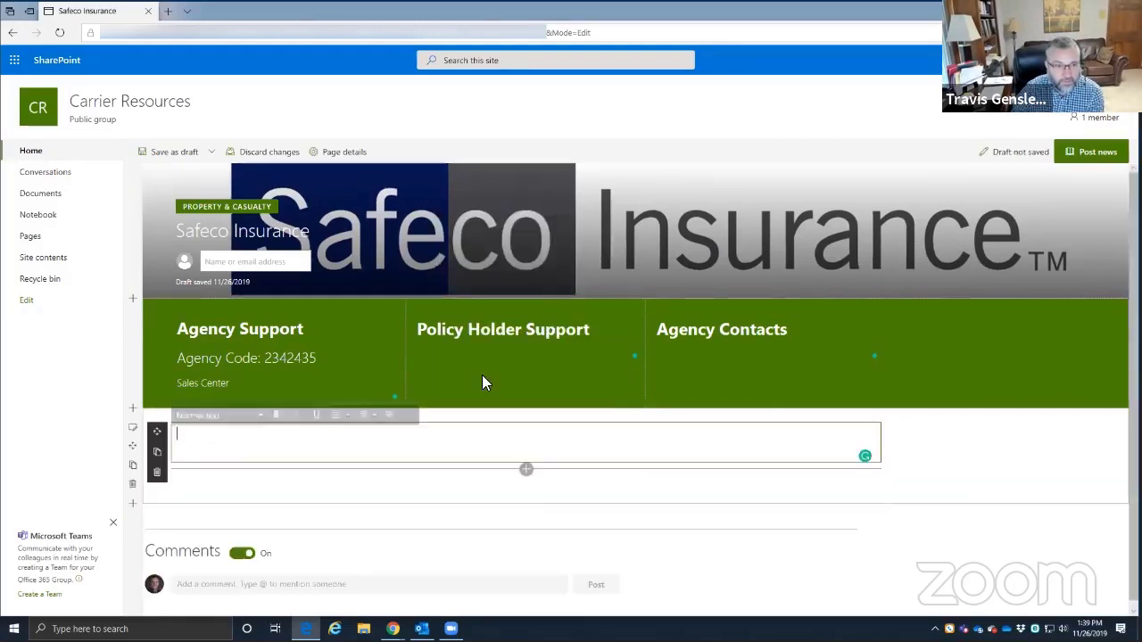
{"action": "left_click", "coordinate": [132, 430]}
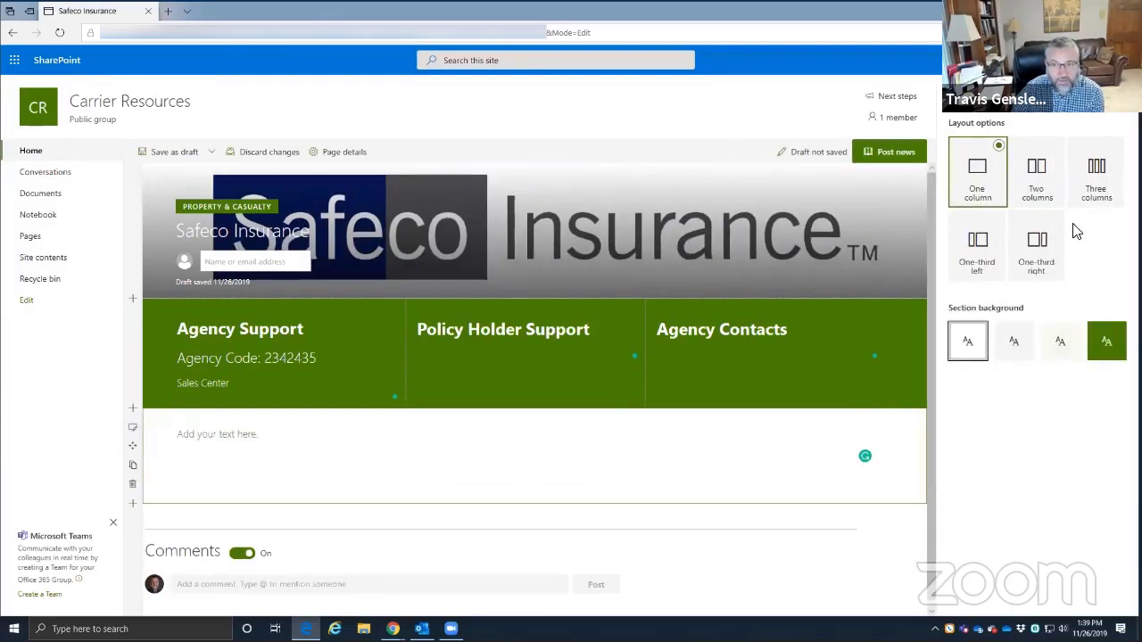
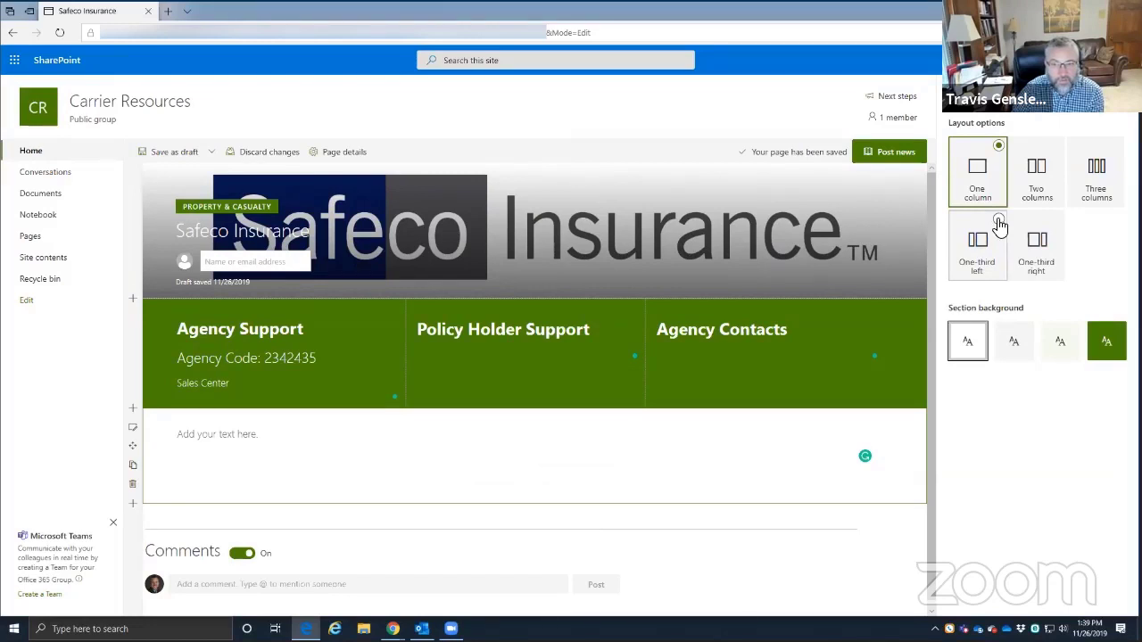
- Set the section below the green columns to the One-third left layout
{"action": "left_click", "coordinate": [998, 222]}
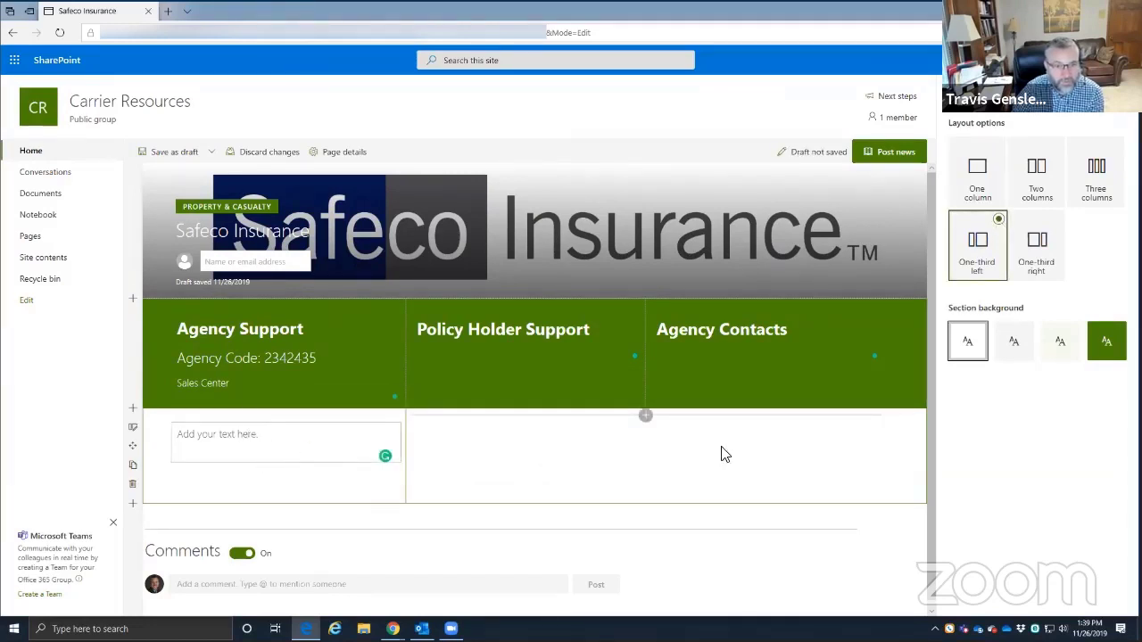
{"action": "left_click", "coordinate": [644, 421]}
- Add a Stream web part from the picker to the wide right column
{"action": "scroll", "coordinate": [671, 339], "scroll_direction": "down", "scroll_amount": 6}
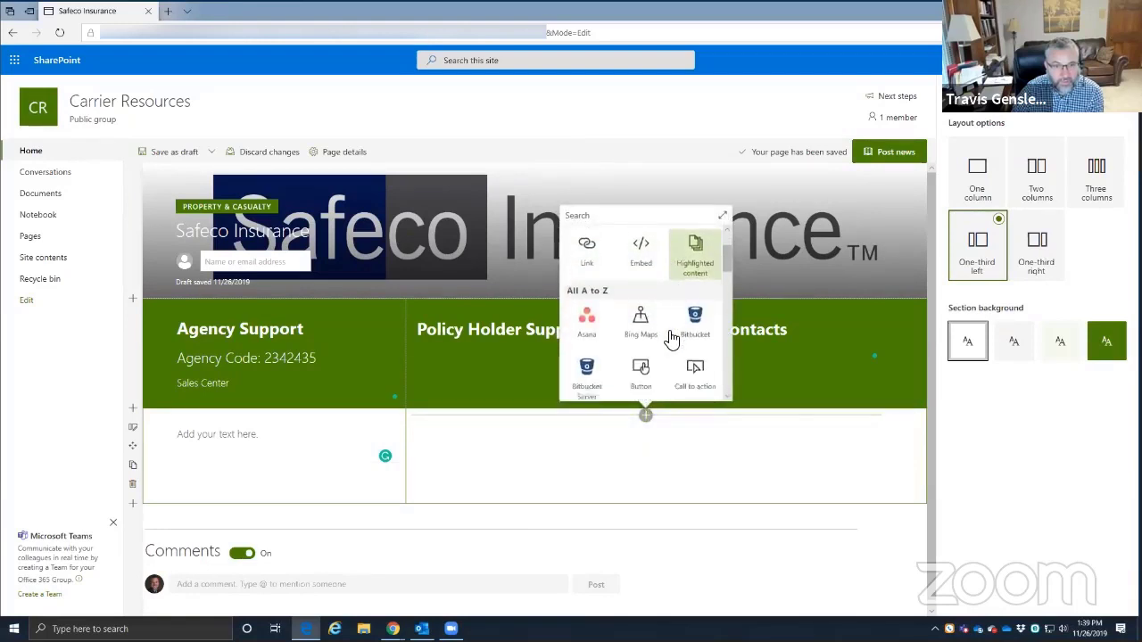
{"action": "scroll", "coordinate": [672, 339], "scroll_direction": "down", "scroll_amount": 6}
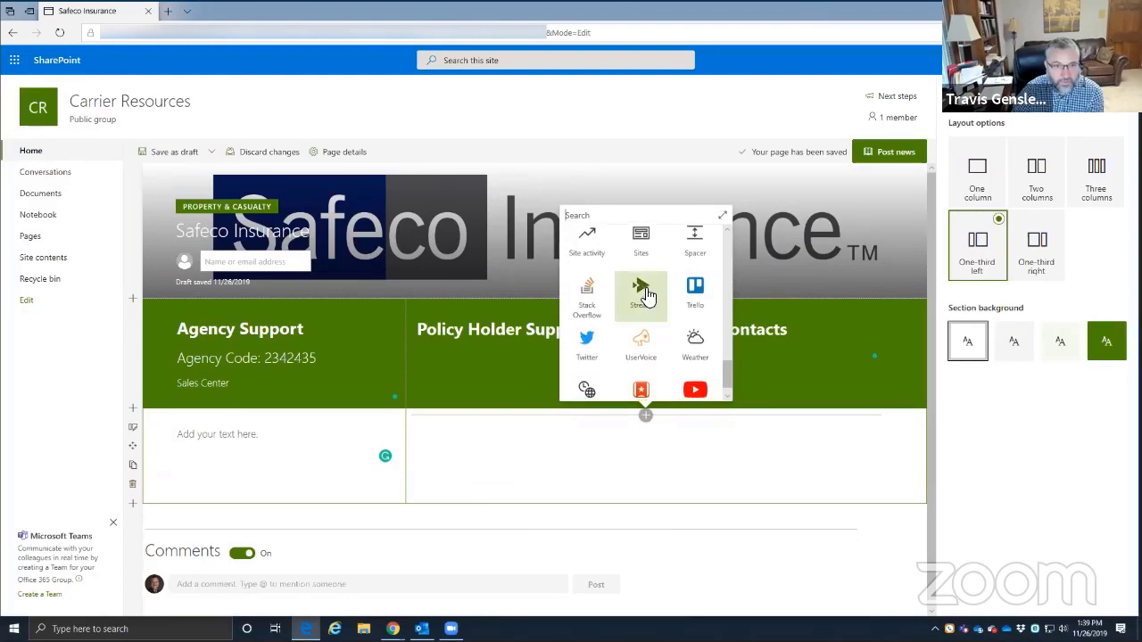
{"action": "left_click", "coordinate": [639, 301]}
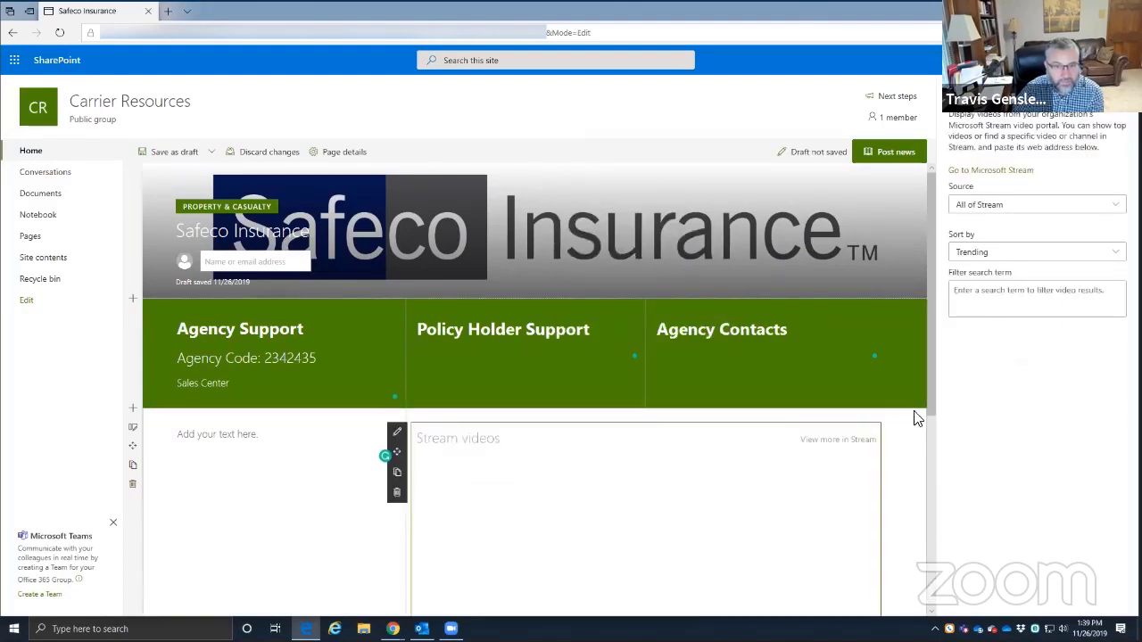
- Select the surrounding section to show its Layout options
{"action": "scroll", "coordinate": [926, 403], "scroll_direction": "down", "scroll_amount": 1}
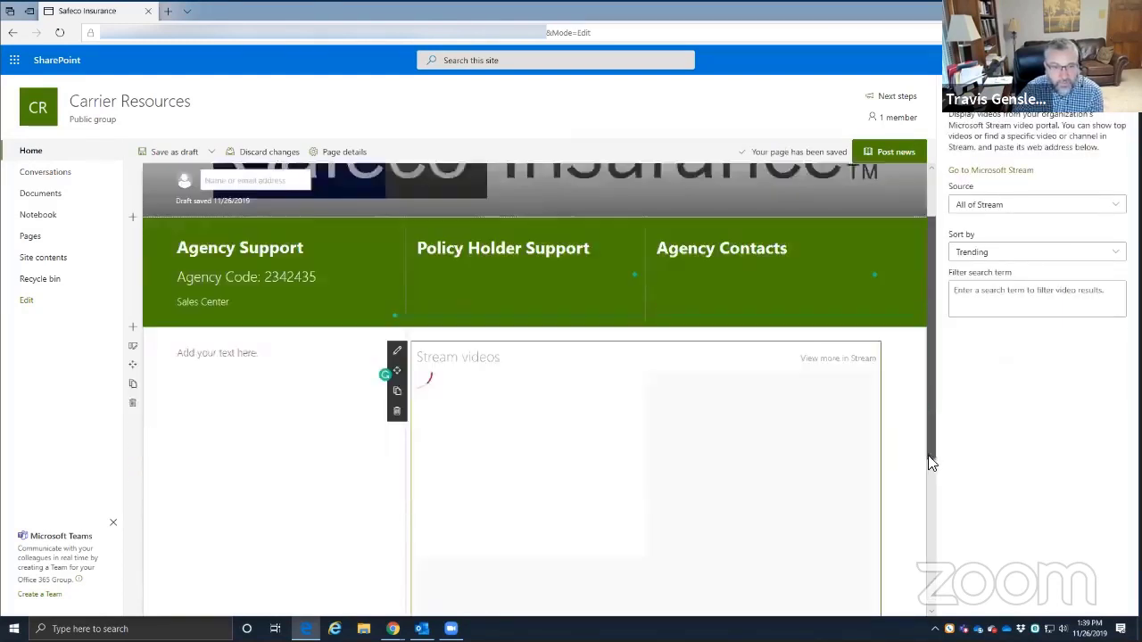
{"action": "scroll", "coordinate": [692, 454], "scroll_direction": "down", "scroll_amount": 2}
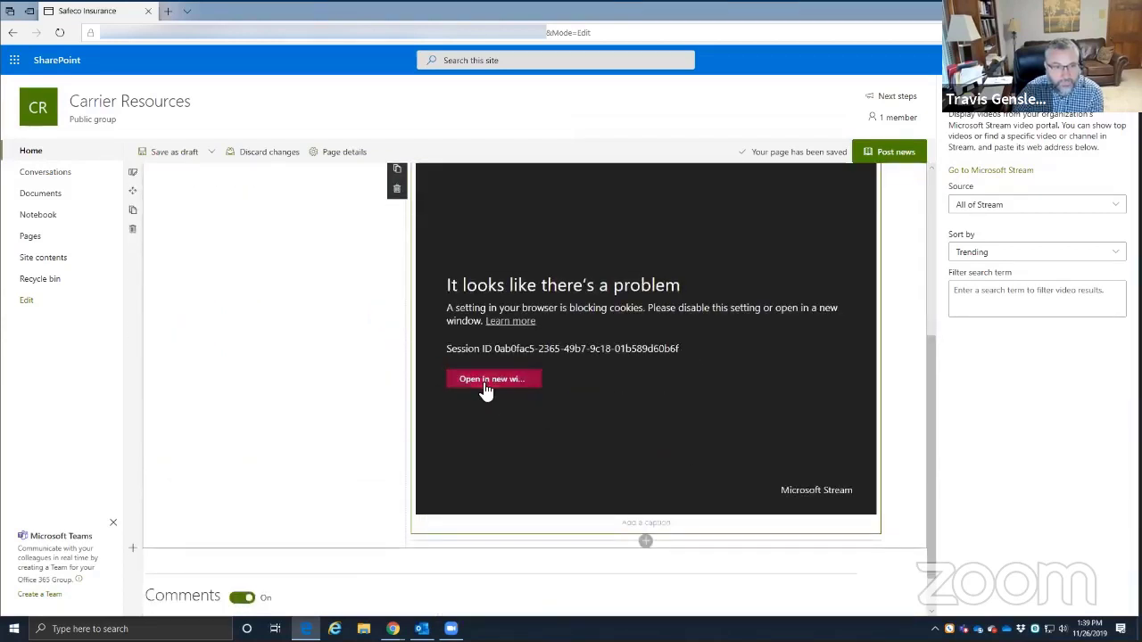
{"action": "scroll", "coordinate": [544, 319], "scroll_direction": "up", "scroll_amount": 2}
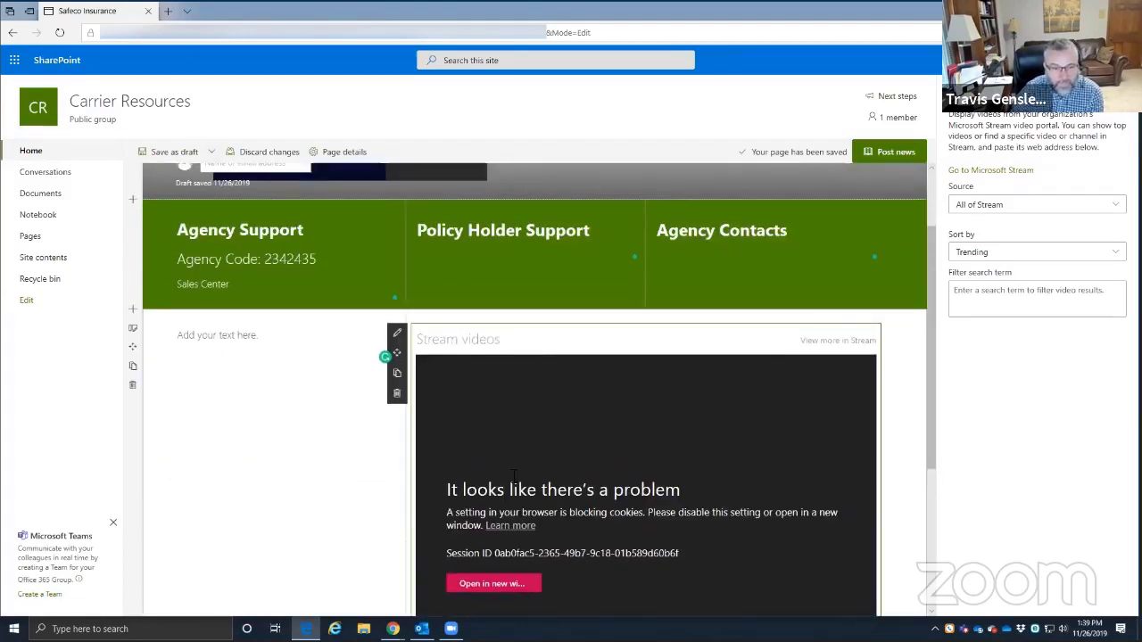
{"action": "scroll", "coordinate": [514, 475], "scroll_direction": "down", "scroll_amount": 2}
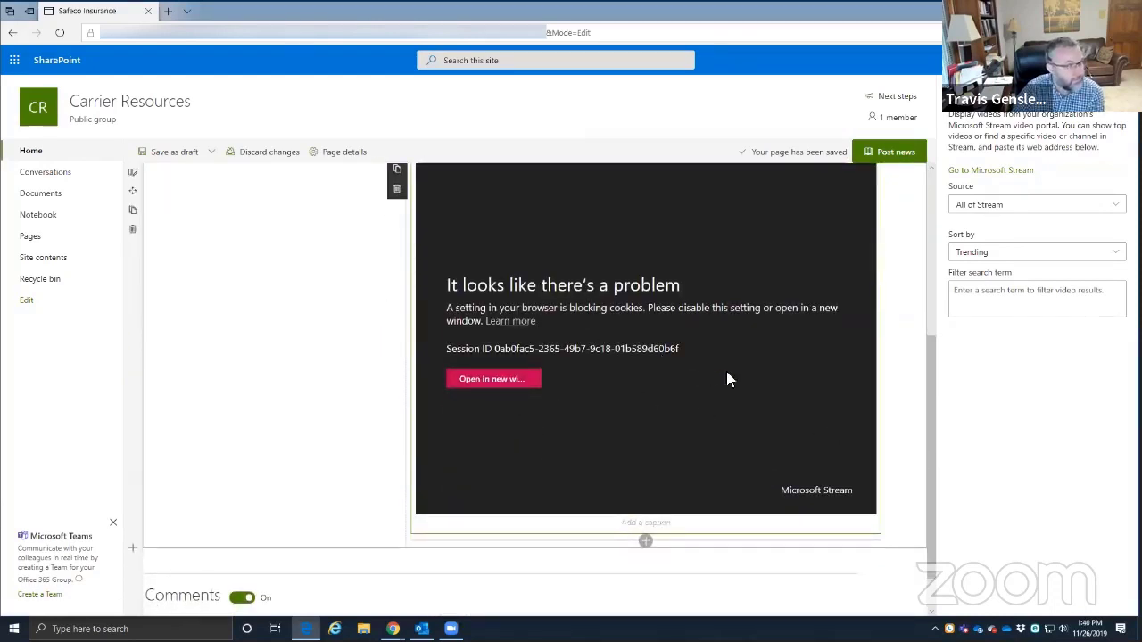
{"action": "scroll", "coordinate": [694, 408], "scroll_direction": "up", "scroll_amount": 2}
{"action": "left_click", "coordinate": [891, 451]}
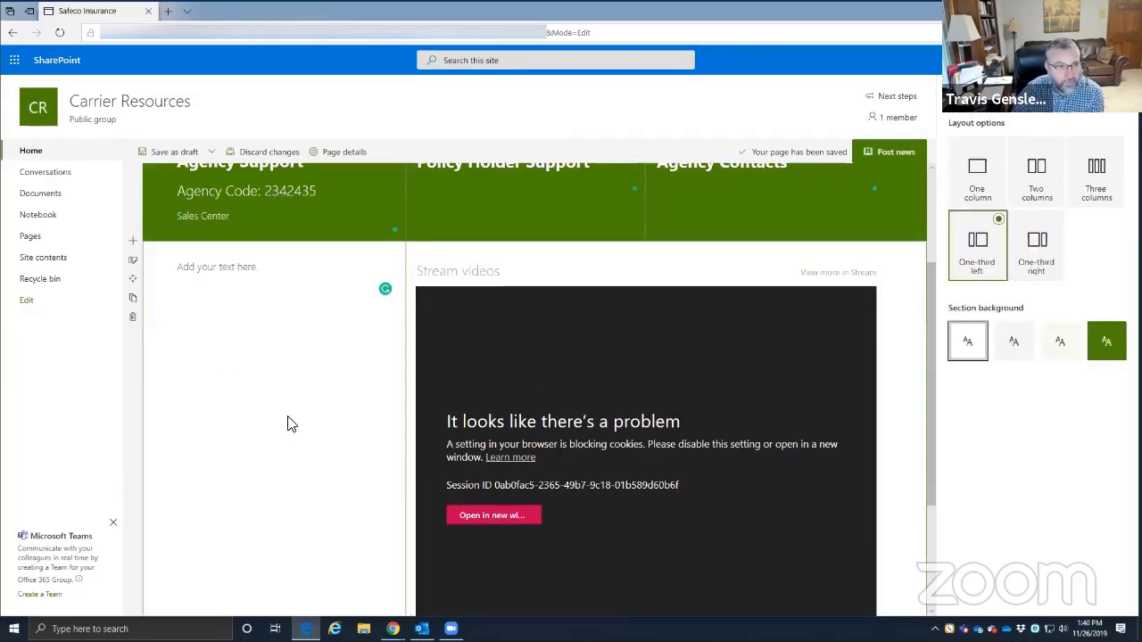
{"action": "scroll", "coordinate": [288, 423], "scroll_direction": "up", "scroll_amount": 2}
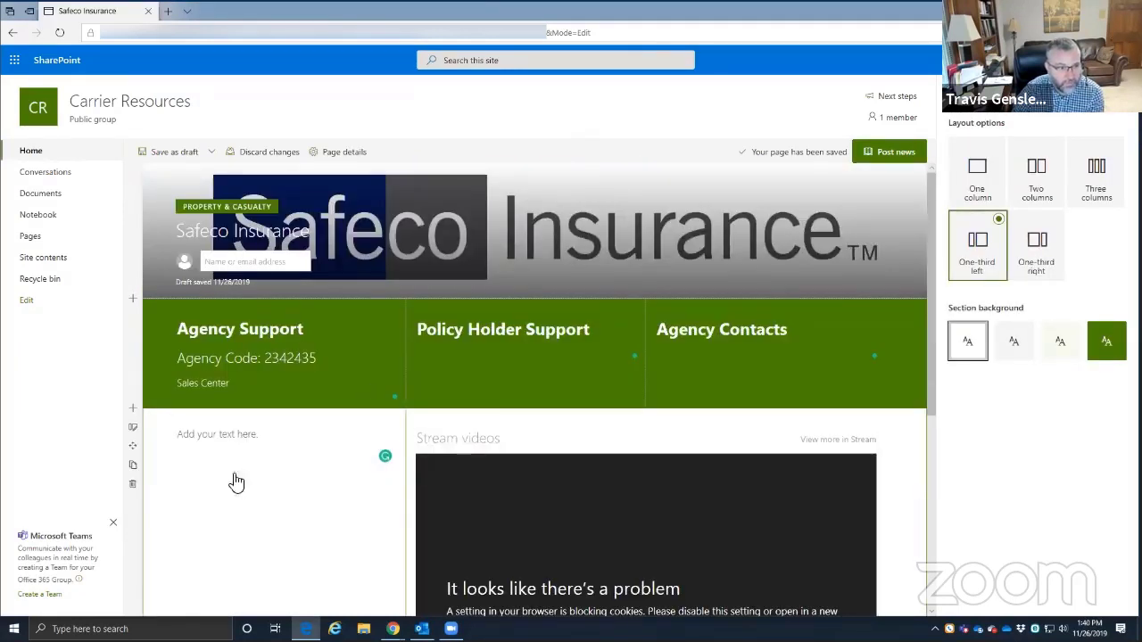
- Select the Stream web part in the right column to show its settings
{"action": "left_click", "coordinate": [196, 438]}
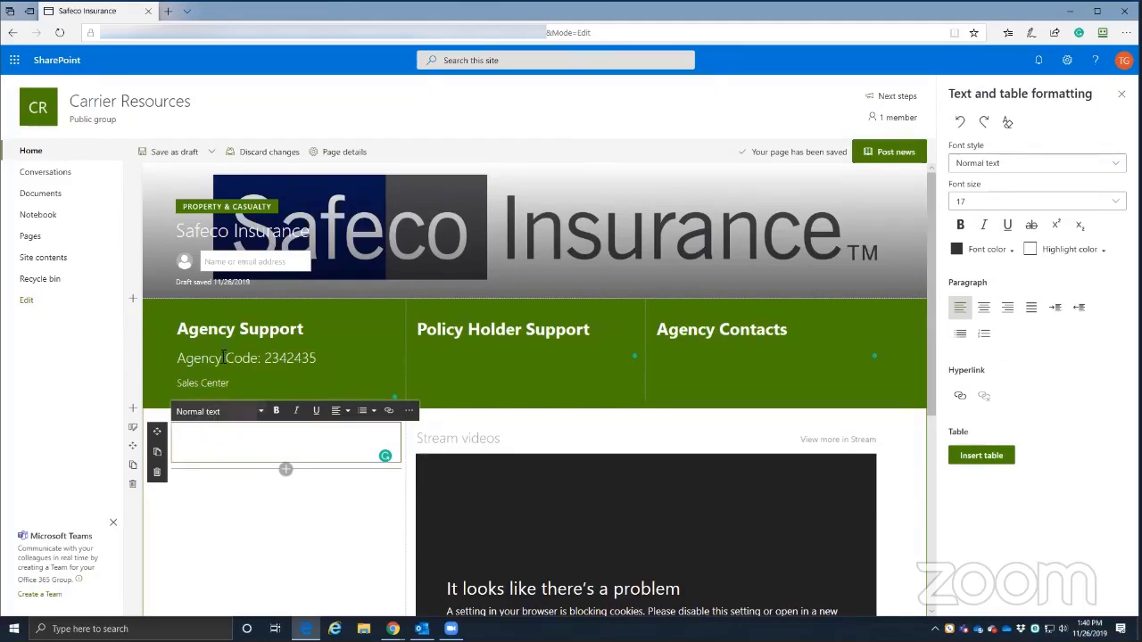
{"action": "scroll", "coordinate": [532, 460], "scroll_direction": "down", "scroll_amount": 2}
{"action": "left_click", "coordinate": [515, 542]}
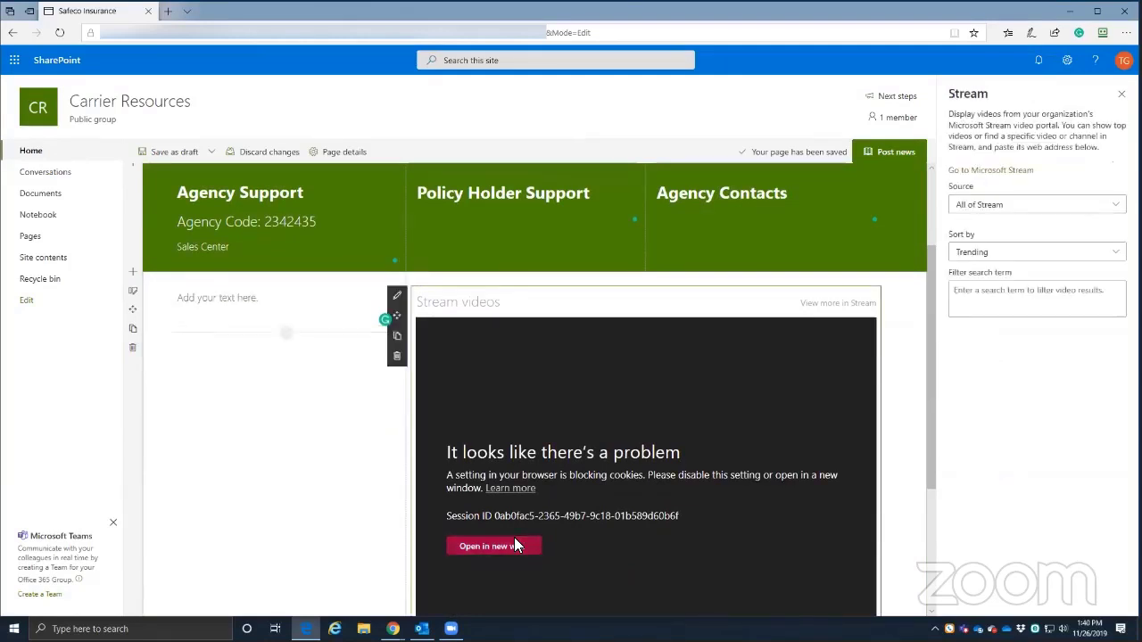
- Review the Source and Sort by choices, keeping All of Stream sorted by Trending
{"action": "left_click", "coordinate": [1014, 206]}
{"action": "left_click", "coordinate": [981, 224]}
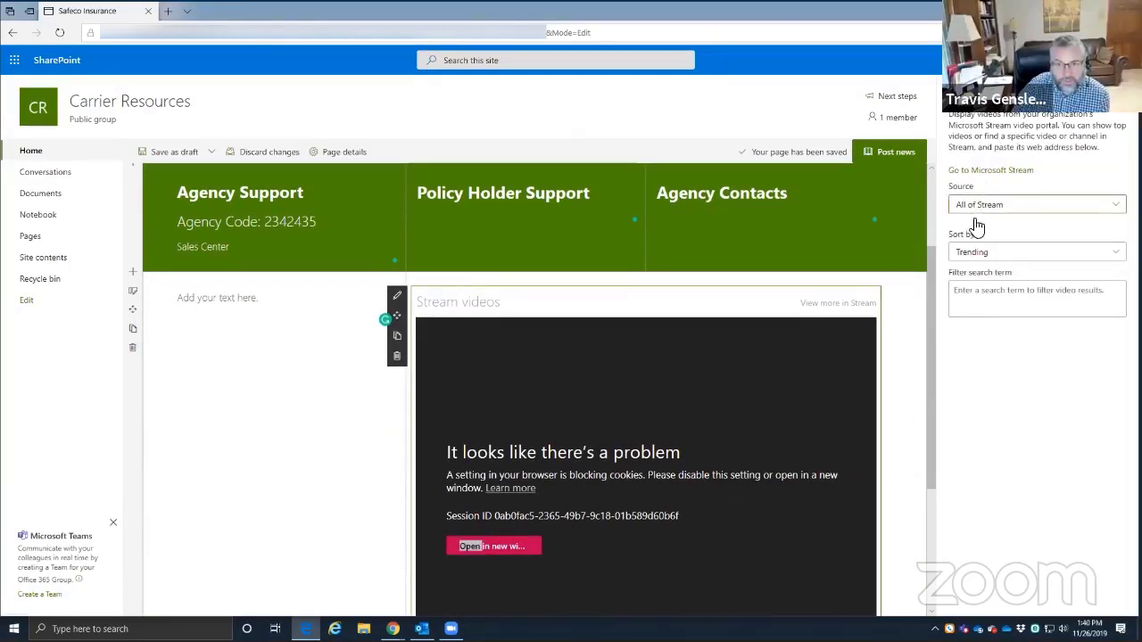
{"action": "left_click", "coordinate": [999, 206]}
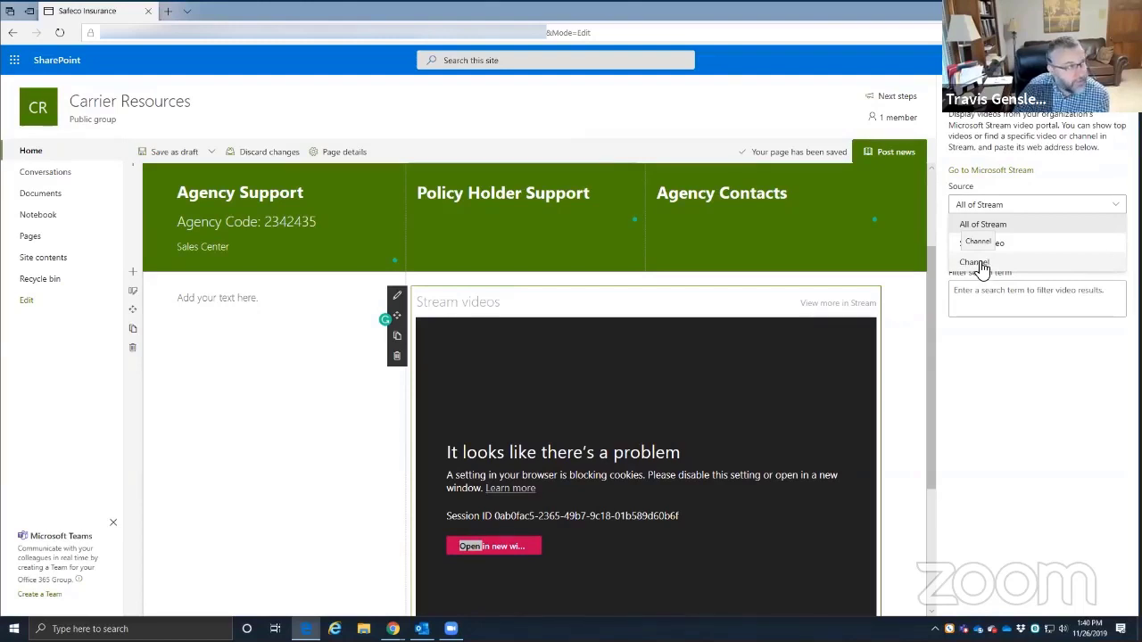
{"action": "left_click", "coordinate": [997, 385]}
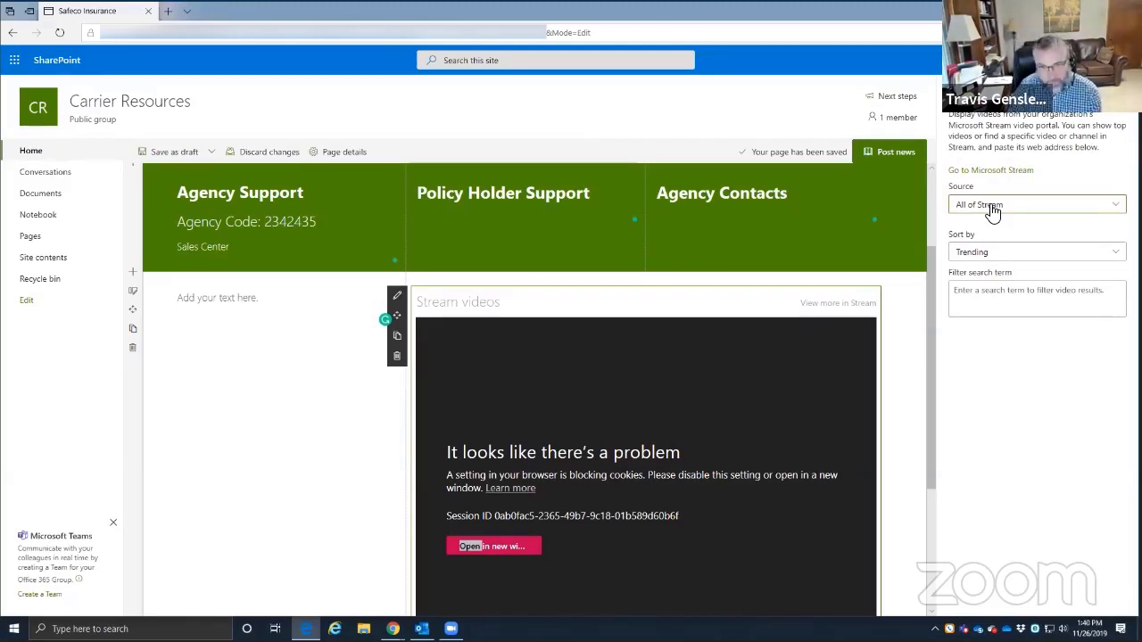
{"action": "left_click", "coordinate": [991, 211]}
{"action": "left_click", "coordinate": [972, 290]}
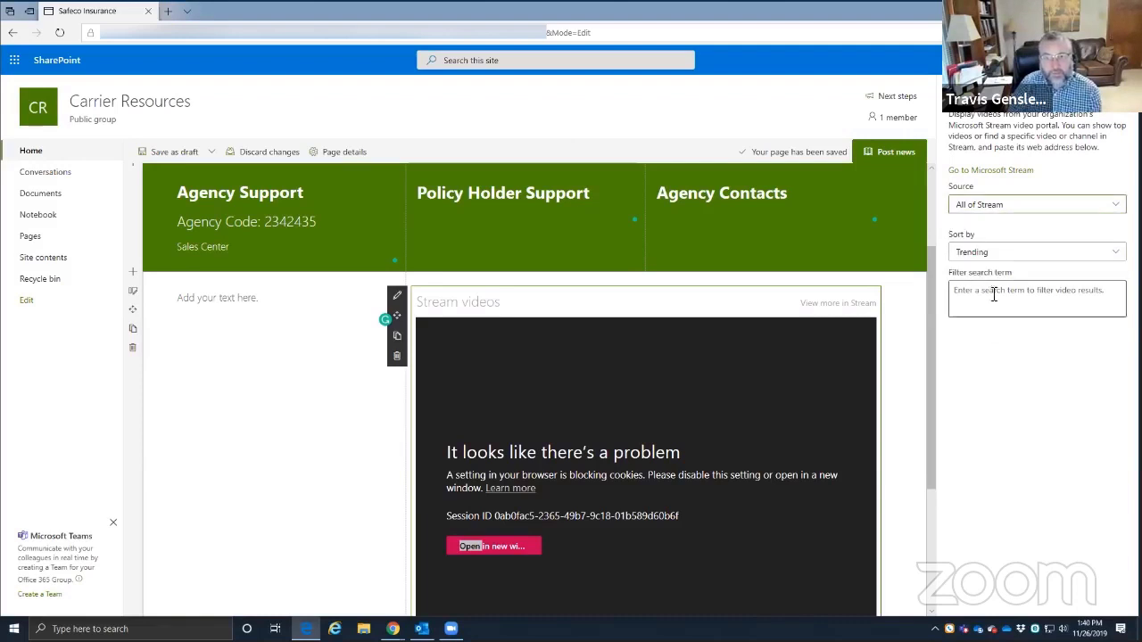
{"action": "left_click", "coordinate": [978, 214]}
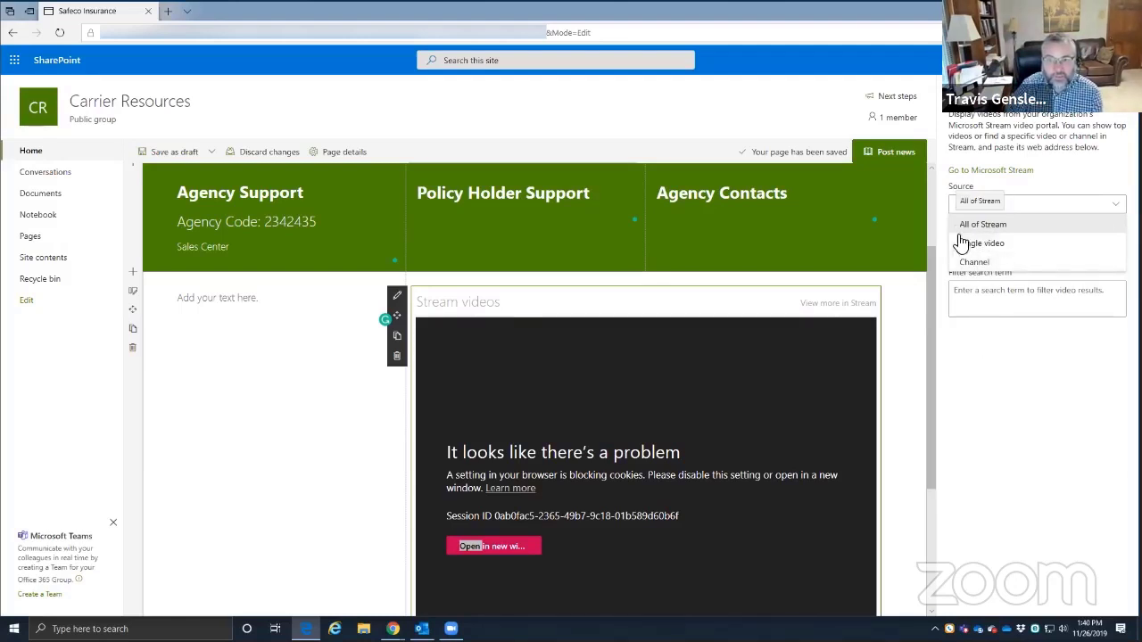
{"action": "left_click", "coordinate": [1022, 448]}
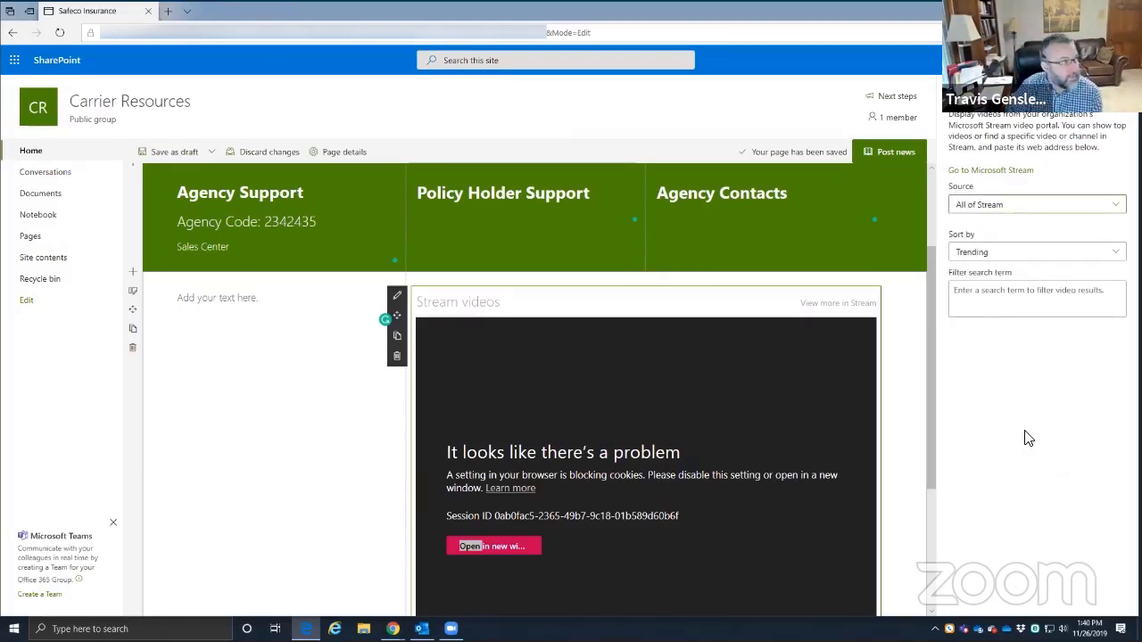
{"action": "left_click", "coordinate": [1001, 258]}
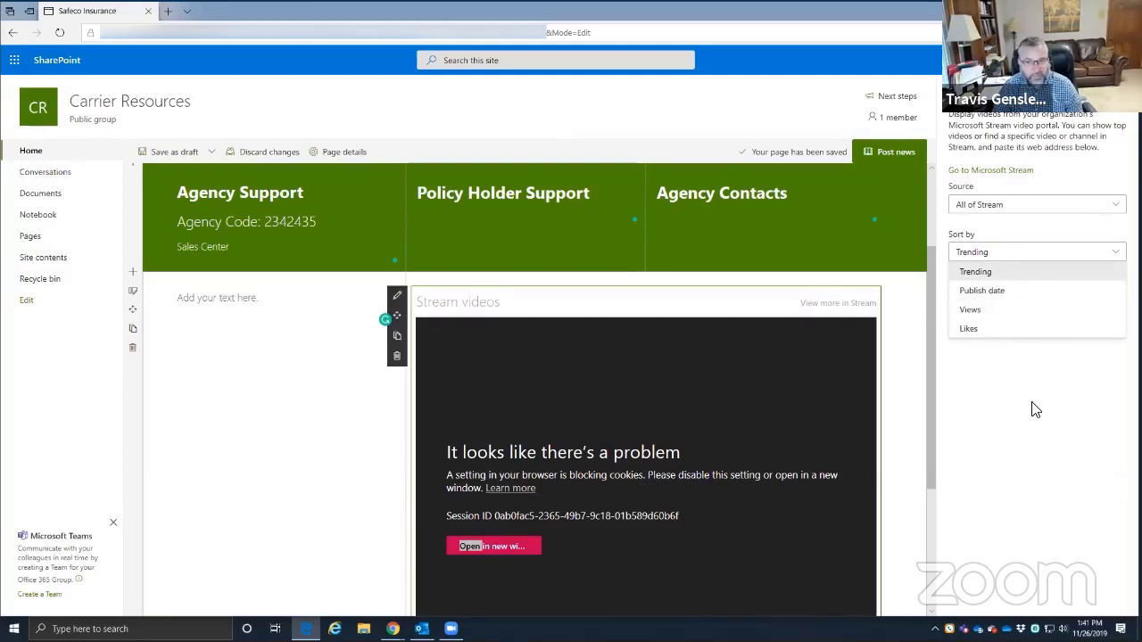
{"action": "left_click", "coordinate": [993, 270]}
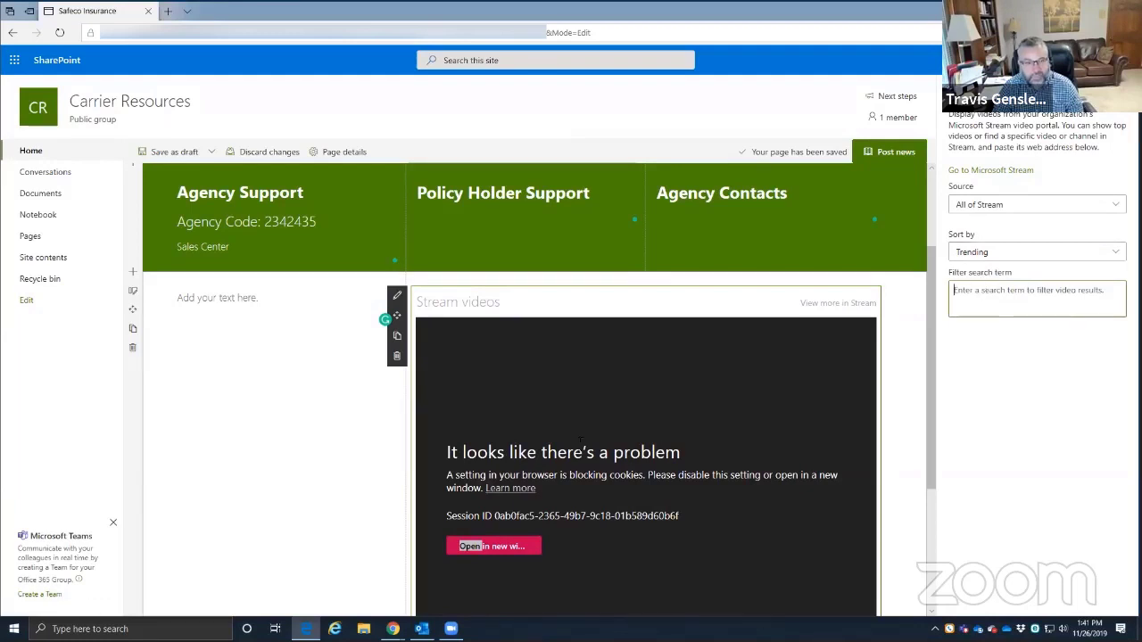
- Close the Stream settings and title the web part 'Safeco Channel'
{"action": "left_click", "coordinate": [1118, 88]}
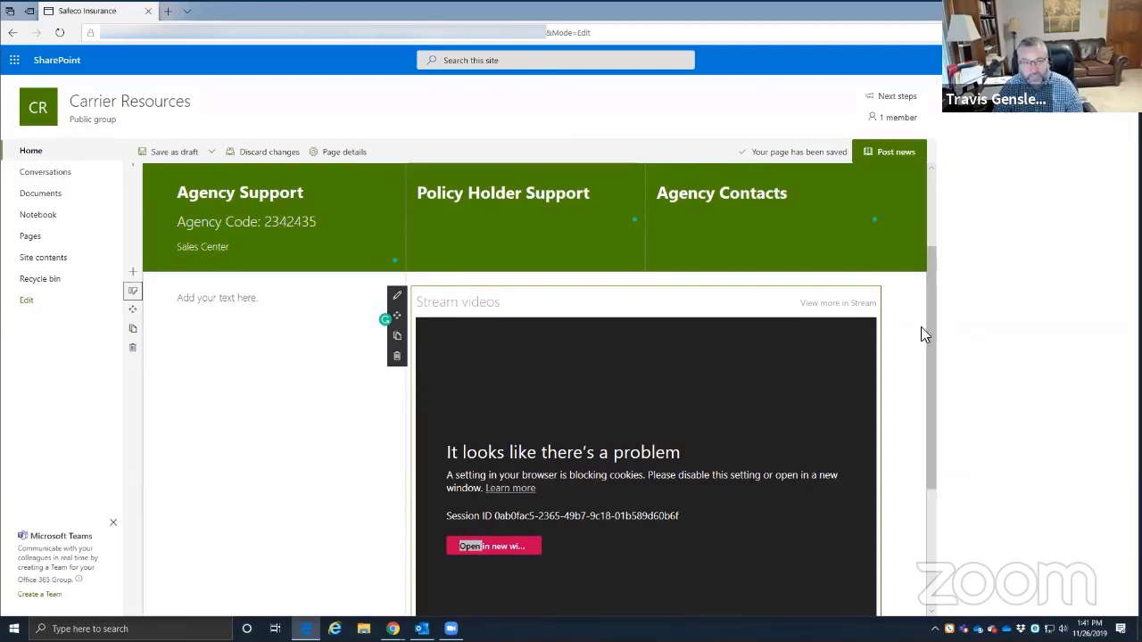
{"action": "scroll", "coordinate": [616, 410], "scroll_direction": "down", "scroll_amount": 3}
{"action": "scroll", "coordinate": [586, 461], "scroll_direction": "up", "scroll_amount": 2}
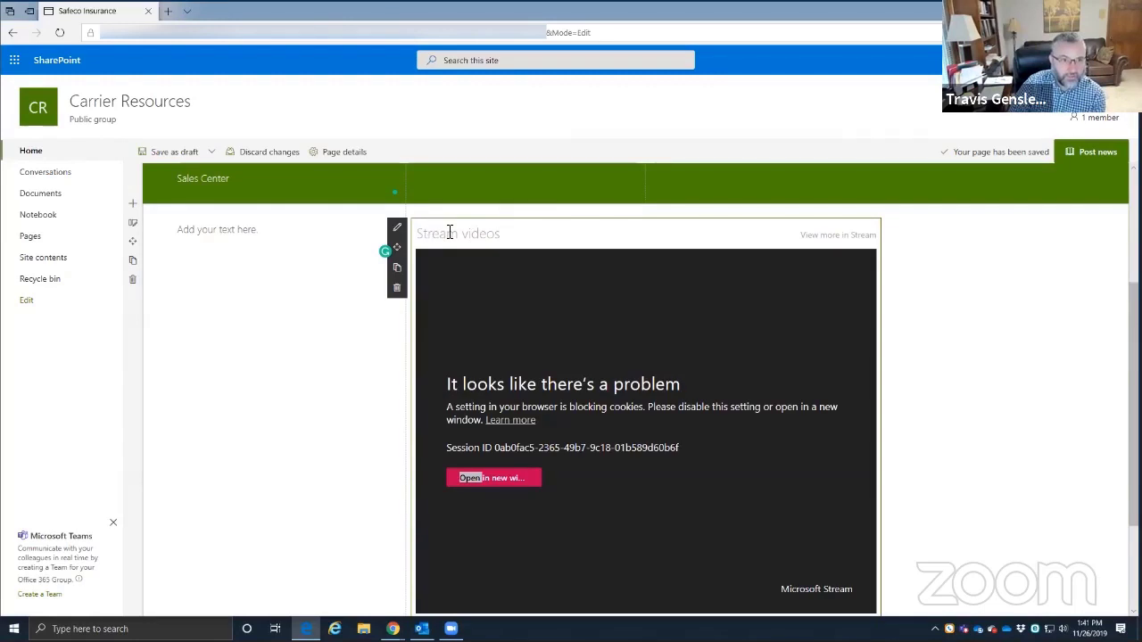
{"action": "left_click", "coordinate": [452, 227]}
{"action": "type", "text": "Safeco Channel"}
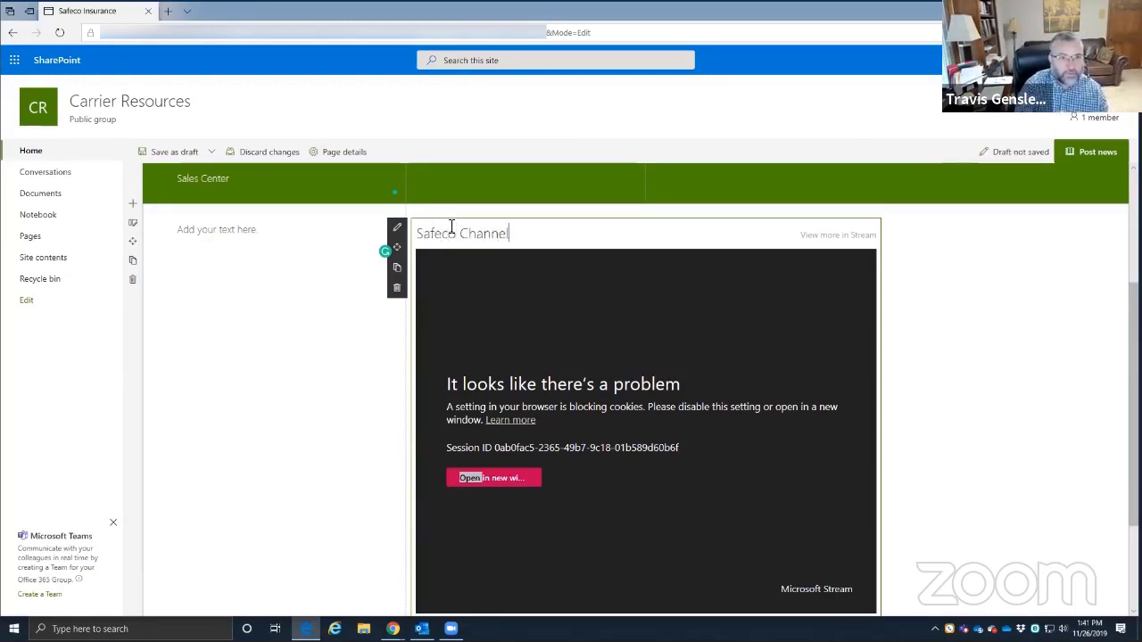
{"action": "scroll", "coordinate": [589, 214], "scroll_direction": "up", "scroll_amount": 3}
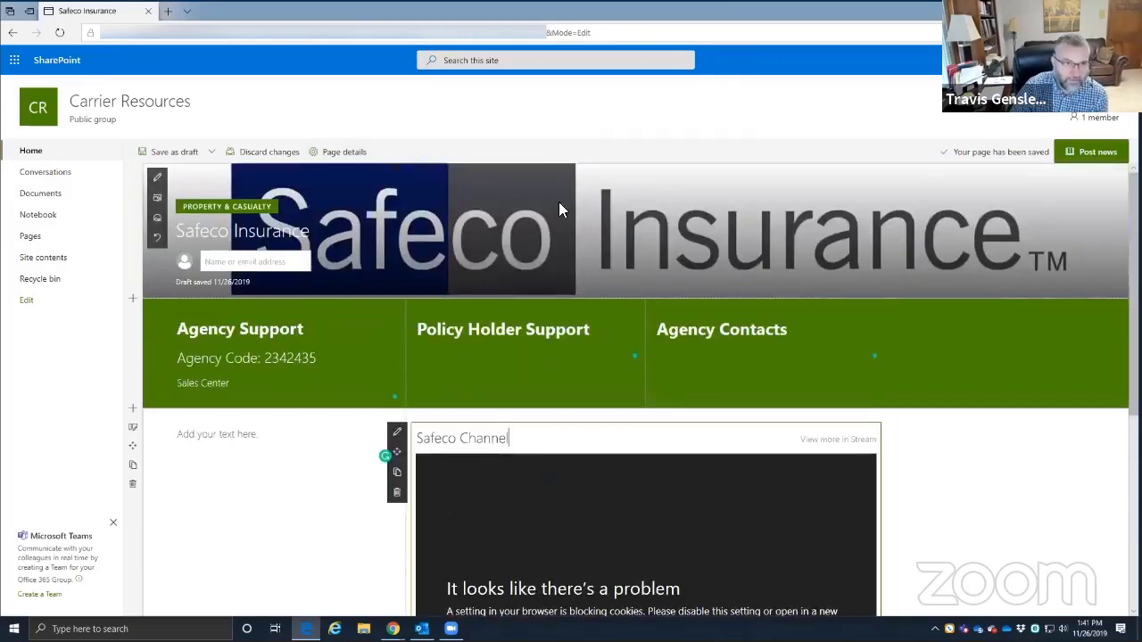
{"action": "scroll", "coordinate": [513, 246], "scroll_direction": "down", "scroll_amount": 2}
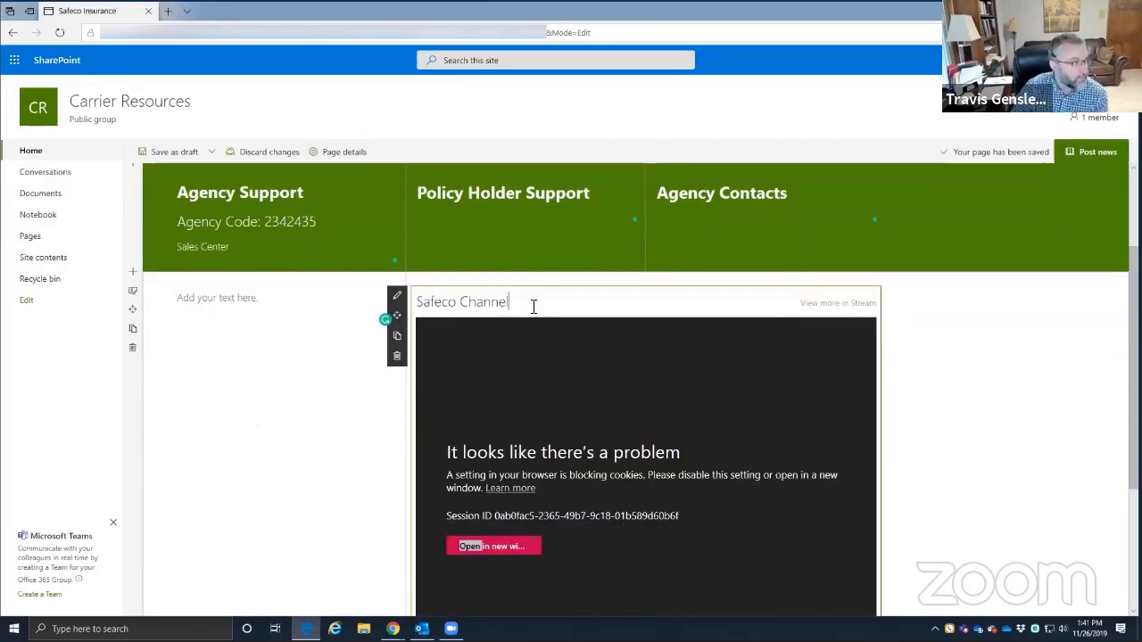
{"action": "scroll", "coordinate": [762, 386], "scroll_direction": "down", "scroll_amount": 1}
{"action": "scroll", "coordinate": [943, 330], "scroll_direction": "down", "scroll_amount": 3}
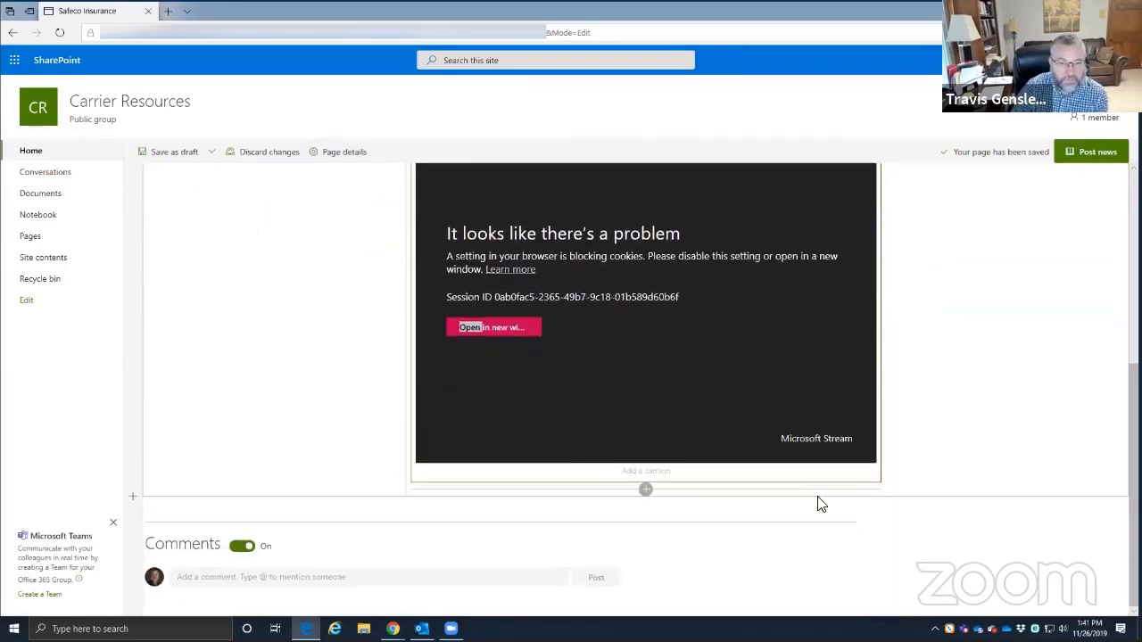
- Caption the video 'Homeowners Rating' and select the surrounding section
{"action": "left_click", "coordinate": [635, 475]}
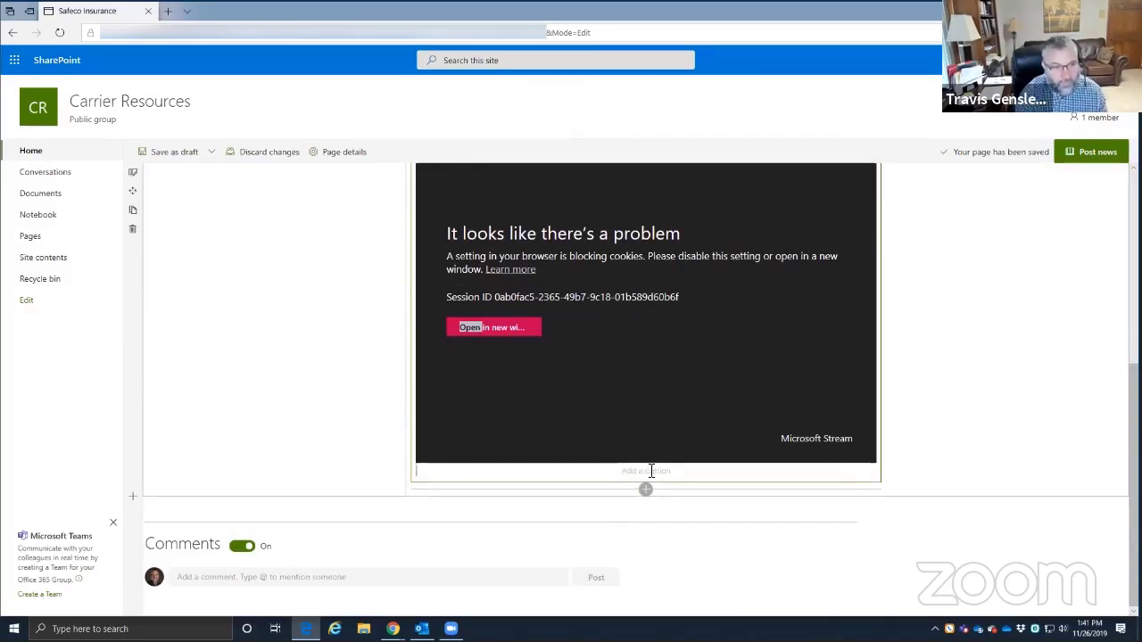
{"action": "type", "text": "Homeowners"}
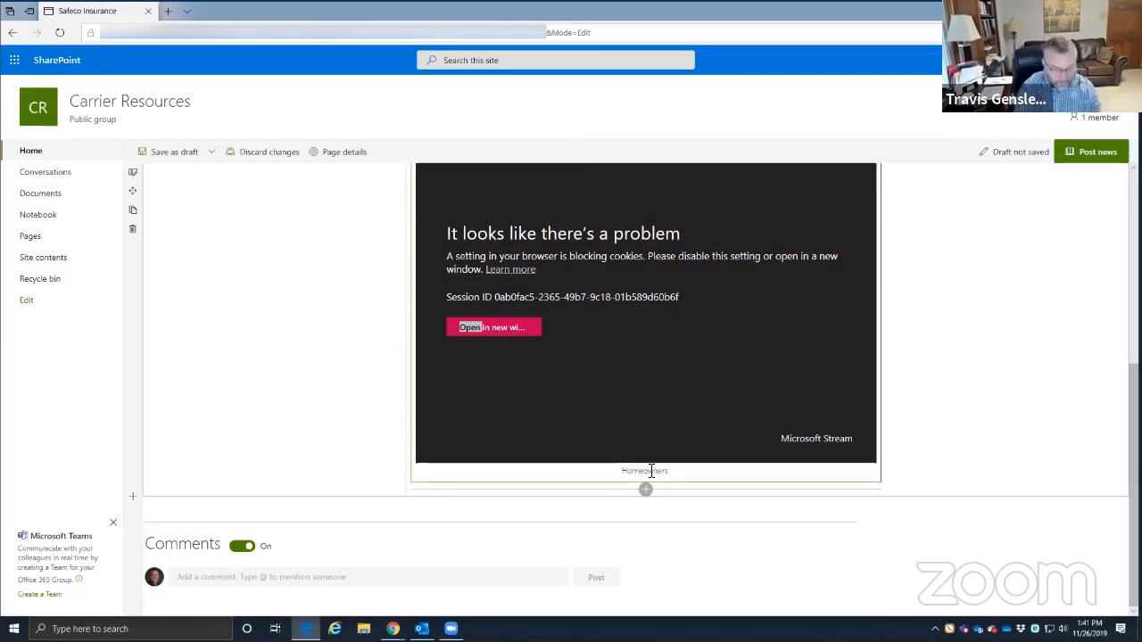
{"action": "type", "text": " Rating"}
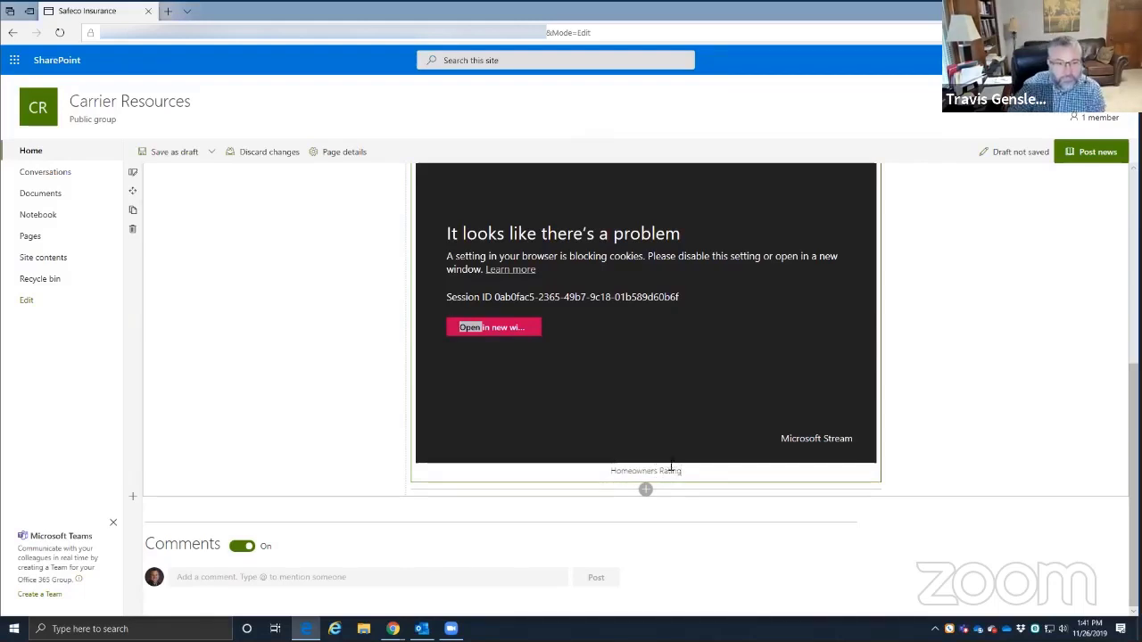
{"action": "left_click", "coordinate": [979, 390]}
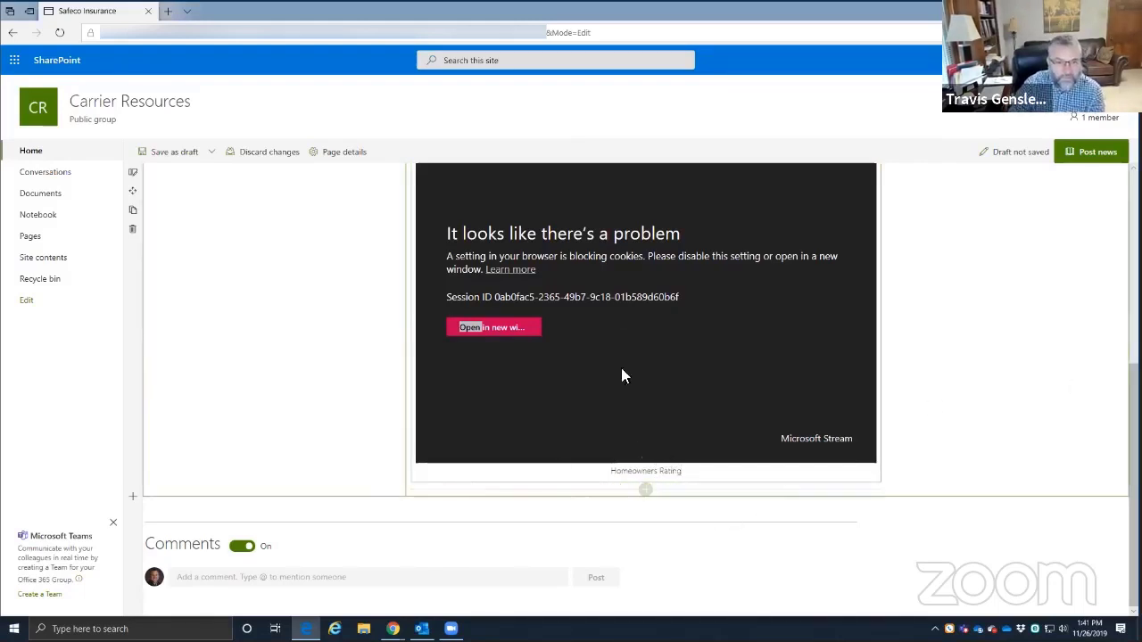
- Add a second Stream web part below the video with its source set to Channel
{"action": "left_click", "coordinate": [645, 488]}
{"action": "scroll", "coordinate": [665, 410], "scroll_direction": "down", "scroll_amount": 6}
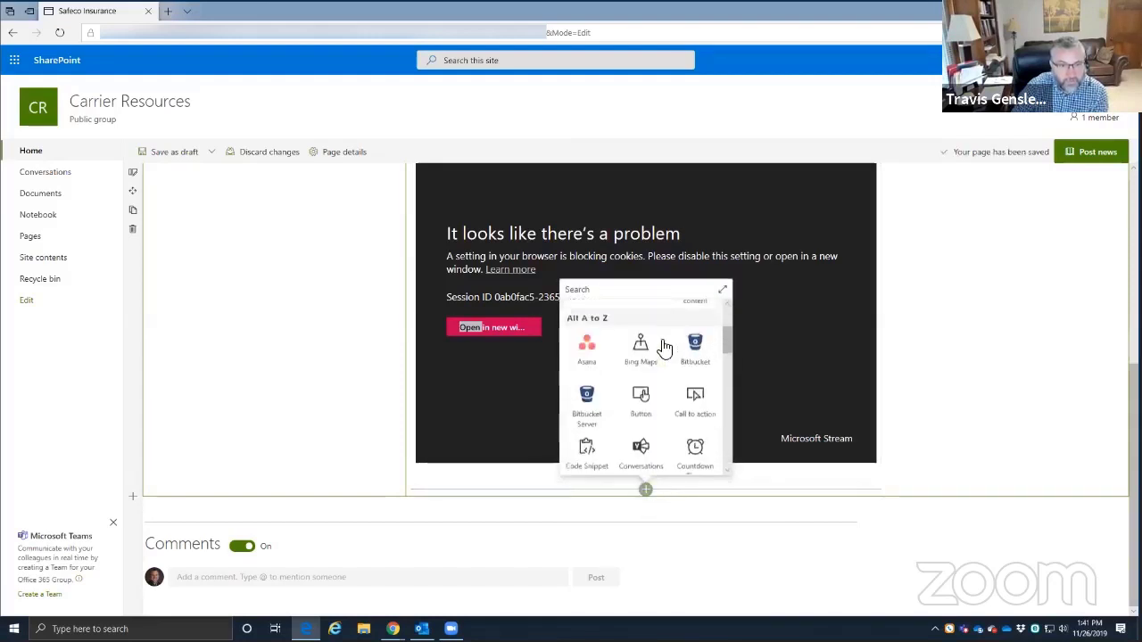
{"action": "scroll", "coordinate": [668, 410], "scroll_direction": "down", "scroll_amount": 8}
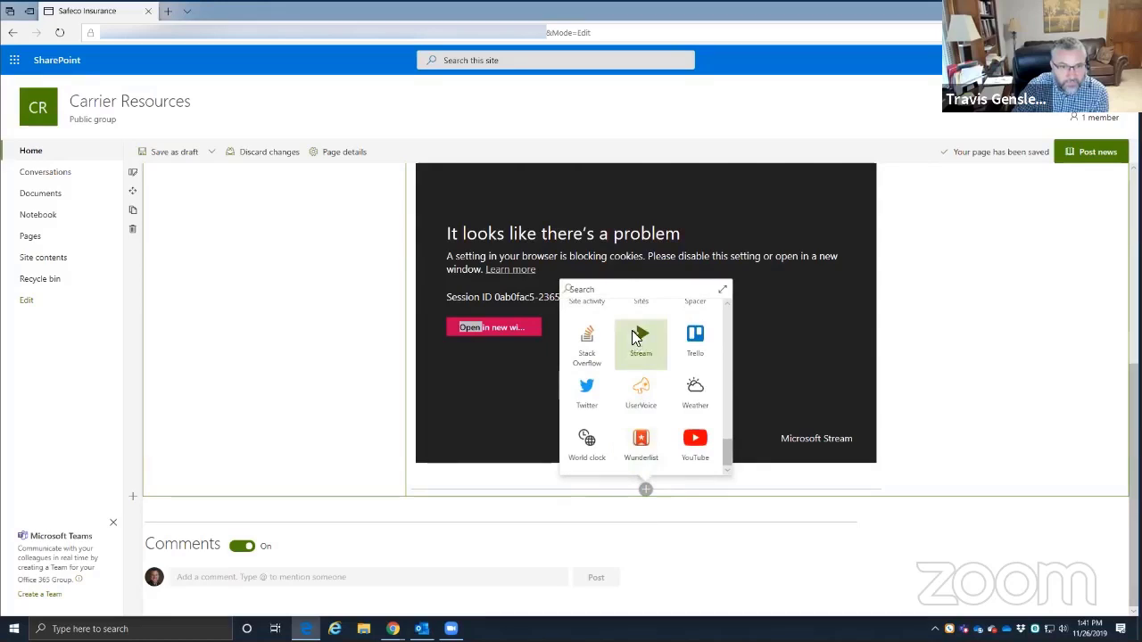
{"action": "left_click", "coordinate": [639, 339]}
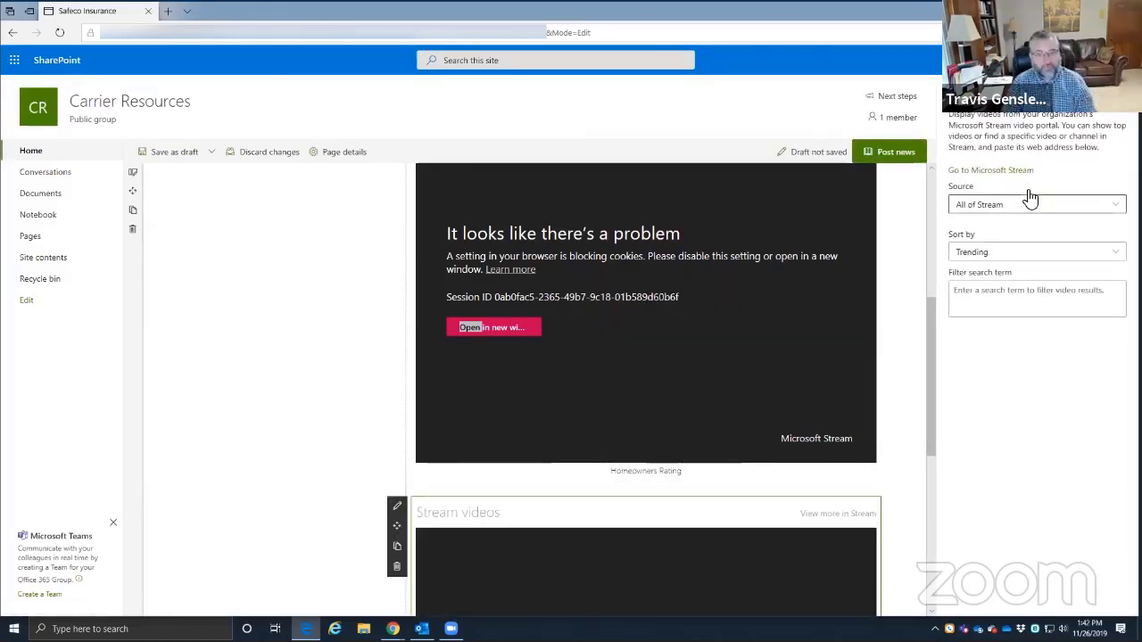
{"action": "left_click", "coordinate": [1011, 211]}
{"action": "left_click", "coordinate": [973, 262]}
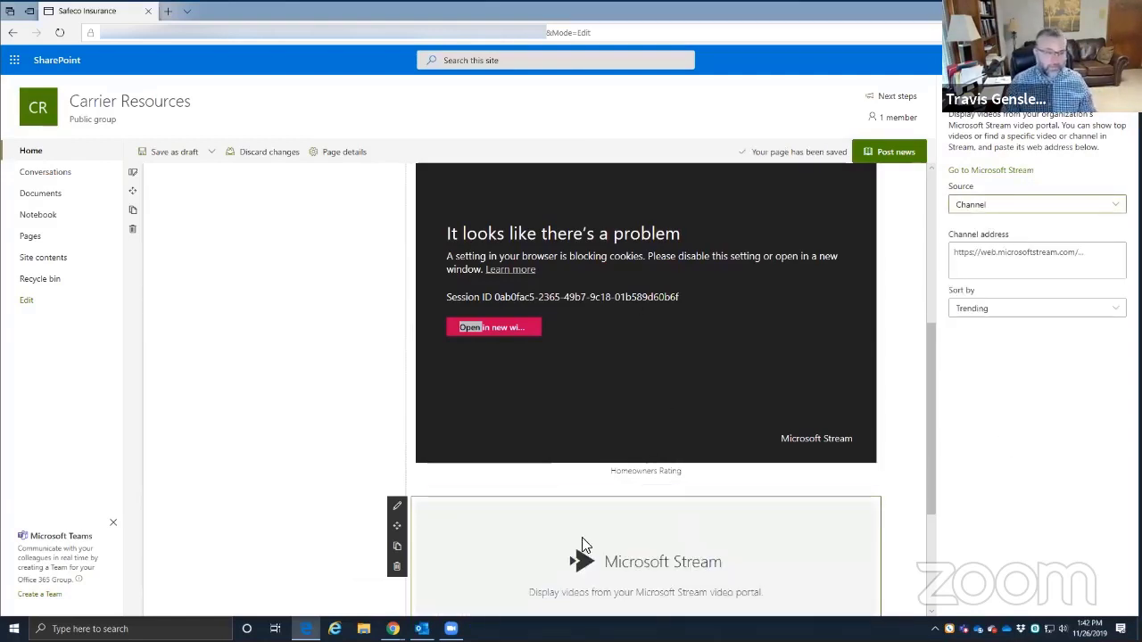
{"action": "scroll", "coordinate": [670, 395], "scroll_direction": "up", "scroll_amount": 2}
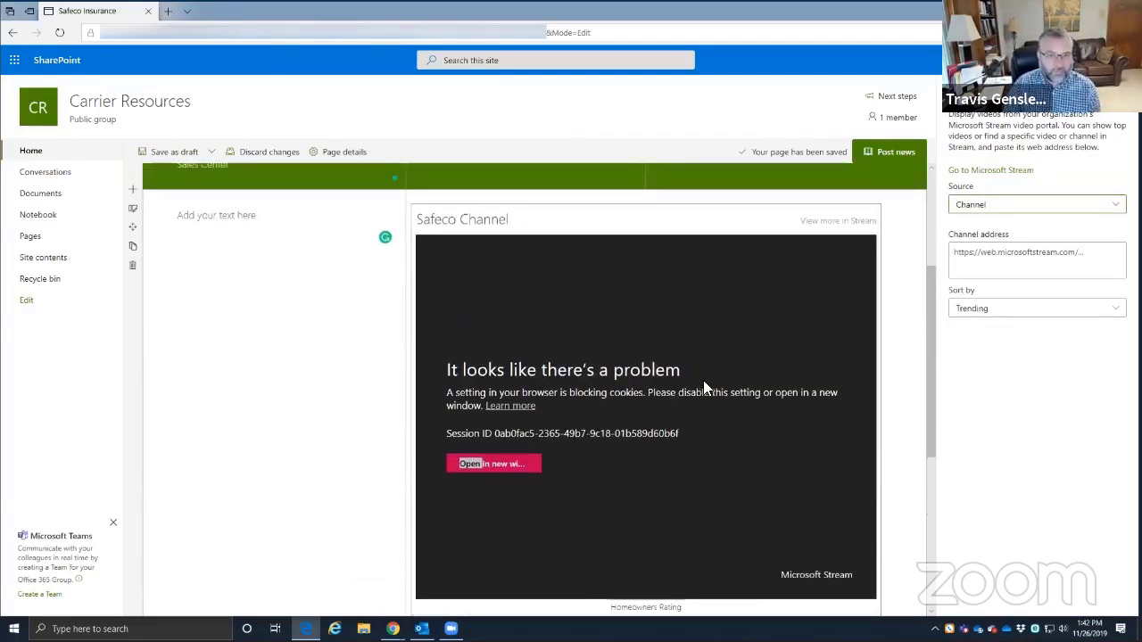
{"action": "scroll", "coordinate": [703, 384], "scroll_direction": "down", "scroll_amount": 4}
{"action": "scroll", "coordinate": [693, 415], "scroll_direction": "up", "scroll_amount": 5}
{"action": "scroll", "coordinate": [842, 416], "scroll_direction": "up", "scroll_amount": 2}
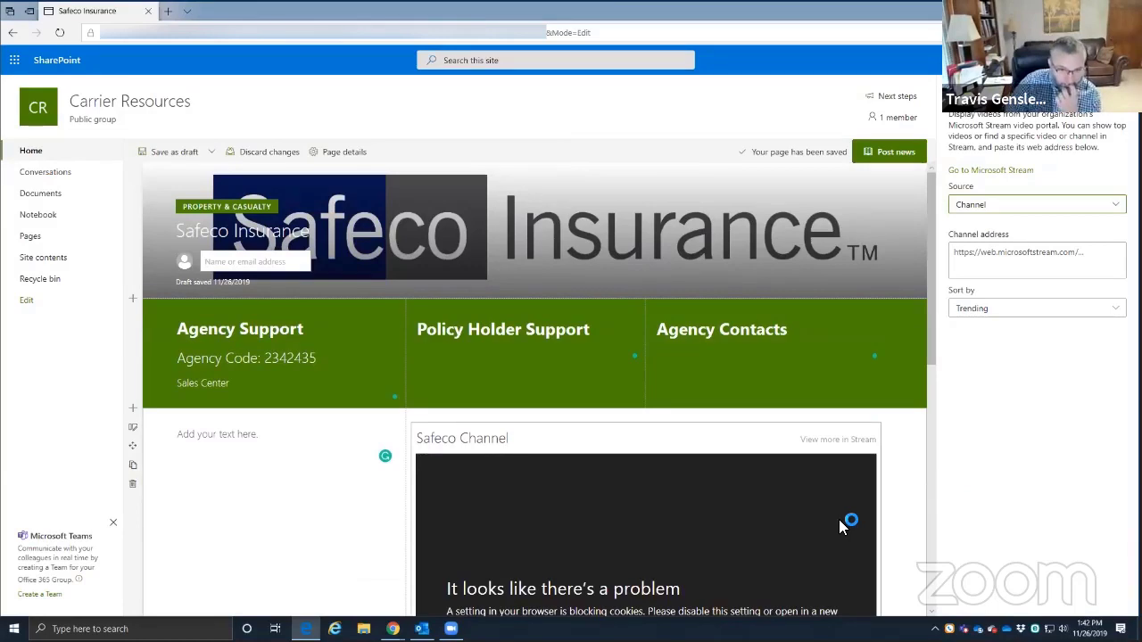
{"action": "scroll", "coordinate": [867, 514], "scroll_direction": "down", "scroll_amount": 8}
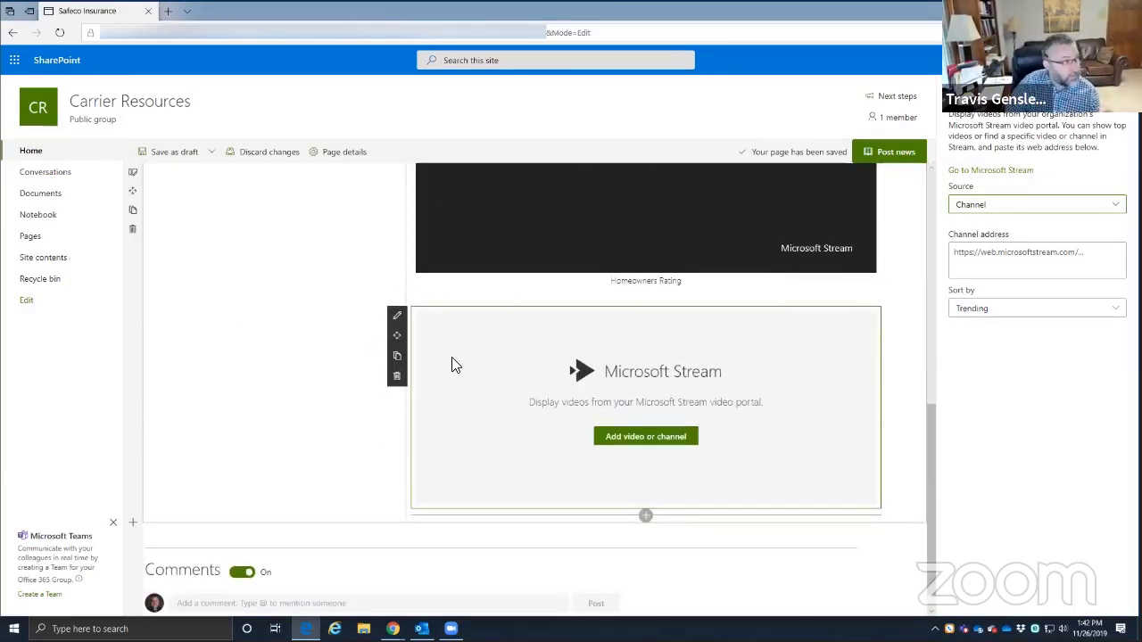
- Delete the extra empty Stream web part and select the section to show its layout options
{"action": "left_click", "coordinate": [398, 380]}
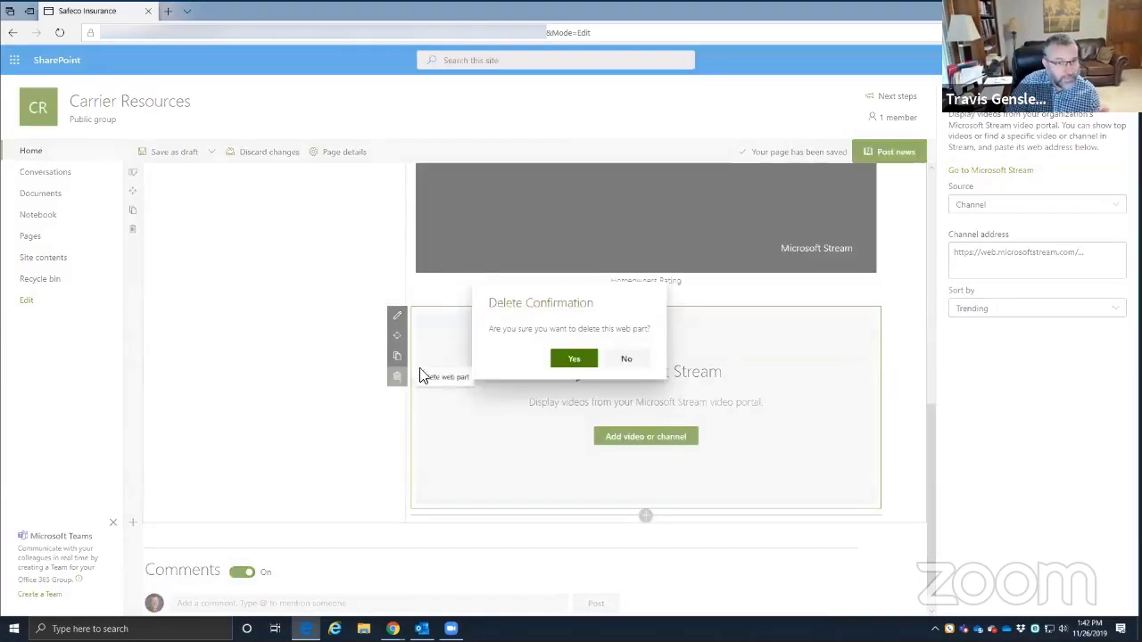
{"action": "left_click", "coordinate": [574, 358]}
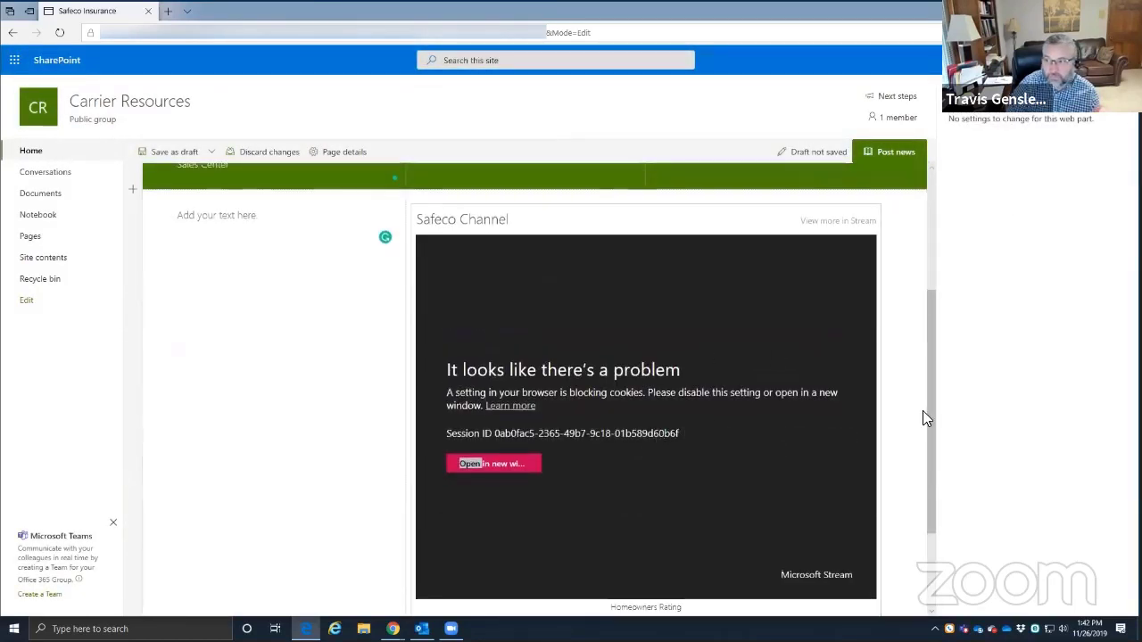
{"action": "key", "text": "alt+Tab"}
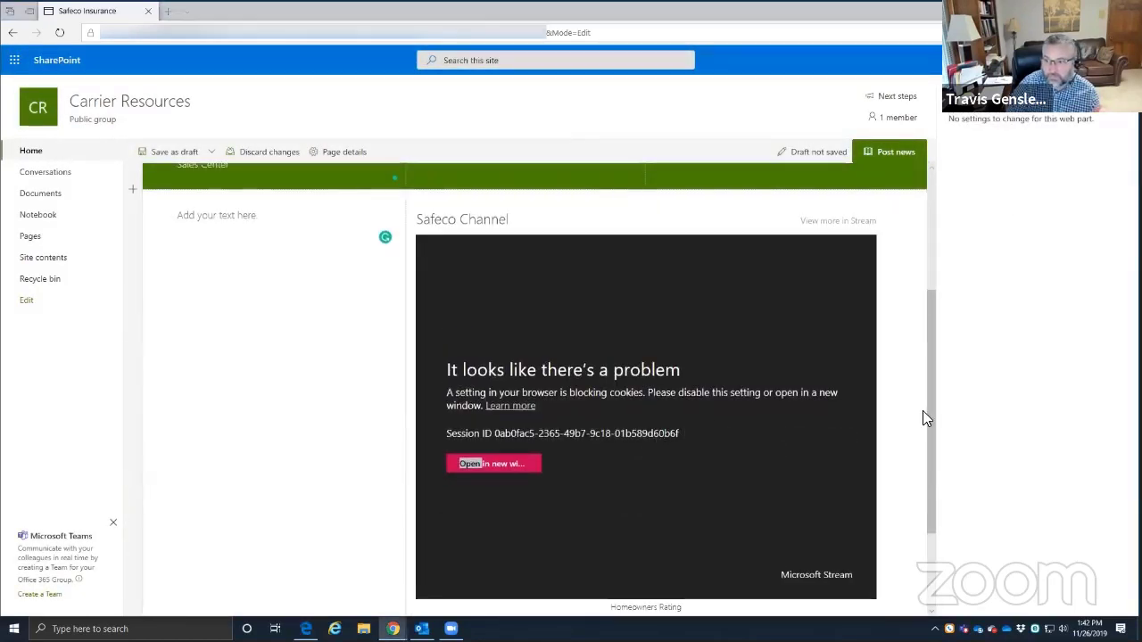
{"action": "left_click", "coordinate": [607, 451]}
{"action": "left_click", "coordinate": [235, 298]}
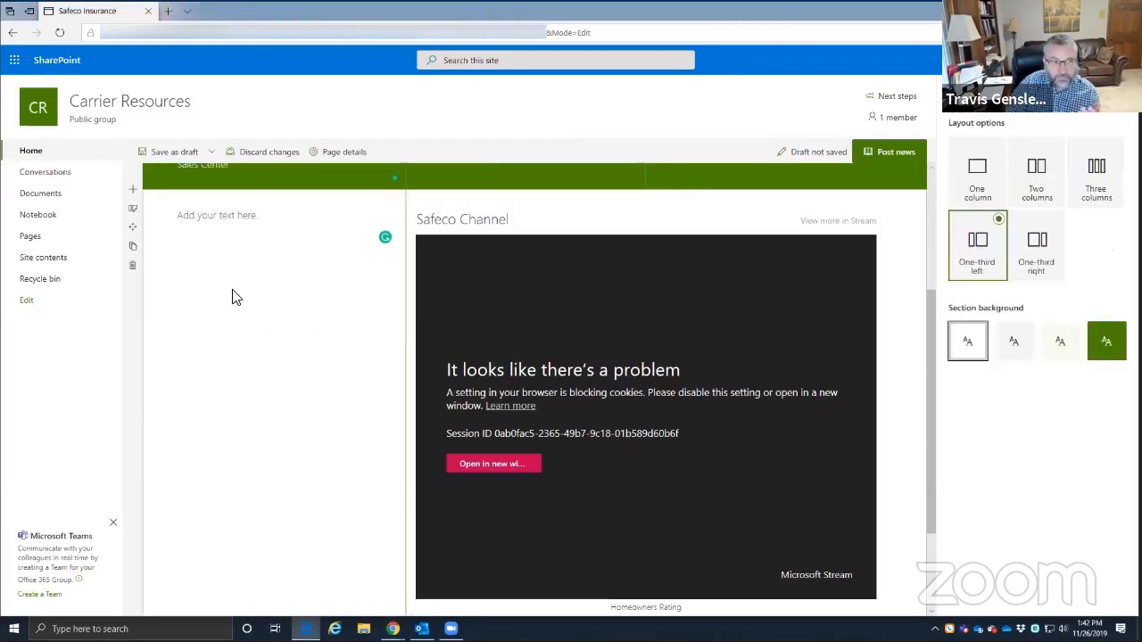
{"action": "scroll", "coordinate": [236, 294], "scroll_direction": "up", "scroll_amount": 4}
{"action": "scroll", "coordinate": [270, 301], "scroll_direction": "down", "scroll_amount": 6}
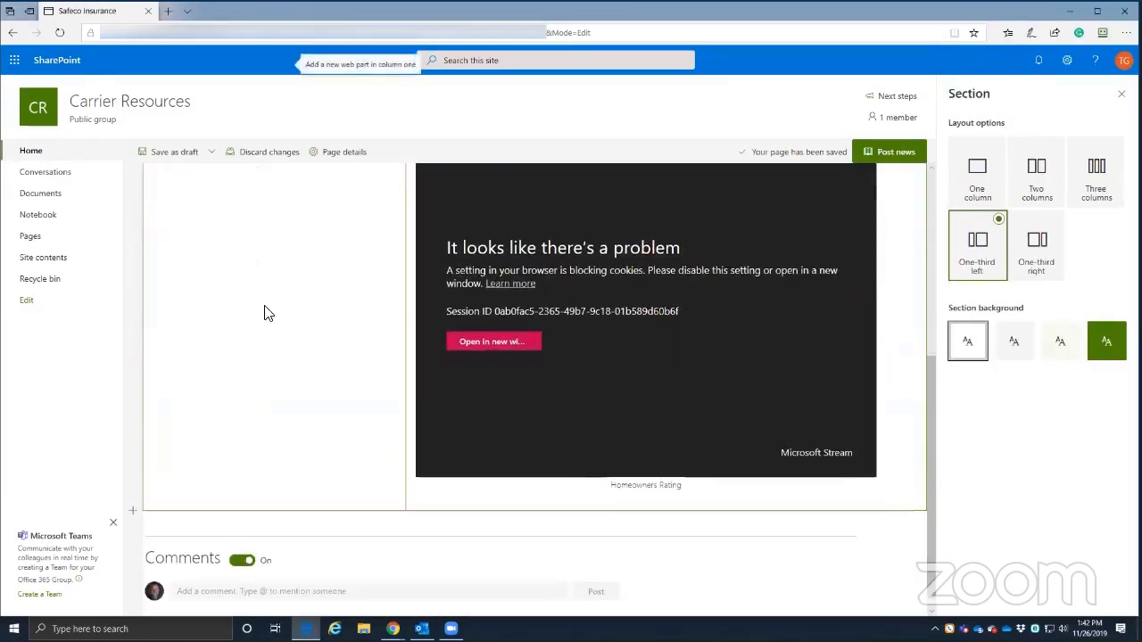
{"action": "scroll", "coordinate": [250, 391], "scroll_direction": "up", "scroll_amount": 3}
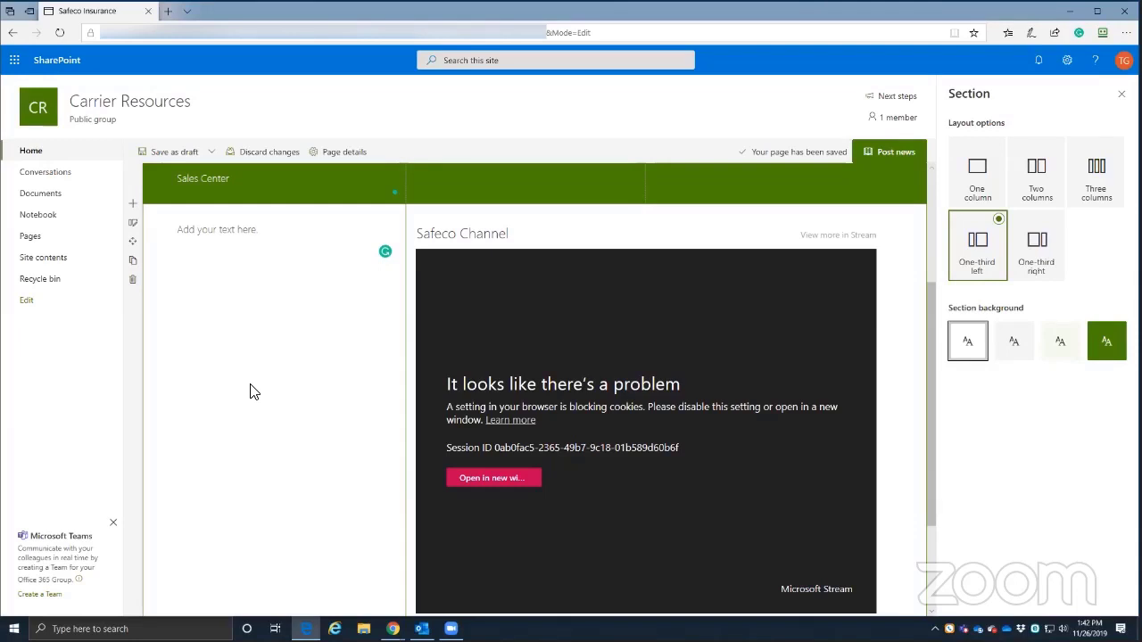
- Open the Safeco Channel video in a separate Microsoft Stream window
{"action": "left_click", "coordinate": [214, 232]}
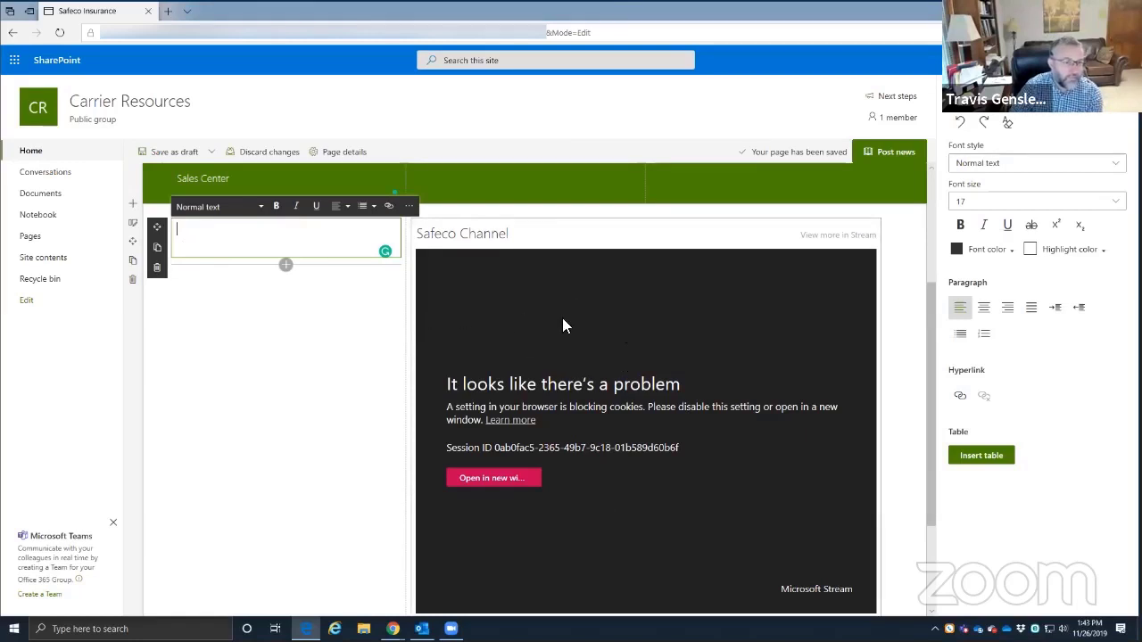
{"action": "left_click", "coordinate": [1008, 164]}
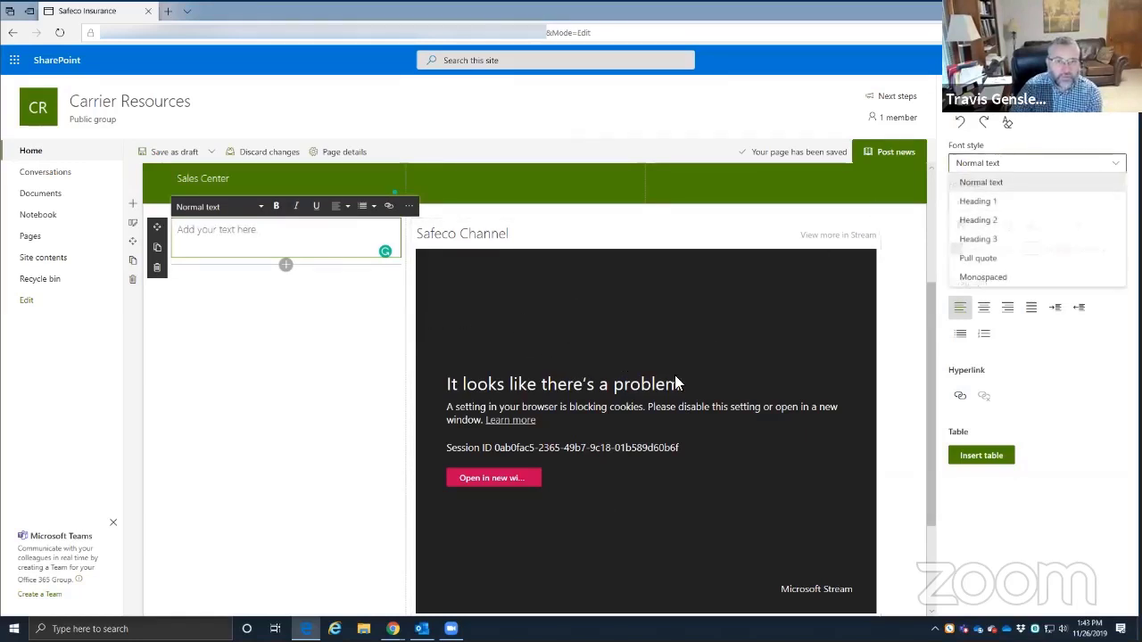
{"action": "left_click", "coordinate": [491, 483]}
{"action": "left_click", "coordinate": [490, 480]}
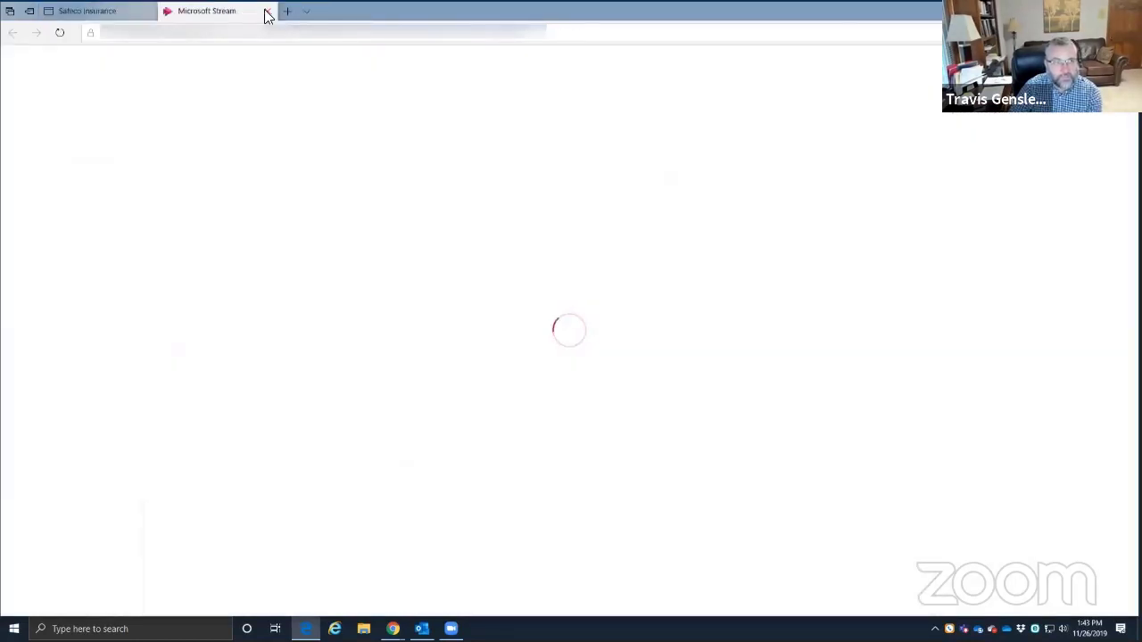
- Back on the Safeco Insurance page, switch the Stream web part's source to Single video
{"action": "left_click", "coordinate": [110, 11]}
{"action": "left_click", "coordinate": [1016, 207]}
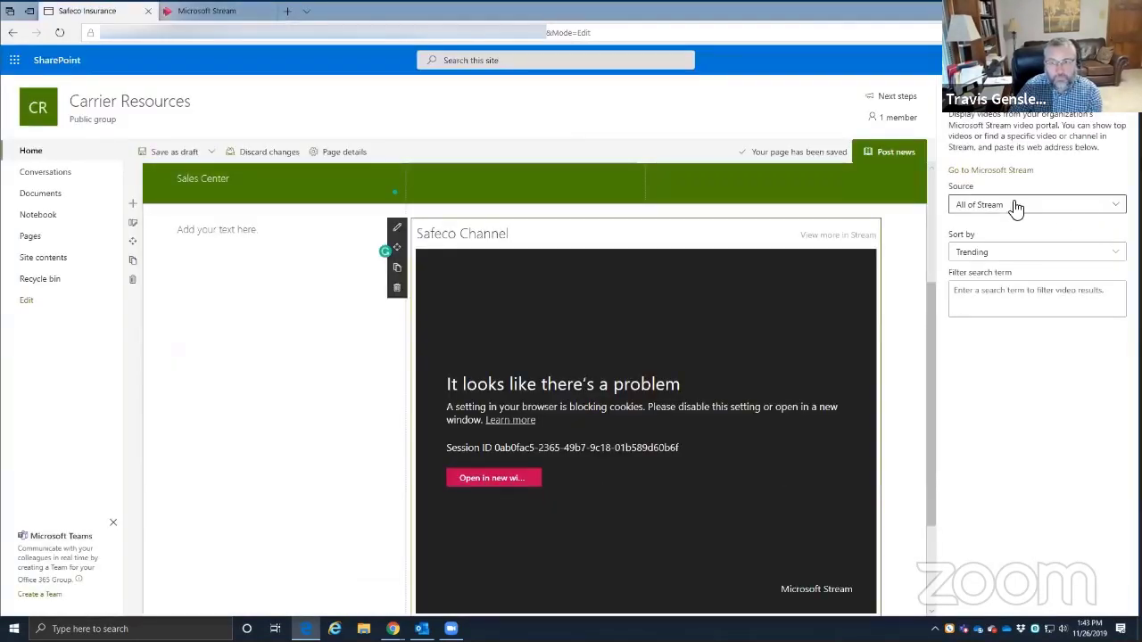
{"action": "left_click", "coordinate": [981, 244]}
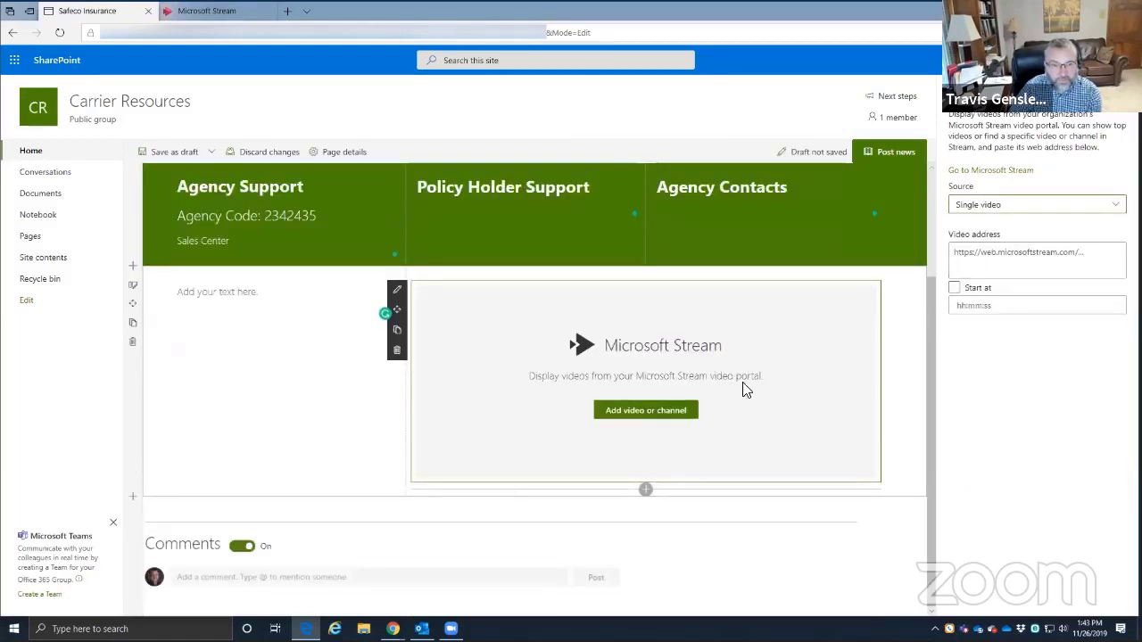
{"action": "left_click", "coordinate": [217, 298]}
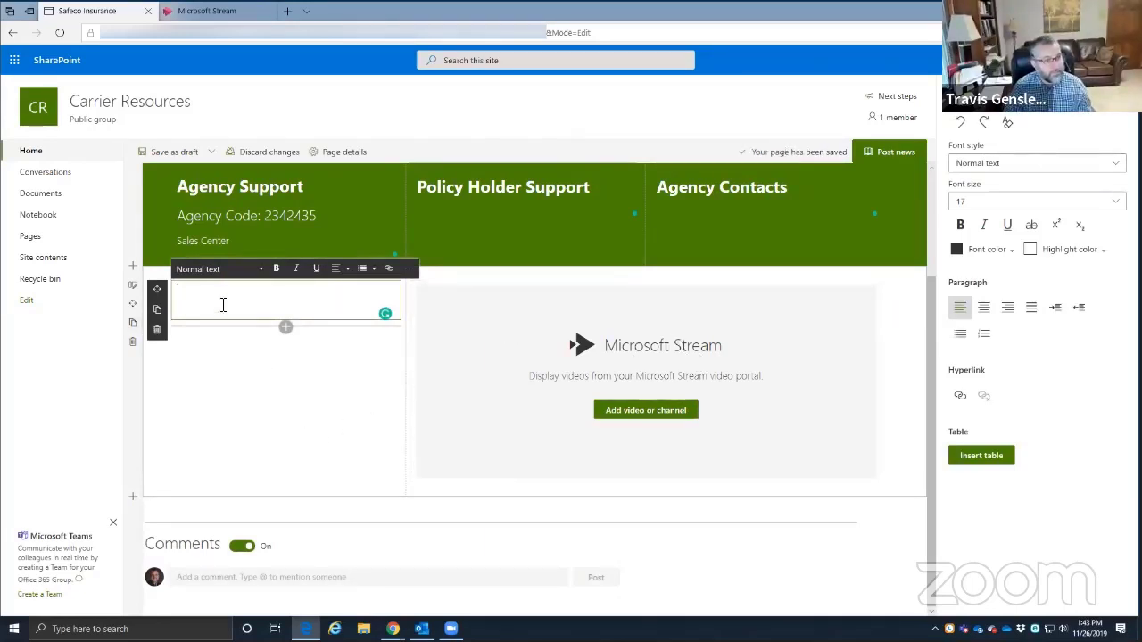
- Format the left text box as a Numbered list and type '-' as the first entry
{"action": "left_click", "coordinate": [362, 267]}
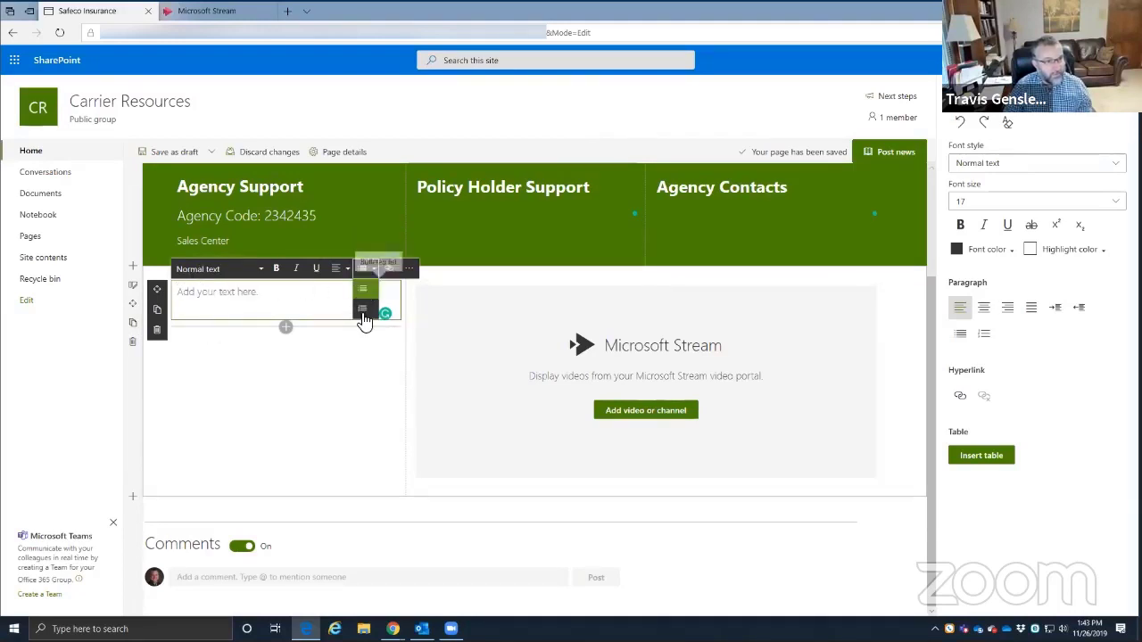
{"action": "left_click", "coordinate": [364, 309]}
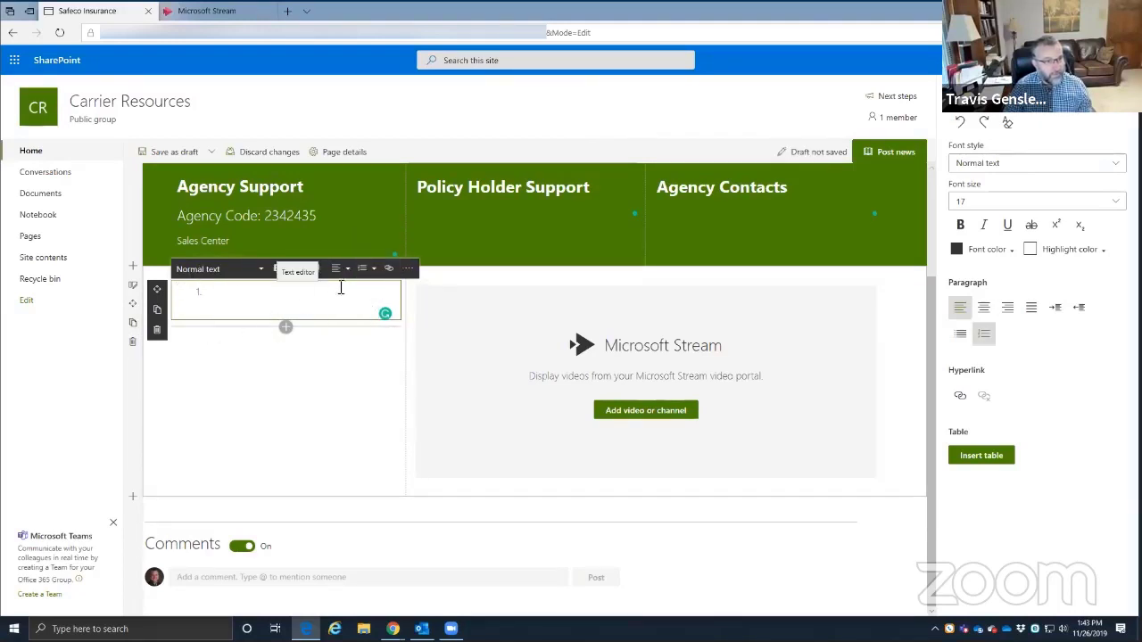
{"action": "left_click", "coordinate": [361, 268]}
{"action": "left_click", "coordinate": [366, 289]}
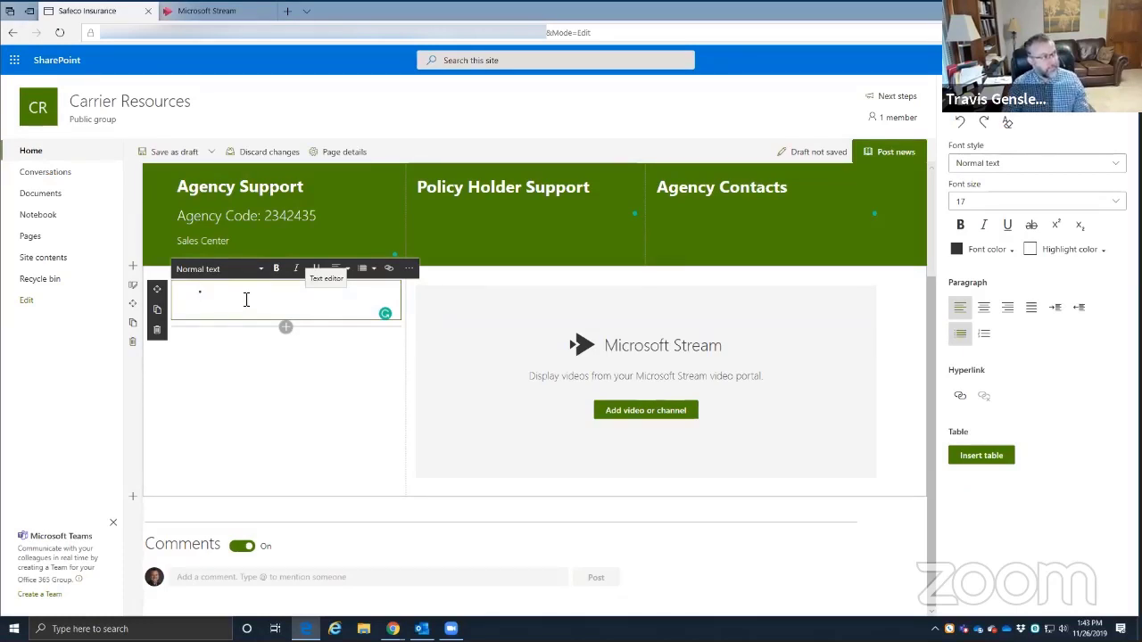
{"action": "left_click", "coordinate": [369, 271]}
{"action": "left_click", "coordinate": [363, 310]}
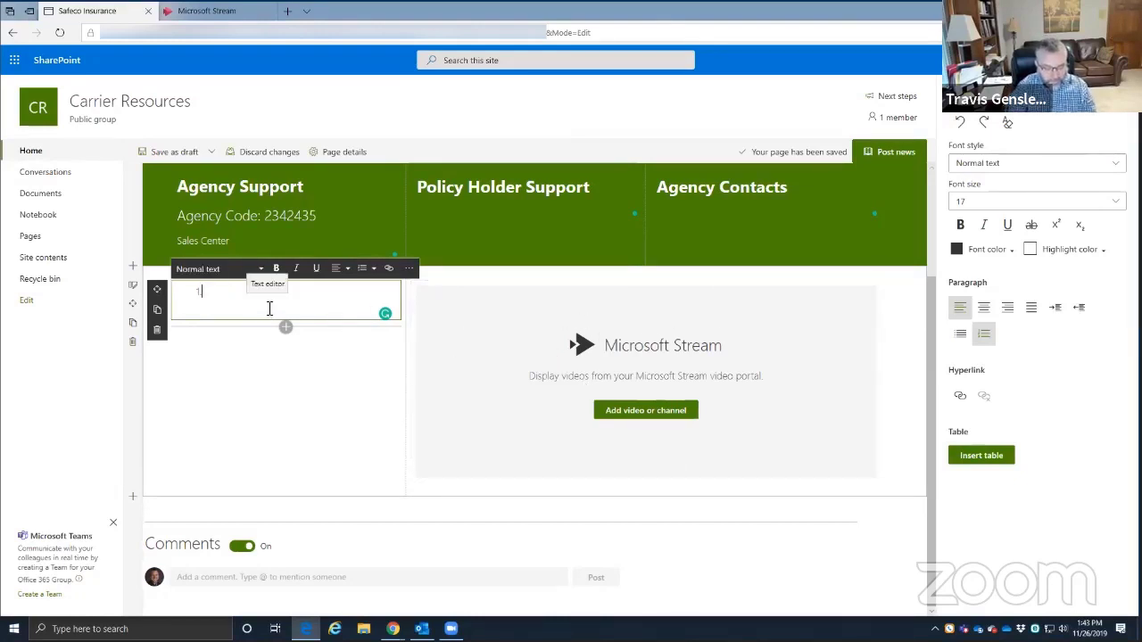
{"action": "type", "text": "-1:30"}
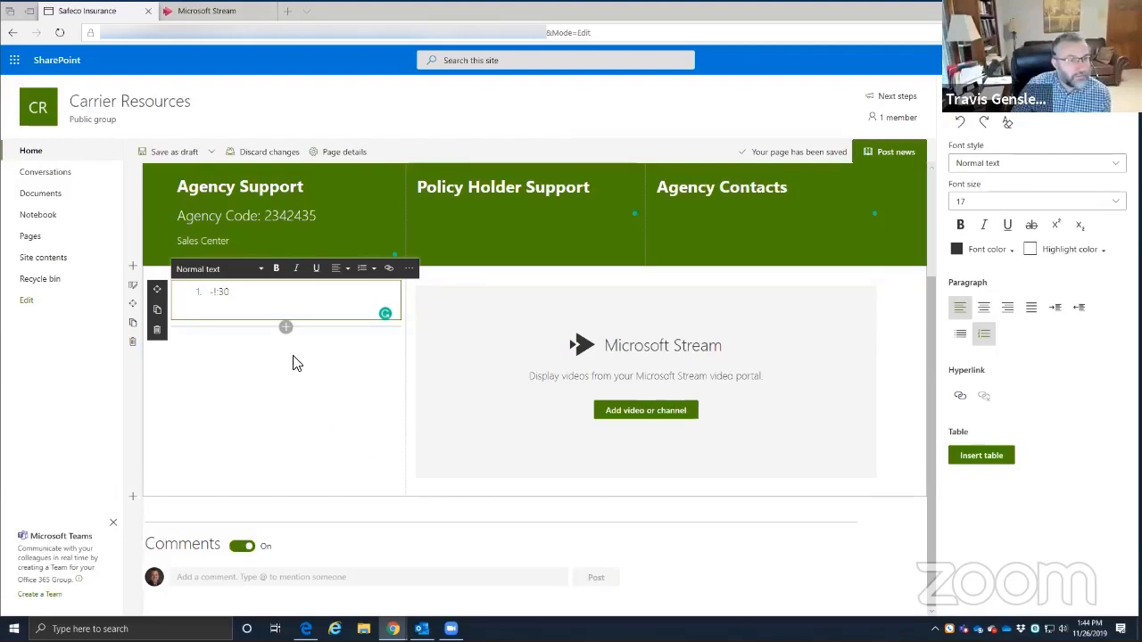
- Add a File viewer web part to the right column below the Stream placeholder
{"action": "left_click", "coordinate": [285, 328]}
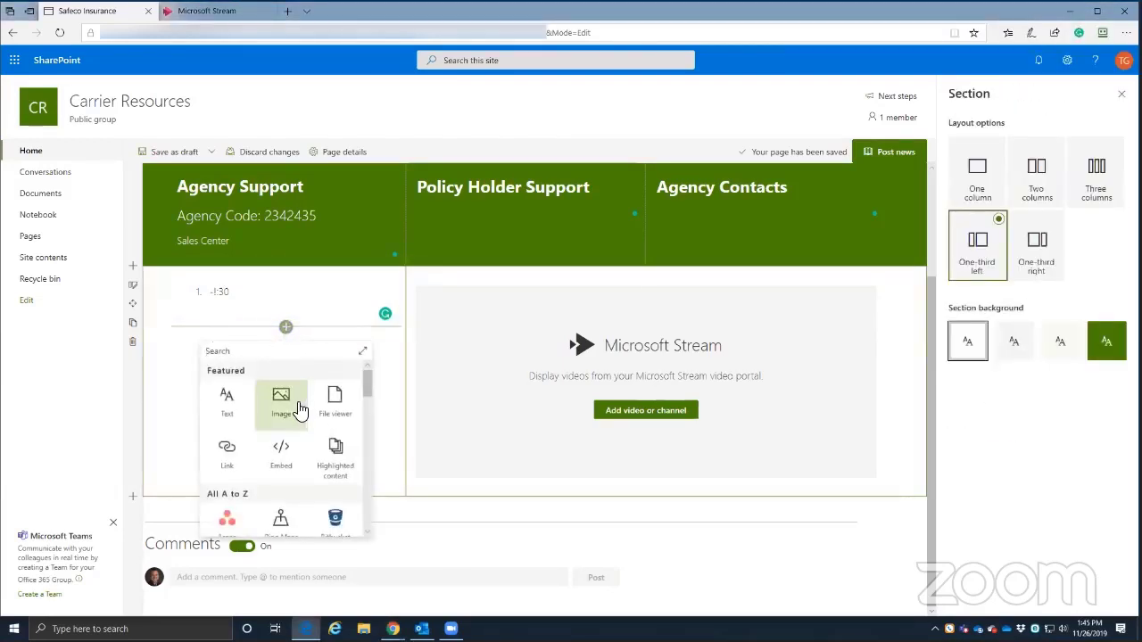
{"action": "left_click", "coordinate": [645, 488]}
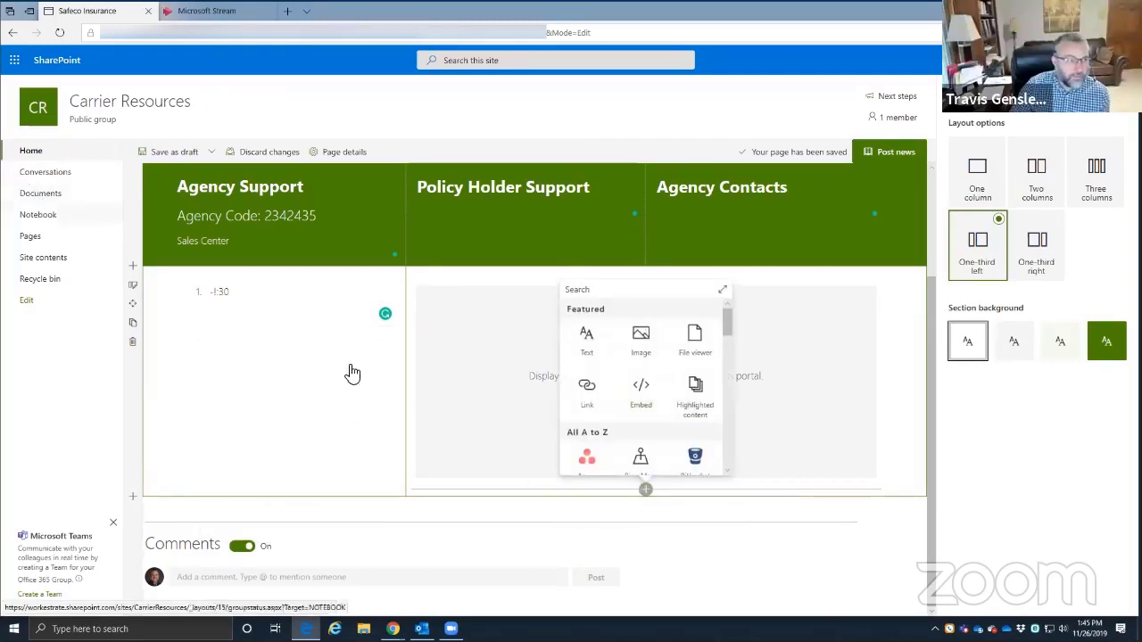
{"action": "left_click", "coordinate": [645, 491]}
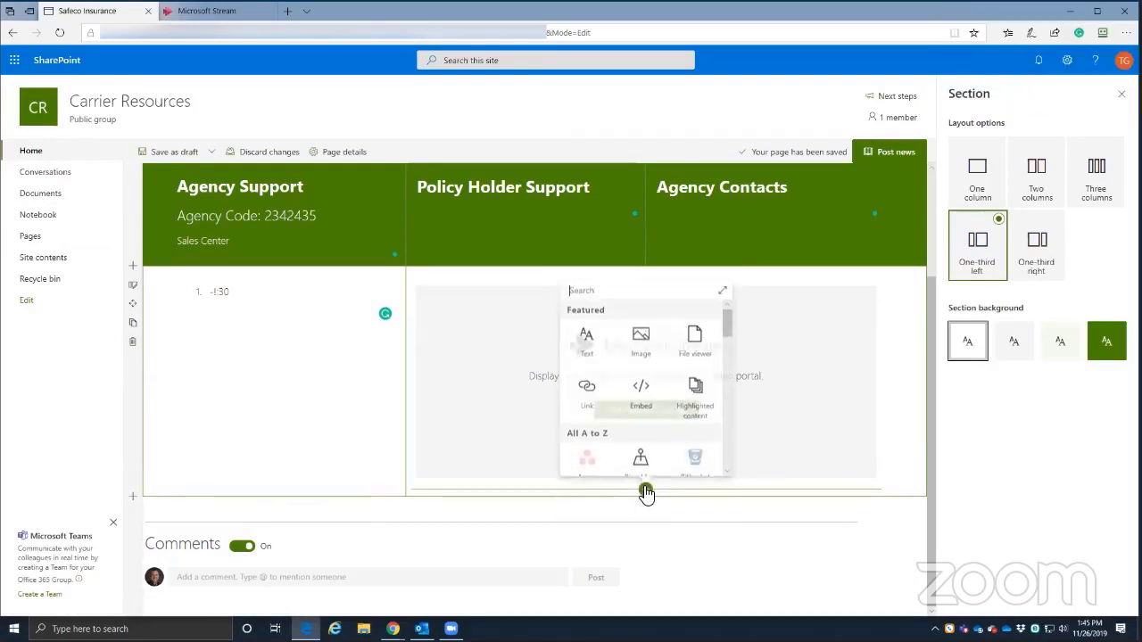
{"action": "left_click", "coordinate": [699, 339]}
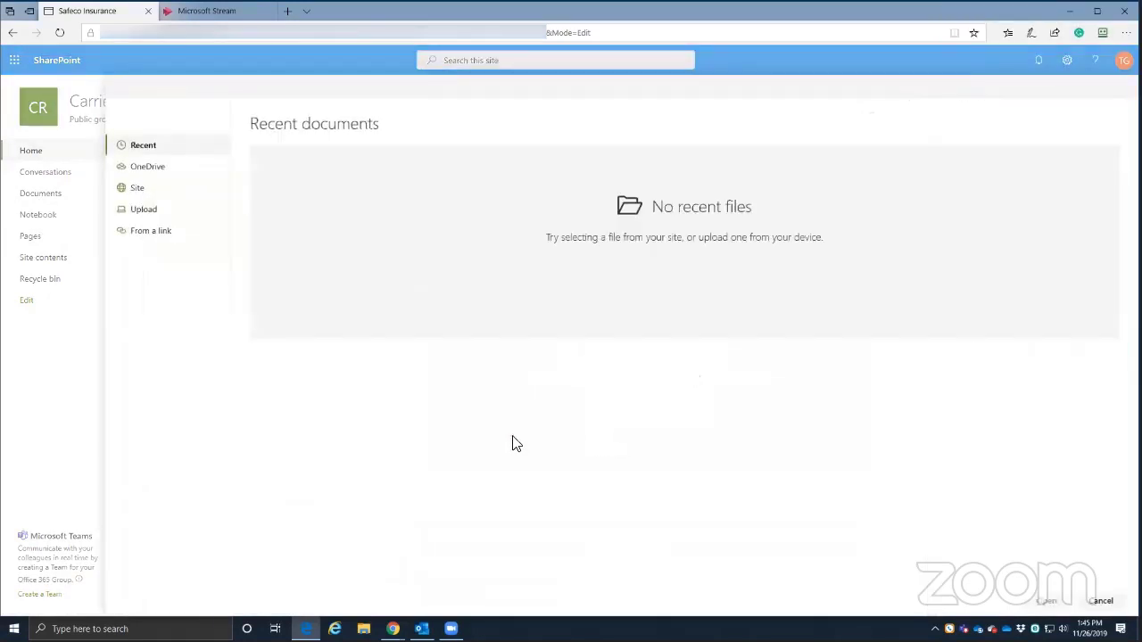
- Browse Site > Documents > Safeco, find it empty, and cancel the file picker
{"action": "left_click", "coordinate": [139, 189]}
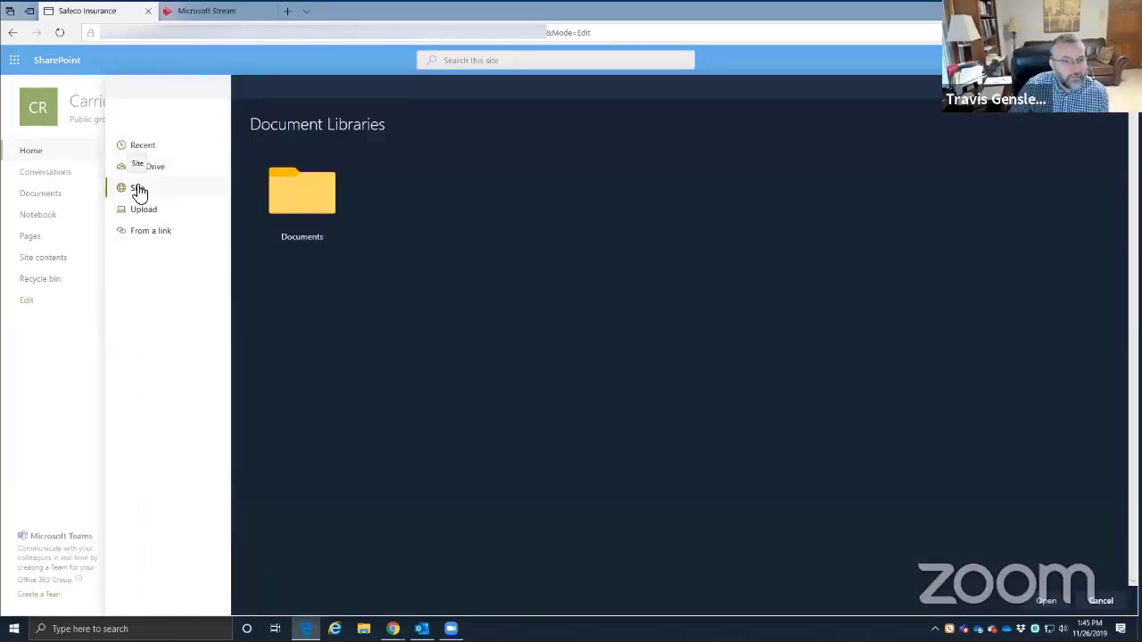
{"action": "left_click", "coordinate": [295, 200]}
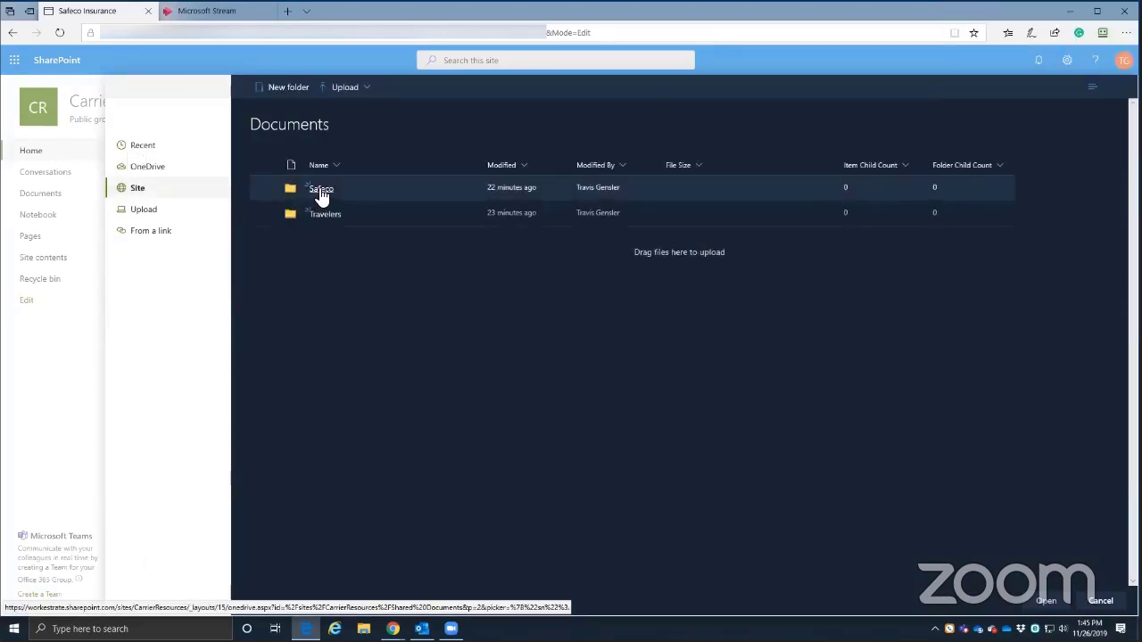
{"action": "left_click", "coordinate": [321, 191]}
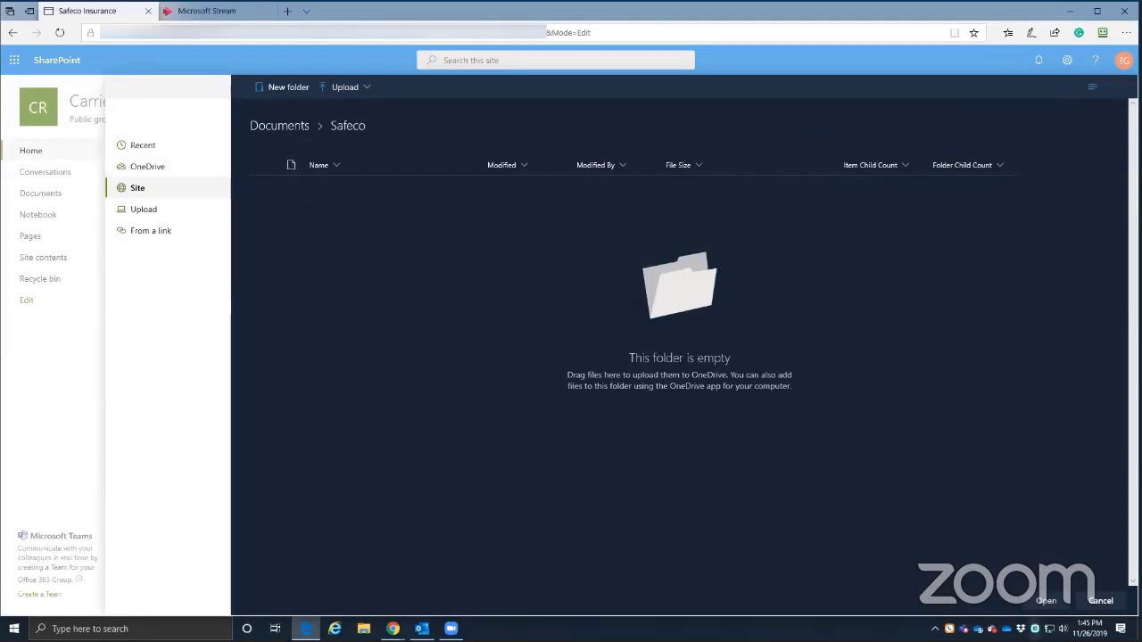
{"action": "left_click", "coordinate": [1100, 601]}
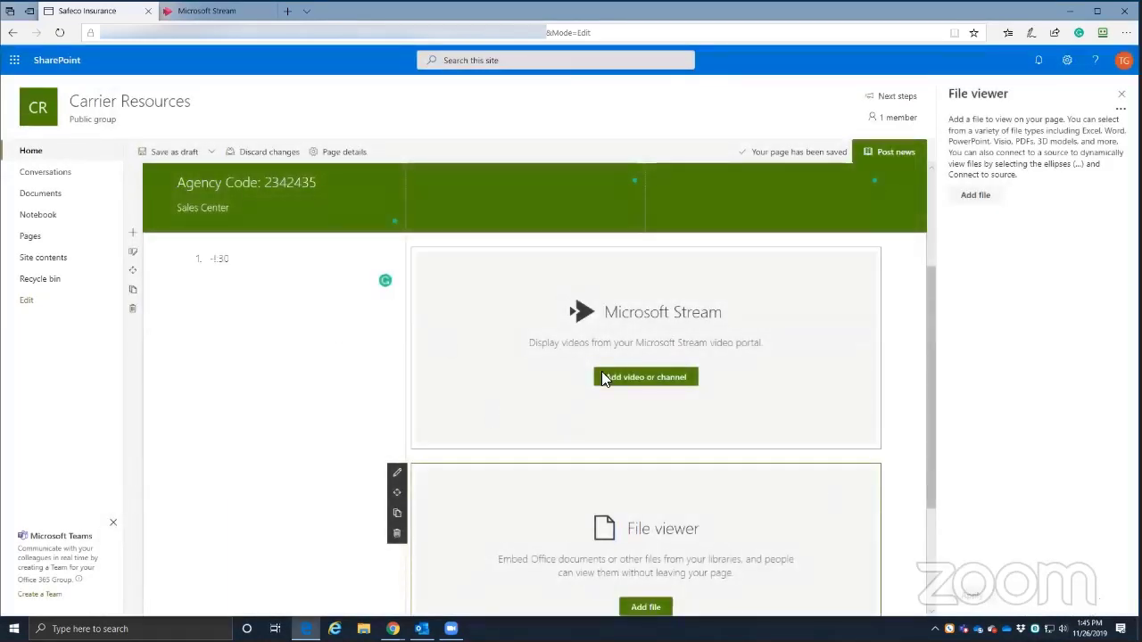
{"action": "scroll", "coordinate": [601, 428], "scroll_direction": "down", "scroll_amount": 2}
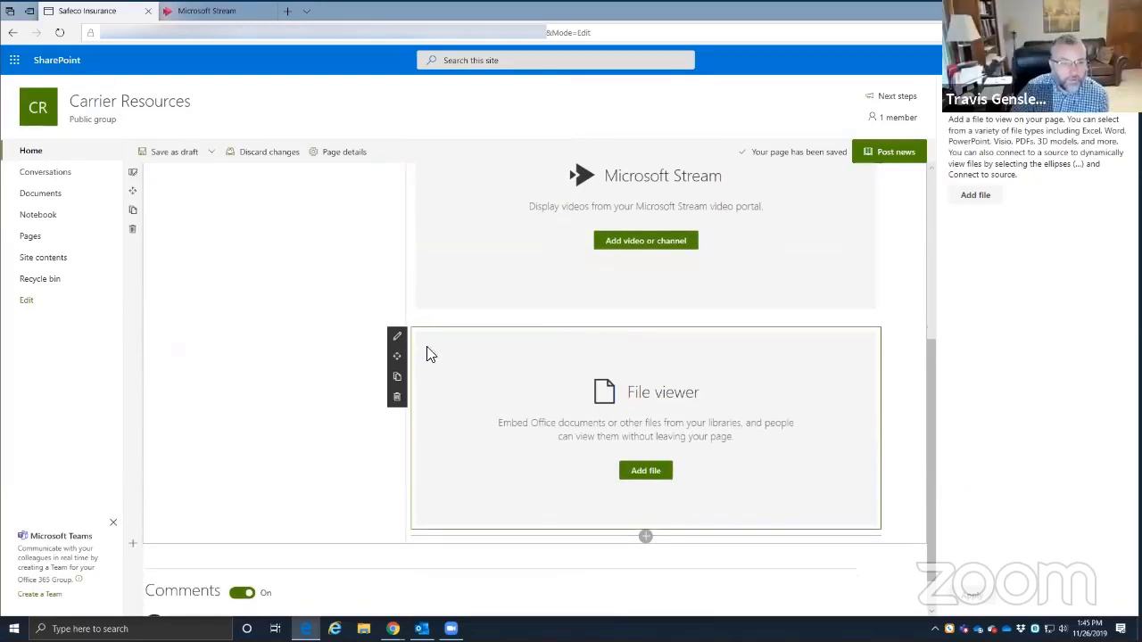
{"action": "scroll", "coordinate": [608, 446], "scroll_direction": "up", "scroll_amount": 2}
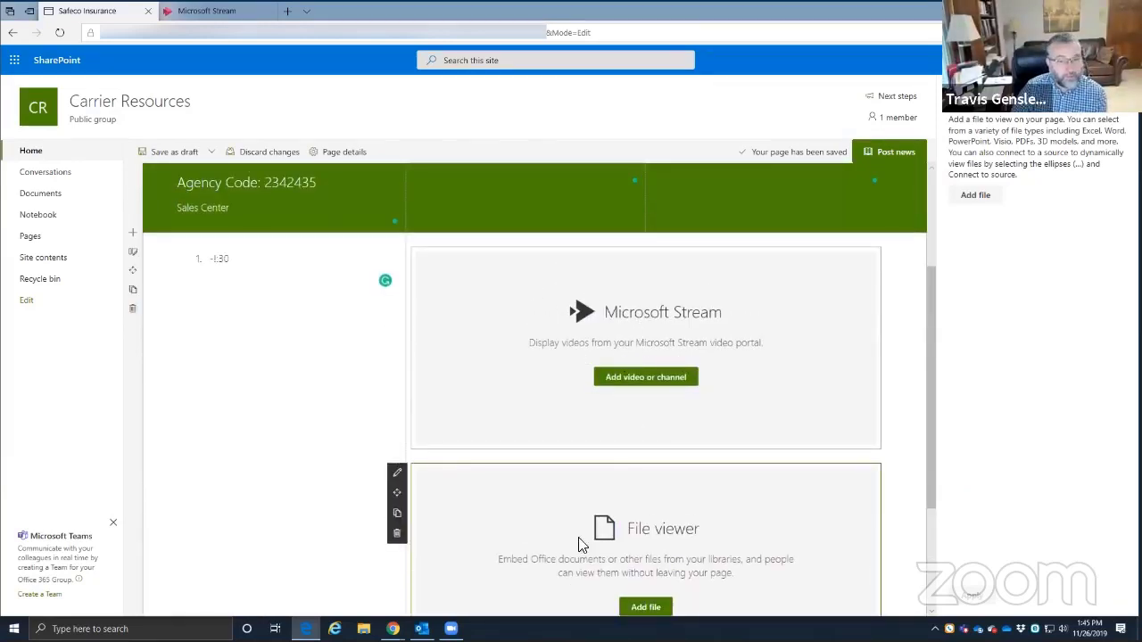
{"action": "scroll", "coordinate": [581, 542], "scroll_direction": "down", "scroll_amount": 1}
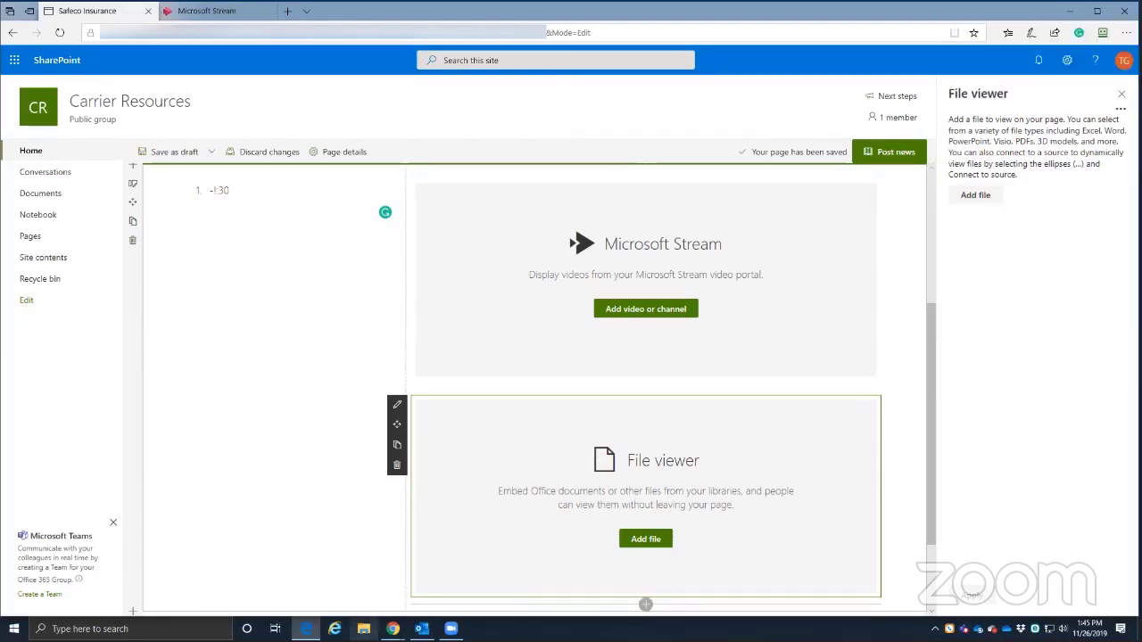
{"action": "left_click", "coordinate": [363, 629]}
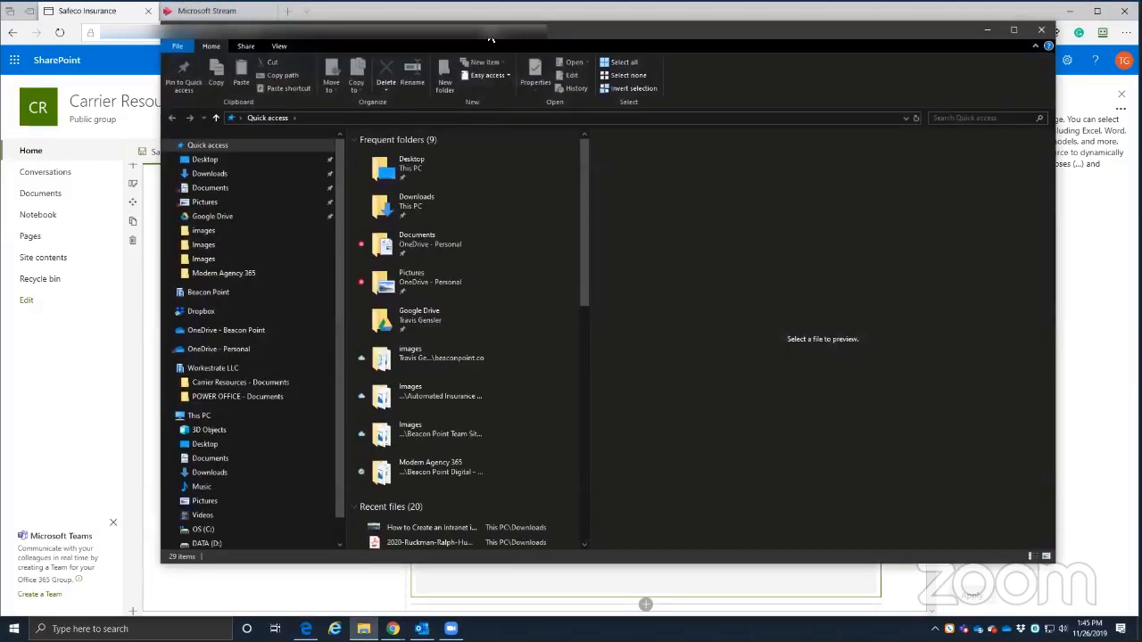
{"action": "left_click_drag", "start_coordinate": [494, 38], "coordinate": [495, 2]}
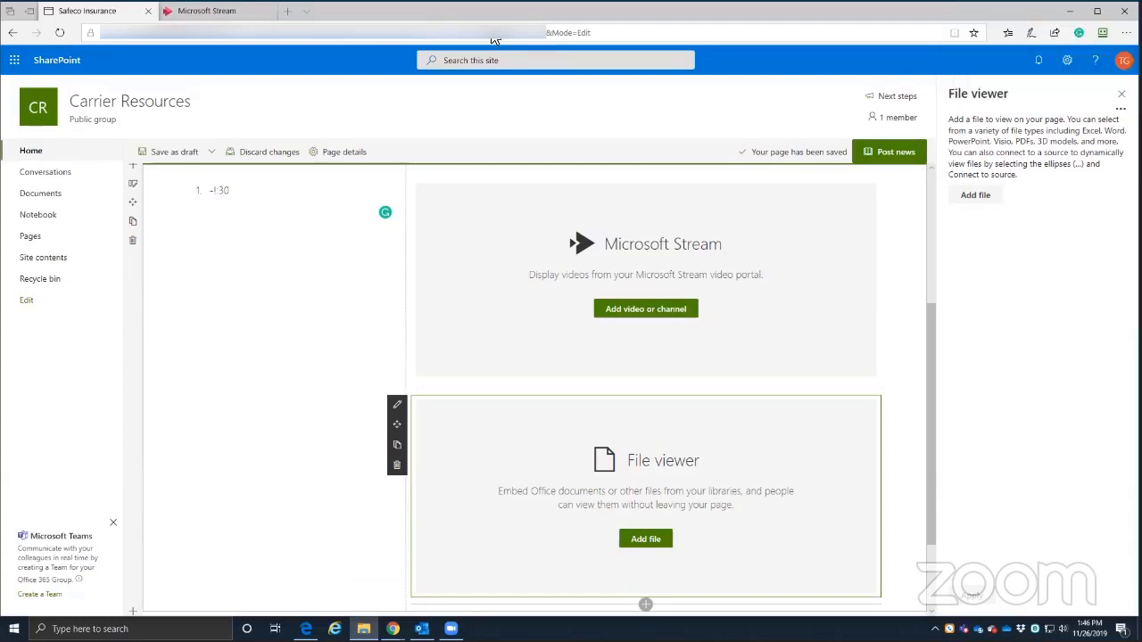
- Select the section holding the Stream and File viewer parts to show its Section pane
{"action": "left_click", "coordinate": [913, 415]}
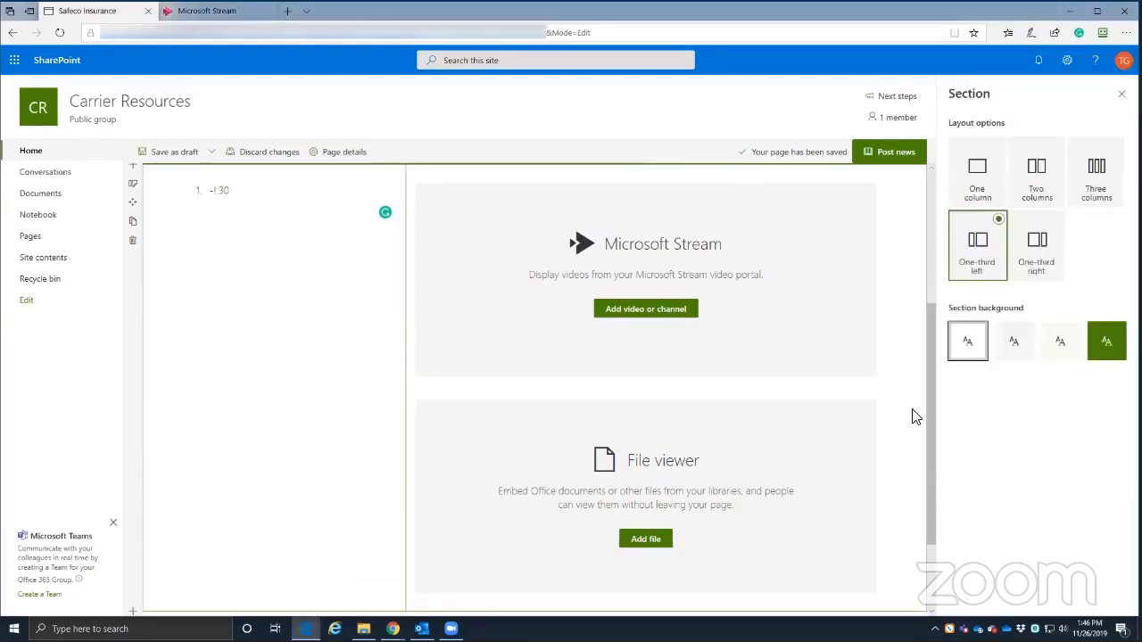
{"action": "scroll", "coordinate": [870, 348], "scroll_direction": "up", "scroll_amount": 3}
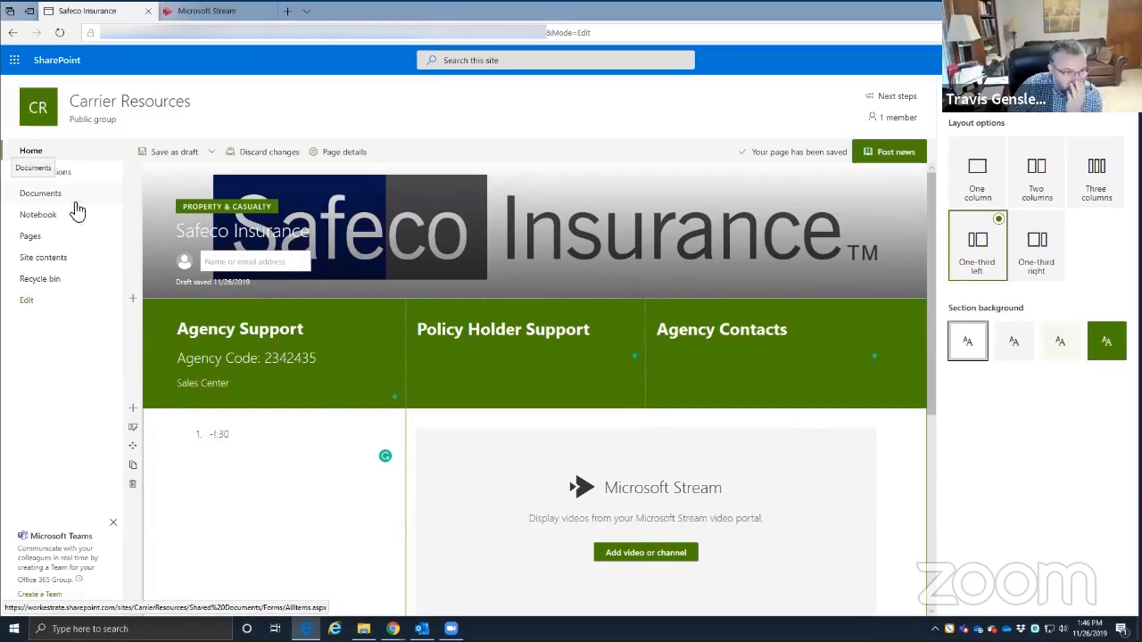
{"action": "scroll", "coordinate": [259, 406], "scroll_direction": "down", "scroll_amount": 1}
{"action": "scroll", "coordinate": [259, 406], "scroll_direction": "down", "scroll_amount": 2}
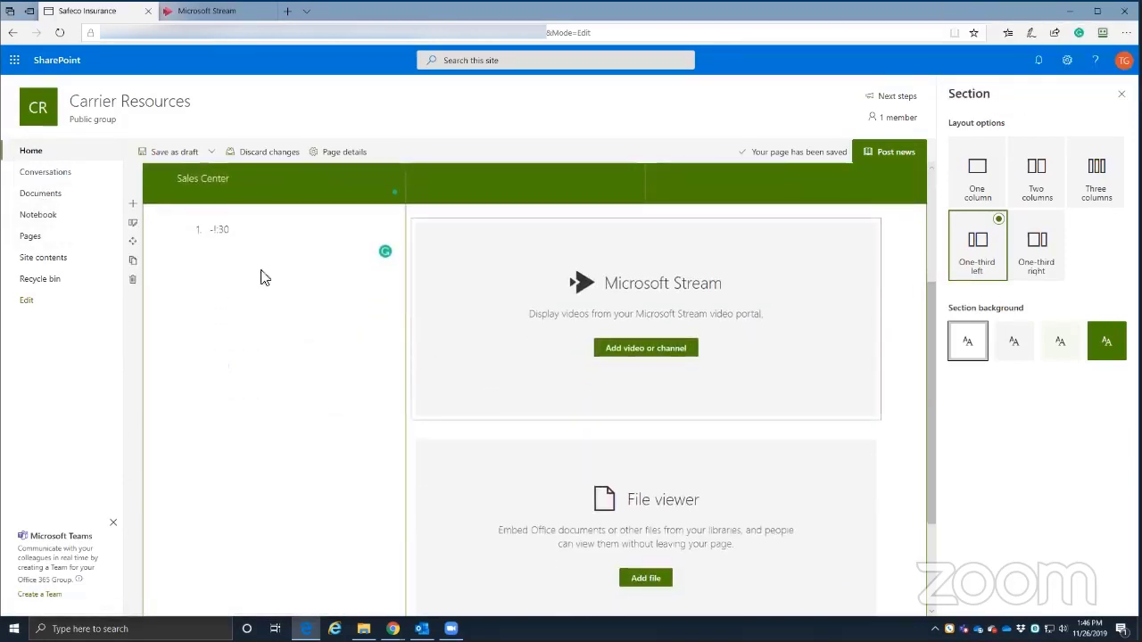
{"action": "scroll", "coordinate": [262, 276], "scroll_direction": "up", "scroll_amount": 3}
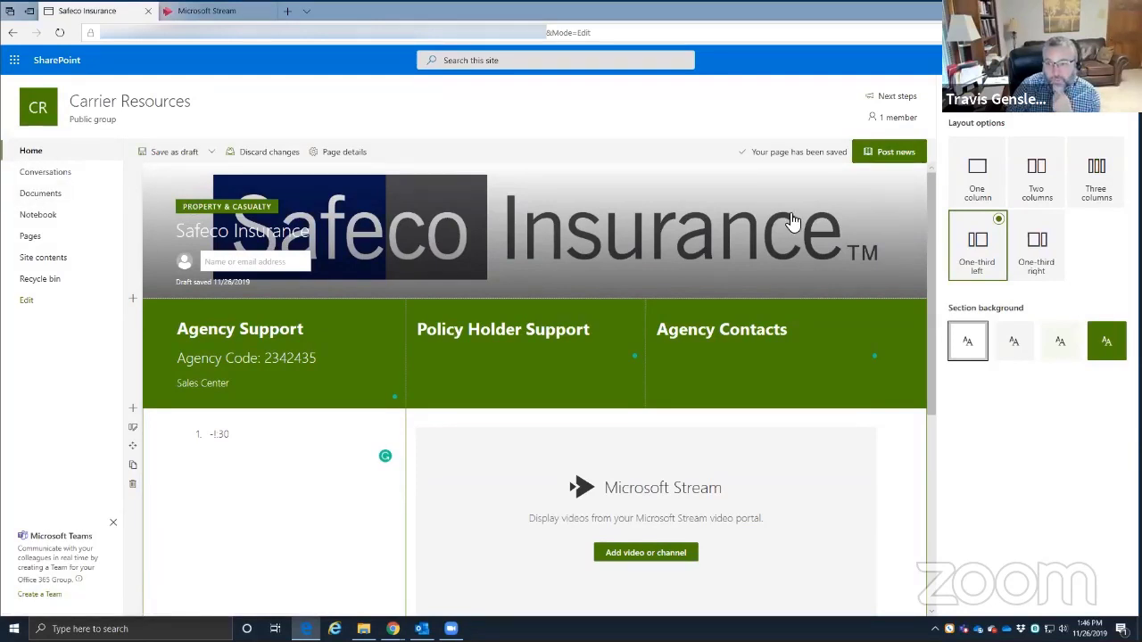
{"action": "scroll", "coordinate": [589, 455], "scroll_direction": "down", "scroll_amount": 4}
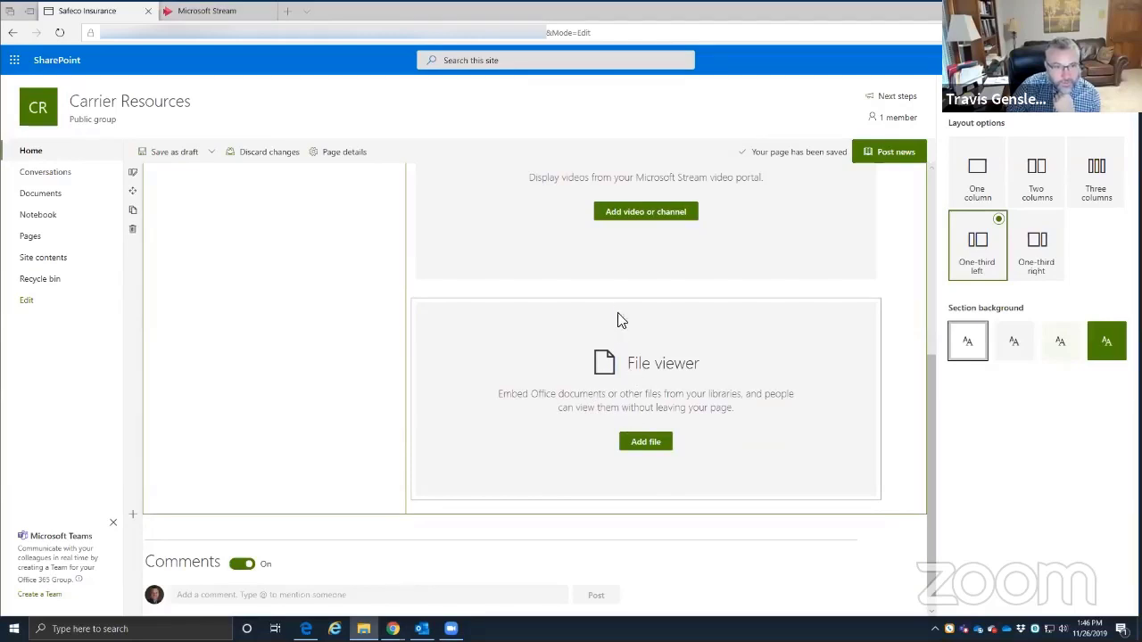
- Add a Document library web part below Stream showing the Safeco folder of Documents
{"action": "left_click", "coordinate": [646, 291]}
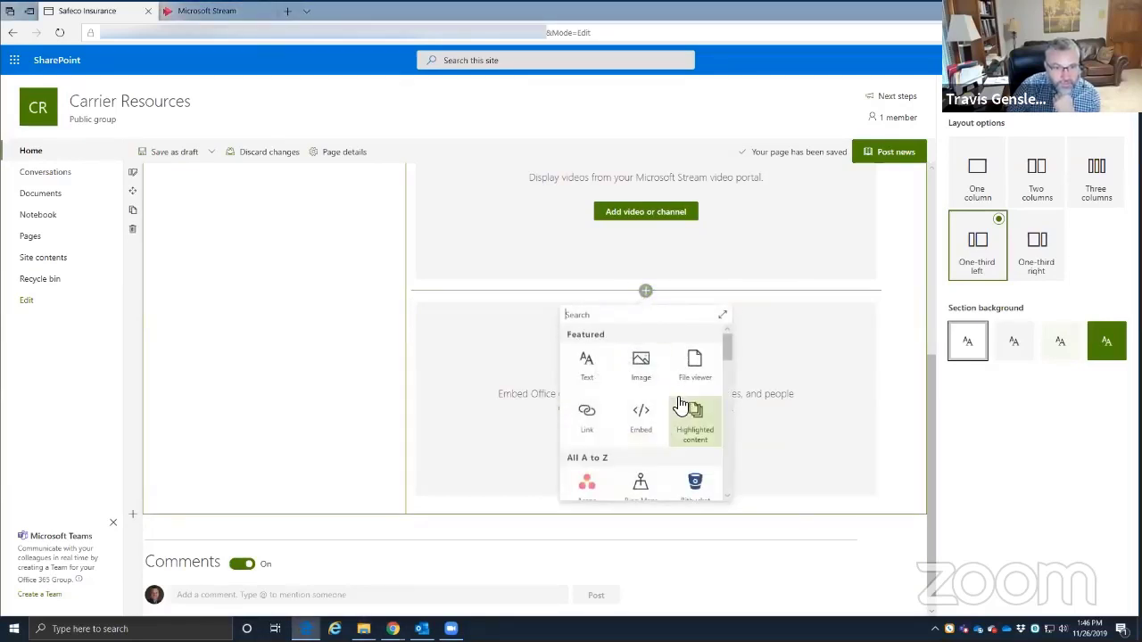
{"action": "scroll", "coordinate": [680, 406], "scroll_direction": "down", "scroll_amount": 1}
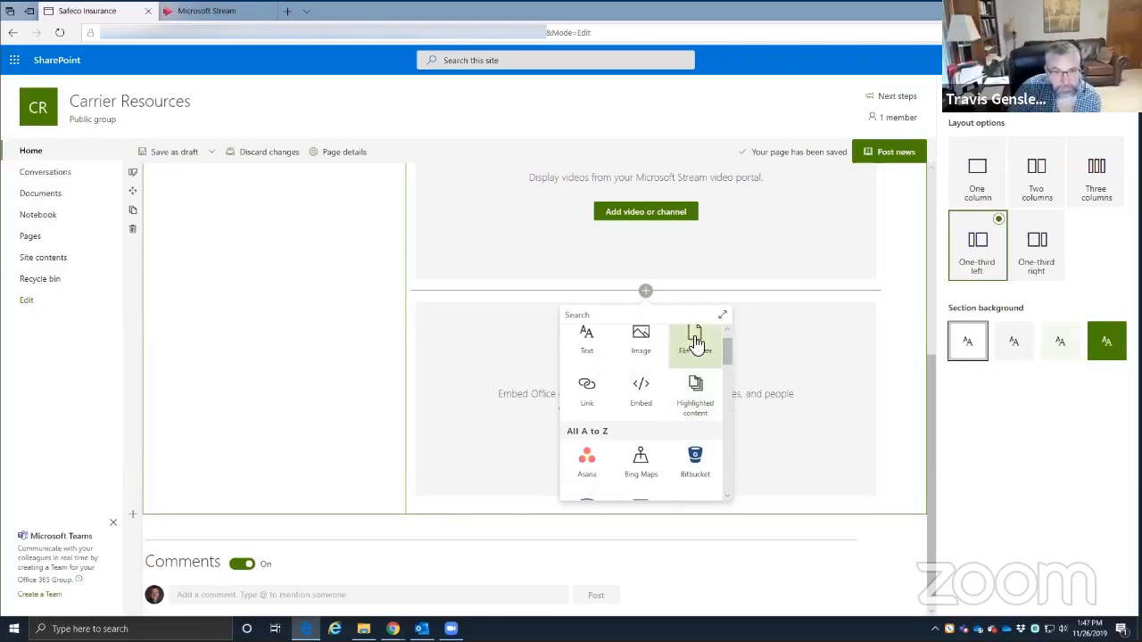
{"action": "left_click_drag", "start_coordinate": [731, 356], "coordinate": [727, 393]}
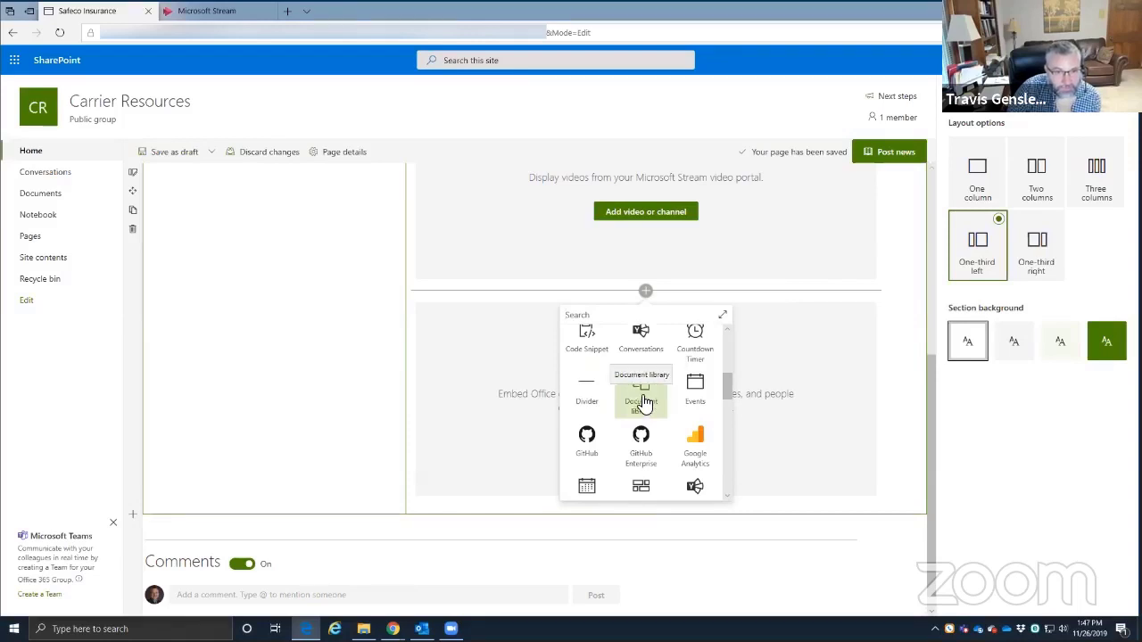
{"action": "left_click", "coordinate": [642, 399]}
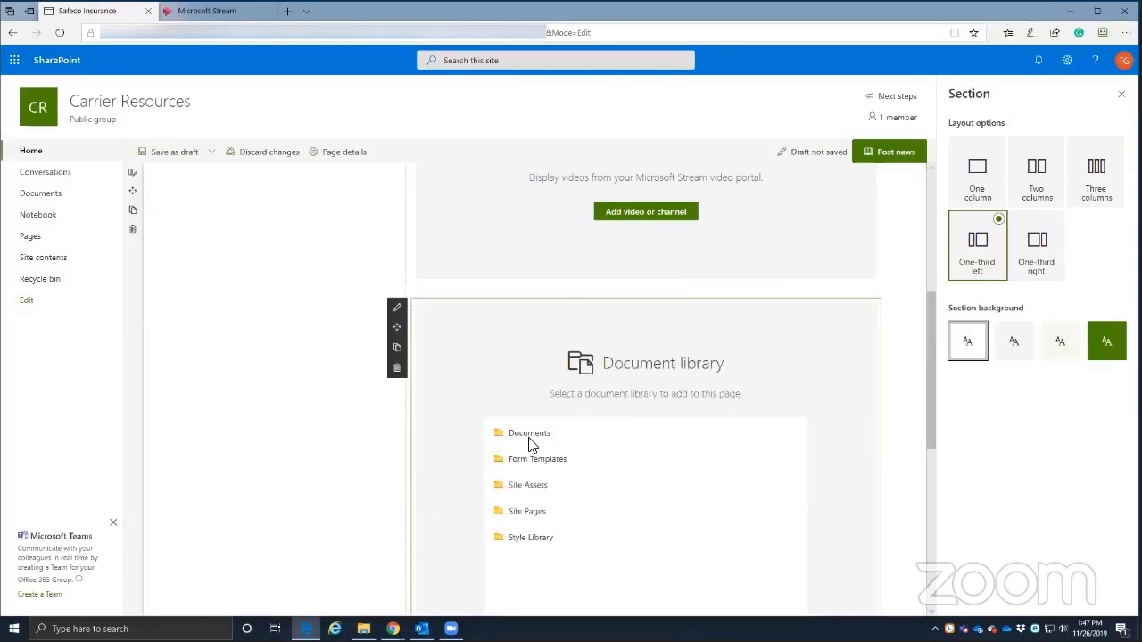
{"action": "left_click", "coordinate": [553, 437]}
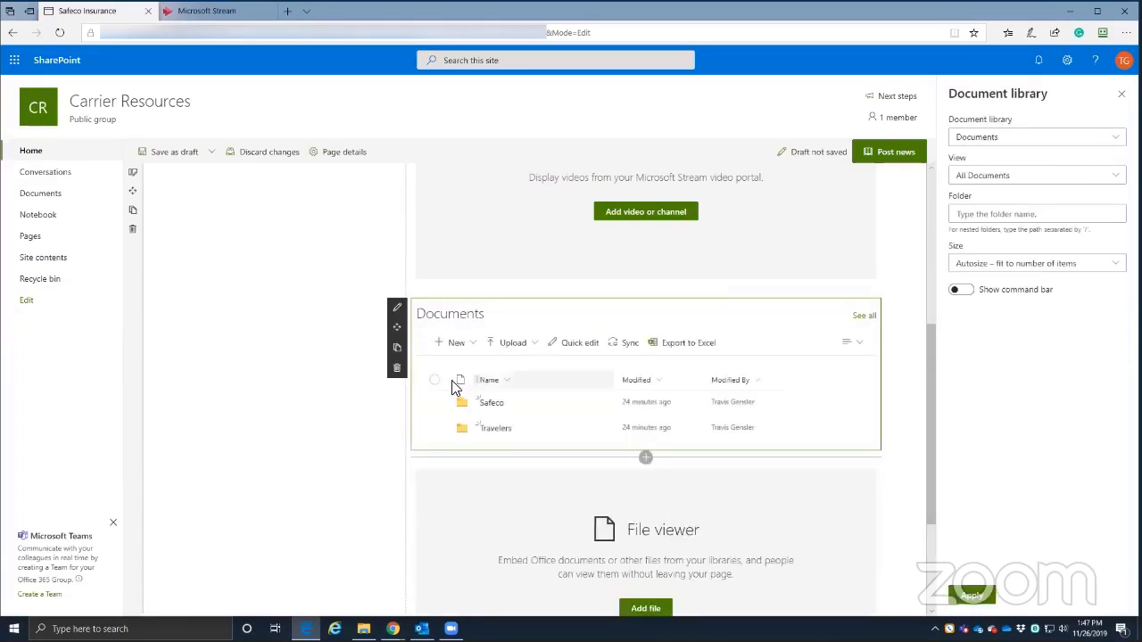
{"action": "left_click_drag", "start_coordinate": [436, 401], "coordinate": [525, 396]}
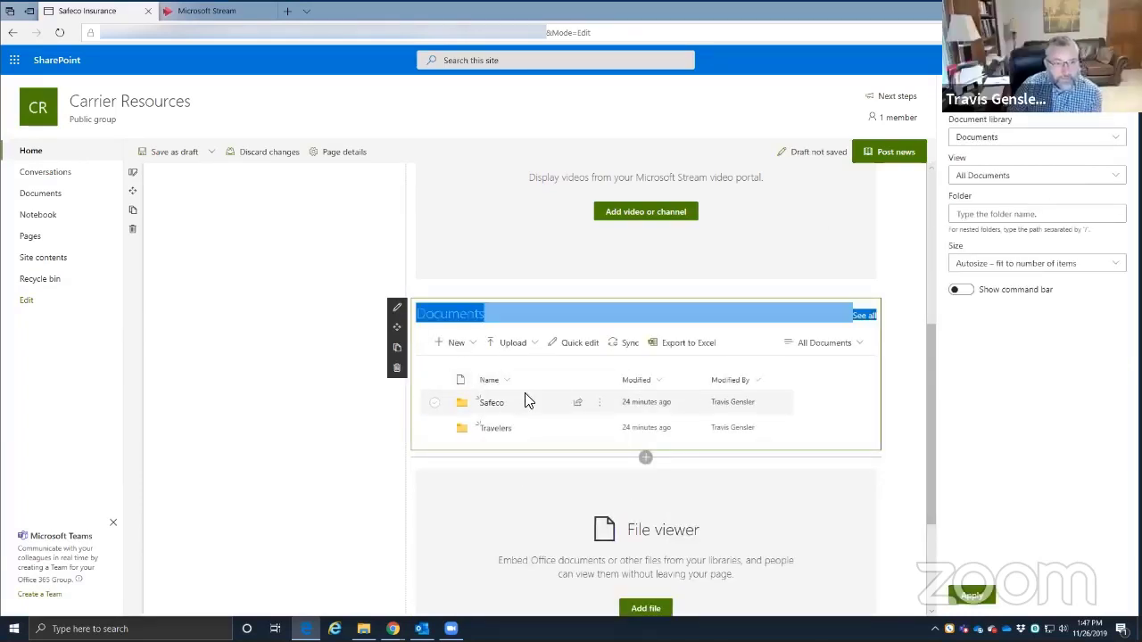
{"action": "left_click", "coordinate": [435, 402]}
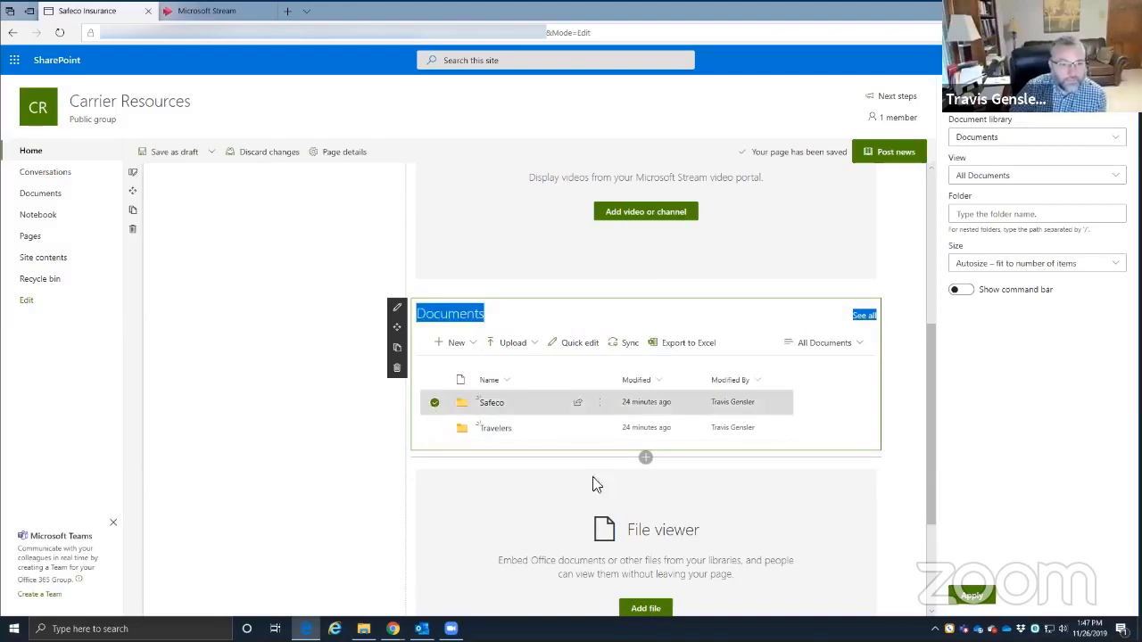
{"action": "left_click", "coordinate": [489, 404]}
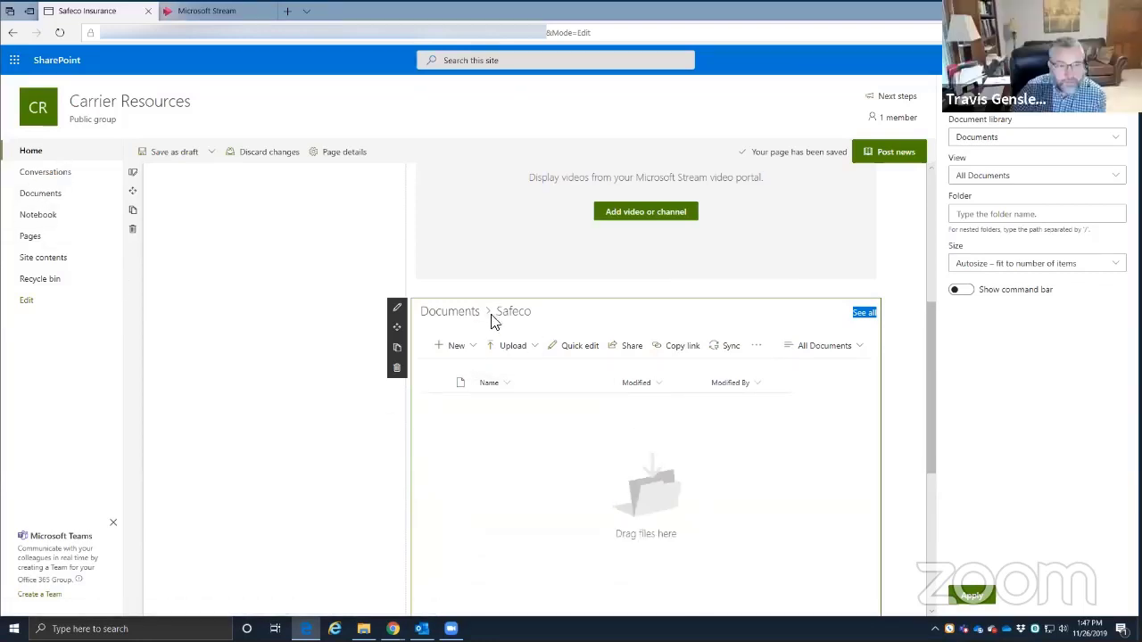
- Scroll up and down the page to check the new Documents web part
{"action": "scroll", "coordinate": [535, 419], "scroll_direction": "down", "scroll_amount": 1}
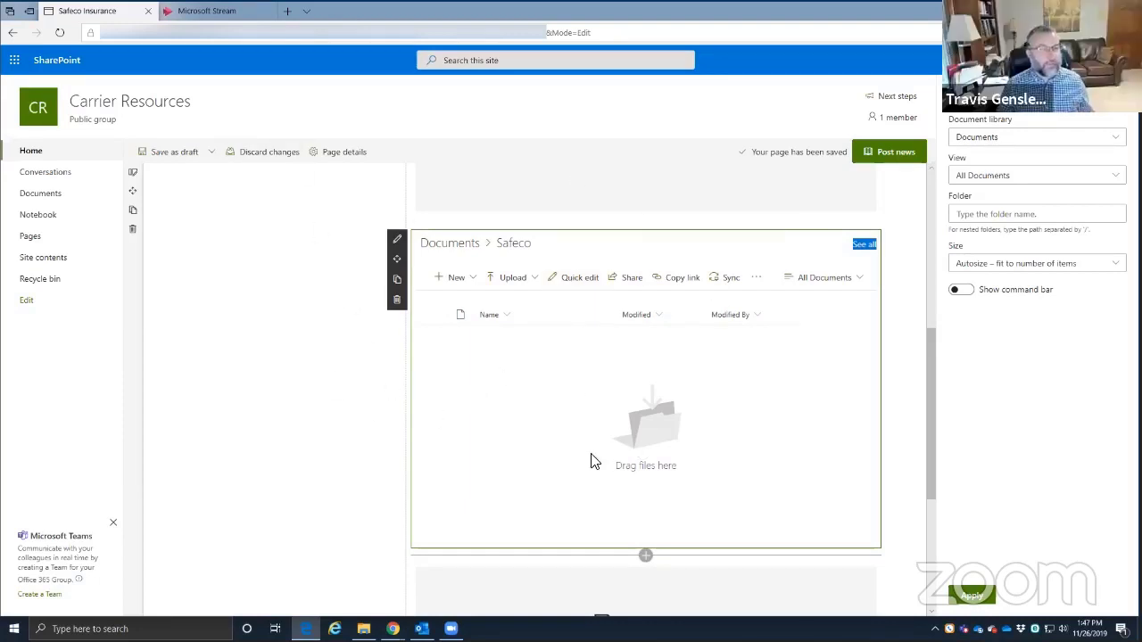
{"action": "scroll", "coordinate": [593, 461], "scroll_direction": "up", "scroll_amount": 5}
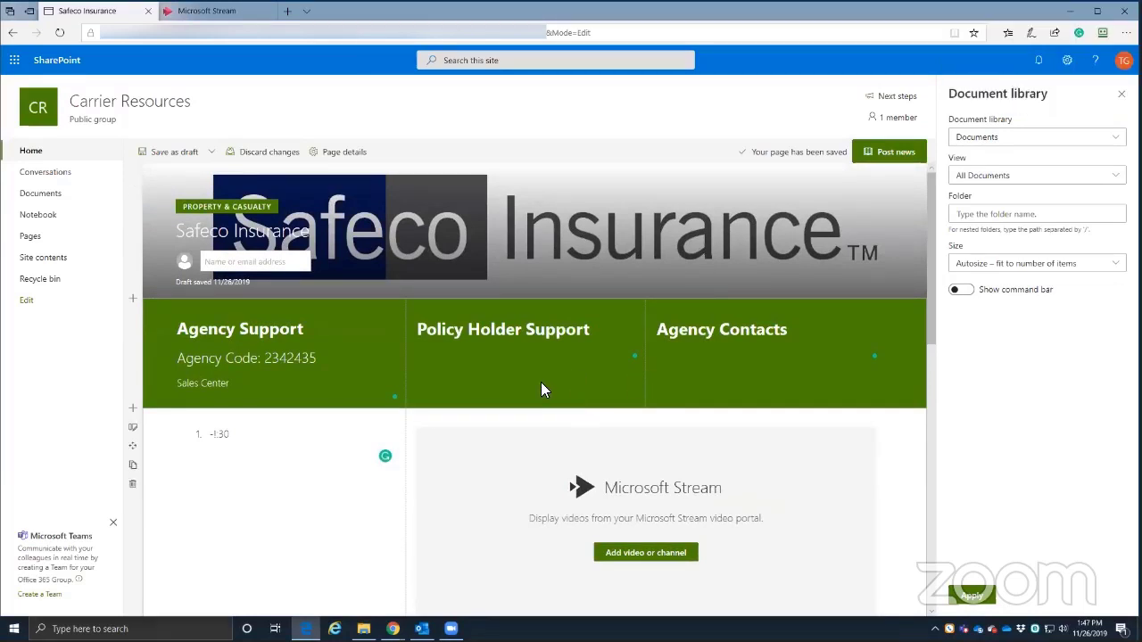
{"action": "scroll", "coordinate": [540, 382], "scroll_direction": "down", "scroll_amount": 3}
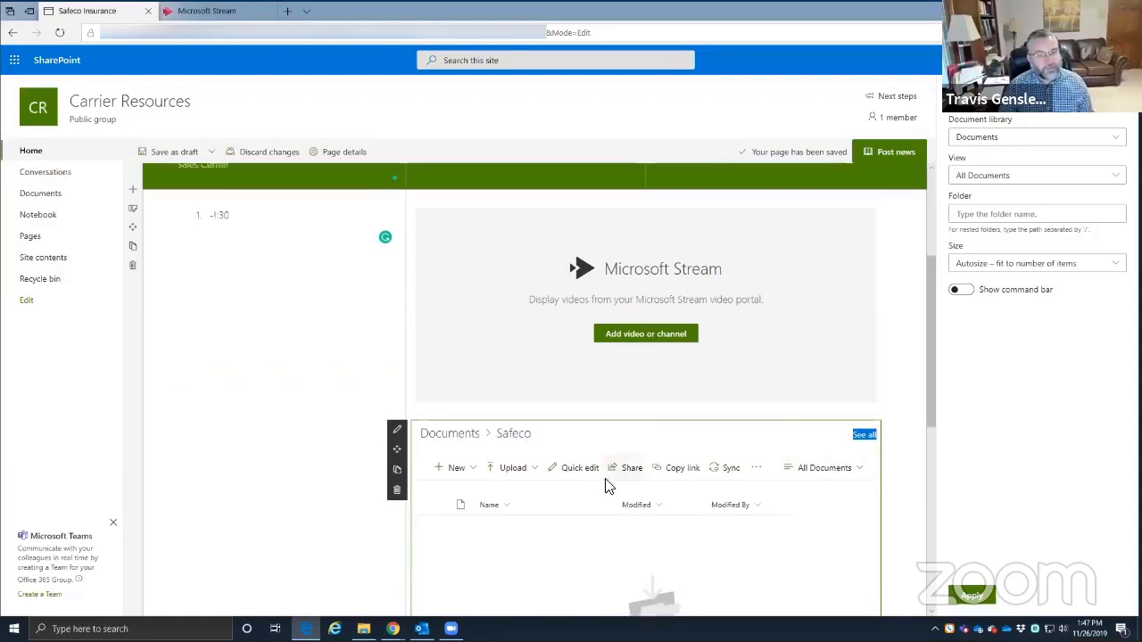
{"action": "scroll", "coordinate": [580, 481], "scroll_direction": "down", "scroll_amount": 3}
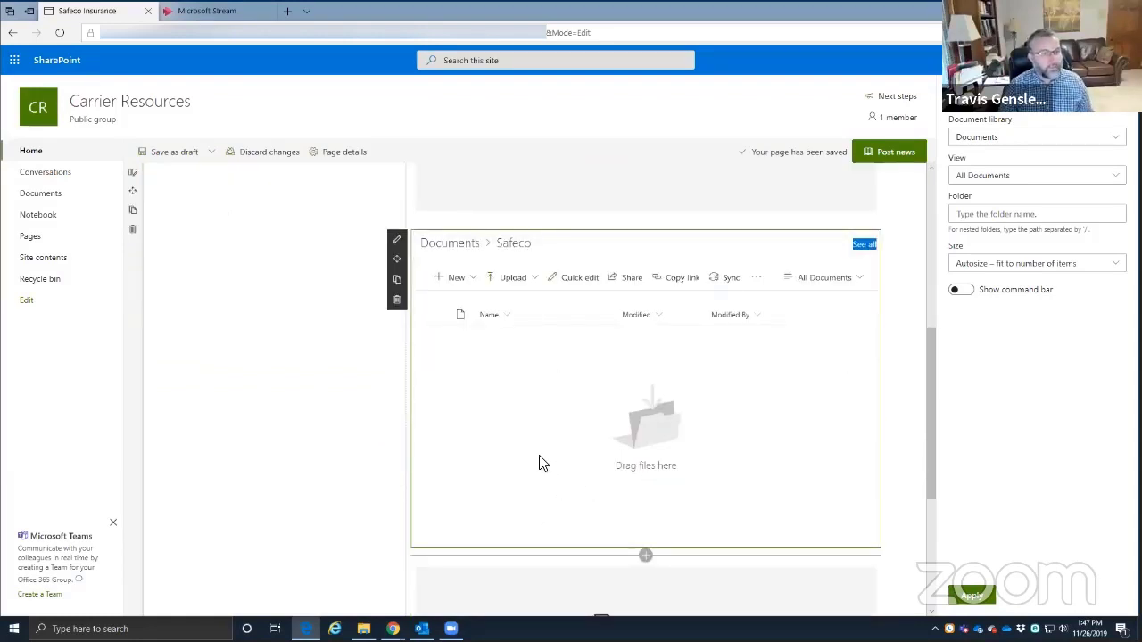
{"action": "scroll", "coordinate": [550, 472], "scroll_direction": "up", "scroll_amount": 6}
{"action": "scroll", "coordinate": [405, 385], "scroll_direction": "down", "scroll_amount": 10}
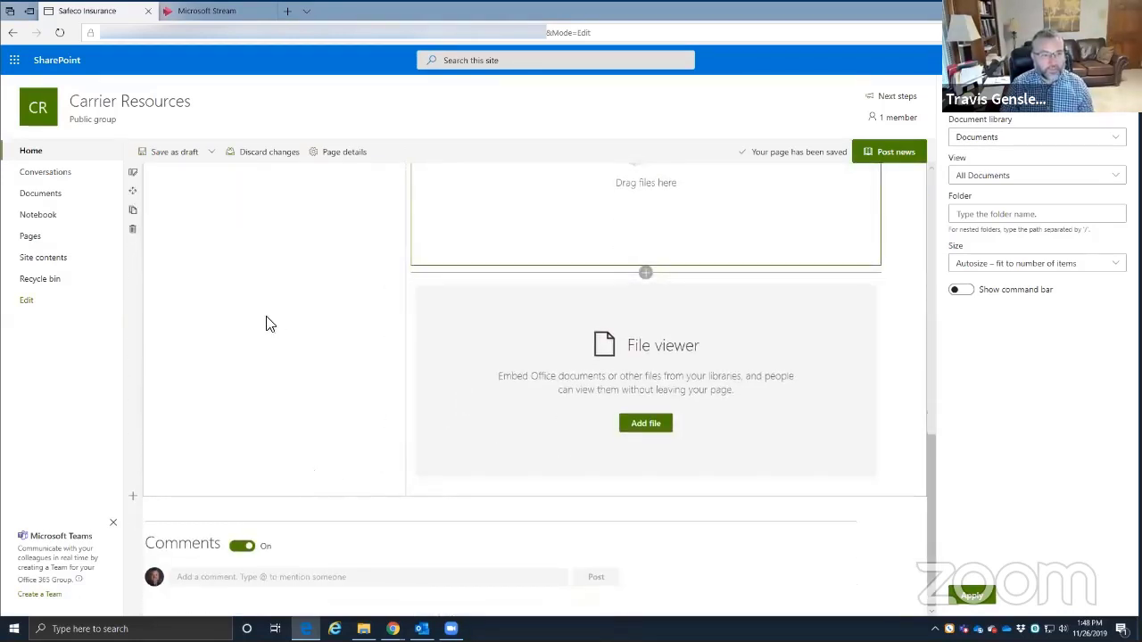
{"action": "scroll", "coordinate": [265, 323], "scroll_direction": "up", "scroll_amount": 10}
{"action": "mouse_move", "coordinate": [285, 399]}
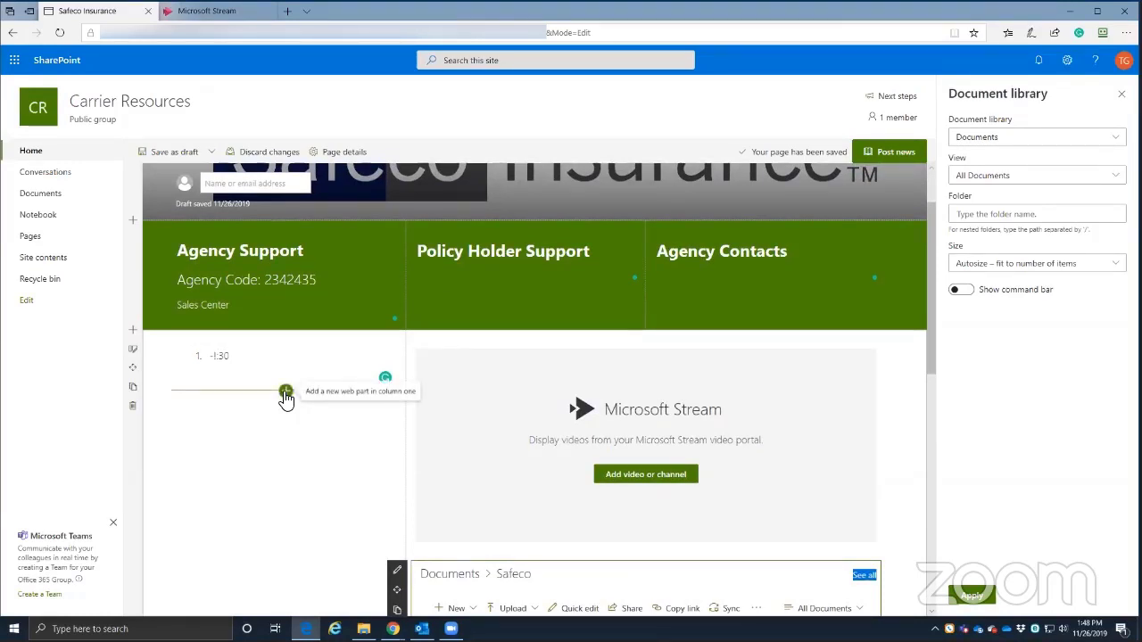
{"action": "scroll", "coordinate": [285, 399], "scroll_direction": "down", "scroll_amount": 10}
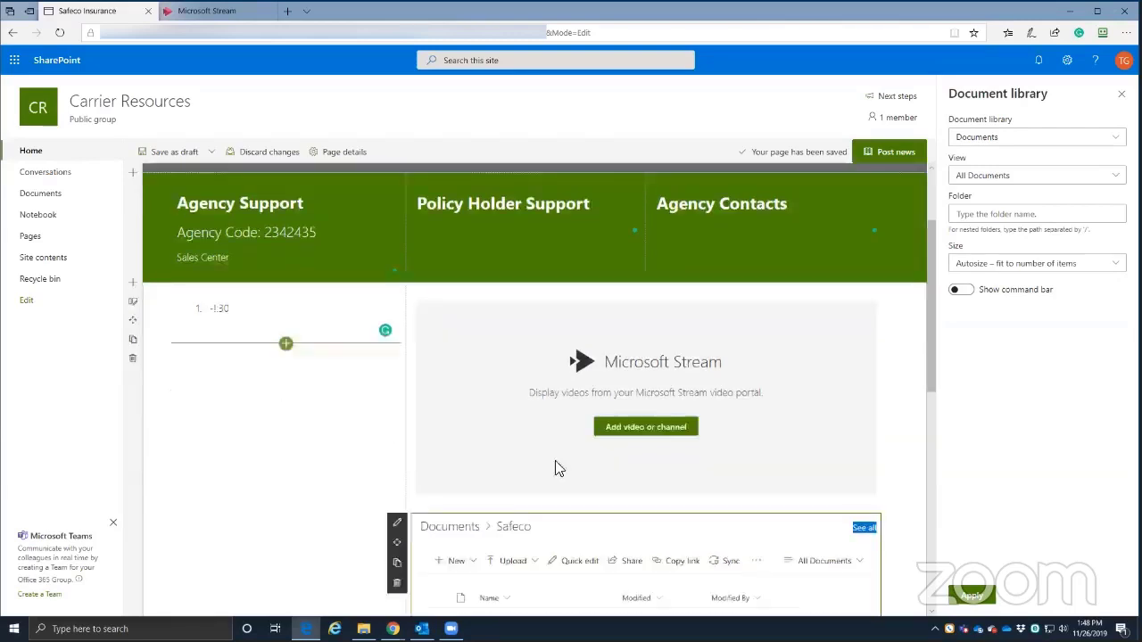
{"action": "scroll", "coordinate": [547, 356], "scroll_direction": "up", "scroll_amount": 3}
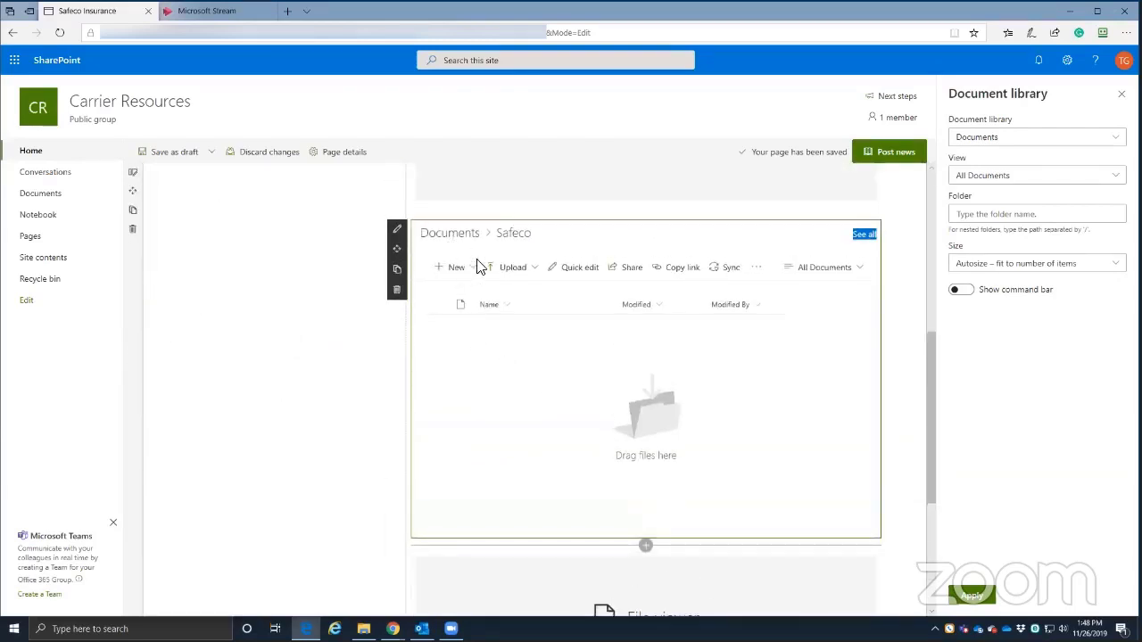
{"action": "scroll", "coordinate": [612, 502], "scroll_direction": "down", "scroll_amount": 4}
{"action": "scroll", "coordinate": [627, 348], "scroll_direction": "up", "scroll_amount": 4}
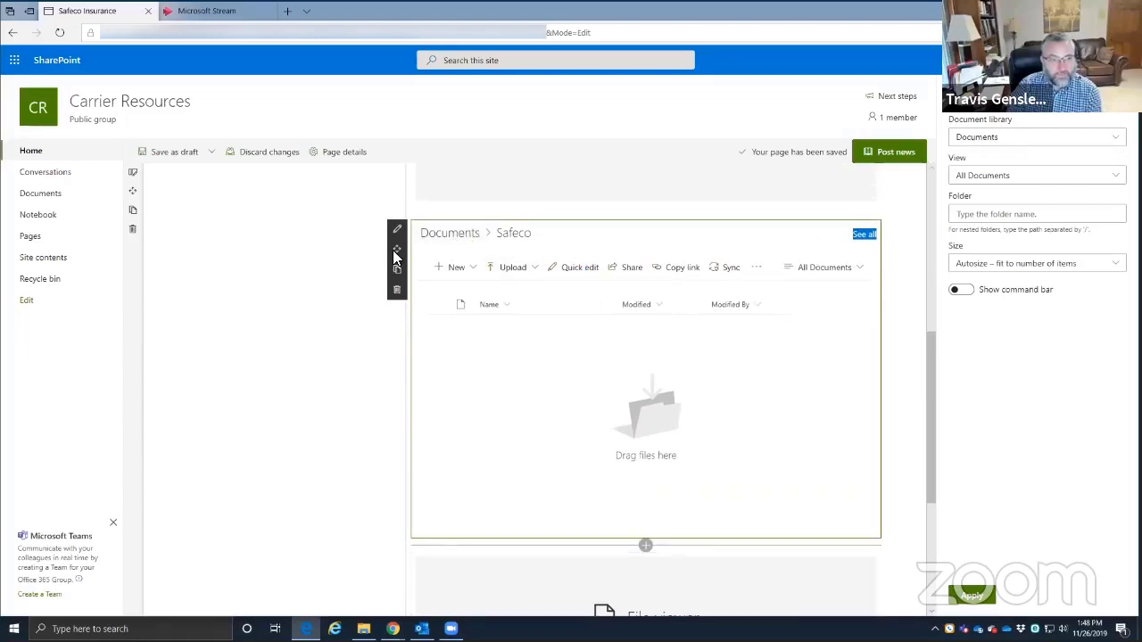
- Open the web part toolbox below the Documents library, then view the synced Safeco folder in File Explorer
{"action": "left_click", "coordinate": [611, 538]}
{"action": "left_click", "coordinate": [645, 545]}
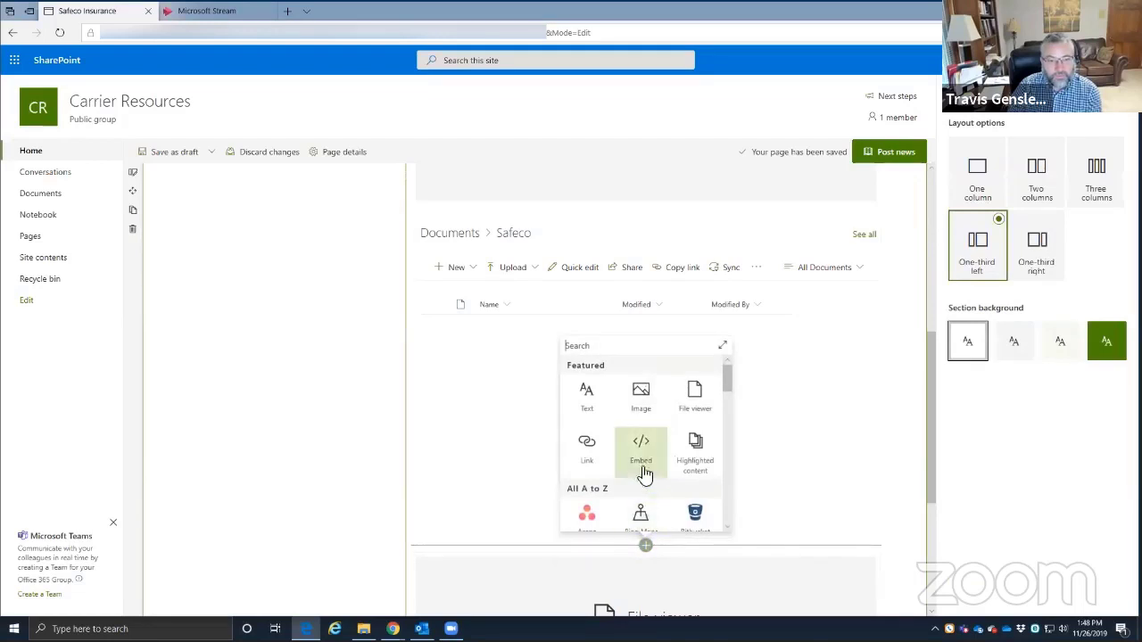
{"action": "scroll", "coordinate": [645, 464], "scroll_direction": "down", "scroll_amount": 5}
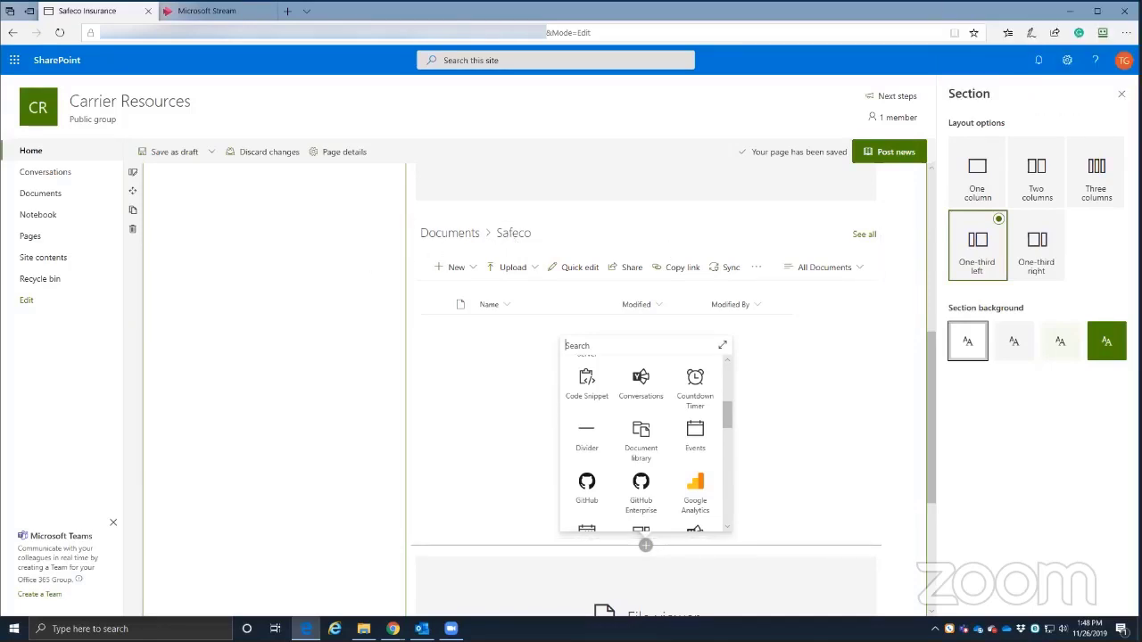
{"action": "left_click", "coordinate": [363, 629]}
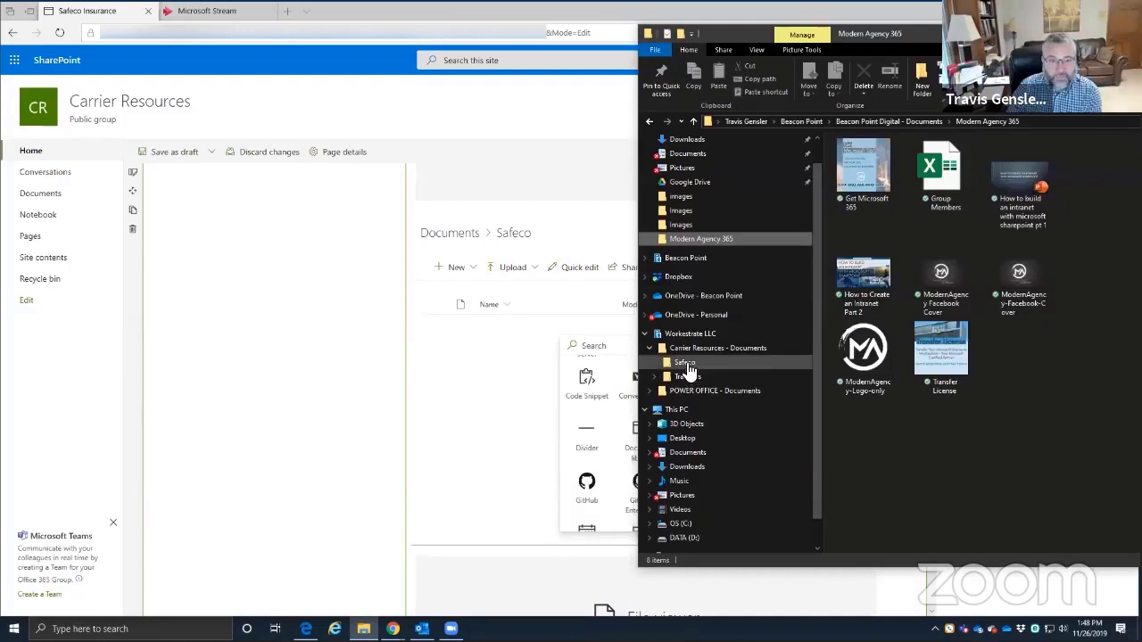
{"action": "left_click", "coordinate": [685, 362]}
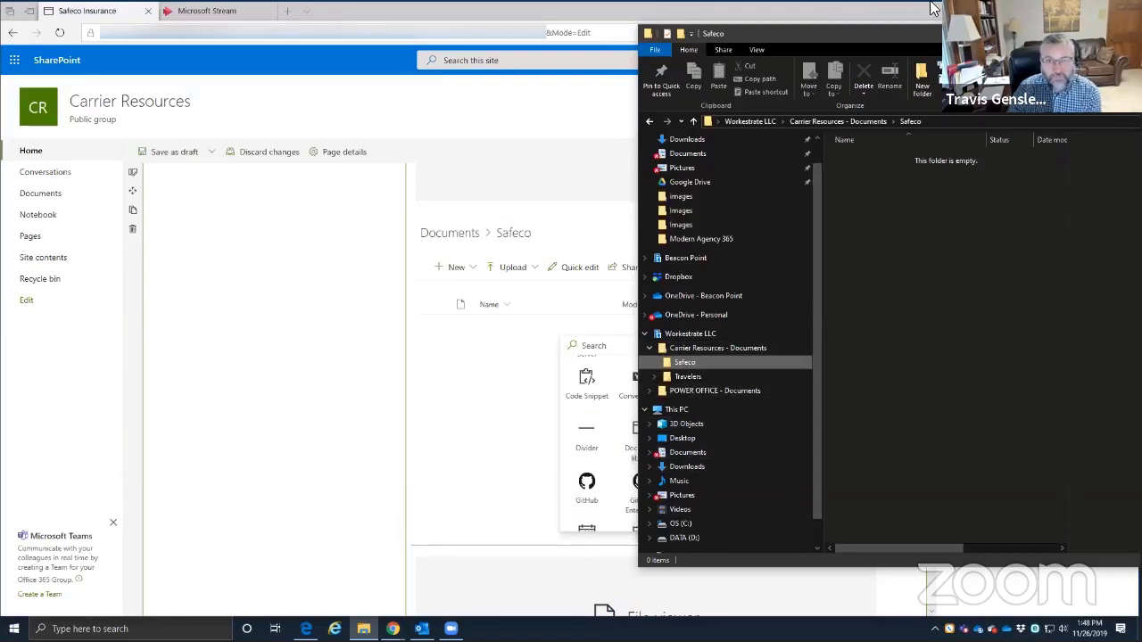
- Copy the auto_options_comparison and auto_options_comparison_missouri PDFs from Safeco Insurance
{"action": "left_click", "coordinate": [908, 34]}
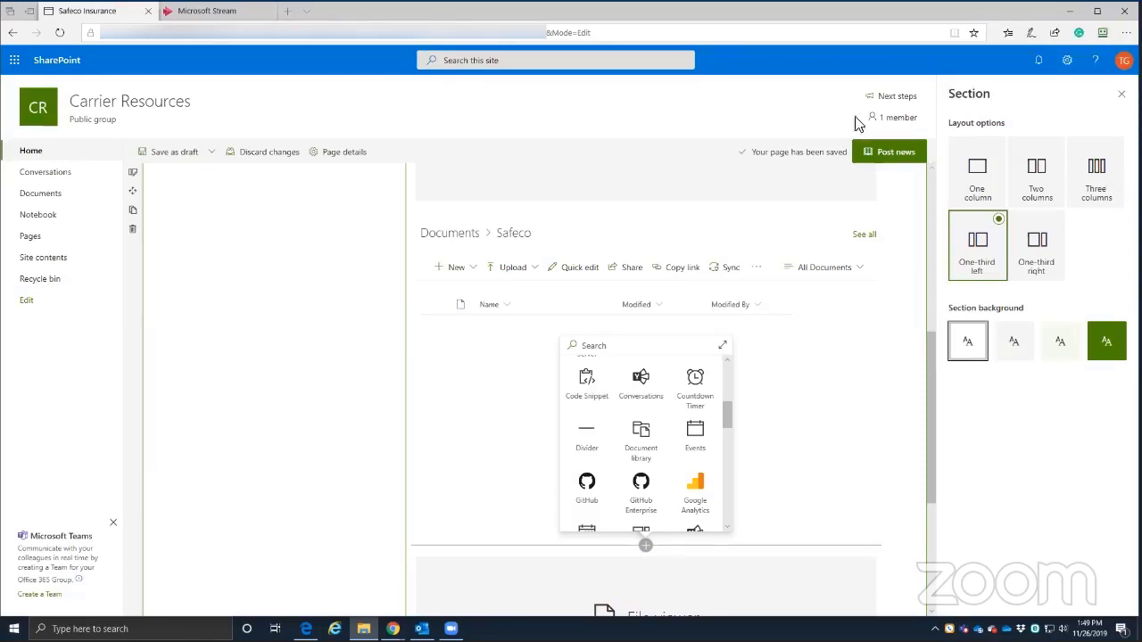
{"action": "key", "text": "alt+Tab"}
{"action": "left_click", "coordinate": [962, 189]}
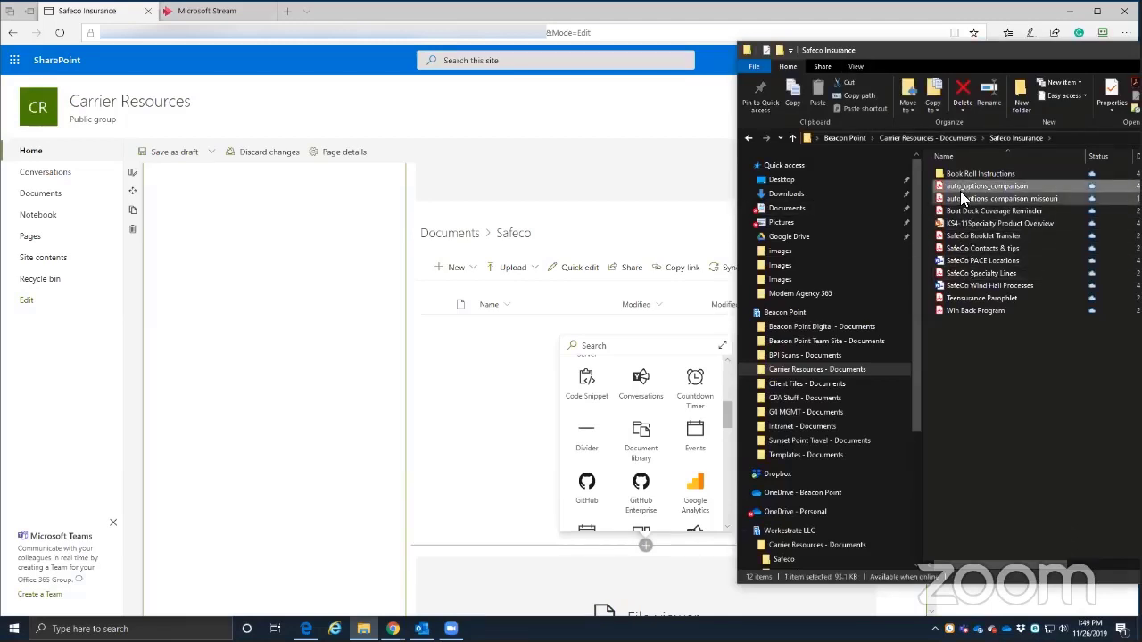
{"action": "left_click", "coordinate": [968, 200], "text": "ctrl"}
{"action": "right_click", "coordinate": [964, 197]}
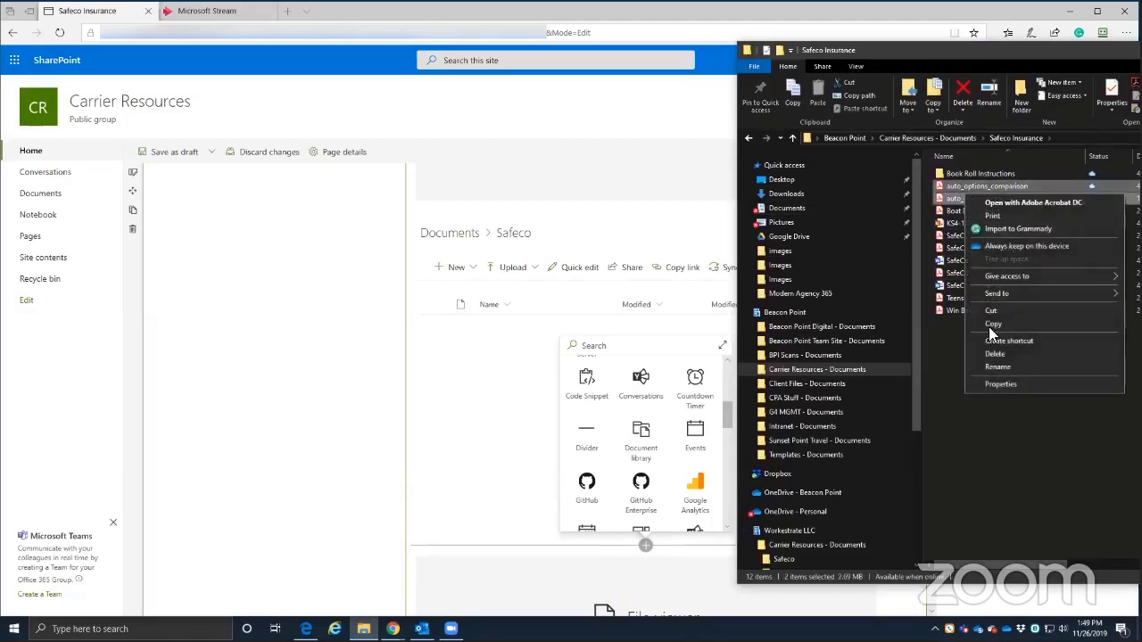
{"action": "left_click", "coordinate": [993, 324]}
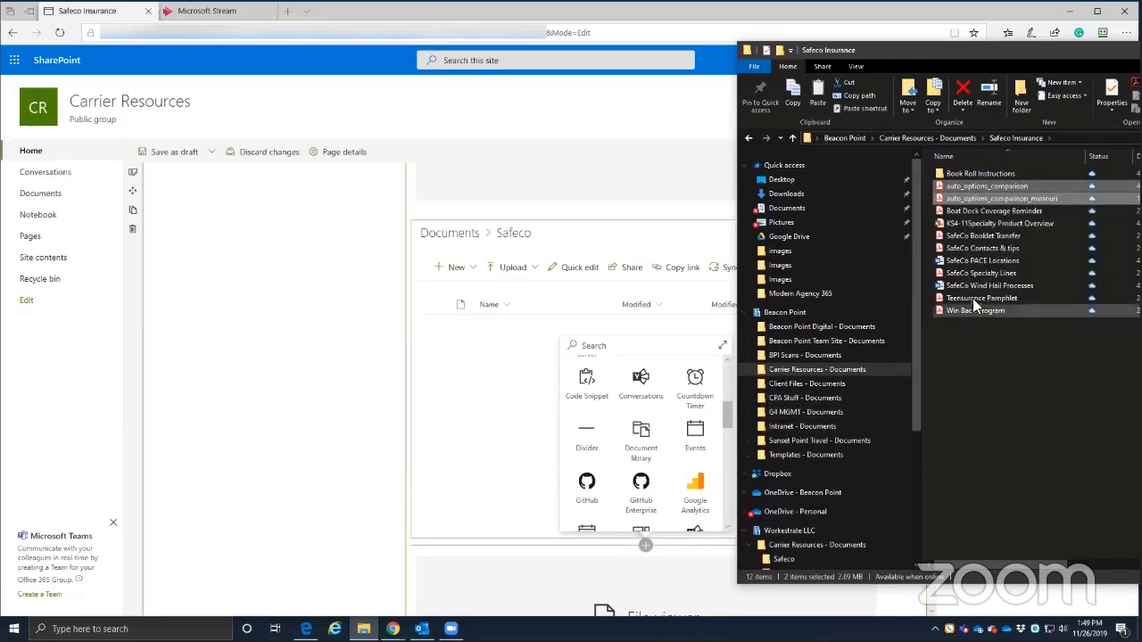
- Paste both PDFs into Carrier Resources - Documents > Safeco and move the Explorer window aside
{"action": "left_click", "coordinate": [744, 312]}
{"action": "scroll", "coordinate": [782, 393], "scroll_direction": "down", "scroll_amount": 1}
{"action": "left_click", "coordinate": [781, 368]}
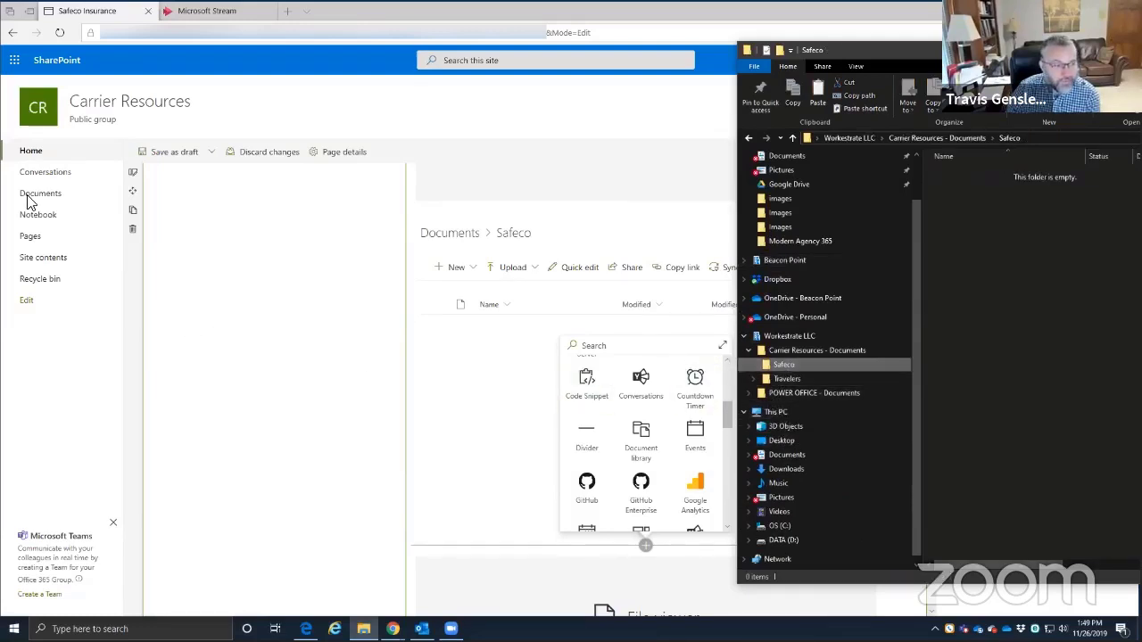
{"action": "right_click", "coordinate": [988, 264]}
{"action": "left_click", "coordinate": [1017, 362]}
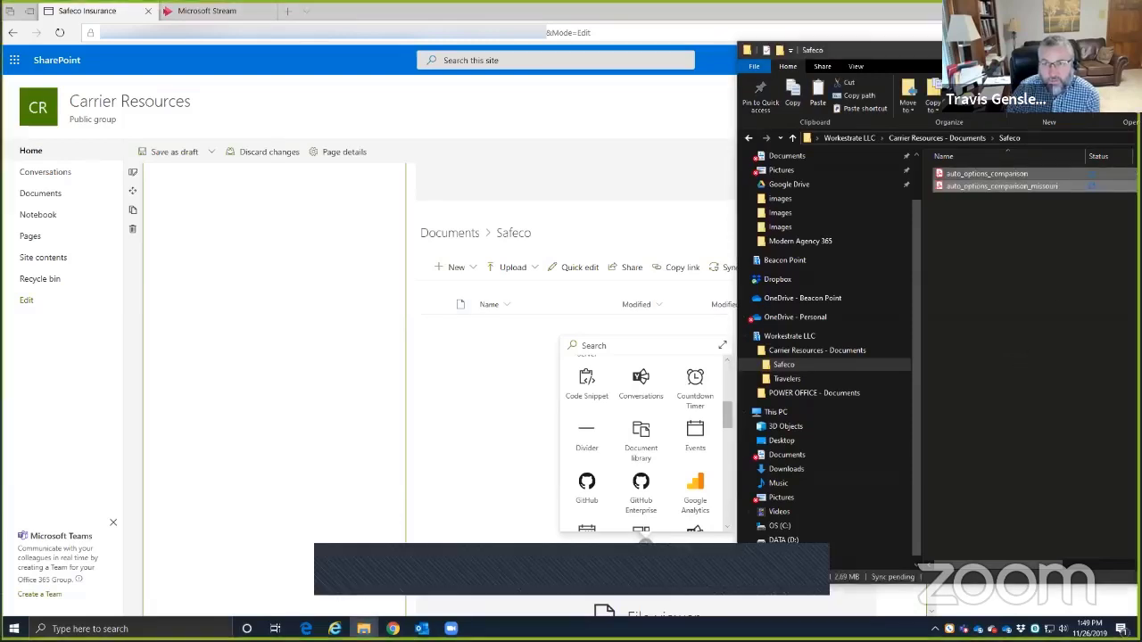
{"action": "left_click_drag", "start_coordinate": [1049, 50], "coordinate": [931, 42]}
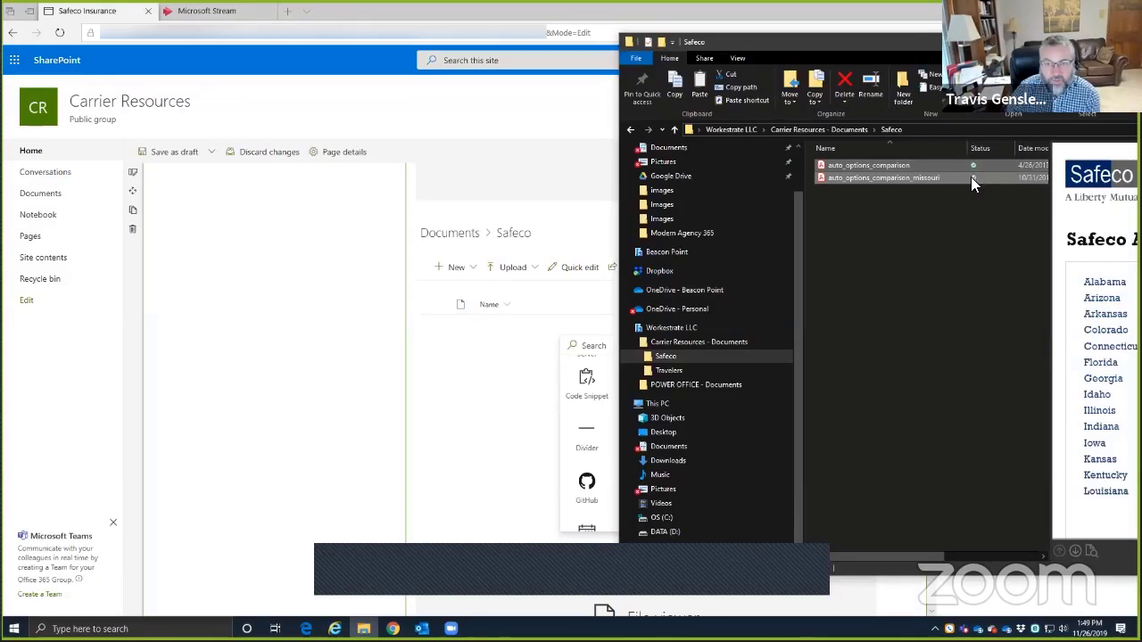
{"action": "left_click_drag", "start_coordinate": [913, 42], "coordinate": [1140, 69]}
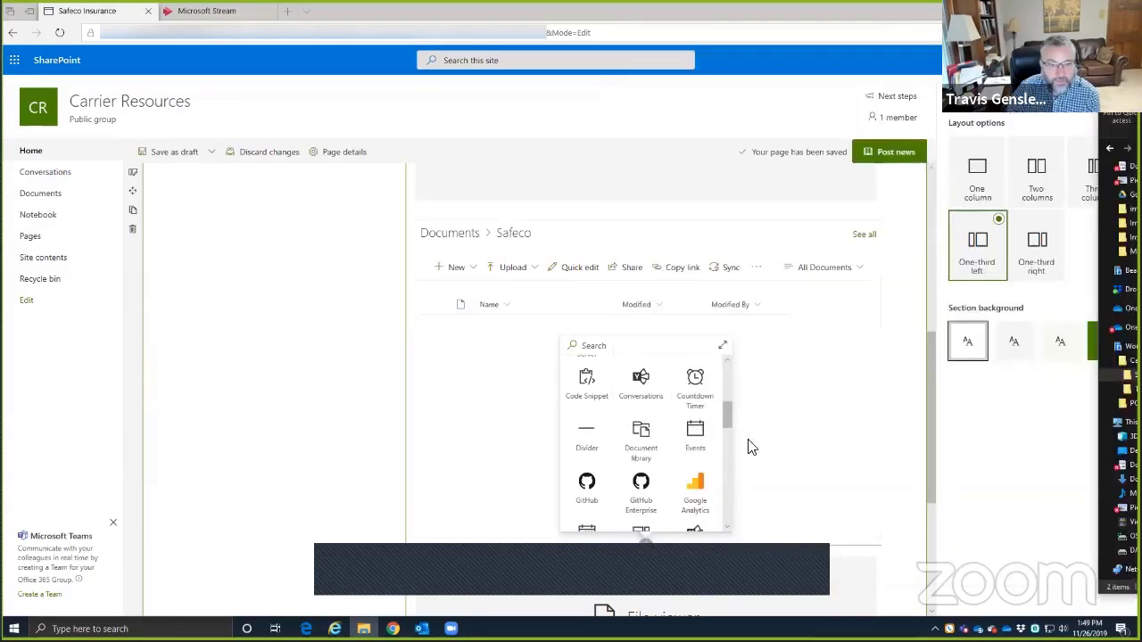
- Start a sync of the Documents library from its web part and dismiss the sync prompts
{"action": "left_click", "coordinate": [755, 438]}
{"action": "left_click", "coordinate": [851, 379]}
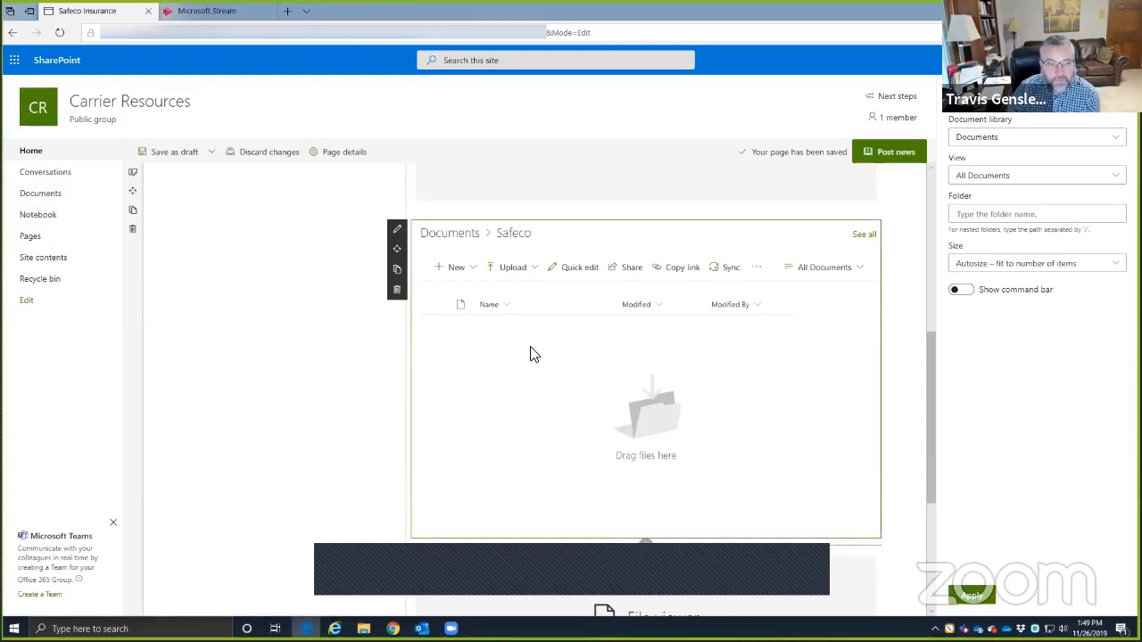
{"action": "left_click", "coordinate": [723, 269]}
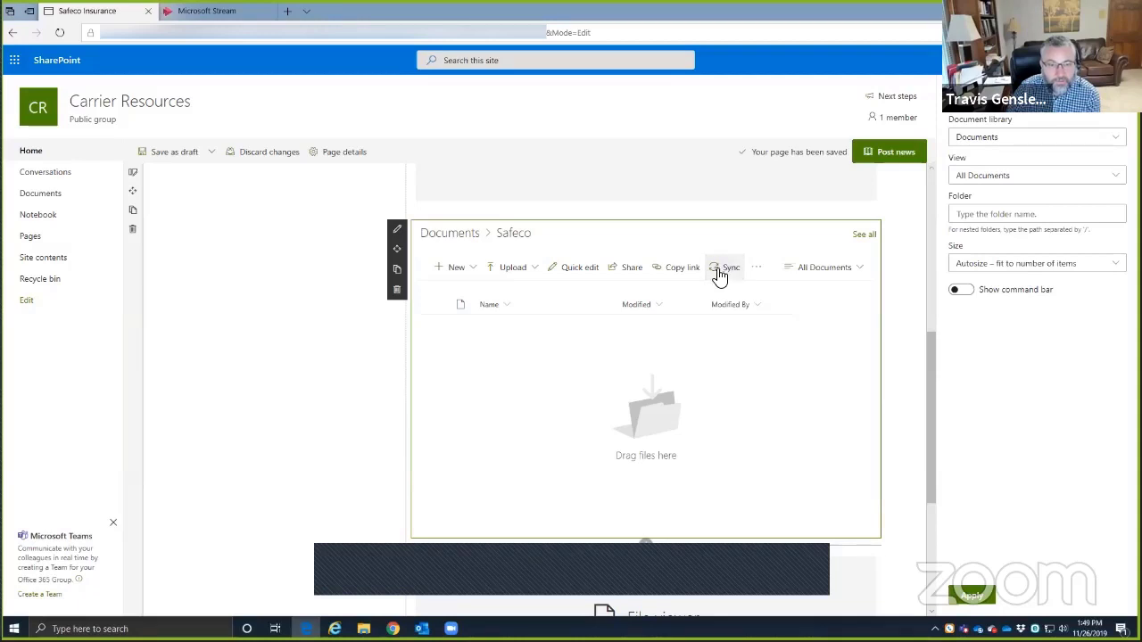
{"action": "left_click", "coordinate": [719, 343]}
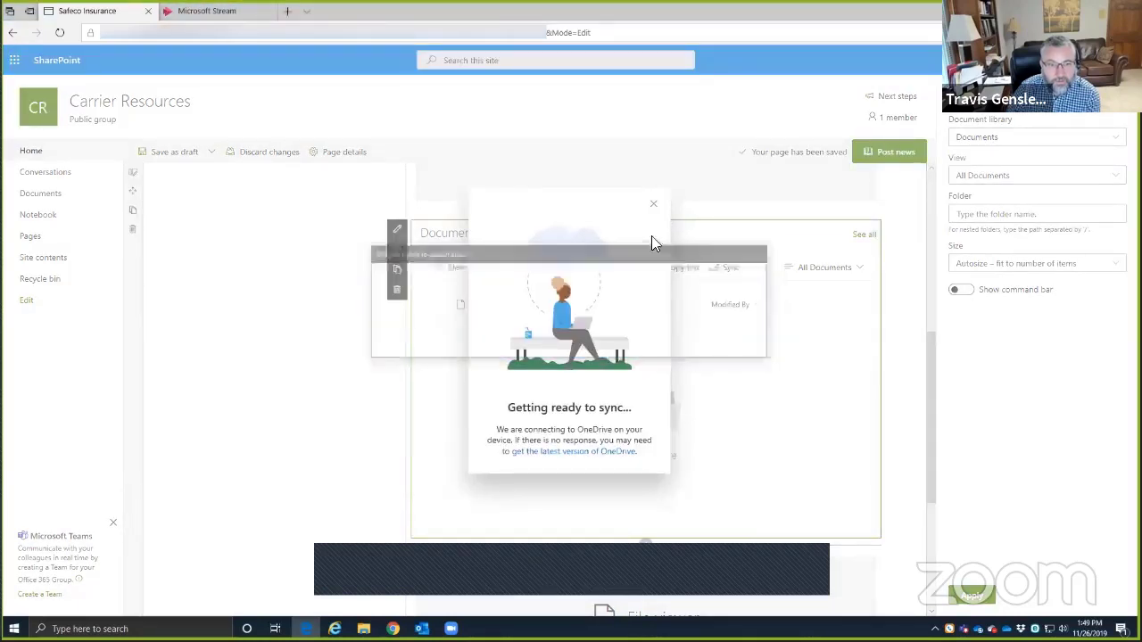
{"action": "left_click", "coordinate": [654, 204]}
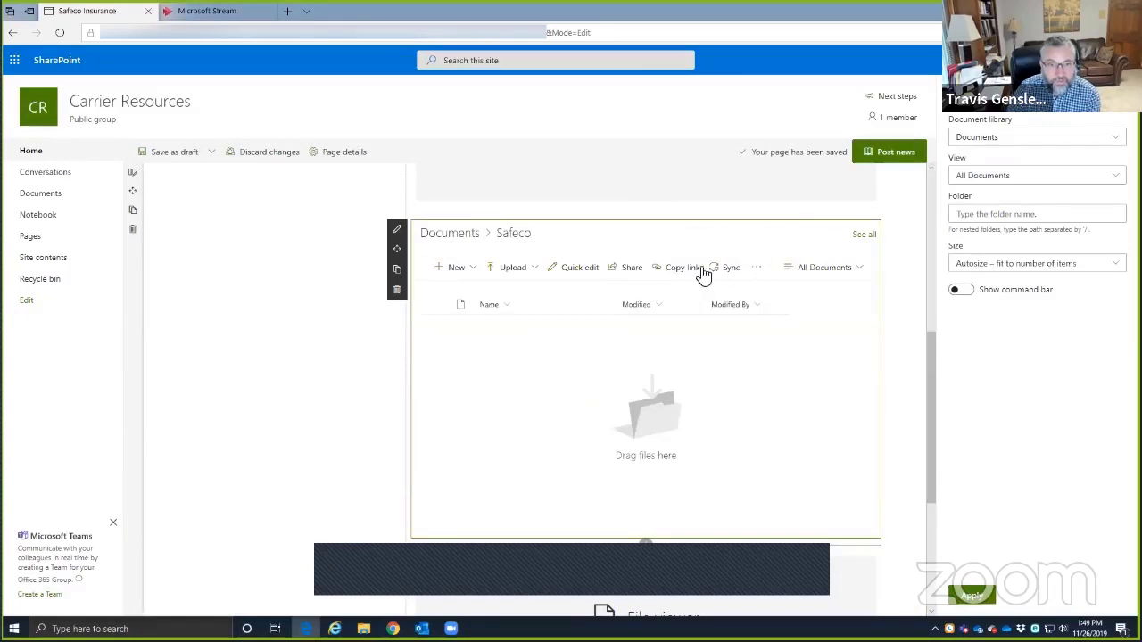
{"action": "scroll", "coordinate": [323, 303], "scroll_direction": "up", "scroll_amount": 1}
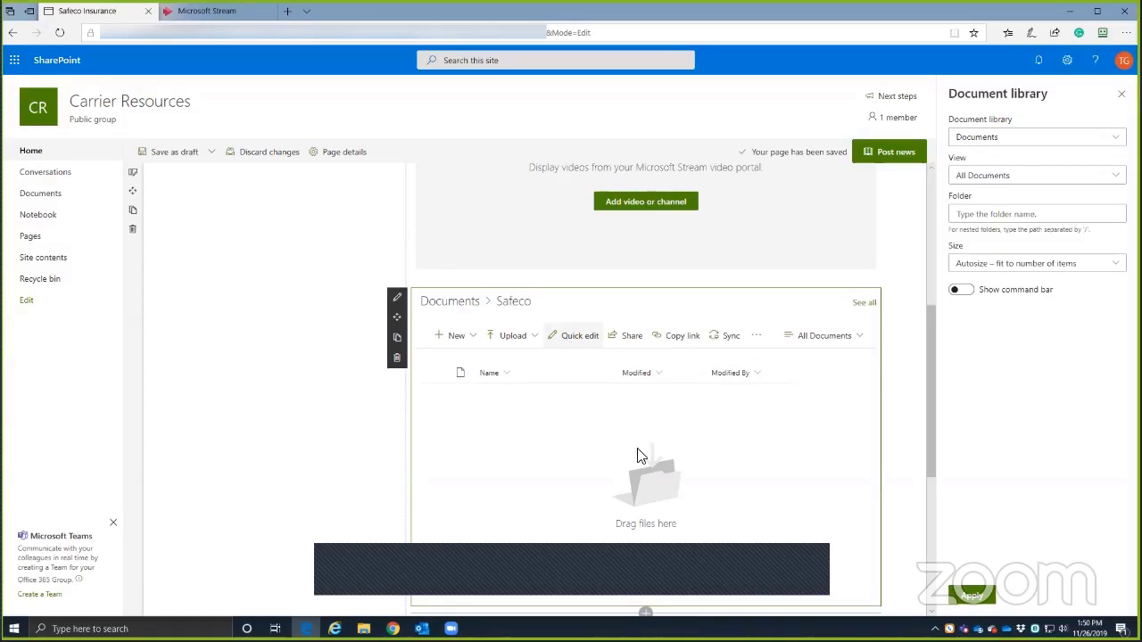
{"action": "left_click", "coordinate": [899, 396]}
{"action": "scroll", "coordinate": [797, 434], "scroll_direction": "up", "scroll_amount": 2}
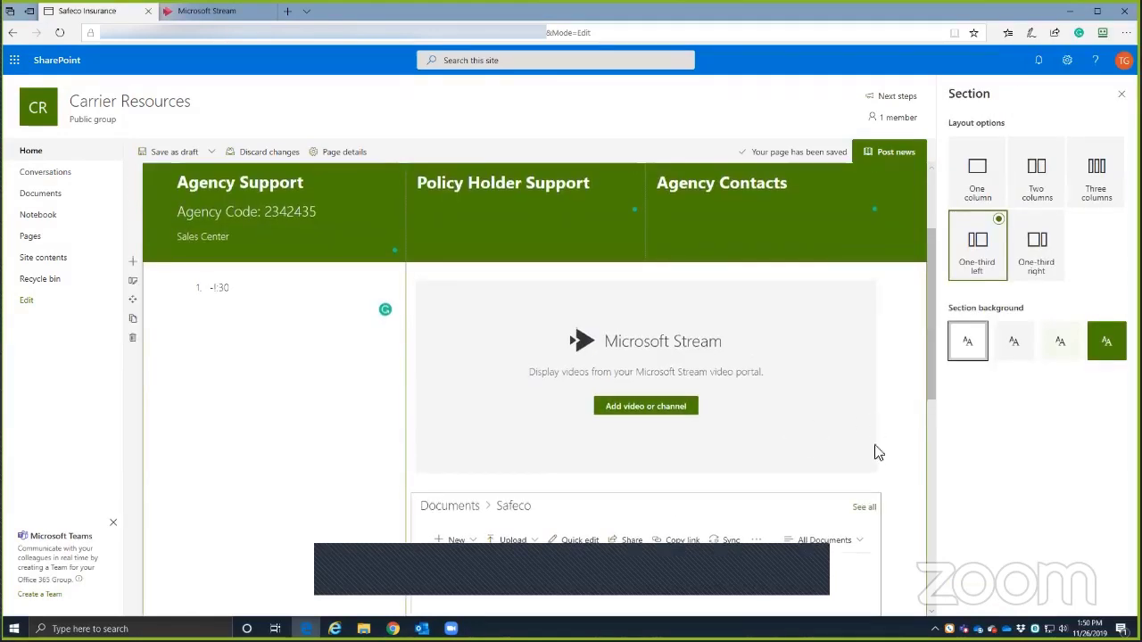
{"action": "scroll", "coordinate": [887, 481], "scroll_direction": "down", "scroll_amount": 2}
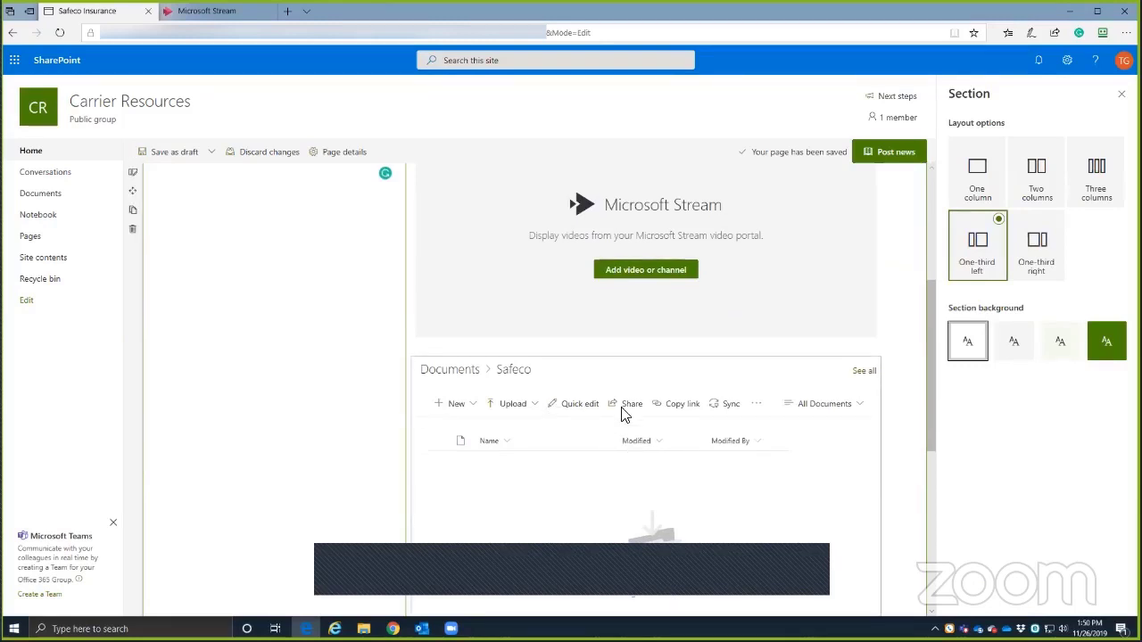
- Save the news post as a draft and open the Safeco folder in the Documents list
{"action": "left_click", "coordinate": [162, 153]}
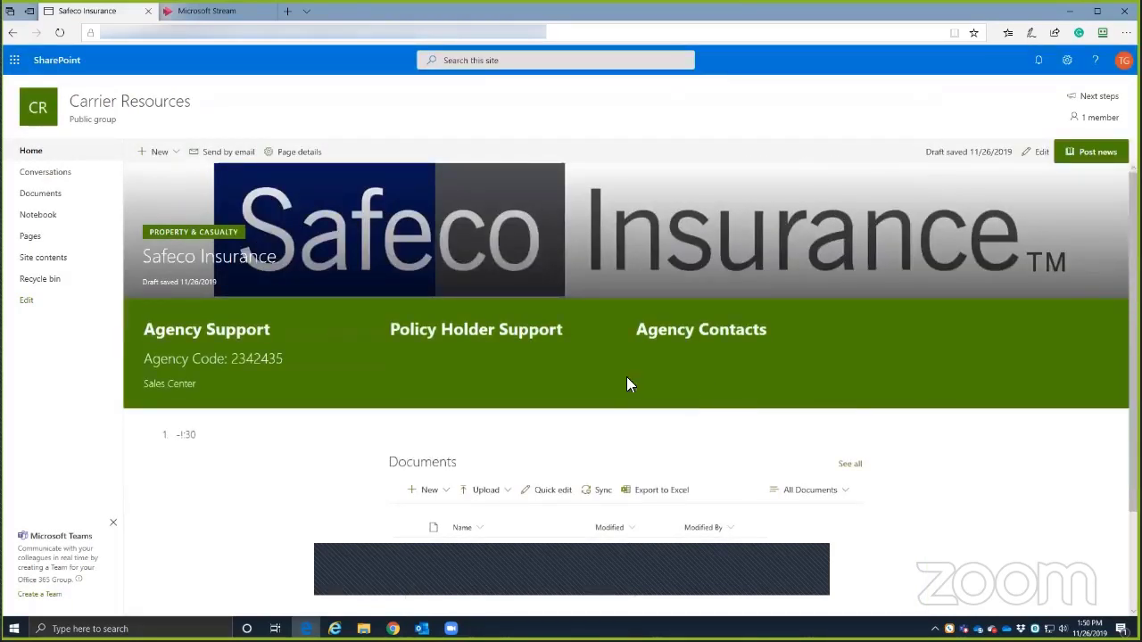
{"action": "scroll", "coordinate": [626, 383], "scroll_direction": "down", "scroll_amount": 2}
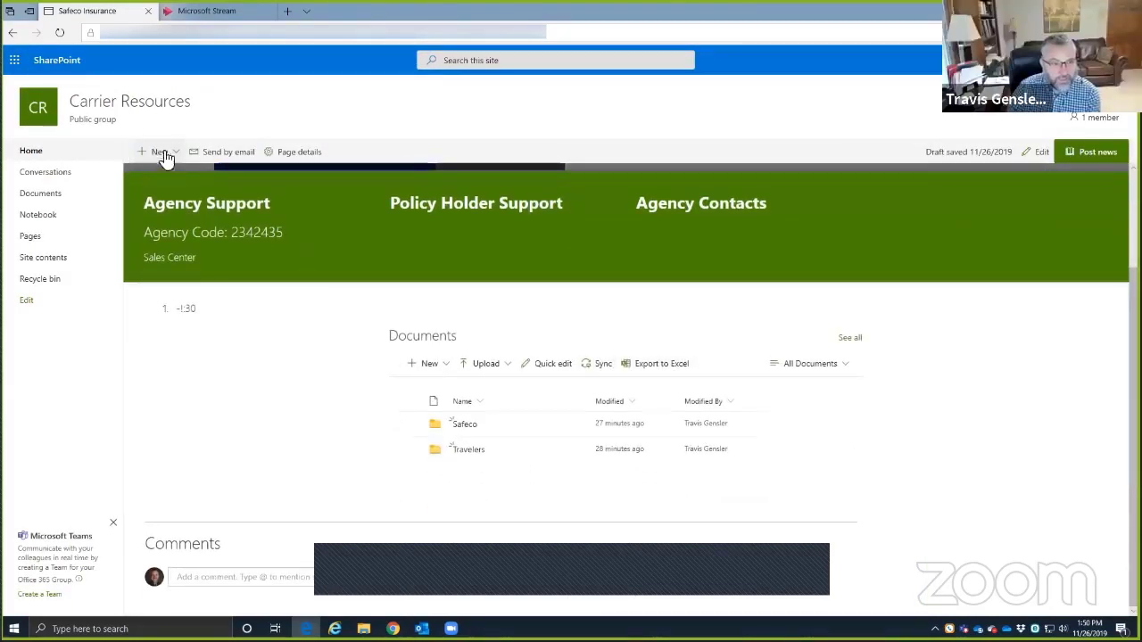
{"action": "left_click", "coordinate": [461, 425]}
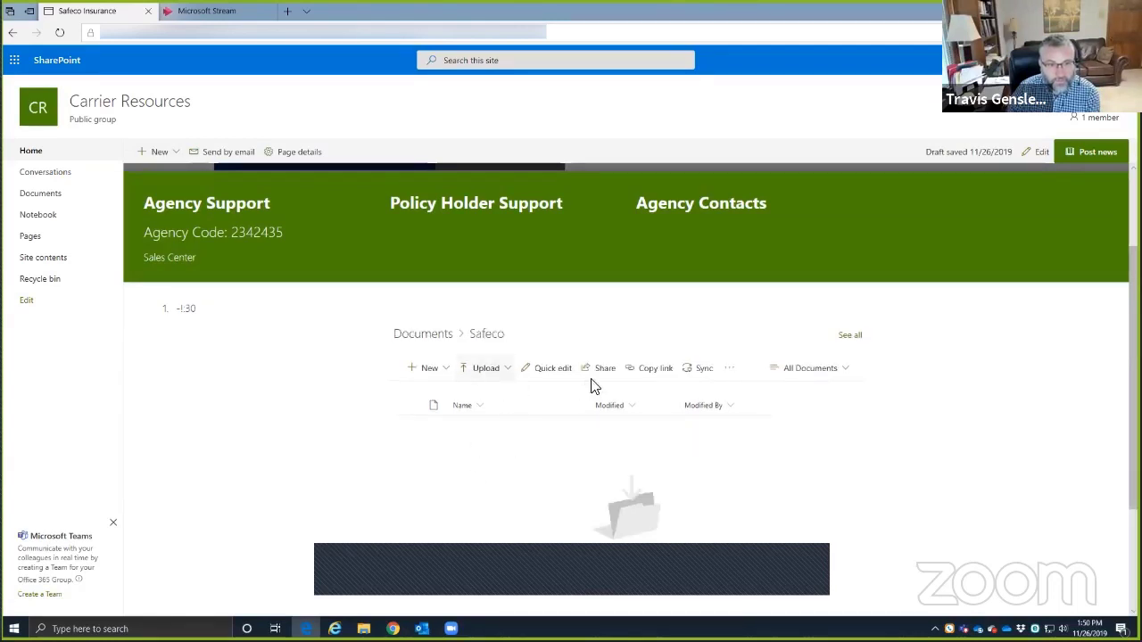
{"action": "scroll", "coordinate": [720, 489], "scroll_direction": "down", "scroll_amount": 2}
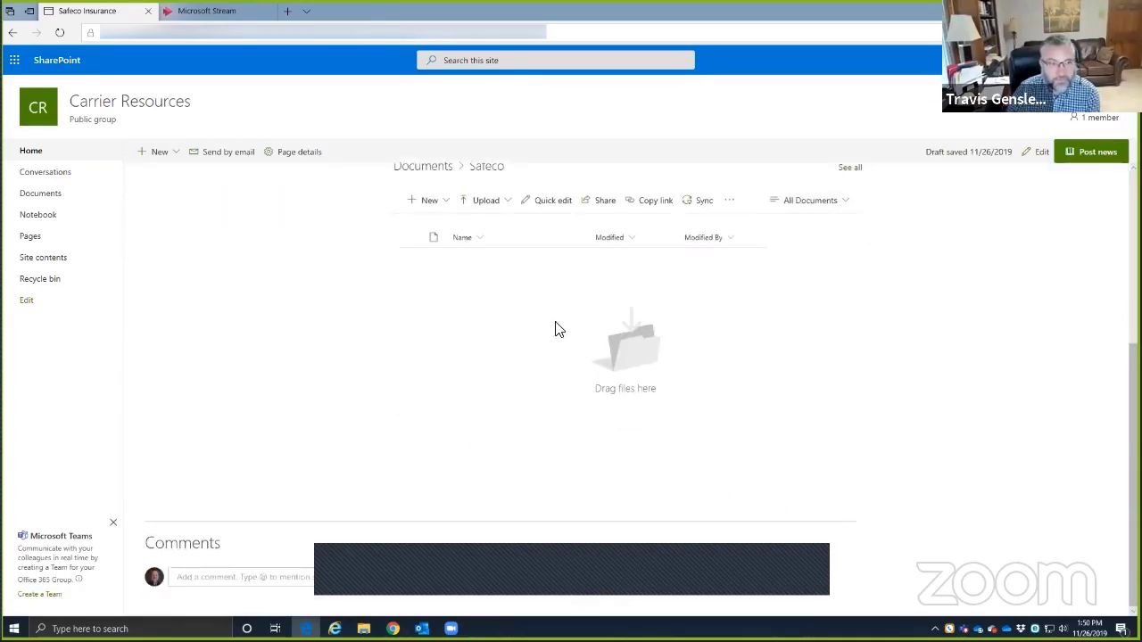
{"action": "scroll", "coordinate": [553, 491], "scroll_direction": "up", "scroll_amount": 4}
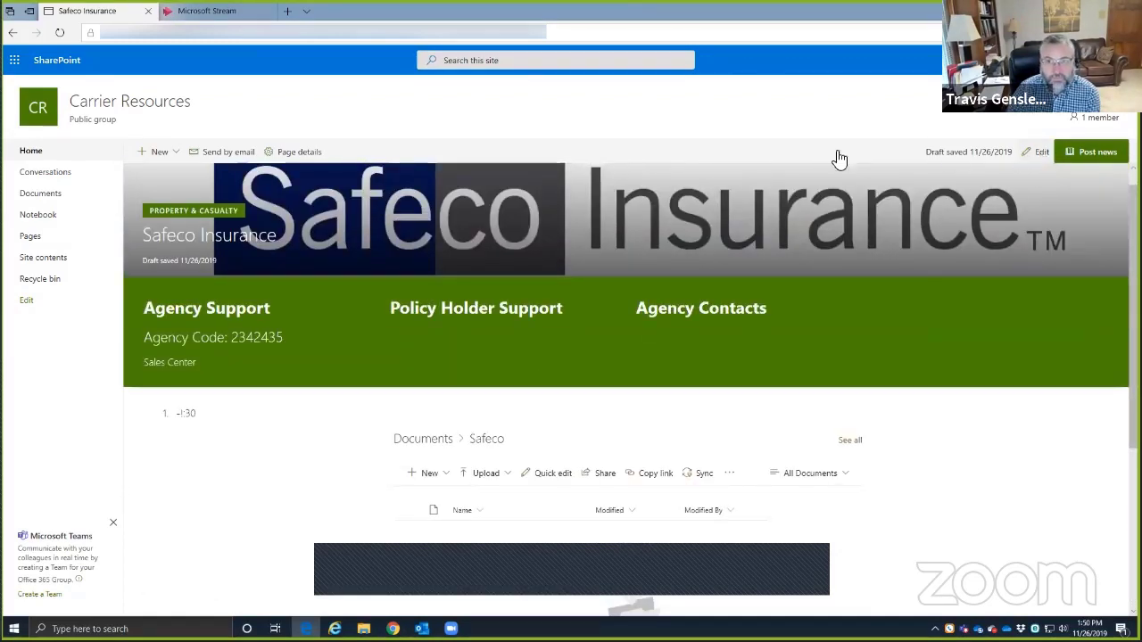
- Bring up the web part choices below the Documents list in column two
{"action": "scroll", "coordinate": [361, 166], "scroll_direction": "up", "scroll_amount": 1}
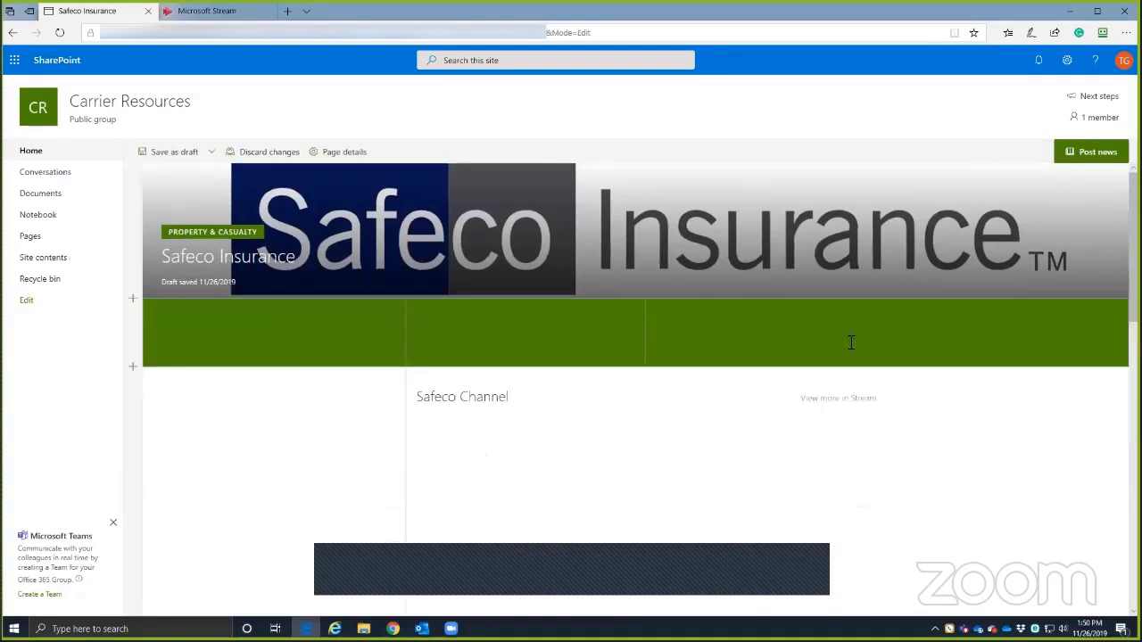
{"action": "scroll", "coordinate": [862, 377], "scroll_direction": "down", "scroll_amount": 5}
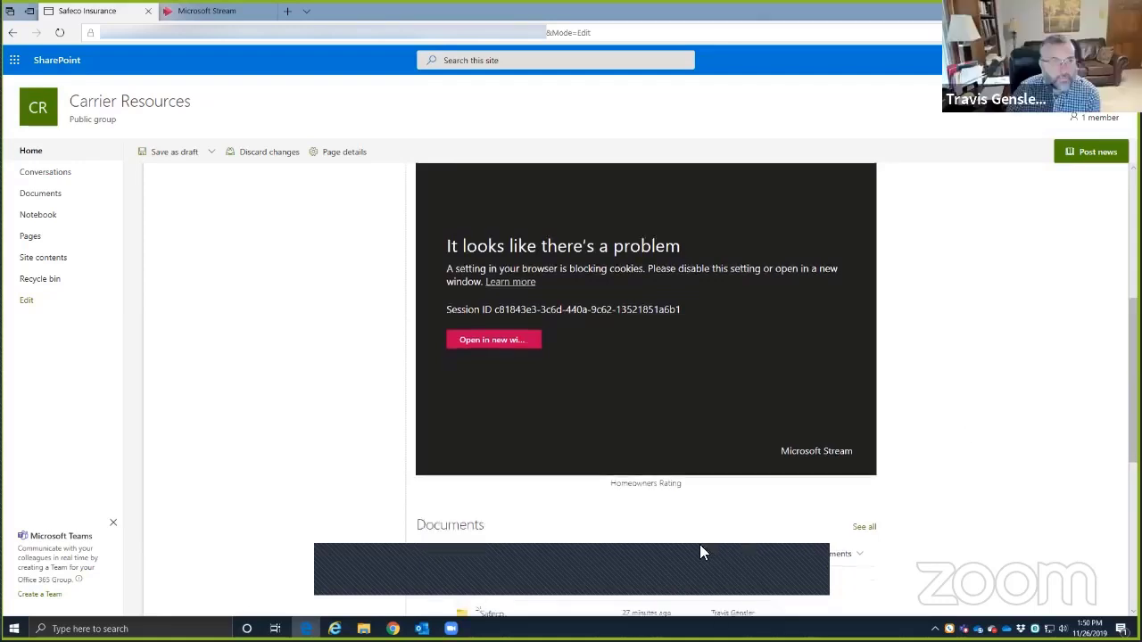
{"action": "scroll", "coordinate": [699, 544], "scroll_direction": "down", "scroll_amount": 4}
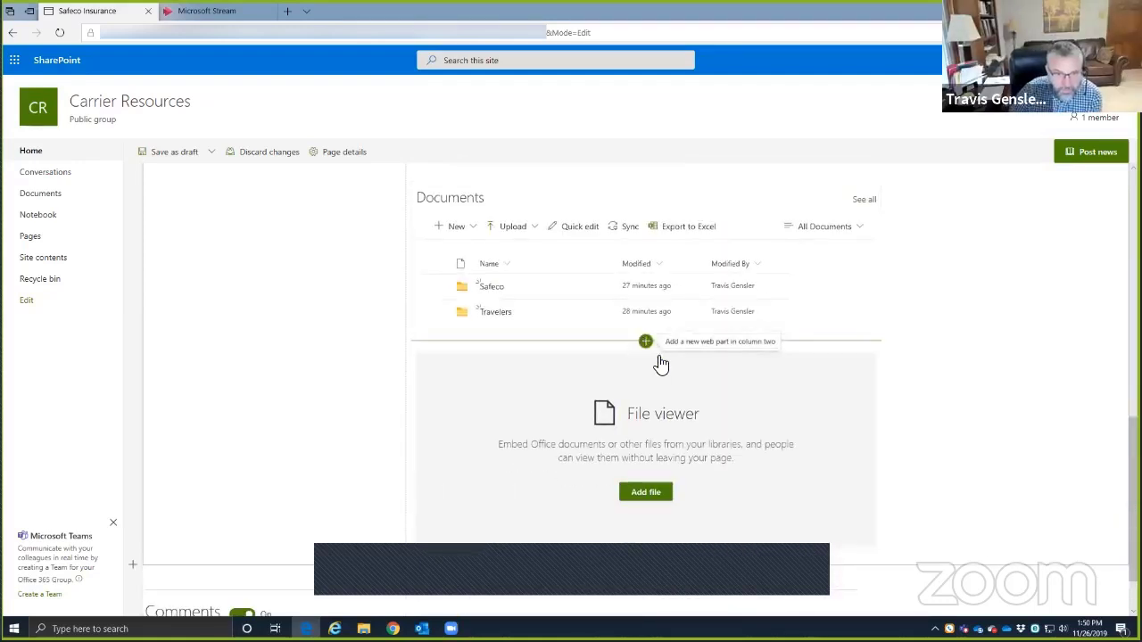
{"action": "left_click", "coordinate": [645, 341]}
{"action": "scroll", "coordinate": [693, 437], "scroll_direction": "down", "scroll_amount": 1}
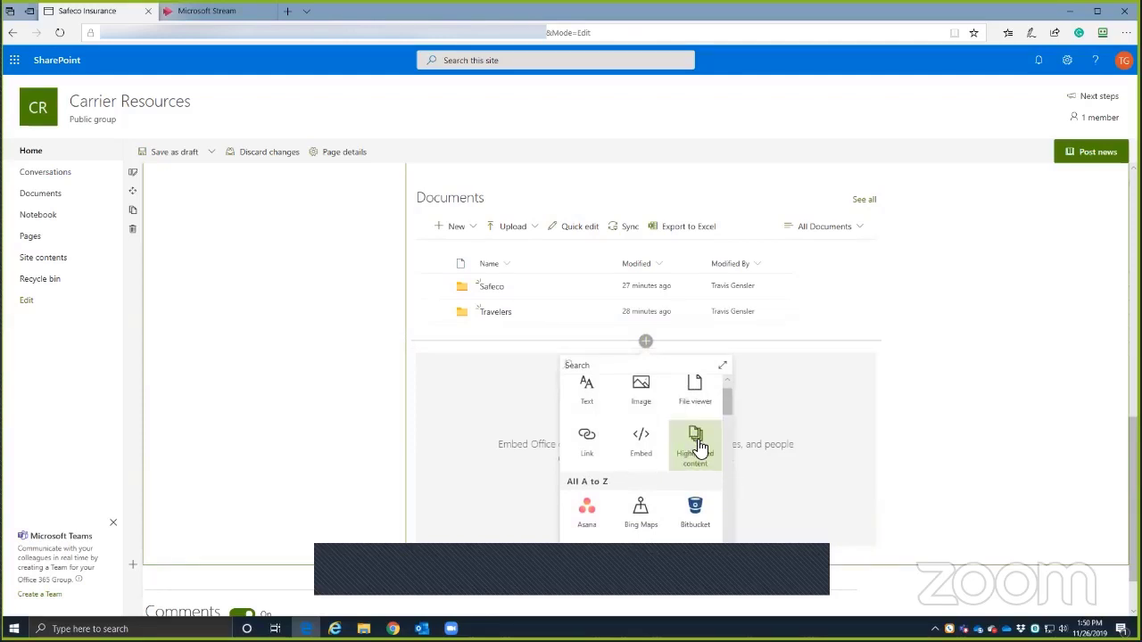
- Add a Highlighted content web part using a custom query on the site's Documents library
{"action": "left_click", "coordinate": [698, 446]}
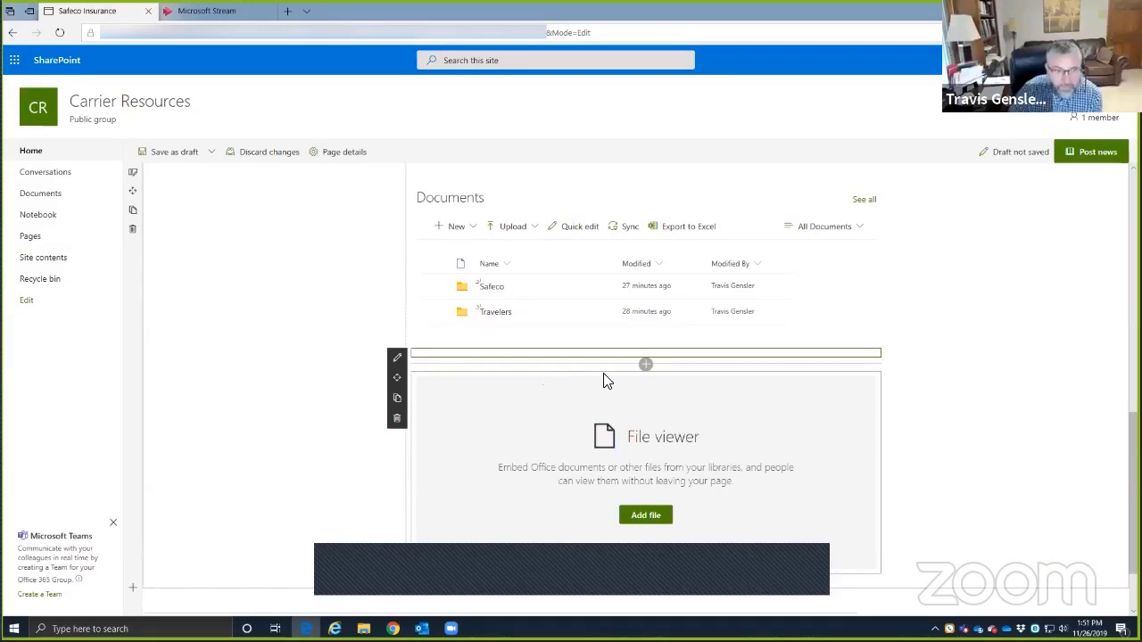
{"action": "left_click", "coordinate": [398, 361]}
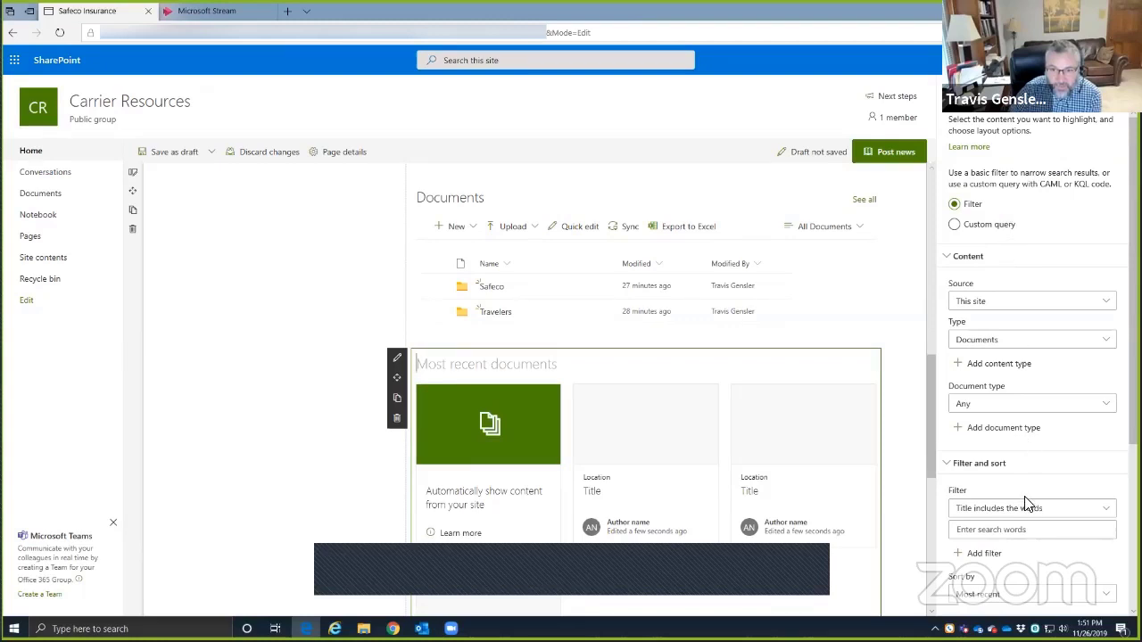
{"action": "left_click", "coordinate": [1001, 302]}
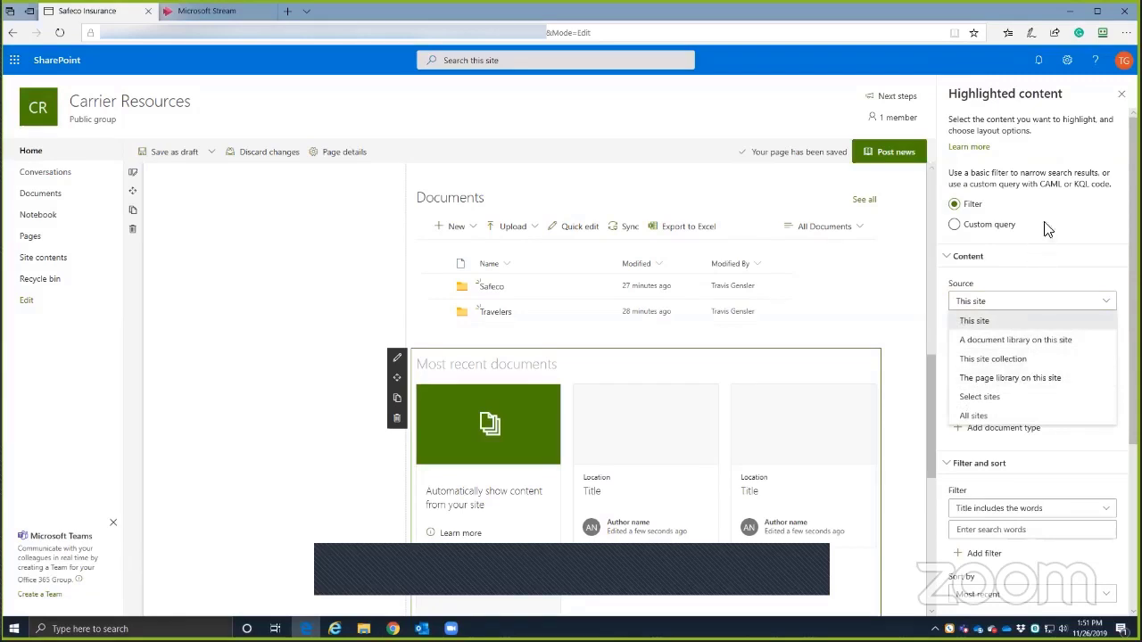
{"action": "left_click", "coordinate": [954, 226]}
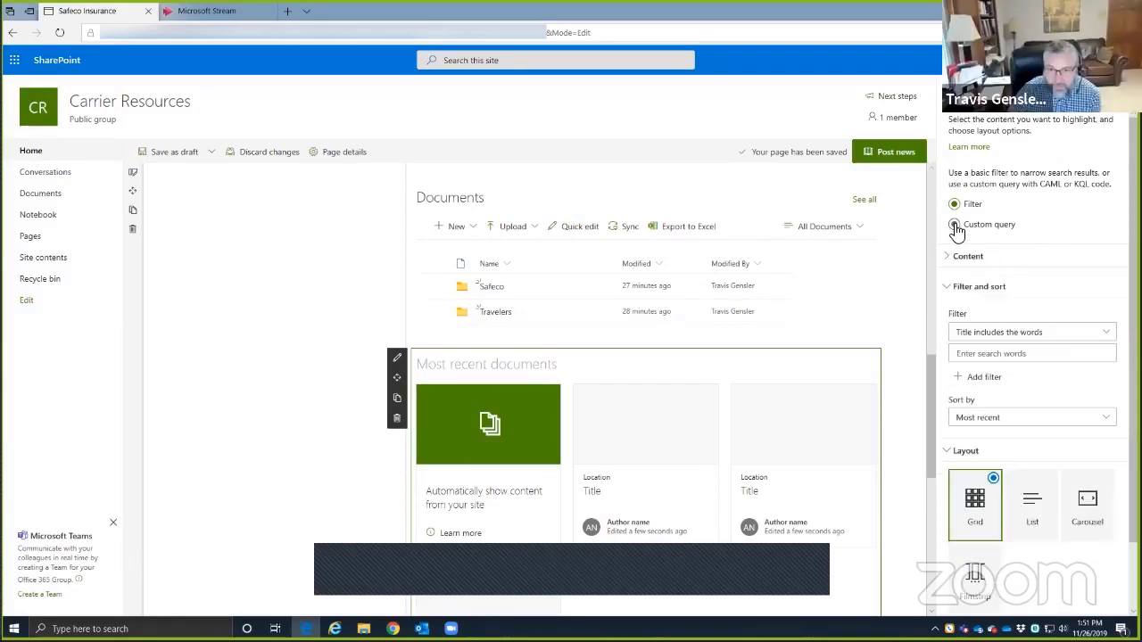
{"action": "left_click", "coordinate": [955, 228]}
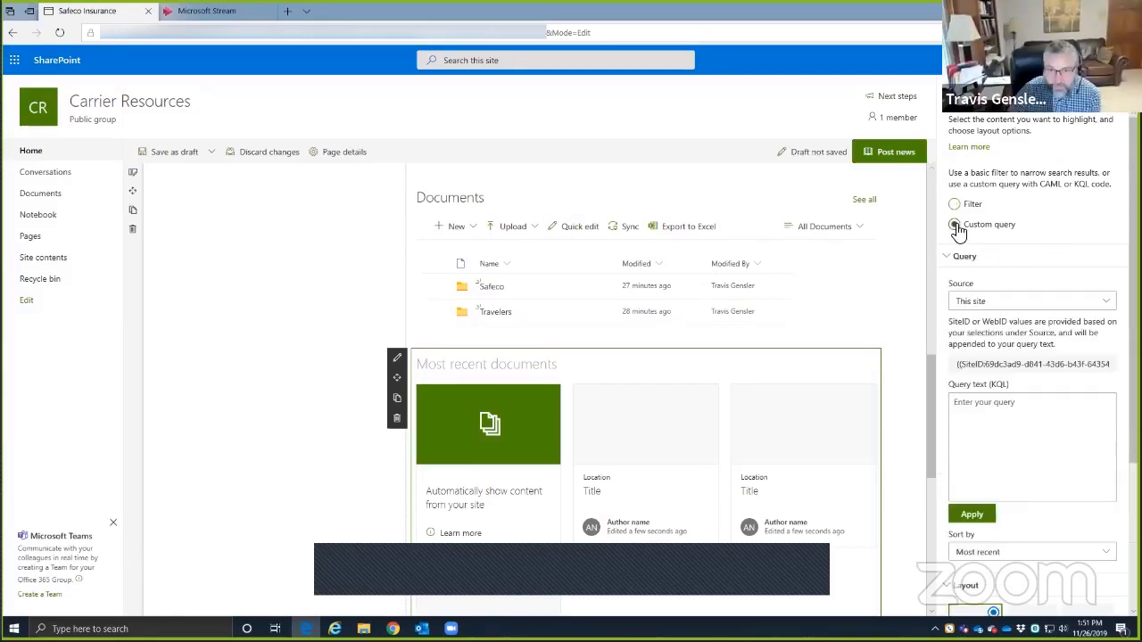
{"action": "left_click", "coordinate": [1001, 302]}
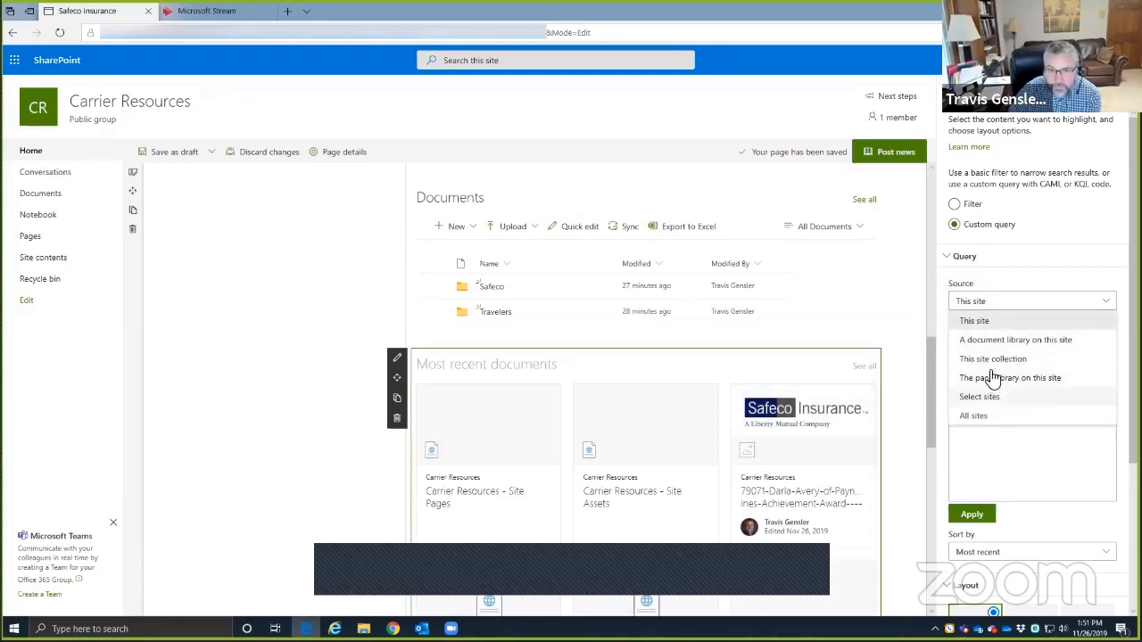
{"action": "left_click", "coordinate": [1001, 341]}
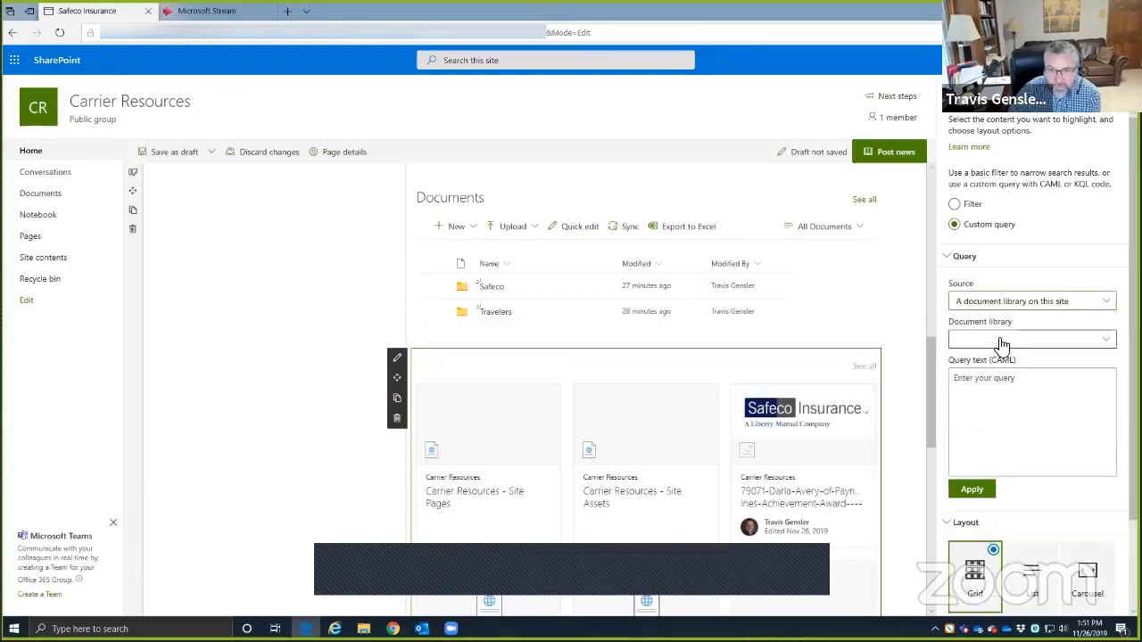
{"action": "left_click", "coordinate": [1000, 343]}
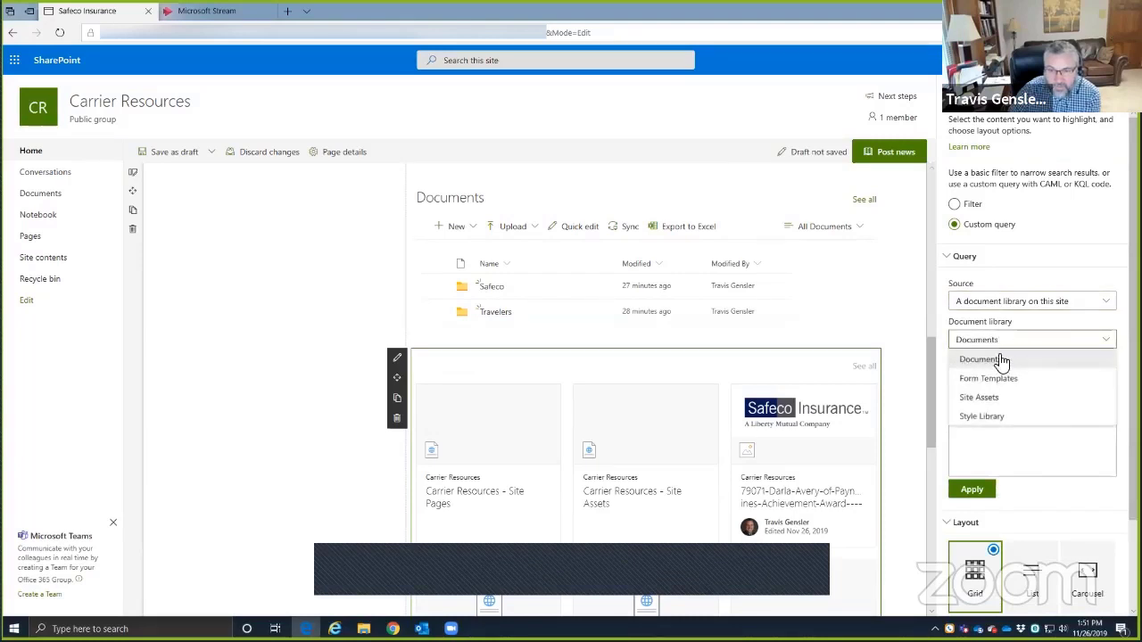
{"action": "left_click", "coordinate": [999, 359]}
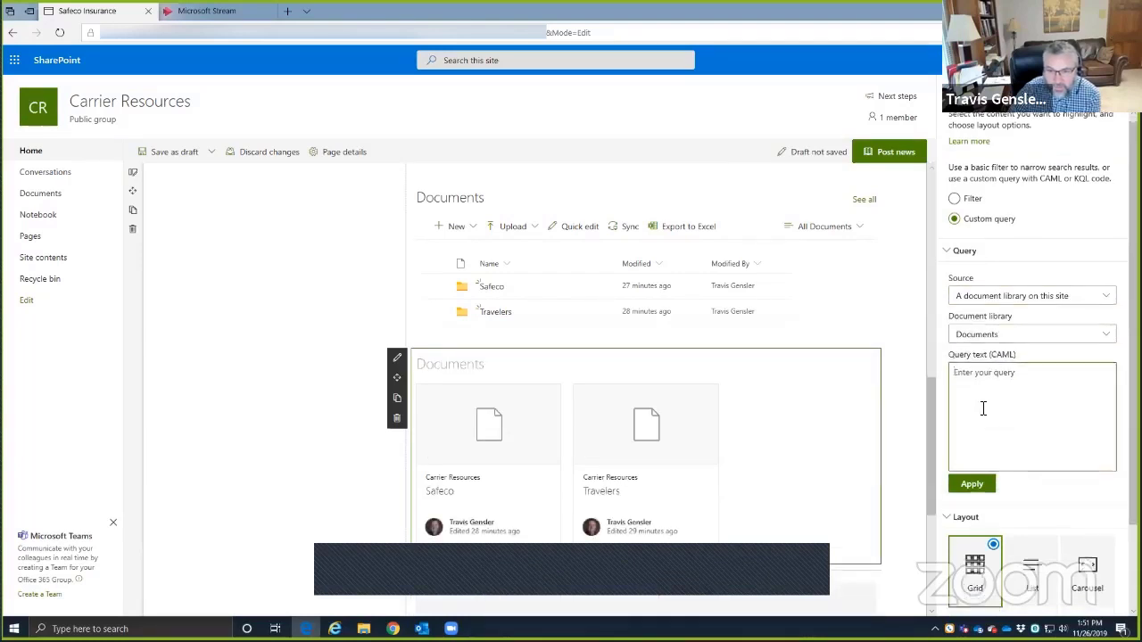
{"action": "scroll", "coordinate": [990, 420], "scroll_direction": "down", "scroll_amount": 2}
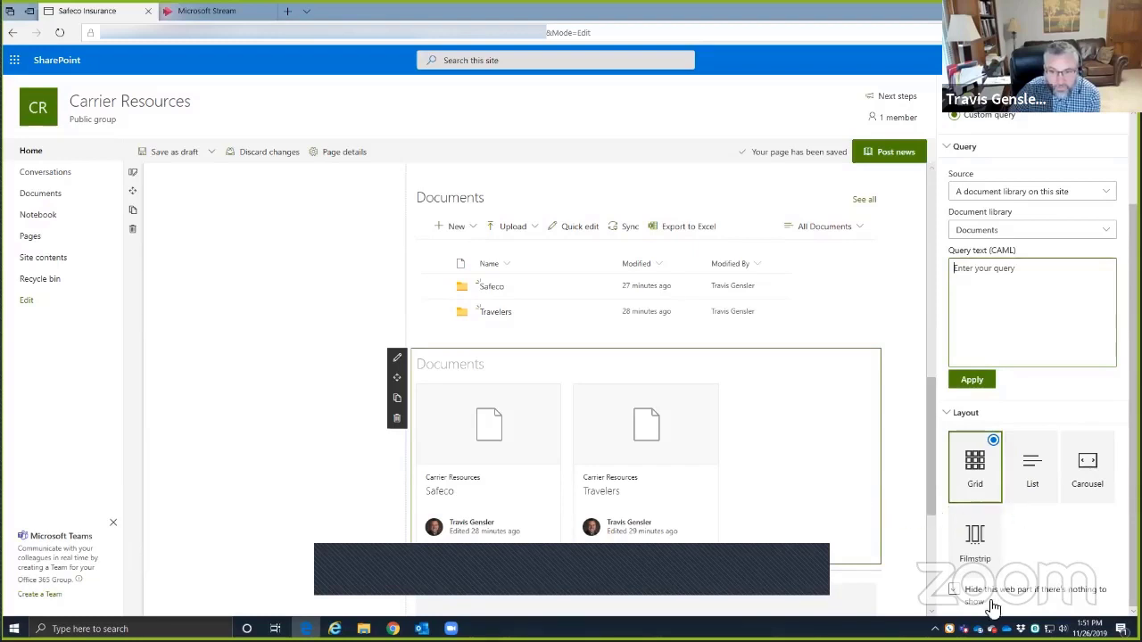
{"action": "scroll", "coordinate": [1030, 435], "scroll_direction": "up", "scroll_amount": 2}
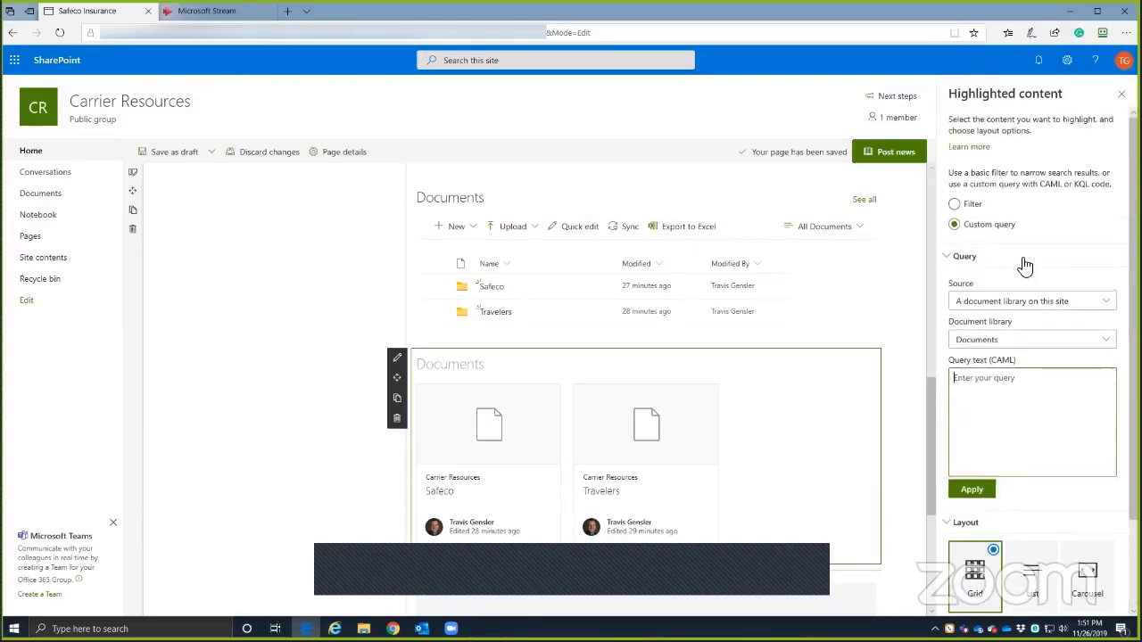
{"action": "left_click", "coordinate": [425, 406]}
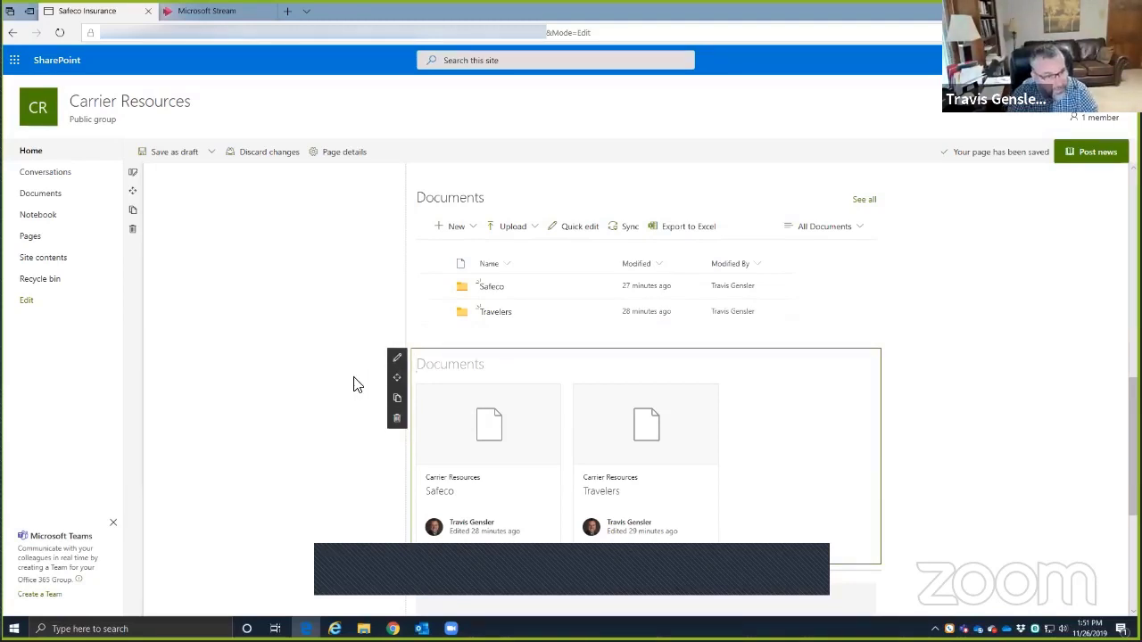
- Delete the Highlighted content web part, confirming Yes, and review the page below Documents
{"action": "left_click", "coordinate": [397, 420]}
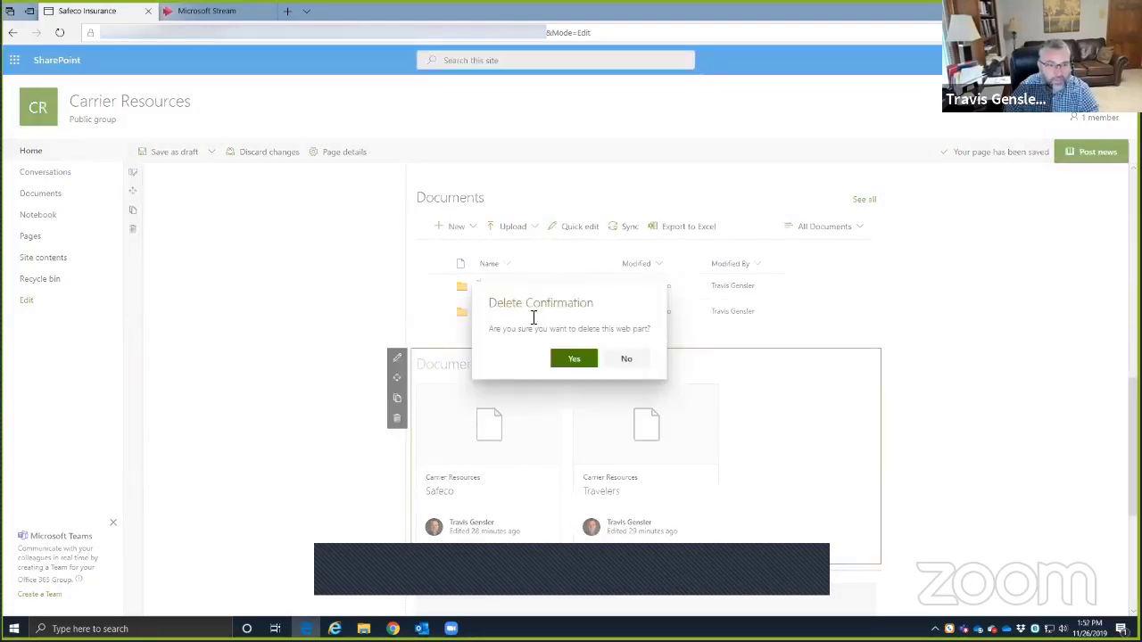
{"action": "left_click", "coordinate": [578, 361]}
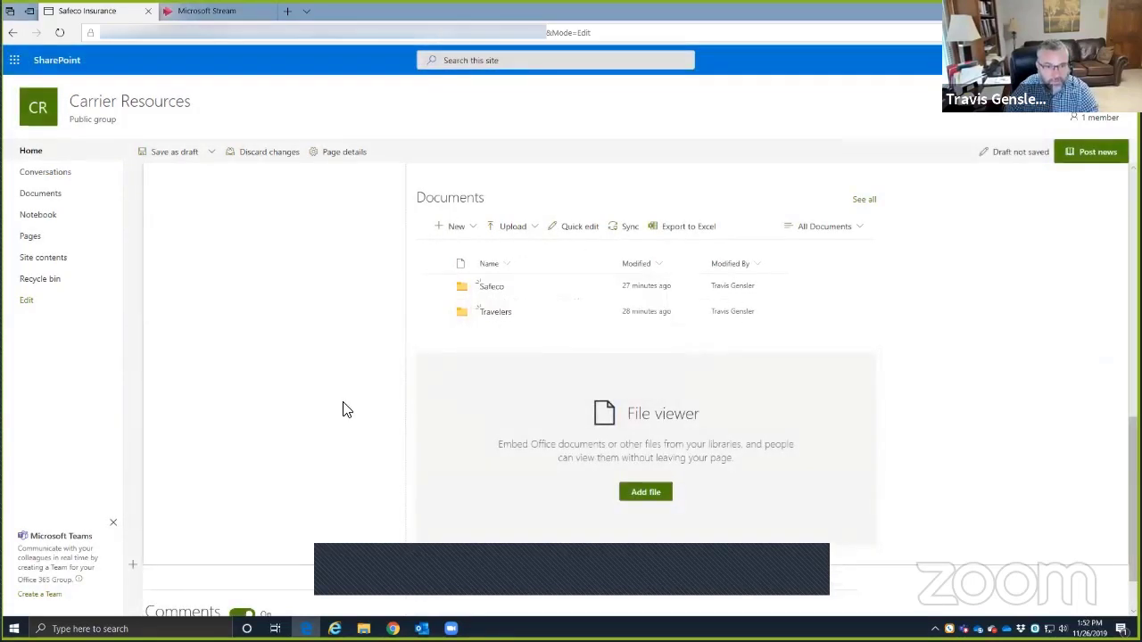
{"action": "key", "text": "alt+Tab"}
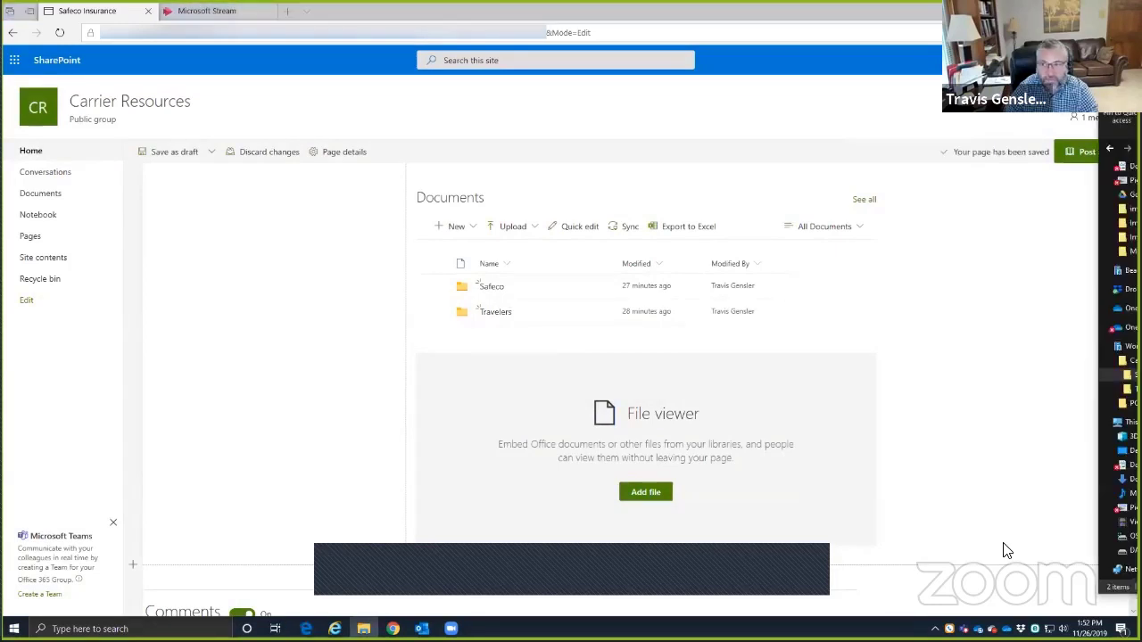
{"action": "left_click", "coordinate": [1002, 543]}
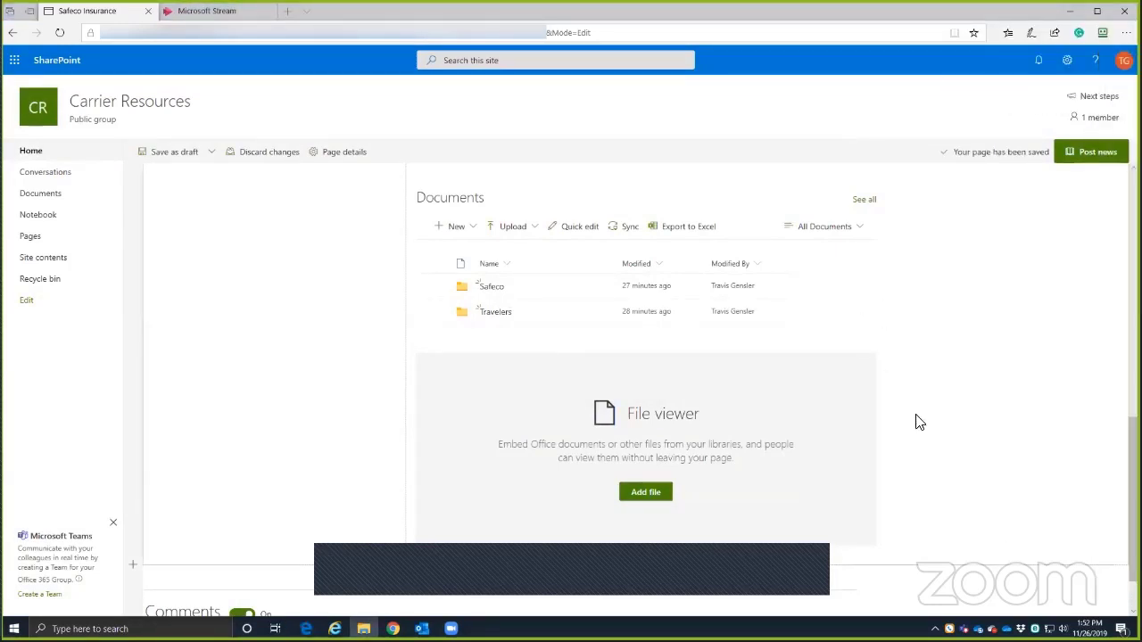
{"action": "scroll", "coordinate": [520, 446], "scroll_direction": "down", "scroll_amount": 1}
{"action": "scroll", "coordinate": [1019, 255], "scroll_direction": "up", "scroll_amount": 4}
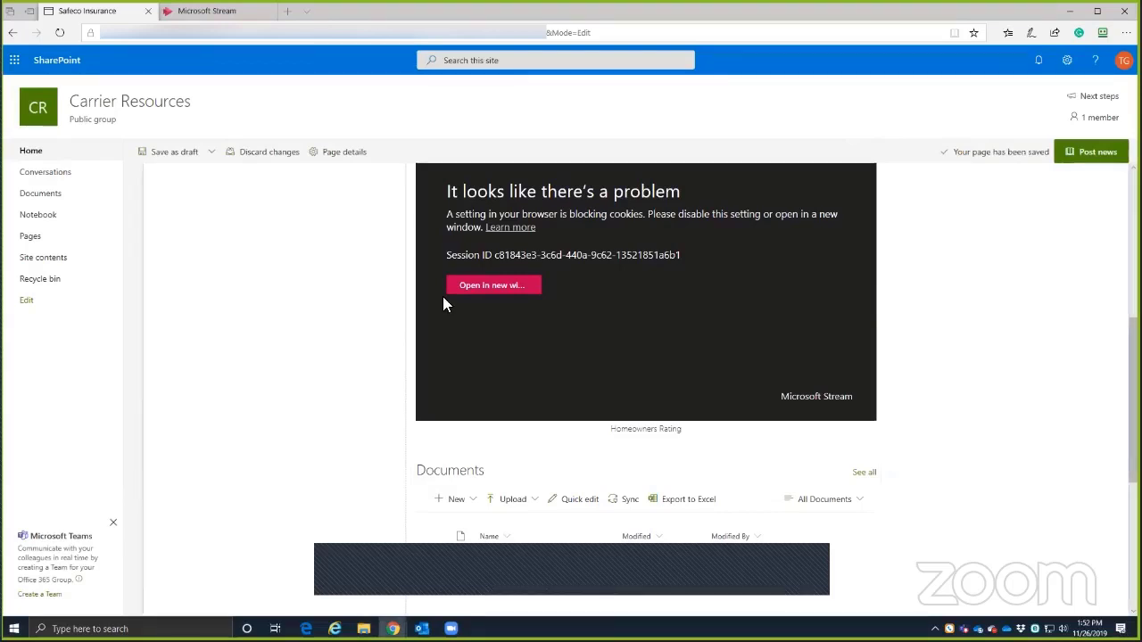
{"action": "scroll", "coordinate": [482, 312], "scroll_direction": "down", "scroll_amount": 4}
{"action": "scroll", "coordinate": [365, 311], "scroll_direction": "up", "scroll_amount": 4}
{"action": "scroll", "coordinate": [428, 418], "scroll_direction": "down", "scroll_amount": 4}
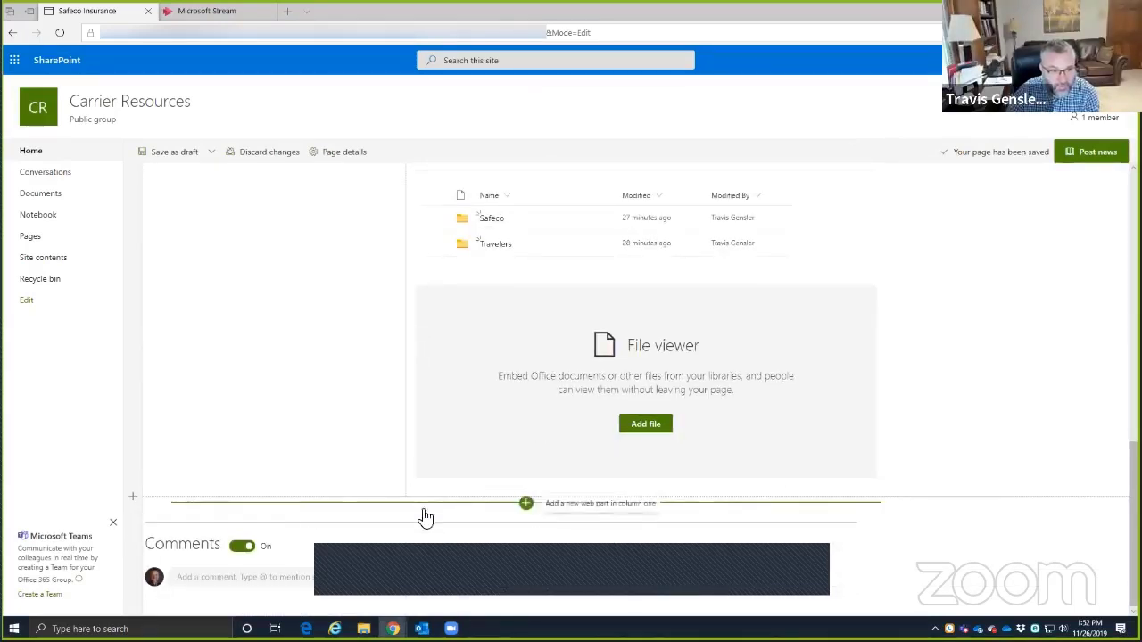
{"action": "left_click", "coordinate": [527, 505]}
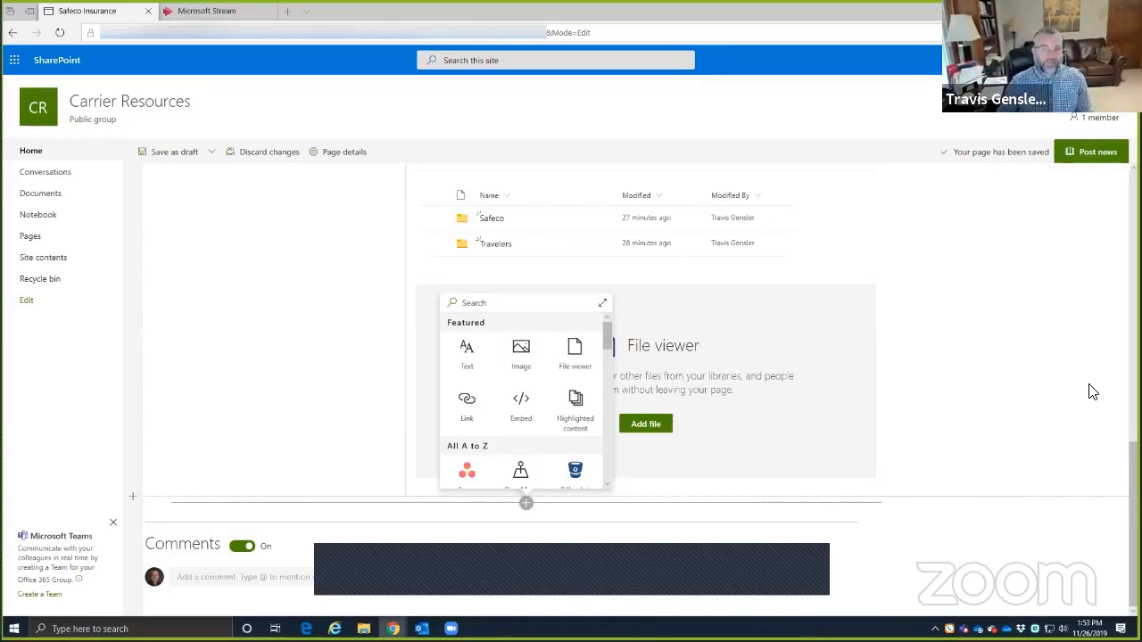
{"action": "scroll", "coordinate": [930, 334], "scroll_direction": "up", "scroll_amount": 5}
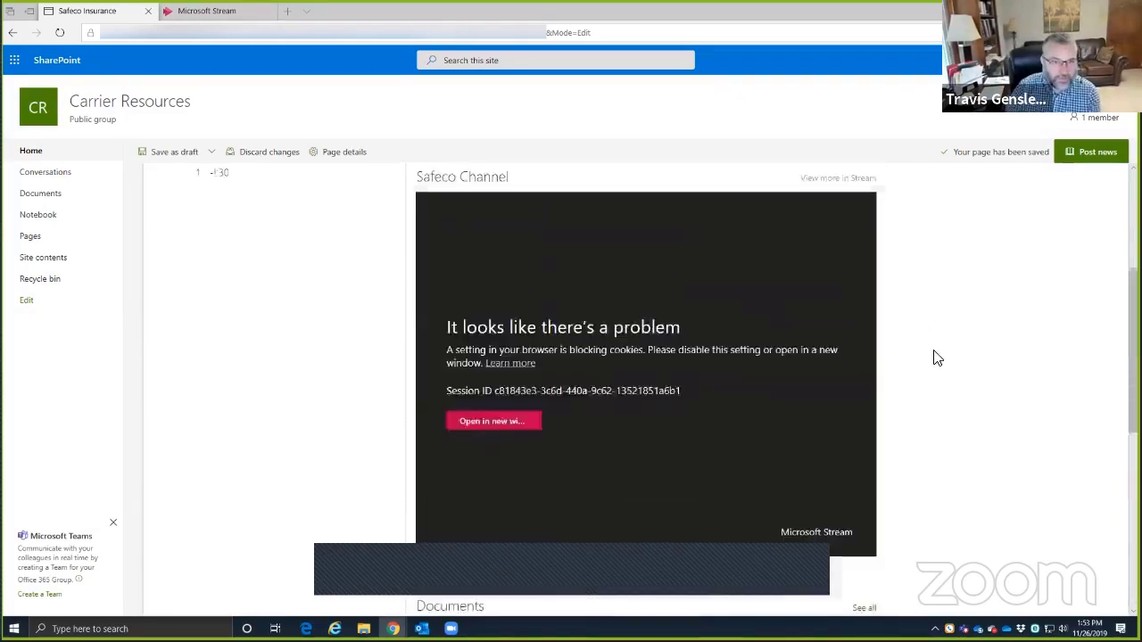
{"action": "scroll", "coordinate": [937, 356], "scroll_direction": "up", "scroll_amount": 3}
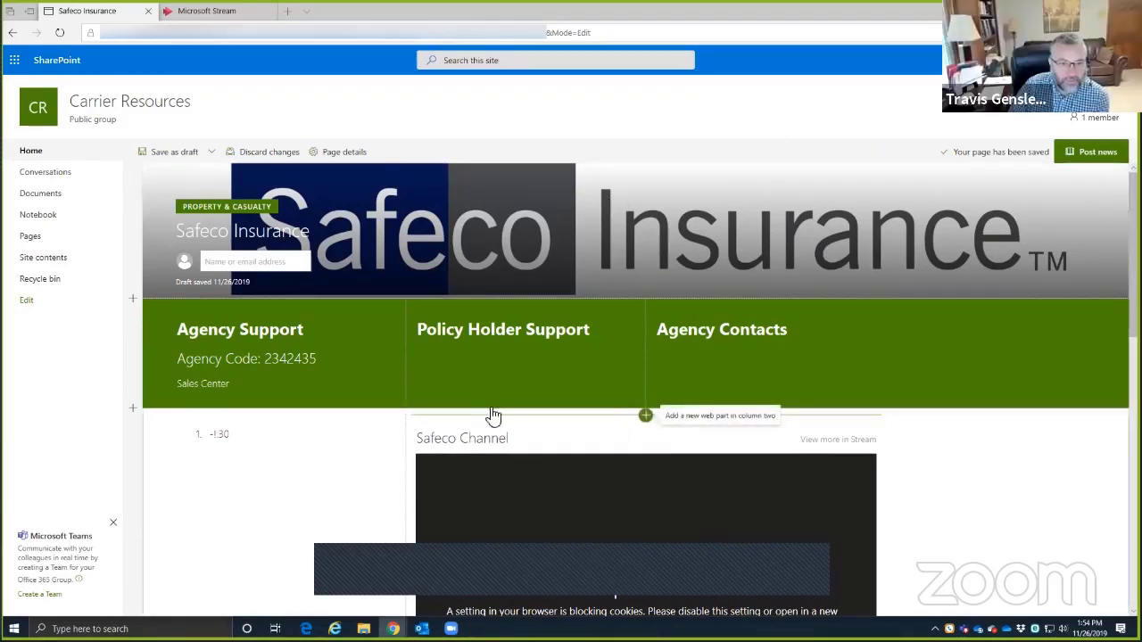
{"action": "scroll", "coordinate": [493, 416], "scroll_direction": "down", "scroll_amount": 10}
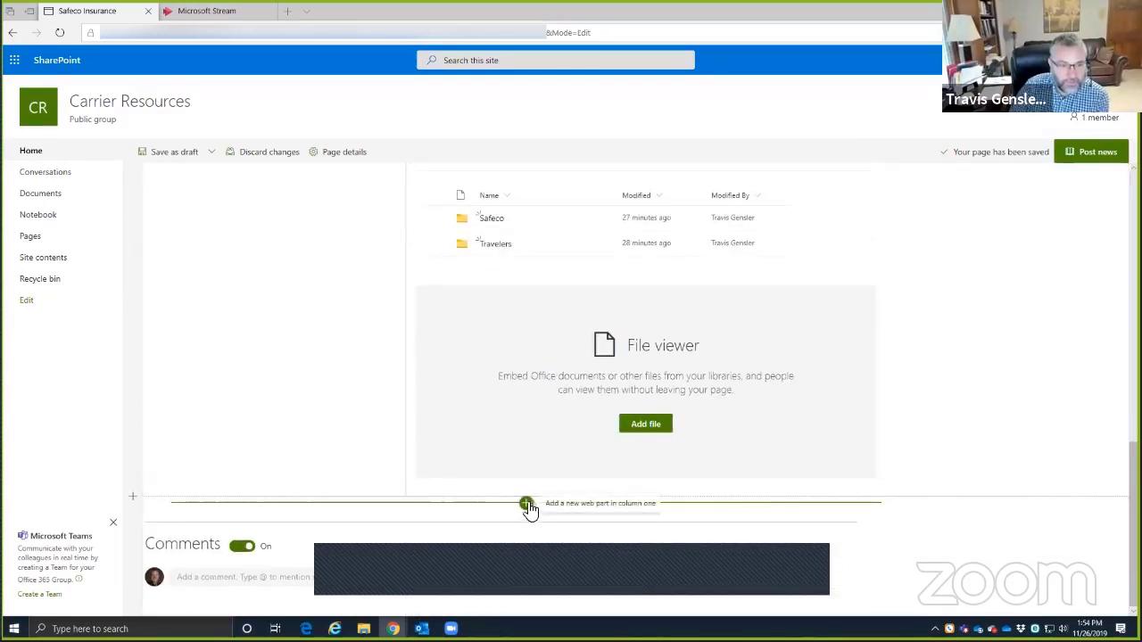
- Insert a text web part reading 'Company Advantages.' above Comments, below the File viewer
{"action": "left_click", "coordinate": [526, 503]}
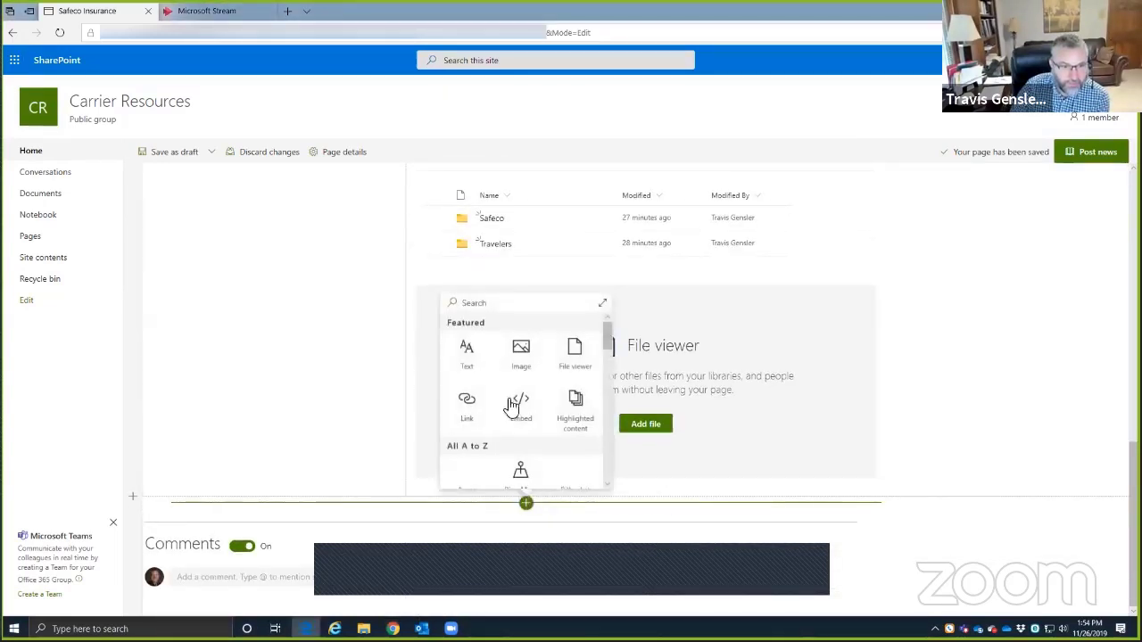
{"action": "left_click", "coordinate": [466, 352]}
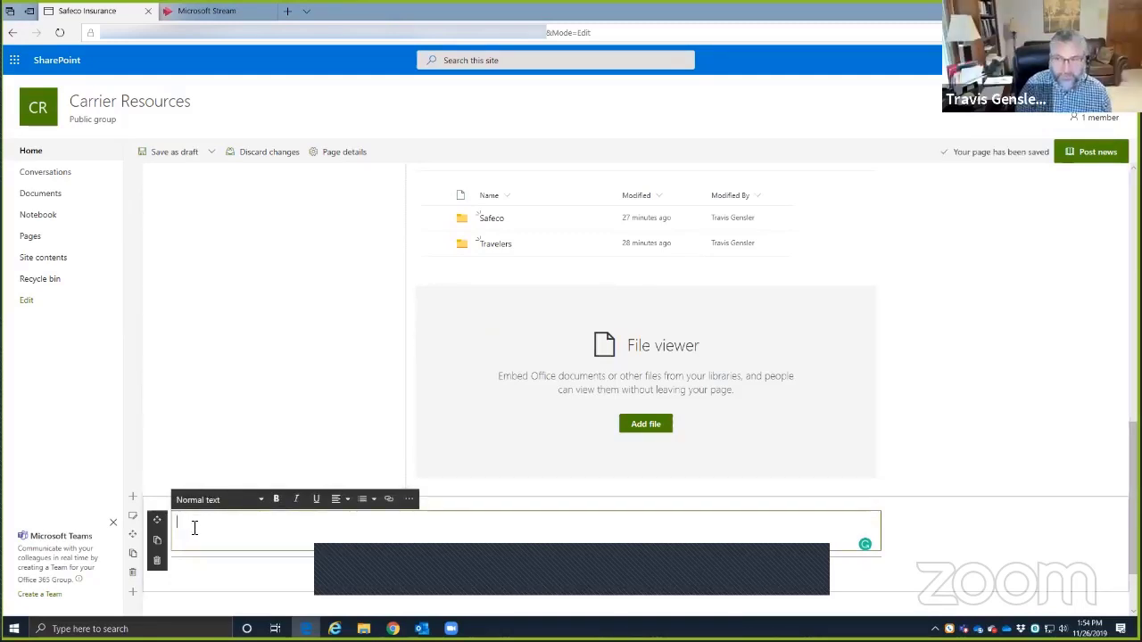
{"action": "type", "text": "Company Advant"}
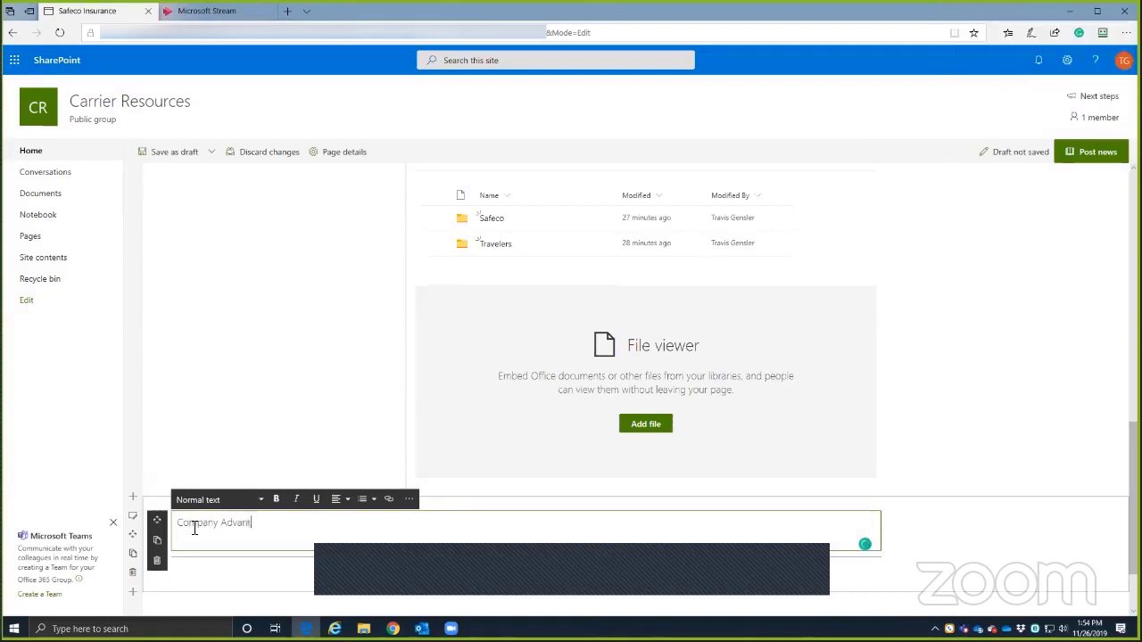
{"action": "type", "text": "ages."}
{"action": "key", "text": "Return"}
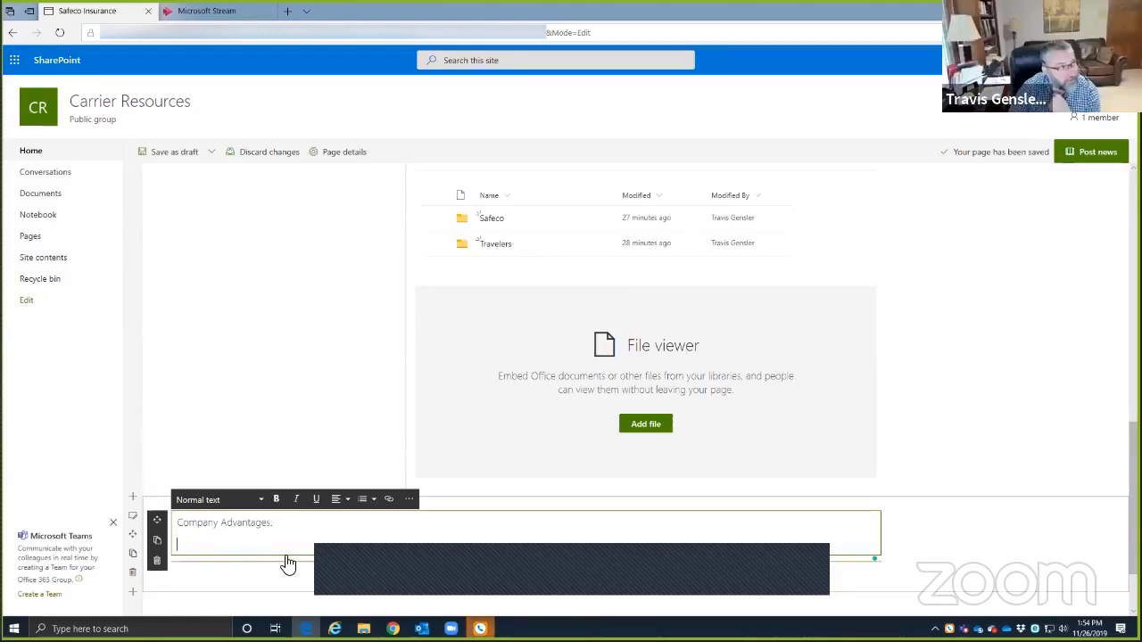
{"action": "left_click", "coordinate": [464, 60]}
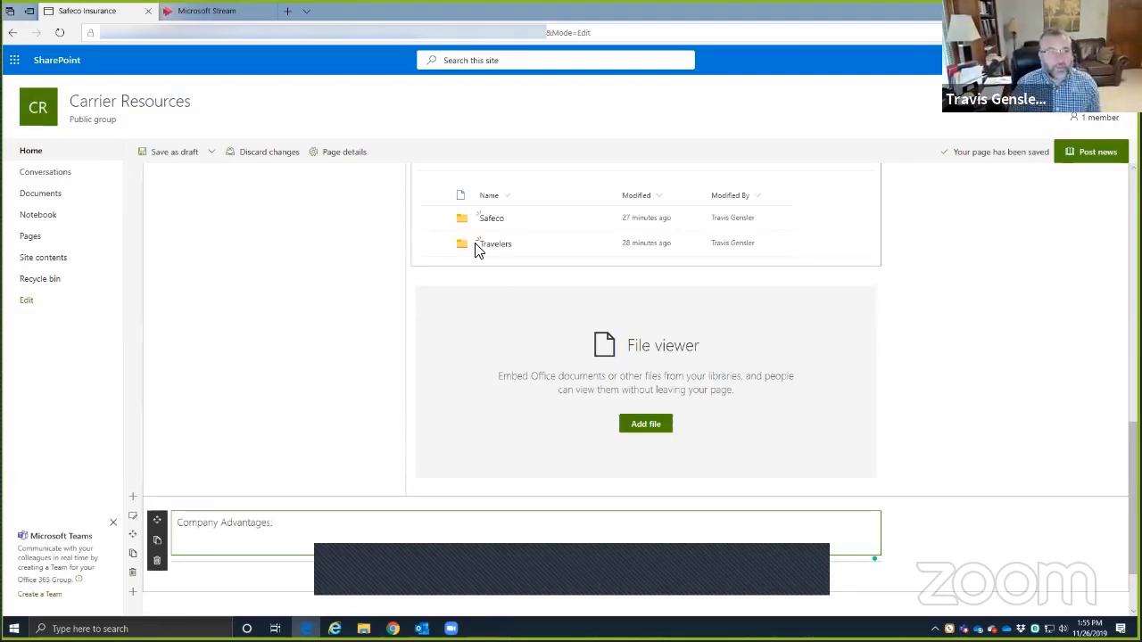
{"action": "scroll", "coordinate": [334, 356], "scroll_direction": "up", "scroll_amount": 4}
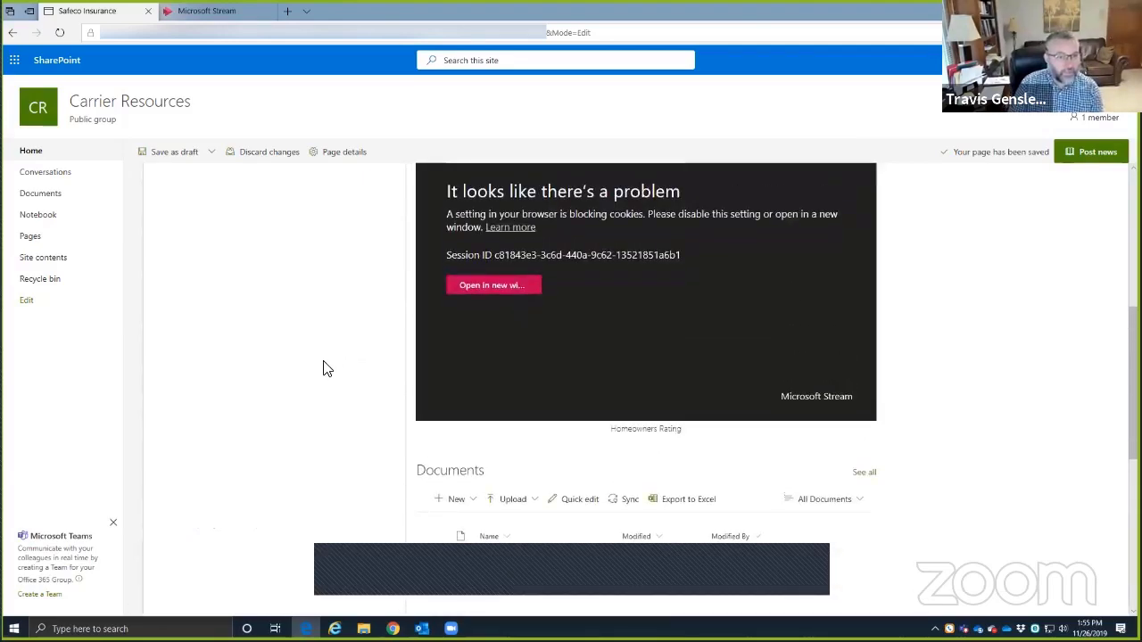
{"action": "scroll", "coordinate": [323, 366], "scroll_direction": "up", "scroll_amount": 3}
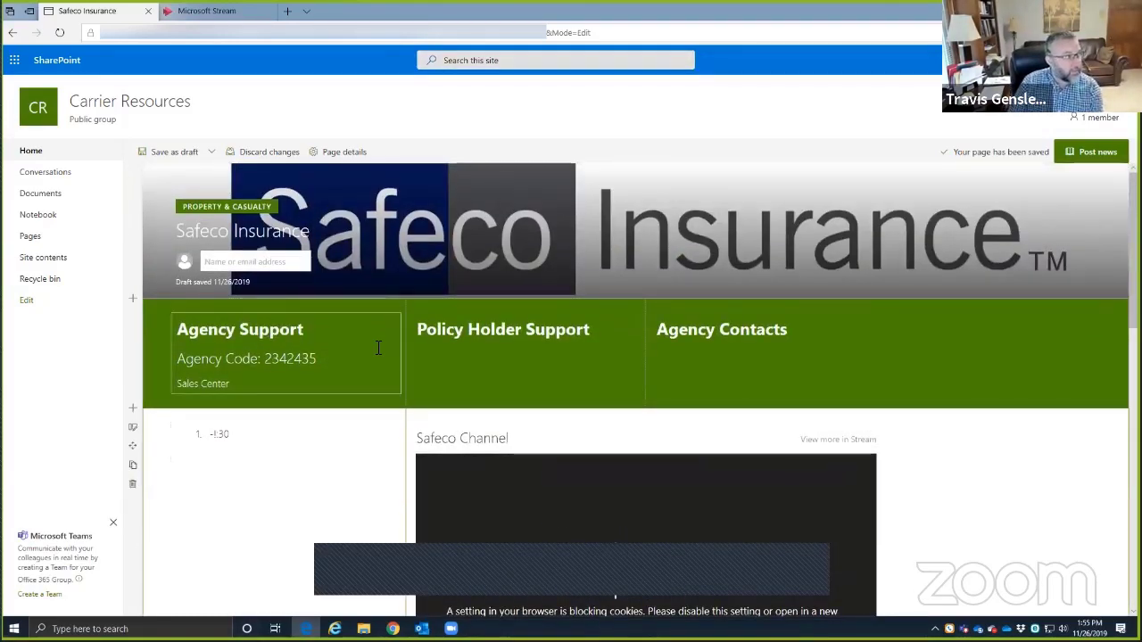
{"action": "scroll", "coordinate": [377, 355], "scroll_direction": "down", "scroll_amount": 5}
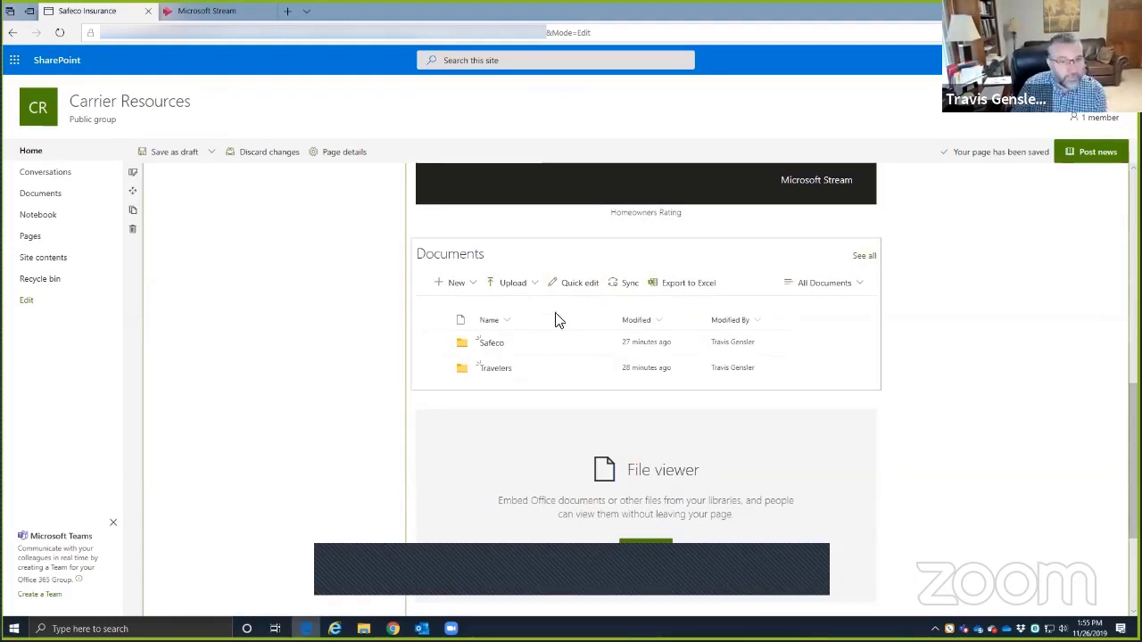
{"action": "scroll", "coordinate": [454, 406], "scroll_direction": "down", "scroll_amount": 2}
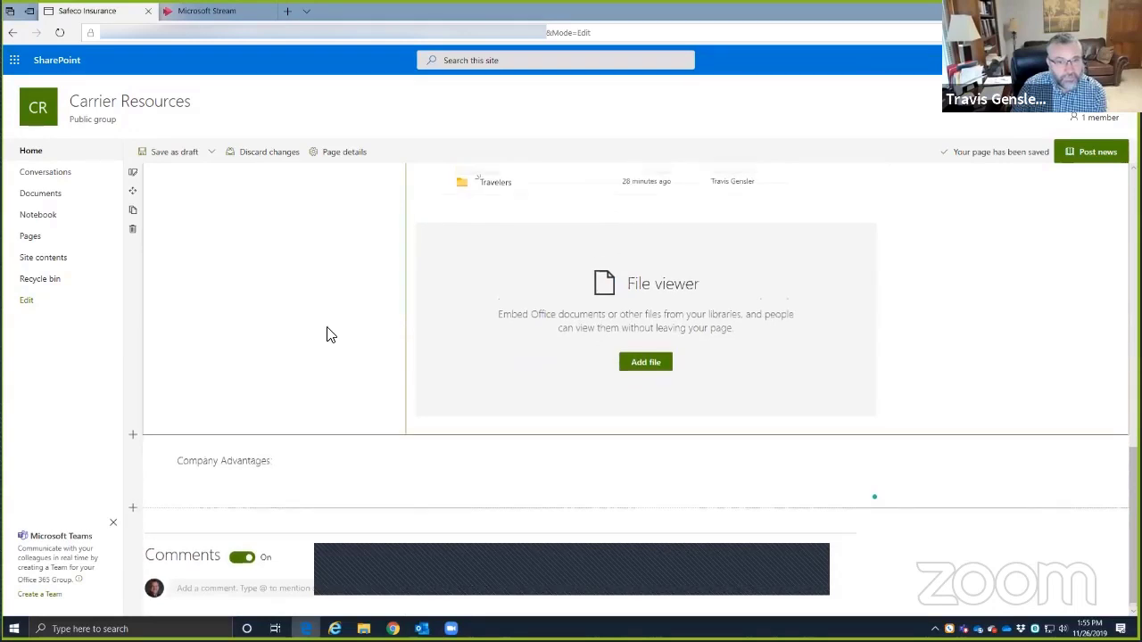
{"action": "scroll", "coordinate": [326, 327], "scroll_direction": "up", "scroll_amount": 9}
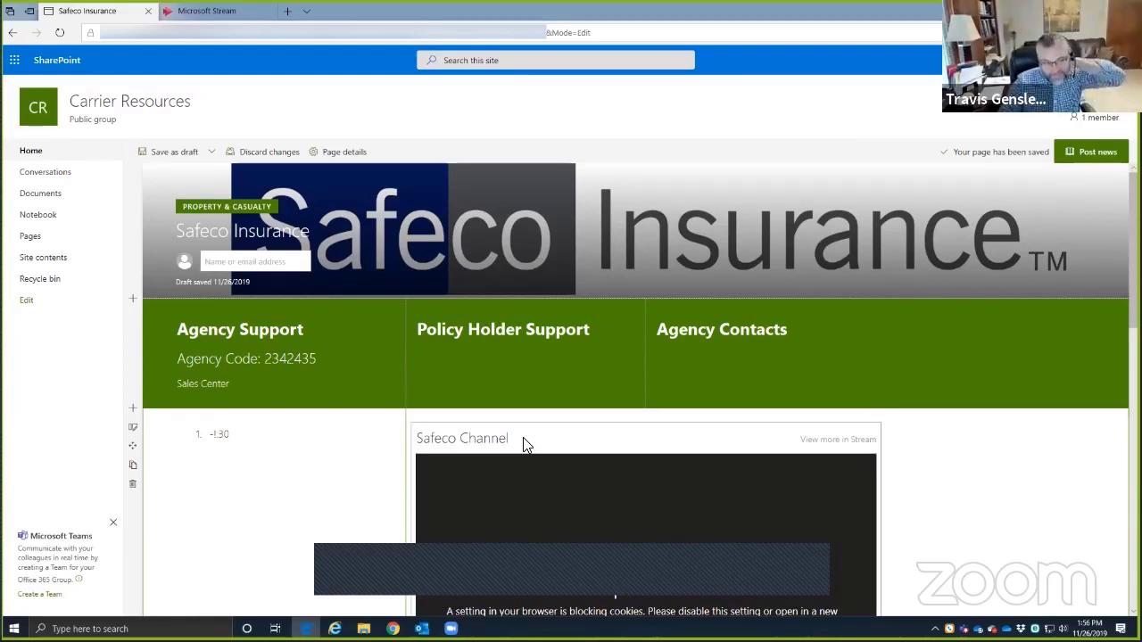
- Enter the sales center code, add 'Code' to its label, and start a new line in Agency Support
{"action": "left_click", "coordinate": [246, 387]}
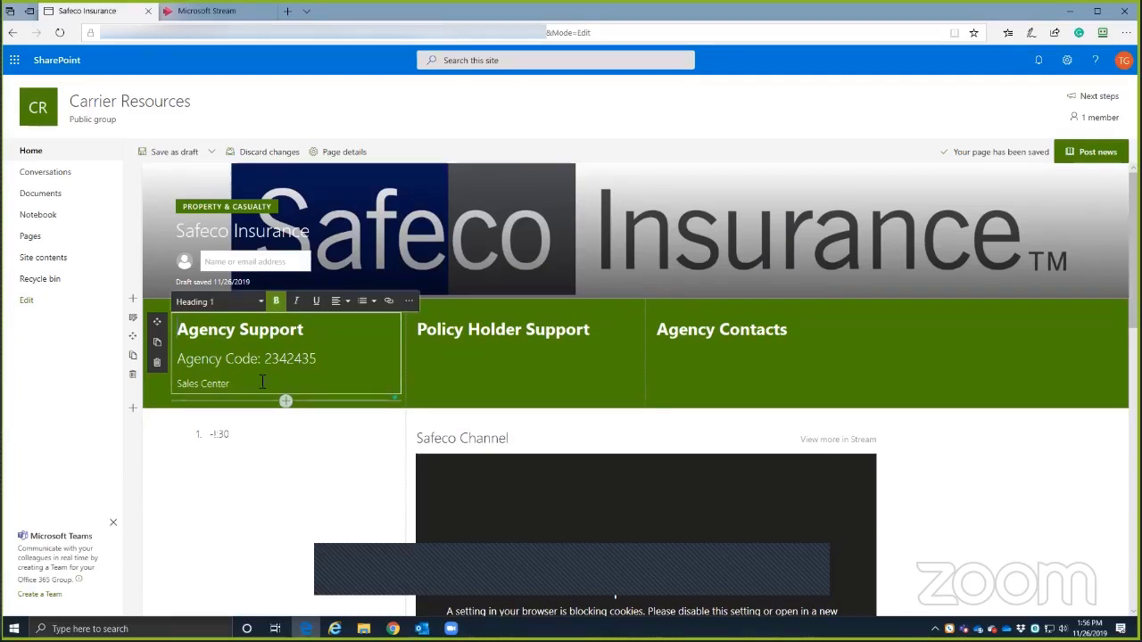
{"action": "left_click", "coordinate": [254, 386]}
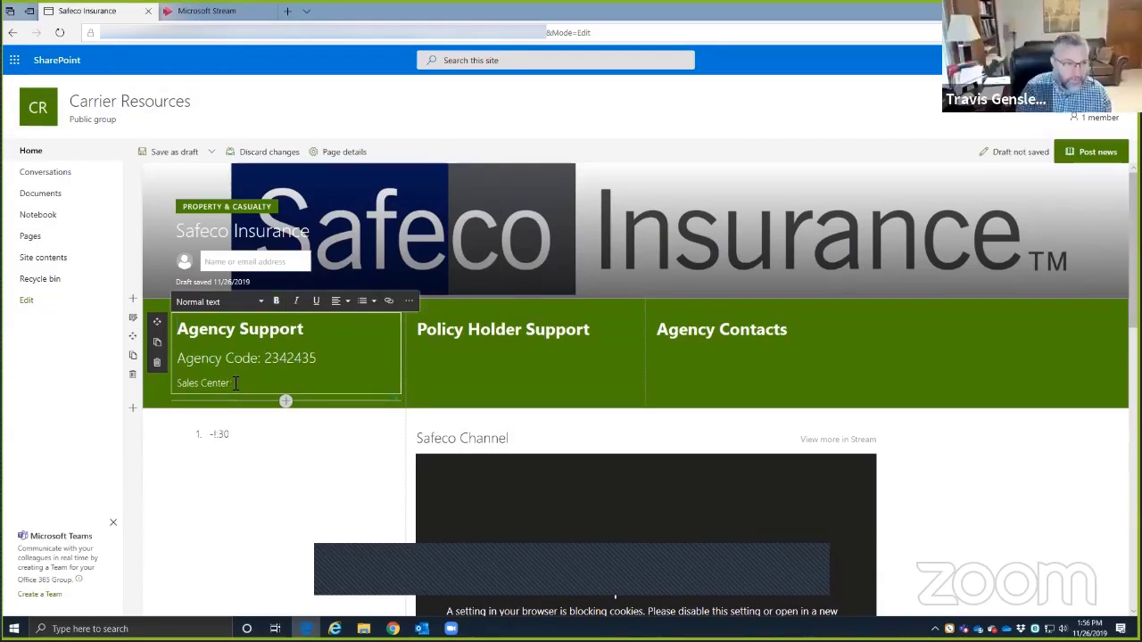
{"action": "type", "text": "232423452"}
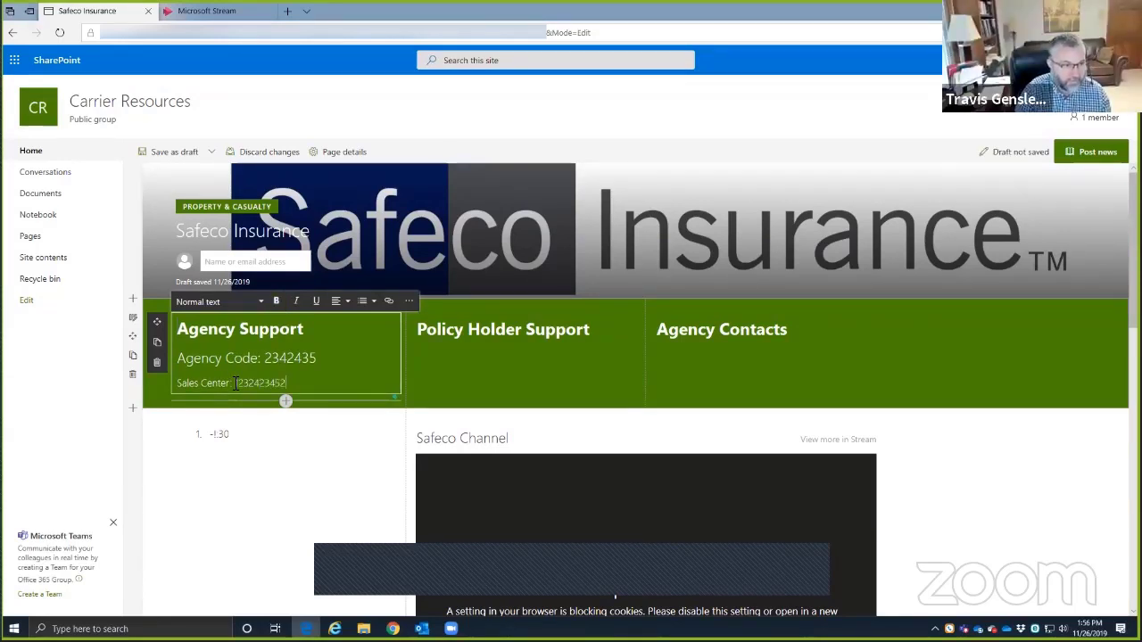
{"action": "left_click", "coordinate": [235, 383]}
{"action": "type", "text": "1"}
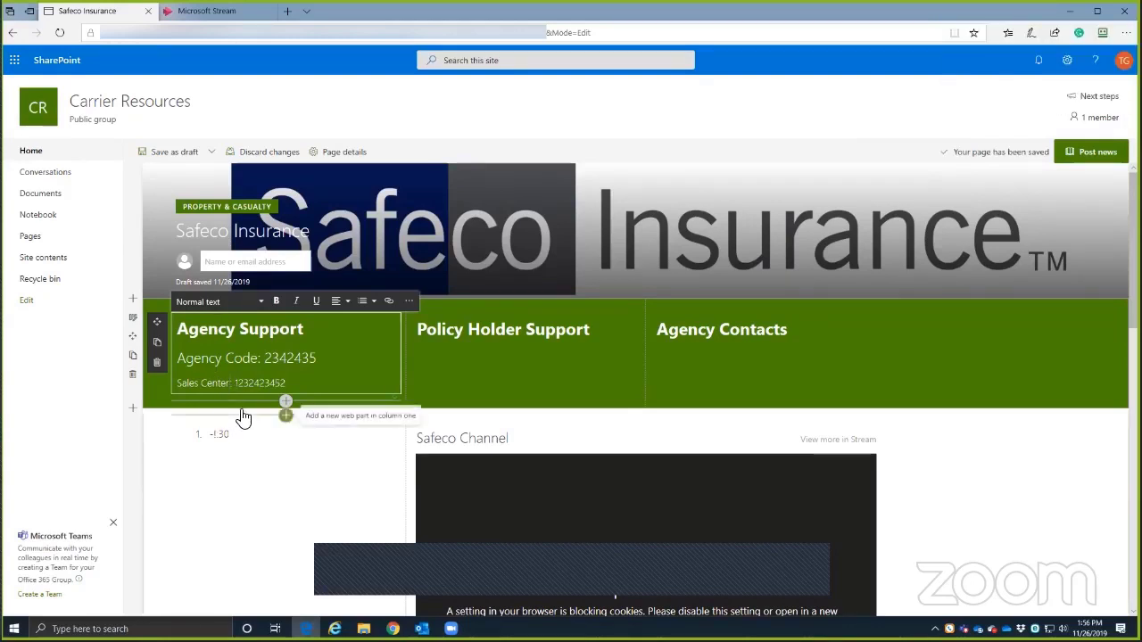
{"action": "type", "text": "Code"}
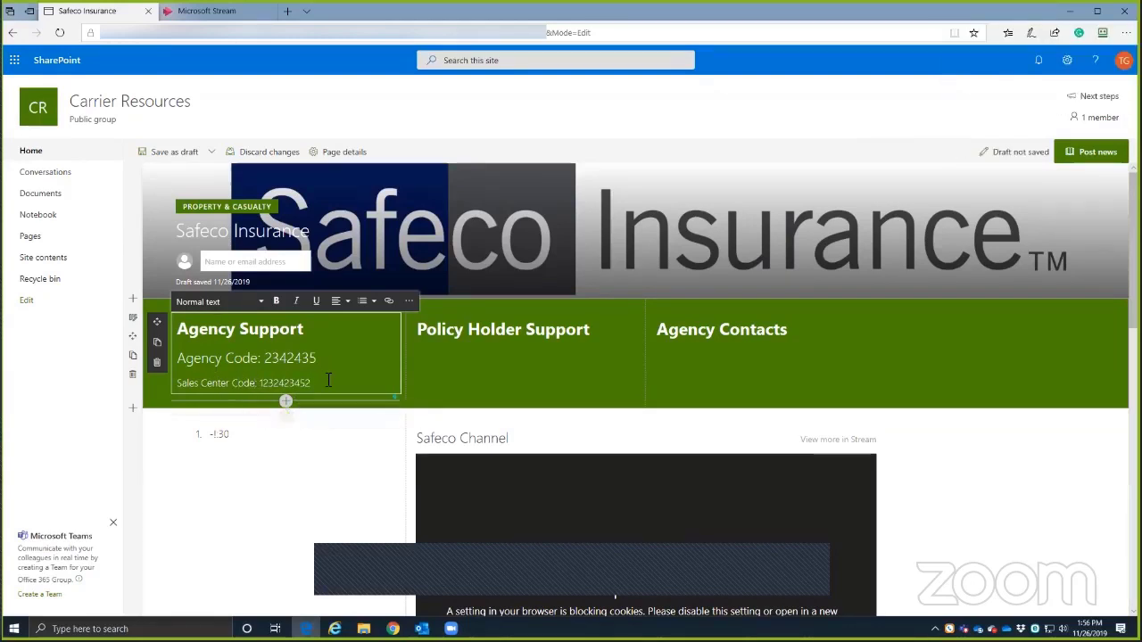
{"action": "key", "text": "Return"}
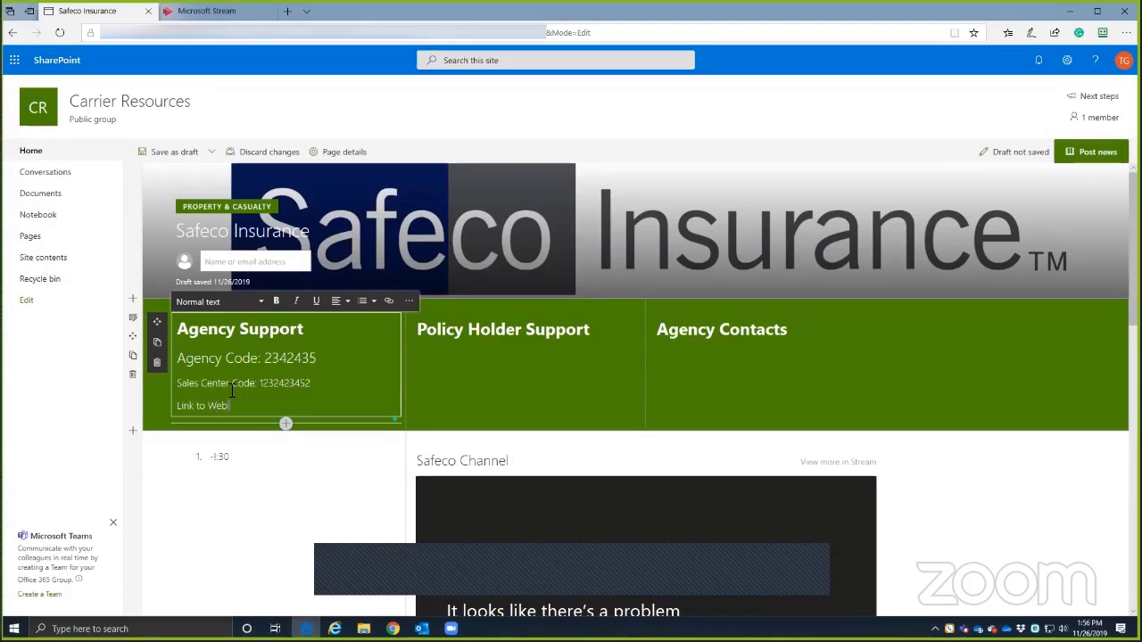
{"action": "left_click_drag", "start_coordinate": [241, 408], "coordinate": [207, 406]}
{"action": "left_click", "coordinate": [184, 406]}
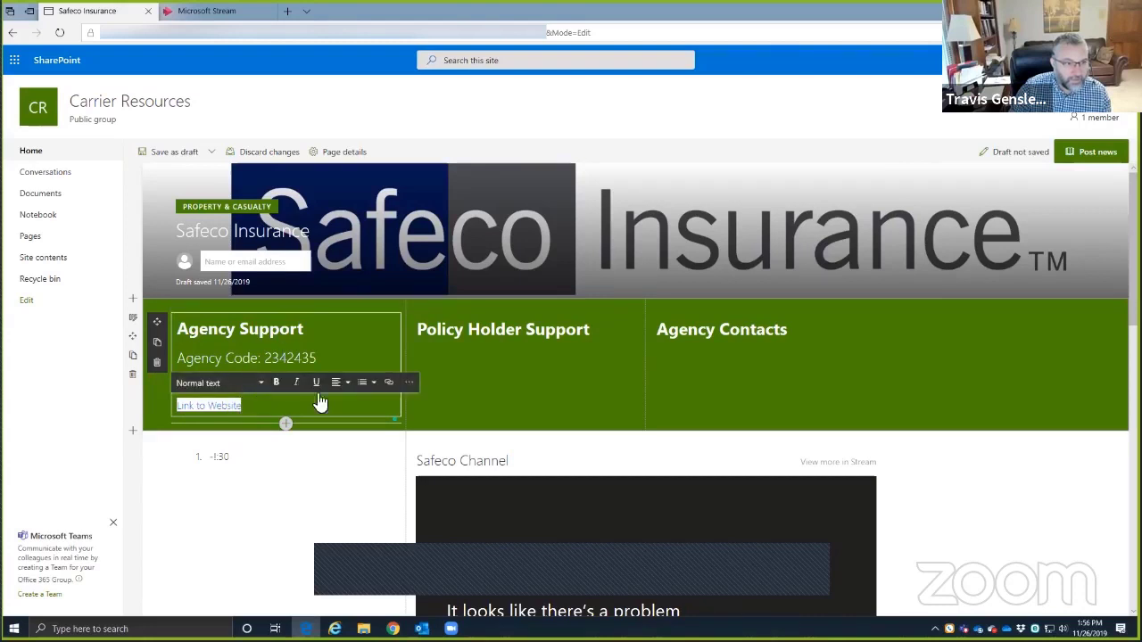
{"action": "left_click", "coordinate": [389, 382]}
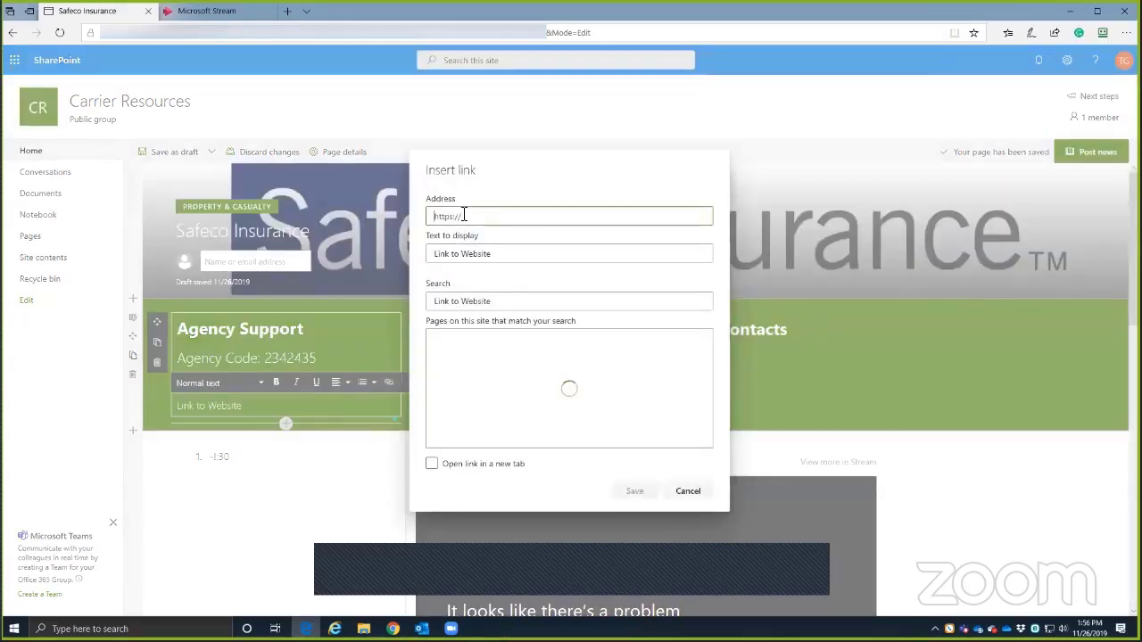
{"action": "type", "text": "www.safeconow.com"}
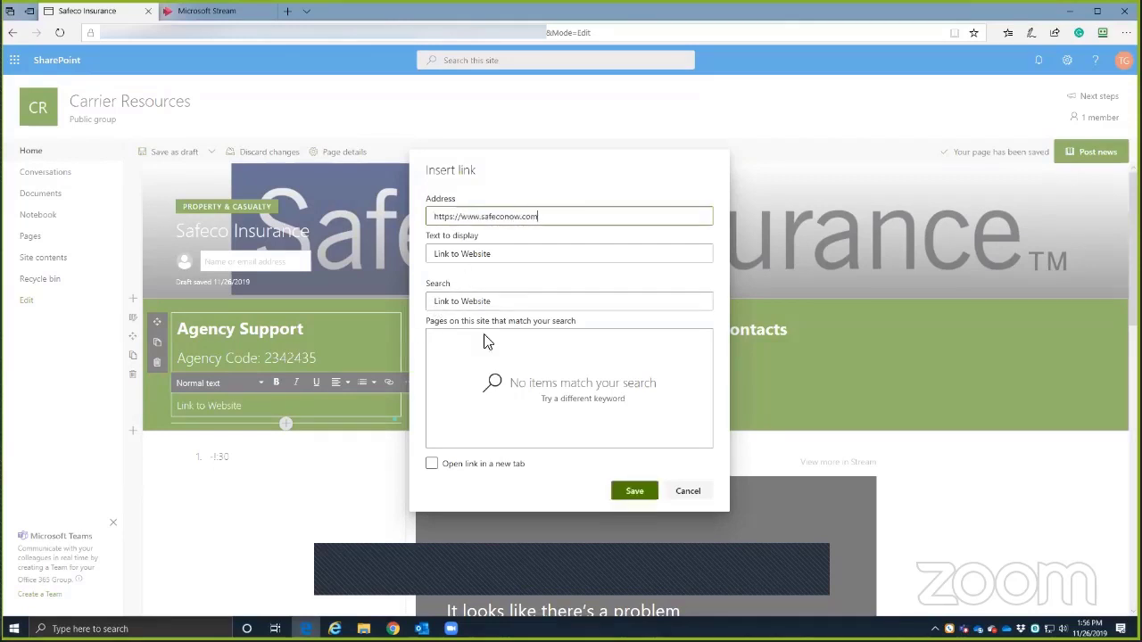
{"action": "left_click", "coordinate": [447, 473]}
{"action": "left_click", "coordinate": [448, 474]}
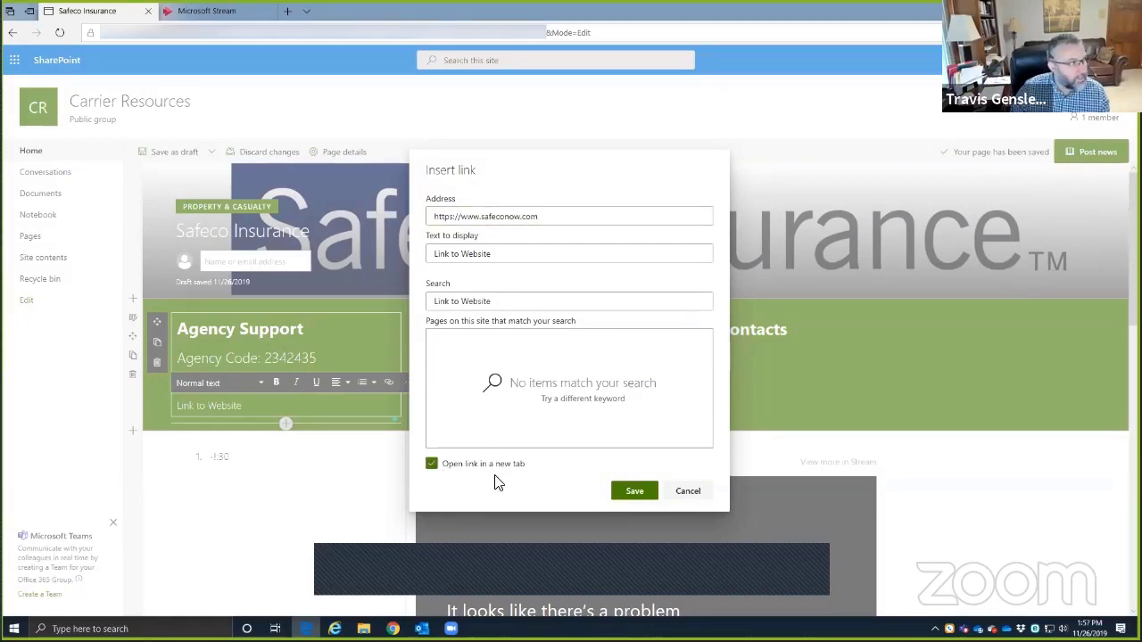
{"action": "left_click", "coordinate": [631, 492]}
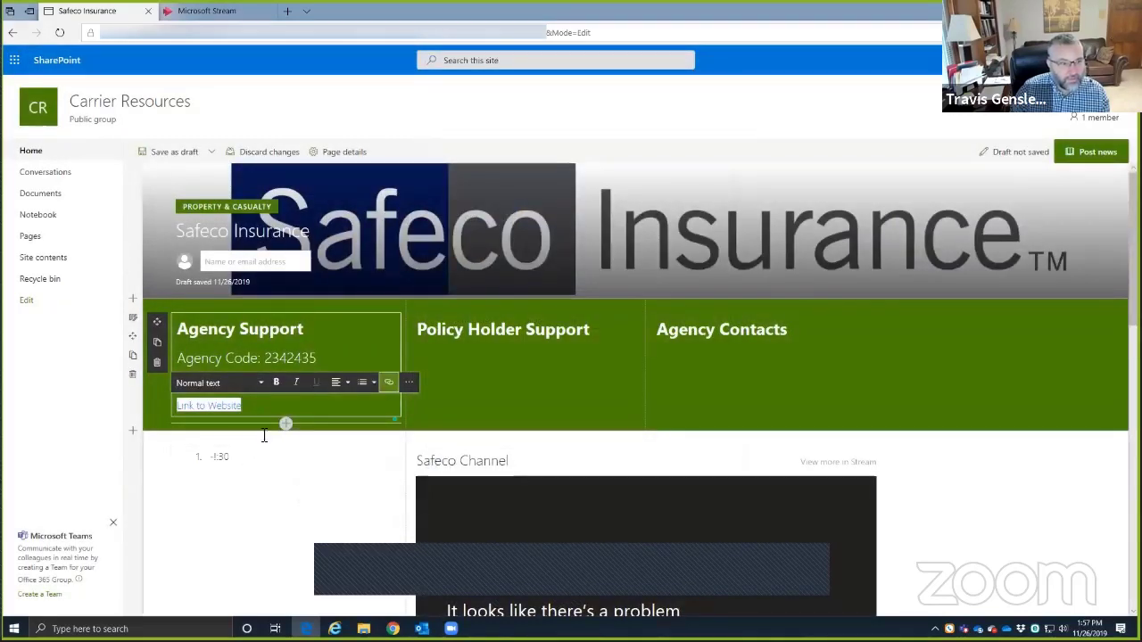
{"action": "left_click", "coordinate": [175, 153]}
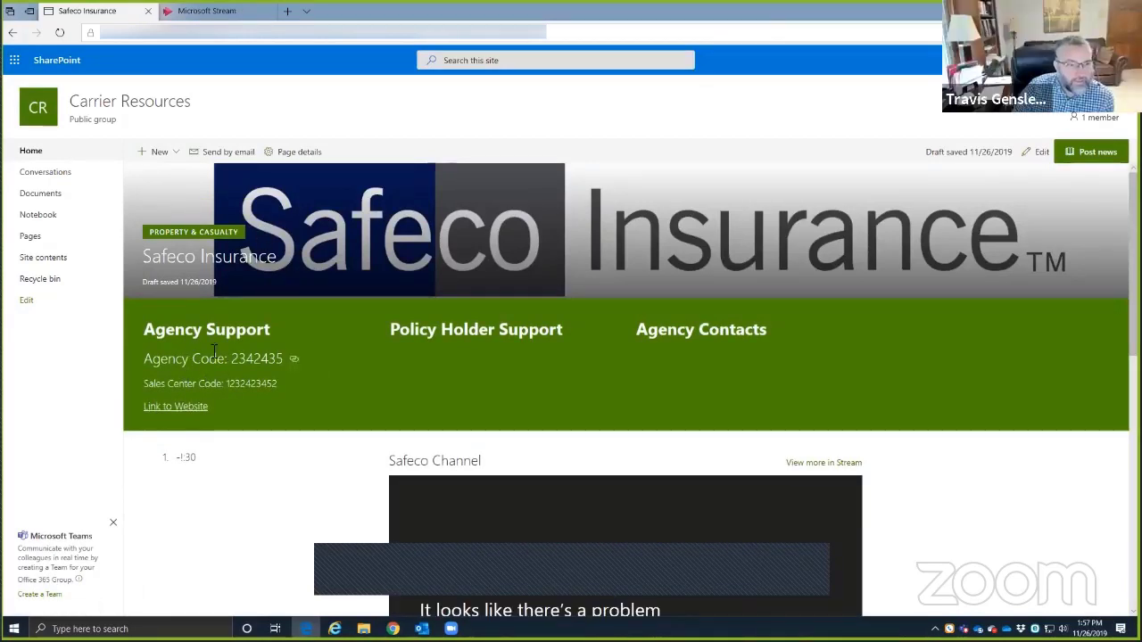
- Put the Carrier Resources page into edit mode and show the Agency Support text style list
{"action": "left_click", "coordinate": [1039, 153]}
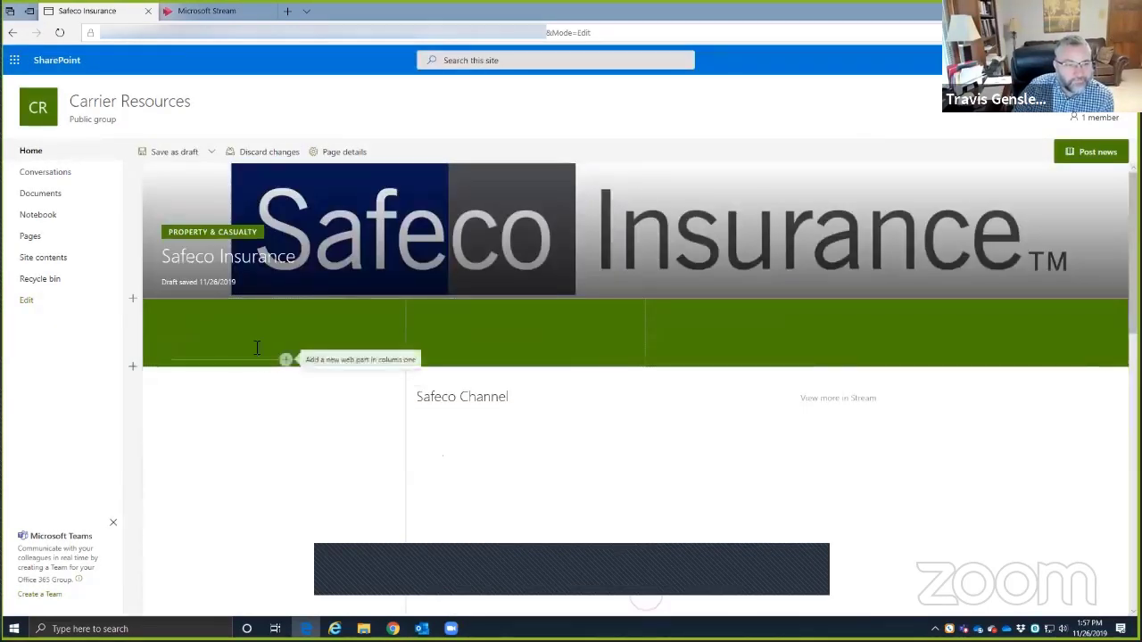
{"action": "left_click", "coordinate": [214, 344]}
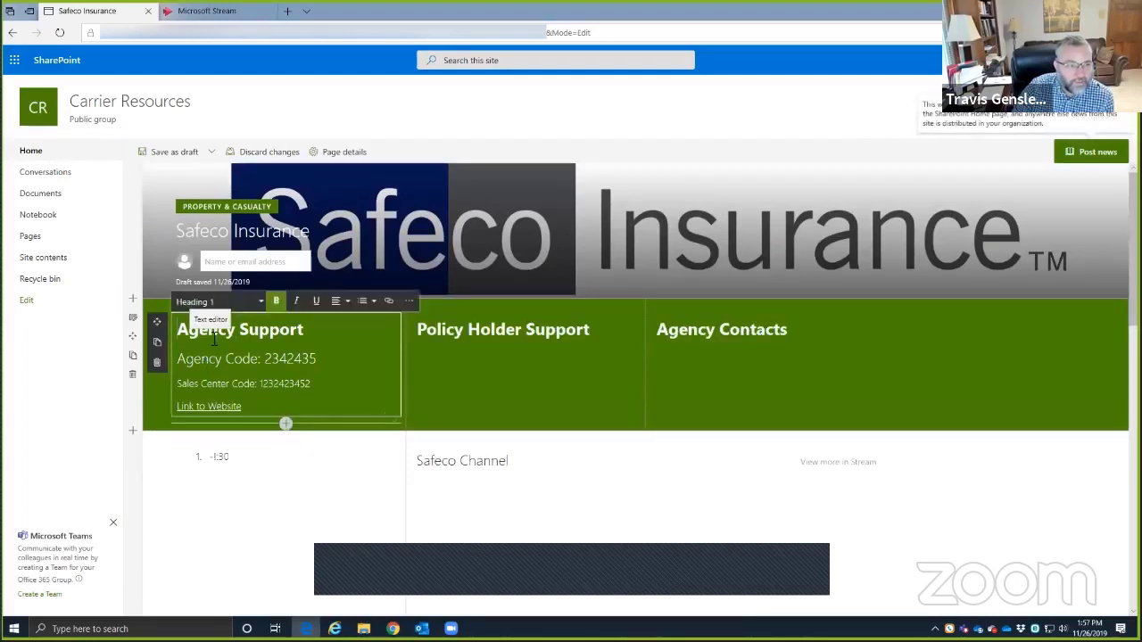
{"action": "left_click", "coordinate": [232, 302]}
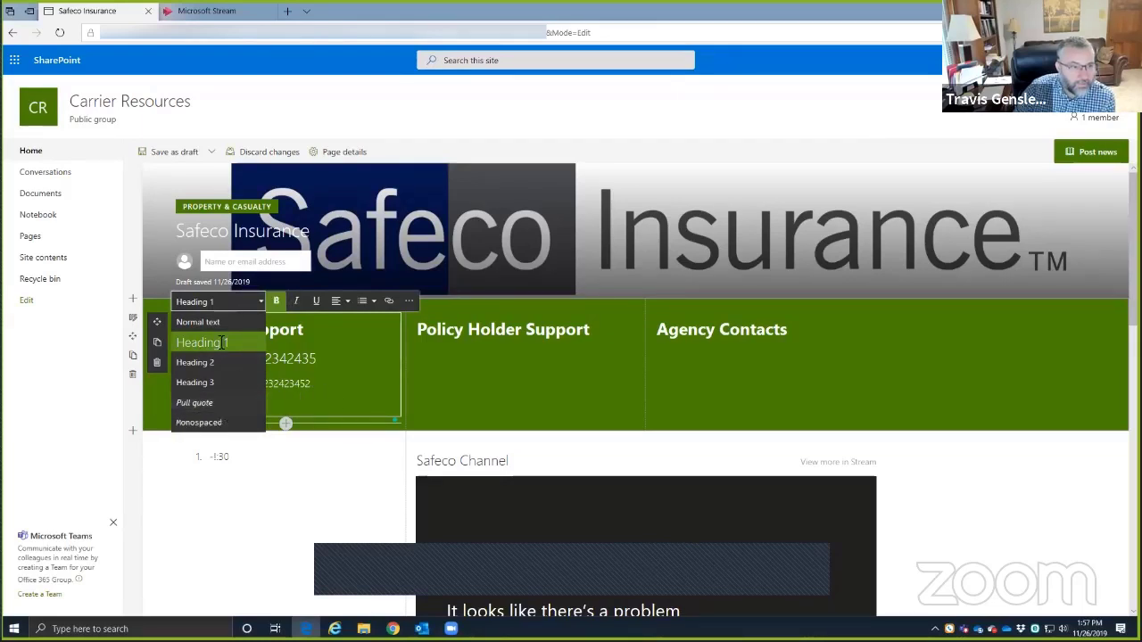
- Insert a blank line after 'Link to Website' in the Agency Support column
{"action": "left_click", "coordinate": [249, 406]}
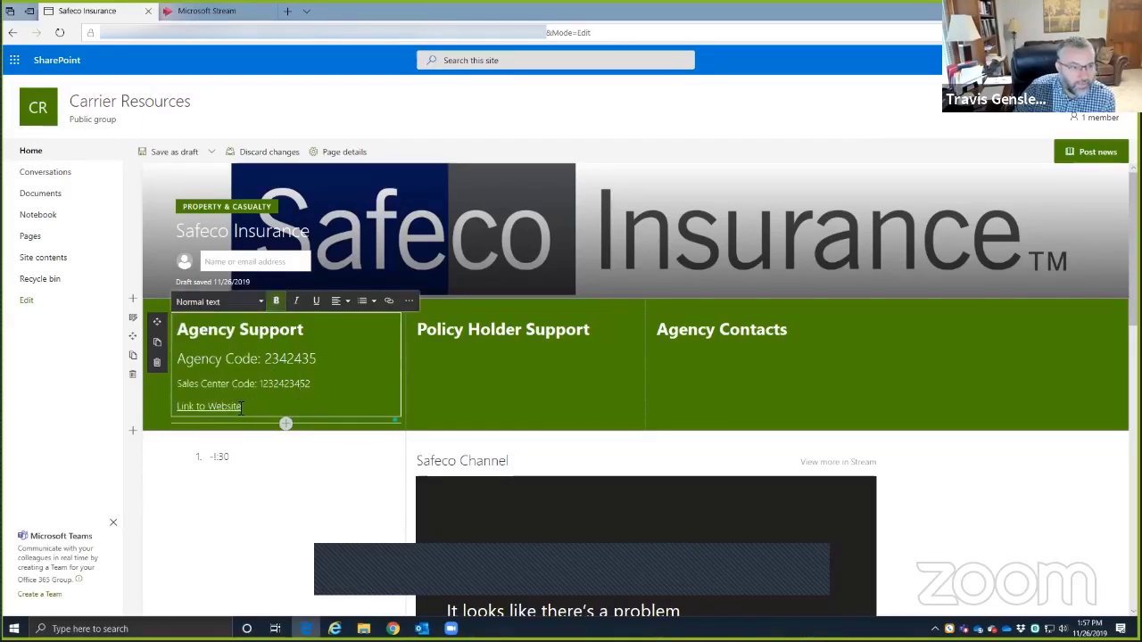
{"action": "key", "text": "Return"}
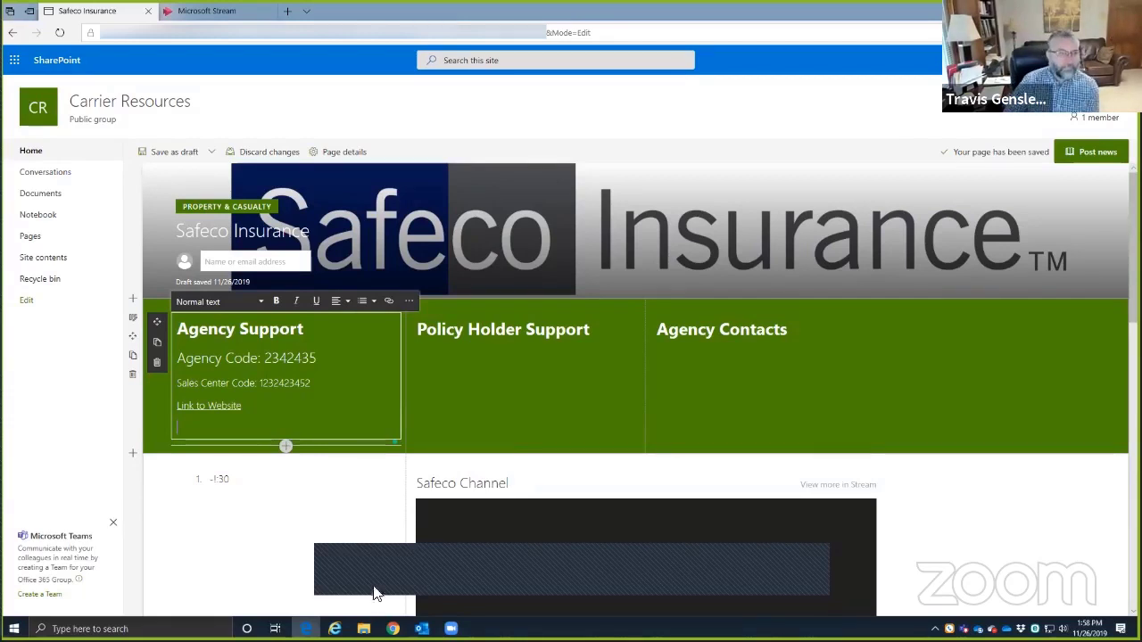
{"action": "left_click", "coordinate": [410, 302]}
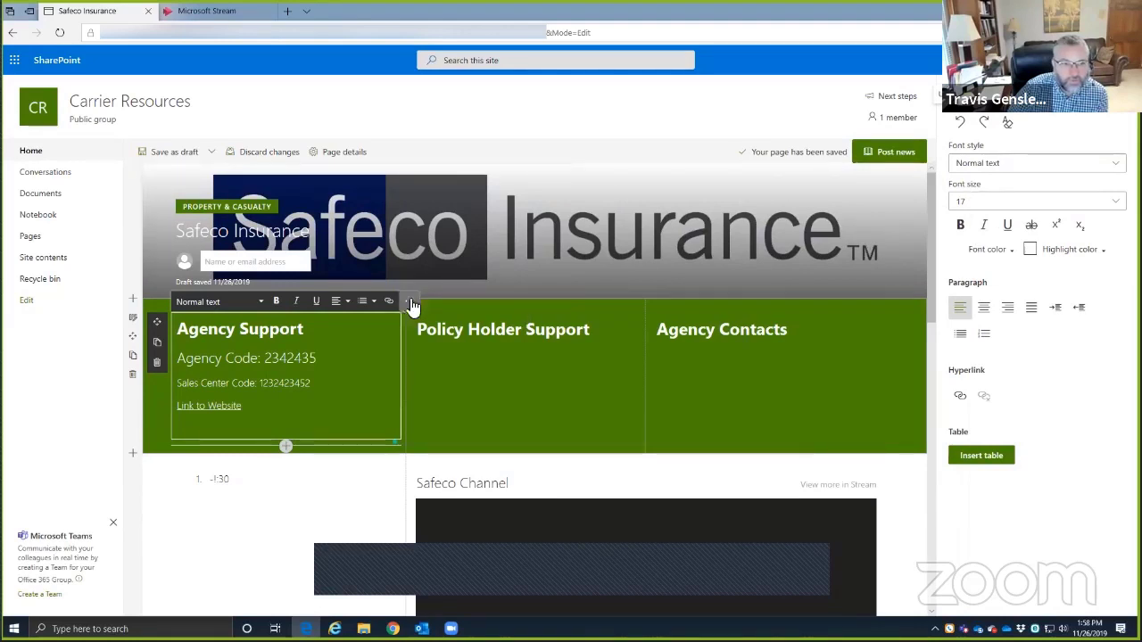
{"action": "left_click", "coordinate": [982, 204]}
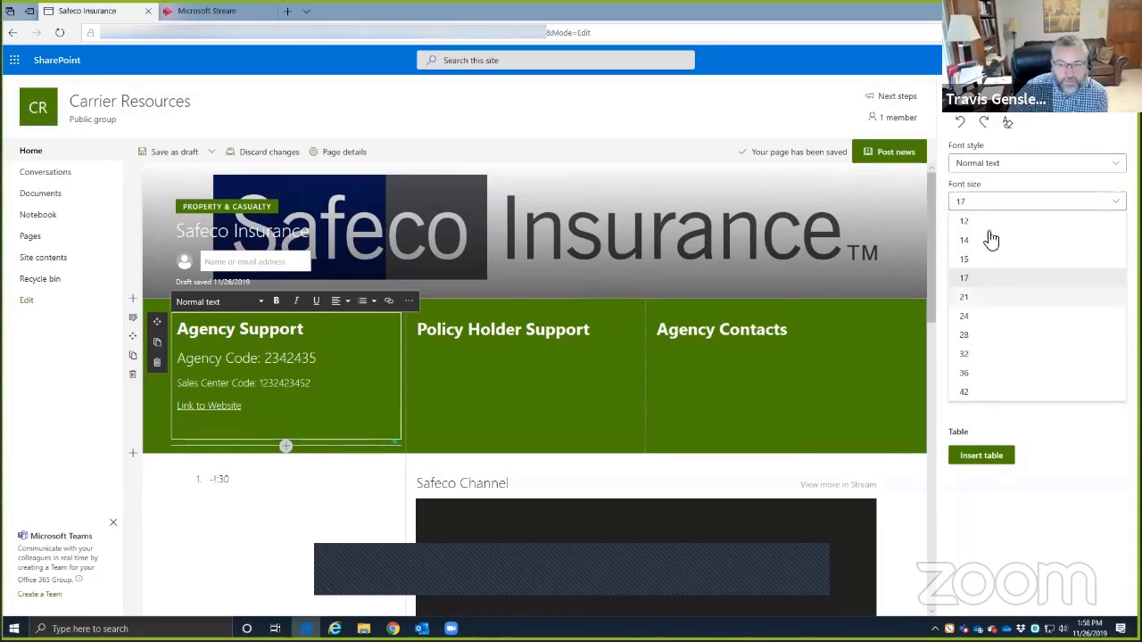
{"action": "left_click", "coordinate": [997, 416]}
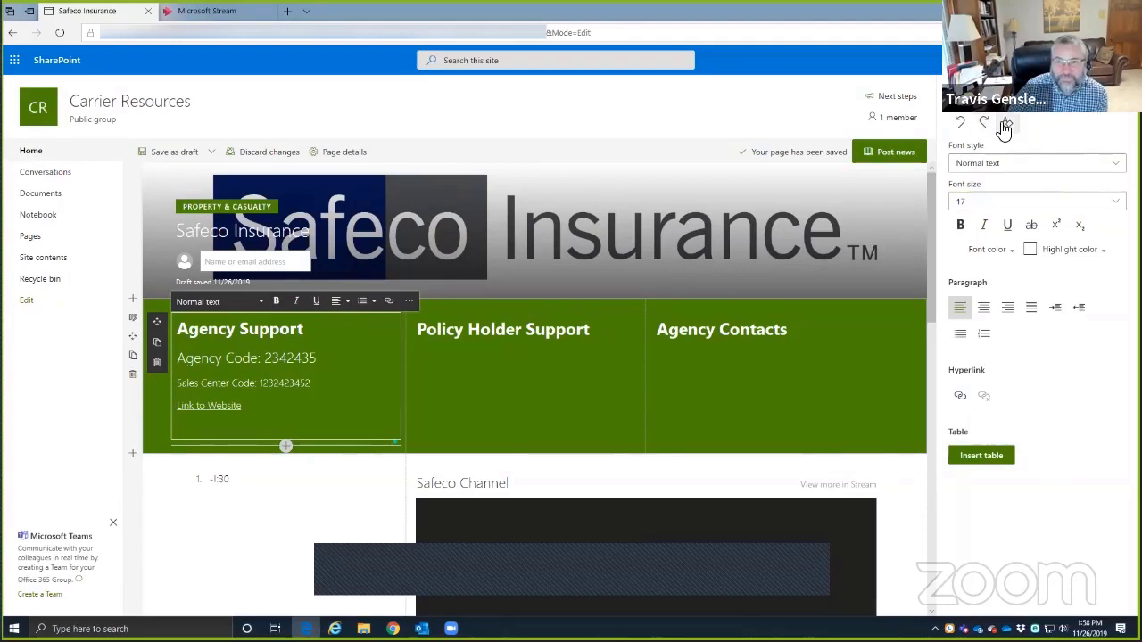
{"action": "left_click", "coordinate": [359, 426]}
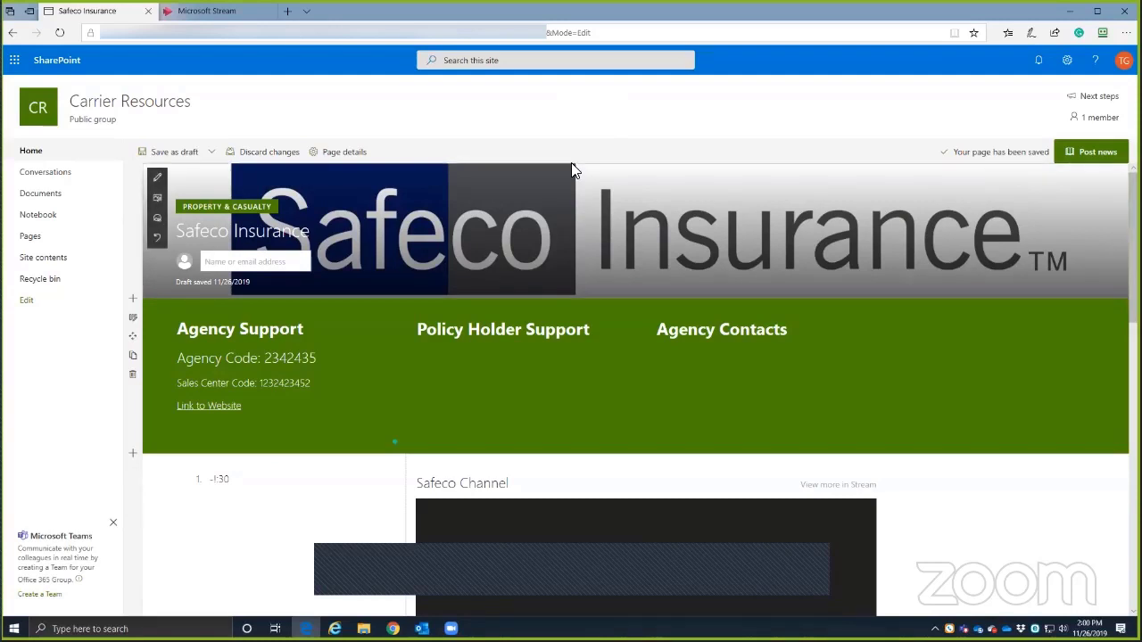
{"action": "scroll", "coordinate": [551, 216], "scroll_direction": "down", "scroll_amount": 3}
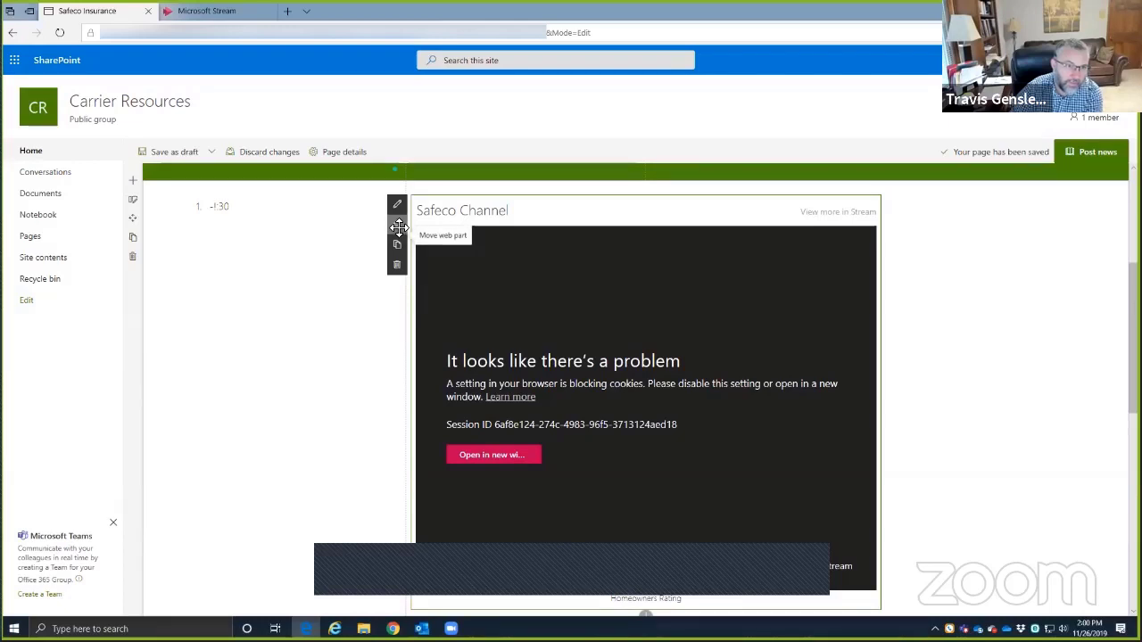
{"action": "left_click_drag", "start_coordinate": [397, 227], "coordinate": [235, 372]}
{"action": "scroll", "coordinate": [295, 339], "scroll_direction": "down", "scroll_amount": 3}
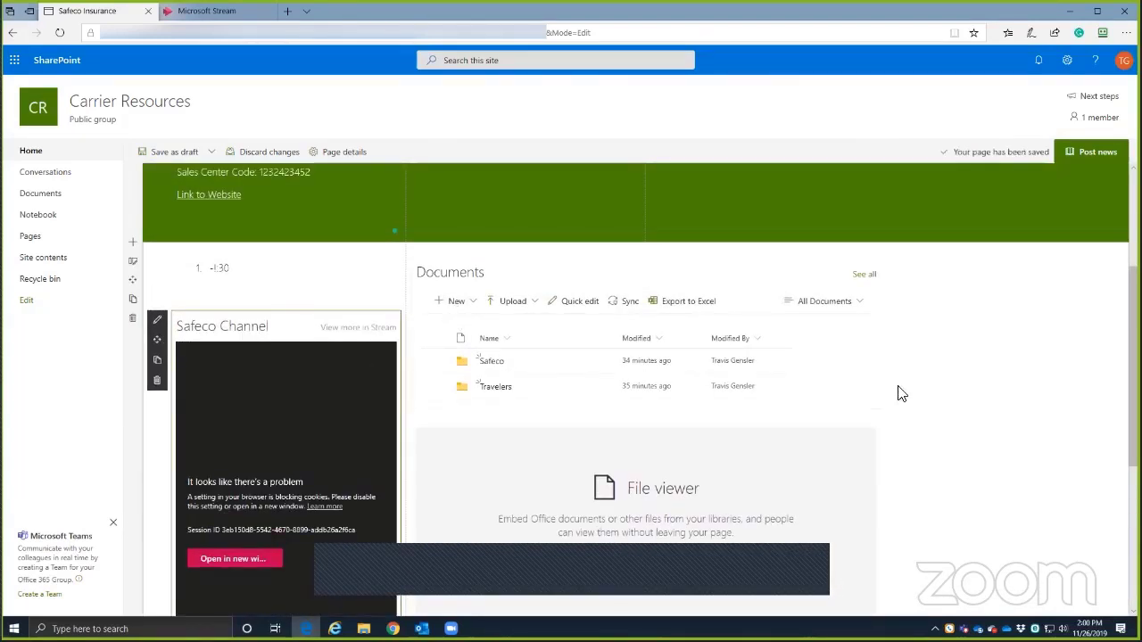
{"action": "scroll", "coordinate": [482, 428], "scroll_direction": "down", "scroll_amount": 2}
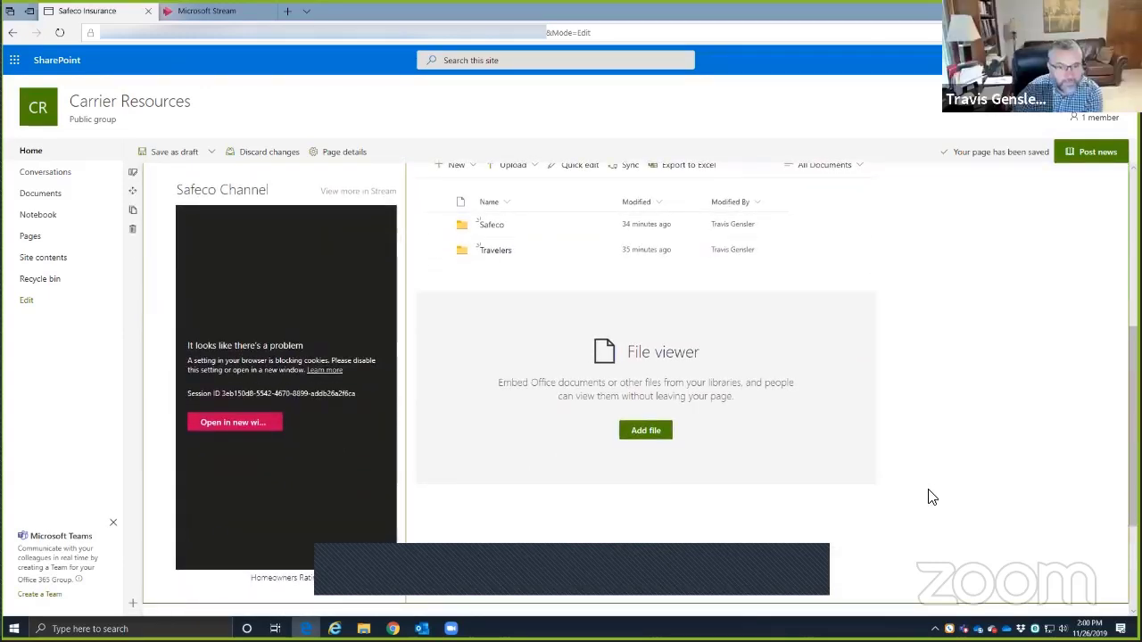
{"action": "scroll", "coordinate": [714, 531], "scroll_direction": "down", "scroll_amount": 2}
{"action": "scroll", "coordinate": [620, 482], "scroll_direction": "up", "scroll_amount": 5}
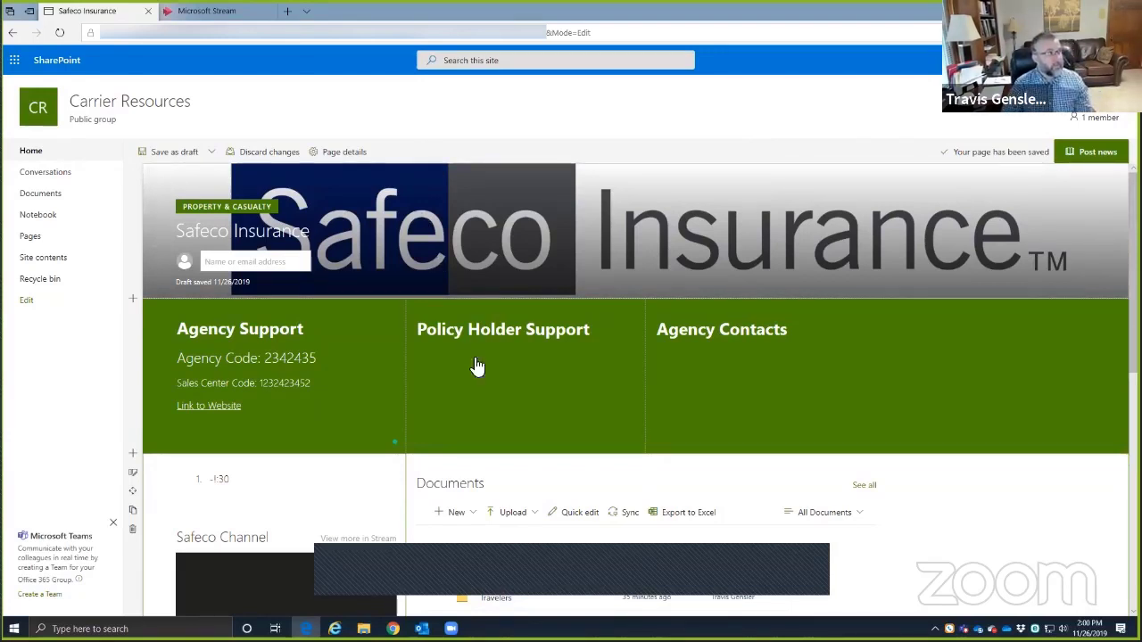
- Show the Save as draft dropdown with its Save as draft and Save as template choices
{"action": "left_click", "coordinate": [212, 154]}
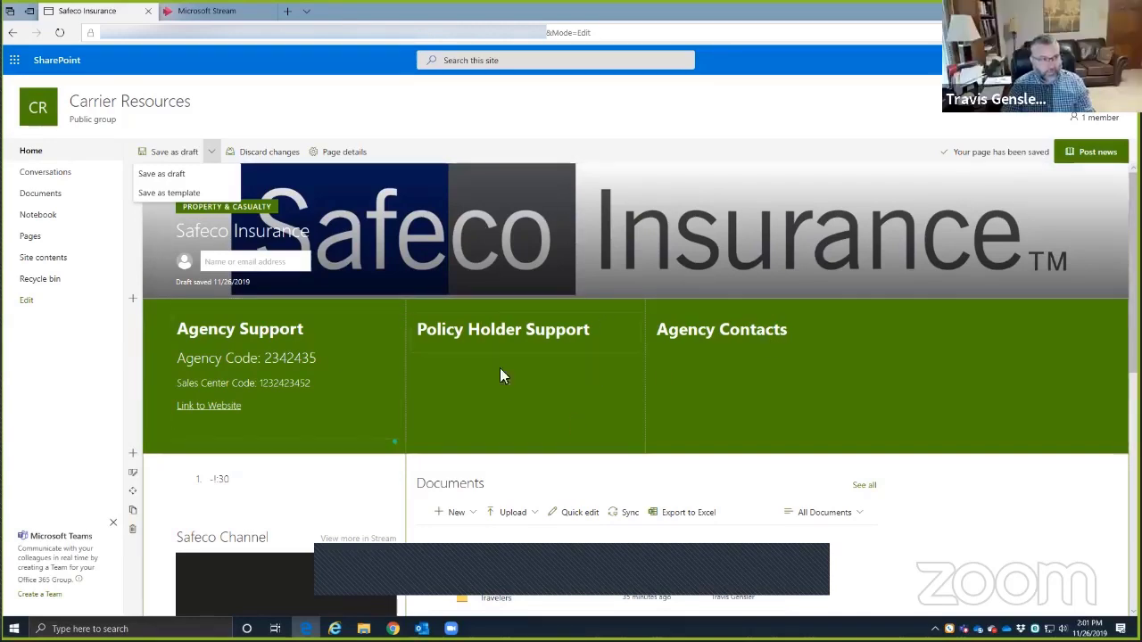
{"action": "scroll", "coordinate": [580, 438], "scroll_direction": "down", "scroll_amount": 3}
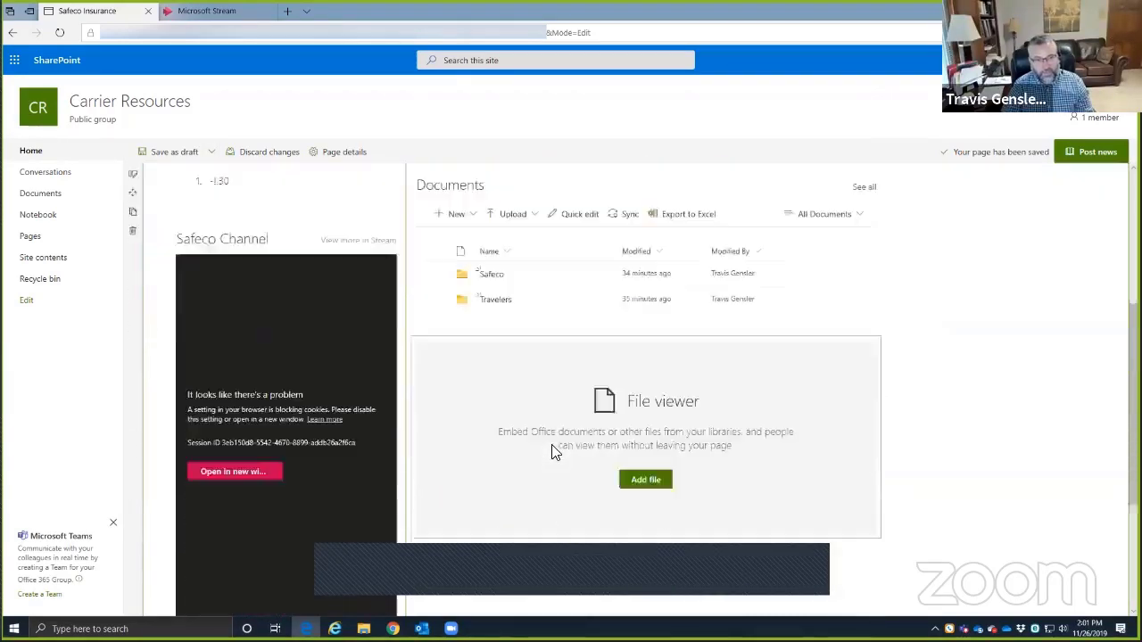
{"action": "scroll", "coordinate": [548, 444], "scroll_direction": "up", "scroll_amount": 3}
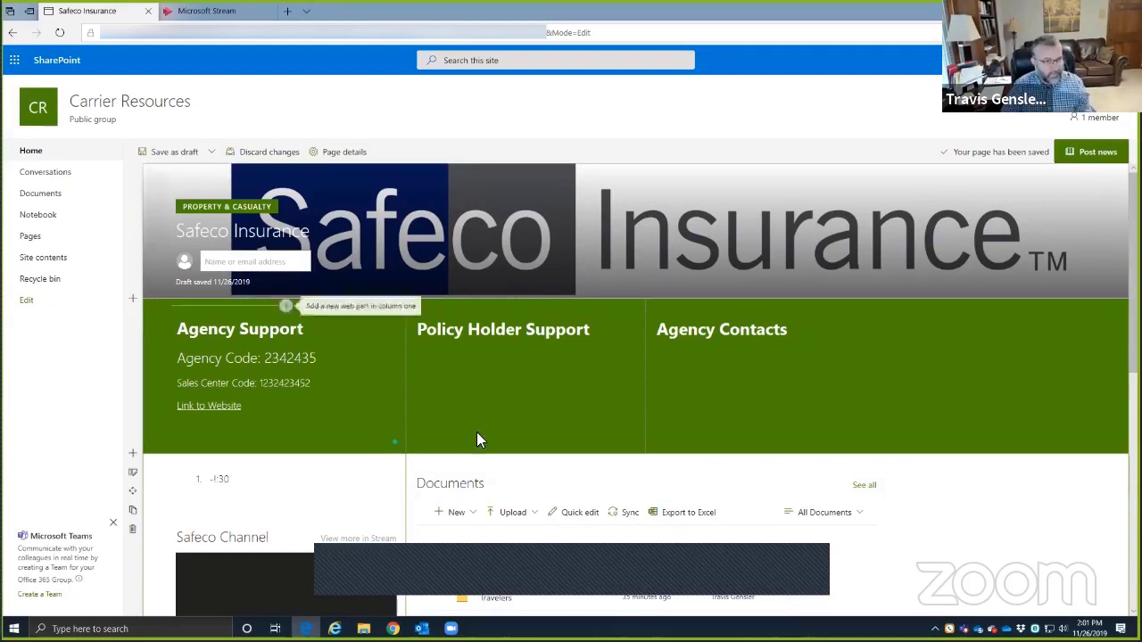
{"action": "left_click", "coordinate": [211, 153]}
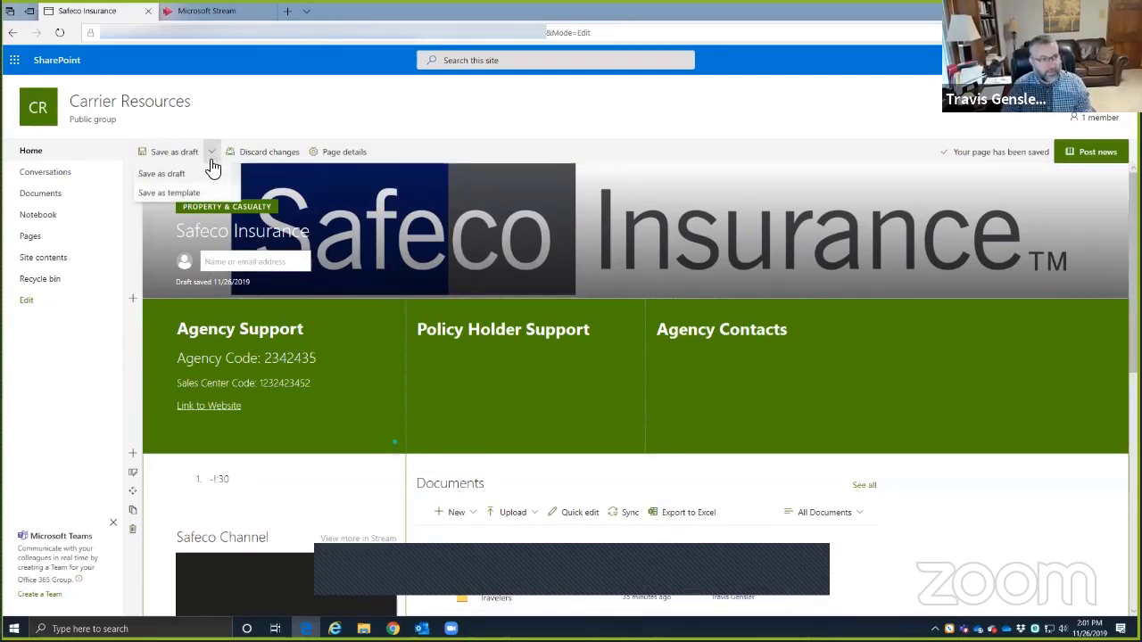
- Save the Safeco page as a page template titled 'Company Site Template', fixing the blank-name error
{"action": "left_click", "coordinate": [174, 192]}
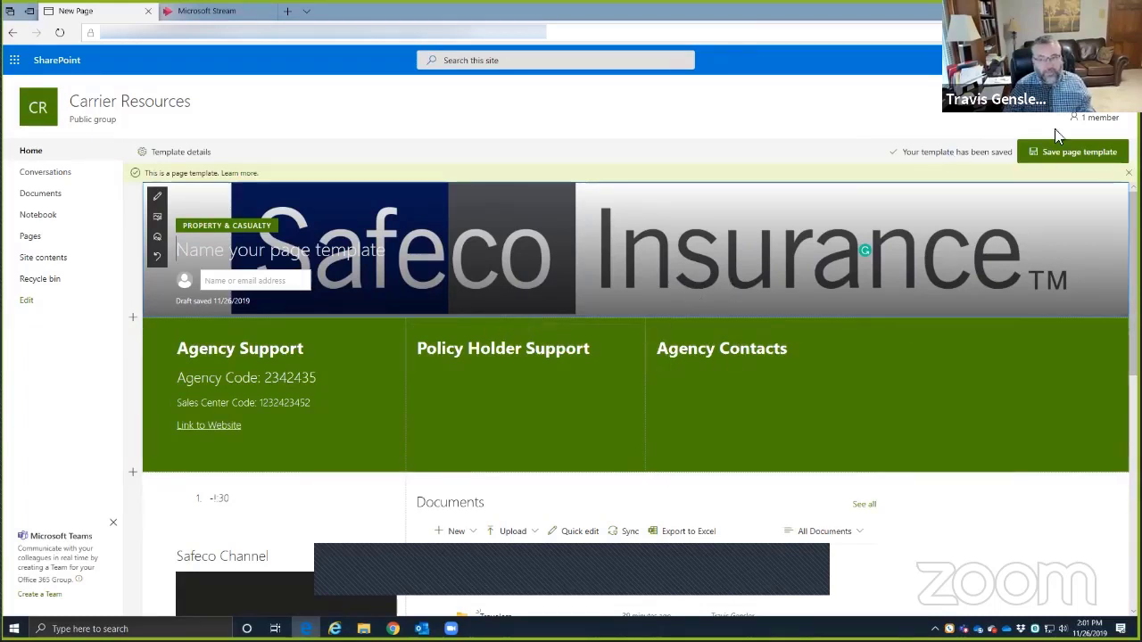
{"action": "left_click", "coordinate": [1070, 155]}
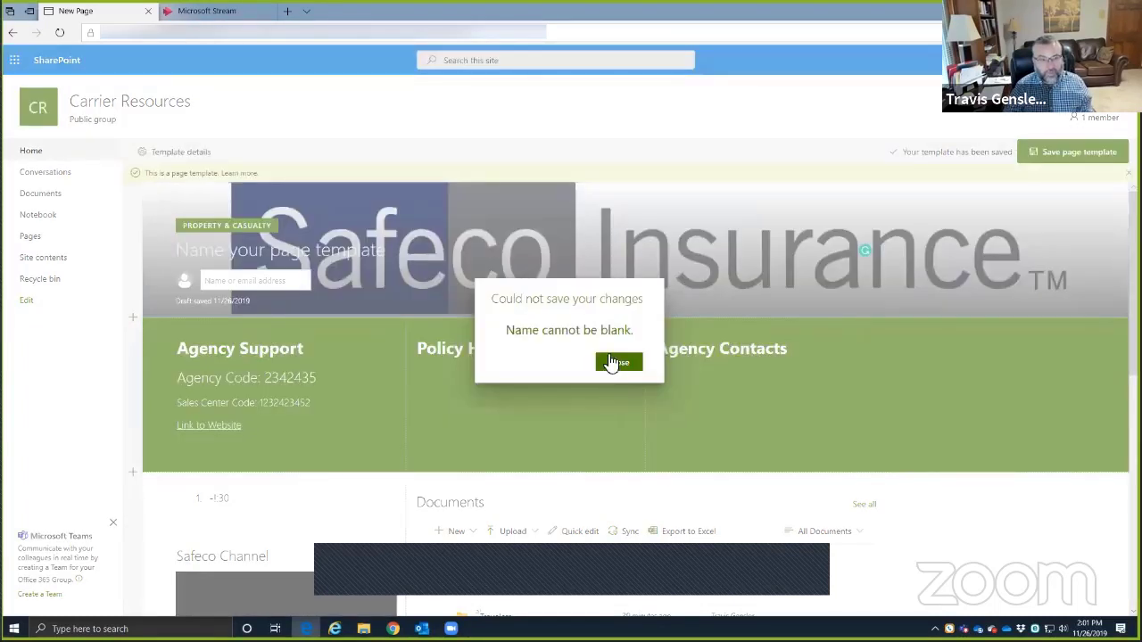
{"action": "left_click", "coordinate": [615, 363]}
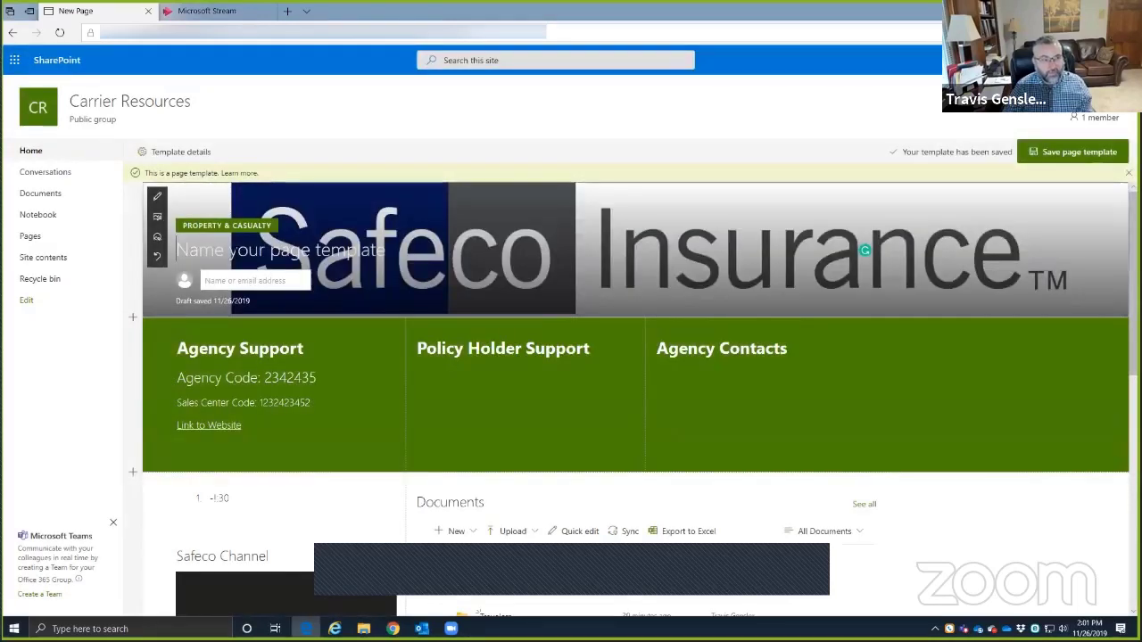
{"action": "left_click", "coordinate": [221, 254]}
{"action": "type", "text": "C"}
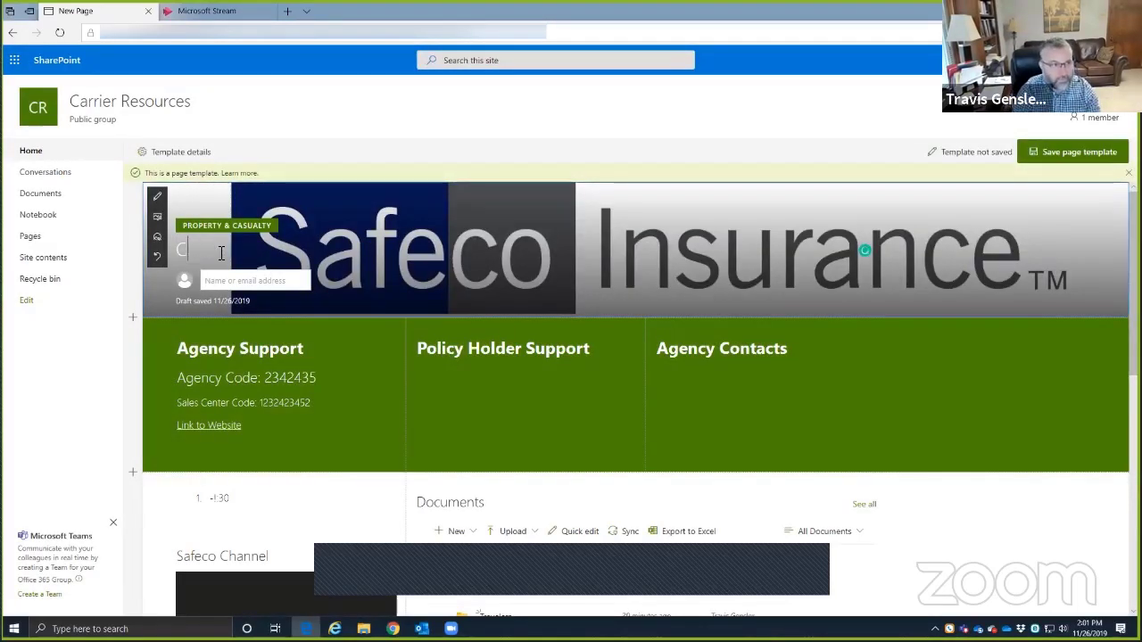
{"action": "type", "text": "ompany Si"}
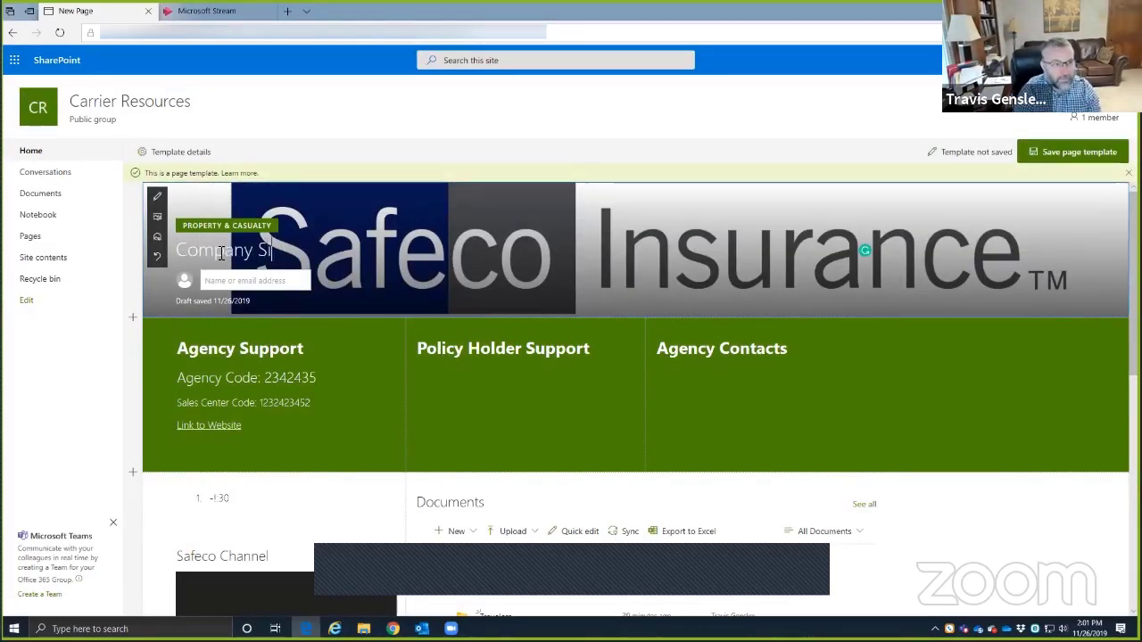
{"action": "type", "text": "te Template"}
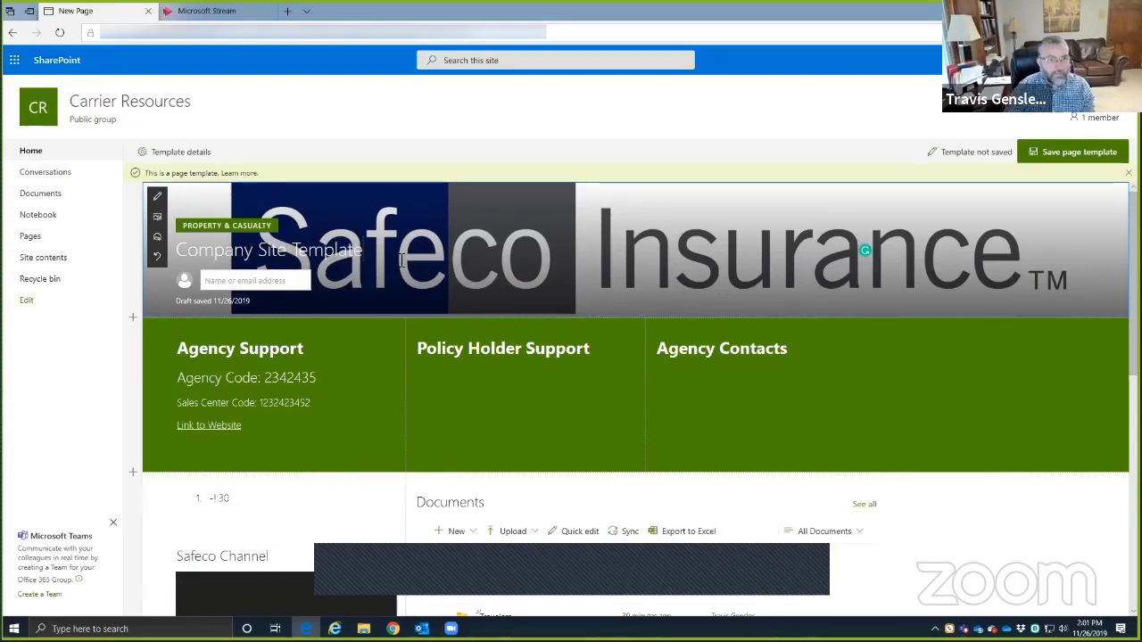
{"action": "left_click", "coordinate": [1038, 154]}
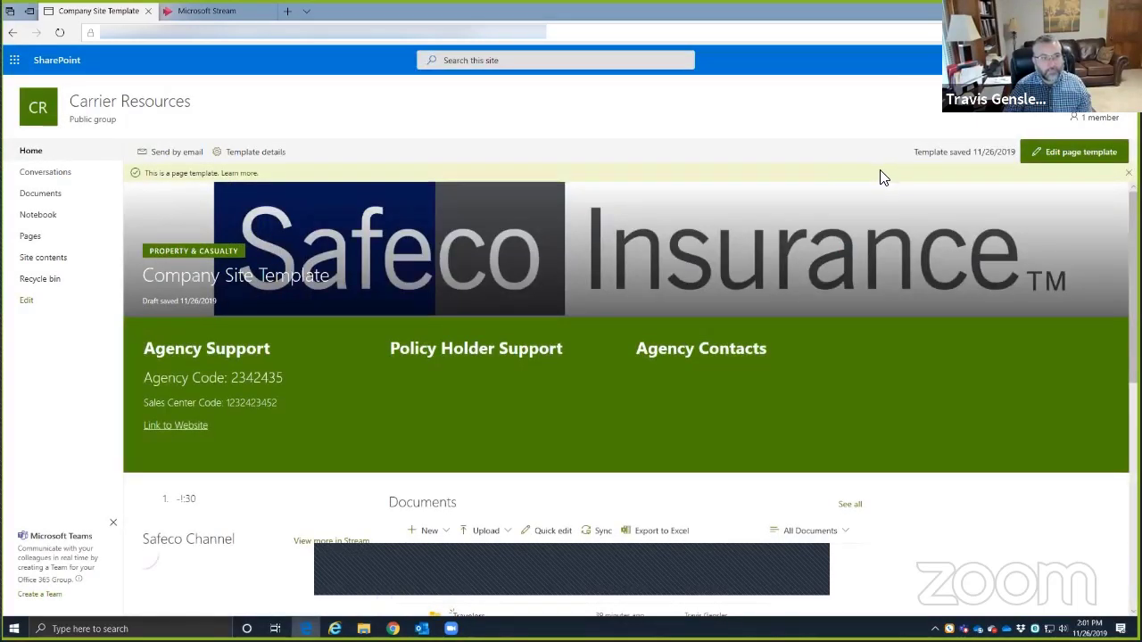
- From Home, create a new news post using the Company Site Template card
{"action": "left_click", "coordinate": [31, 154]}
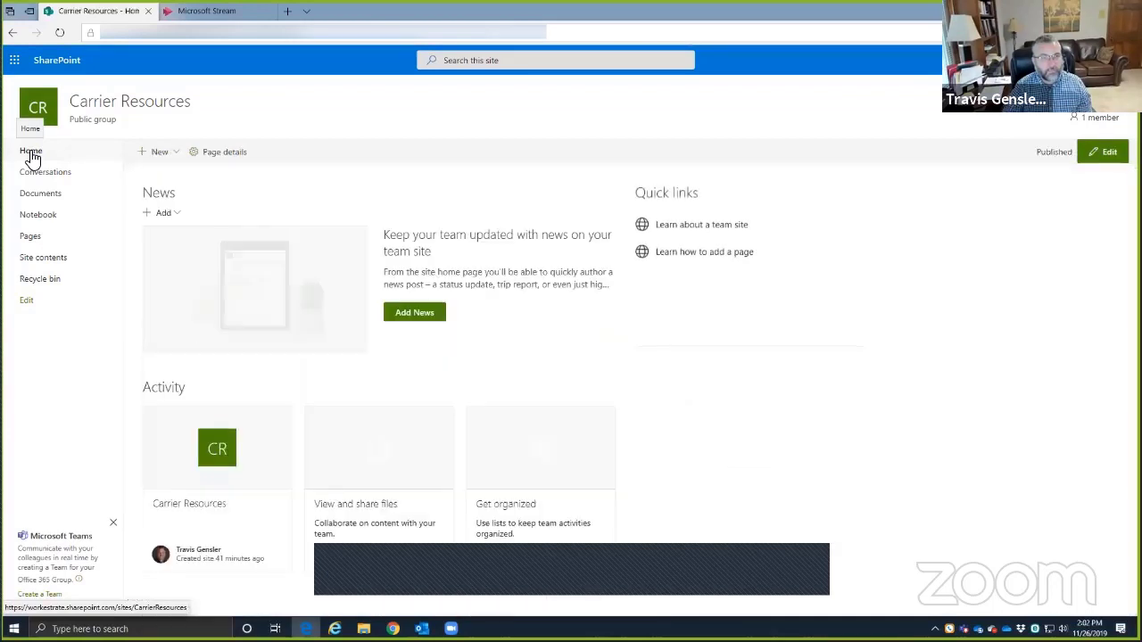
{"action": "left_click", "coordinate": [176, 153]}
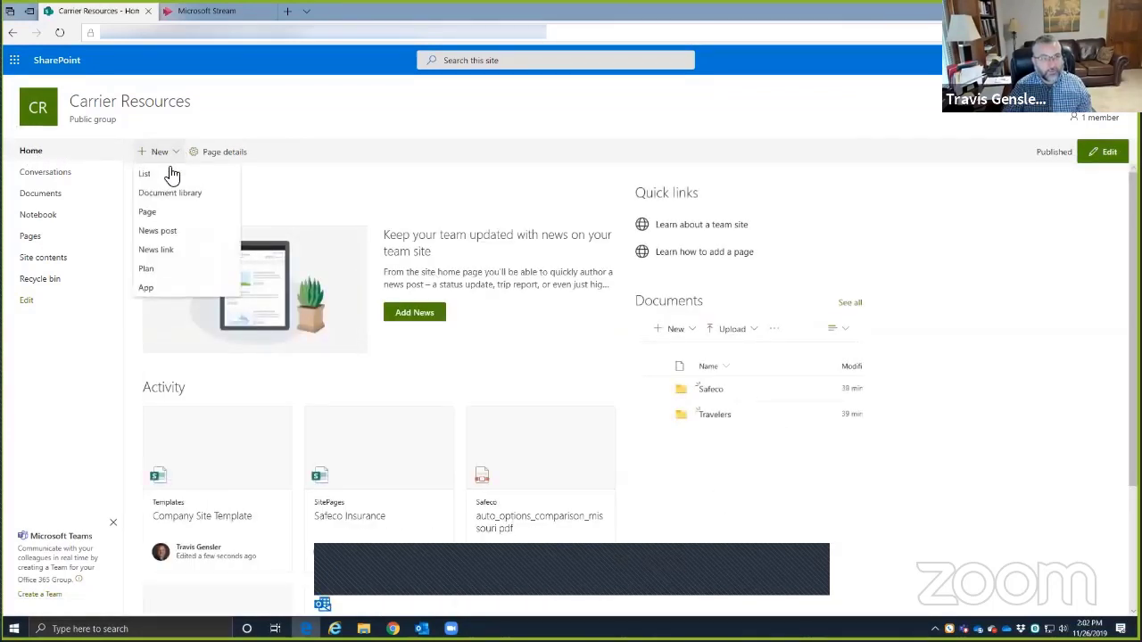
{"action": "left_click", "coordinate": [168, 234]}
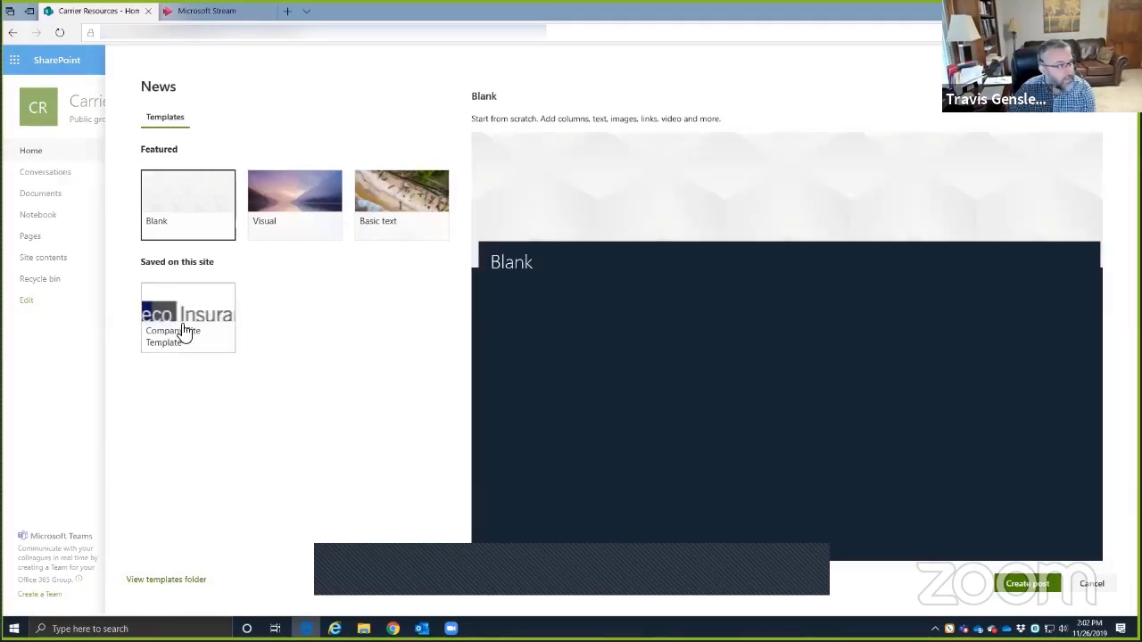
{"action": "left_click", "coordinate": [185, 330]}
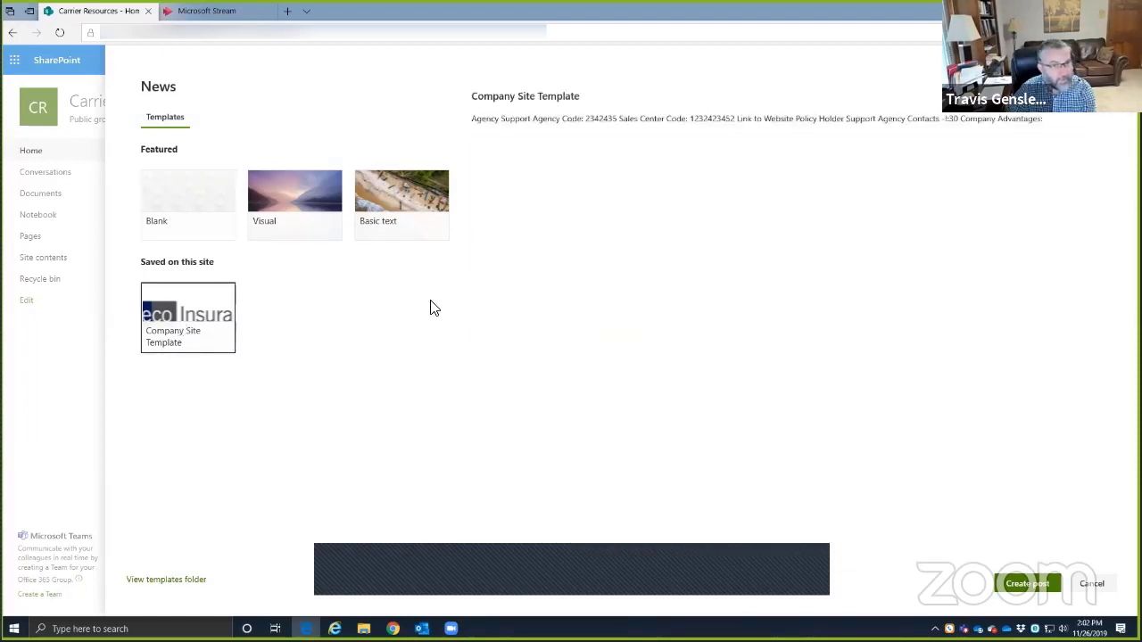
{"action": "left_click", "coordinate": [1027, 585]}
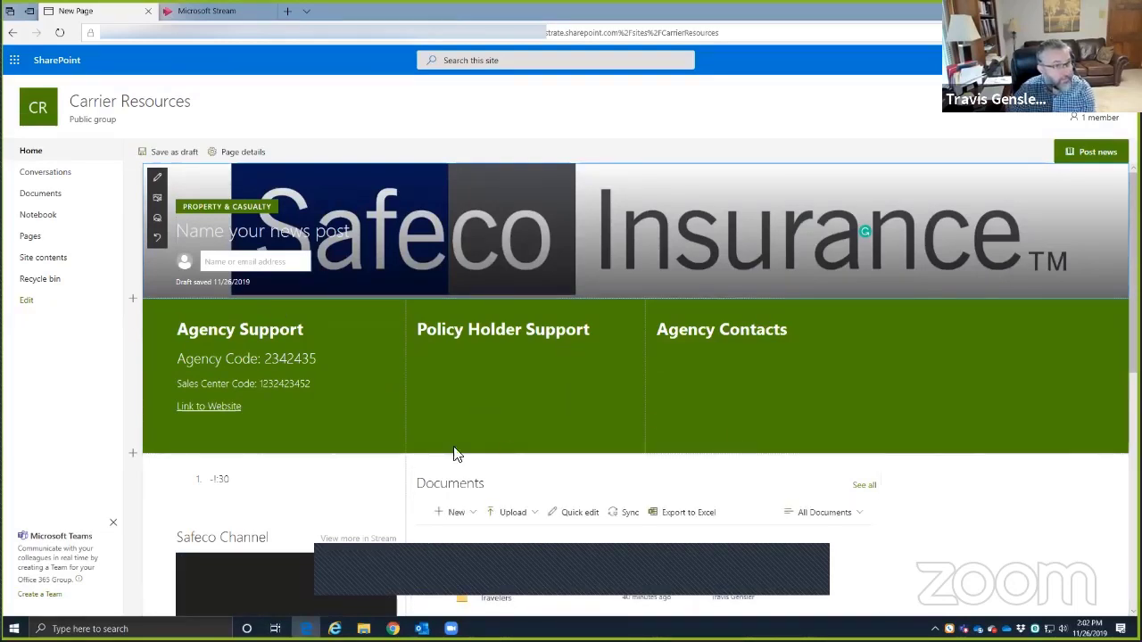
{"action": "scroll", "coordinate": [973, 534], "scroll_direction": "down", "scroll_amount": 5}
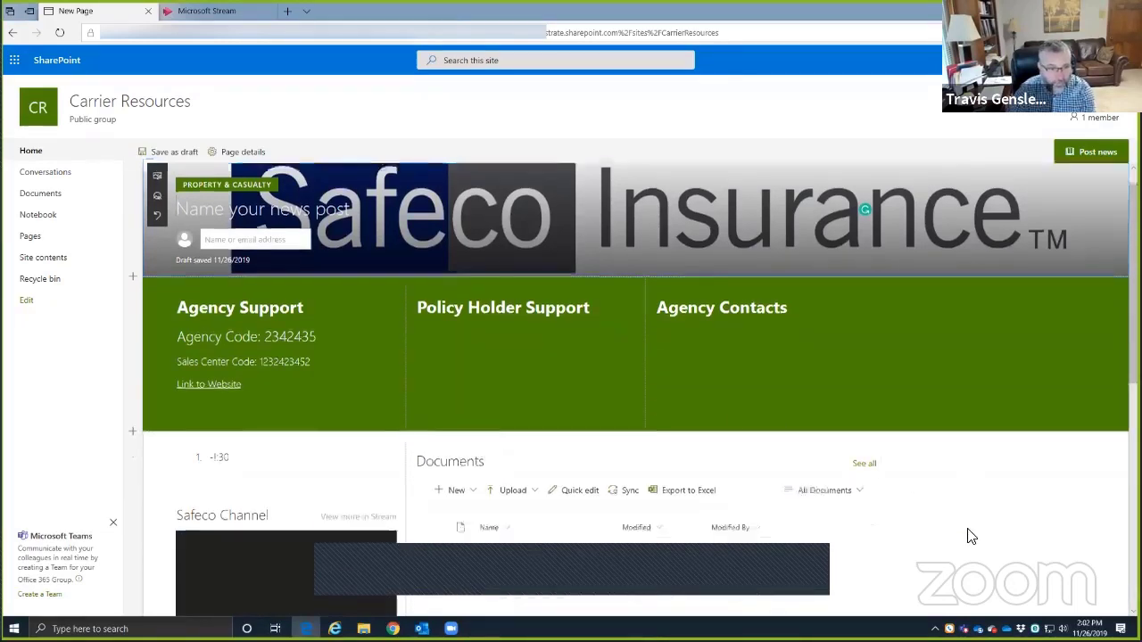
{"action": "scroll", "coordinate": [859, 512], "scroll_direction": "up", "scroll_amount": 10}
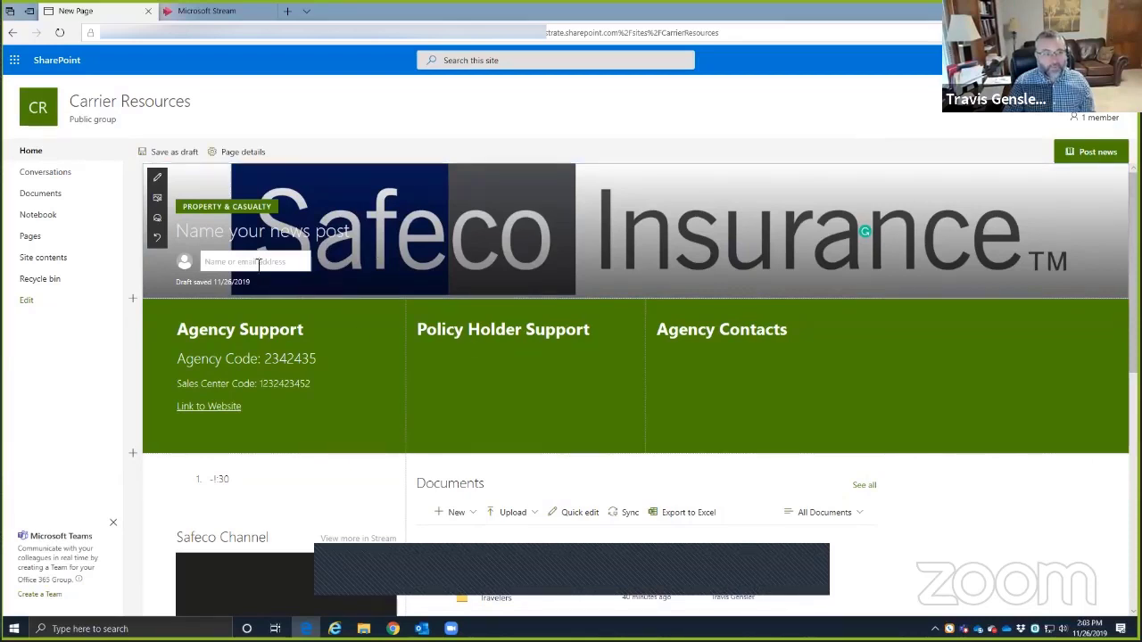
- Swap the header for a Web search Teamwork gears image and move its focal point down
{"action": "left_click", "coordinate": [157, 197]}
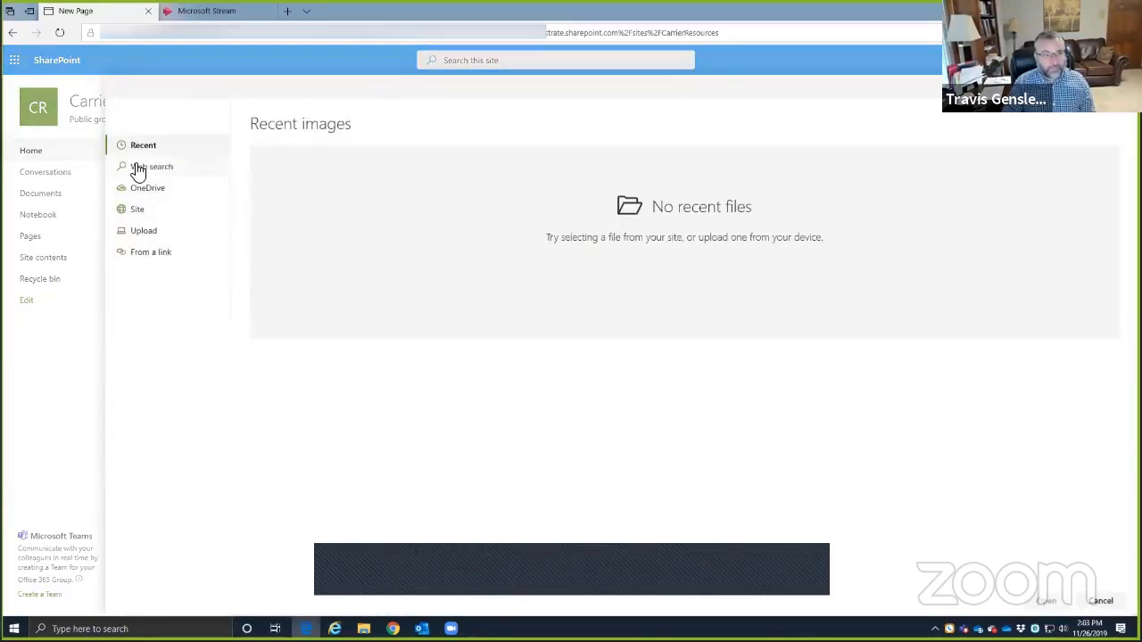
{"action": "left_click", "coordinate": [138, 169]}
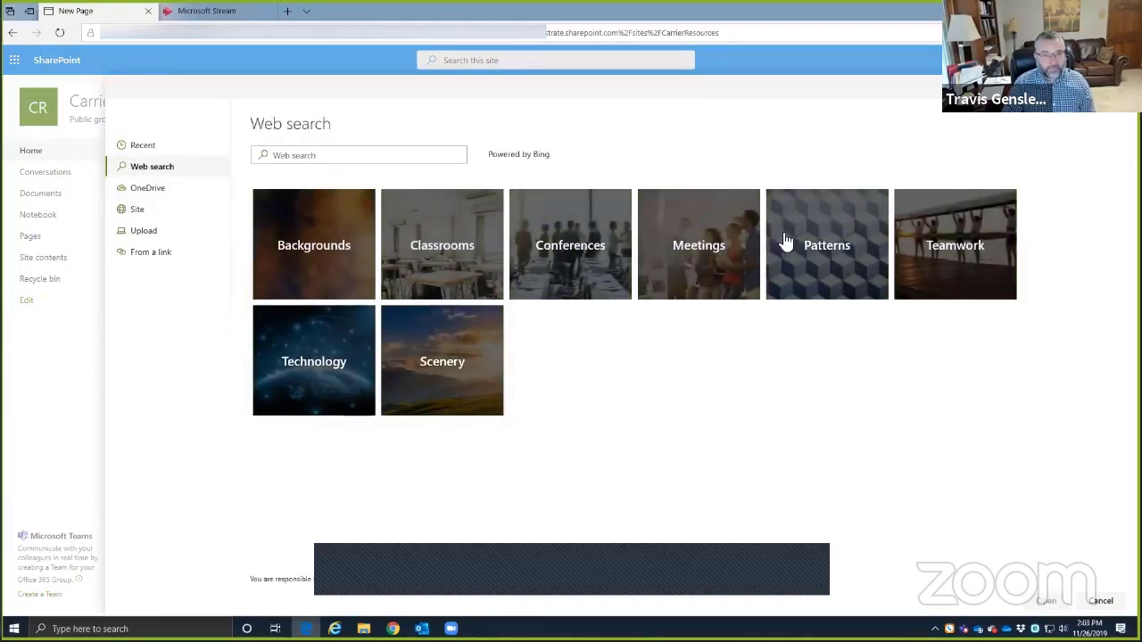
{"action": "left_click", "coordinate": [937, 263]}
{"action": "left_click", "coordinate": [712, 233]}
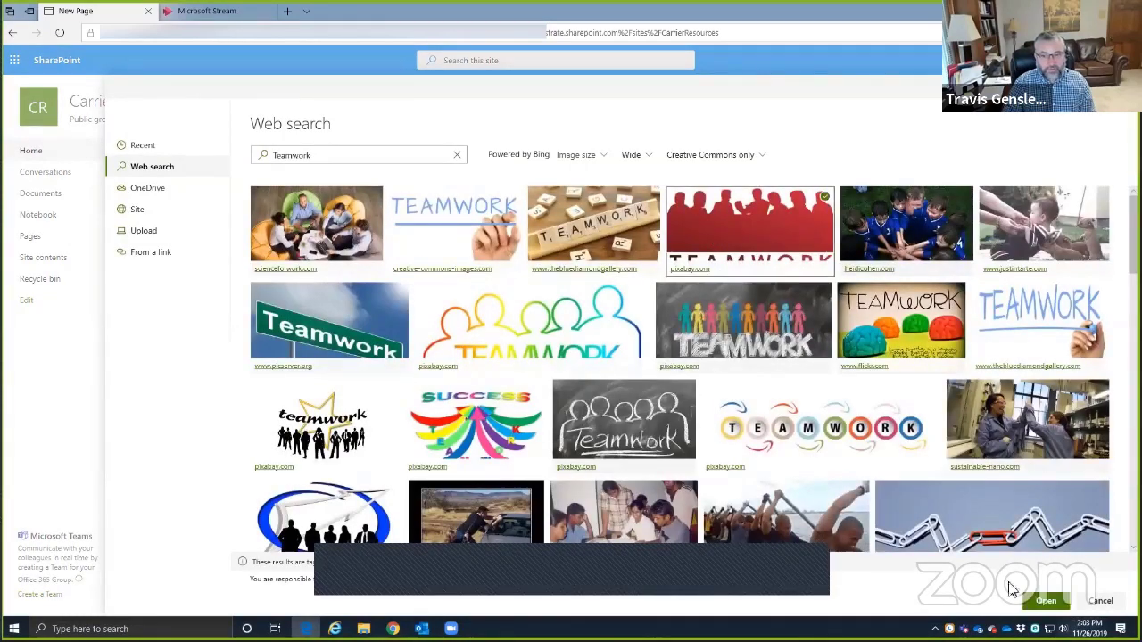
{"action": "scroll", "coordinate": [496, 495], "scroll_direction": "down", "scroll_amount": 2}
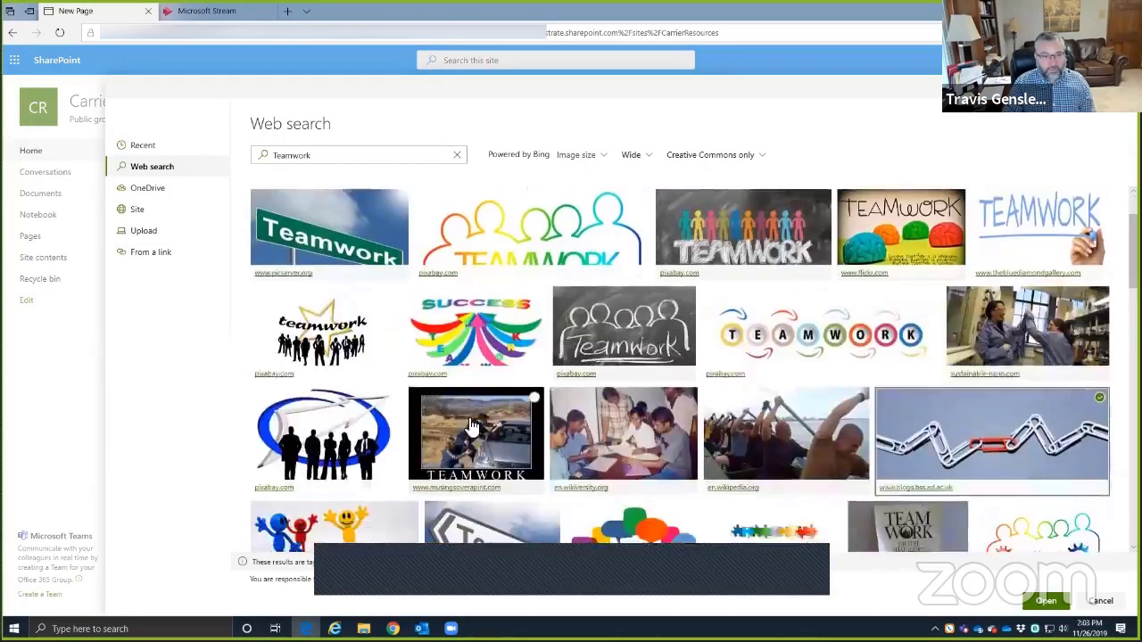
{"action": "left_click", "coordinate": [535, 475]}
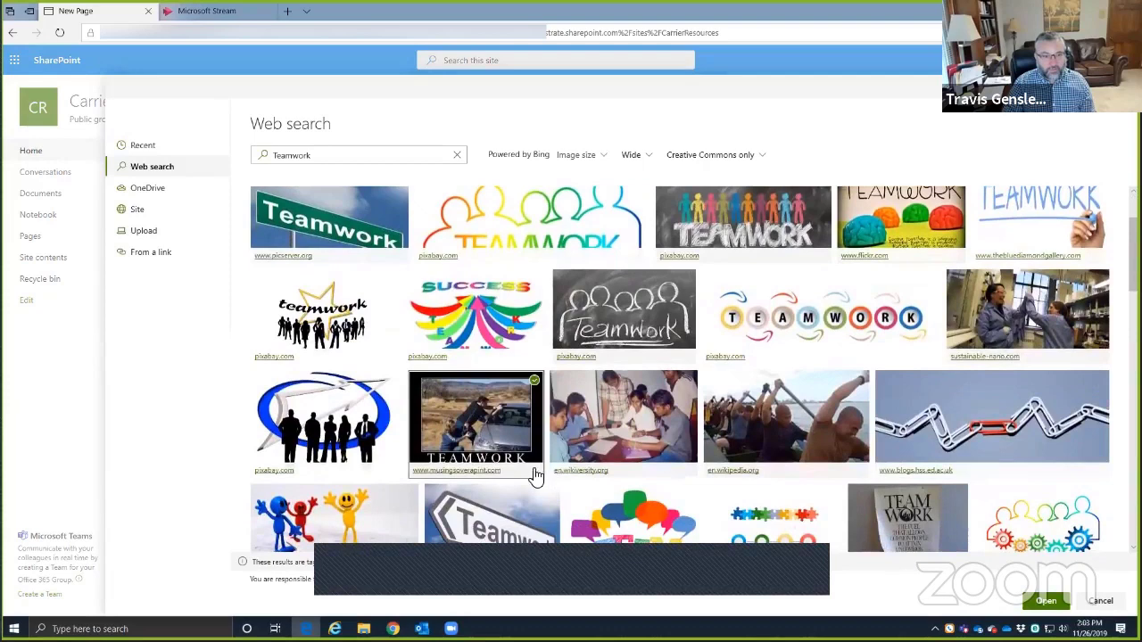
{"action": "left_click", "coordinate": [1039, 602]}
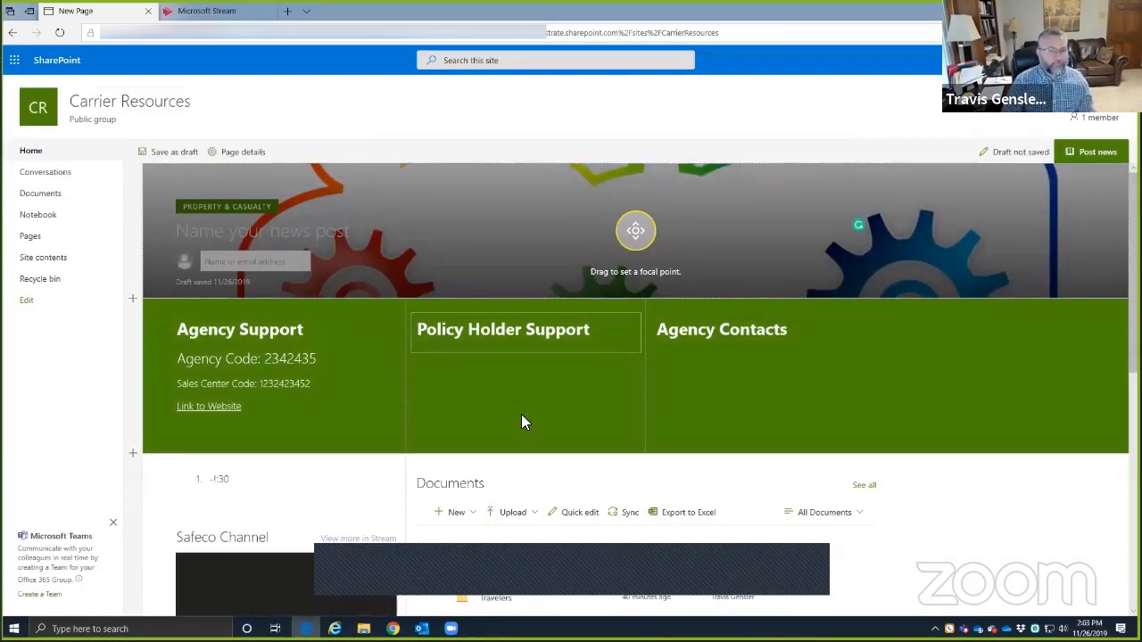
{"action": "left_click_drag", "start_coordinate": [637, 214], "coordinate": [635, 265]}
{"action": "left_click", "coordinate": [604, 110]}
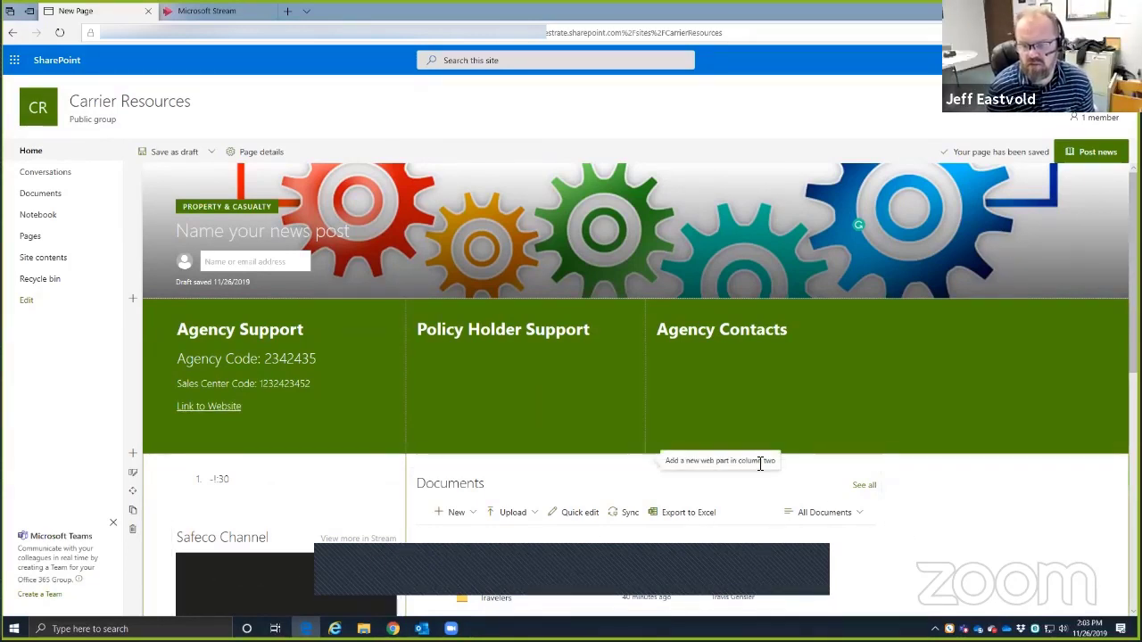
- Show the Save as draft and Save as template options for the gears-header news post
{"action": "left_click", "coordinate": [213, 154]}
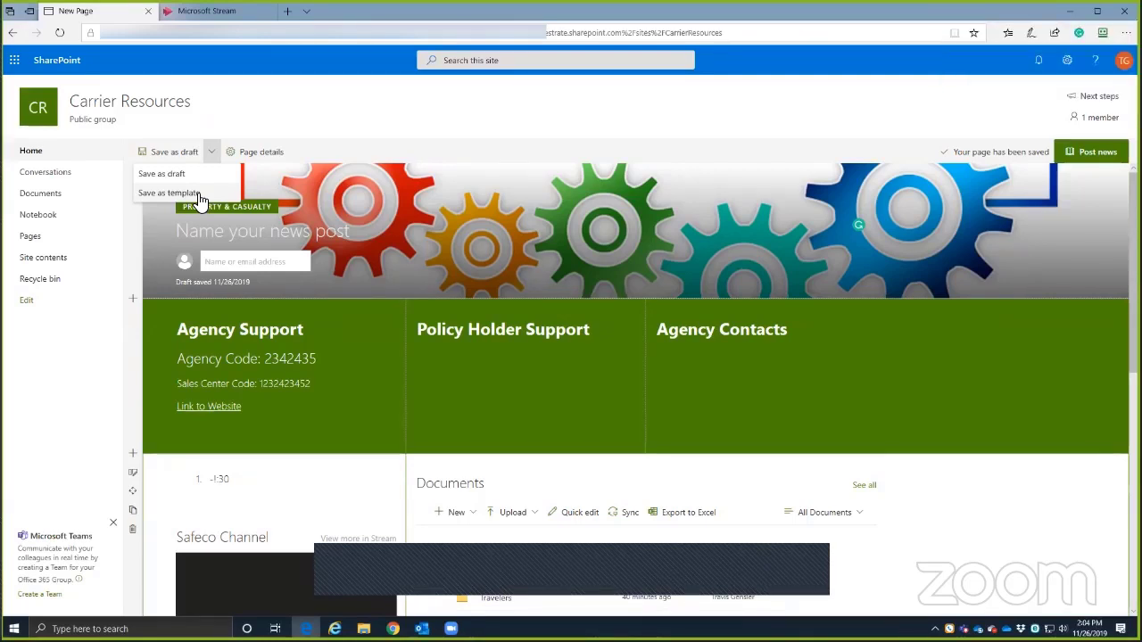
{"action": "scroll", "coordinate": [350, 353], "scroll_direction": "down", "scroll_amount": 3}
{"action": "scroll", "coordinate": [396, 433], "scroll_direction": "down", "scroll_amount": 3}
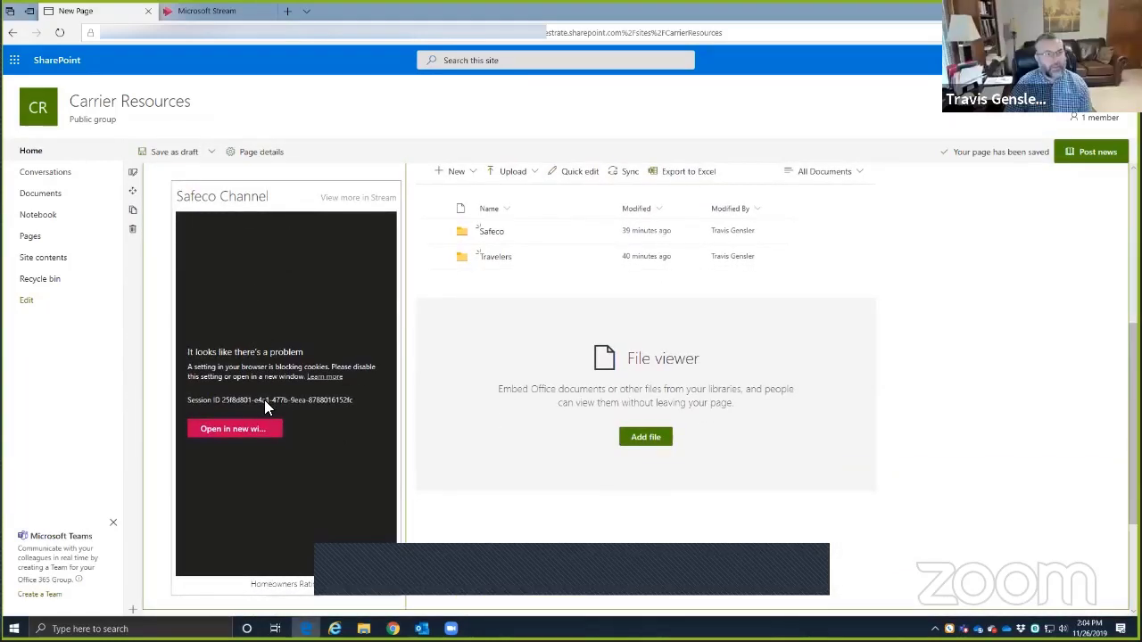
{"action": "scroll", "coordinate": [456, 448], "scroll_direction": "down", "scroll_amount": 3}
{"action": "scroll", "coordinate": [500, 484], "scroll_direction": "up", "scroll_amount": 2}
{"action": "scroll", "coordinate": [500, 486], "scroll_direction": "up", "scroll_amount": 2}
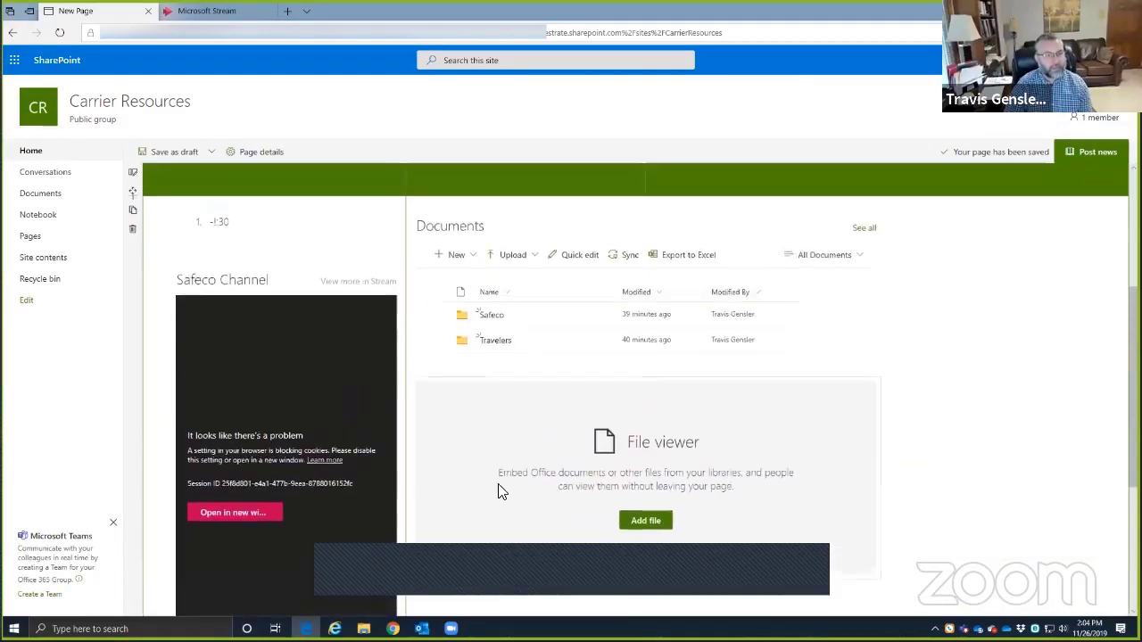
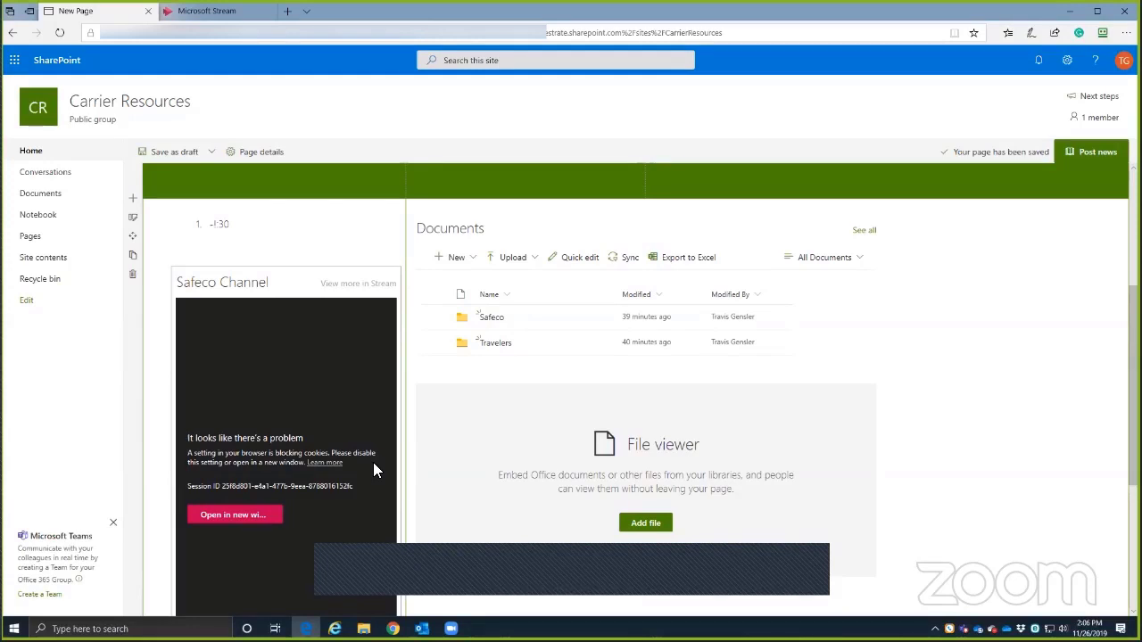
- Set the Documents library web part's folder to Safeco and apply it
{"action": "left_click", "coordinate": [796, 323]}
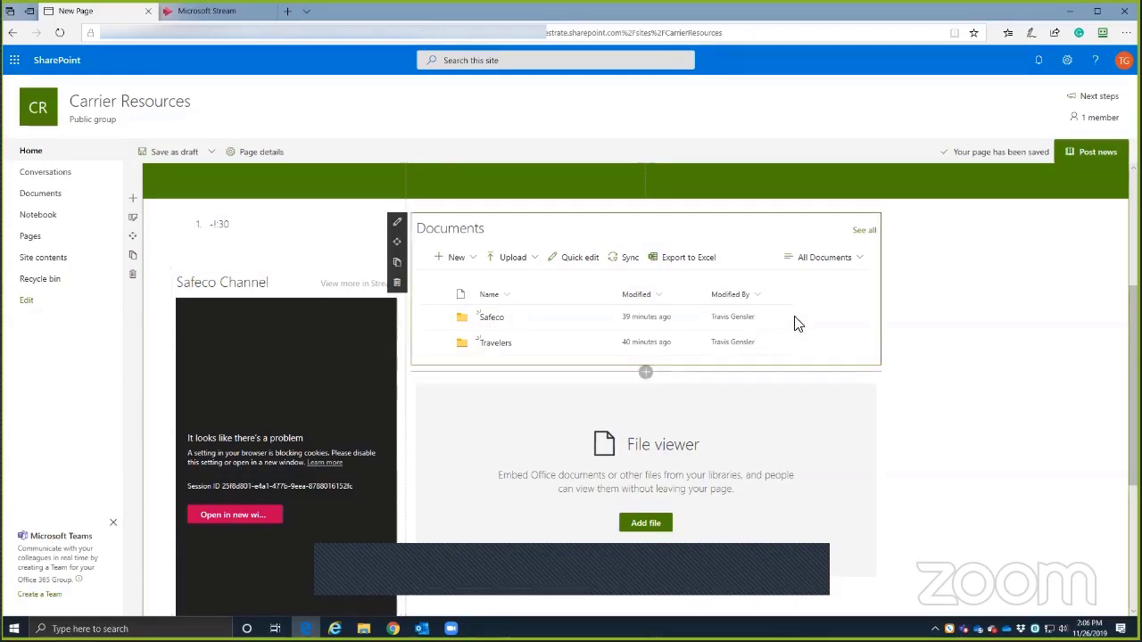
{"action": "left_click", "coordinate": [398, 223]}
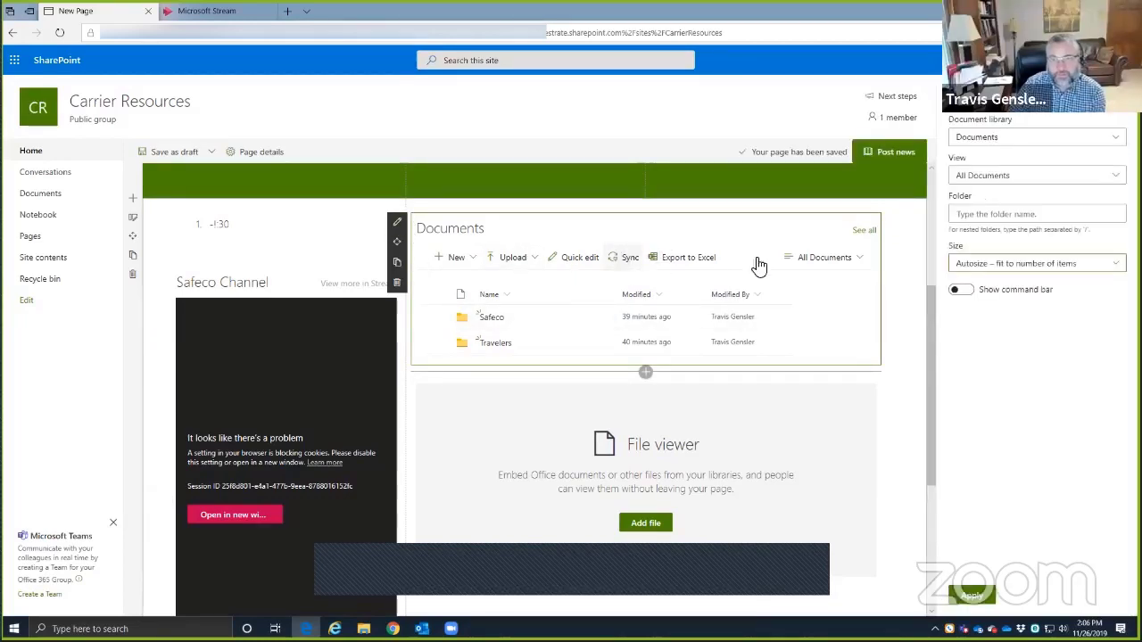
{"action": "left_click", "coordinate": [990, 178]}
{"action": "left_click", "coordinate": [981, 214]}
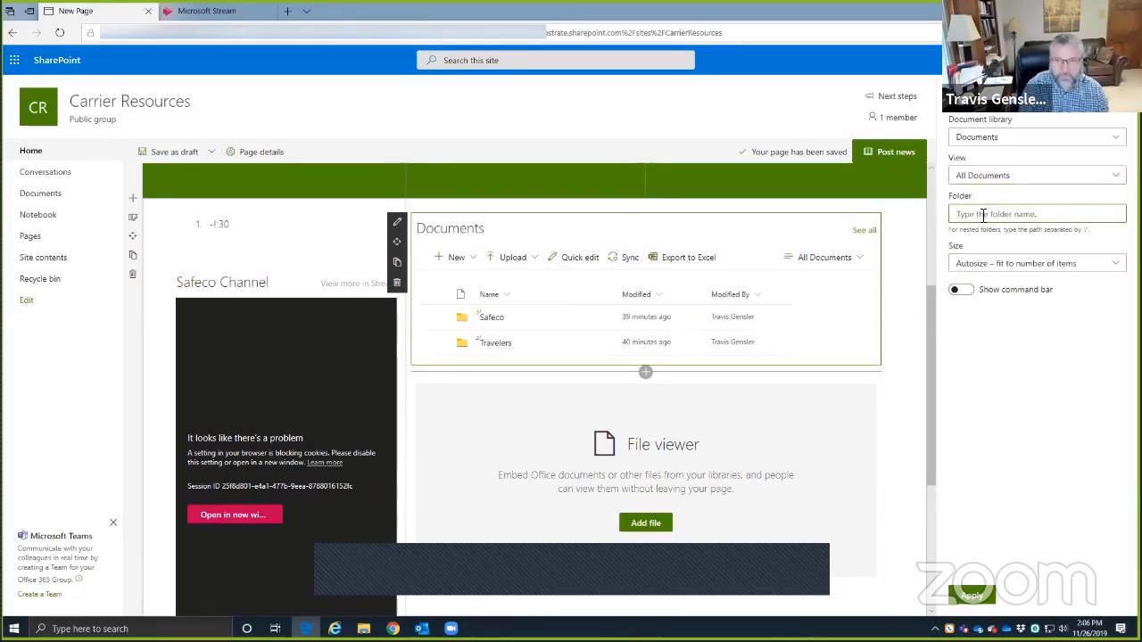
{"action": "type", "text": "Safeco"}
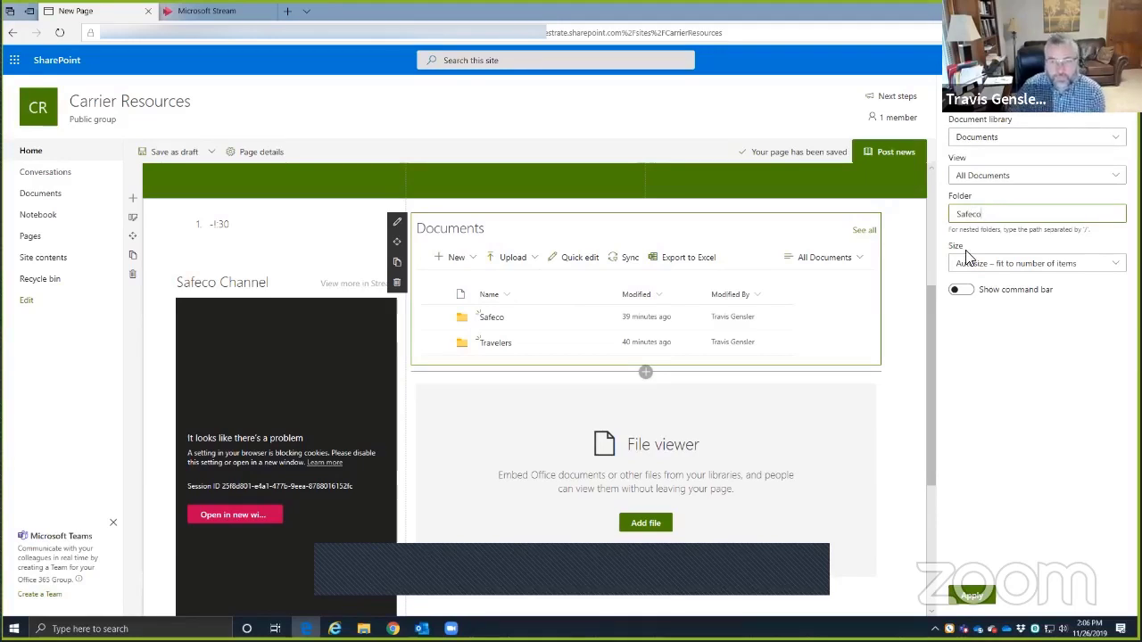
{"action": "left_click", "coordinate": [972, 245]}
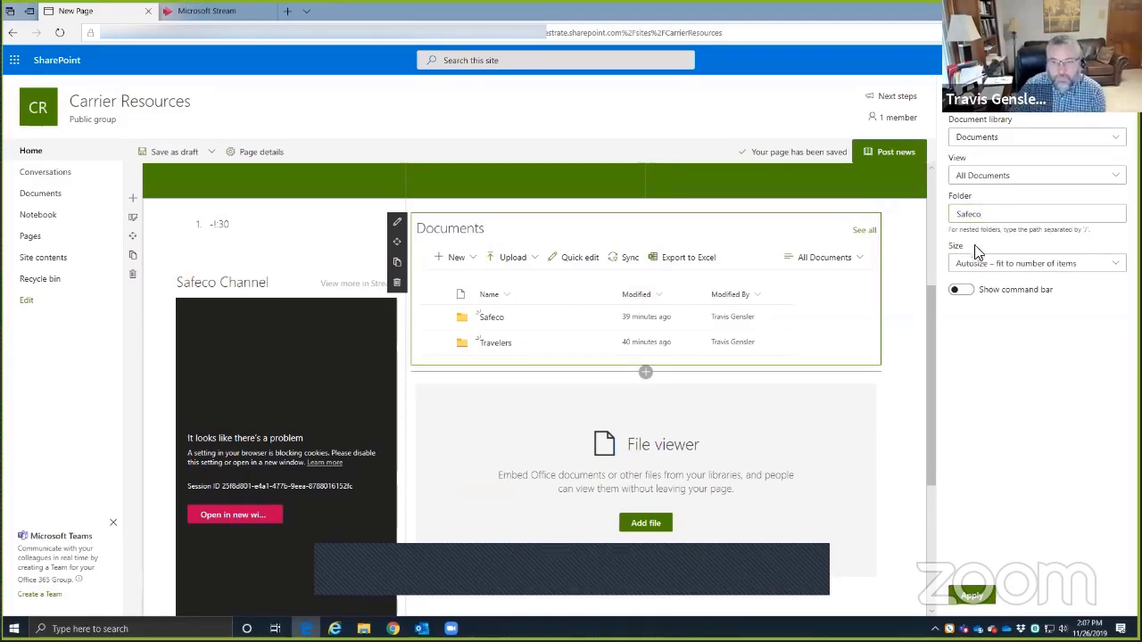
{"action": "left_click", "coordinate": [974, 596]}
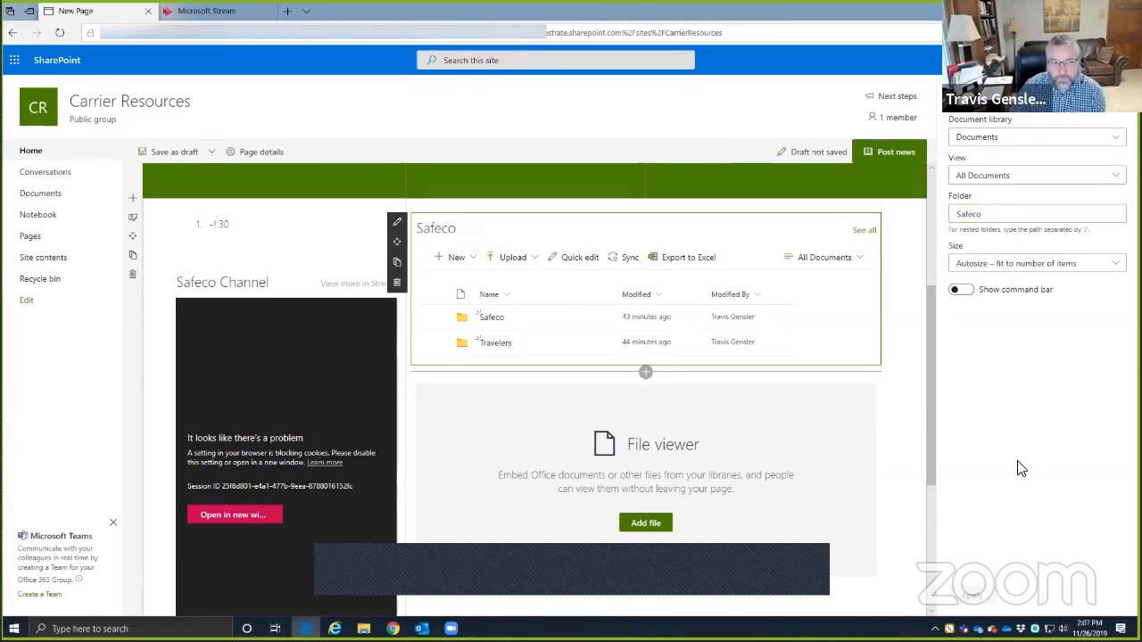
- Check the Travelers folder's actions, keeping the Documents library with its All Documents view
{"action": "left_click", "coordinate": [701, 348]}
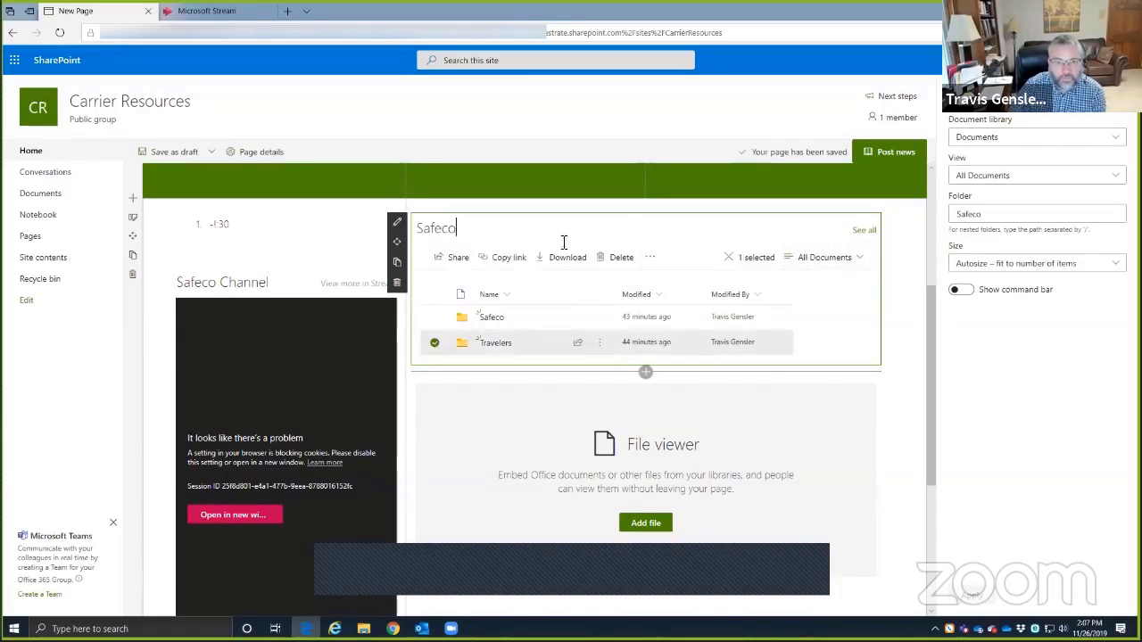
{"action": "left_click", "coordinate": [651, 258]}
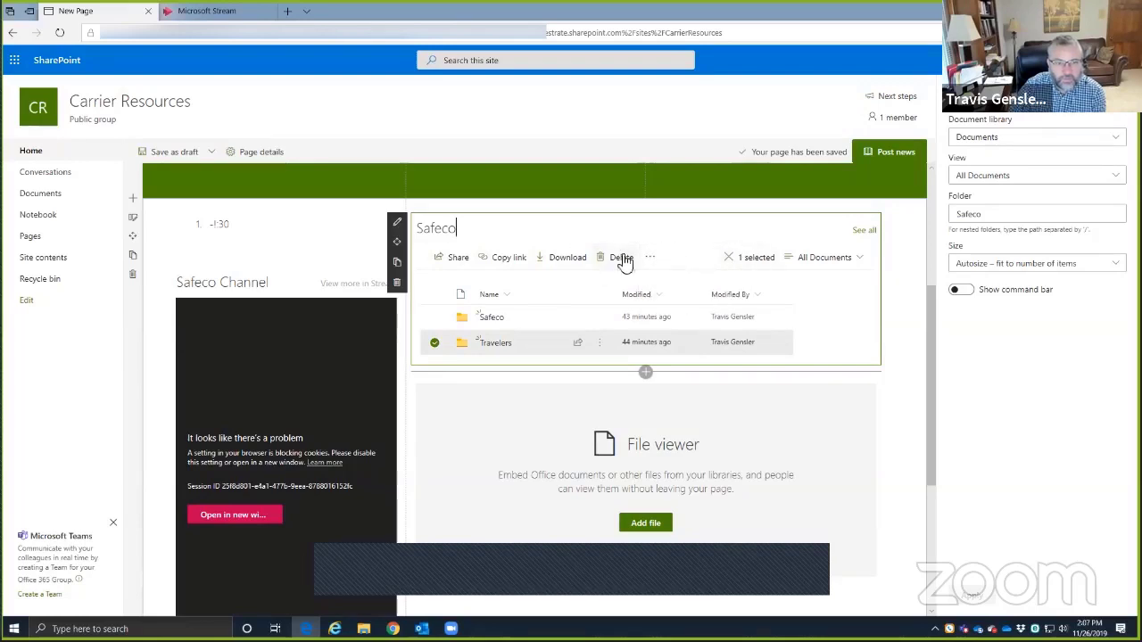
{"action": "left_click", "coordinate": [1004, 143]}
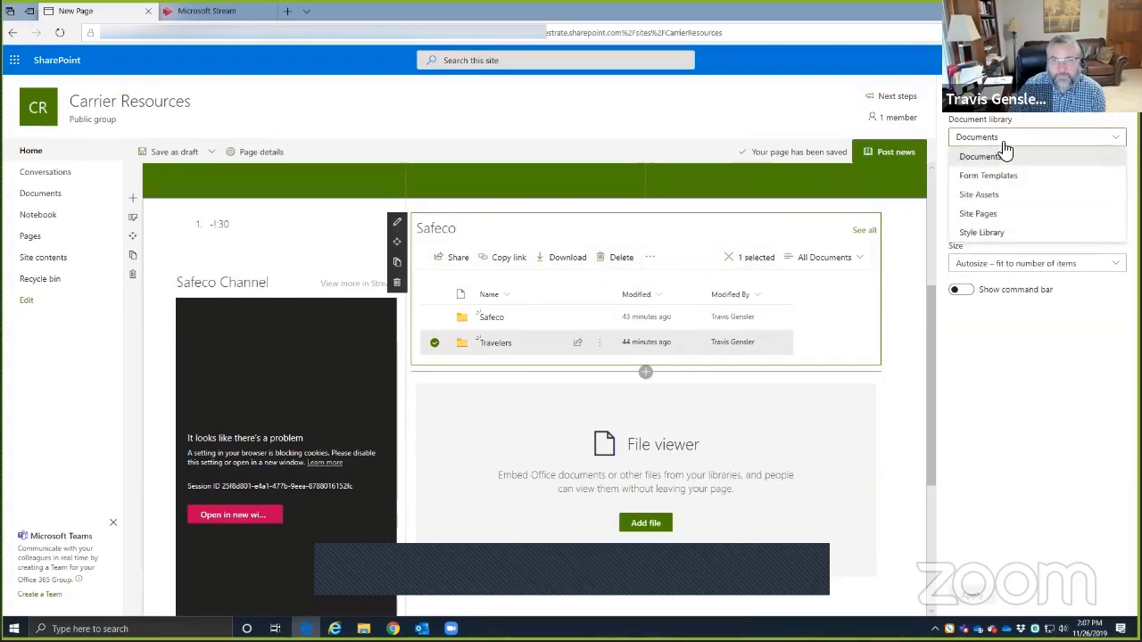
{"action": "left_click", "coordinate": [999, 156]}
{"action": "left_click", "coordinate": [993, 178]}
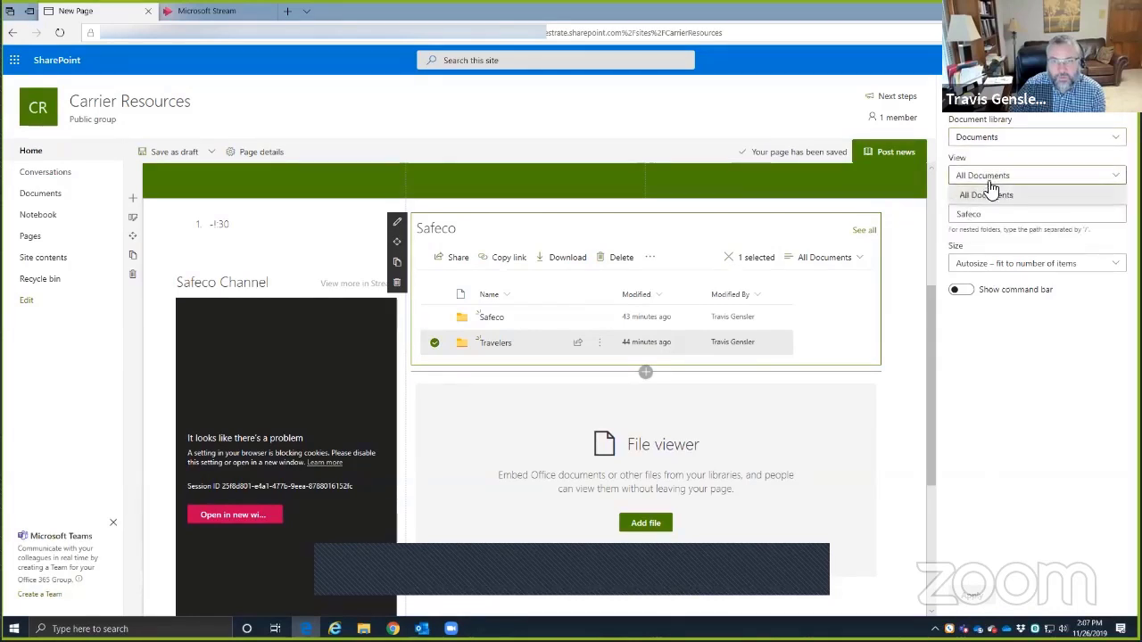
{"action": "left_click", "coordinate": [988, 193]}
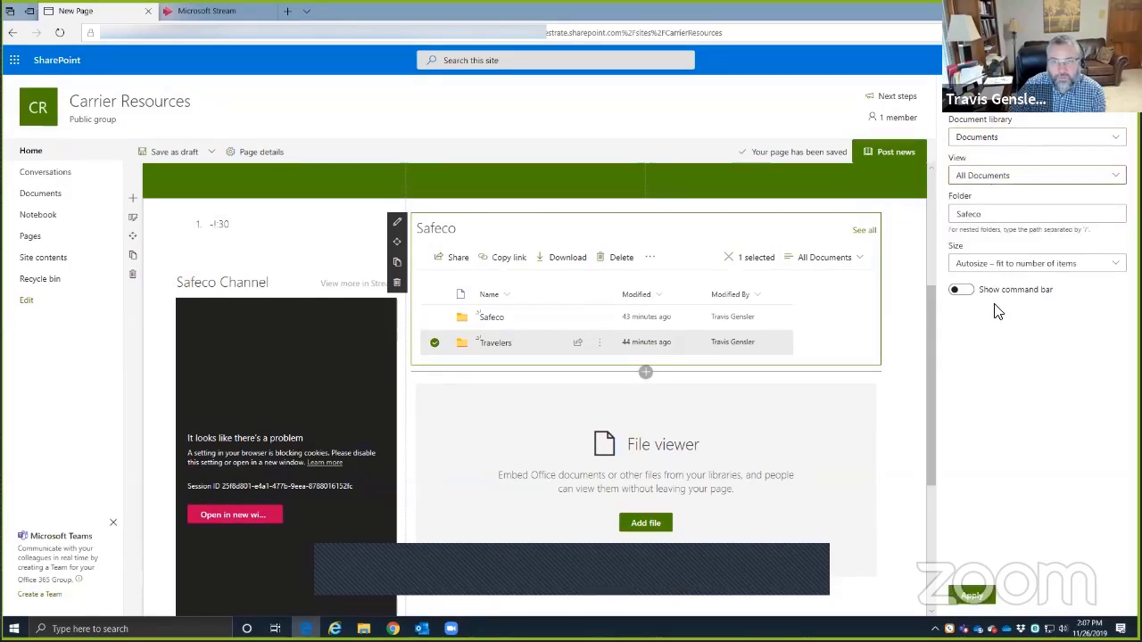
{"action": "left_click", "coordinate": [1009, 142]}
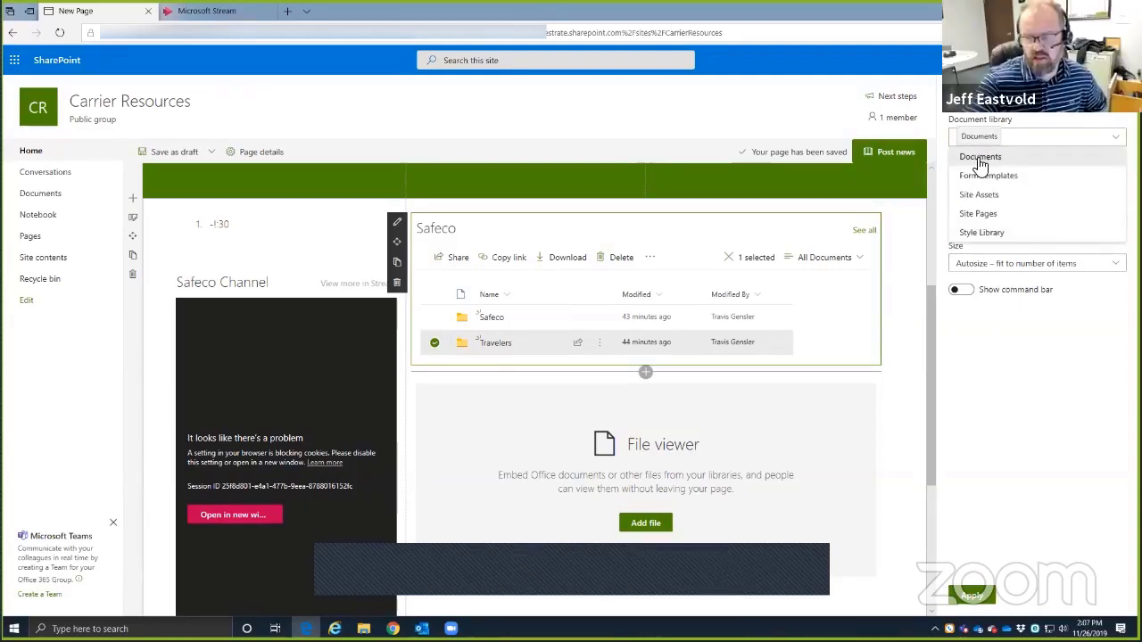
{"action": "left_click", "coordinate": [981, 161]}
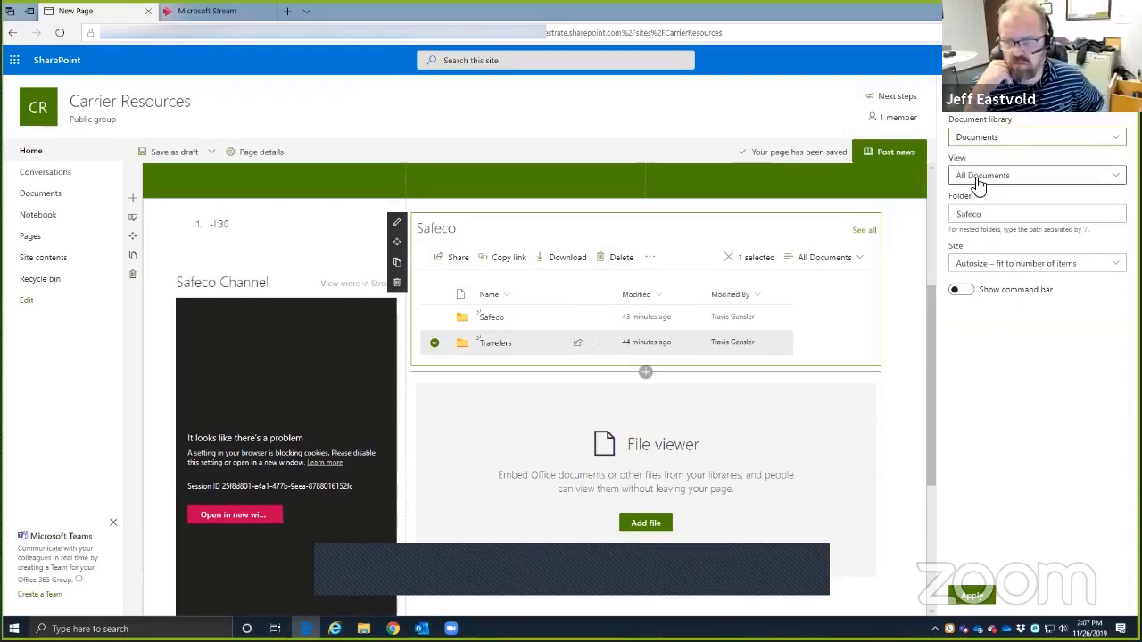
{"action": "left_click", "coordinate": [976, 176]}
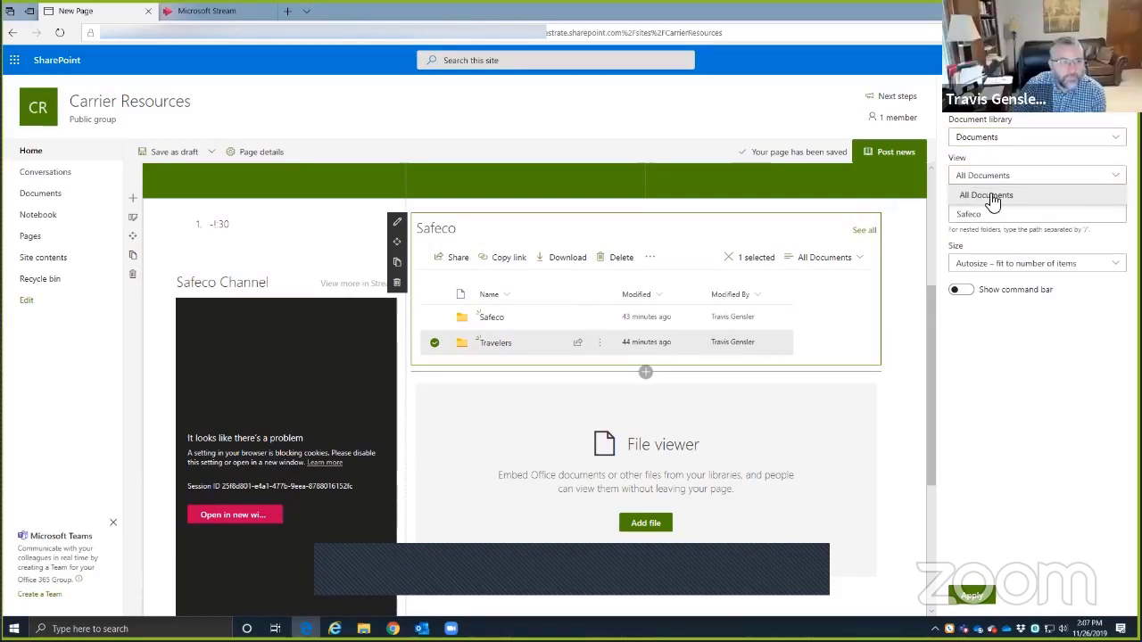
{"action": "left_click", "coordinate": [548, 228]}
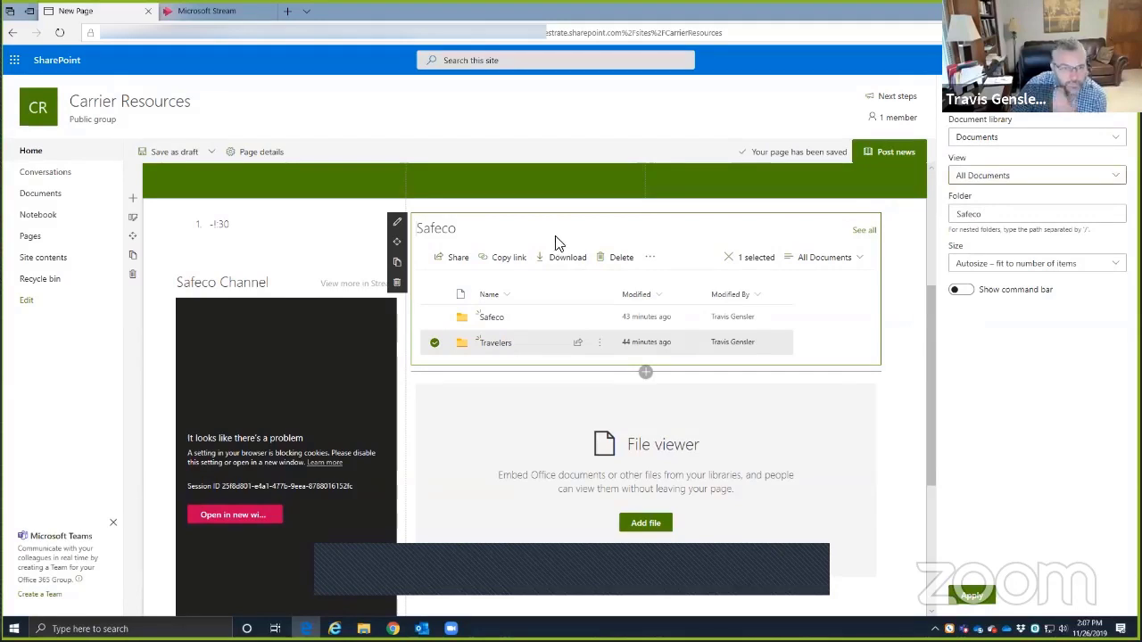
{"action": "left_click", "coordinate": [857, 263]}
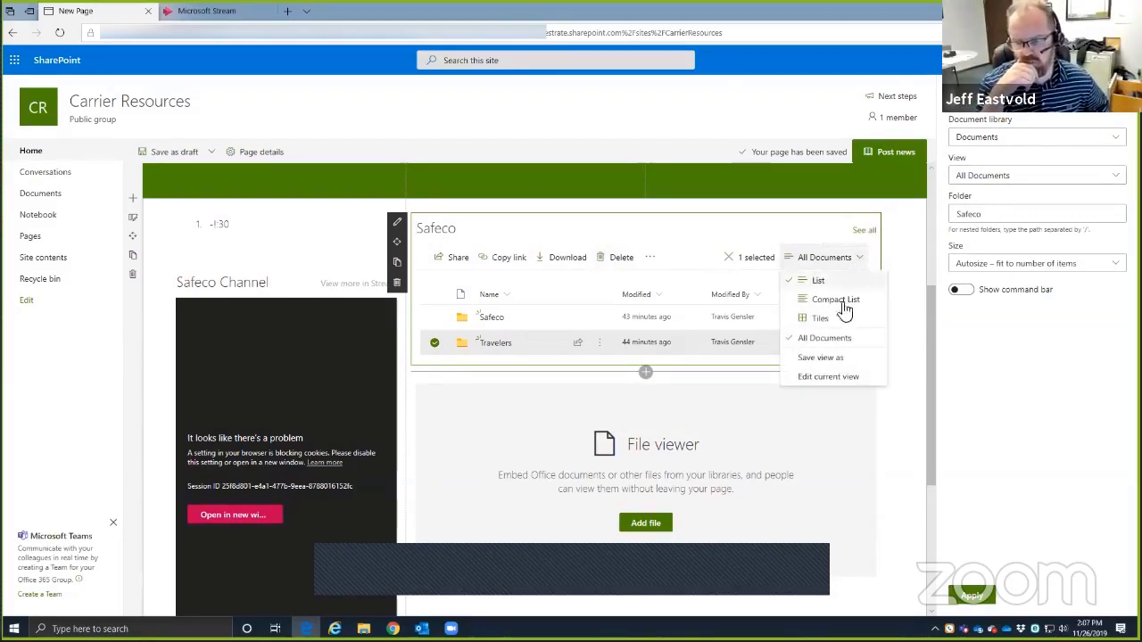
{"action": "left_click", "coordinate": [843, 376]}
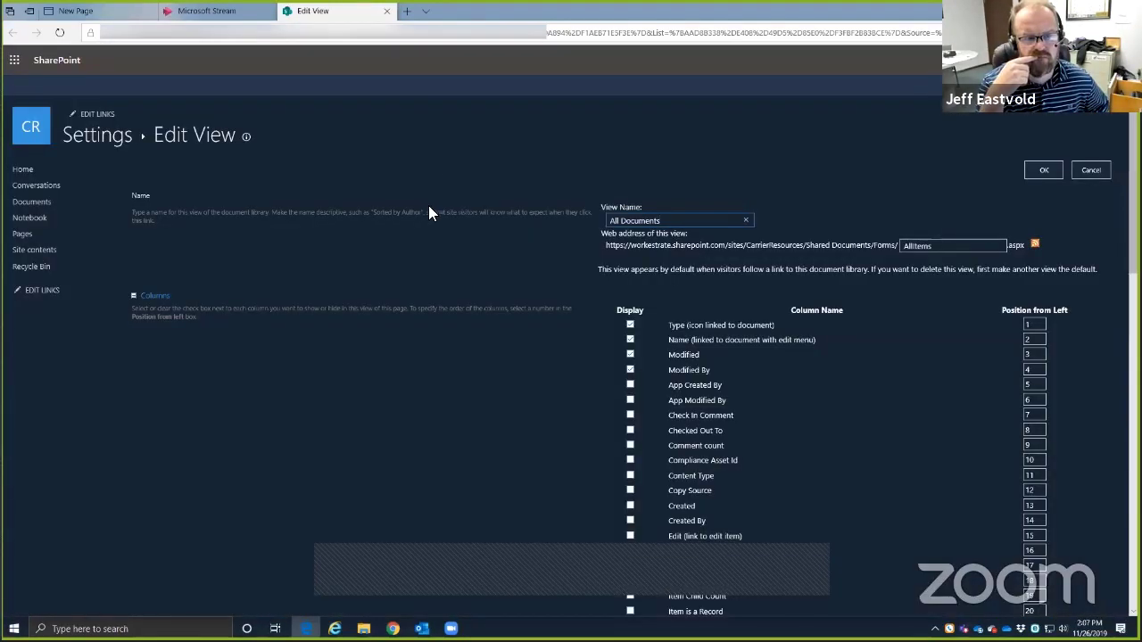
{"action": "left_click", "coordinate": [386, 10]}
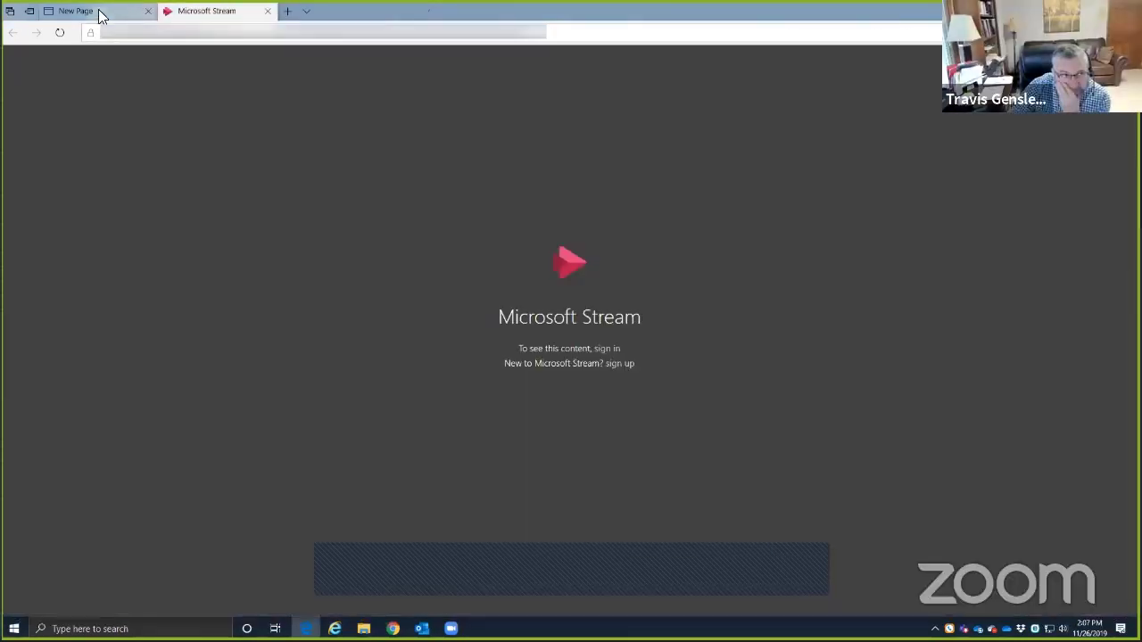
{"action": "left_click", "coordinate": [134, 16]}
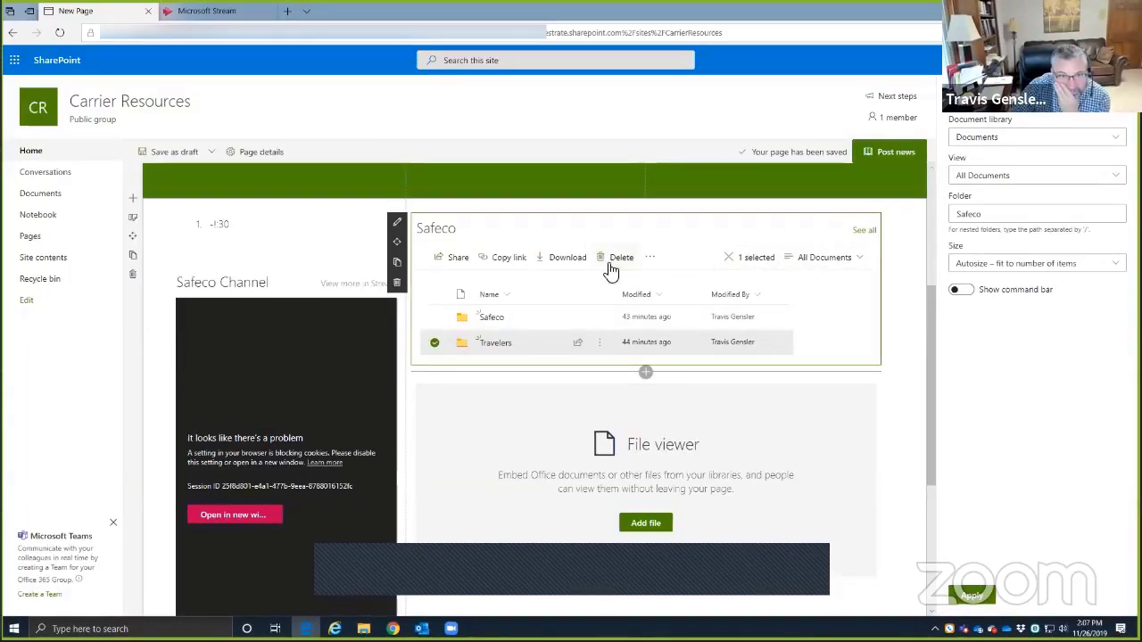
- Review the top of Carrier Resources, close the Document library pane, then scroll to Comments
{"action": "scroll", "coordinate": [892, 365], "scroll_direction": "up", "scroll_amount": 2}
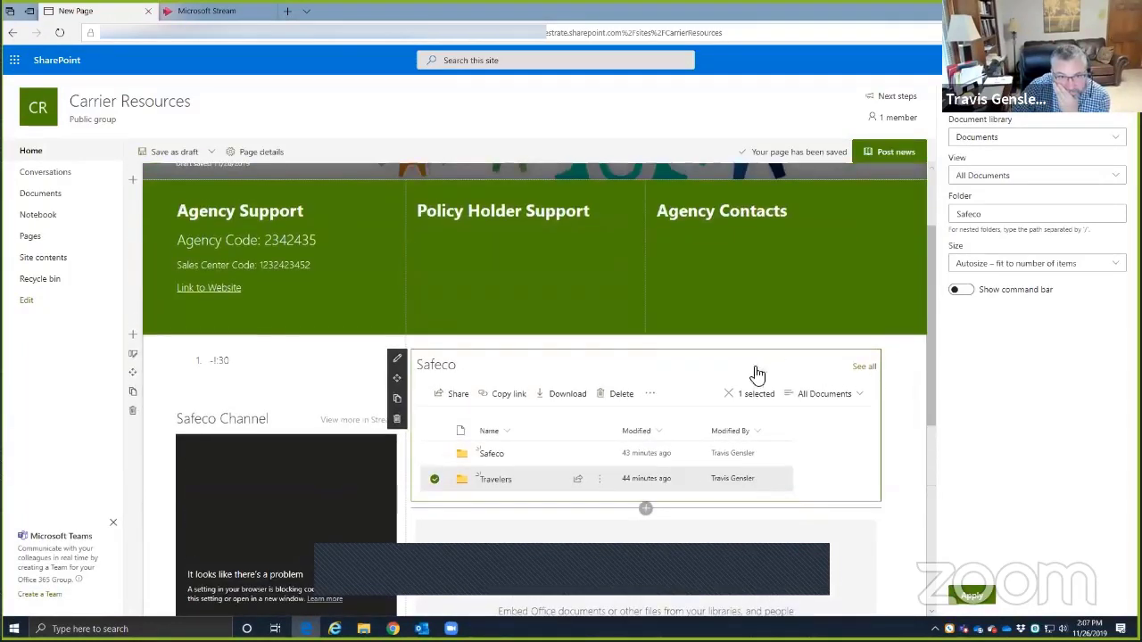
{"action": "scroll", "coordinate": [589, 419], "scroll_direction": "up", "scroll_amount": 1}
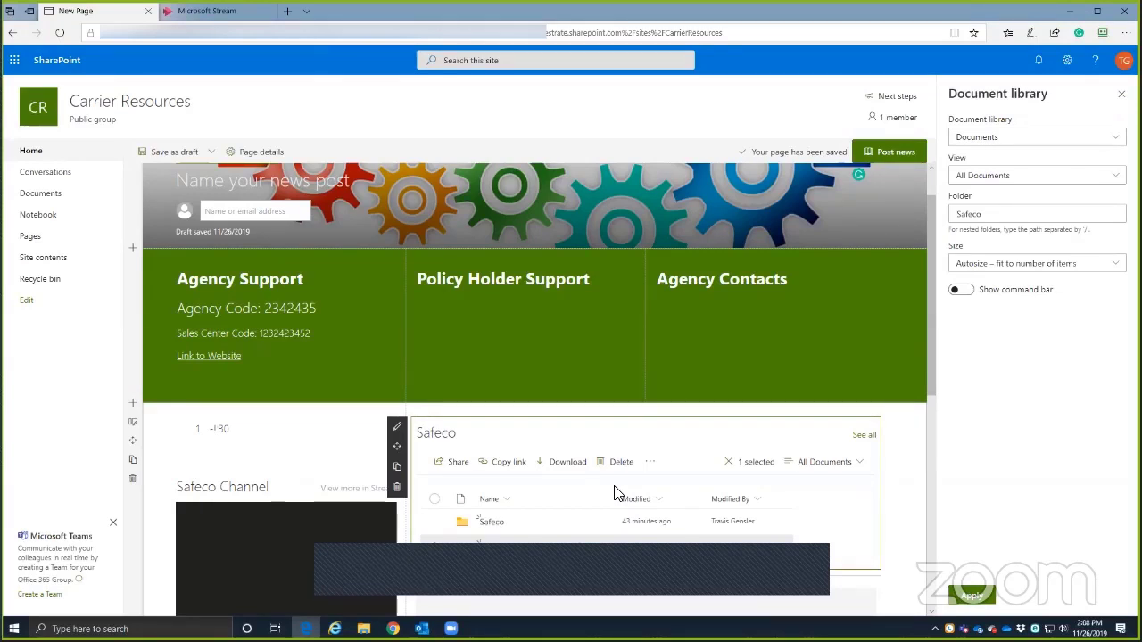
{"action": "left_click", "coordinate": [1121, 95]}
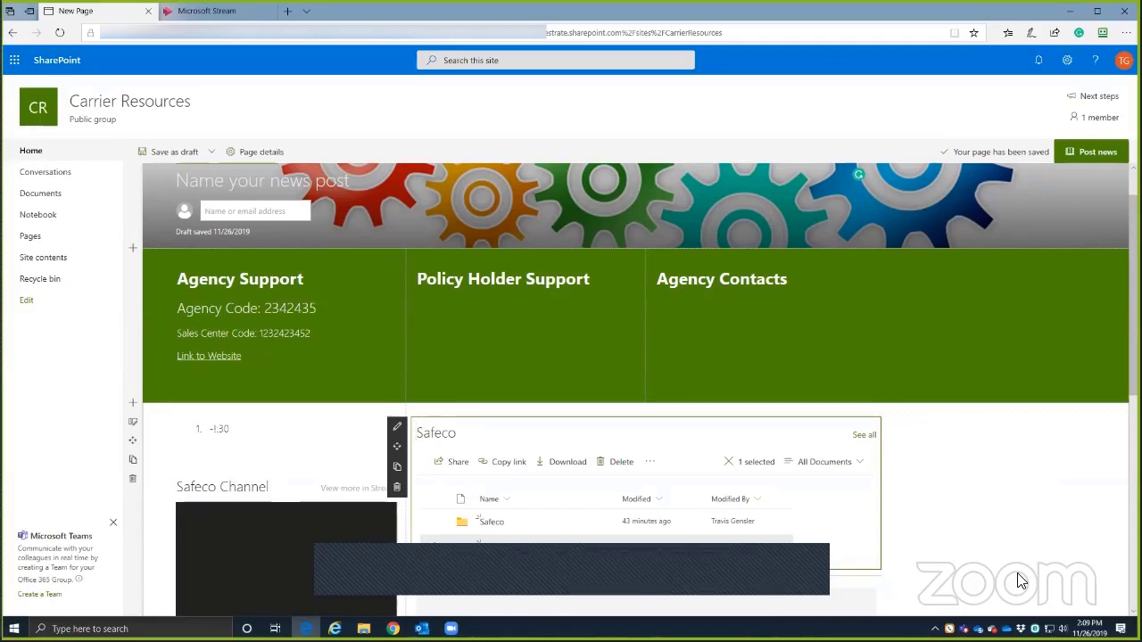
{"action": "scroll", "coordinate": [869, 489], "scroll_direction": "down", "scroll_amount": 5}
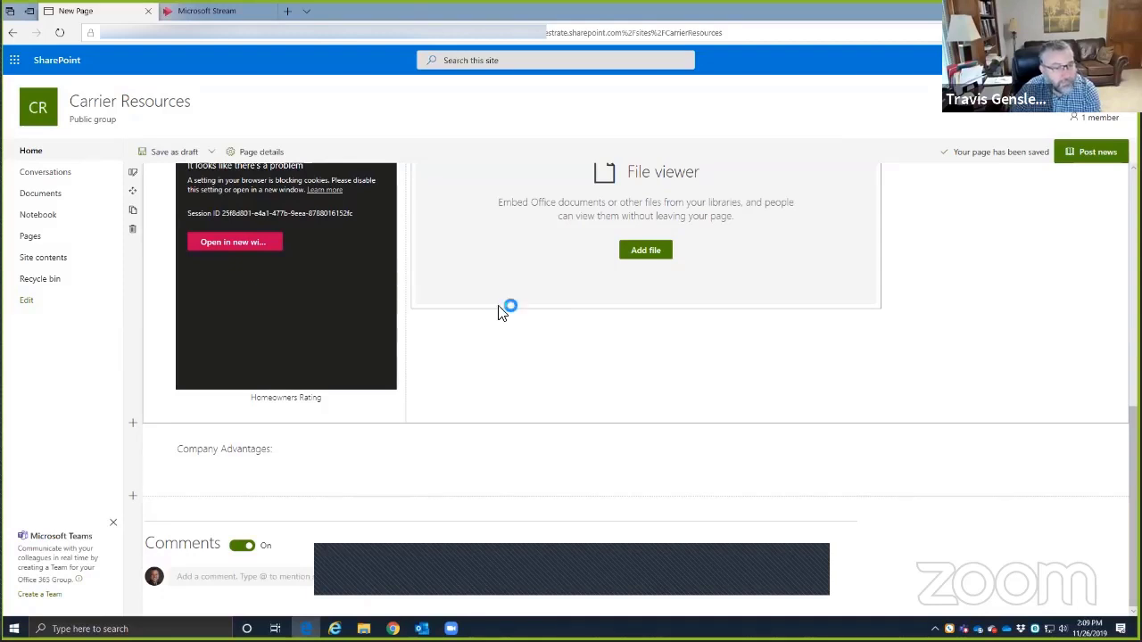
{"action": "left_click", "coordinate": [241, 546]}
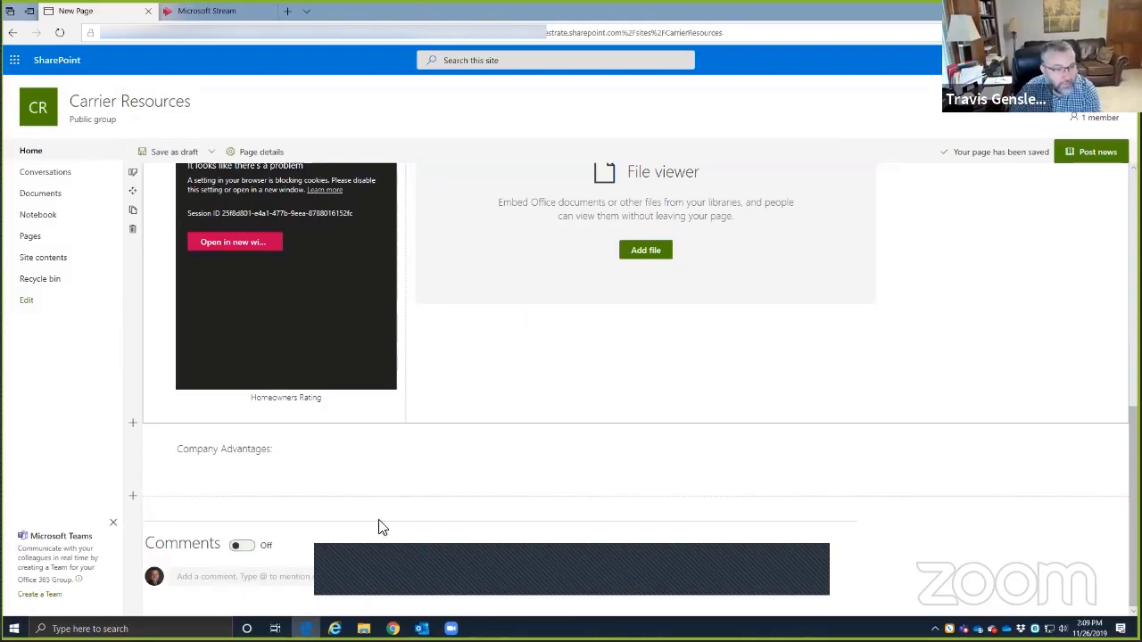
{"action": "left_click", "coordinate": [246, 547]}
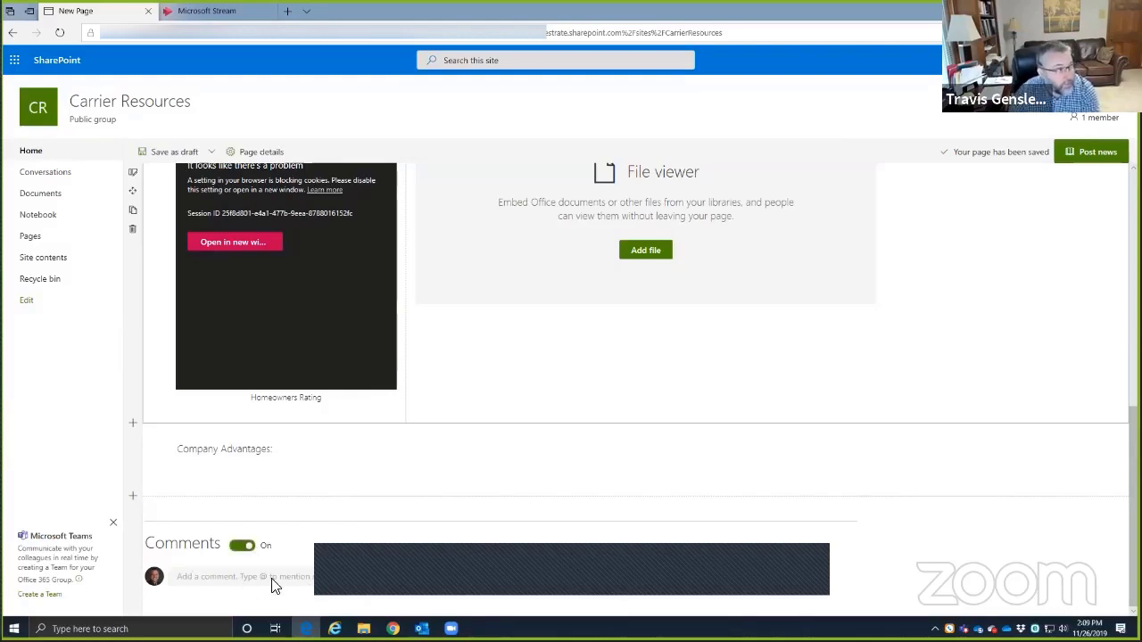
{"action": "scroll", "coordinate": [433, 461], "scroll_direction": "up", "scroll_amount": 5}
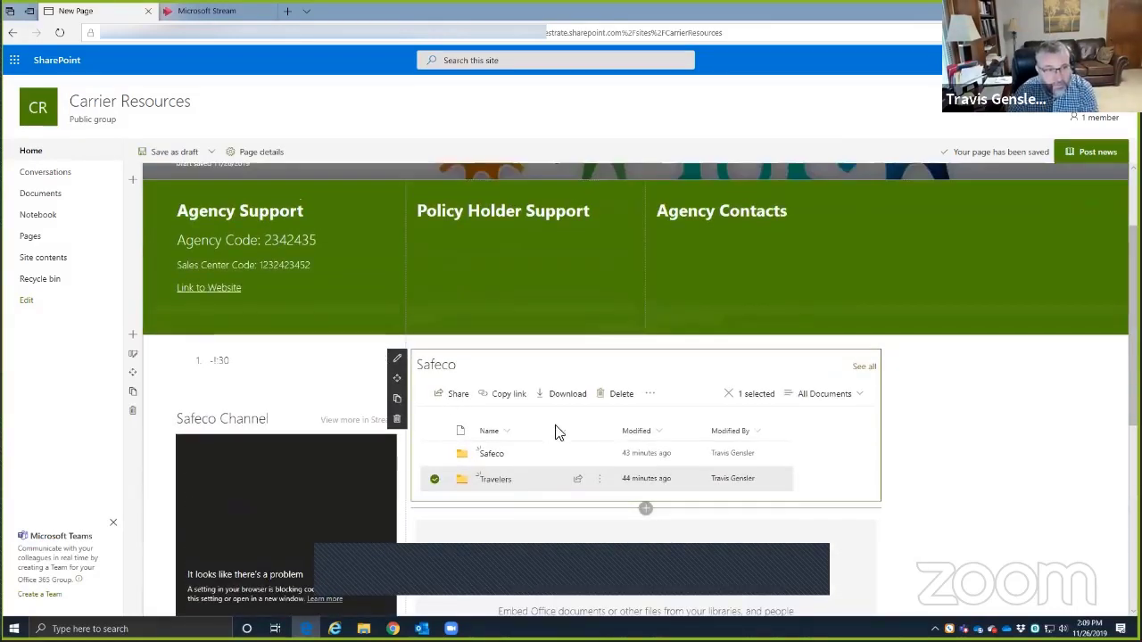
{"action": "scroll", "coordinate": [1047, 454], "scroll_direction": "down", "scroll_amount": 5}
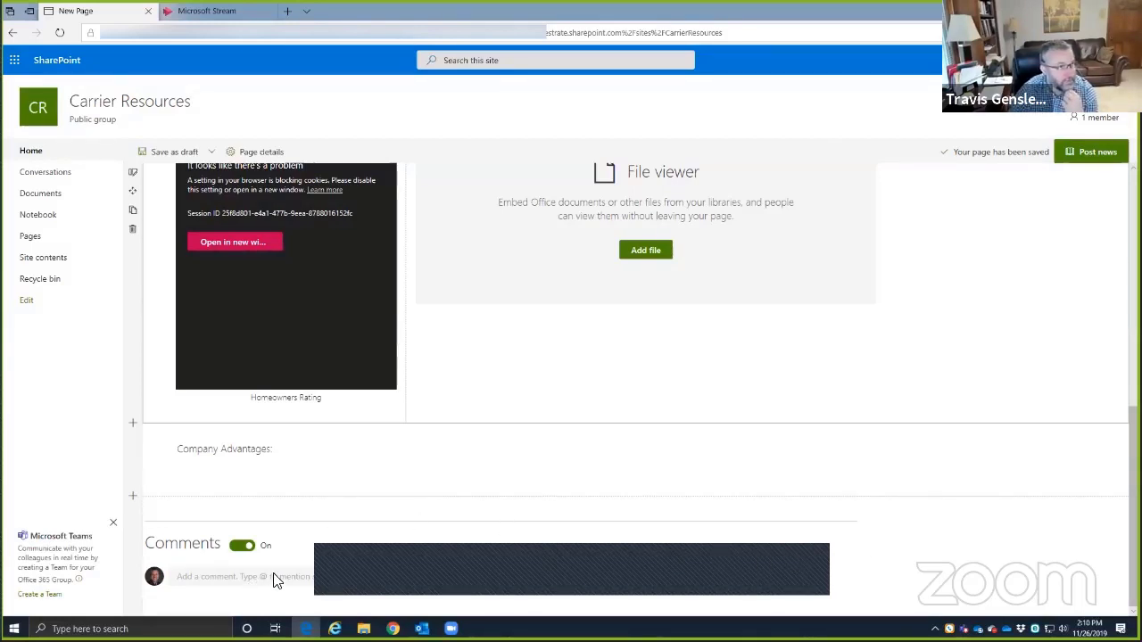
{"action": "scroll", "coordinate": [904, 579], "scroll_direction": "up", "scroll_amount": 2}
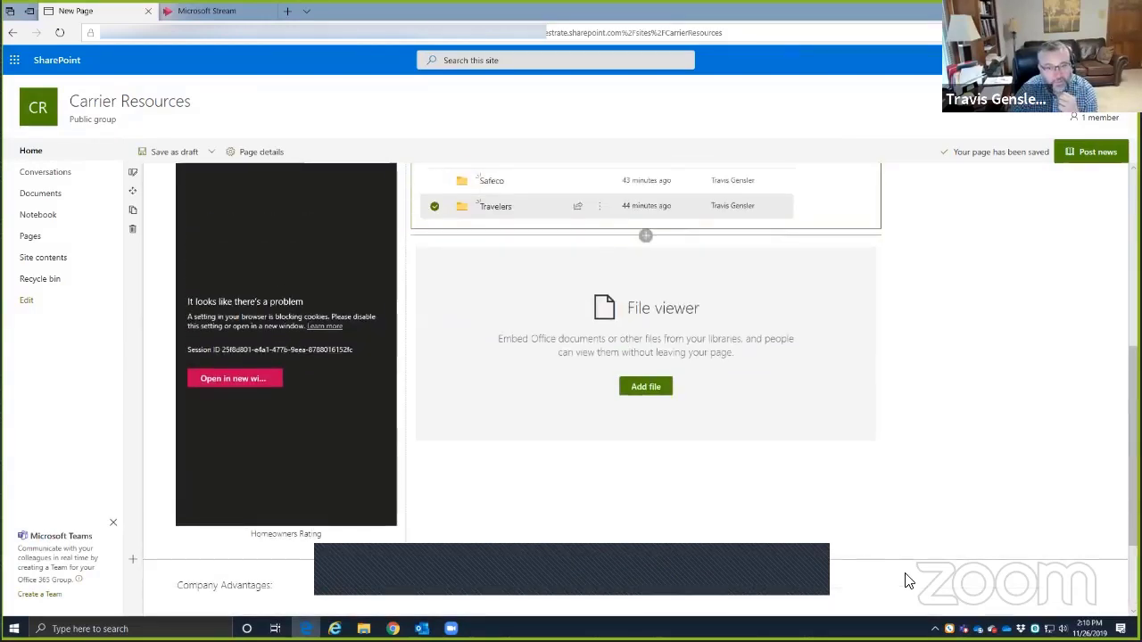
{"action": "scroll", "coordinate": [904, 580], "scroll_direction": "up", "scroll_amount": 5}
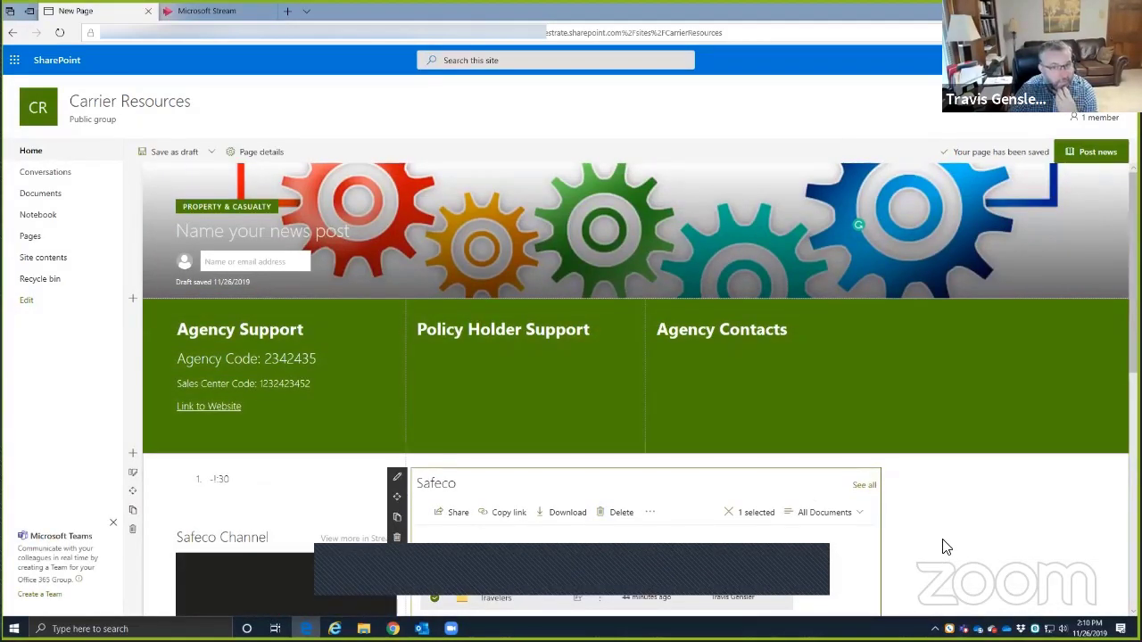
{"action": "scroll", "coordinate": [925, 555], "scroll_direction": "down", "scroll_amount": 5}
{"action": "scroll", "coordinate": [921, 568], "scroll_direction": "down", "scroll_amount": 1}
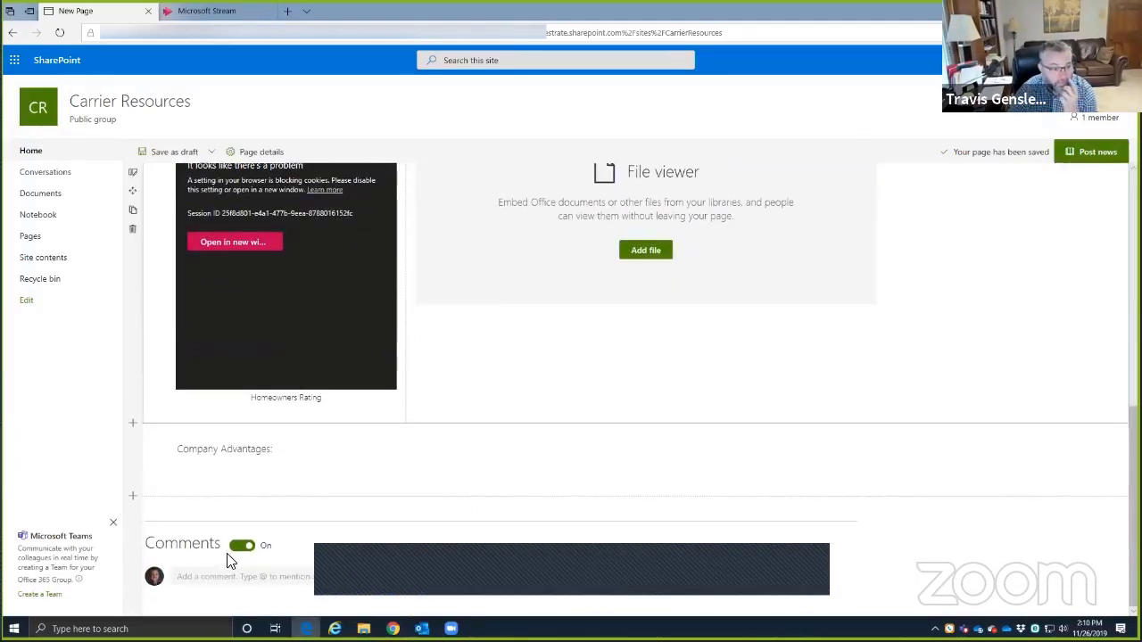
{"action": "scroll", "coordinate": [946, 482], "scroll_direction": "up", "scroll_amount": 6}
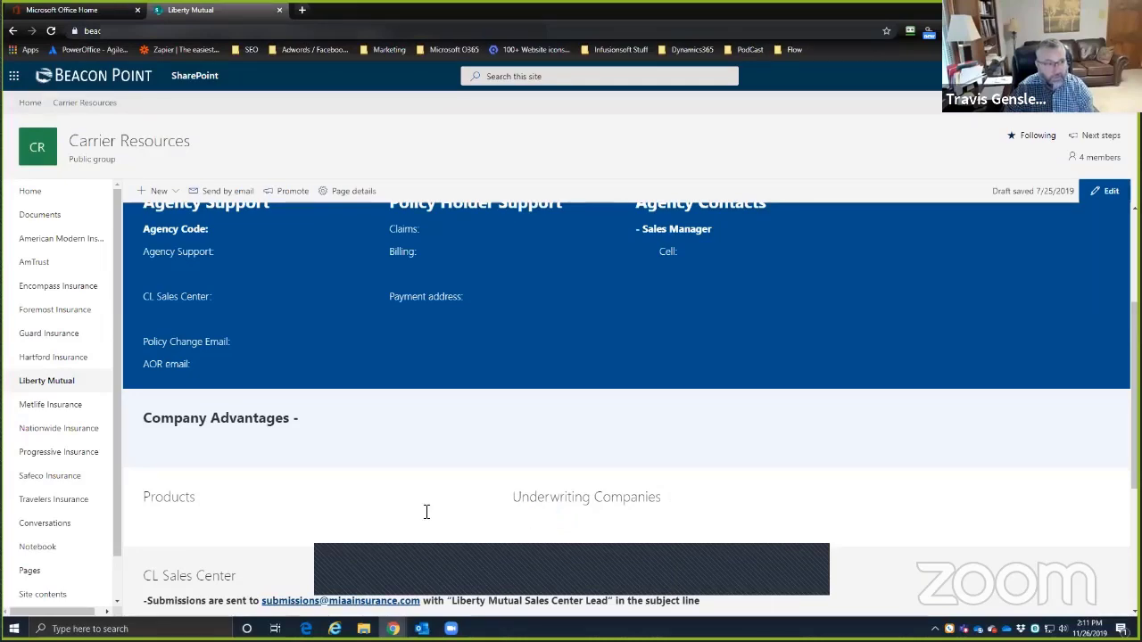
{"action": "scroll", "coordinate": [426, 511], "scroll_direction": "down", "scroll_amount": 3}
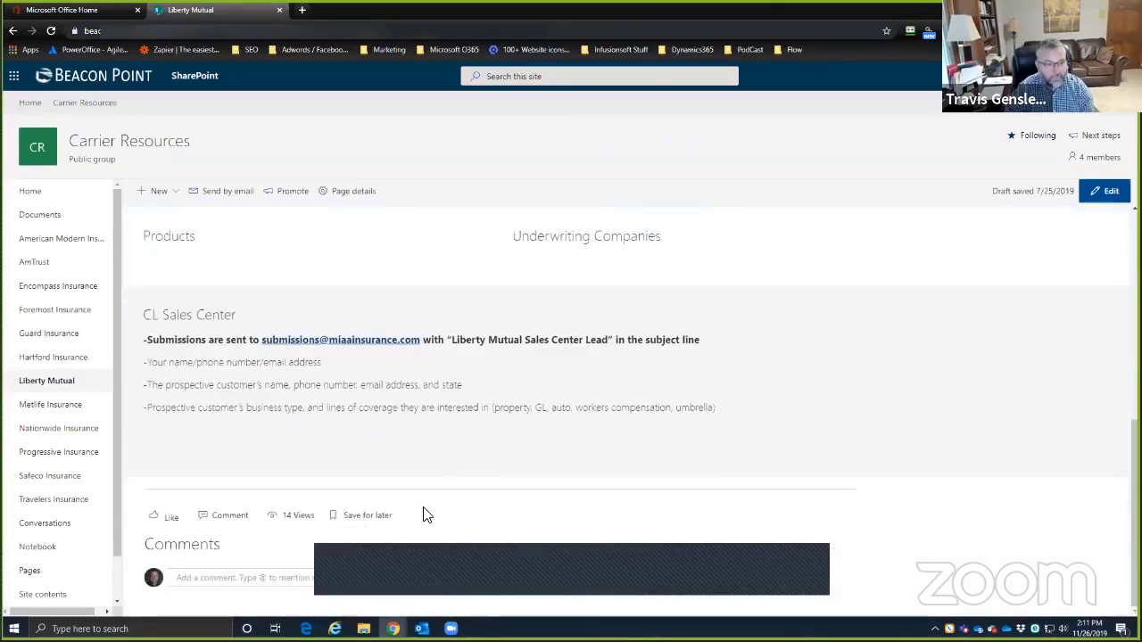
{"action": "scroll", "coordinate": [390, 473], "scroll_direction": "up", "scroll_amount": 5}
{"action": "scroll", "coordinate": [383, 461], "scroll_direction": "down", "scroll_amount": 3}
{"action": "scroll", "coordinate": [383, 464], "scroll_direction": "up", "scroll_amount": 1}
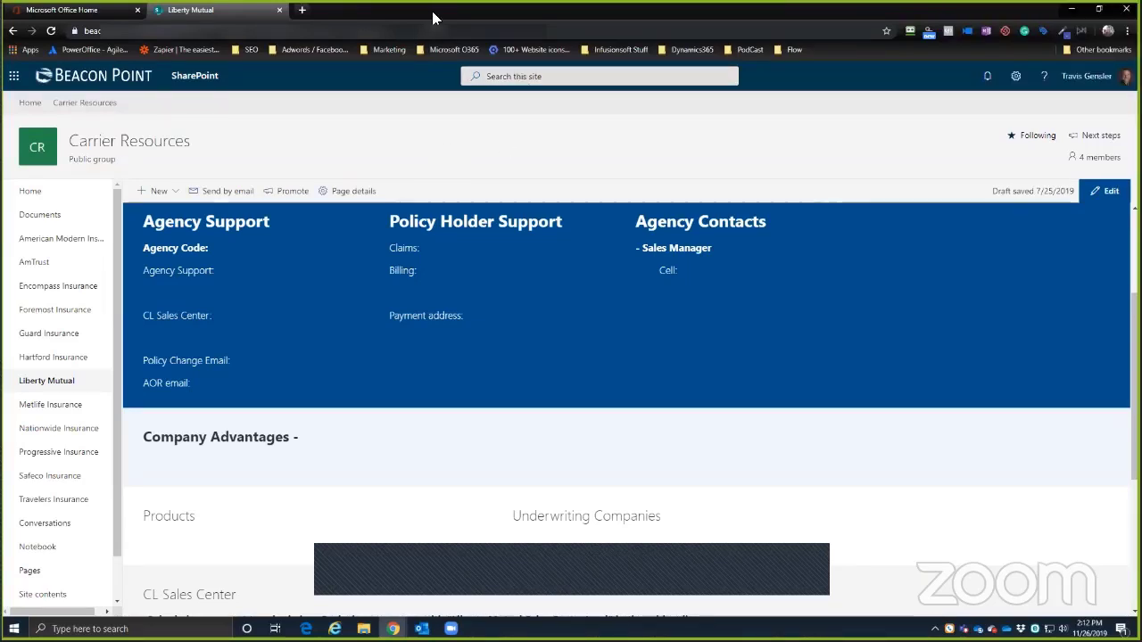
{"action": "key", "text": "alt+Tab"}
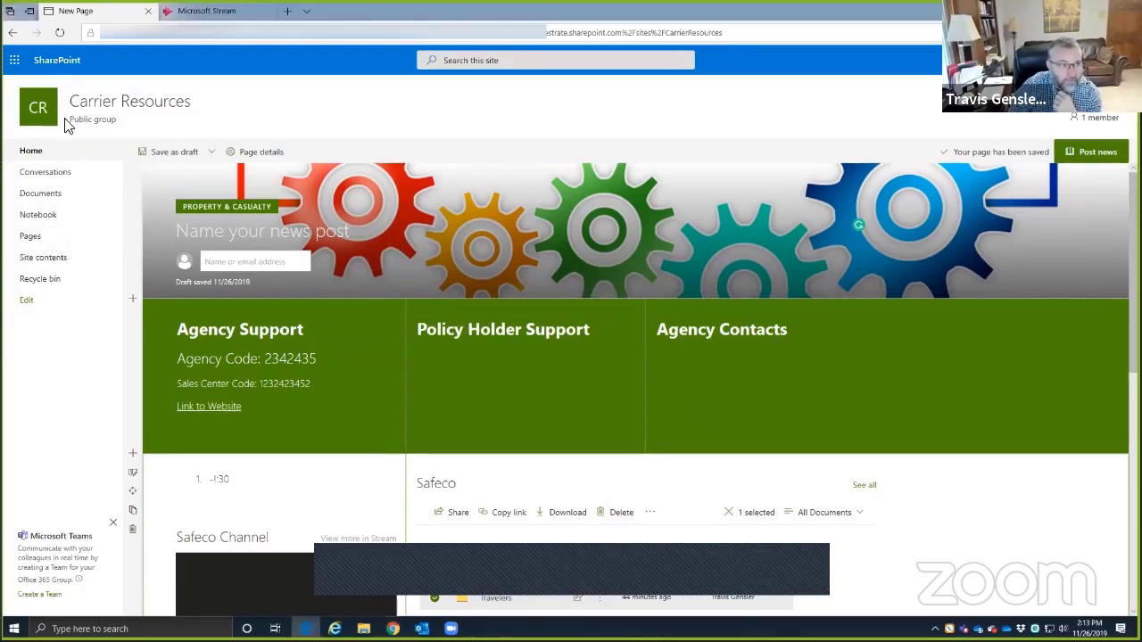
- Try posting the unnamed news post and dismiss the 'Name cannot be blank' error
{"action": "left_click", "coordinate": [1096, 156]}
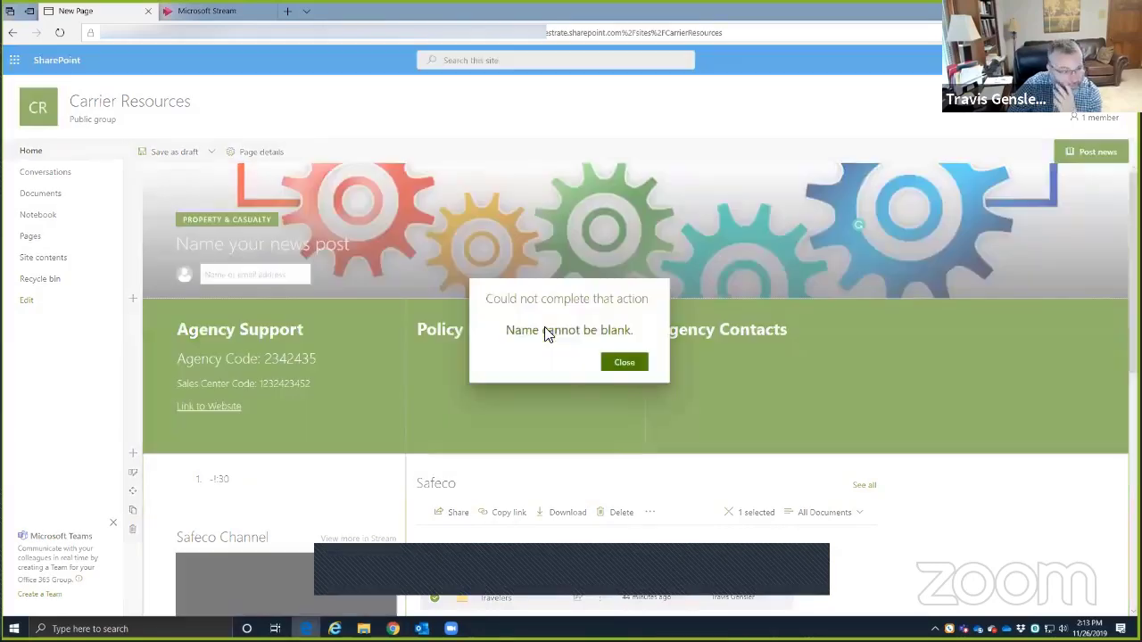
{"action": "left_click", "coordinate": [29, 153]}
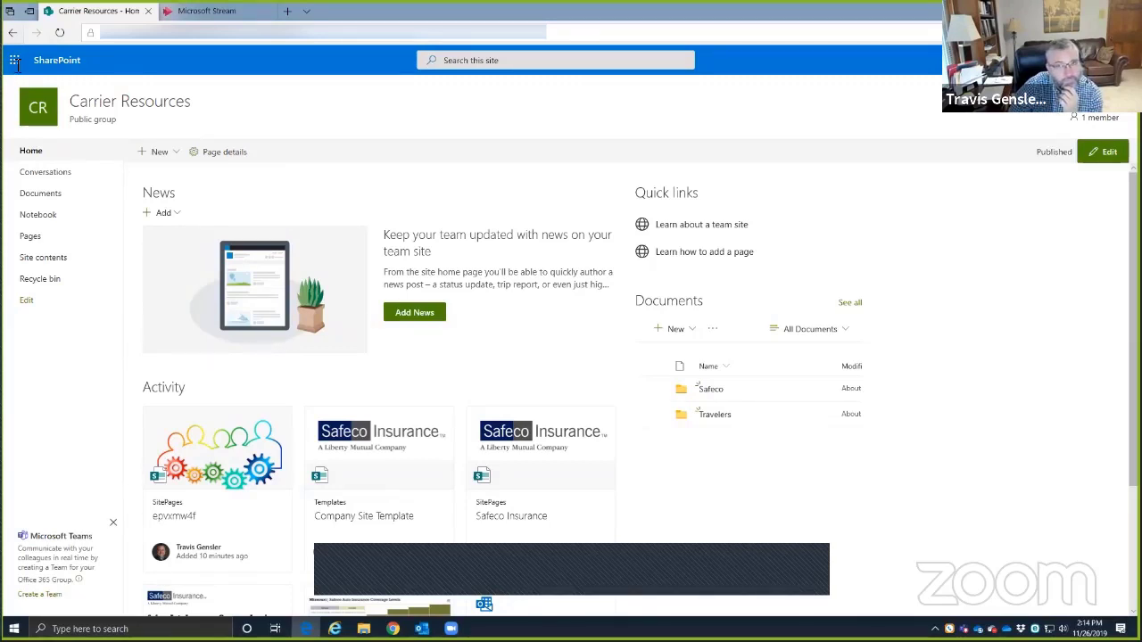
- Trim the site path from the address to load the root SharePoint site
{"action": "left_click", "coordinate": [155, 34]}
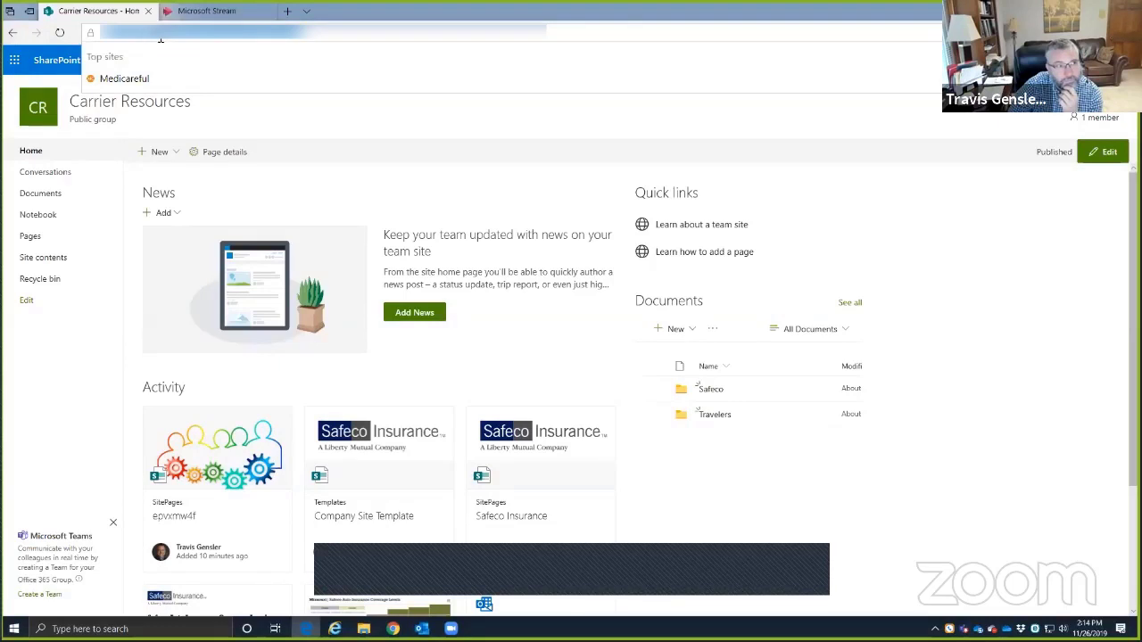
{"action": "left_click", "coordinate": [225, 36]}
{"action": "left_click_drag", "start_coordinate": [230, 37], "coordinate": [453, 53]}
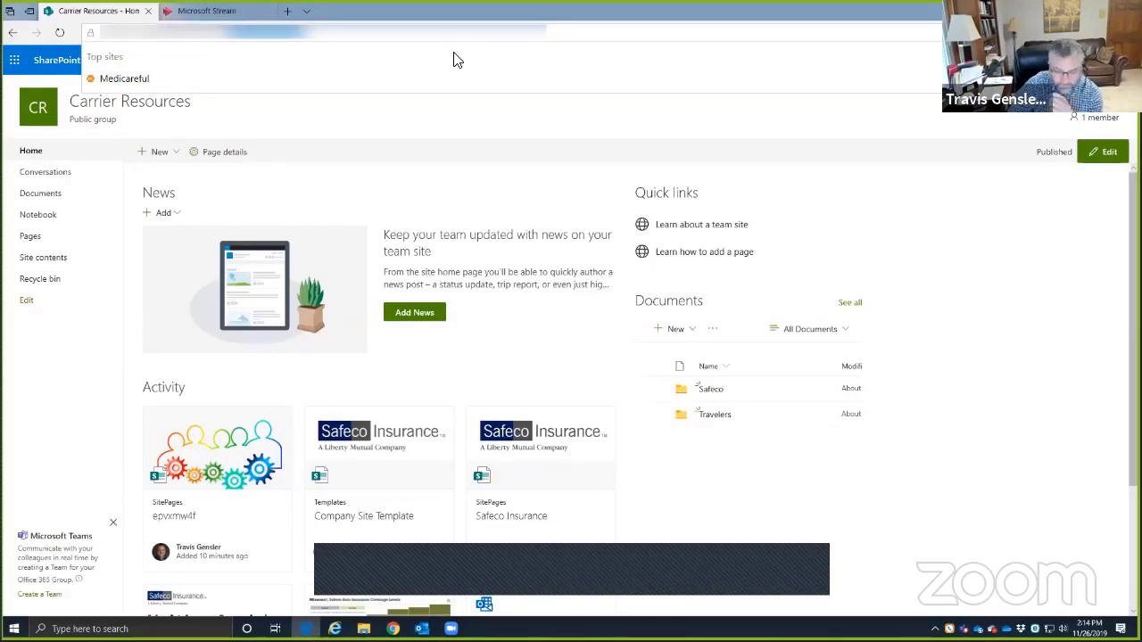
{"action": "key", "text": "BackSpace"}
{"action": "key", "text": "Return"}
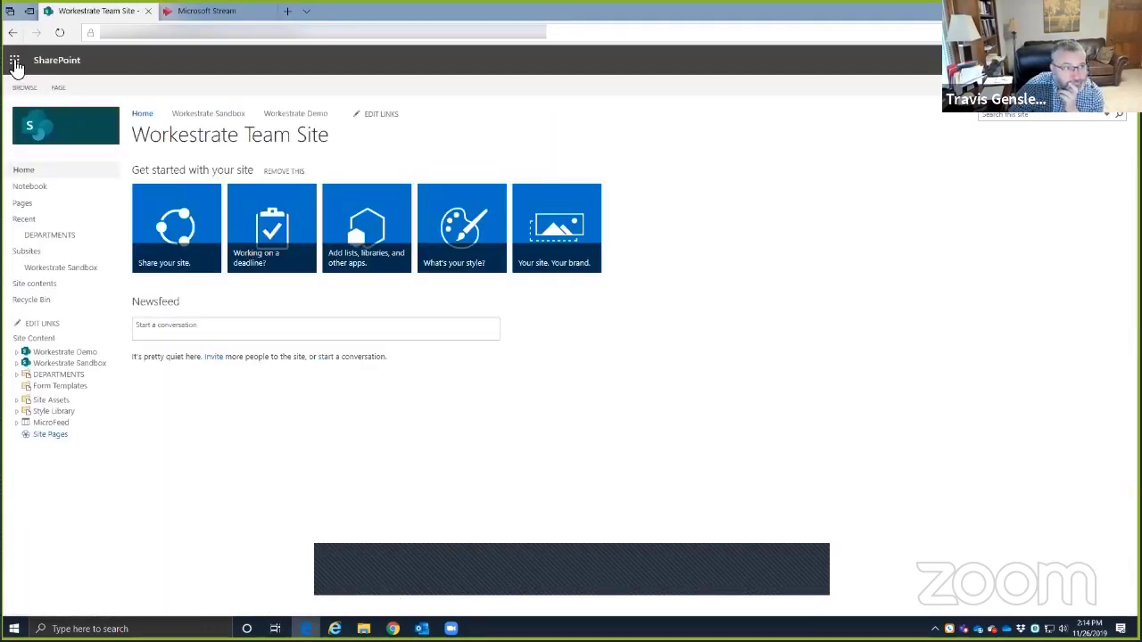
- Go to the SharePoint start page via the app launcher and start Create site
{"action": "left_click", "coordinate": [15, 67]}
{"action": "left_click", "coordinate": [41, 223]}
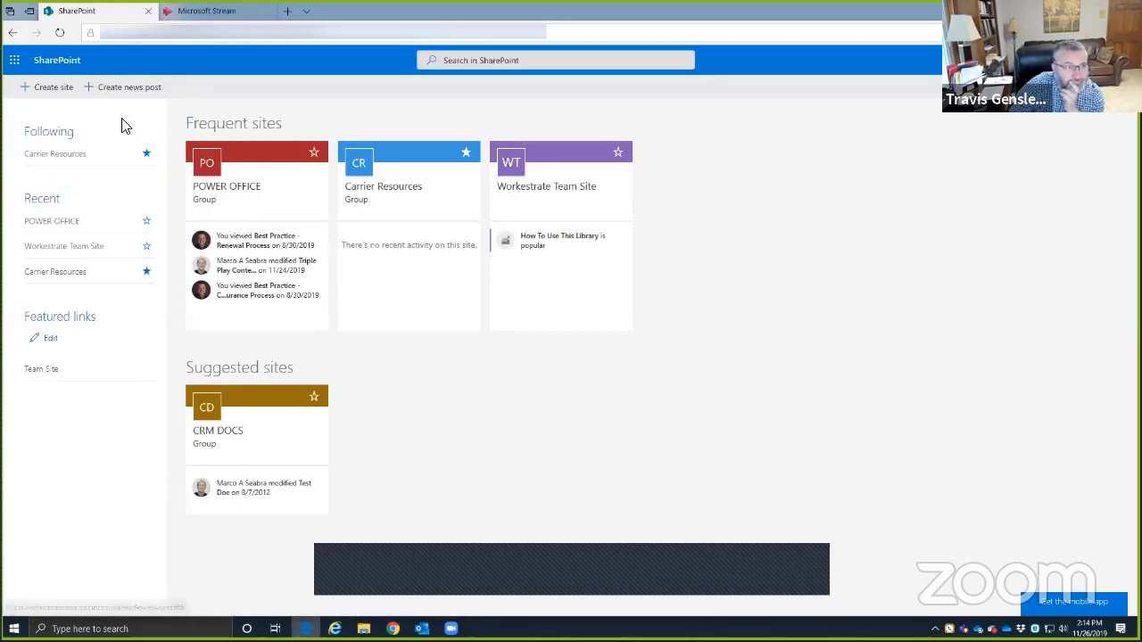
{"action": "left_click", "coordinate": [51, 89]}
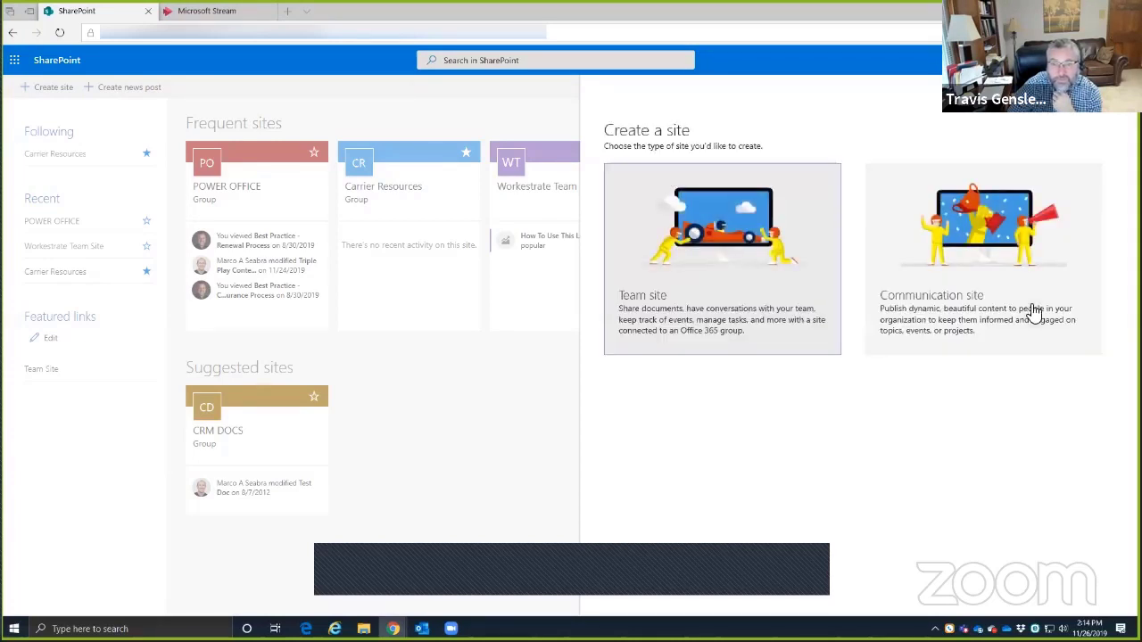
- Choose a Communication site and name it Intranet5
{"action": "left_click", "coordinate": [957, 282]}
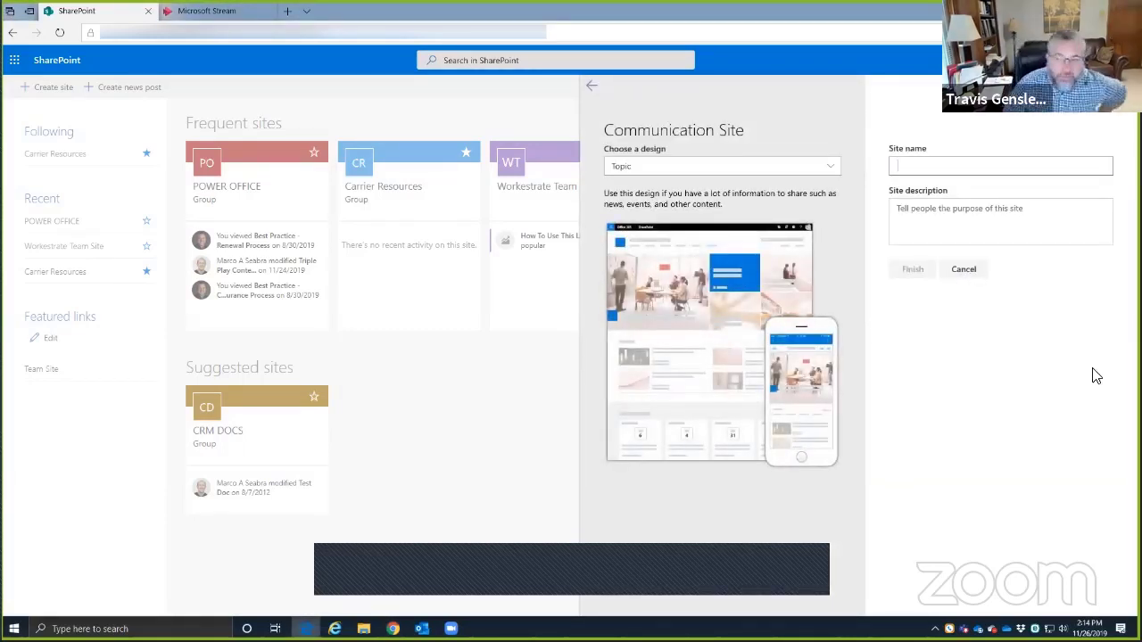
{"action": "key", "text": "alt+Tab"}
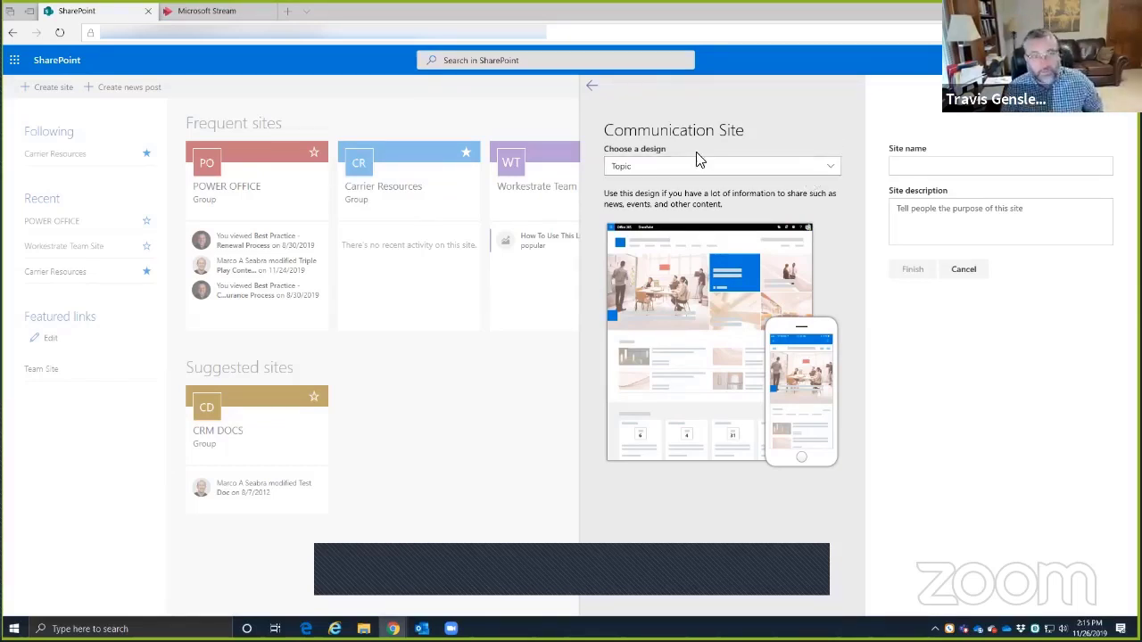
{"action": "left_click", "coordinate": [912, 168]}
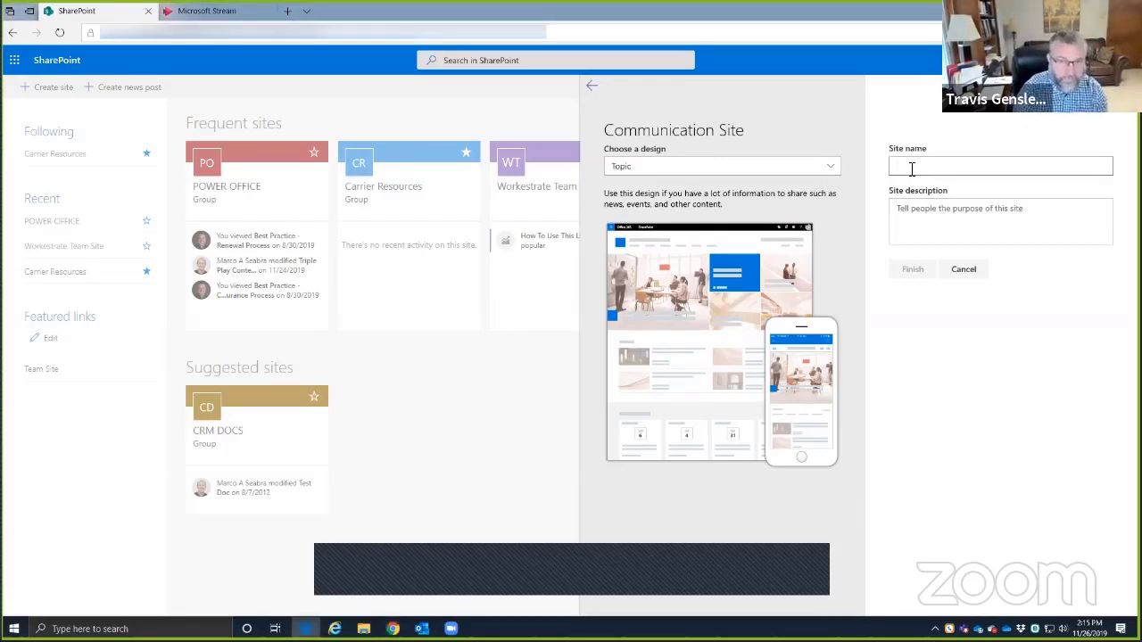
{"action": "type", "text": "Intranet"}
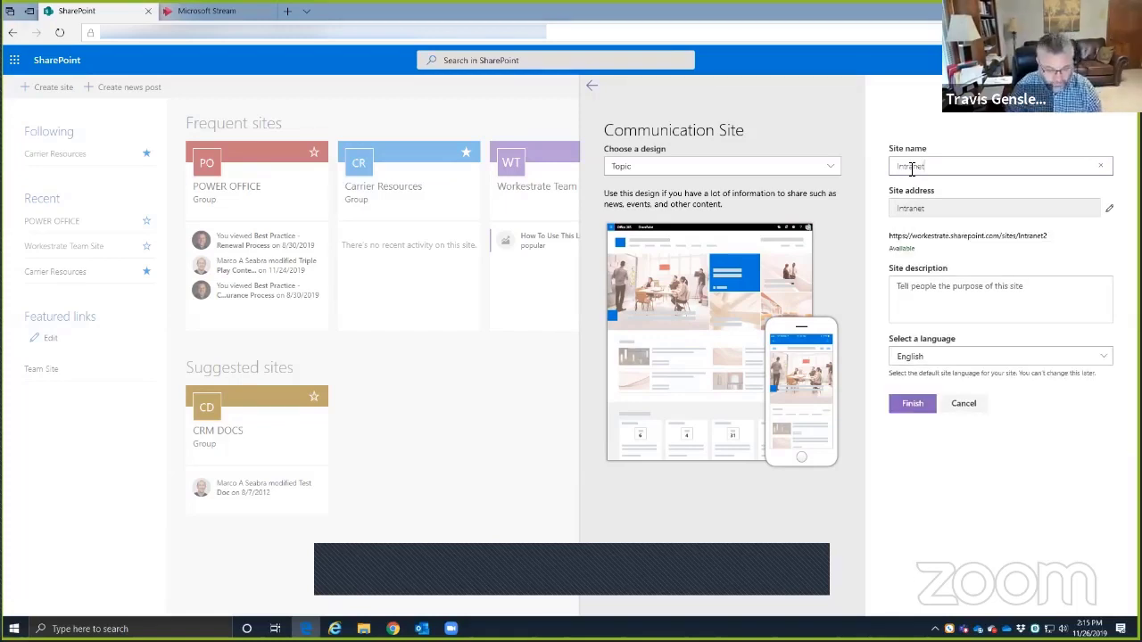
{"action": "type", "text": "5"}
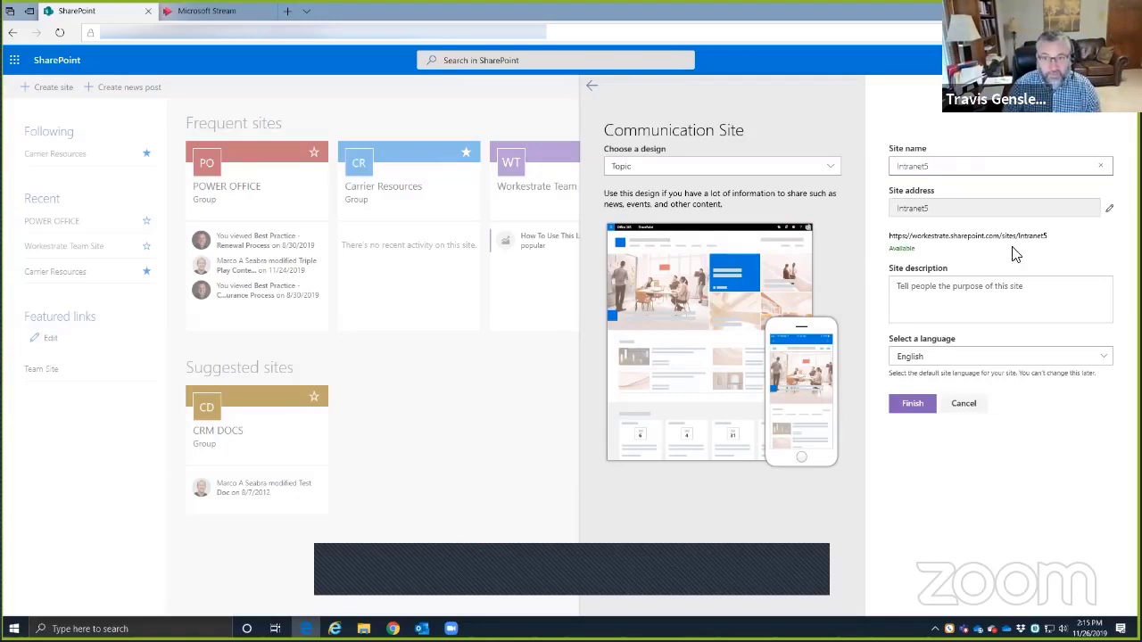
{"action": "left_click", "coordinate": [696, 170]}
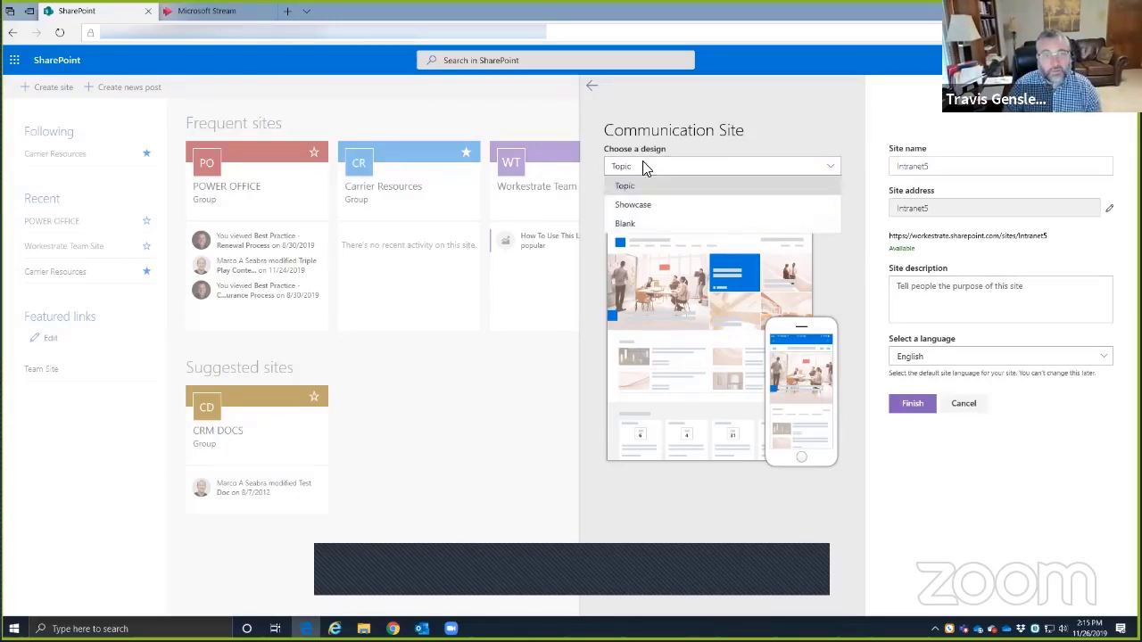
- Preview the Showcase design, then switch Intranet5's design back to Topic
{"action": "left_click", "coordinate": [774, 121]}
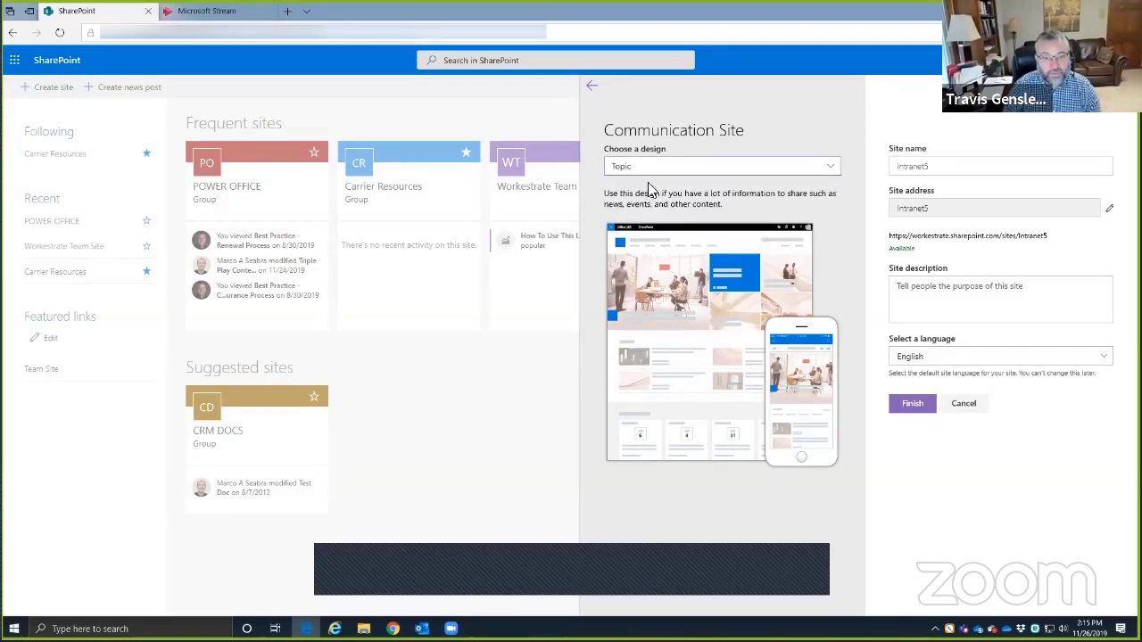
{"action": "left_click", "coordinate": [650, 169]}
{"action": "left_click", "coordinate": [644, 204]}
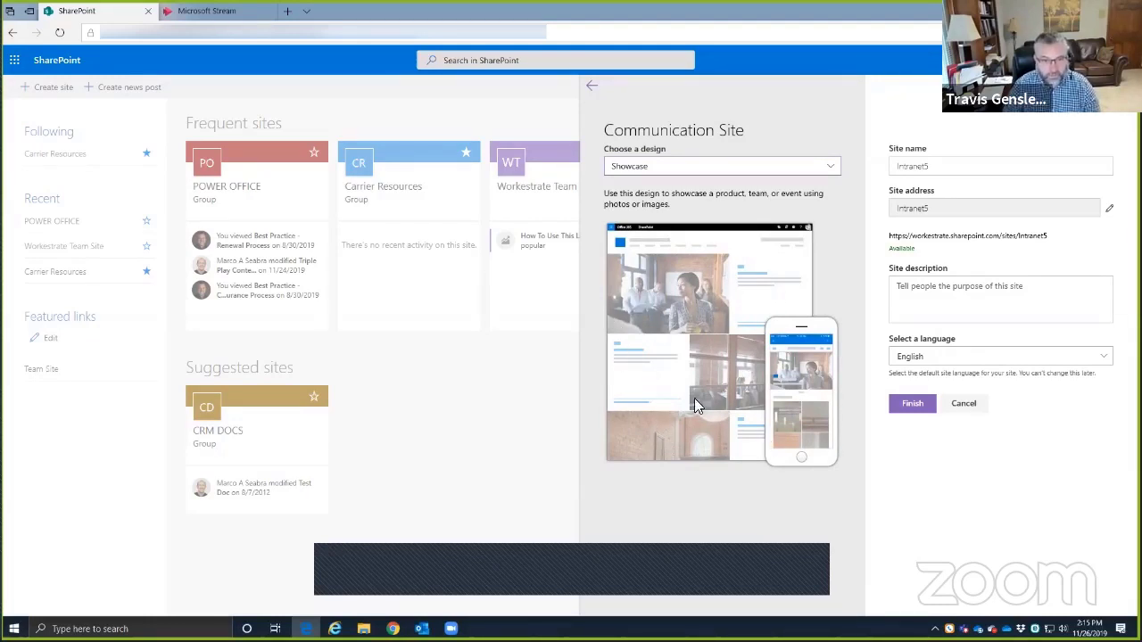
{"action": "left_click", "coordinate": [660, 169]}
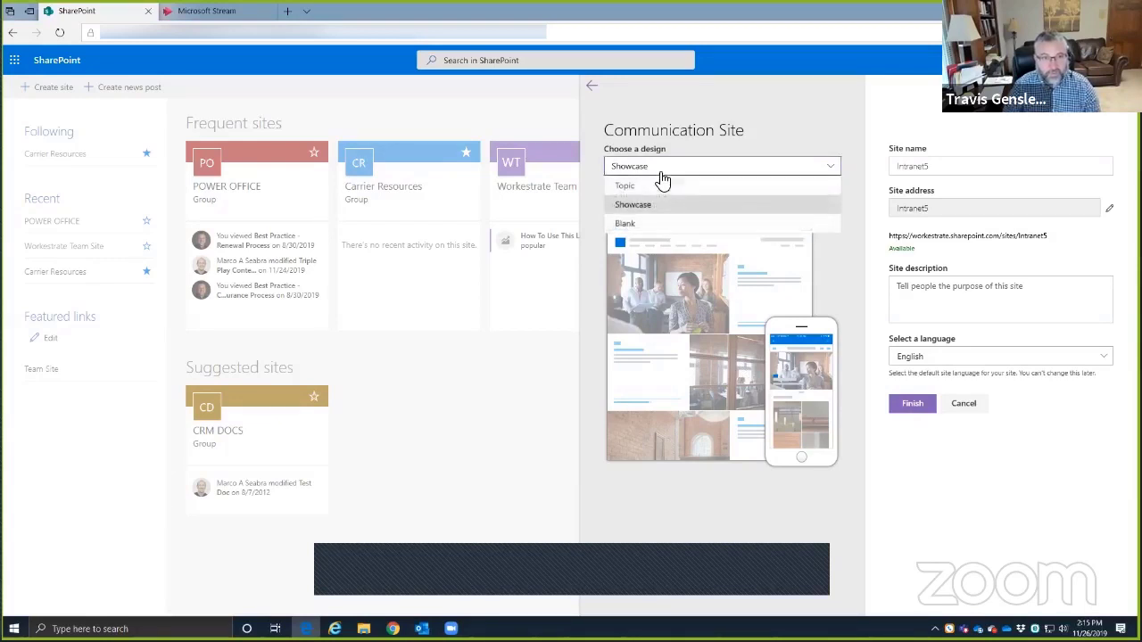
{"action": "left_click", "coordinate": [650, 186]}
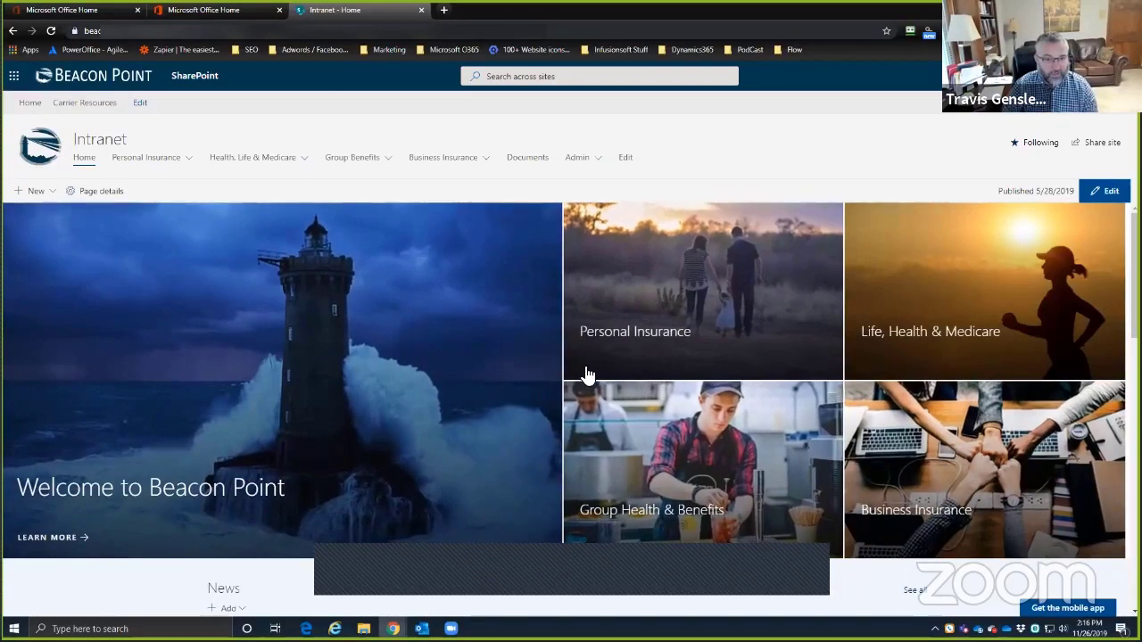
- Scroll through the Beacon Point intranet home page to review its layout
{"action": "scroll", "coordinate": [584, 377], "scroll_direction": "down", "scroll_amount": 1}
{"action": "scroll", "coordinate": [614, 398], "scroll_direction": "down", "scroll_amount": 4}
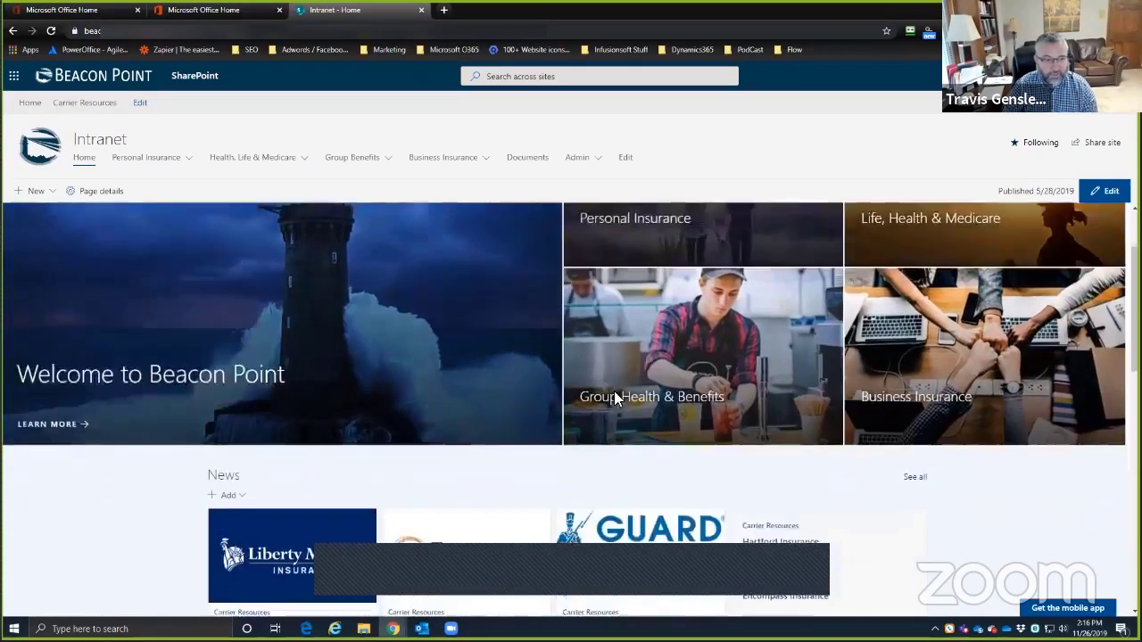
{"action": "scroll", "coordinate": [442, 464], "scroll_direction": "down", "scroll_amount": 3}
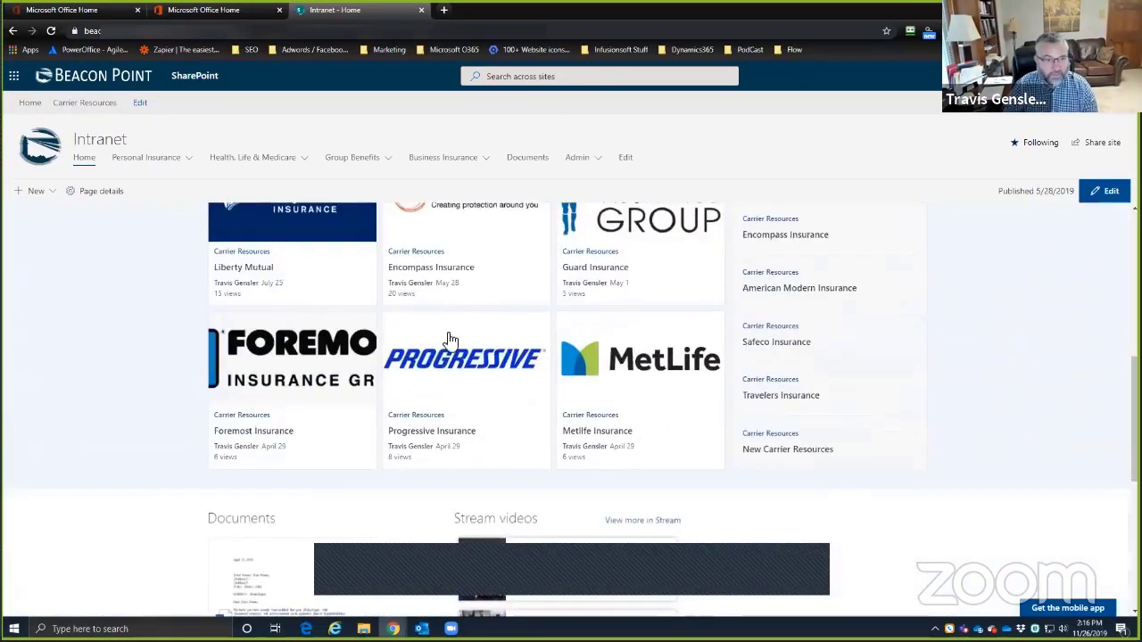
{"action": "scroll", "coordinate": [378, 401], "scroll_direction": "down", "scroll_amount": 5}
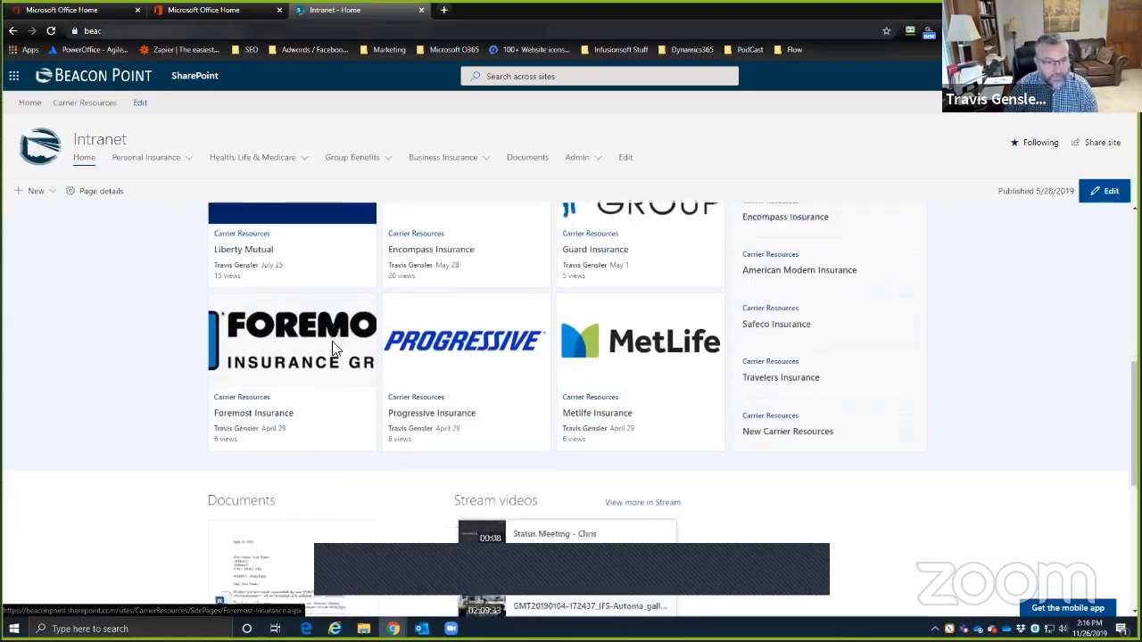
{"action": "scroll", "coordinate": [384, 360], "scroll_direction": "up", "scroll_amount": 12}
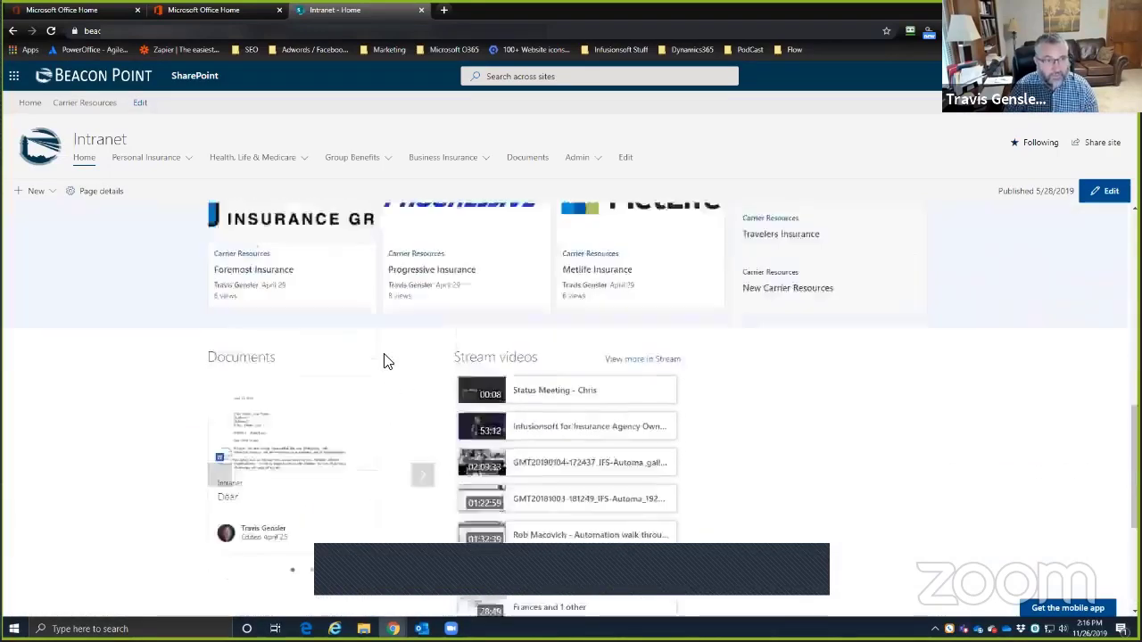
{"action": "scroll", "coordinate": [431, 355], "scroll_direction": "up", "scroll_amount": 2}
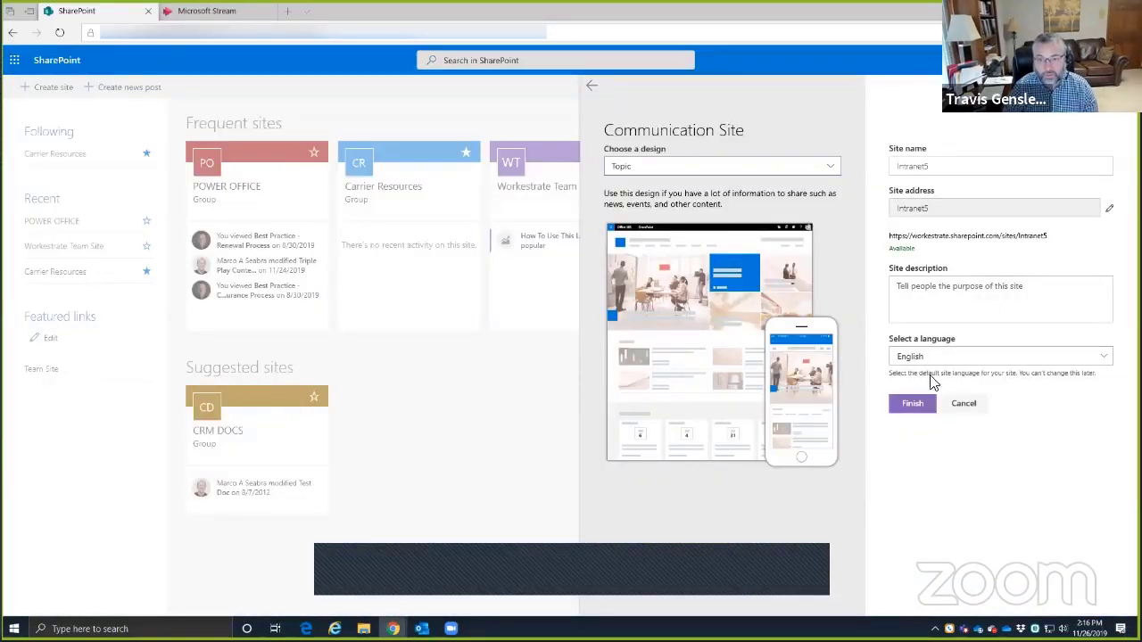
- Finish creating the Intranet5 communication site with no site description
{"action": "left_click", "coordinate": [919, 291]}
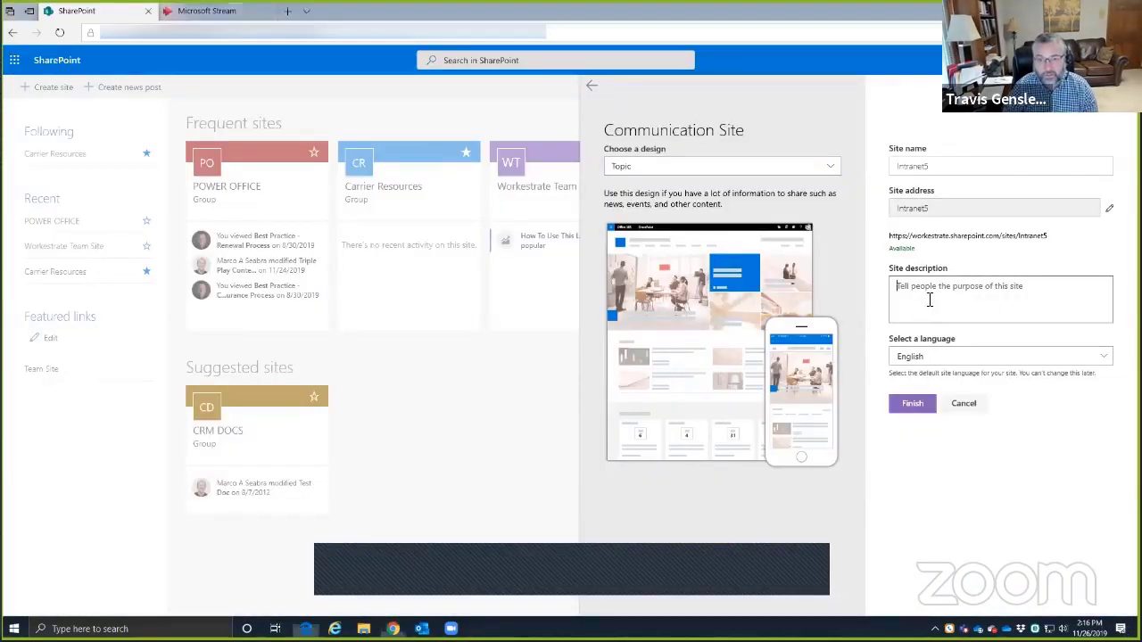
{"action": "left_click", "coordinate": [911, 407]}
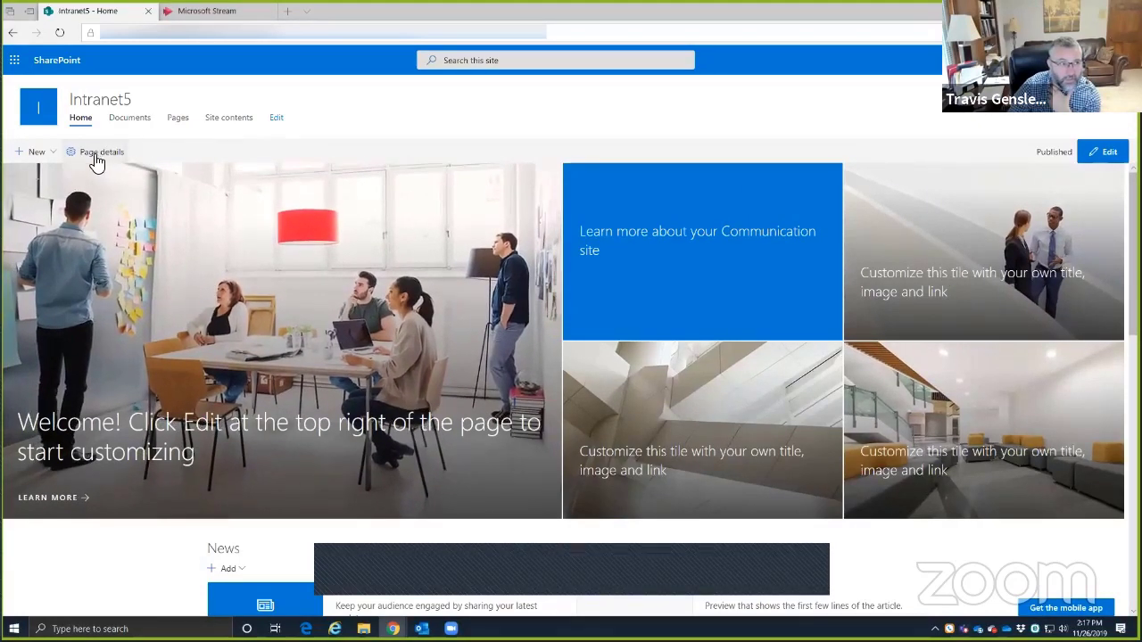
- View and close the communication site help article, then close the Microsoft Stream tab
{"action": "left_click", "coordinate": [75, 205]}
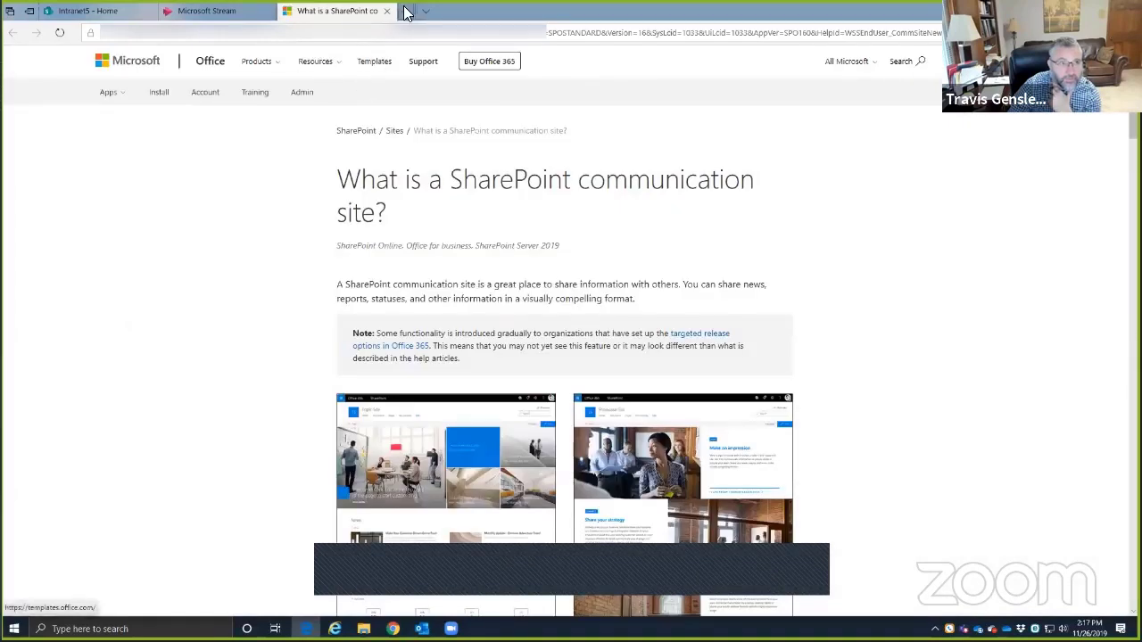
{"action": "left_click", "coordinate": [386, 11]}
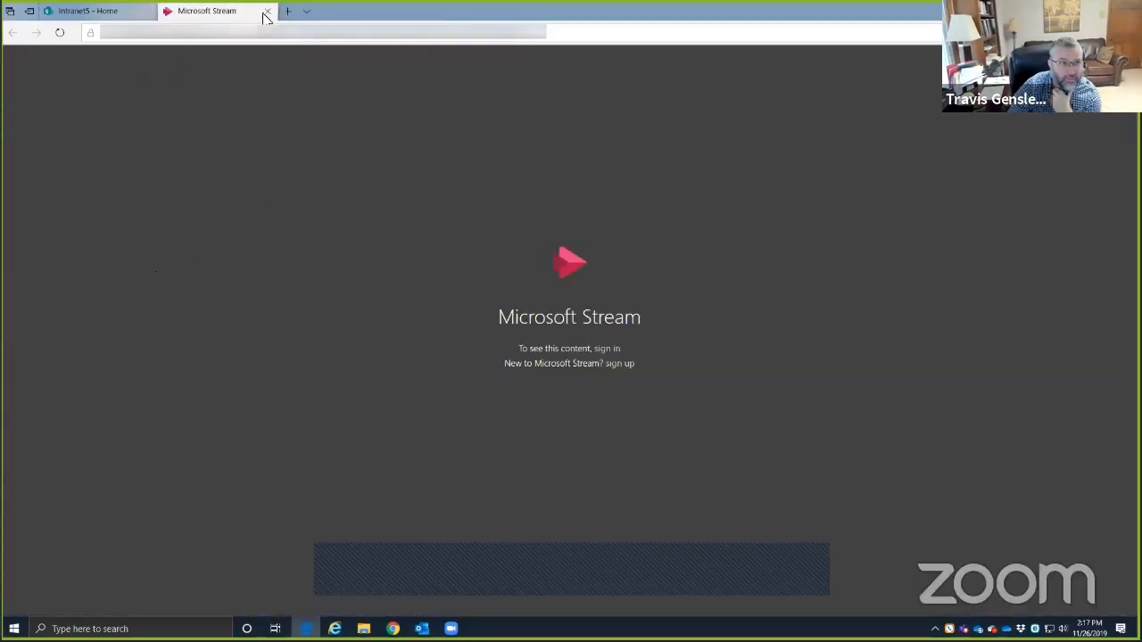
{"action": "left_click", "coordinate": [266, 11]}
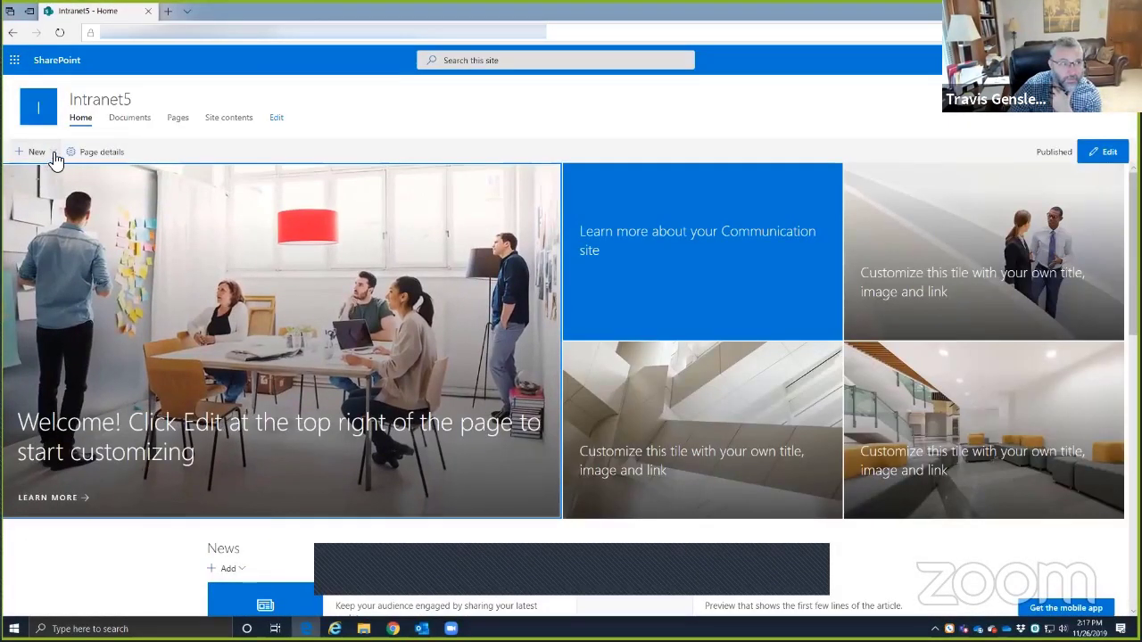
- Check the home page's details, switch it into edit mode, and close the details pane
{"action": "left_click", "coordinate": [95, 152]}
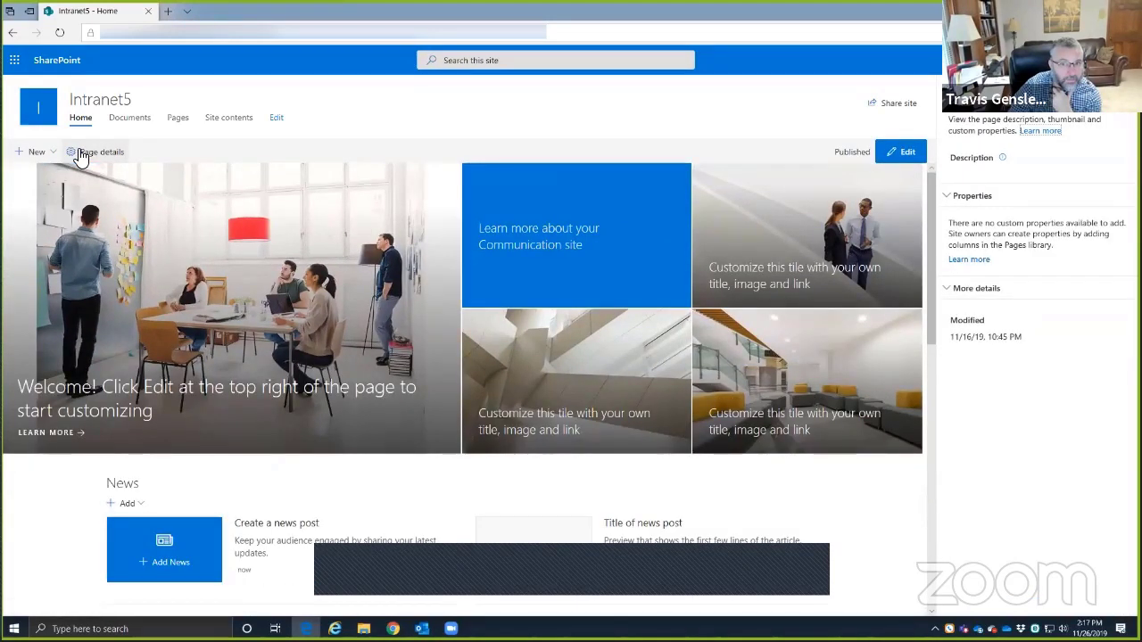
{"action": "left_click", "coordinate": [919, 159]}
{"action": "left_click", "coordinate": [1112, 98]}
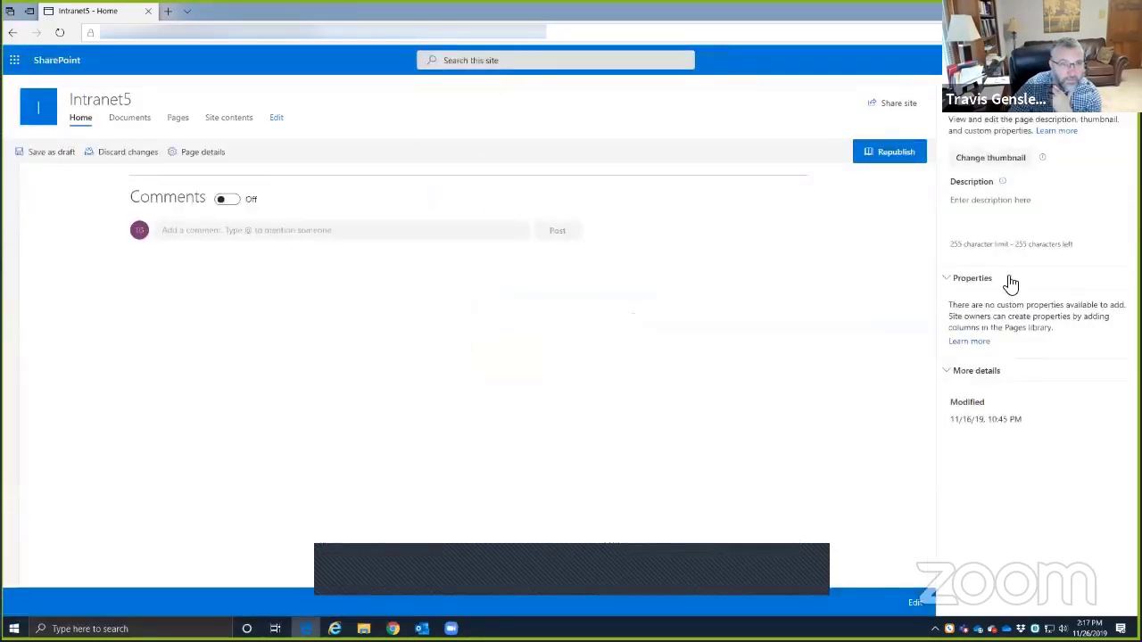
{"action": "scroll", "coordinate": [461, 200], "scroll_direction": "up", "scroll_amount": 15}
{"action": "left_click", "coordinate": [1081, 154]}
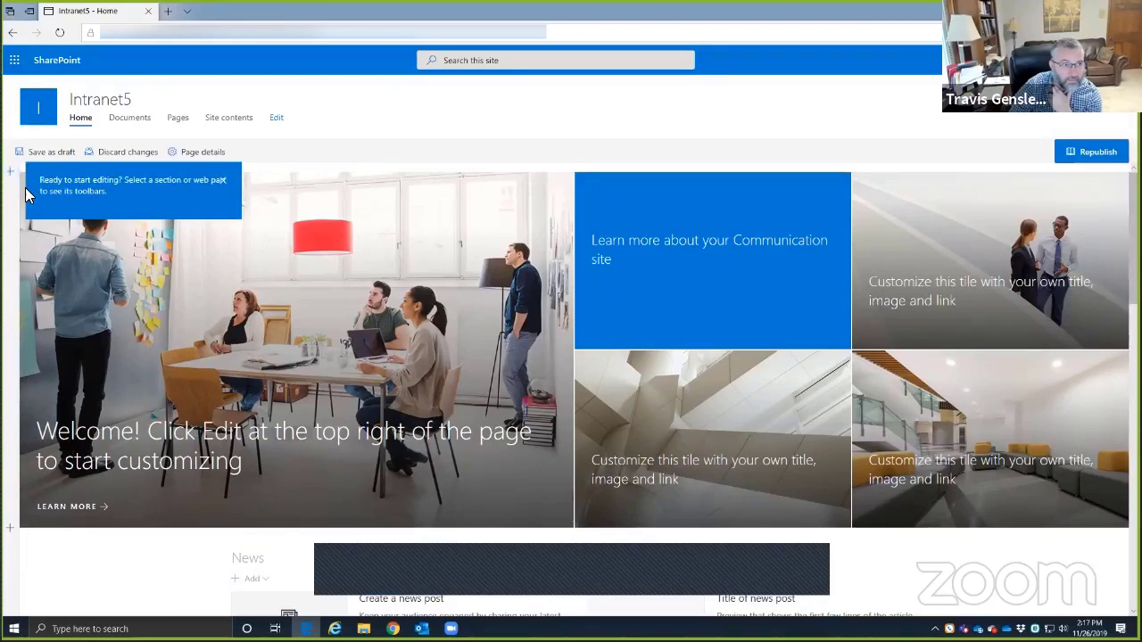
- Look over the new-section layout choices without adding one, and dismiss the editing tip
{"action": "left_click", "coordinate": [11, 174]}
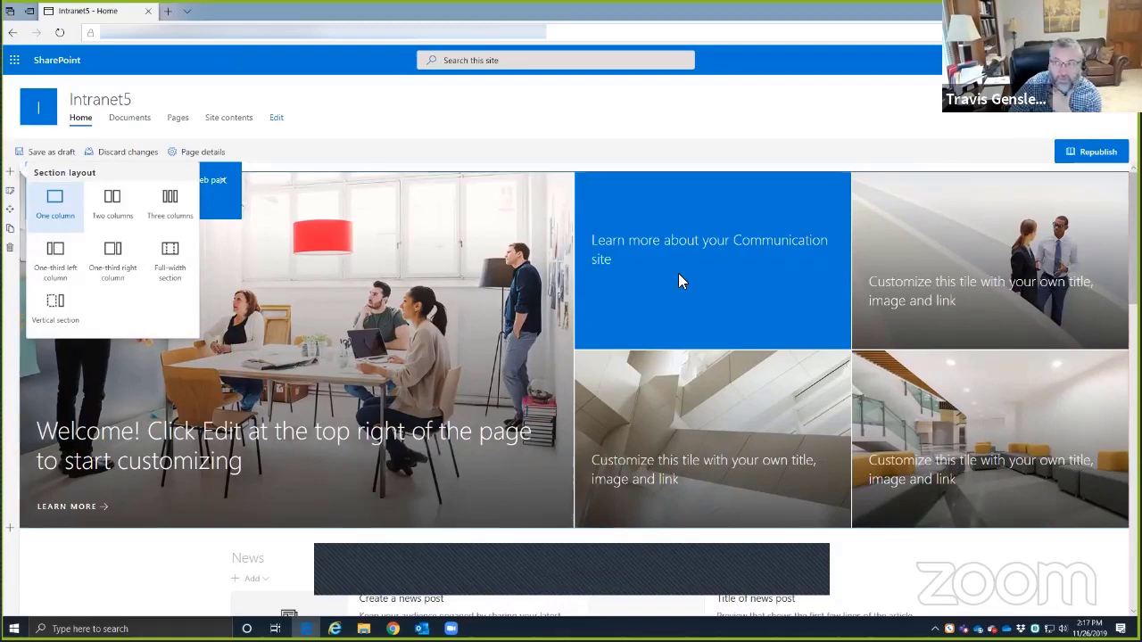
{"action": "left_click_drag", "start_coordinate": [678, 273], "coordinate": [514, 10]}
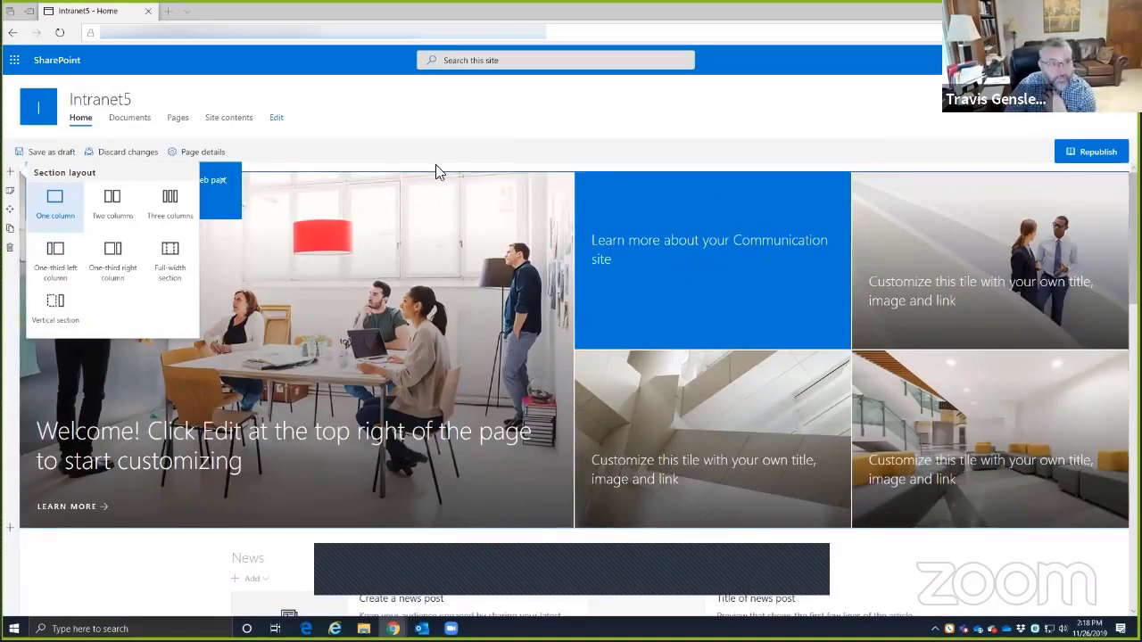
{"action": "left_click", "coordinate": [335, 135]}
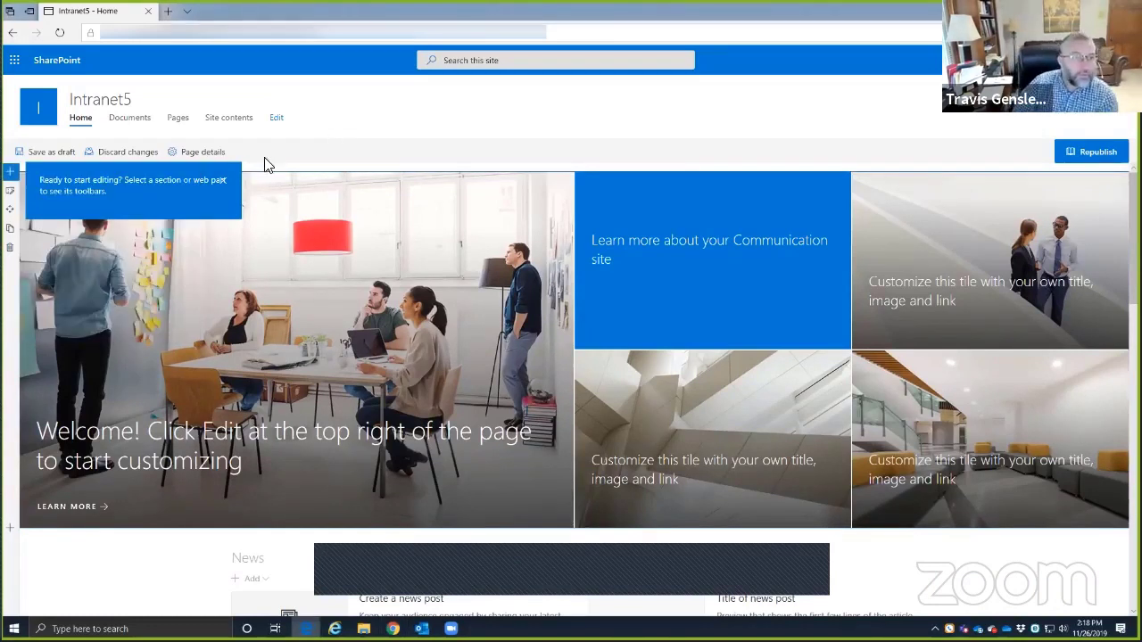
{"action": "left_click", "coordinate": [222, 185]}
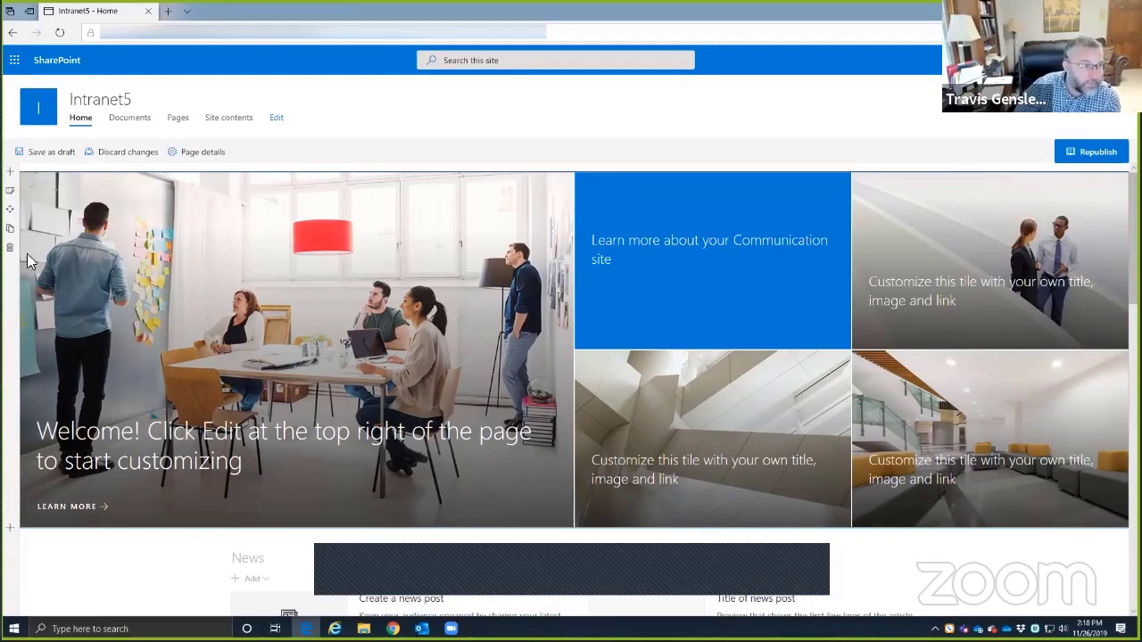
- Check the hero section's layout settings unchanged, then select the hero web part
{"action": "left_click", "coordinate": [10, 195]}
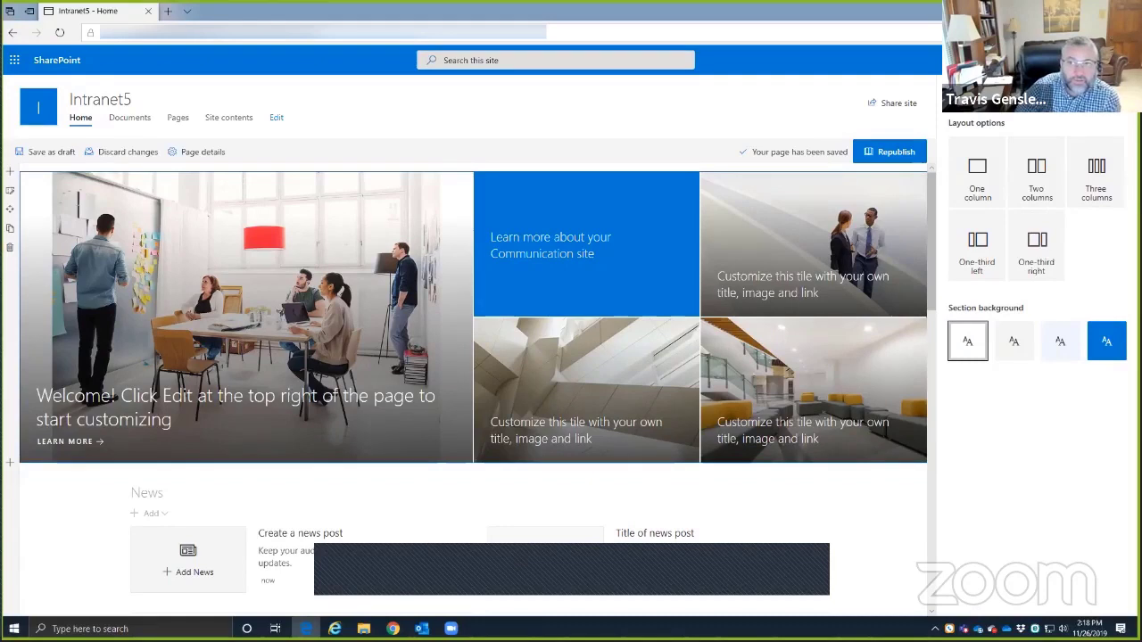
{"action": "left_click", "coordinate": [1111, 95]}
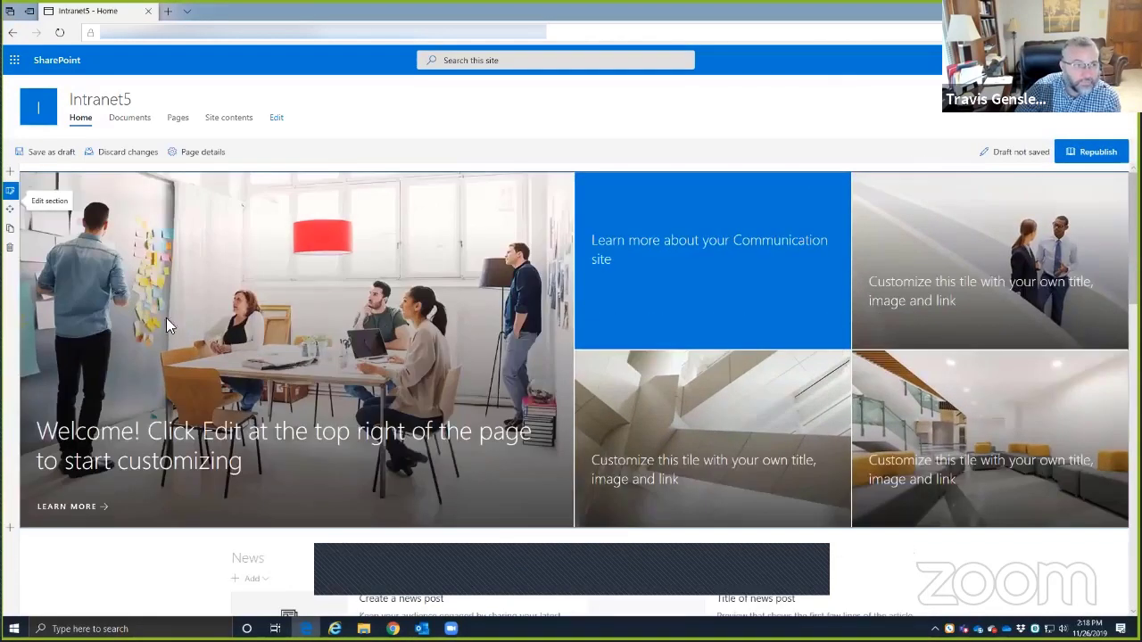
{"action": "left_click", "coordinate": [268, 315]}
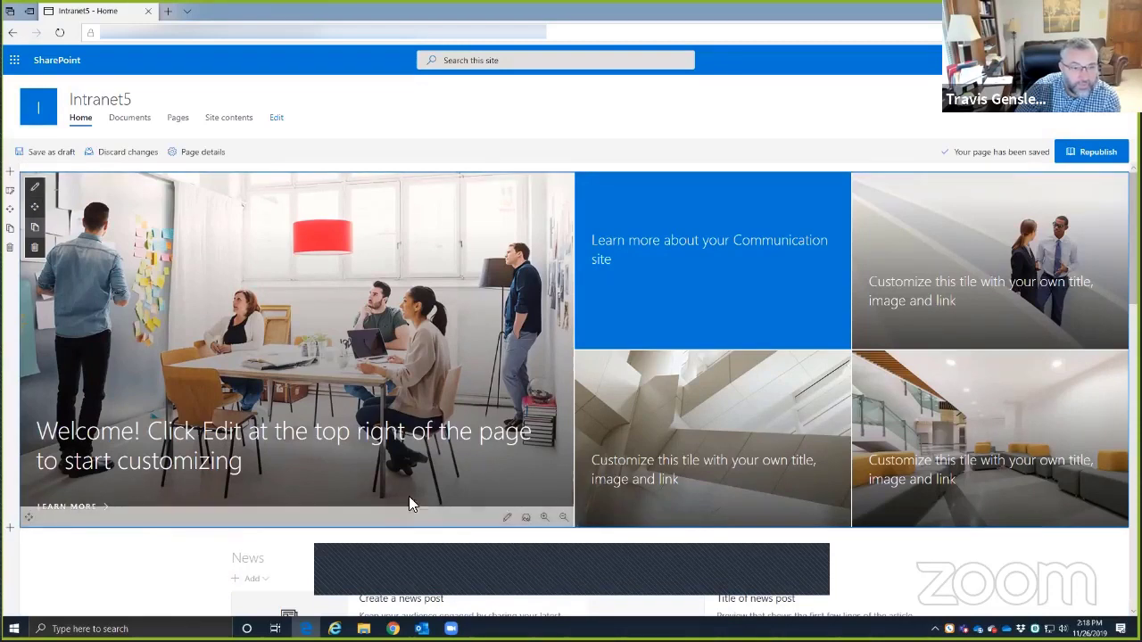
- Open the hero tile's settings, selecting its title and revealing the meeting image and alt text
{"action": "left_click", "coordinate": [510, 522]}
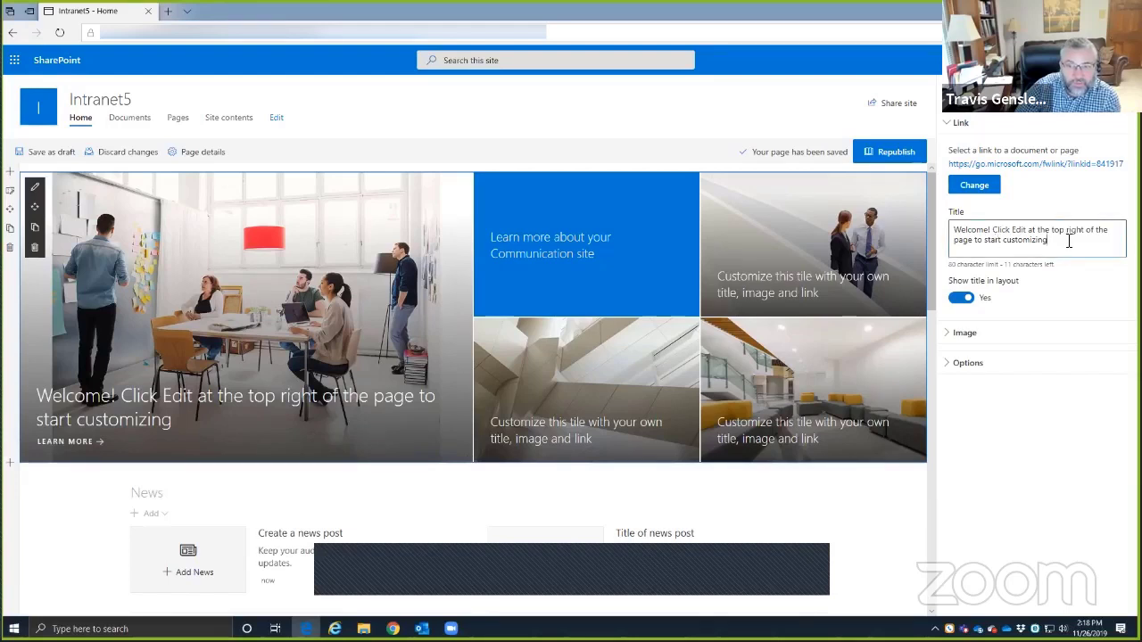
{"action": "left_click_drag", "start_coordinate": [1050, 239], "coordinate": [956, 221]}
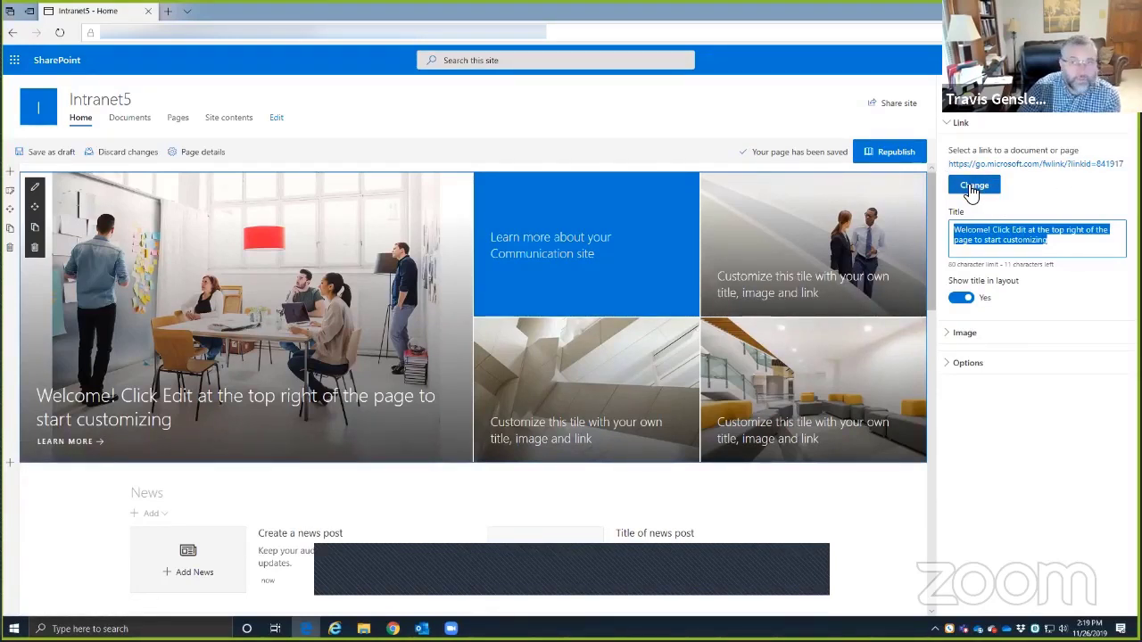
{"action": "left_click", "coordinate": [951, 333]}
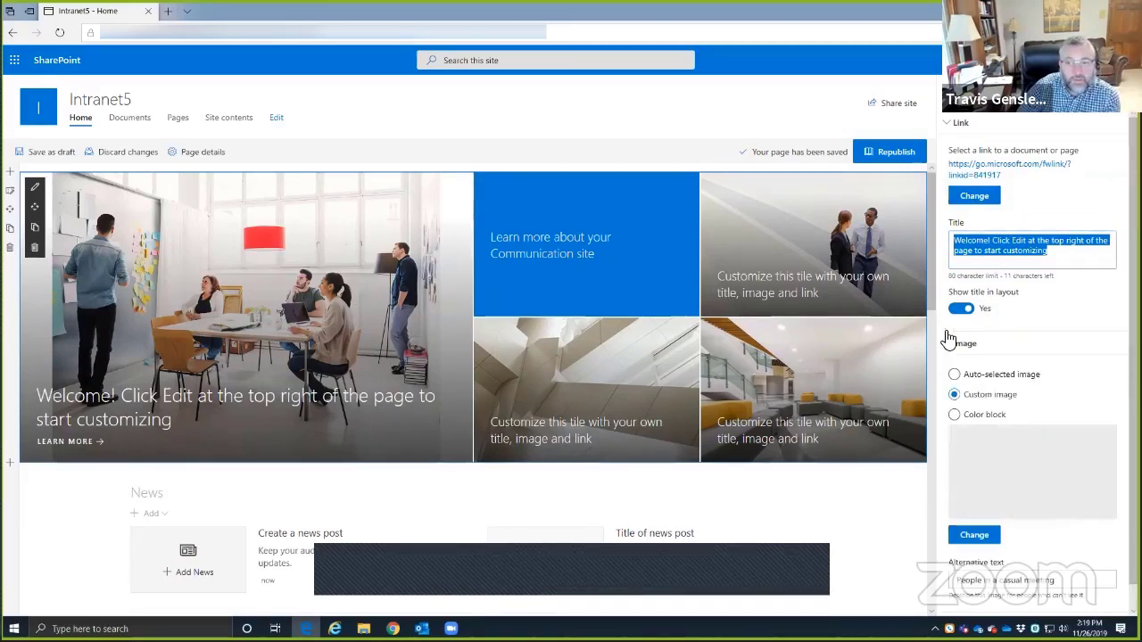
{"action": "scroll", "coordinate": [979, 286], "scroll_direction": "down", "scroll_amount": 1}
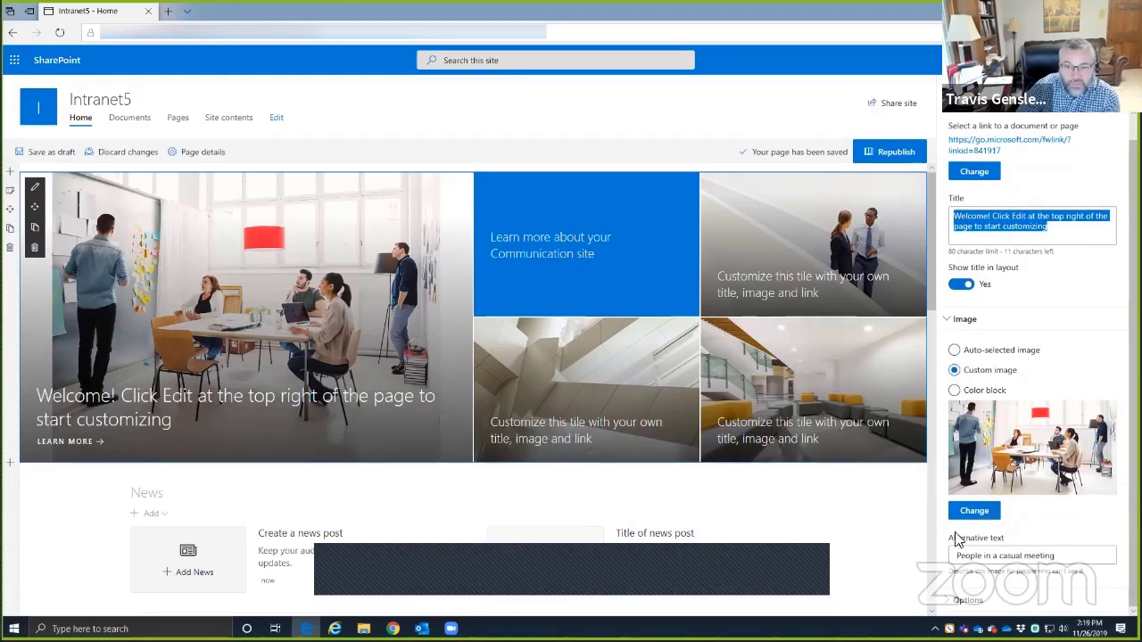
- Replace the hero image with the blue glowing globe picture from the Technology web images
{"action": "left_click", "coordinate": [974, 511]}
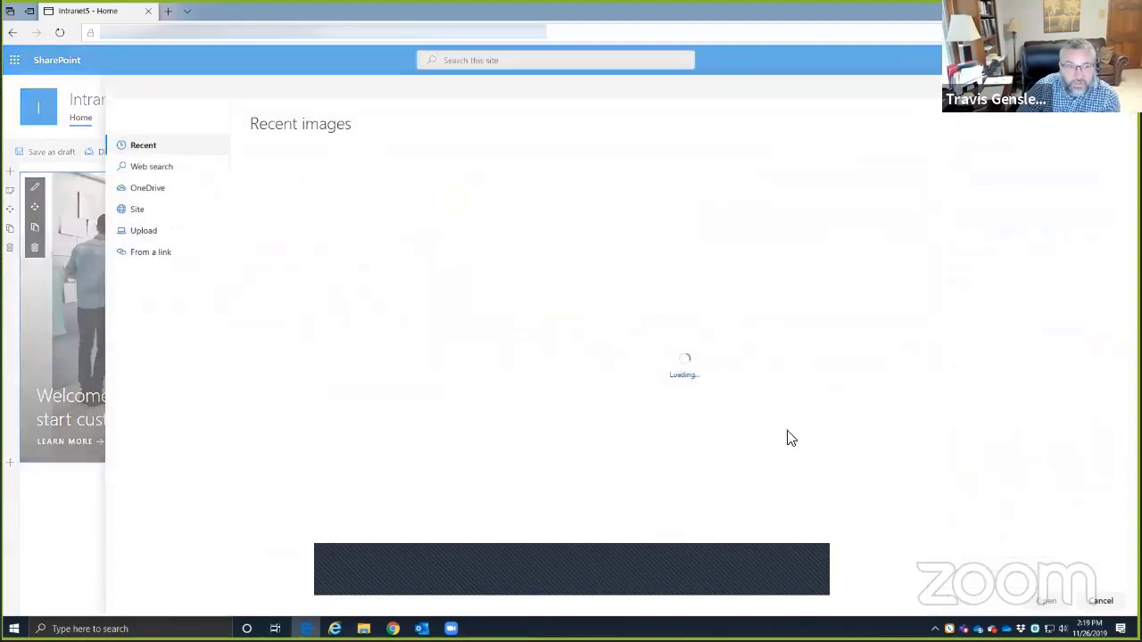
{"action": "left_click", "coordinate": [155, 169]}
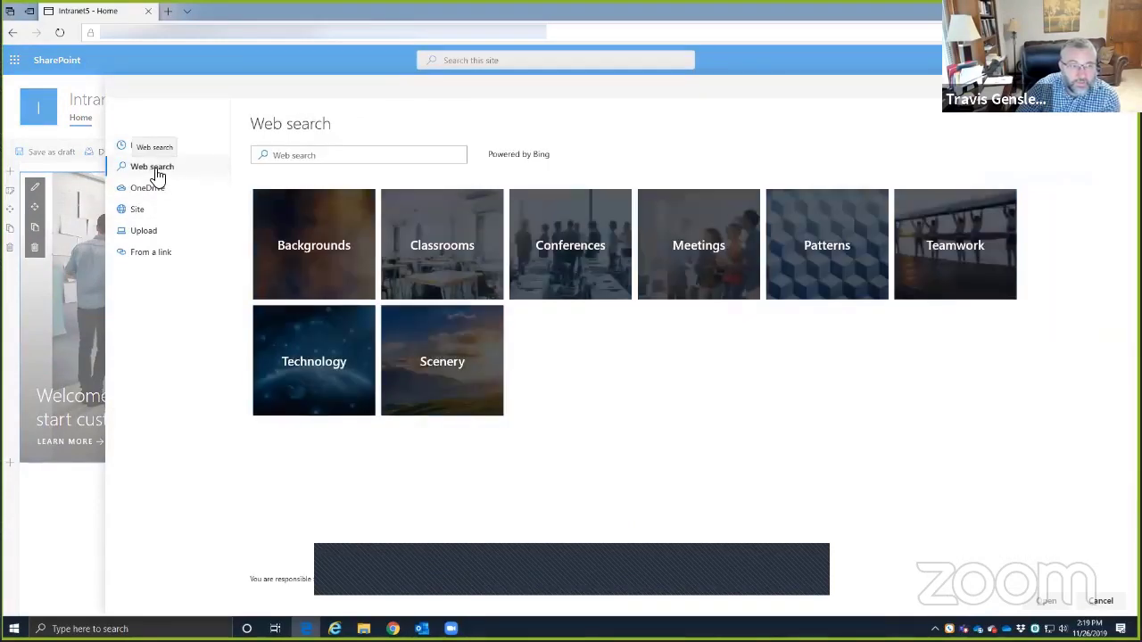
{"action": "left_click", "coordinate": [318, 343]}
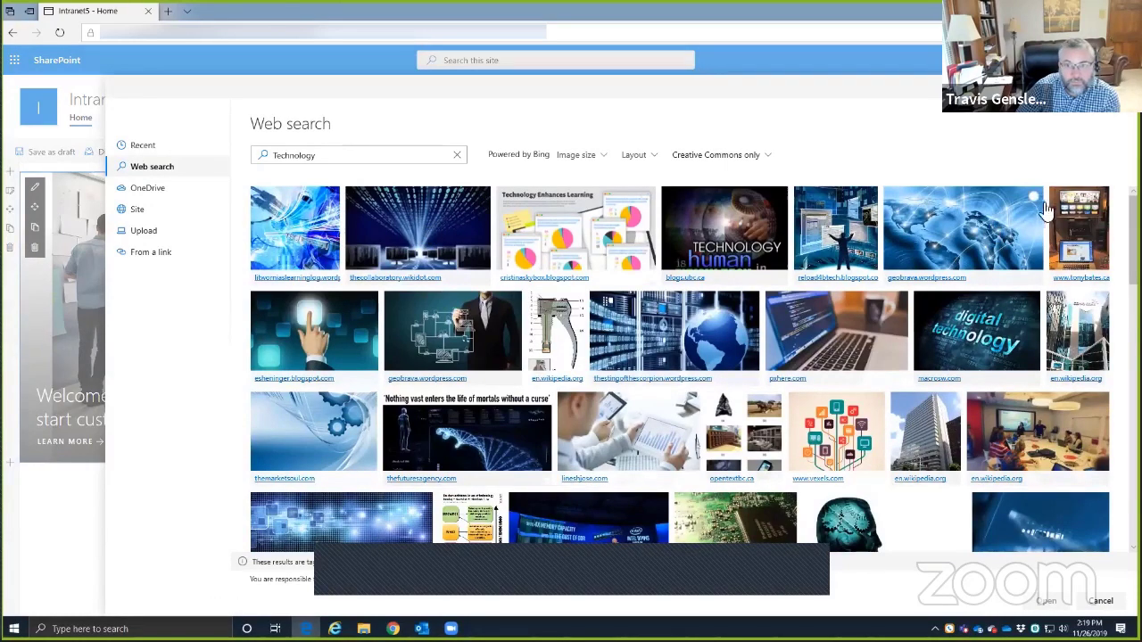
{"action": "left_click", "coordinate": [1041, 602]}
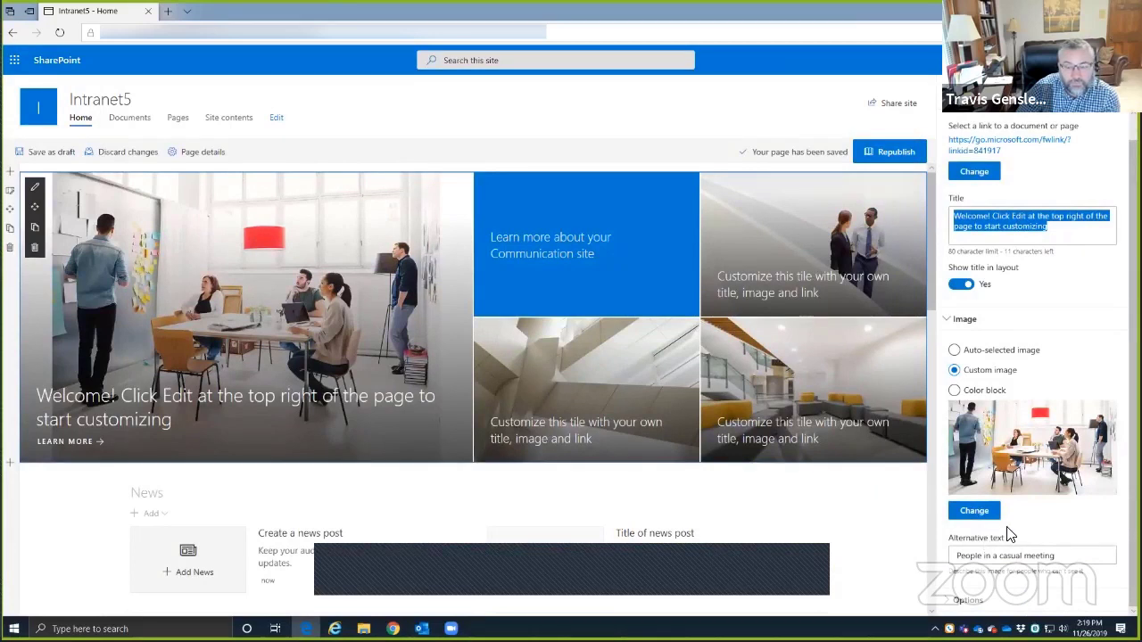
- Select the hero's alternative text and its LEARN MORE call-to-action text
{"action": "left_click", "coordinate": [979, 557]}
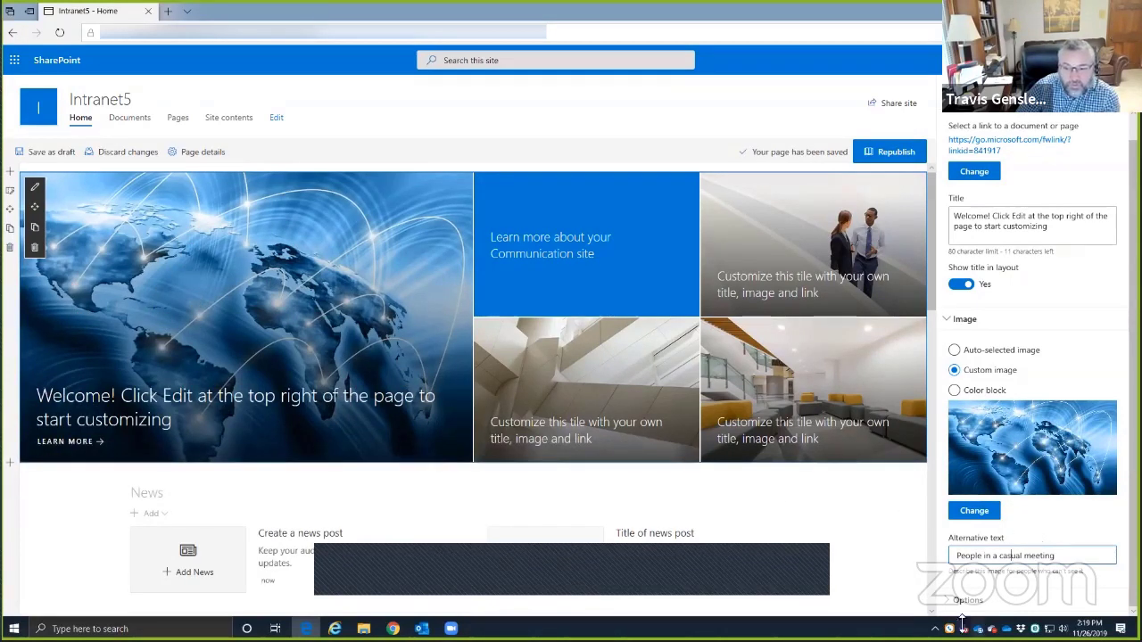
{"action": "scroll", "coordinate": [986, 546], "scroll_direction": "down", "scroll_amount": 2}
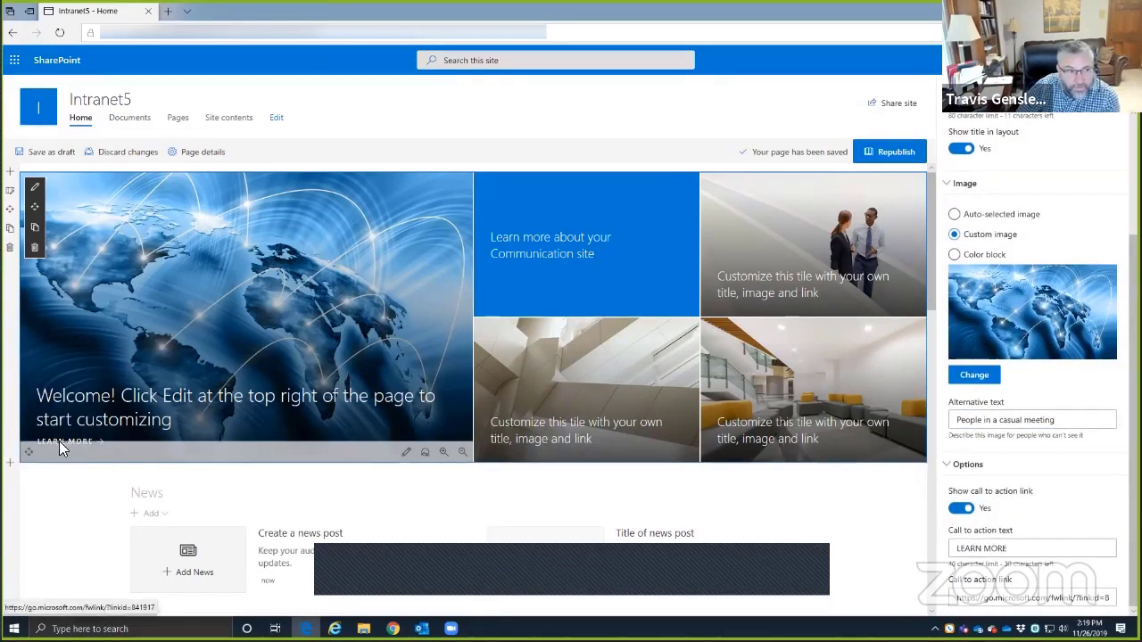
{"action": "left_click_drag", "start_coordinate": [1008, 549], "coordinate": [949, 553]}
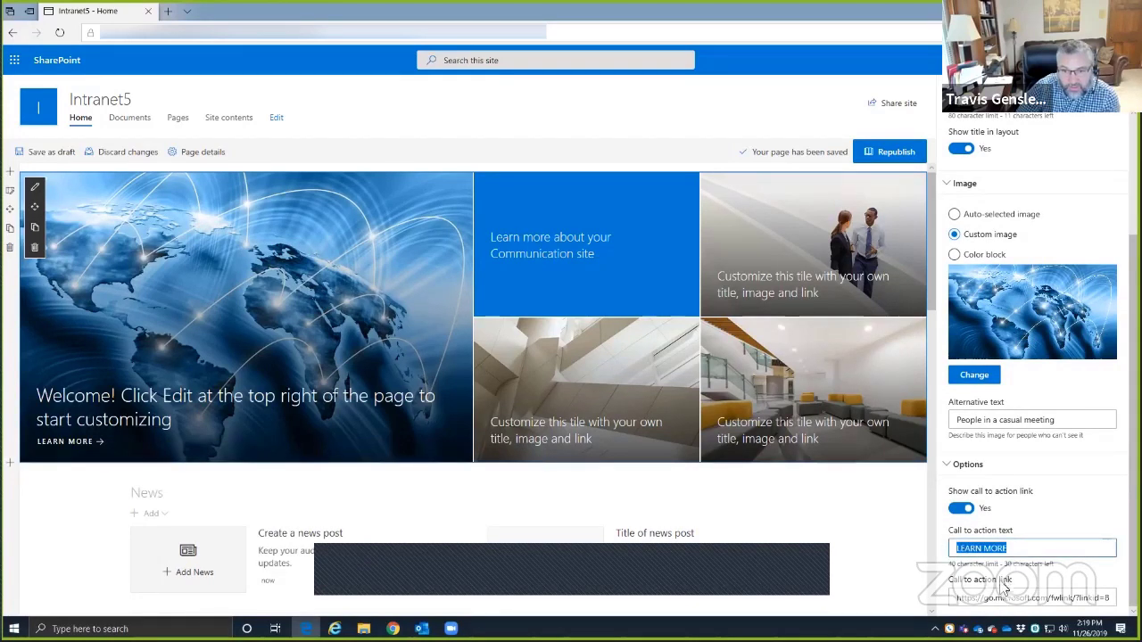
- Hide the hero's LEARN MORE call-to-action link and select the alternative text
{"action": "left_click_drag", "start_coordinate": [957, 598], "coordinate": [1113, 602]}
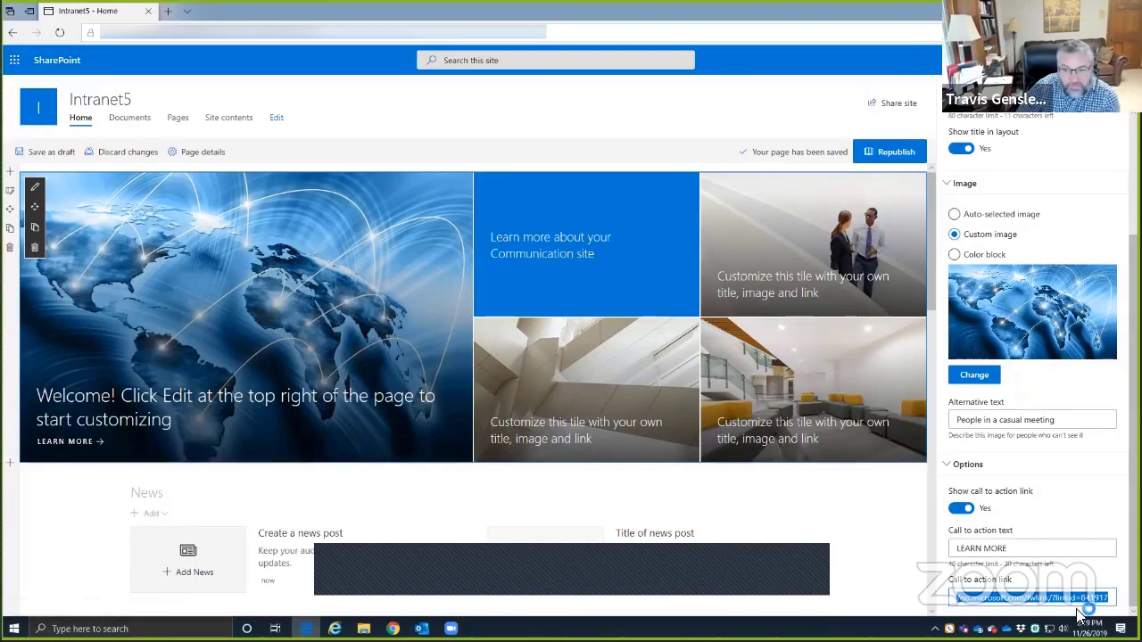
{"action": "left_click", "coordinate": [961, 510]}
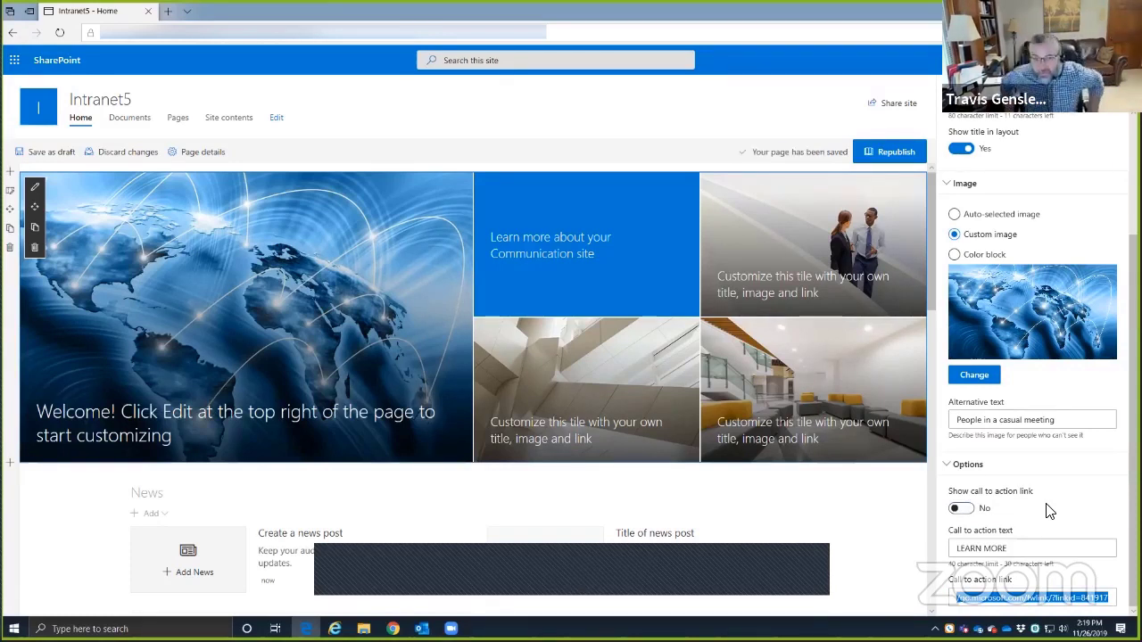
{"action": "scroll", "coordinate": [1014, 476], "scroll_direction": "up", "scroll_amount": 3}
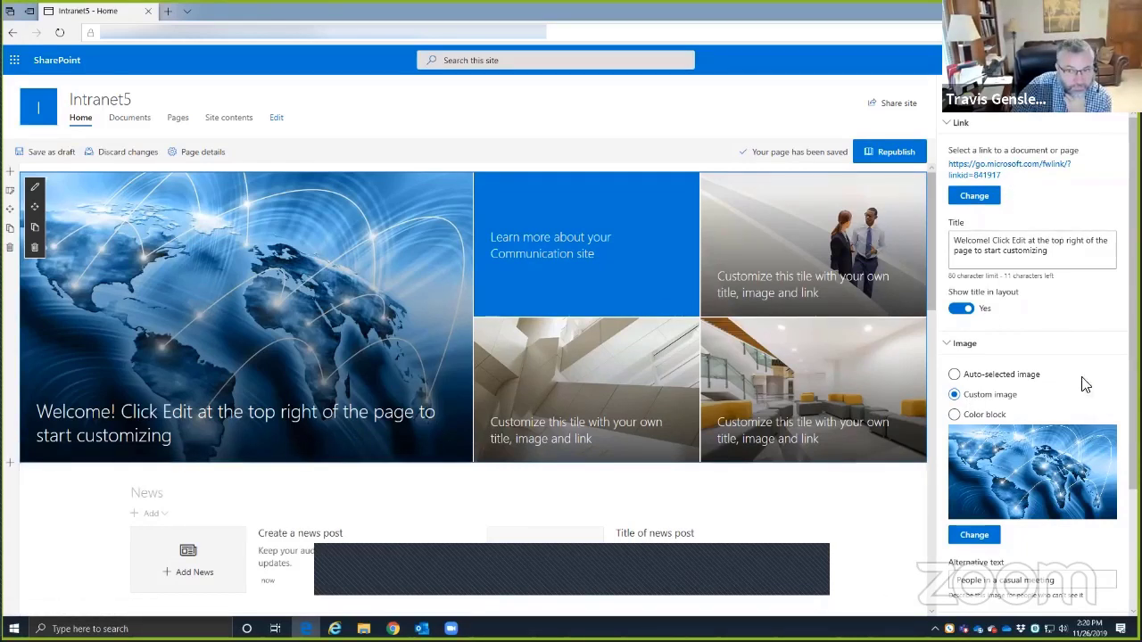
{"action": "scroll", "coordinate": [1070, 402], "scroll_direction": "down", "scroll_amount": 3}
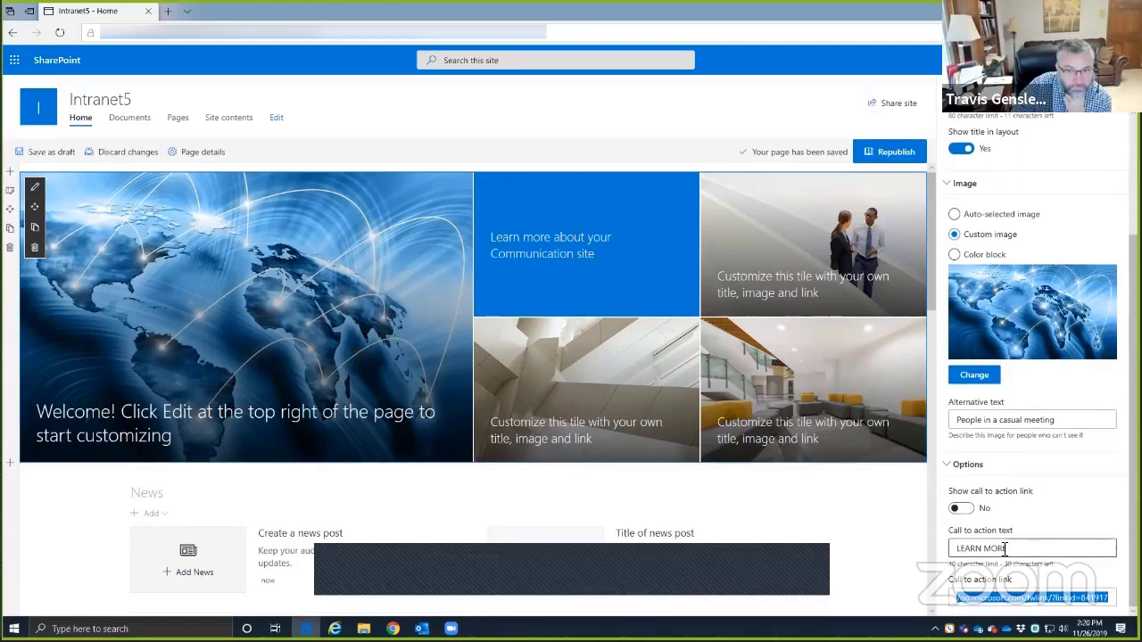
{"action": "left_click", "coordinate": [1009, 550]}
{"action": "left_click", "coordinate": [1023, 419]}
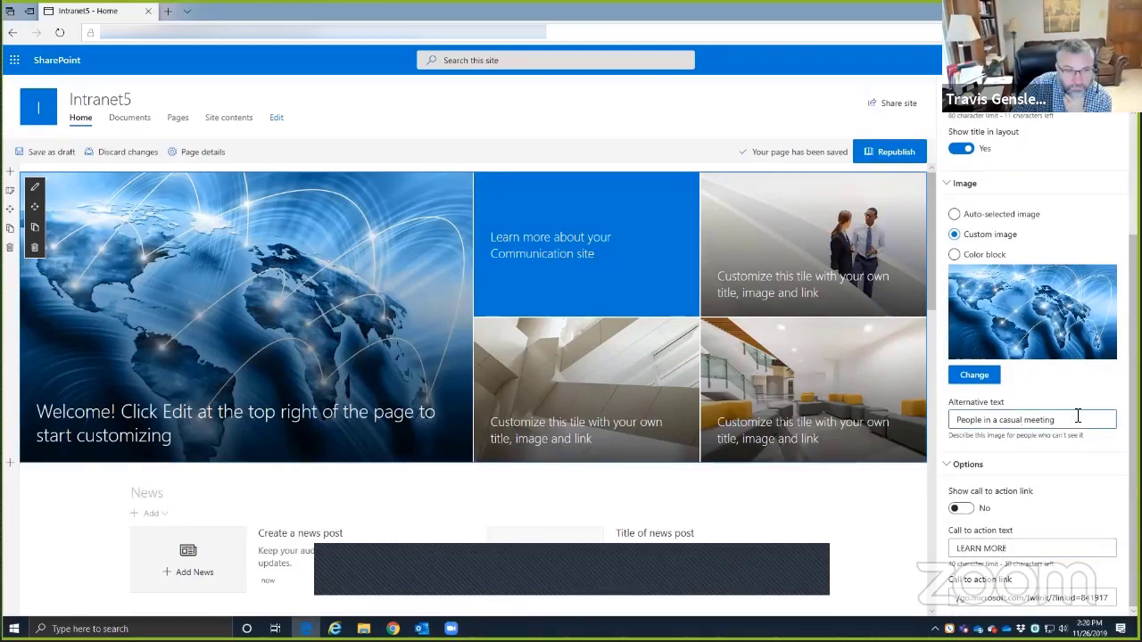
{"action": "left_click_drag", "start_coordinate": [1077, 416], "coordinate": [961, 412]}
{"action": "scroll", "coordinate": [1009, 347], "scroll_direction": "up", "scroll_amount": 3}
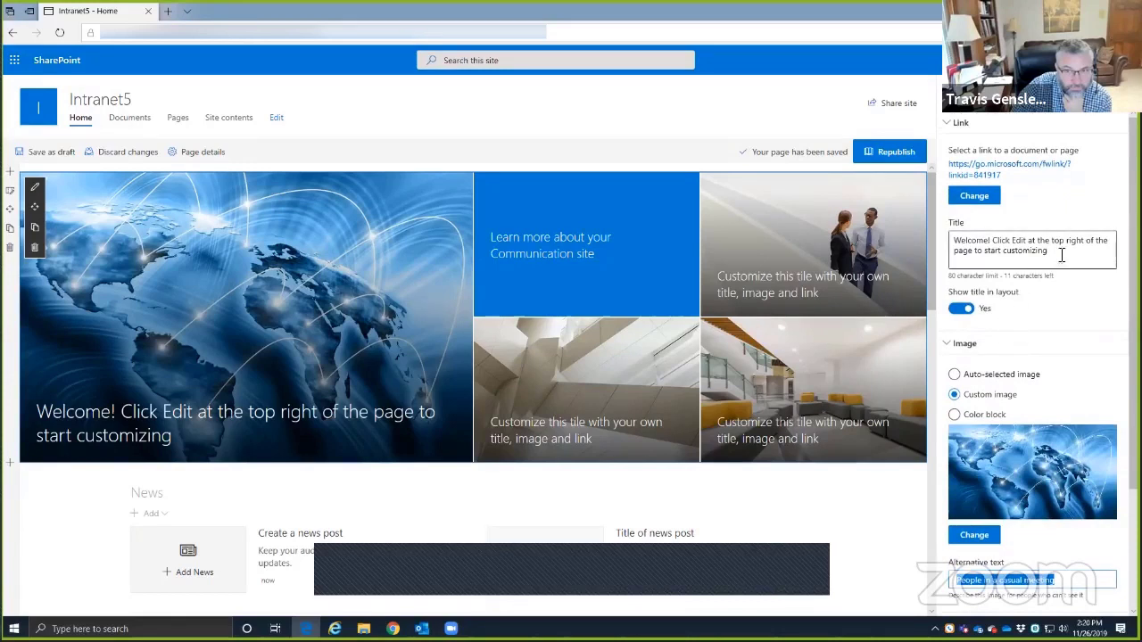
- Retitle the hero 'Welcome to our Agency' and close its settings pane
{"action": "left_click_drag", "start_coordinate": [1060, 256], "coordinate": [941, 239]}
{"action": "type", "text": "Wel"}
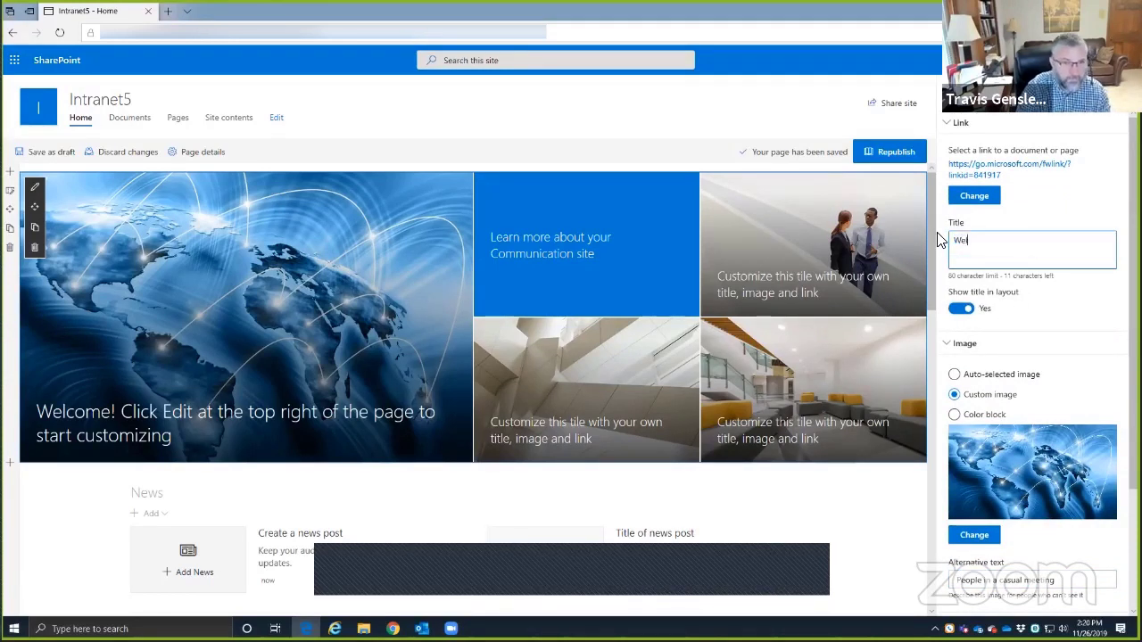
{"action": "type", "text": "come to our"}
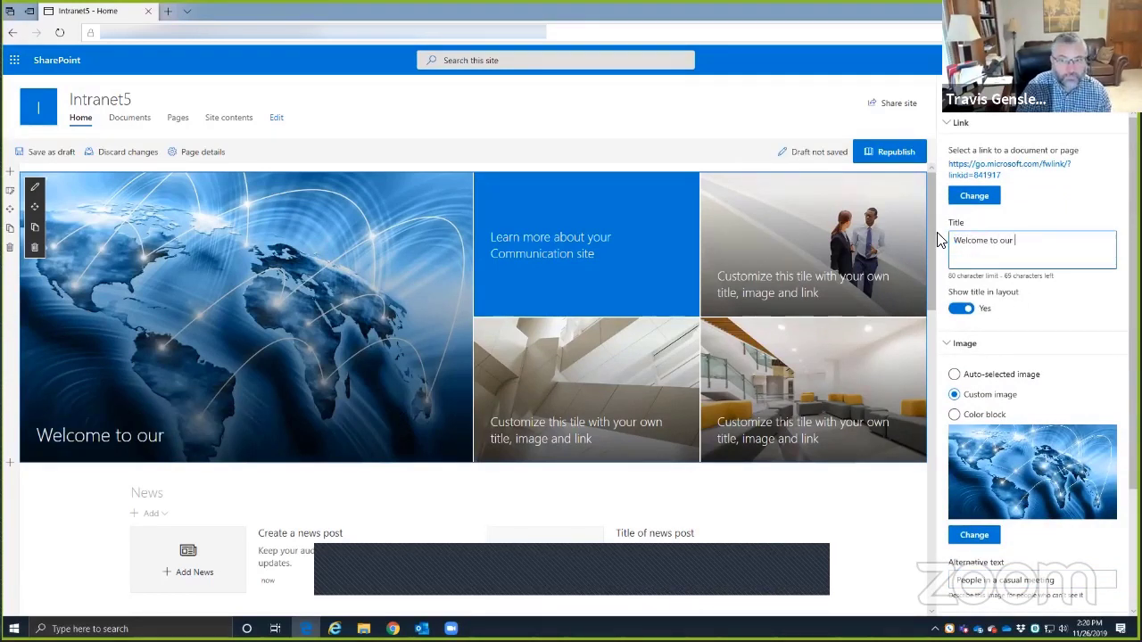
{"action": "type", "text": " Agency"}
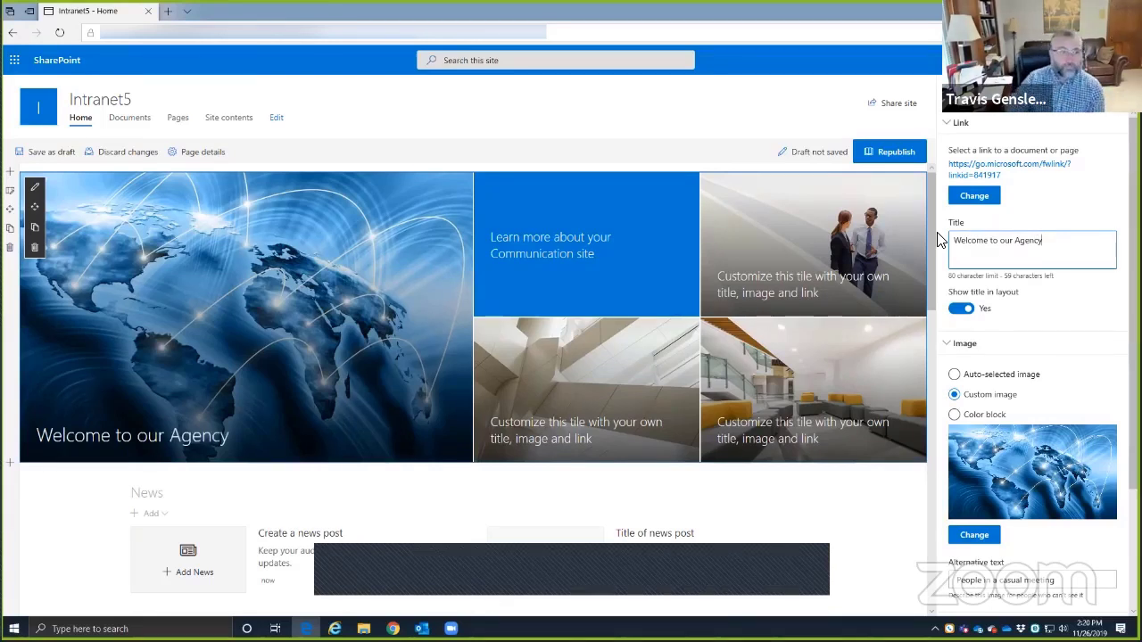
{"action": "scroll", "coordinate": [957, 446], "scroll_direction": "down", "scroll_amount": 3}
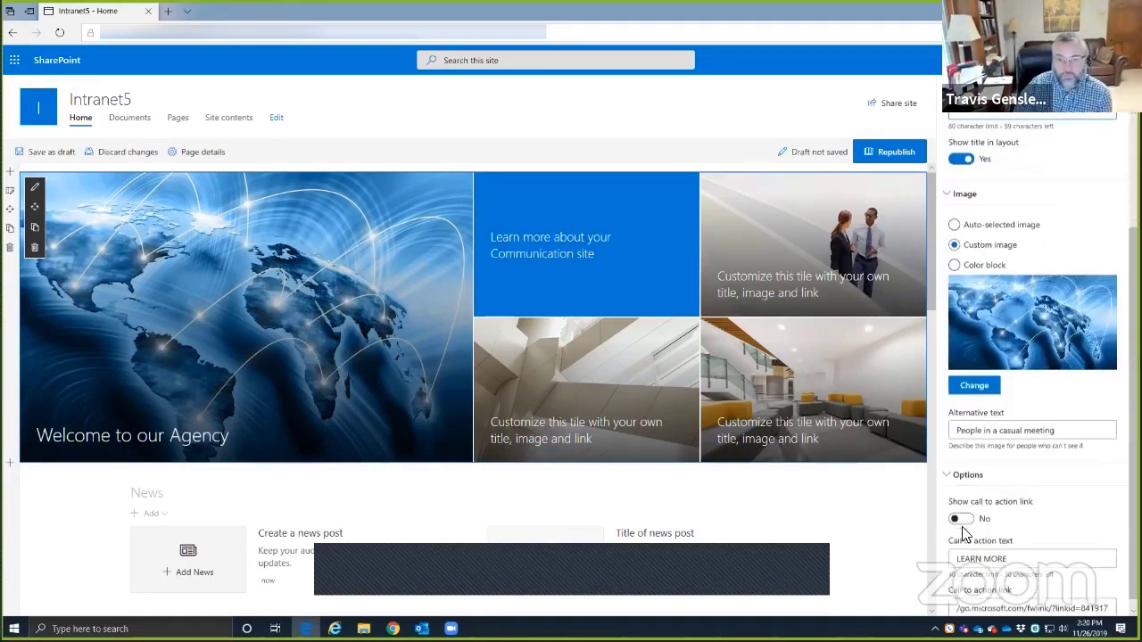
{"action": "scroll", "coordinate": [970, 521], "scroll_direction": "up", "scroll_amount": 3}
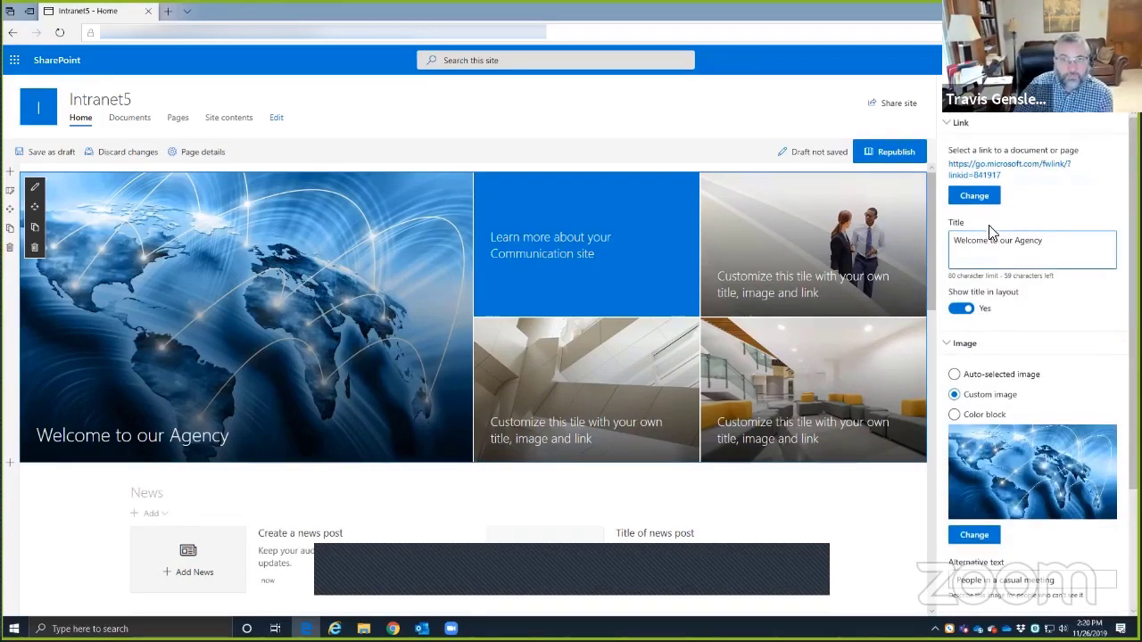
{"action": "left_click", "coordinate": [1114, 96]}
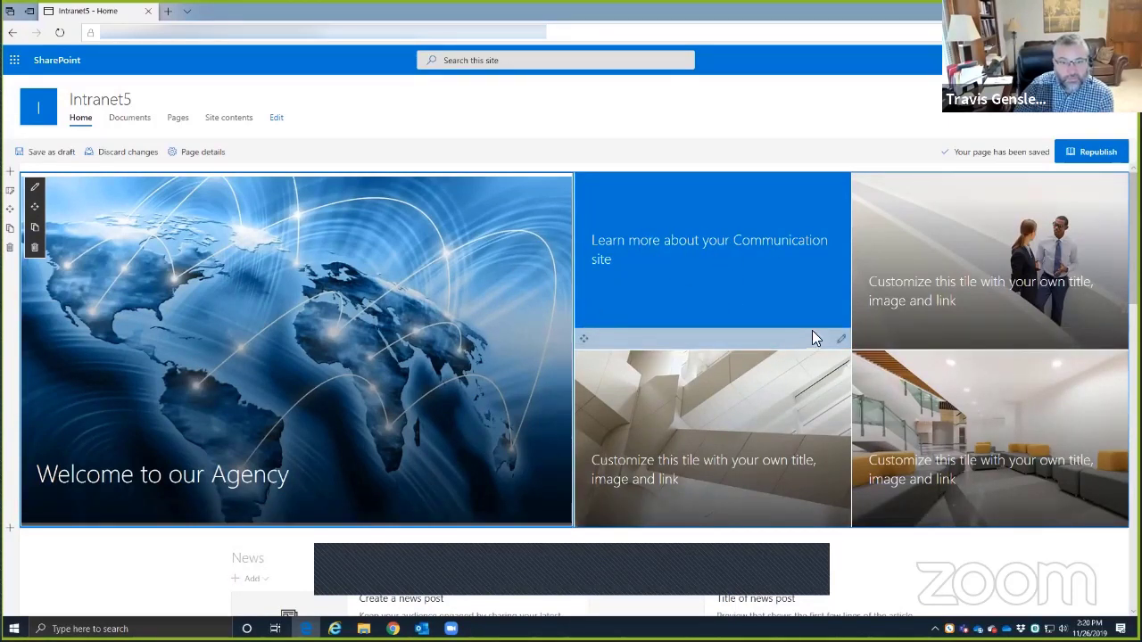
- Rename the Communication site tile to 'Personal Insurance' and switch it to a custom image
{"action": "left_click", "coordinate": [842, 341]}
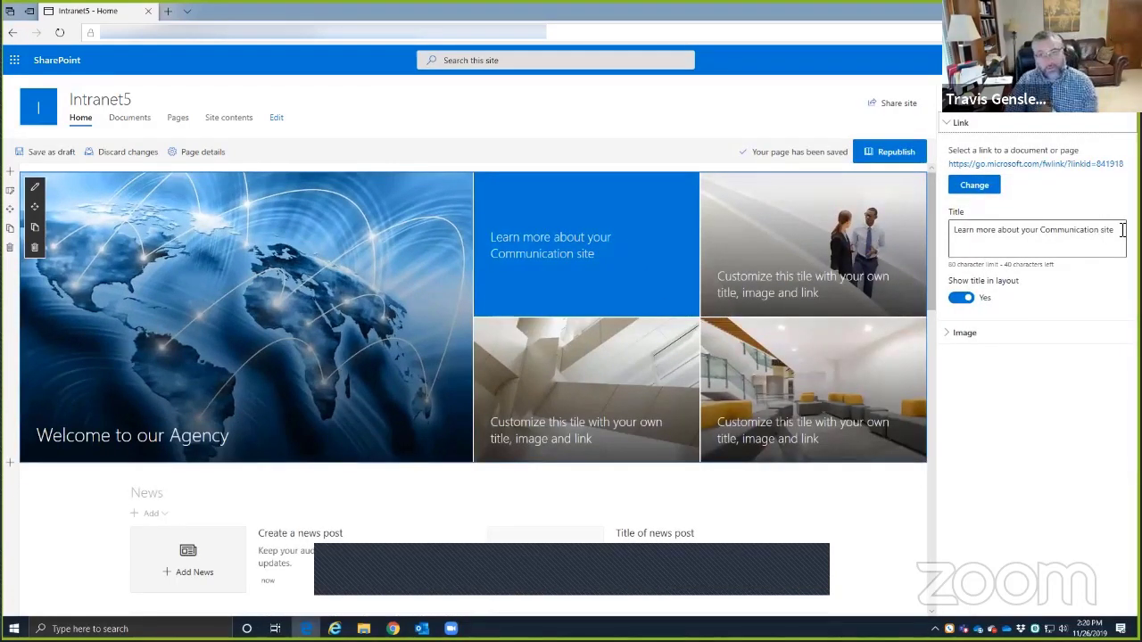
{"action": "left_click_drag", "start_coordinate": [1102, 234], "coordinate": [920, 265]}
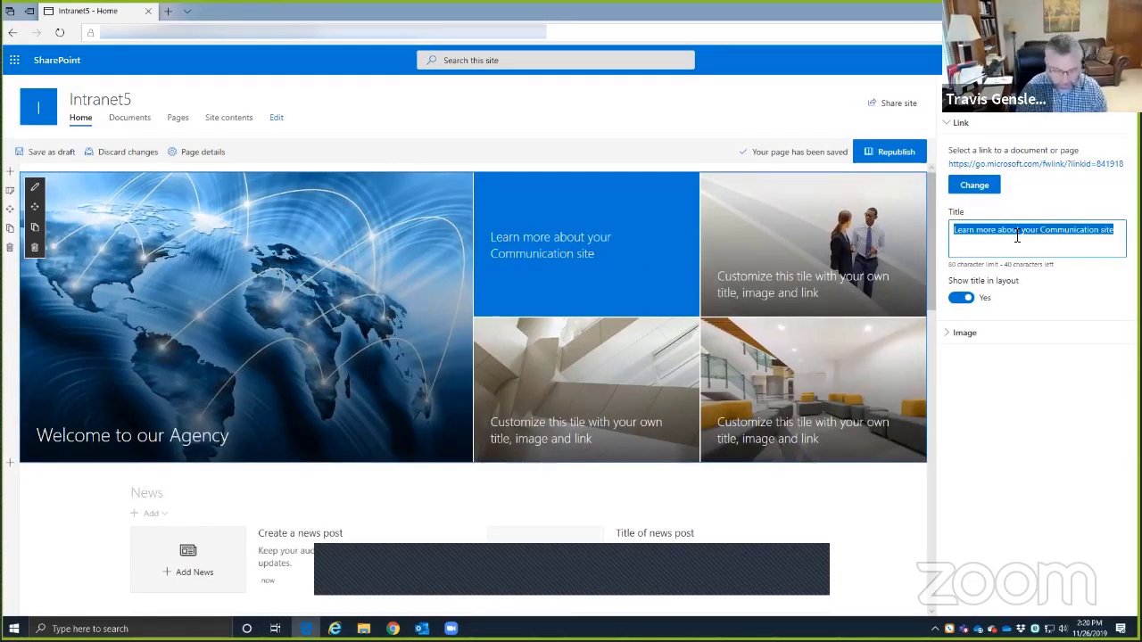
{"action": "type", "text": "Personal Insurance"}
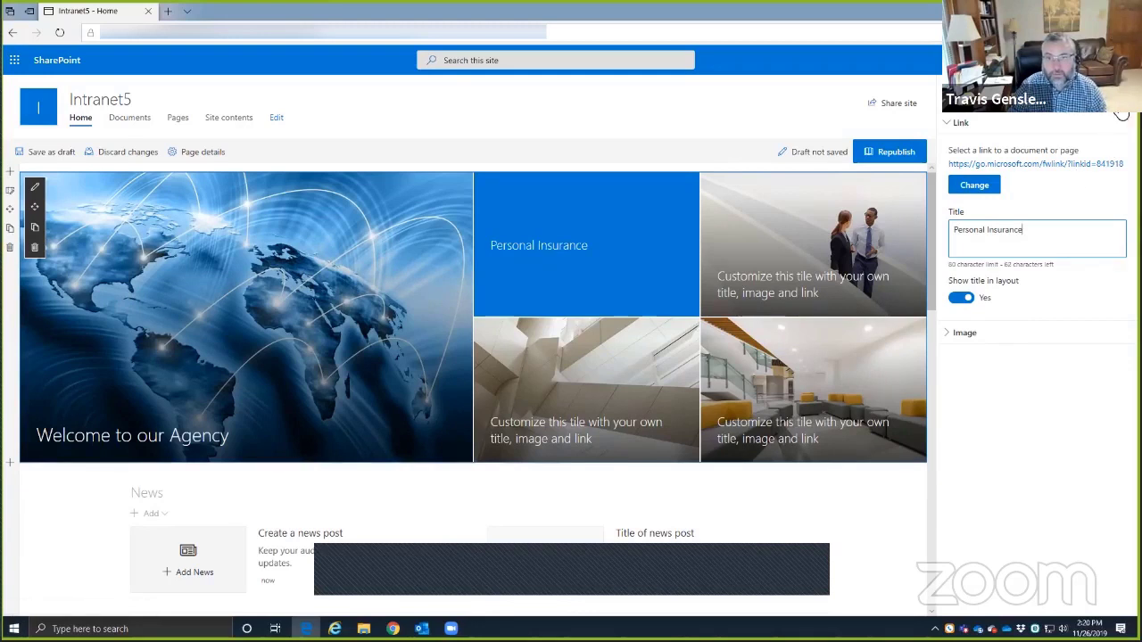
{"action": "left_click", "coordinate": [963, 333]}
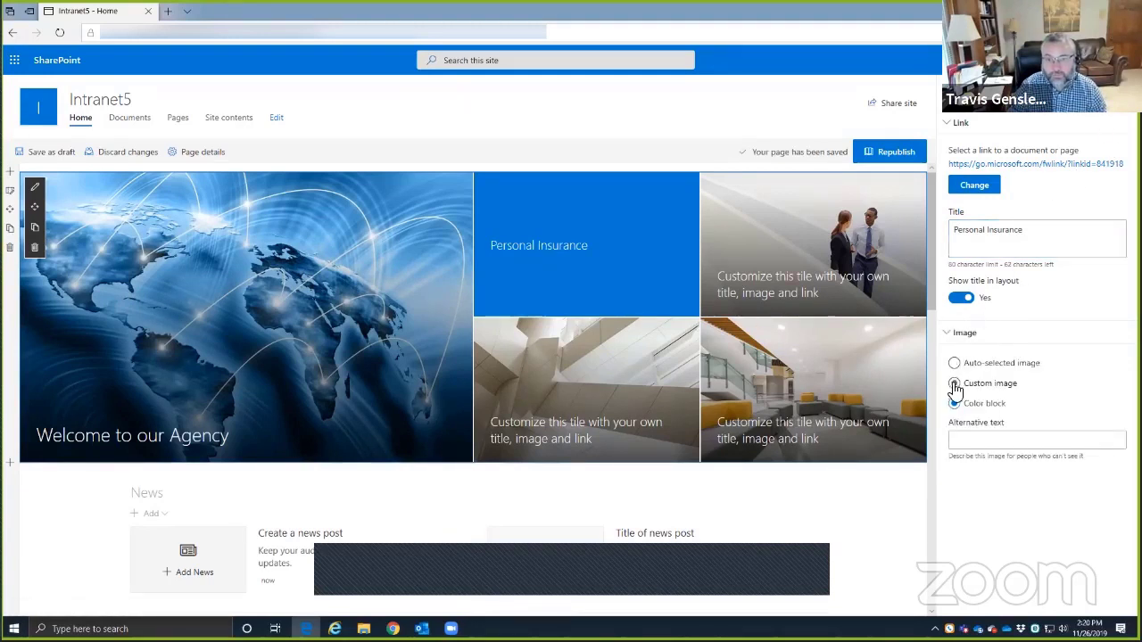
{"action": "left_click", "coordinate": [955, 363]}
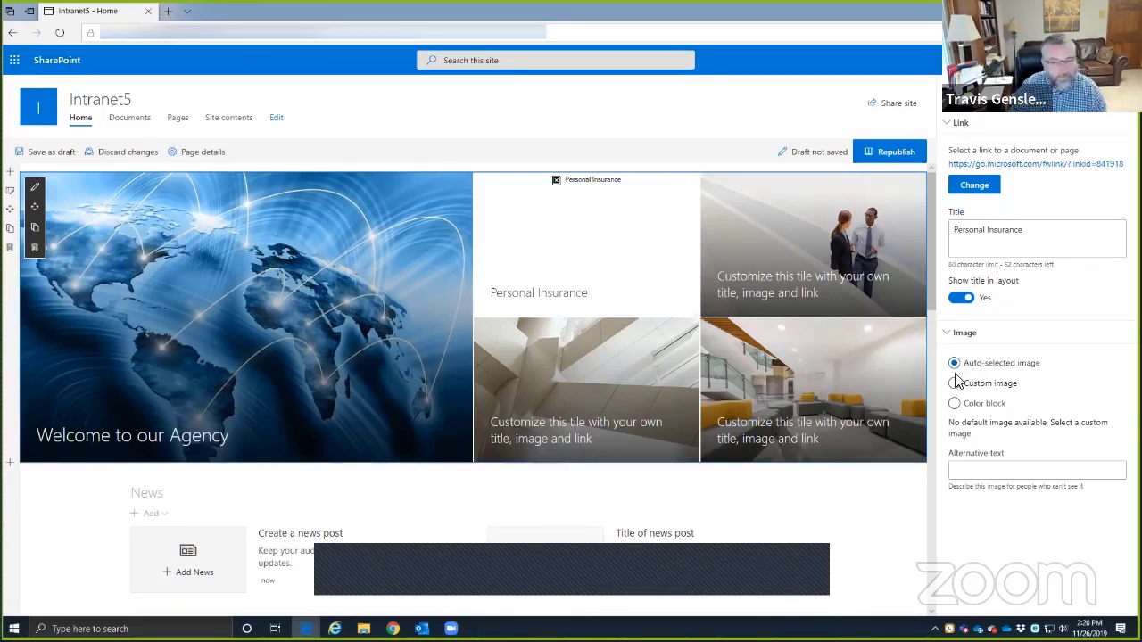
{"action": "left_click", "coordinate": [953, 382]}
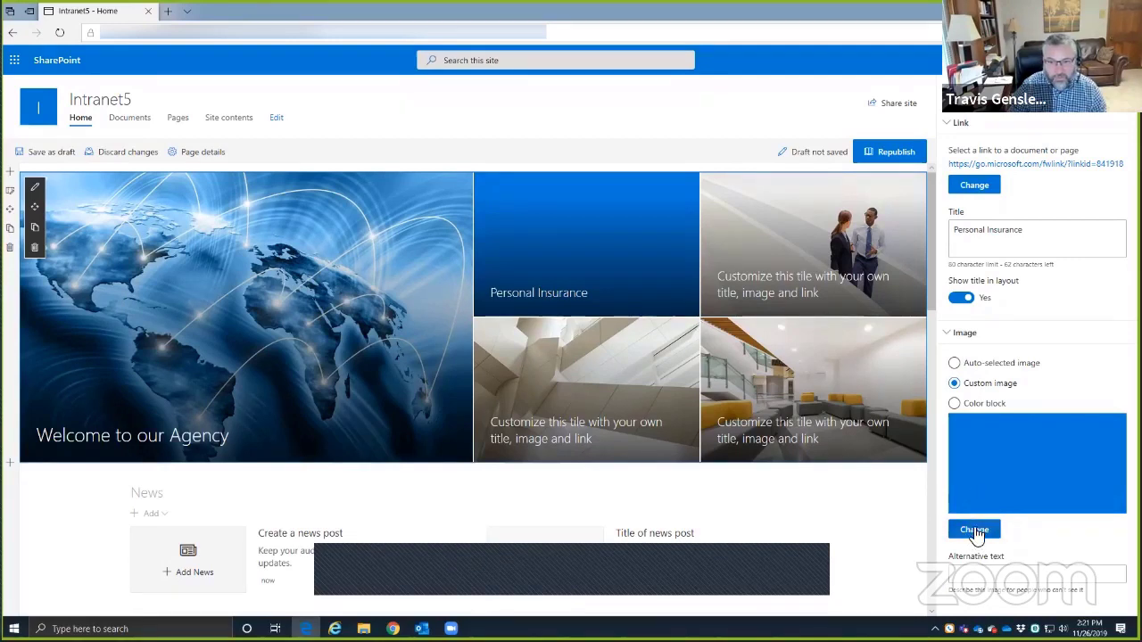
- Give the tile a smiling family photo found by a web image search for 'family'
{"action": "left_click", "coordinate": [974, 530]}
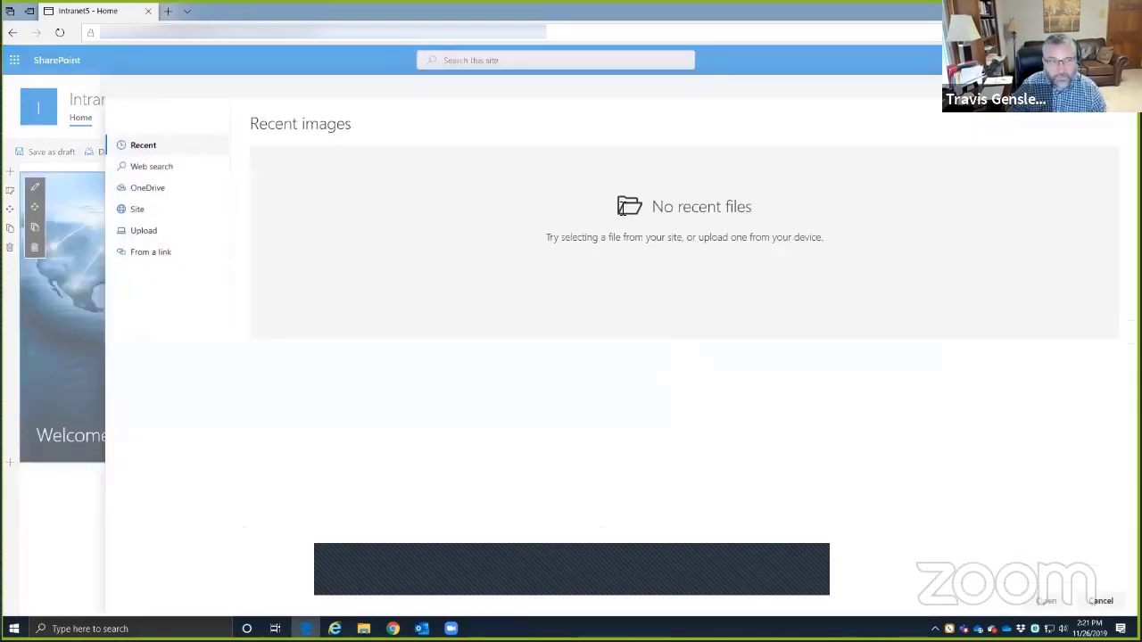
{"action": "left_click", "coordinate": [145, 170]}
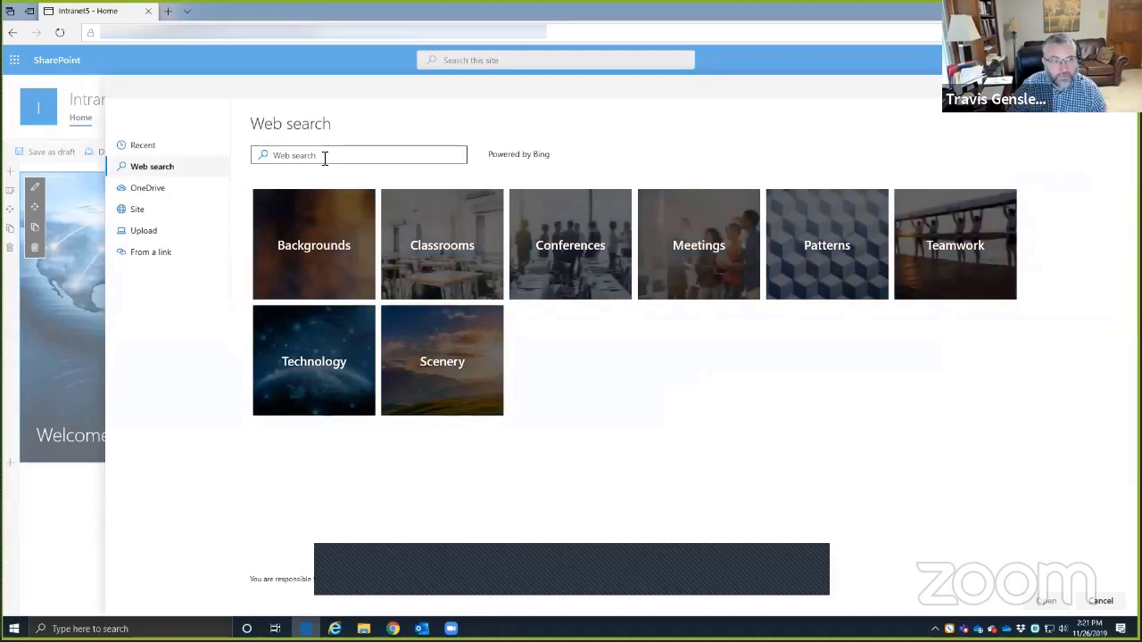
{"action": "type", "text": "people"}
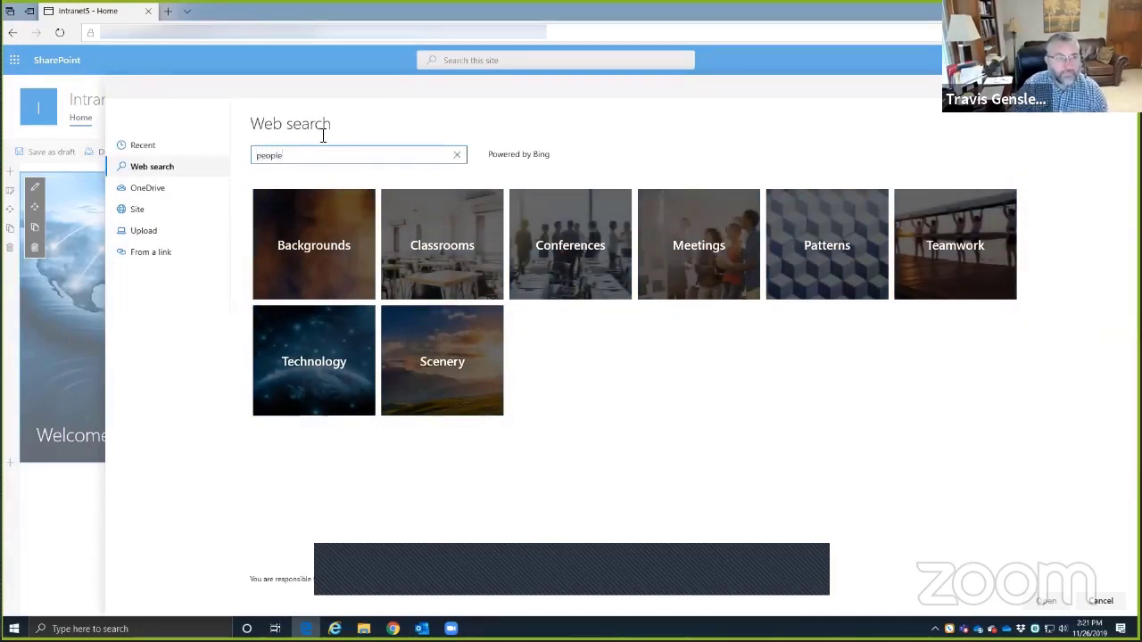
{"action": "key", "text": "Return"}
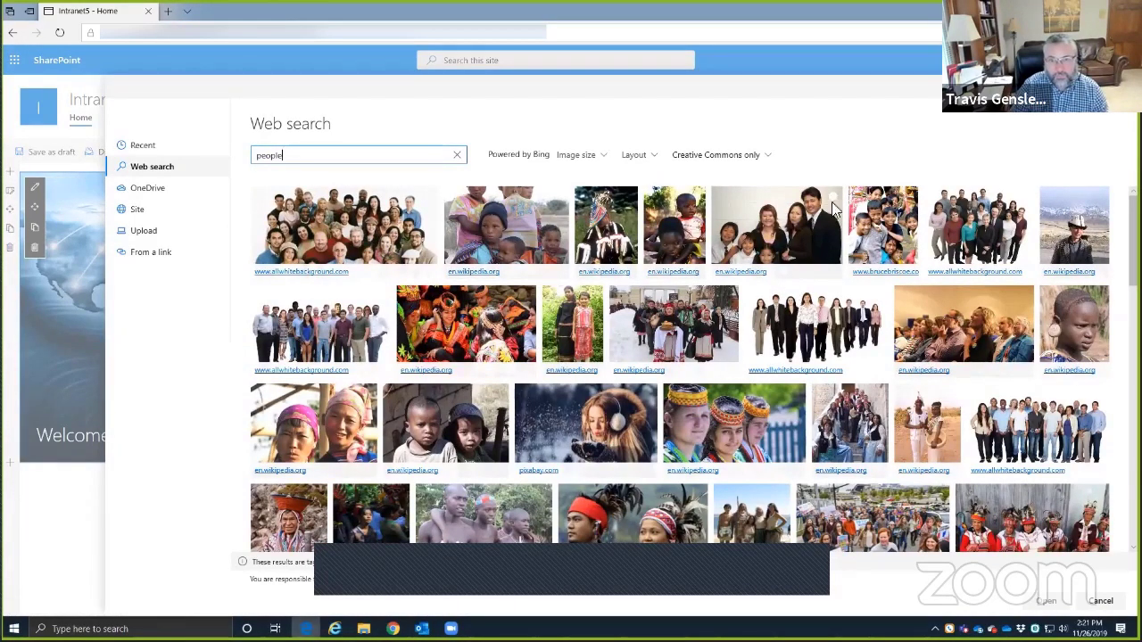
{"action": "double_click", "coordinate": [268, 157]}
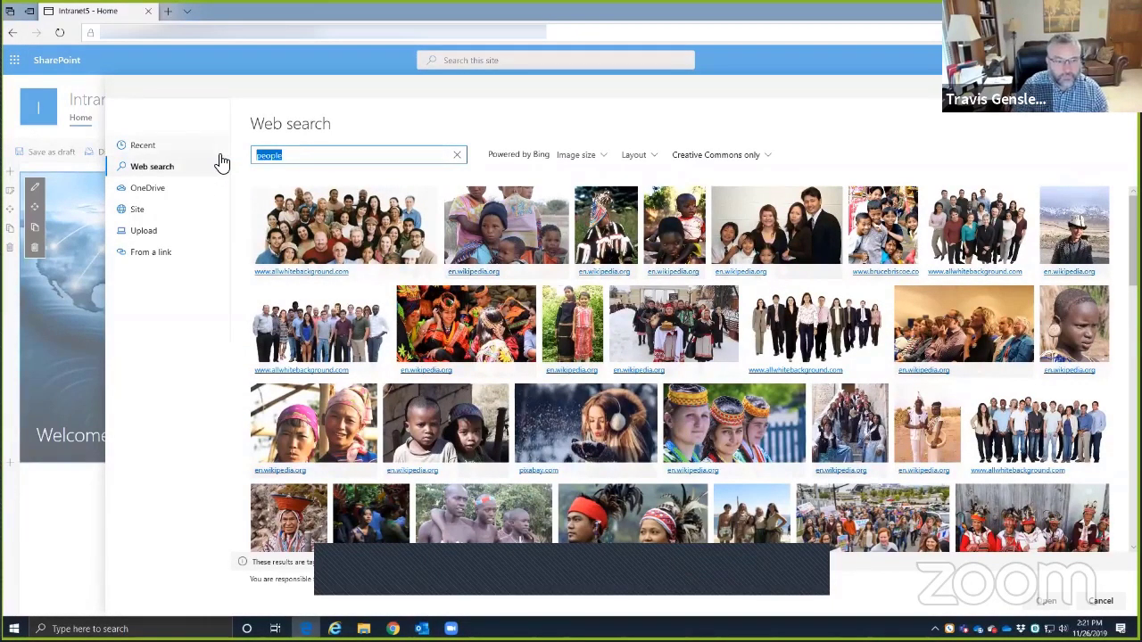
{"action": "type", "text": "fa"}
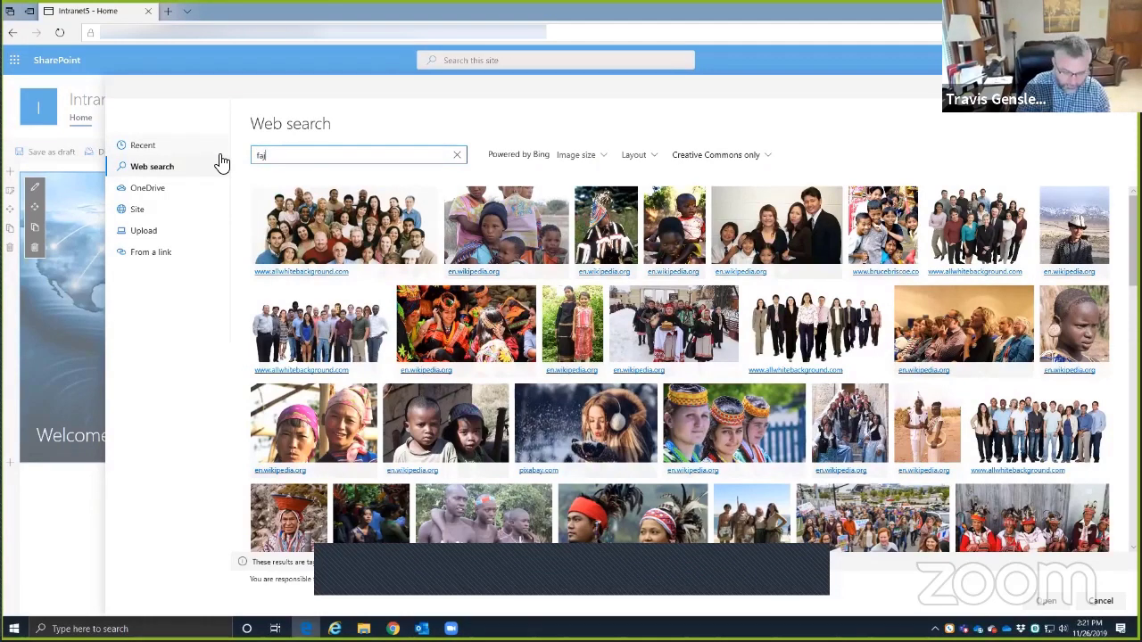
{"action": "type", "text": "mily"}
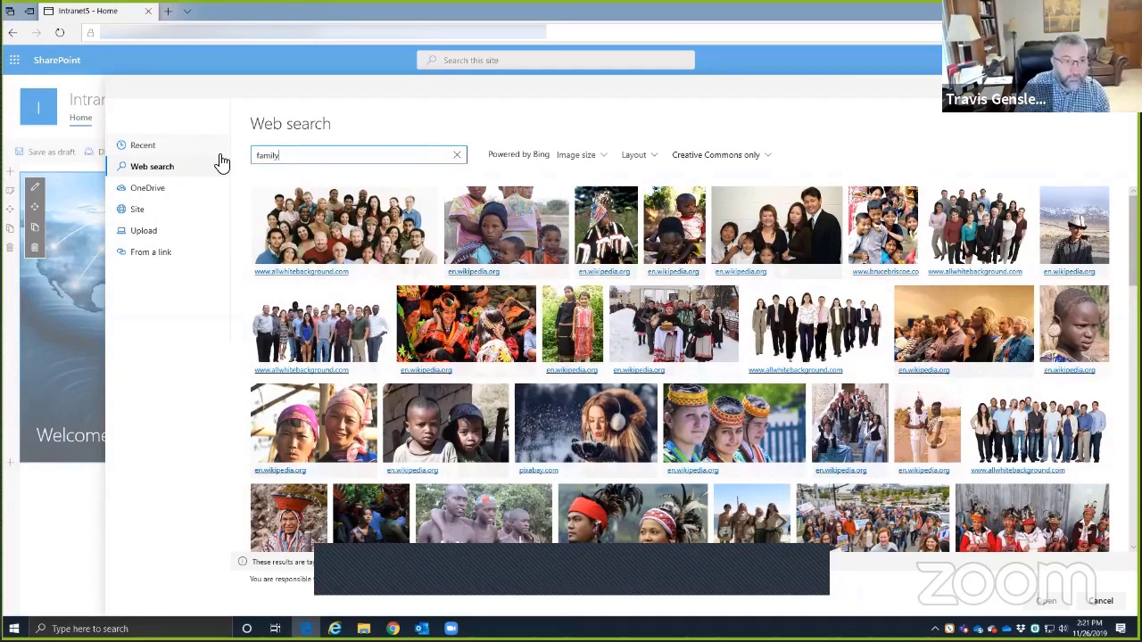
{"action": "key", "text": "Return"}
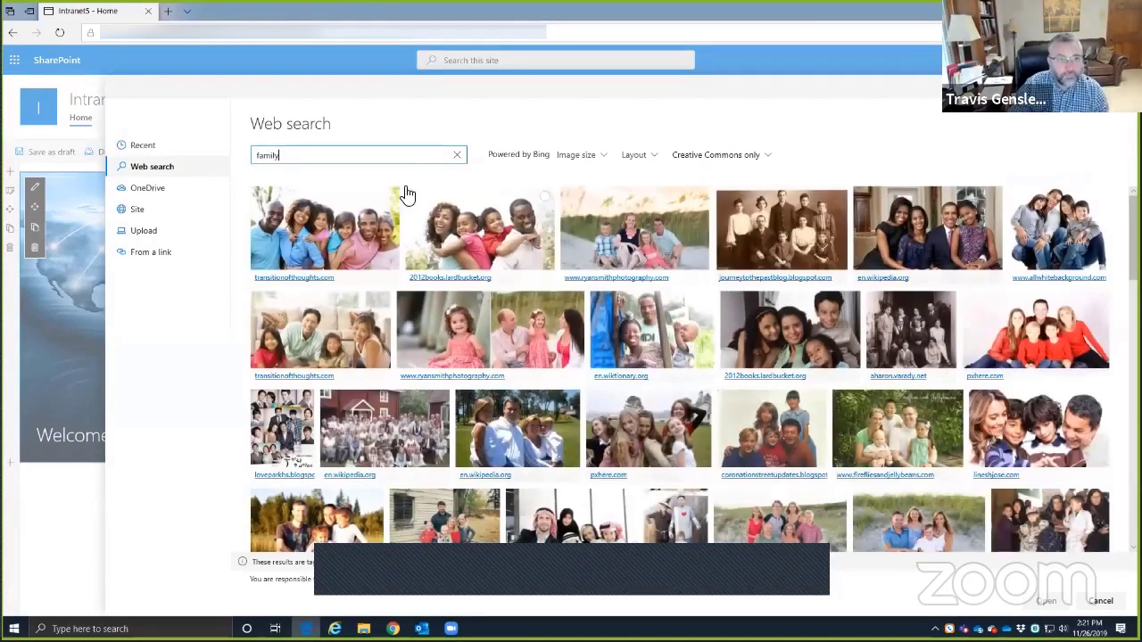
{"action": "left_click", "coordinate": [452, 228]}
{"action": "left_click", "coordinate": [1059, 602]}
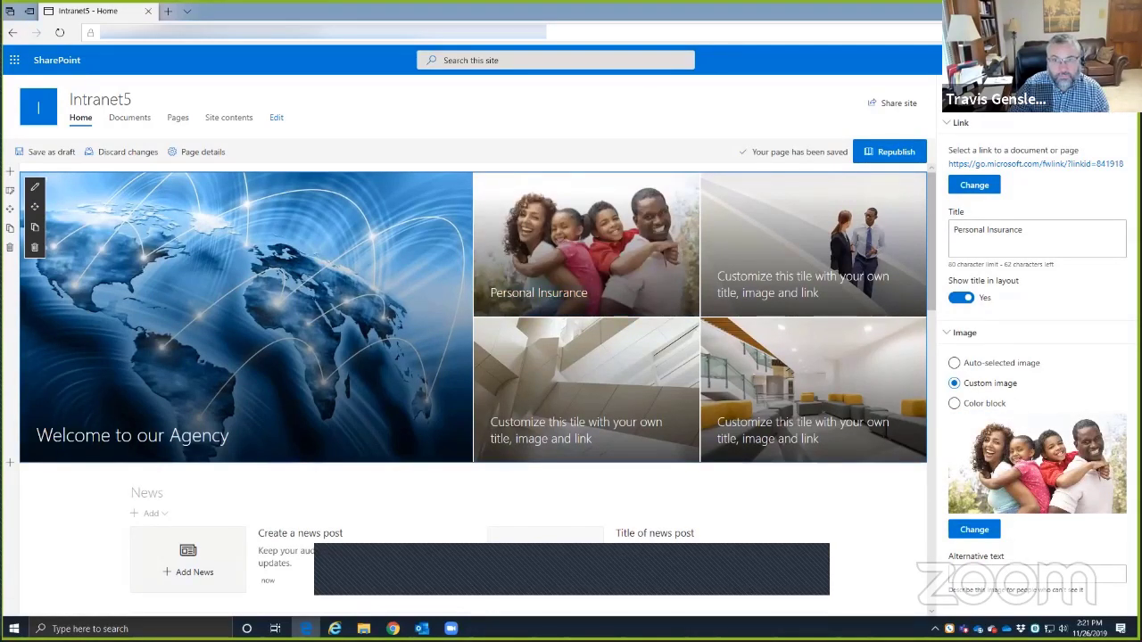
- Retitle the top-right tile 'Life & Health', keeping its existing link, and close its settings
{"action": "left_click", "coordinate": [1115, 95]}
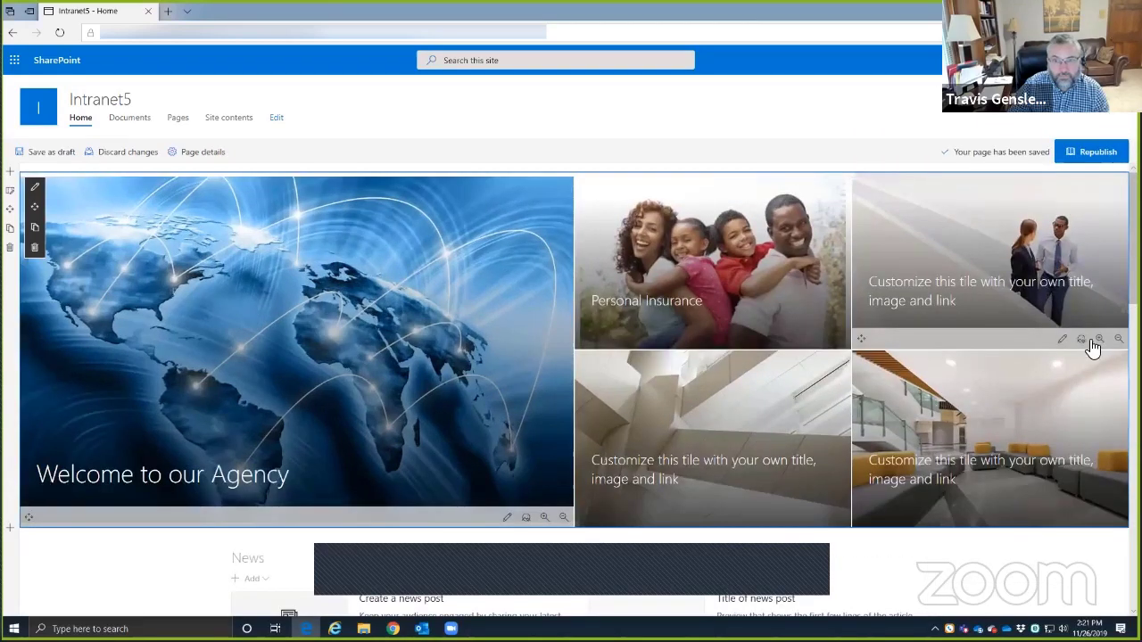
{"action": "left_click", "coordinate": [1063, 342]}
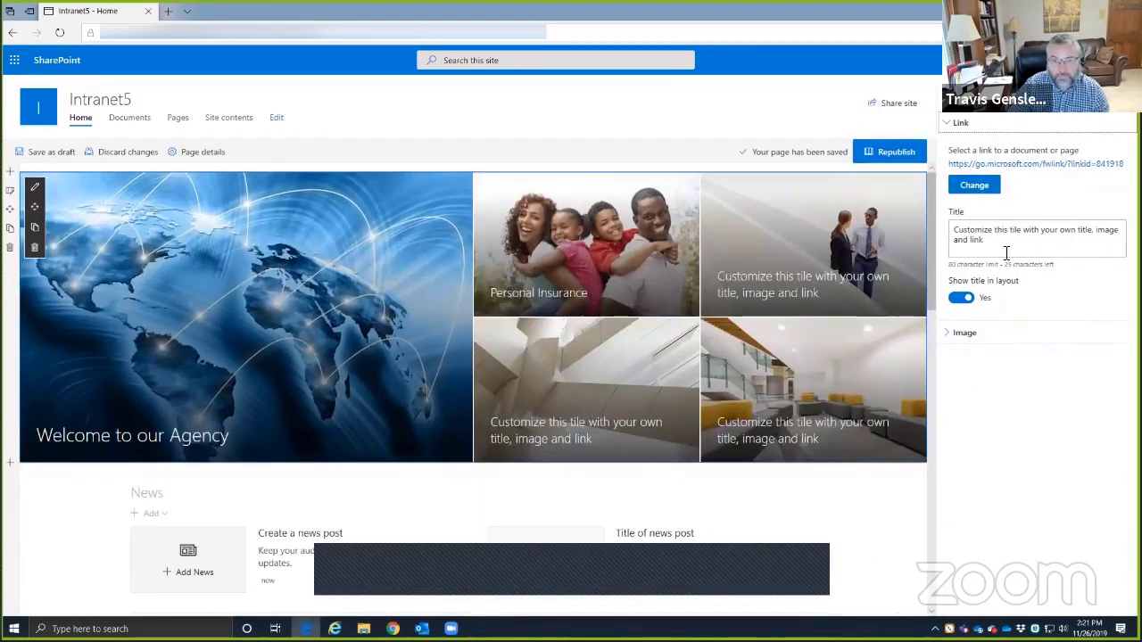
{"action": "left_click_drag", "start_coordinate": [985, 240], "coordinate": [930, 203]}
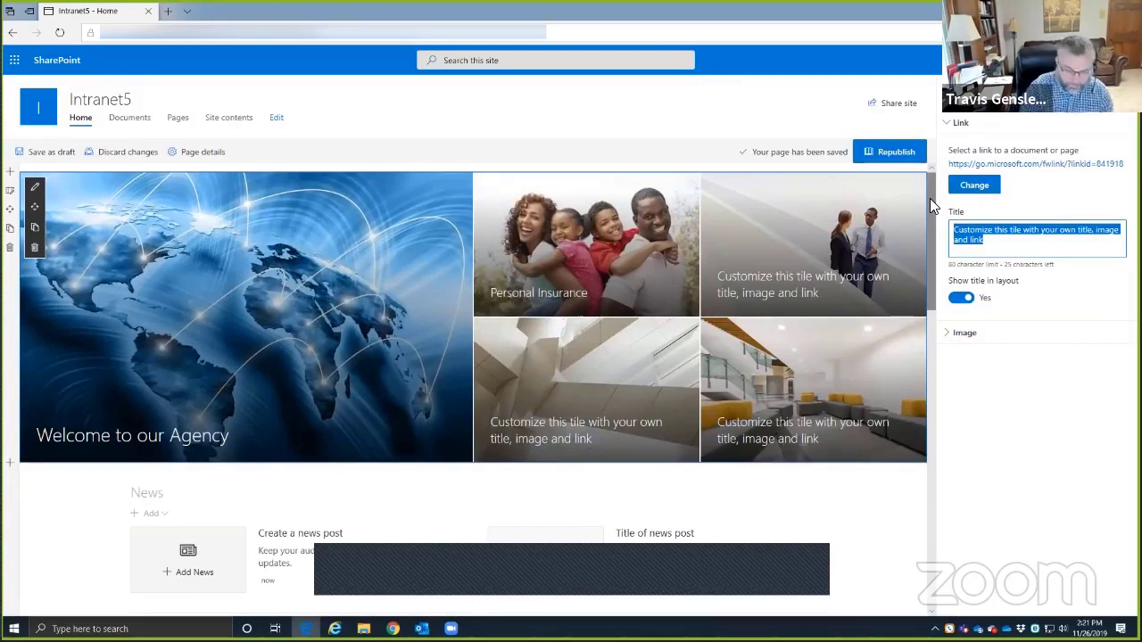
{"action": "type", "text": "Life "}
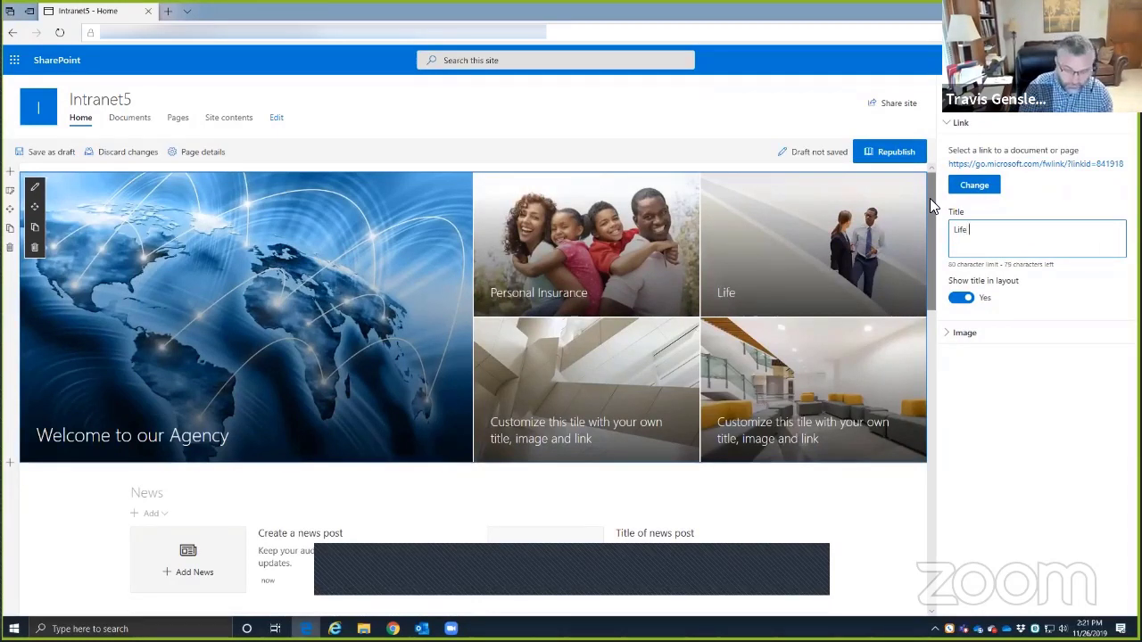
{"action": "type", "text": "& Health"}
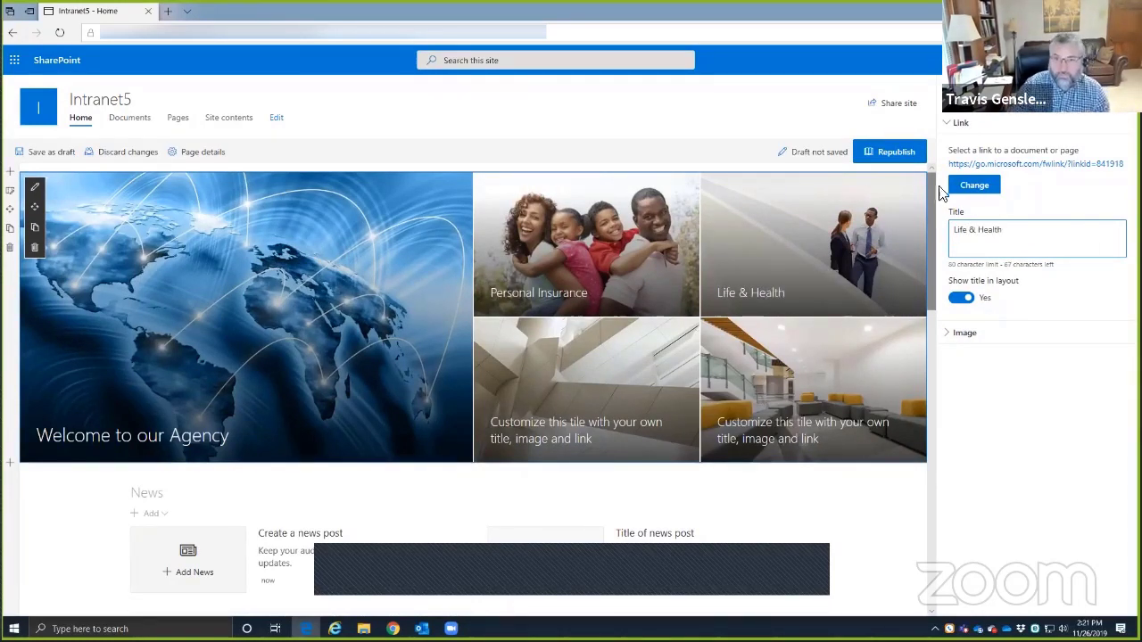
{"action": "left_click", "coordinate": [972, 186]}
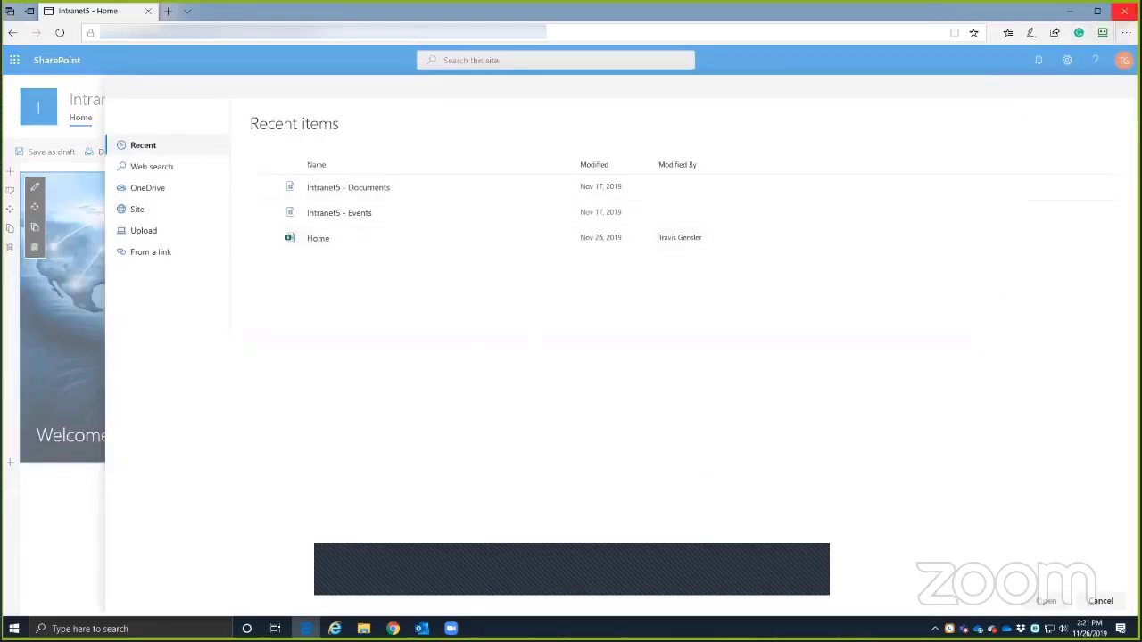
{"action": "left_click", "coordinate": [71, 116]}
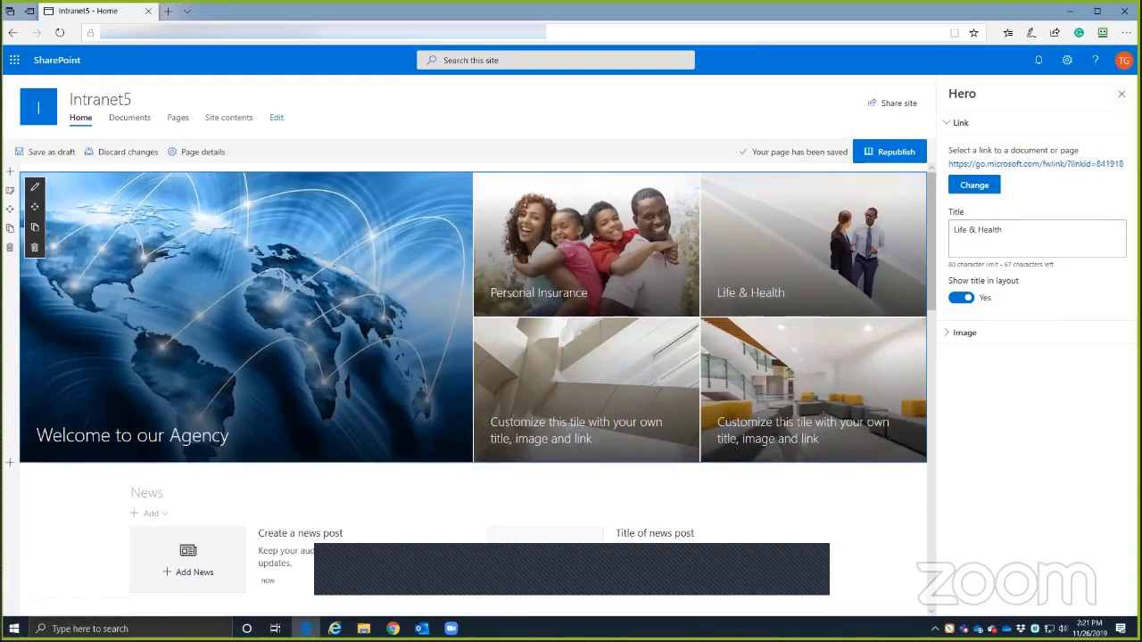
{"action": "left_click", "coordinate": [1121, 94]}
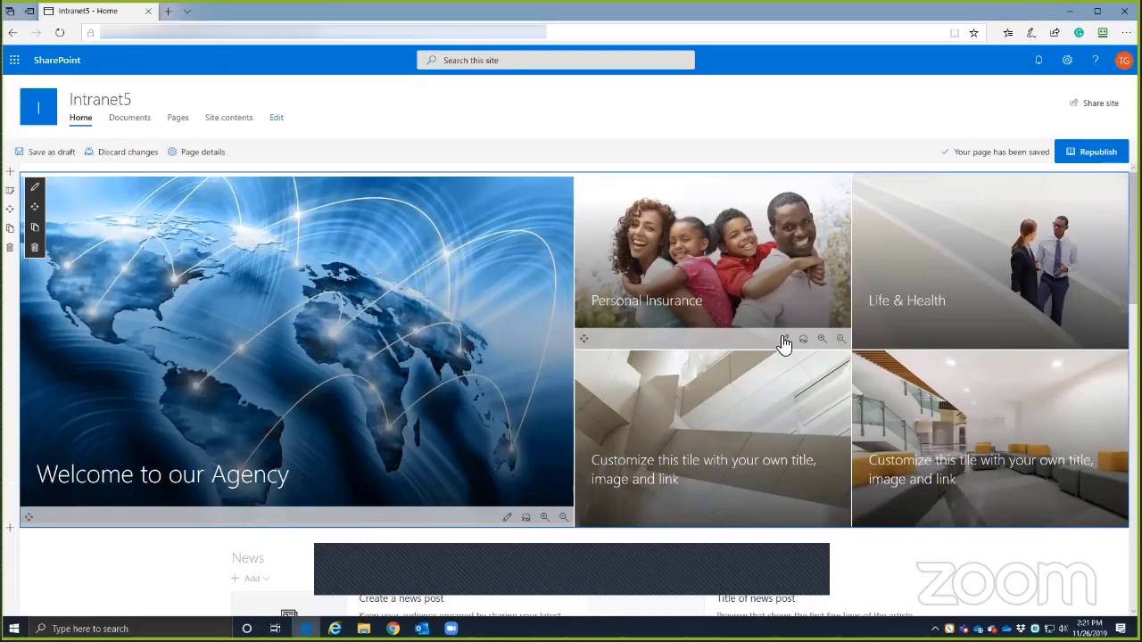
{"action": "scroll", "coordinate": [412, 485], "scroll_direction": "down", "scroll_amount": 4}
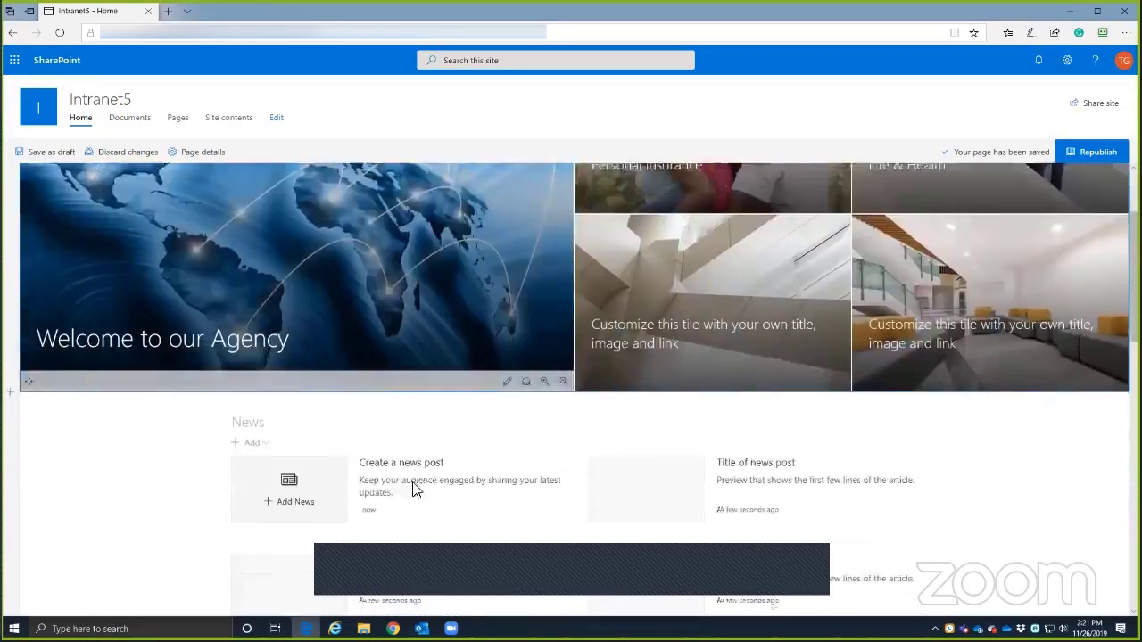
{"action": "scroll", "coordinate": [295, 428], "scroll_direction": "up", "scroll_amount": 4}
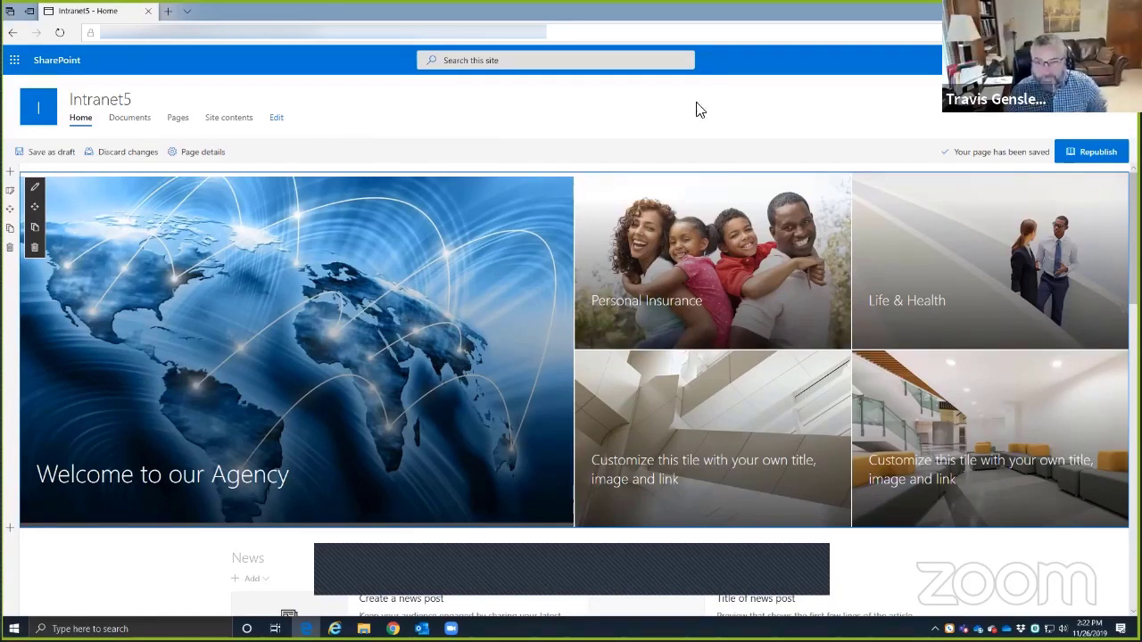
{"action": "scroll", "coordinate": [683, 395], "scroll_direction": "down", "scroll_amount": 2}
{"action": "scroll", "coordinate": [683, 396], "scroll_direction": "up", "scroll_amount": 2}
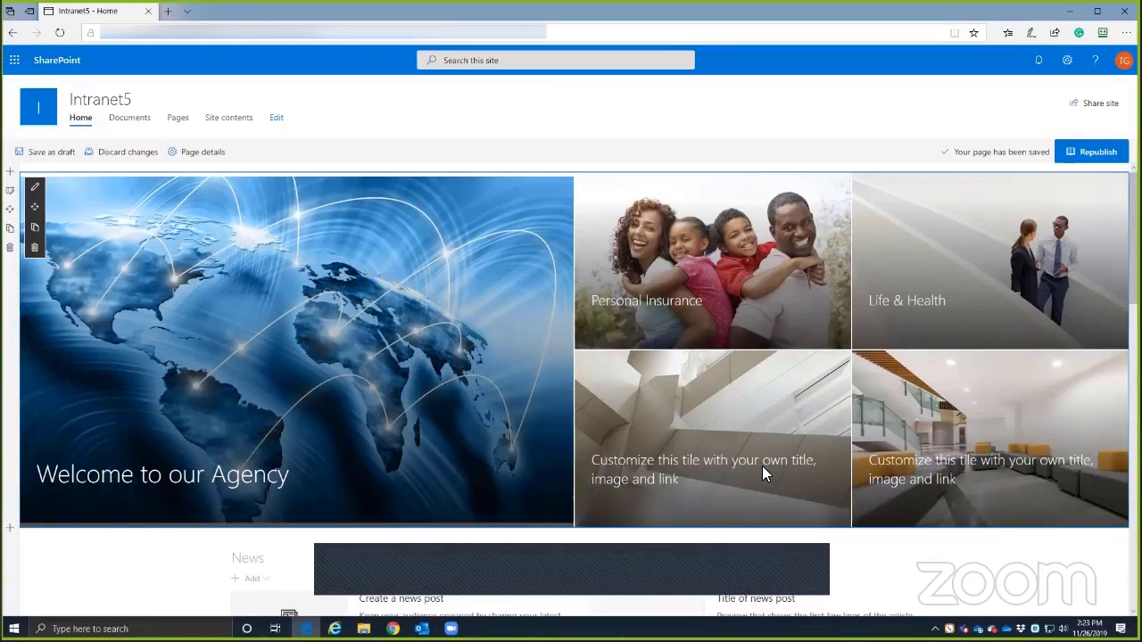
{"action": "key", "text": "alt+Tab"}
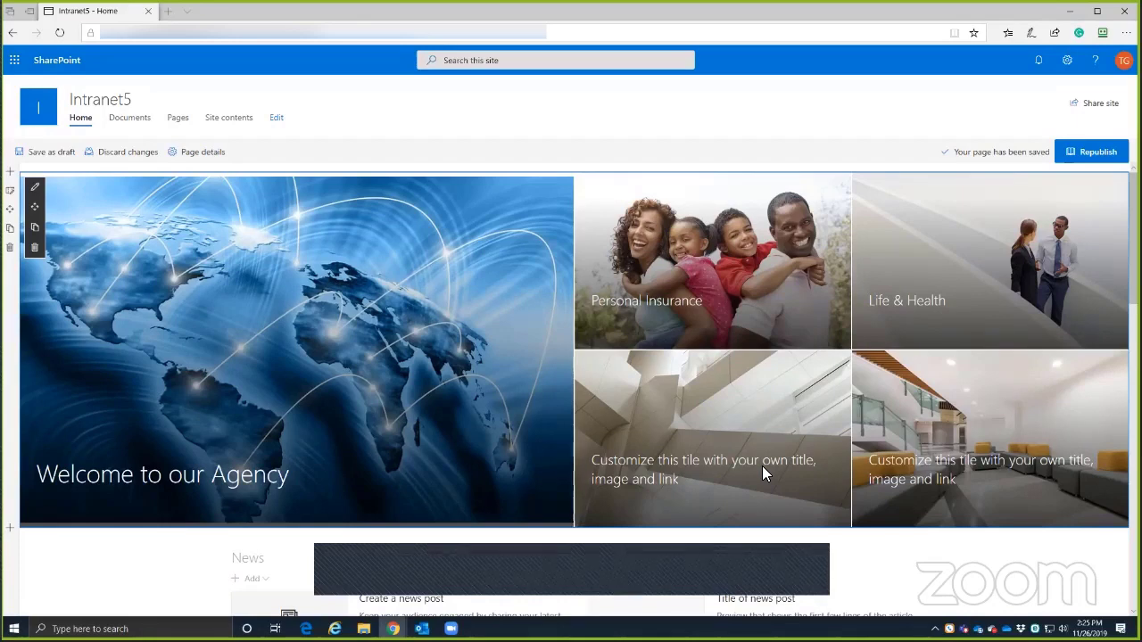
{"action": "left_click_drag", "start_coordinate": [496, 7], "coordinate": [506, 7]}
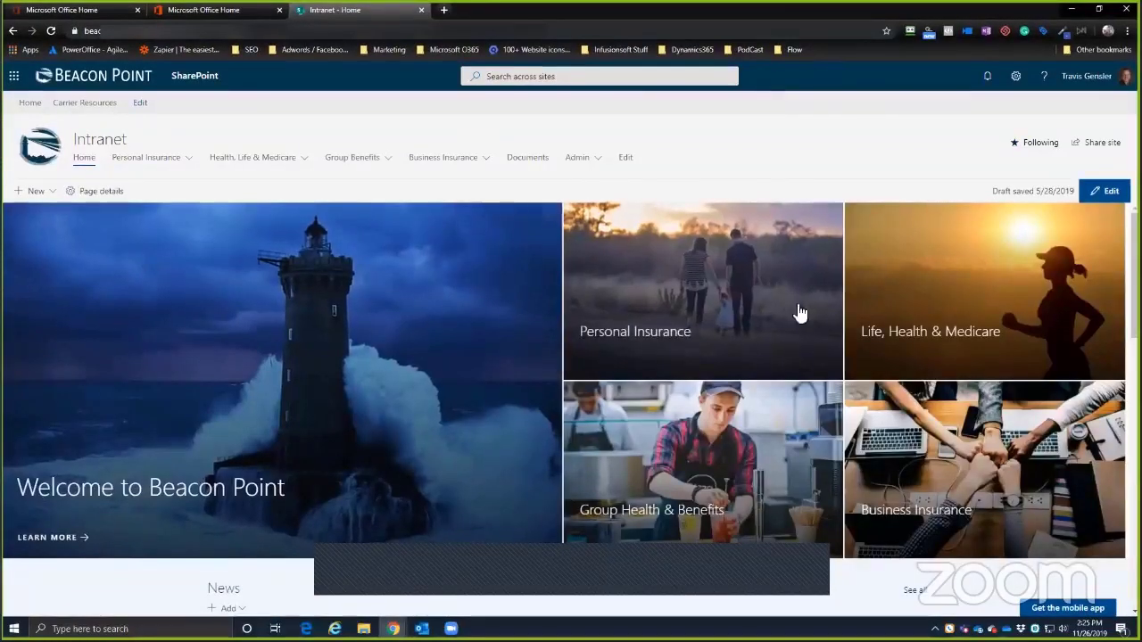
{"action": "left_click", "coordinate": [943, 311]}
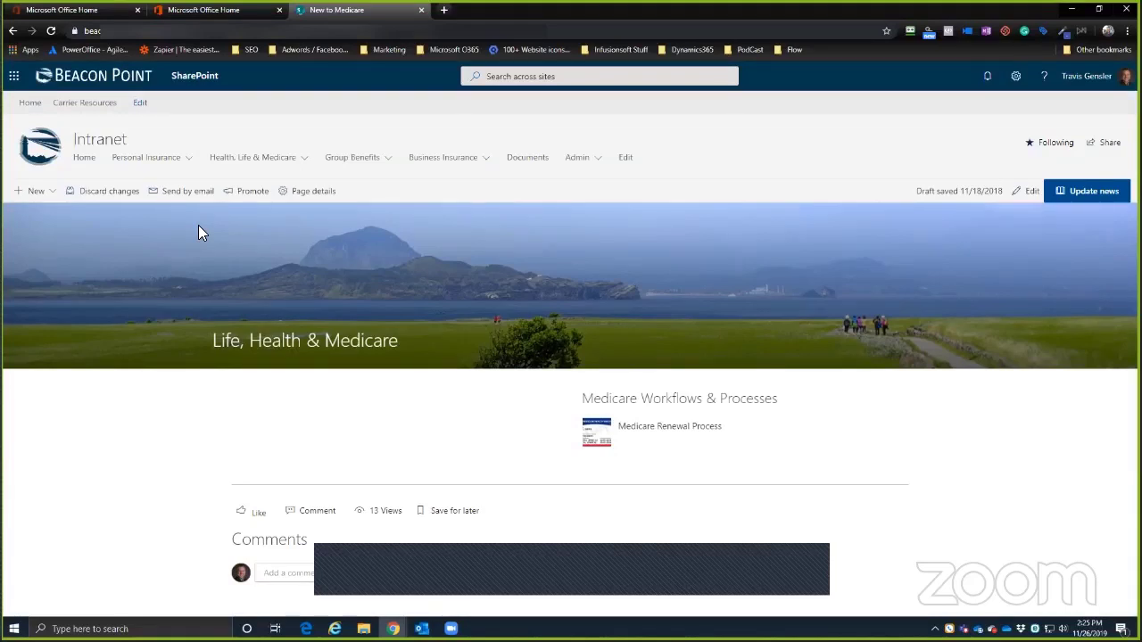
{"action": "left_click", "coordinate": [264, 161]}
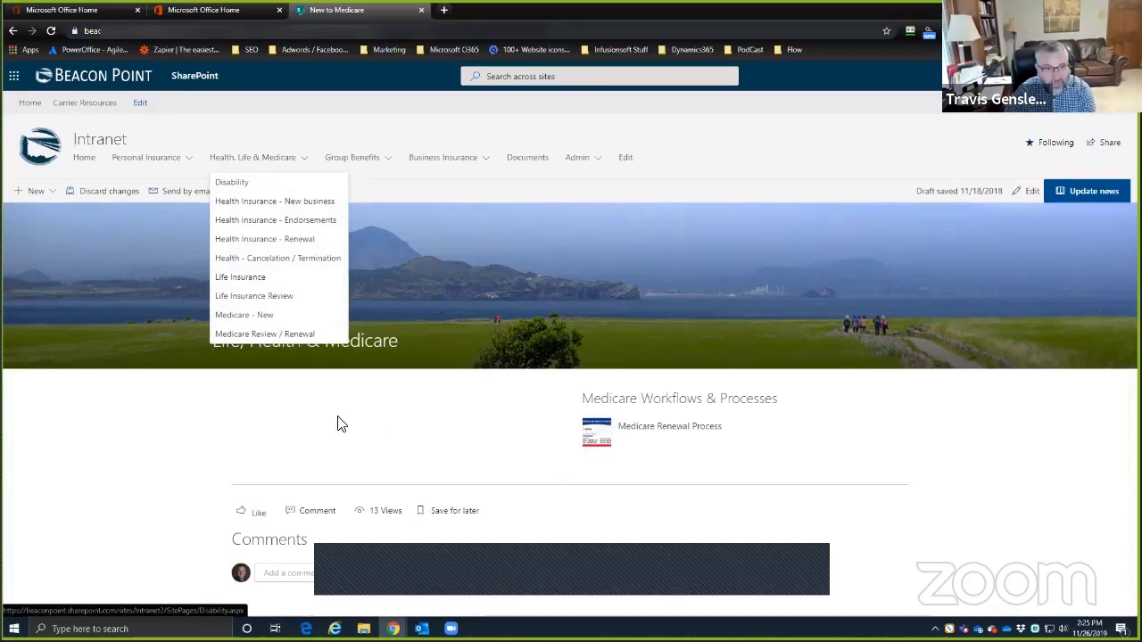
{"action": "left_click", "coordinate": [225, 419]}
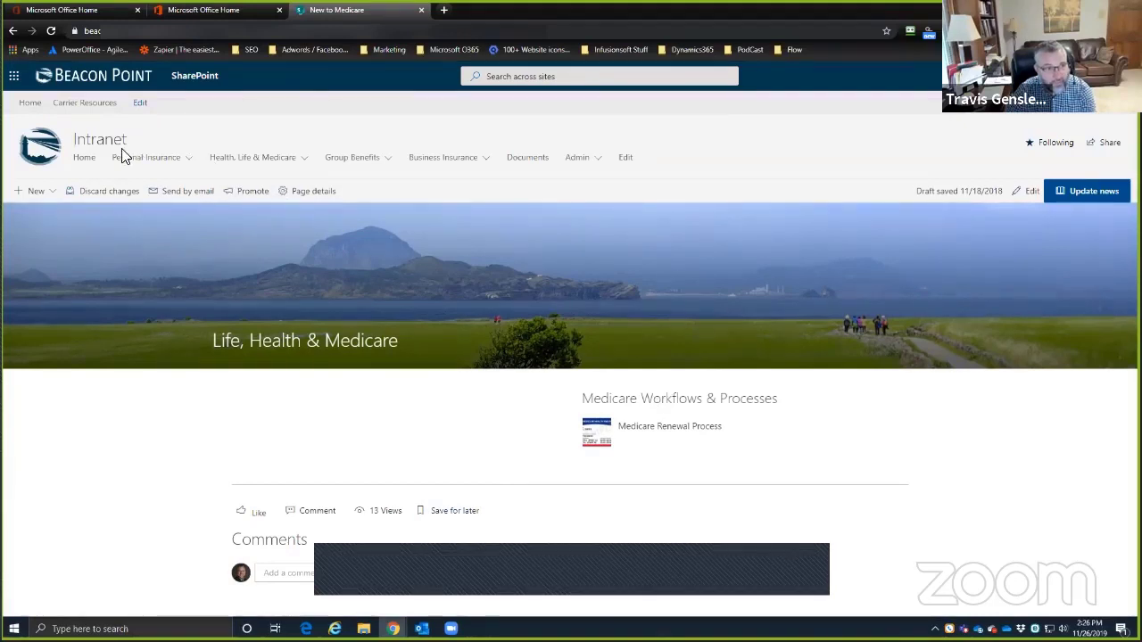
{"action": "mouse_move", "coordinate": [286, 163]}
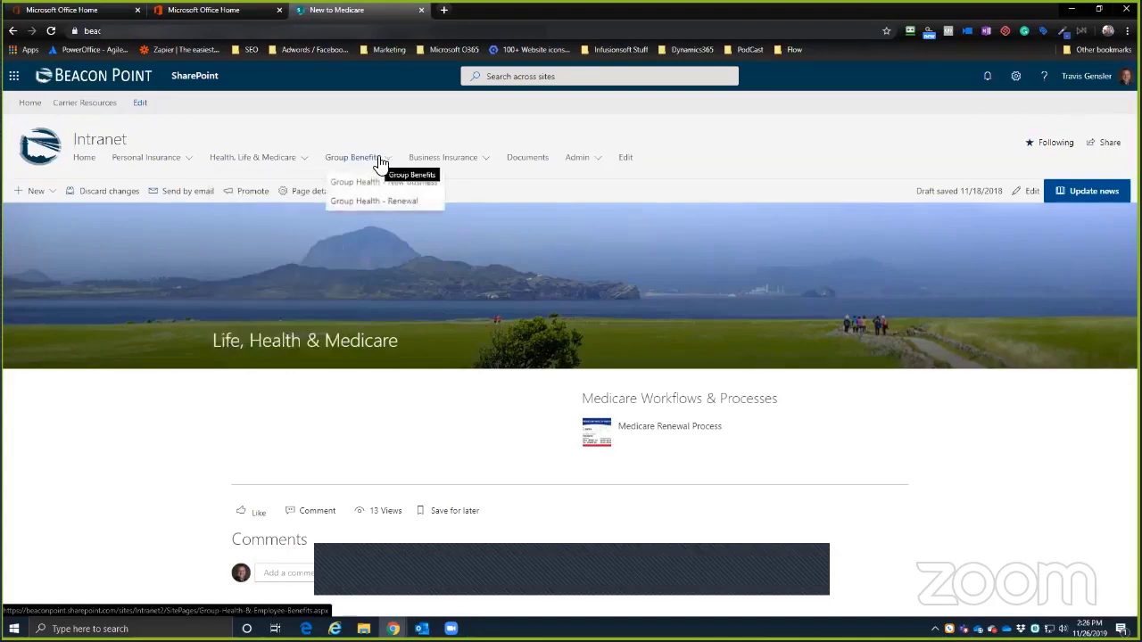
{"action": "left_click", "coordinate": [359, 184]}
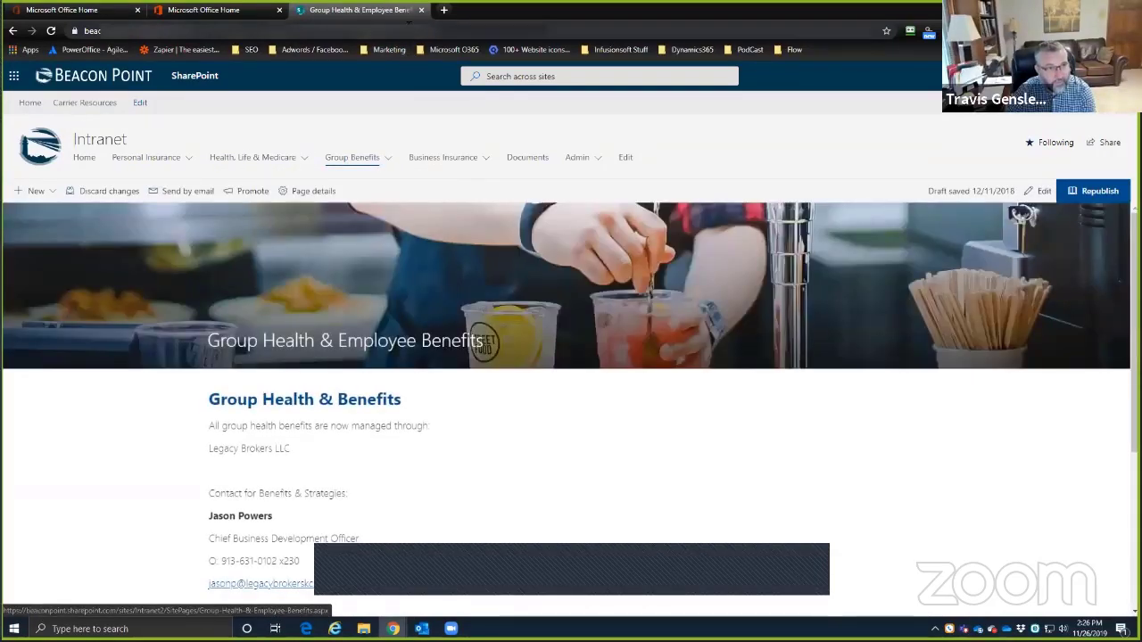
{"action": "left_click", "coordinate": [224, 10]}
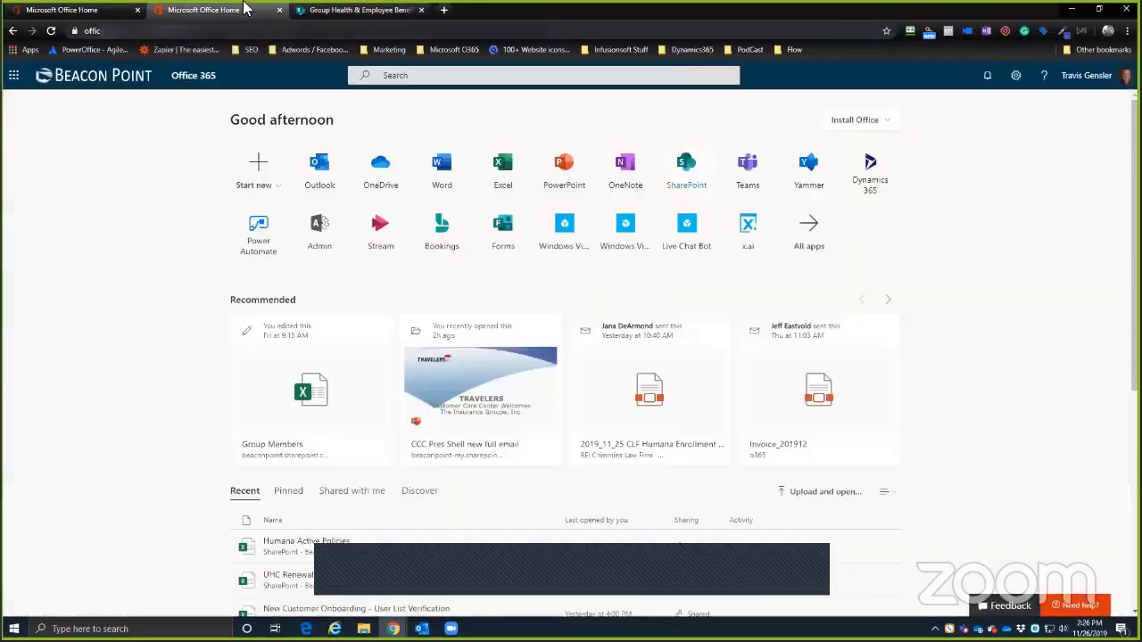
{"action": "left_click", "coordinate": [349, 10]}
{"action": "left_click", "coordinate": [244, 158]}
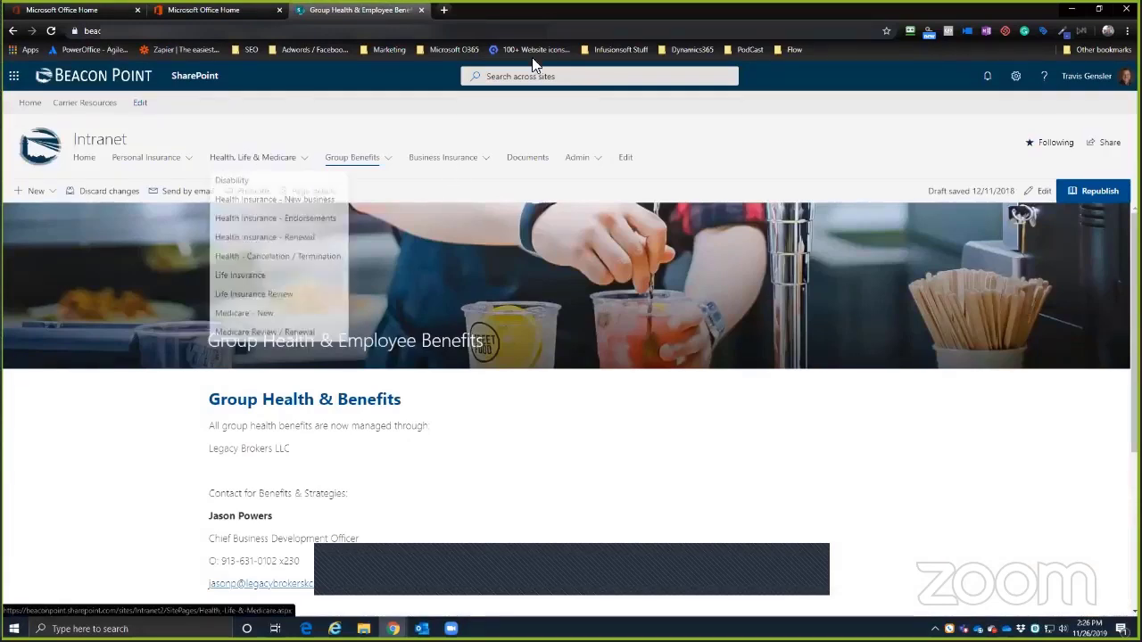
{"action": "key", "text": "alt+Tab"}
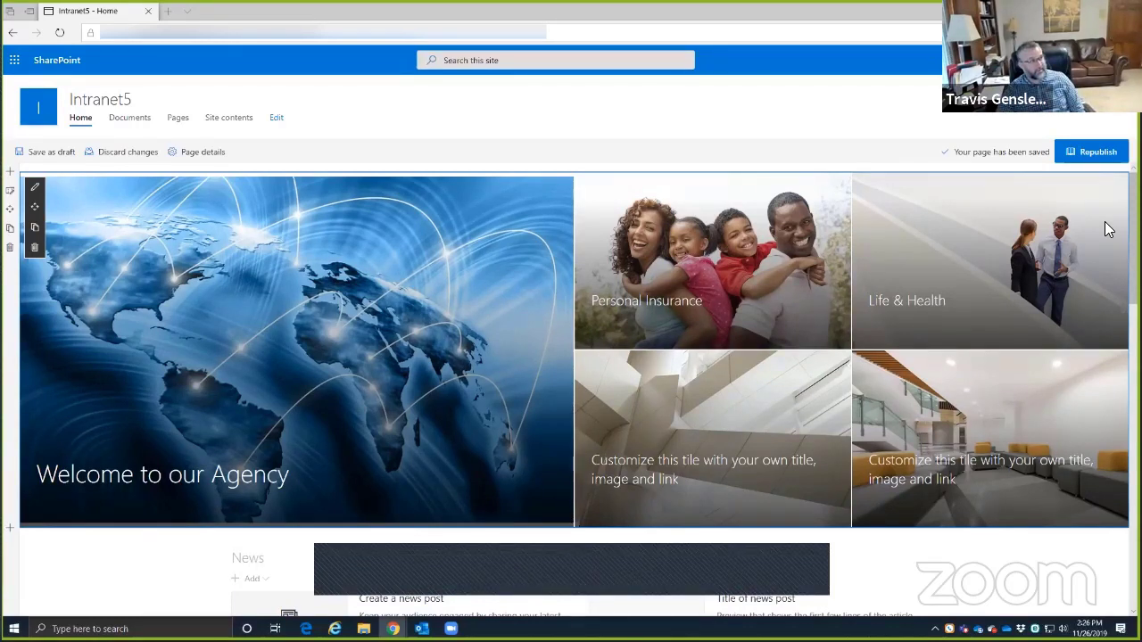
- Switch to the Chrome window showing the Beacon Point Intranet home page
{"action": "key", "text": "alt+Tab"}
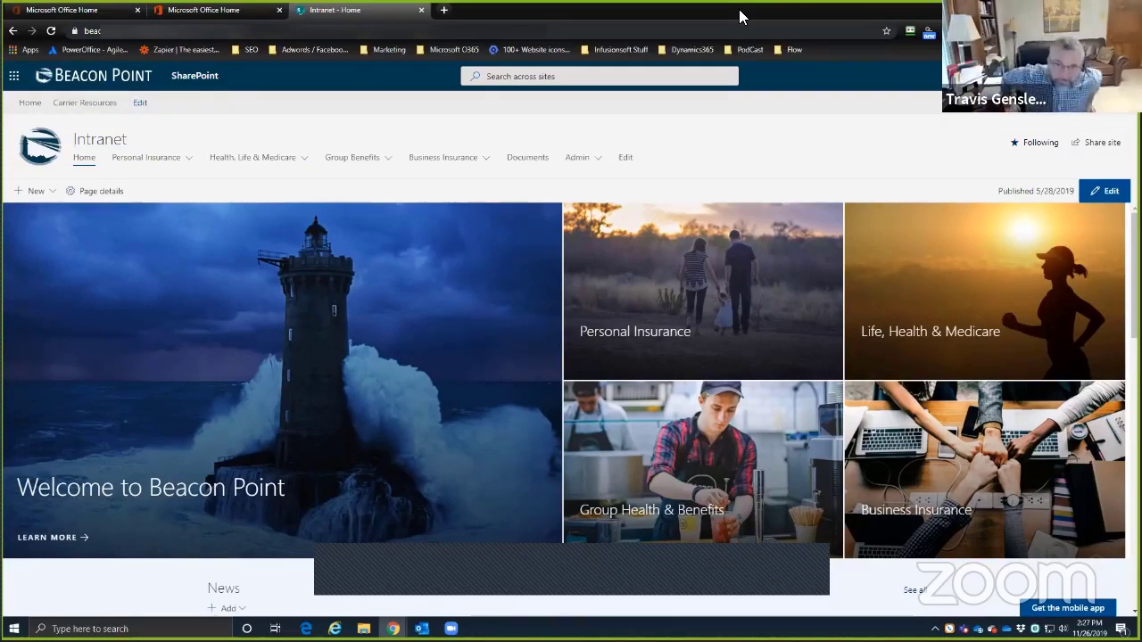
- Switch back to the Edge window with the Intranet5 home page draft
{"action": "key", "text": "alt+Tab"}
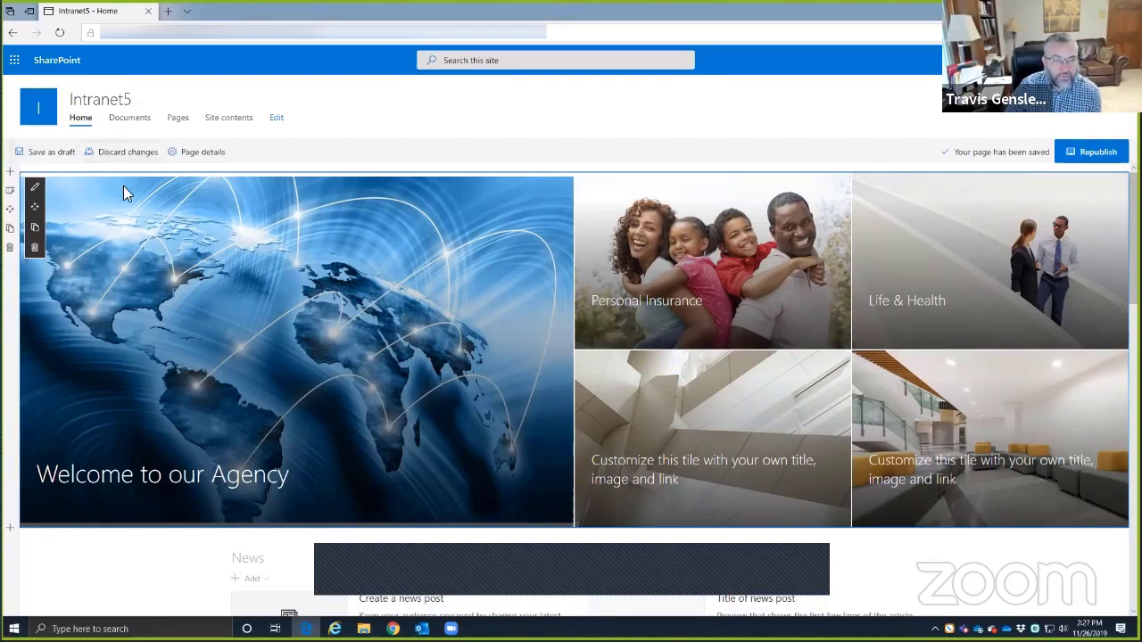
- Republish the Intranet5 home page, dismiss the survey popup, and scroll through the published page
{"action": "left_click", "coordinate": [1094, 152]}
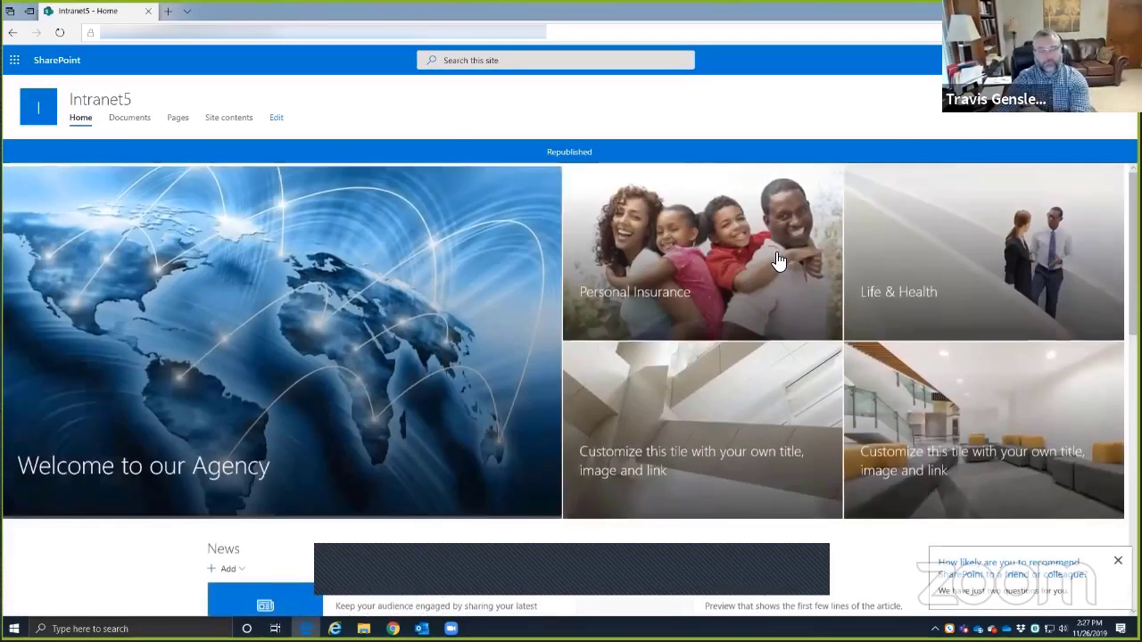
{"action": "left_click", "coordinate": [1118, 564]}
{"action": "scroll", "coordinate": [1082, 579], "scroll_direction": "down", "scroll_amount": 1}
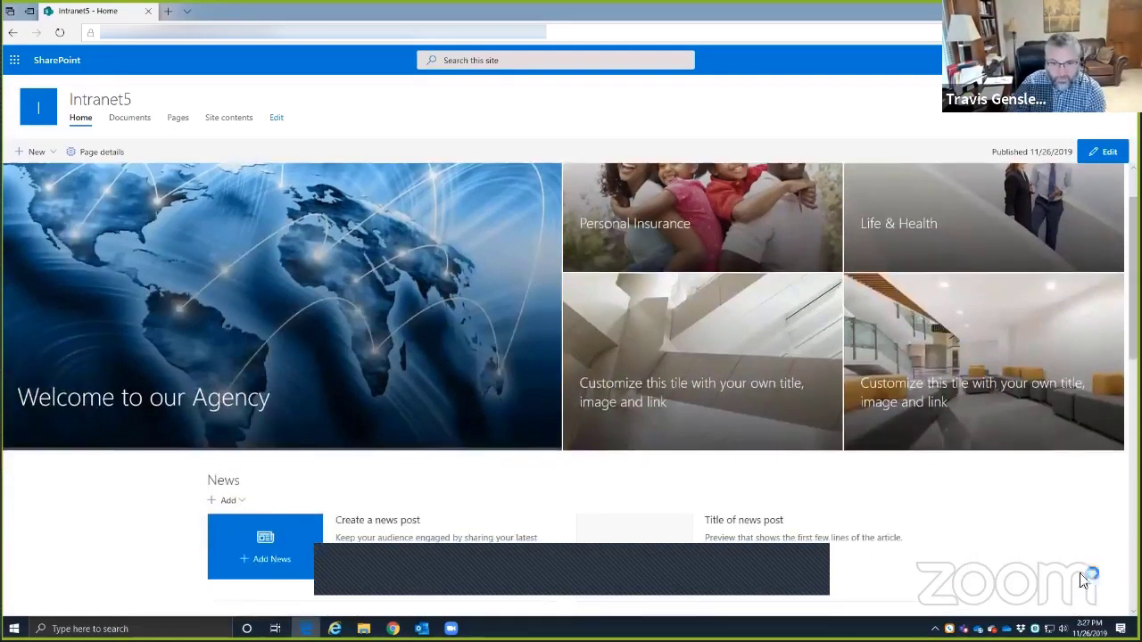
{"action": "scroll", "coordinate": [1009, 562], "scroll_direction": "down", "scroll_amount": 3}
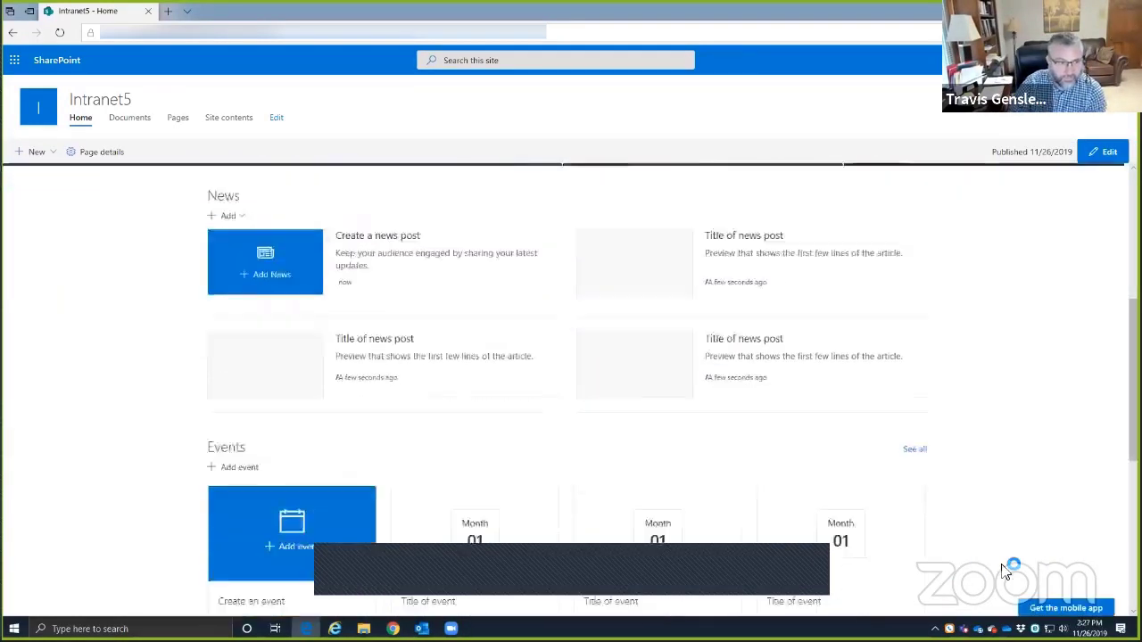
{"action": "scroll", "coordinate": [1007, 562], "scroll_direction": "down", "scroll_amount": 3}
{"action": "scroll", "coordinate": [1006, 546], "scroll_direction": "up", "scroll_amount": 8}
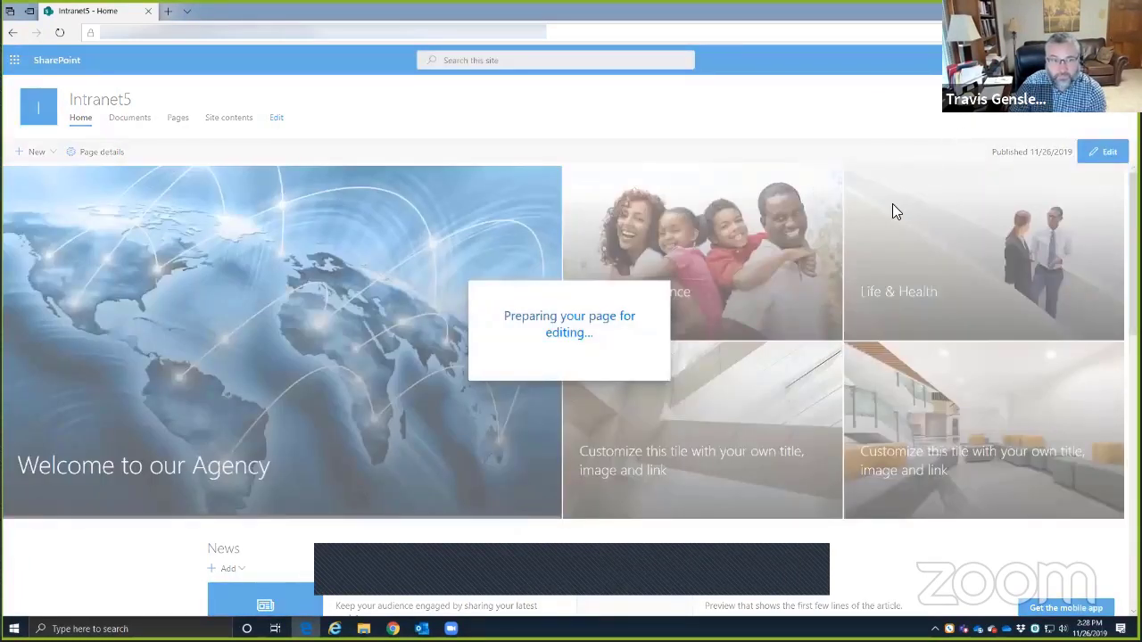
{"action": "scroll", "coordinate": [687, 303], "scroll_direction": "down", "scroll_amount": 5}
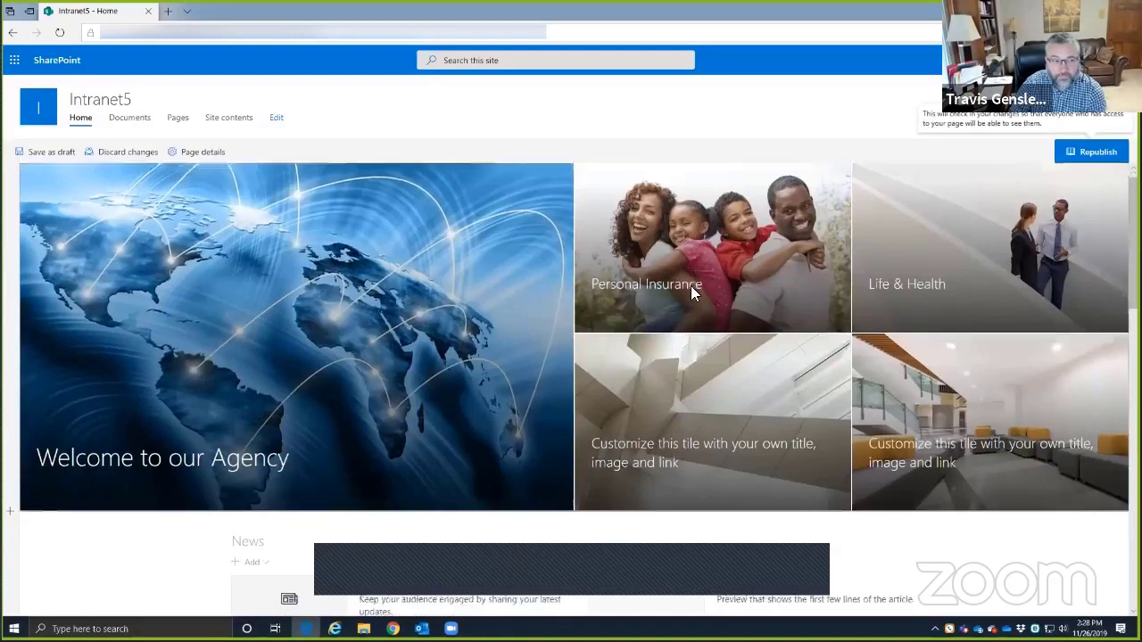
{"action": "scroll", "coordinate": [715, 298], "scroll_direction": "up", "scroll_amount": 1}
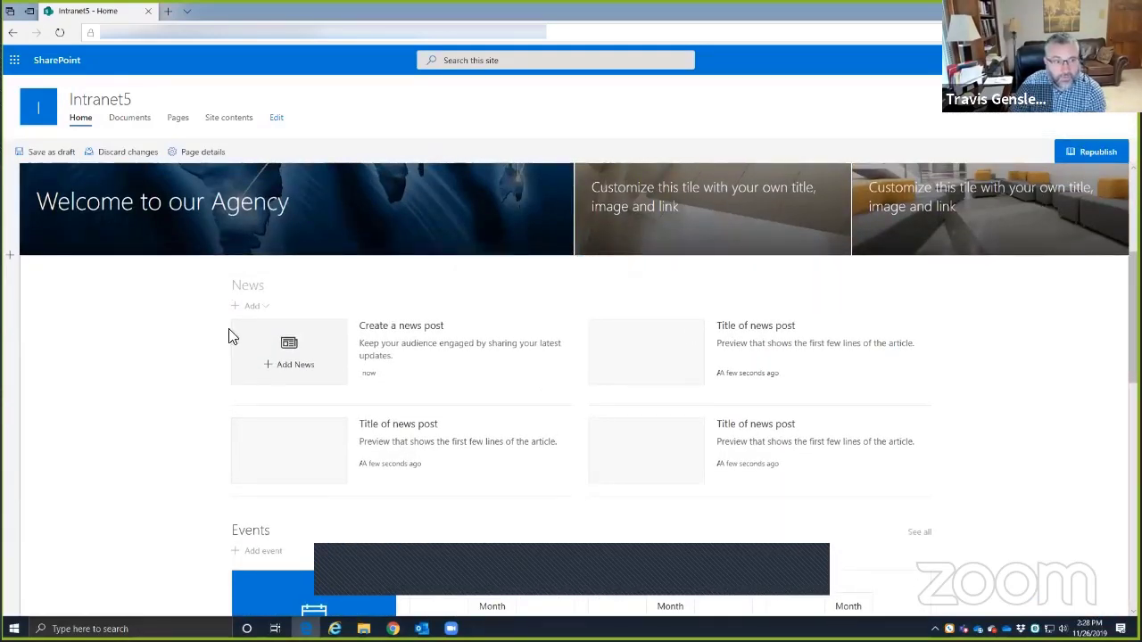
{"action": "mouse_move", "coordinate": [597, 266]}
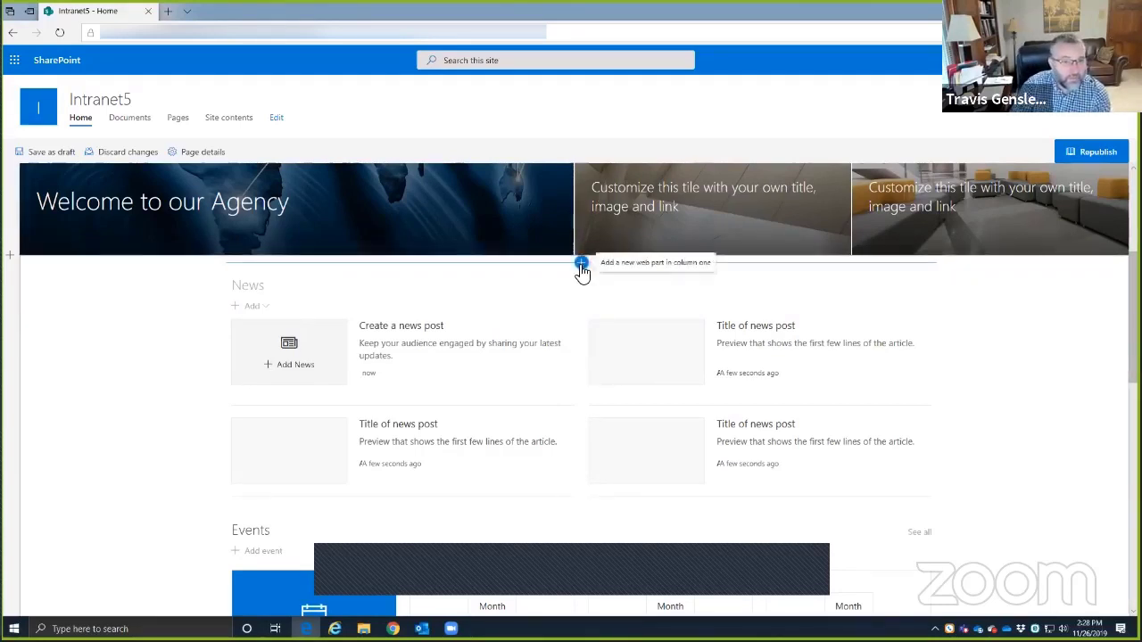
{"action": "left_click", "coordinate": [581, 263]}
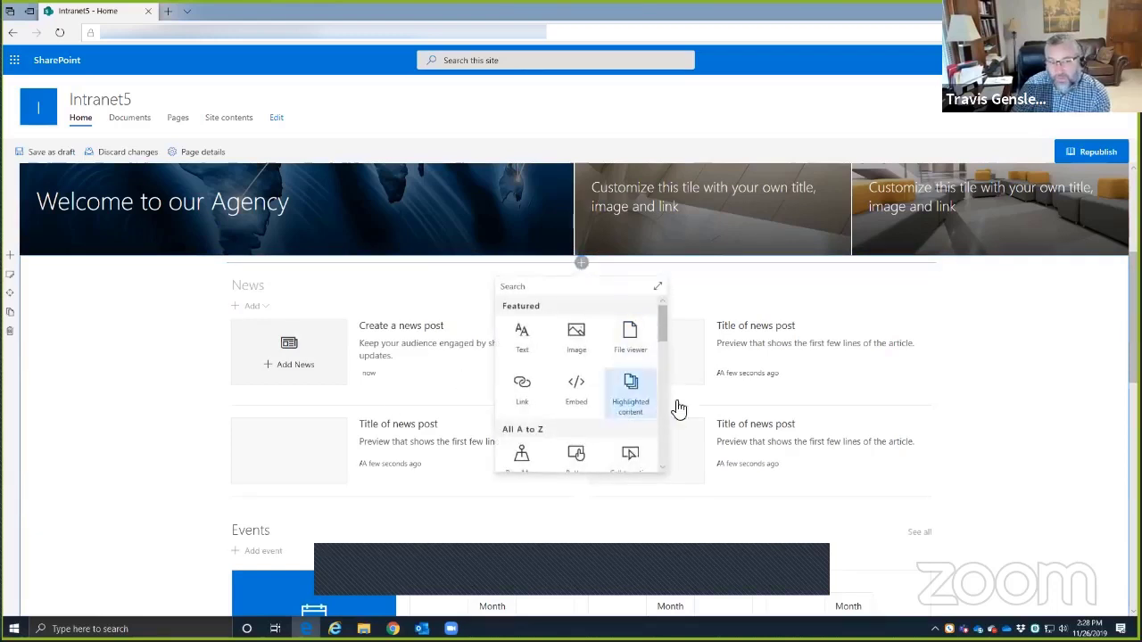
{"action": "left_click", "coordinate": [373, 382]}
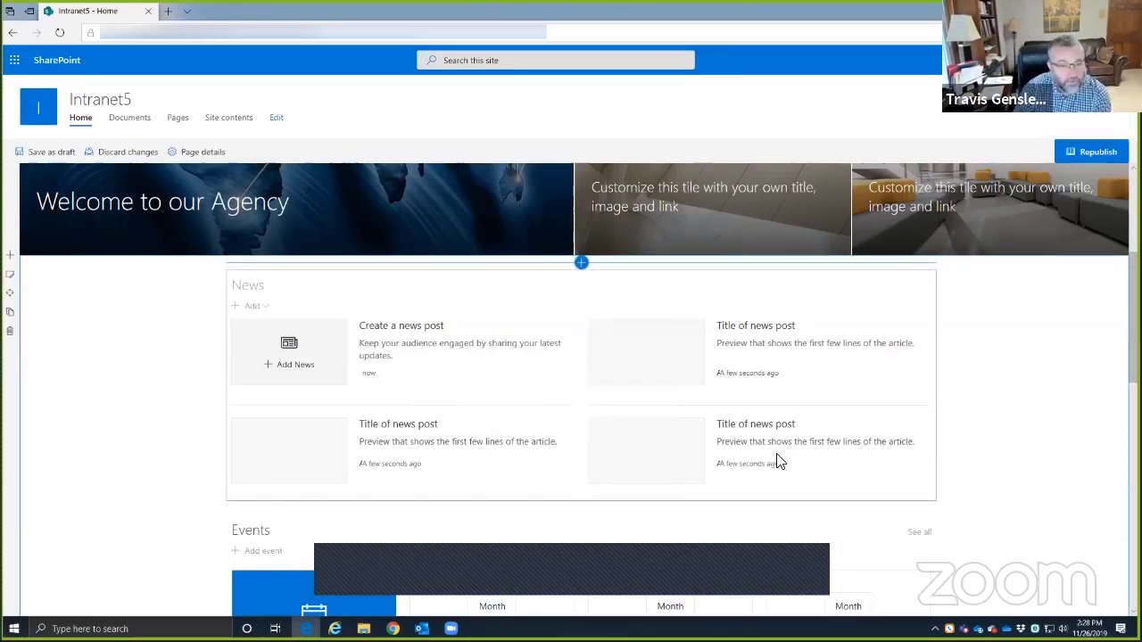
{"action": "scroll", "coordinate": [778, 461], "scroll_direction": "down", "scroll_amount": 3}
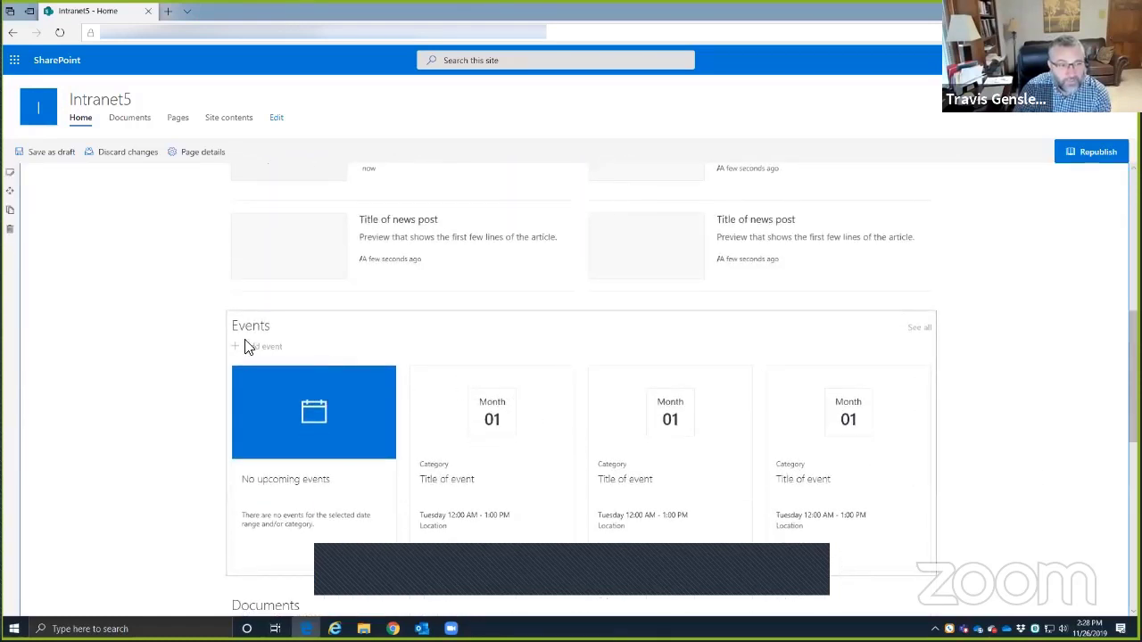
{"action": "scroll", "coordinate": [333, 357], "scroll_direction": "down", "scroll_amount": 1}
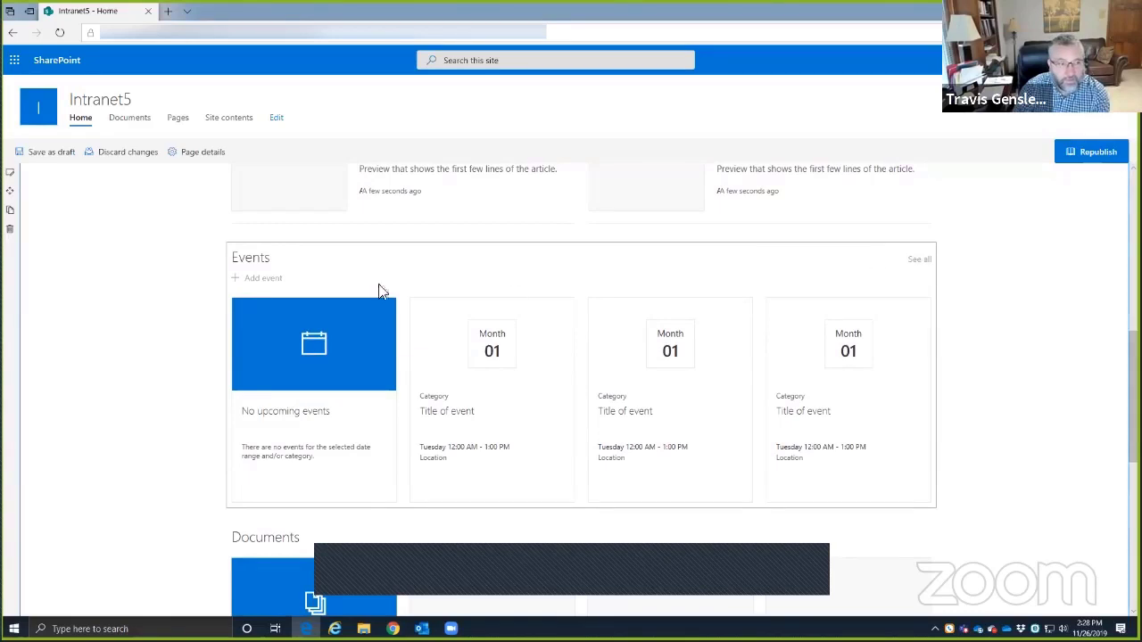
{"action": "left_click", "coordinate": [371, 257]}
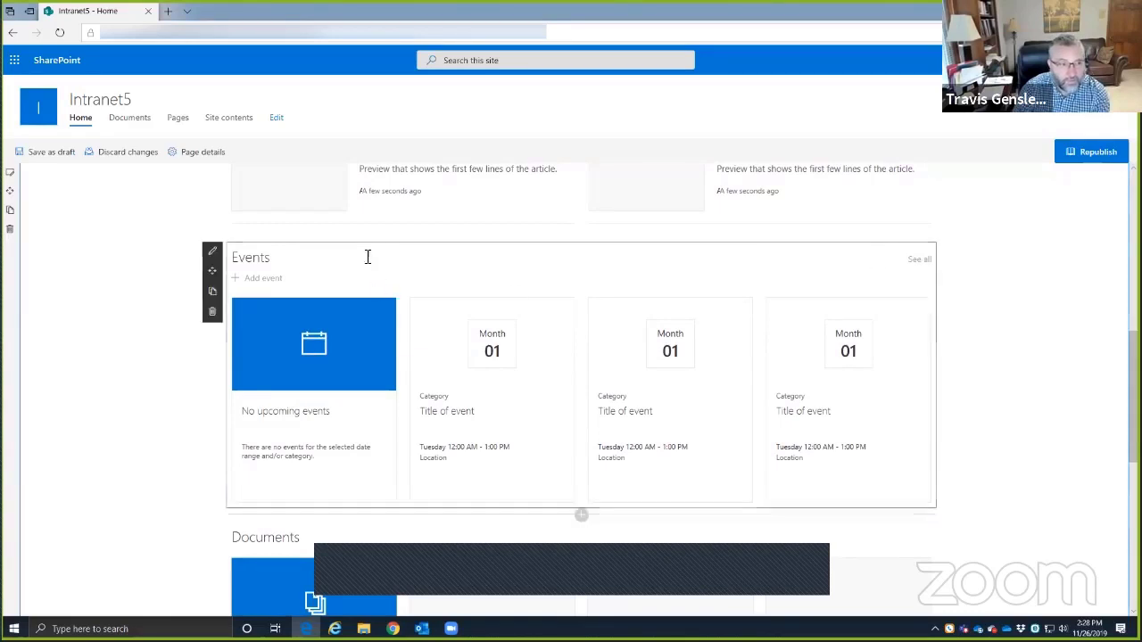
{"action": "left_click", "coordinate": [213, 314]}
{"action": "left_click", "coordinate": [576, 358]}
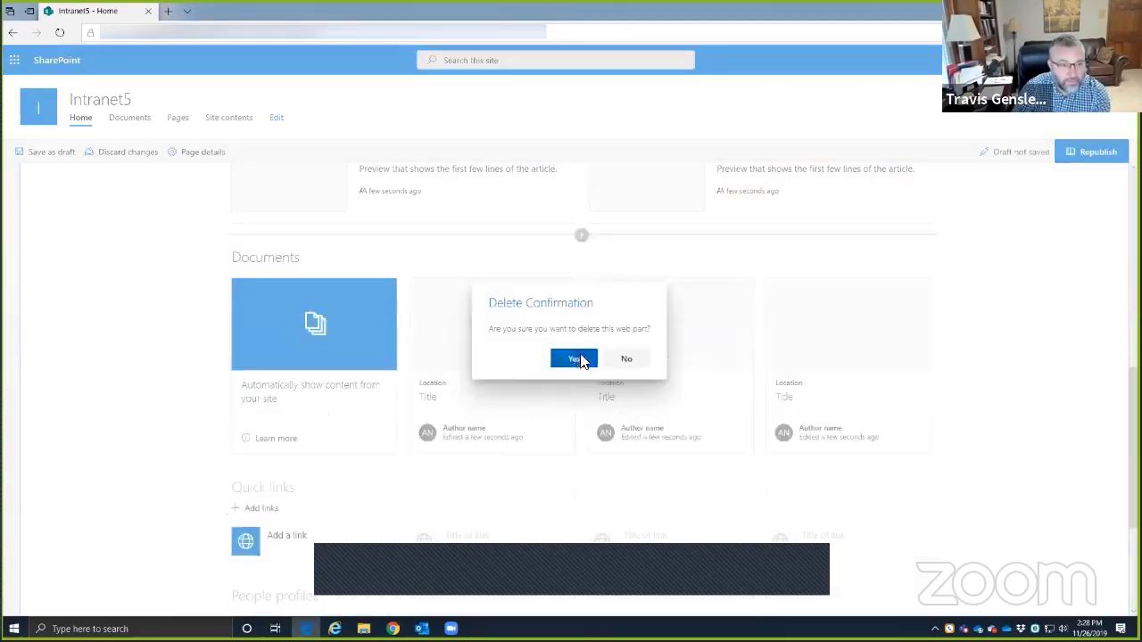
{"action": "left_click", "coordinate": [395, 259]}
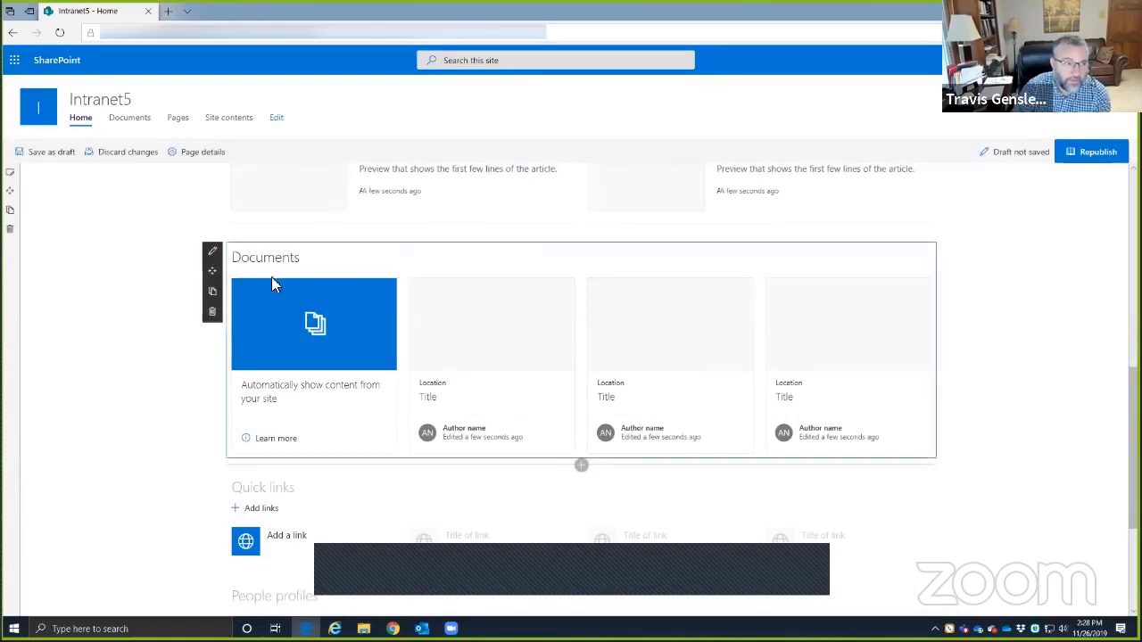
{"action": "left_click", "coordinate": [213, 312]}
{"action": "left_click", "coordinate": [574, 364]}
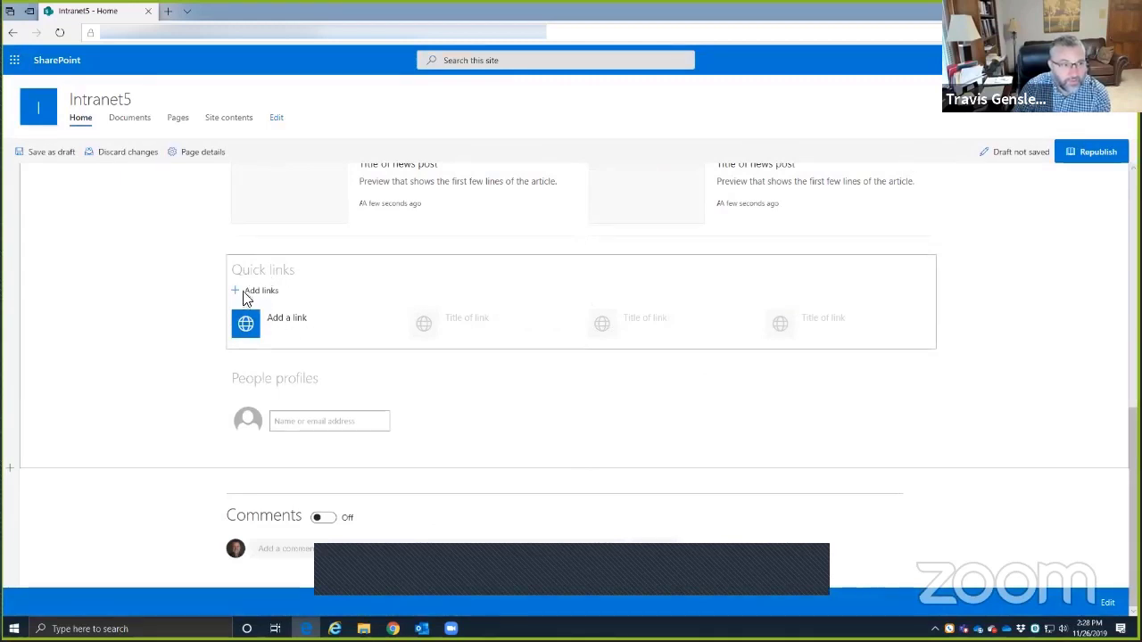
{"action": "left_click", "coordinate": [278, 328]}
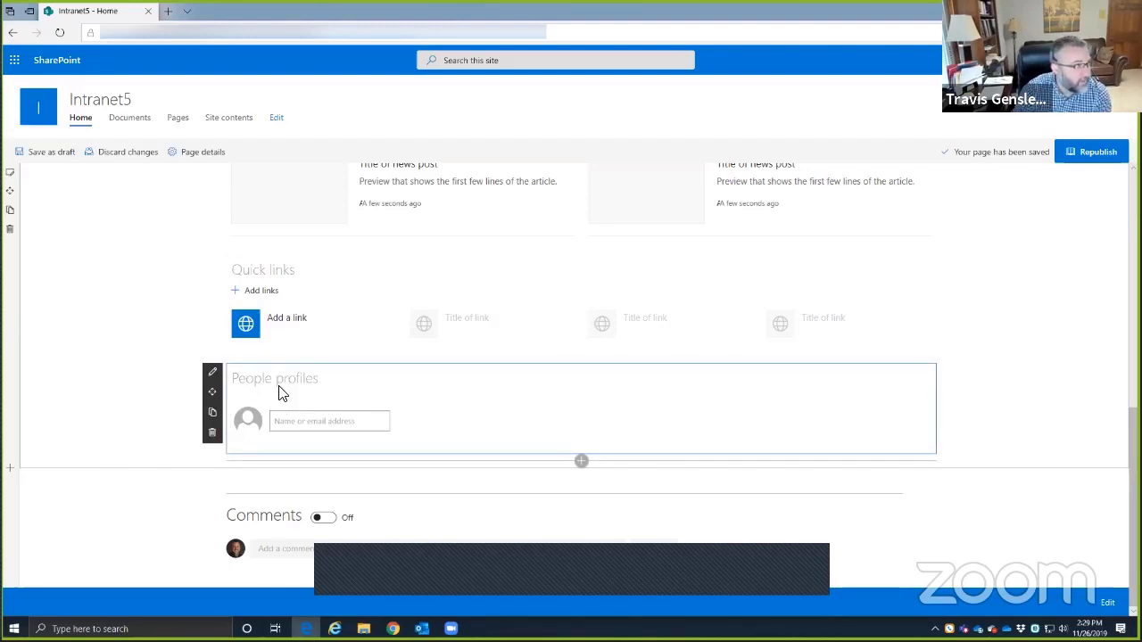
{"action": "left_click", "coordinate": [213, 432]}
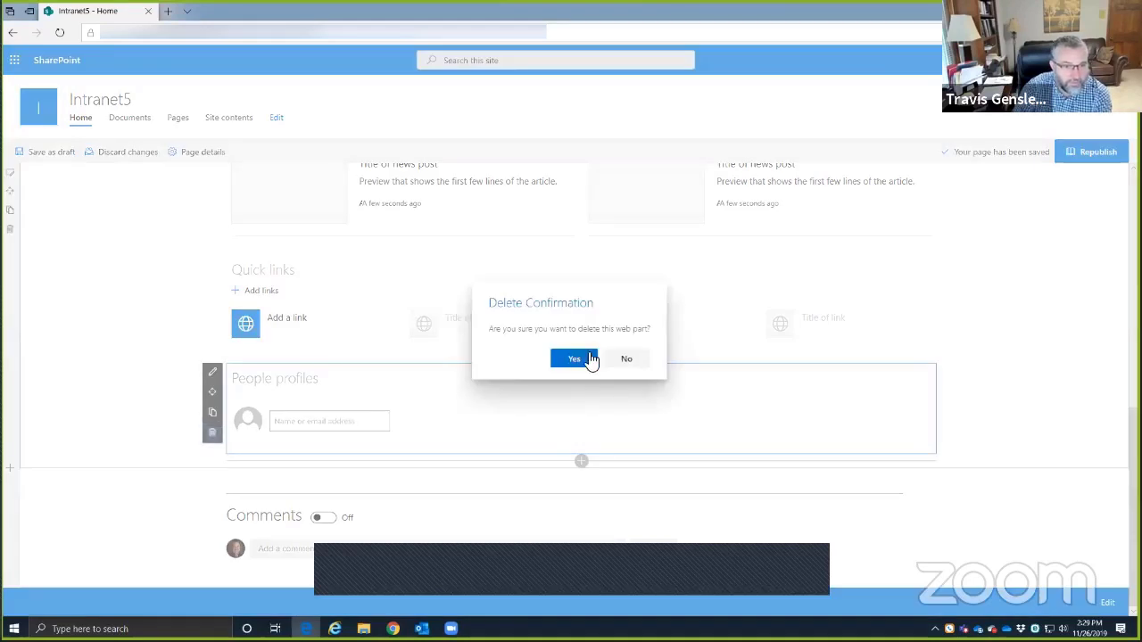
{"action": "left_click", "coordinate": [576, 359]}
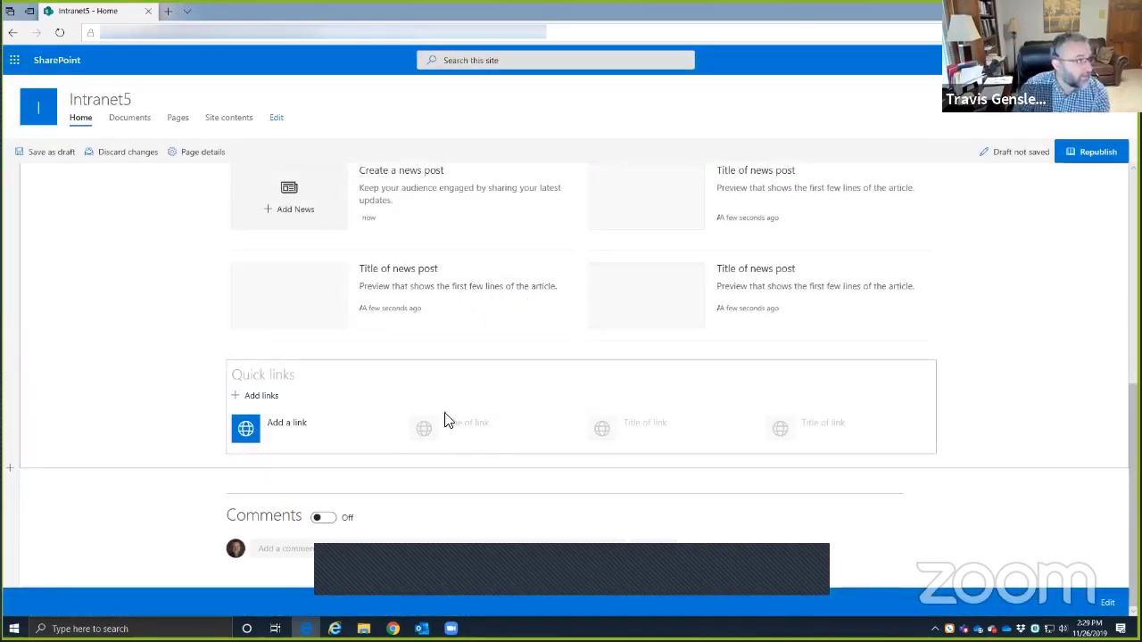
{"action": "scroll", "coordinate": [416, 397], "scroll_direction": "up", "scroll_amount": 4}
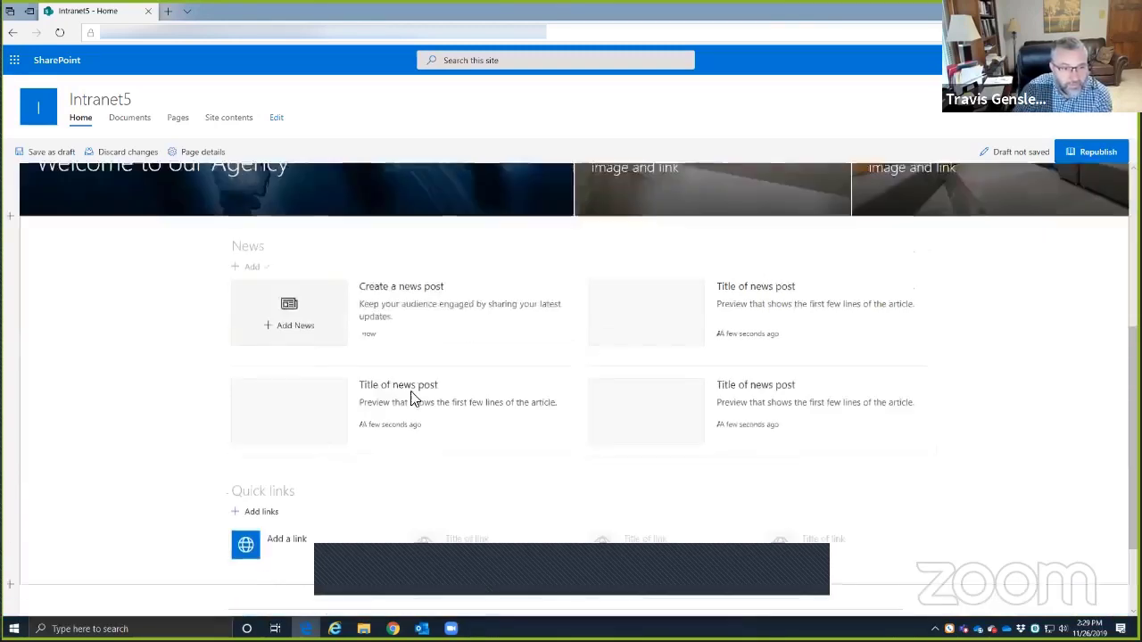
{"action": "scroll", "coordinate": [557, 418], "scroll_direction": "down", "scroll_amount": 4}
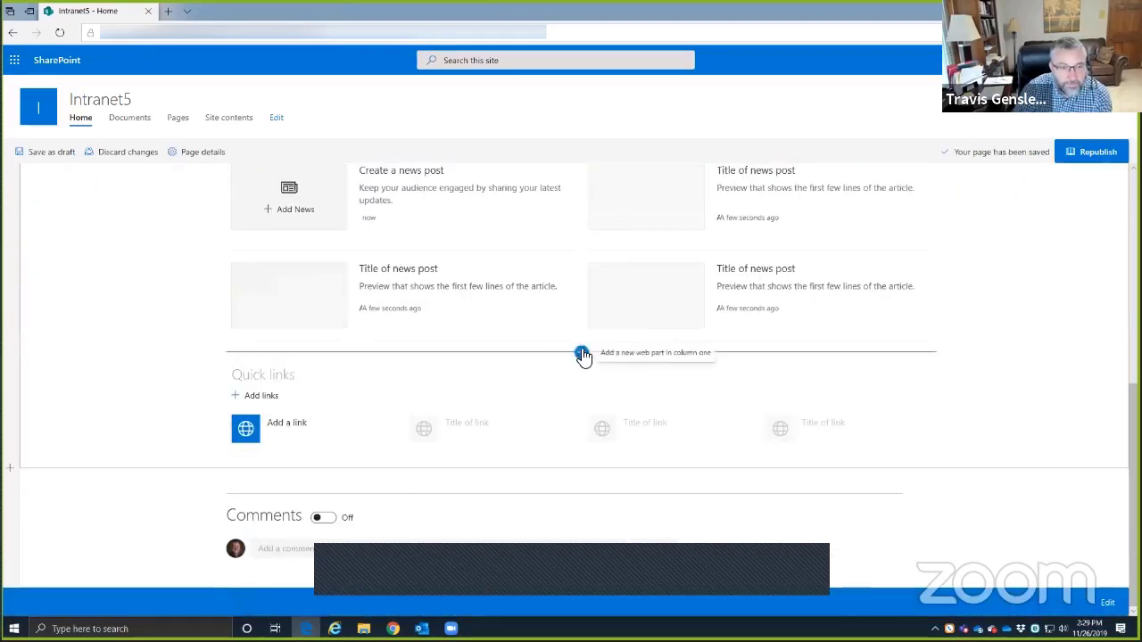
{"action": "left_click", "coordinate": [581, 353]}
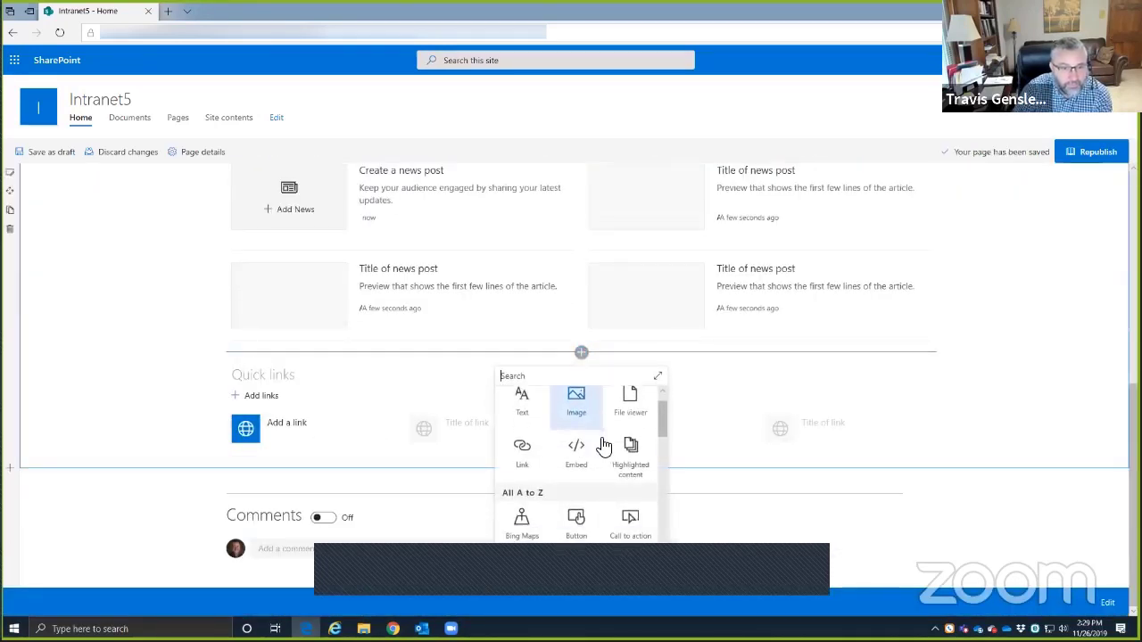
{"action": "scroll", "coordinate": [616, 437], "scroll_direction": "down", "scroll_amount": 1}
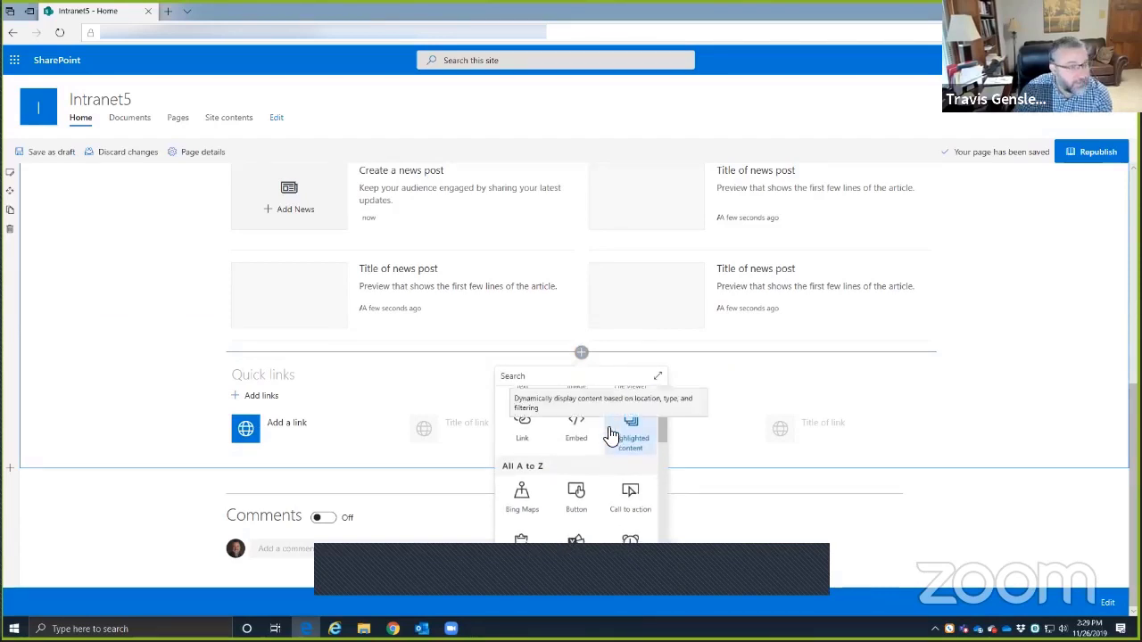
{"action": "scroll", "coordinate": [609, 437], "scroll_direction": "down", "scroll_amount": 1}
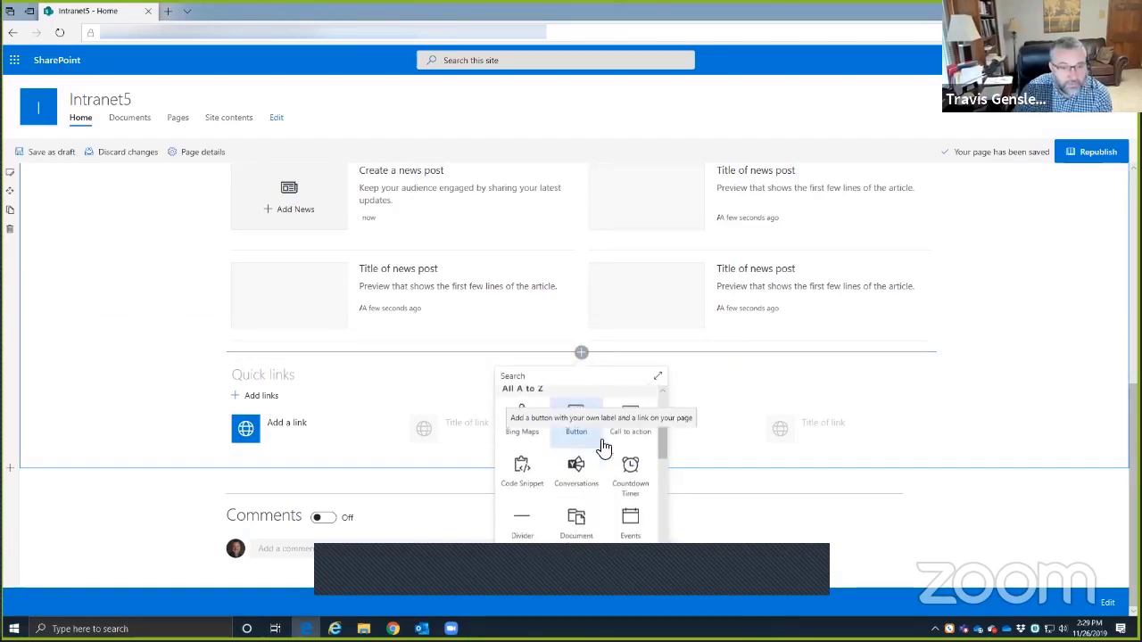
{"action": "scroll", "coordinate": [593, 464], "scroll_direction": "down", "scroll_amount": 3}
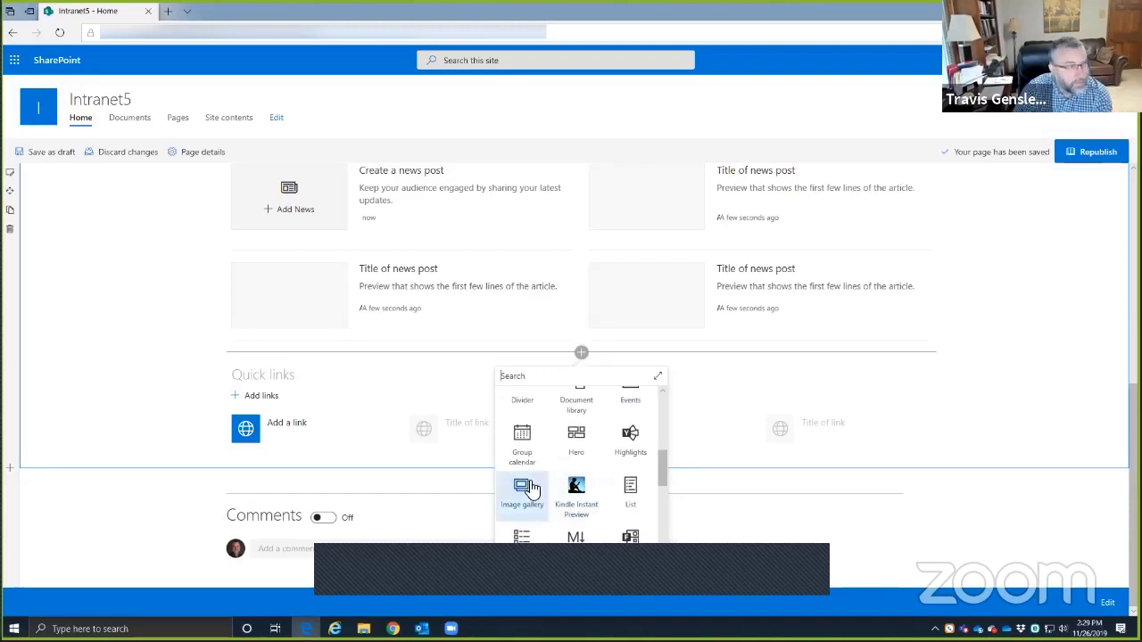
{"action": "scroll", "coordinate": [635, 476], "scroll_direction": "down", "scroll_amount": 1}
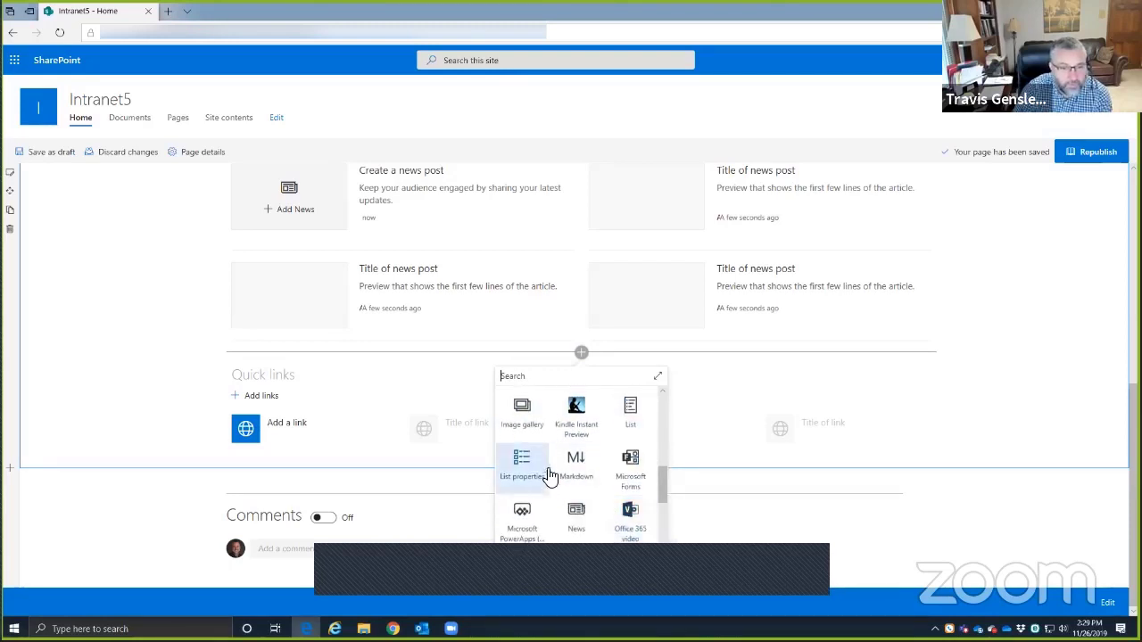
{"action": "scroll", "coordinate": [580, 477], "scroll_direction": "down", "scroll_amount": 1}
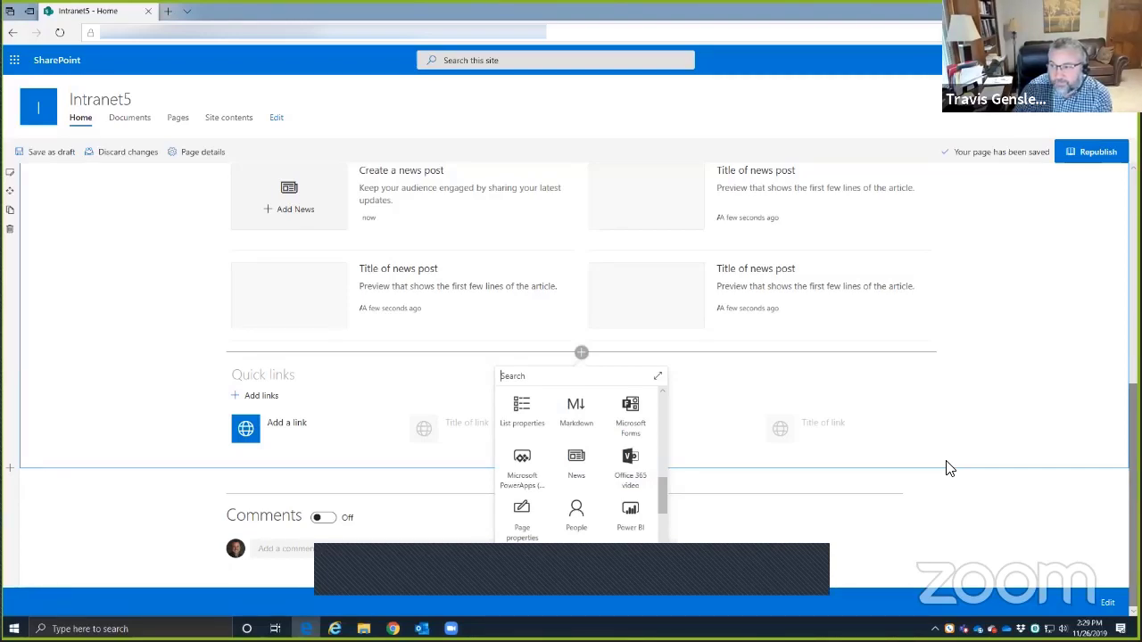
{"action": "scroll", "coordinate": [535, 451], "scroll_direction": "down", "scroll_amount": 1}
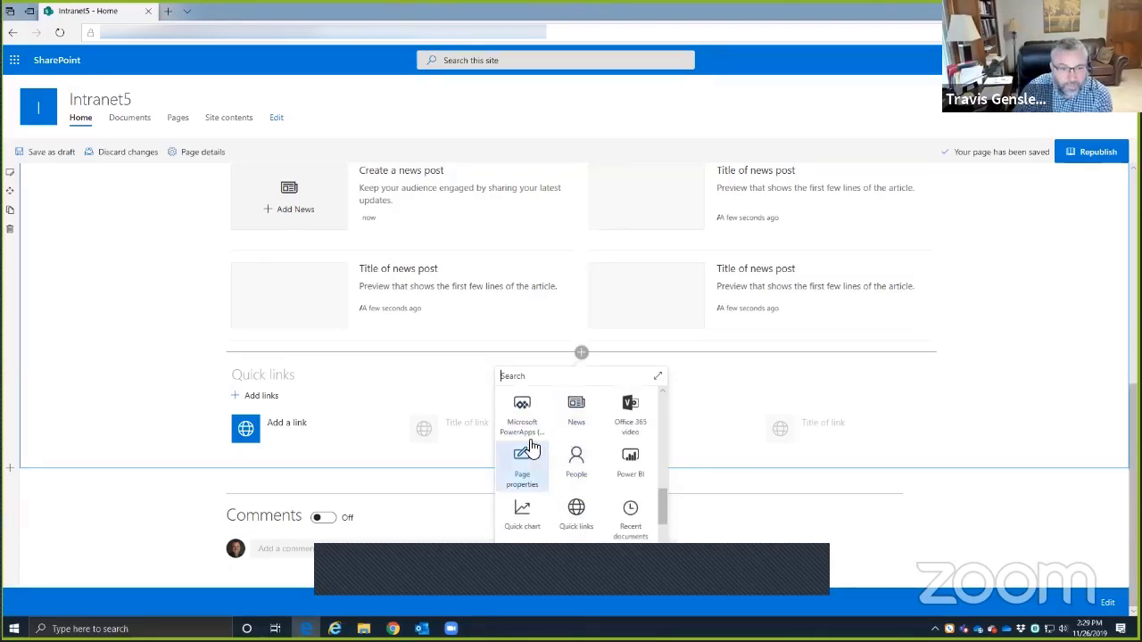
{"action": "scroll", "coordinate": [528, 421], "scroll_direction": "down", "scroll_amount": 1}
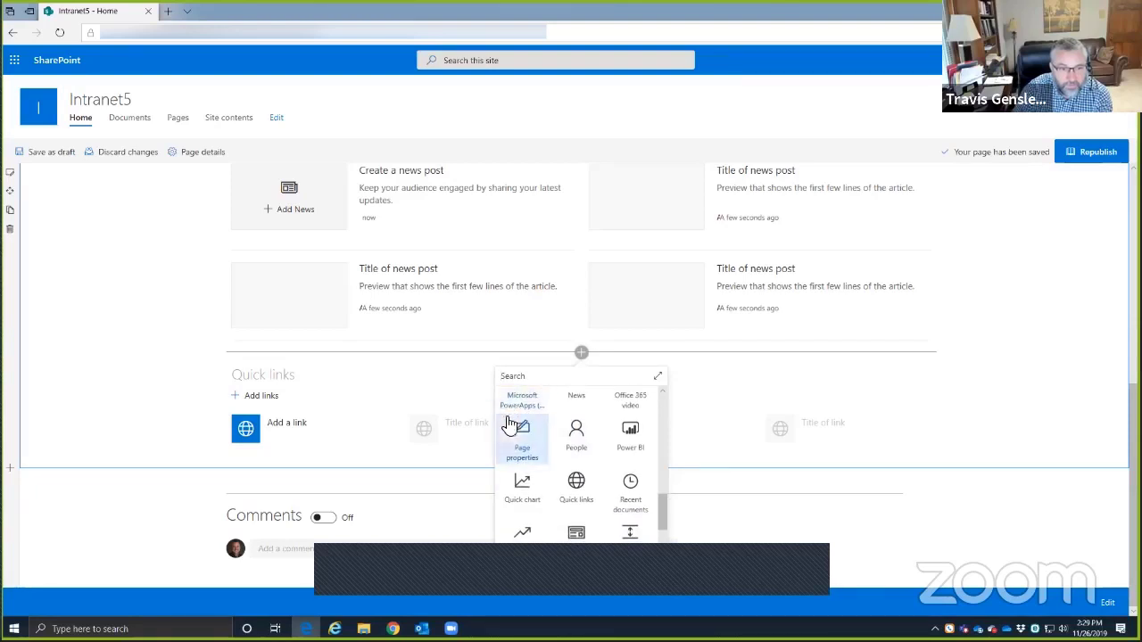
{"action": "left_click", "coordinate": [630, 435]}
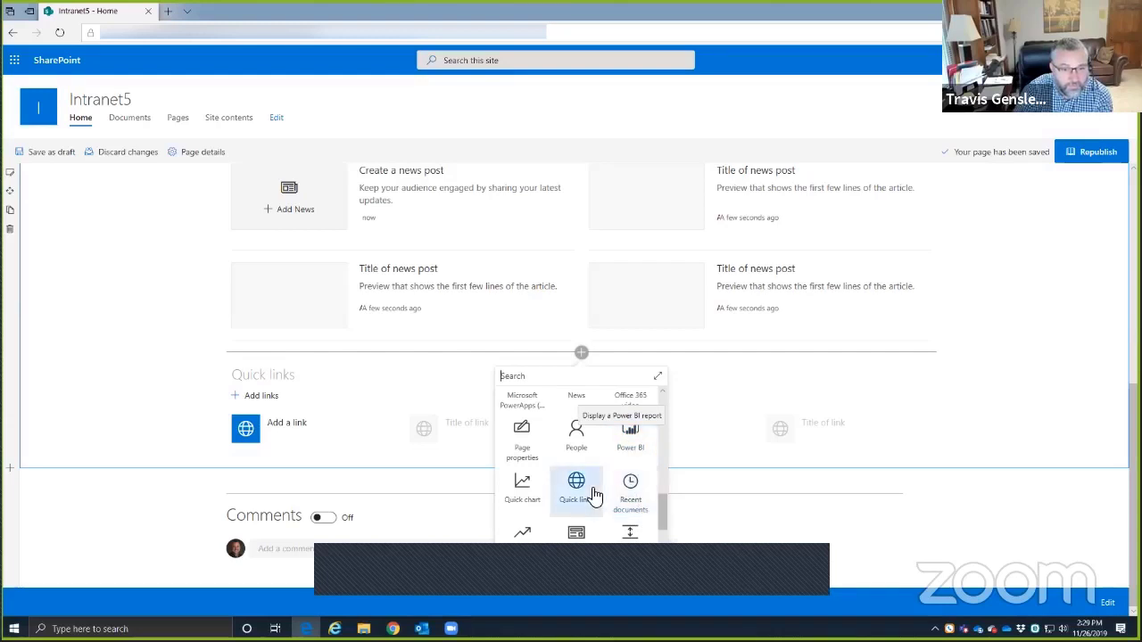
{"action": "scroll", "coordinate": [643, 502], "scroll_direction": "down", "scroll_amount": 2}
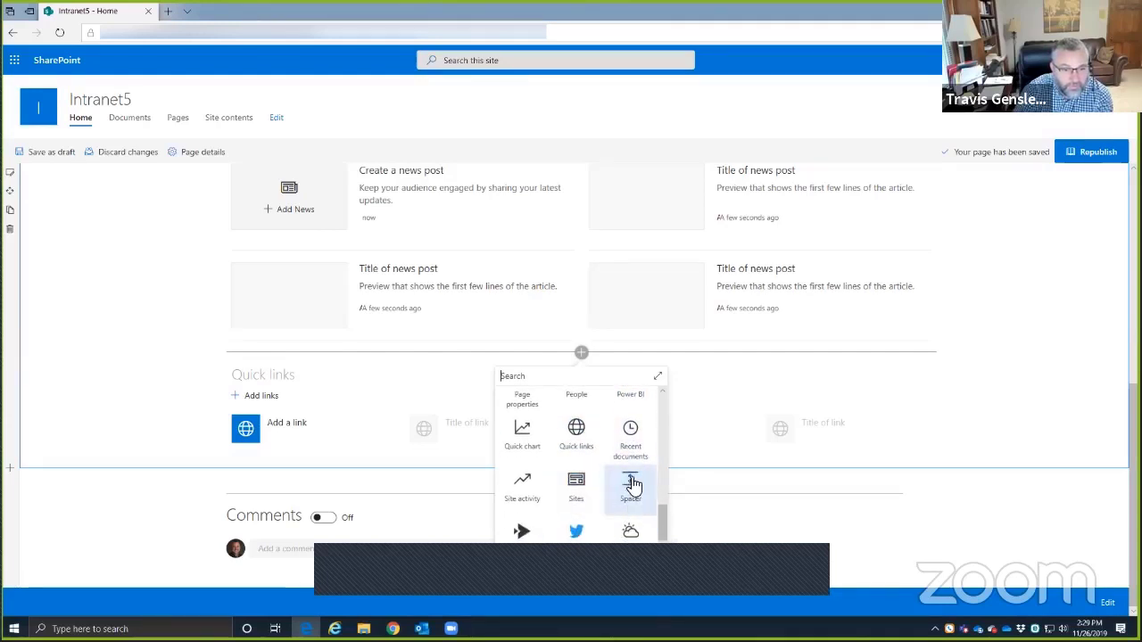
{"action": "scroll", "coordinate": [629, 489], "scroll_direction": "down", "scroll_amount": 3}
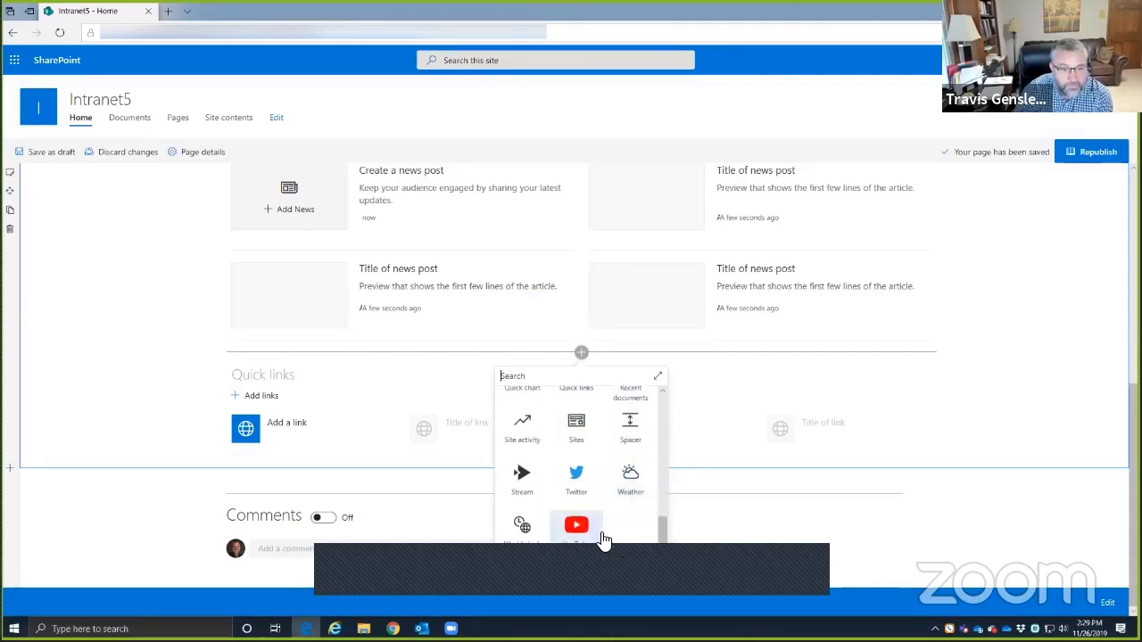
{"action": "scroll", "coordinate": [629, 495], "scroll_direction": "up", "scroll_amount": 5}
{"action": "scroll", "coordinate": [631, 478], "scroll_direction": "up", "scroll_amount": 8}
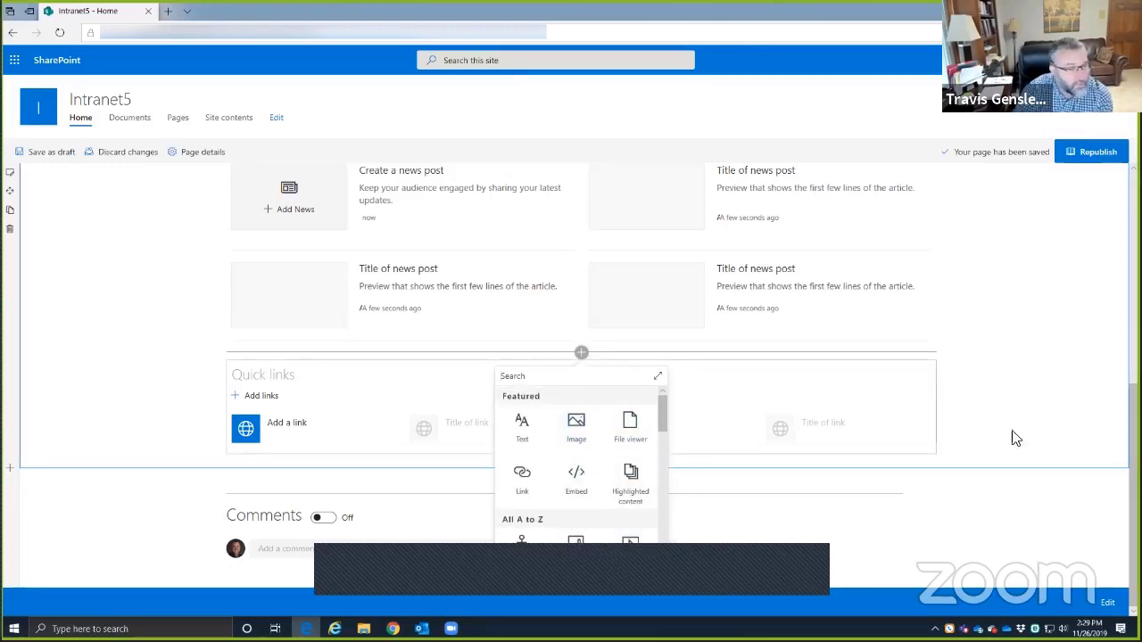
{"action": "left_click", "coordinate": [913, 456]}
{"action": "scroll", "coordinate": [912, 461], "scroll_direction": "up", "scroll_amount": 3}
{"action": "scroll", "coordinate": [326, 451], "scroll_direction": "up", "scroll_amount": 3}
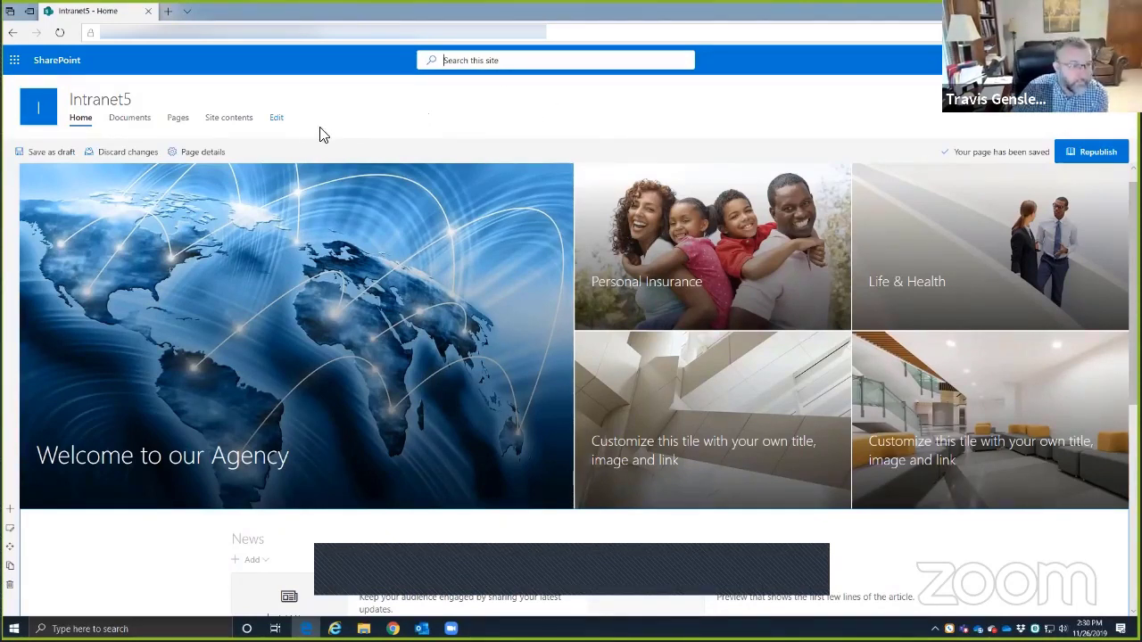
- Open Intranet5's site navigation for editing, then switch to the Beacon Point intranet window
{"action": "left_click", "coordinate": [279, 118]}
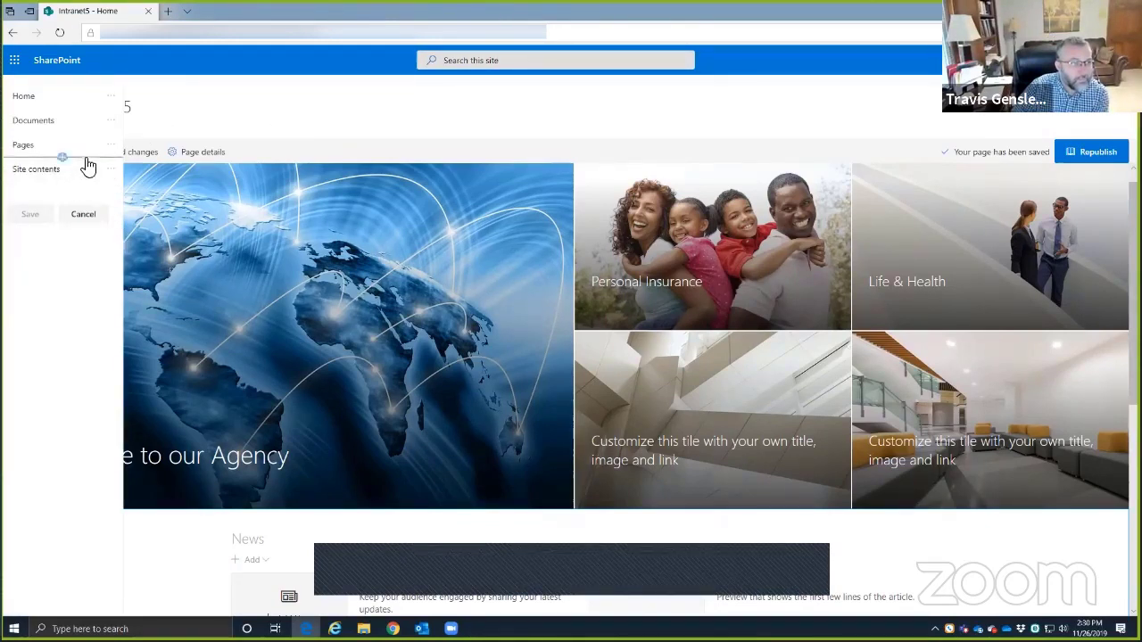
{"action": "left_click", "coordinate": [85, 214]}
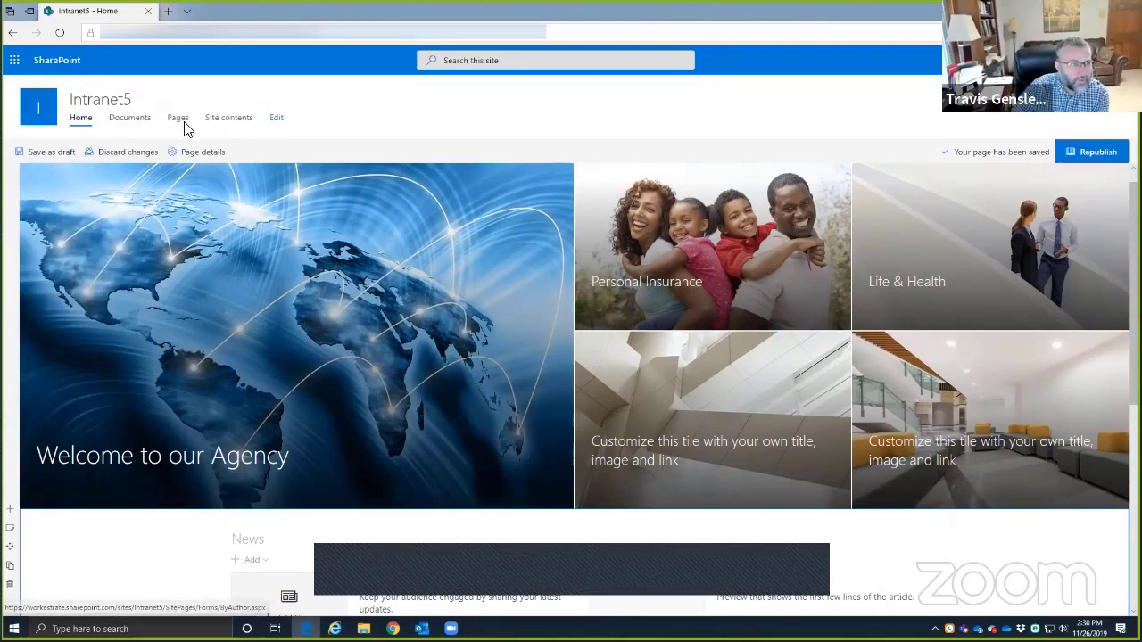
{"action": "left_click", "coordinate": [276, 121]}
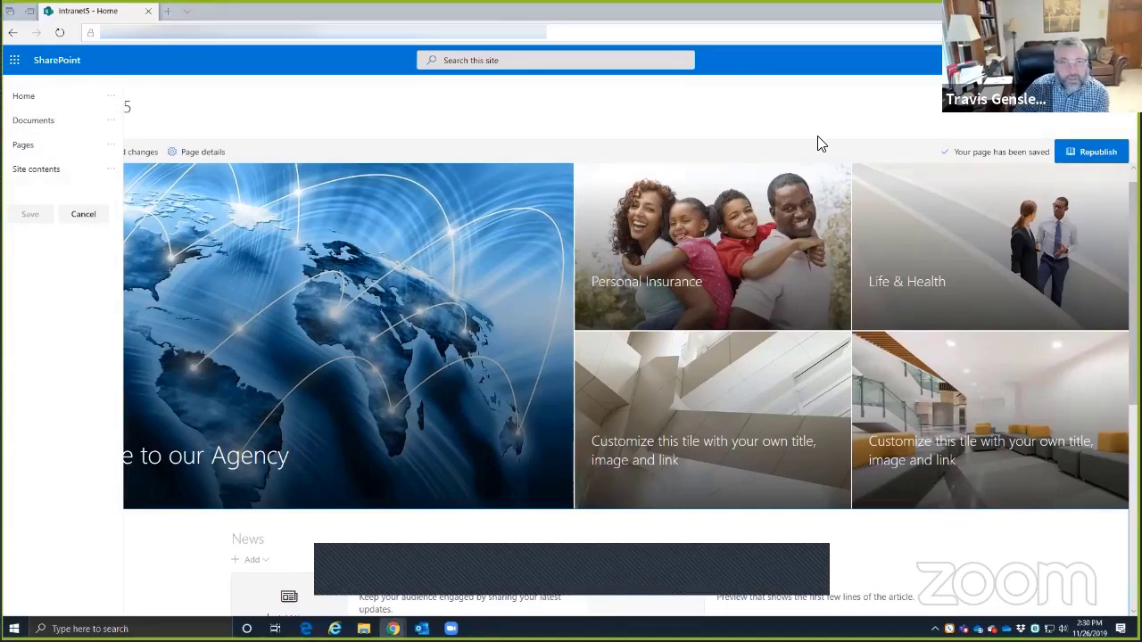
{"action": "key", "text": "alt+Tab"}
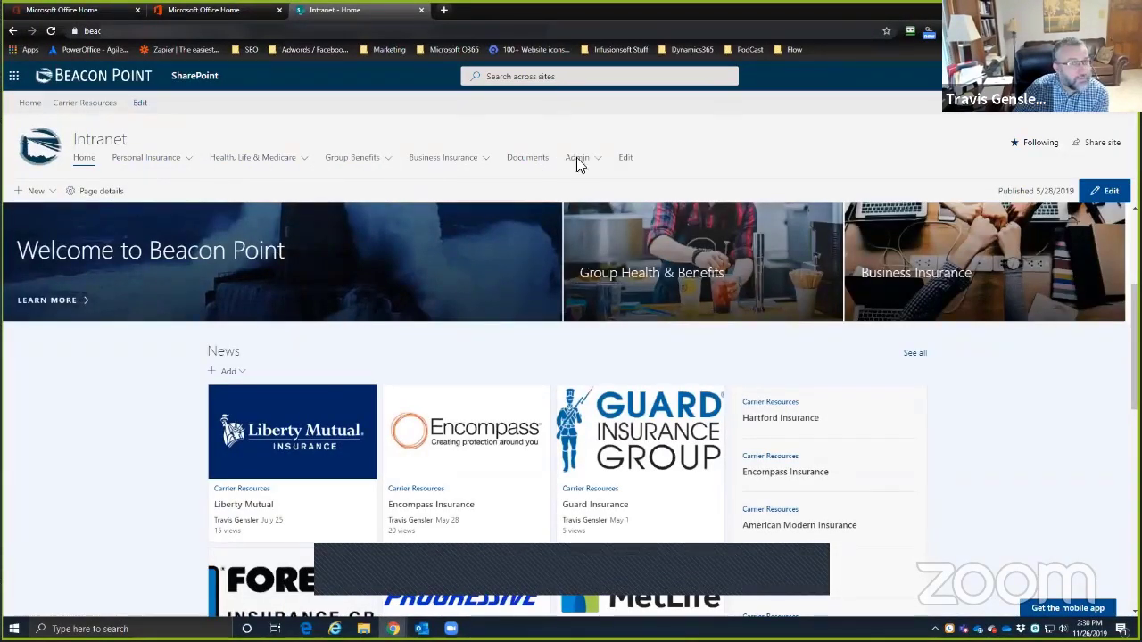
- View Beacon Point's navigation links in edit mode, then return to the Intranet5 window
{"action": "left_click", "coordinate": [626, 160]}
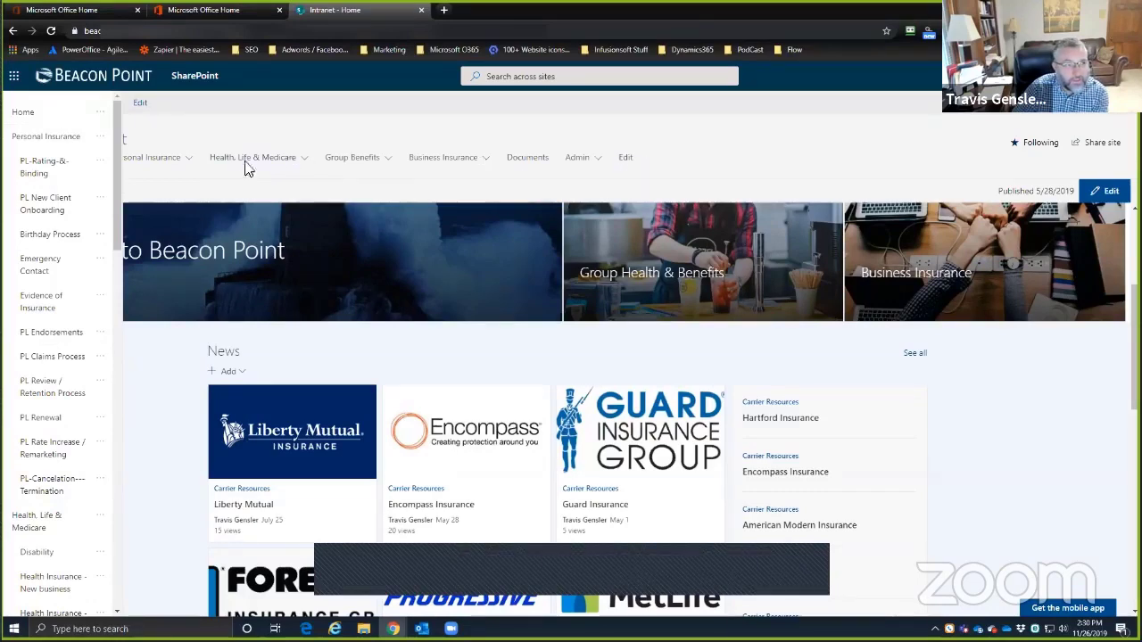
{"action": "key", "text": "alt+Tab"}
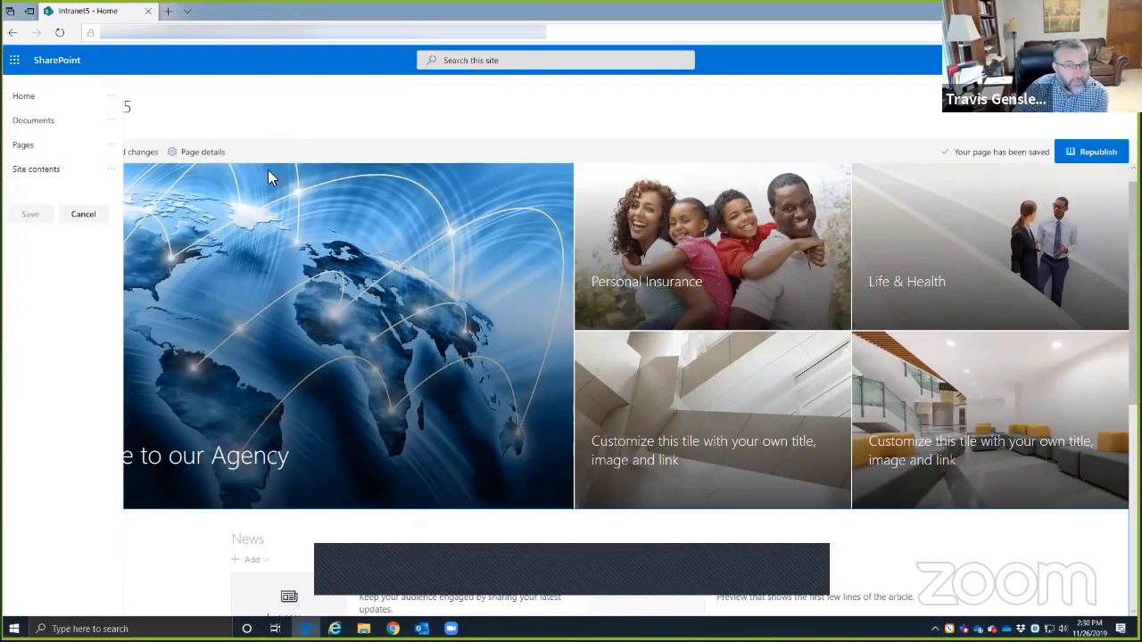
- Remove the Documents link through its options menu, leave Pages unchanged, and save the navigation
{"action": "left_click", "coordinate": [111, 122]}
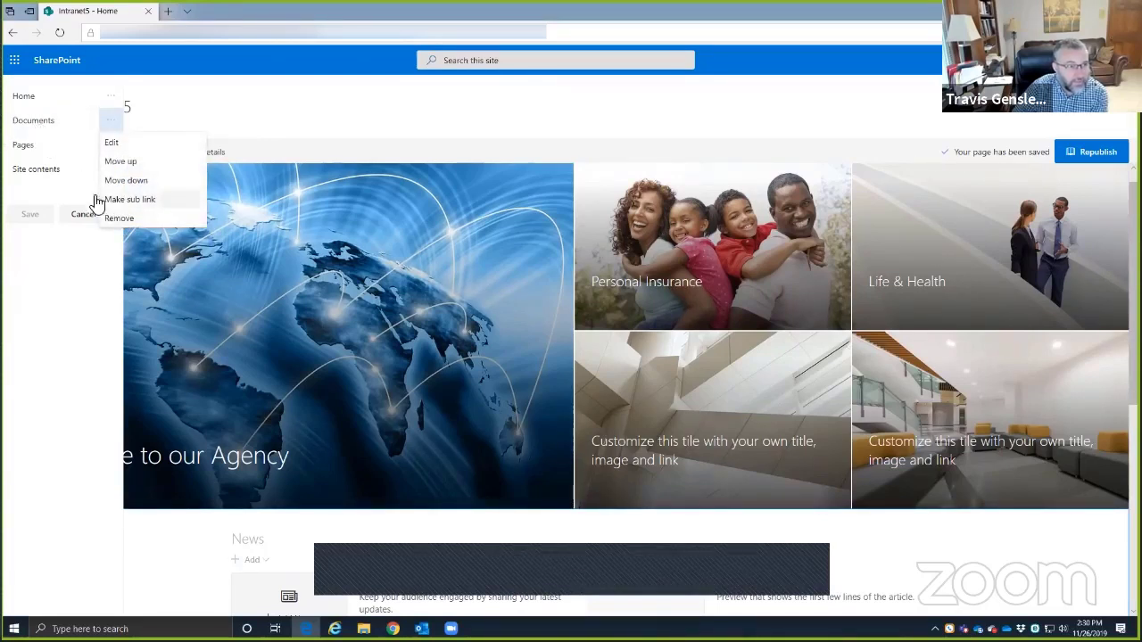
{"action": "left_click", "coordinate": [117, 218]}
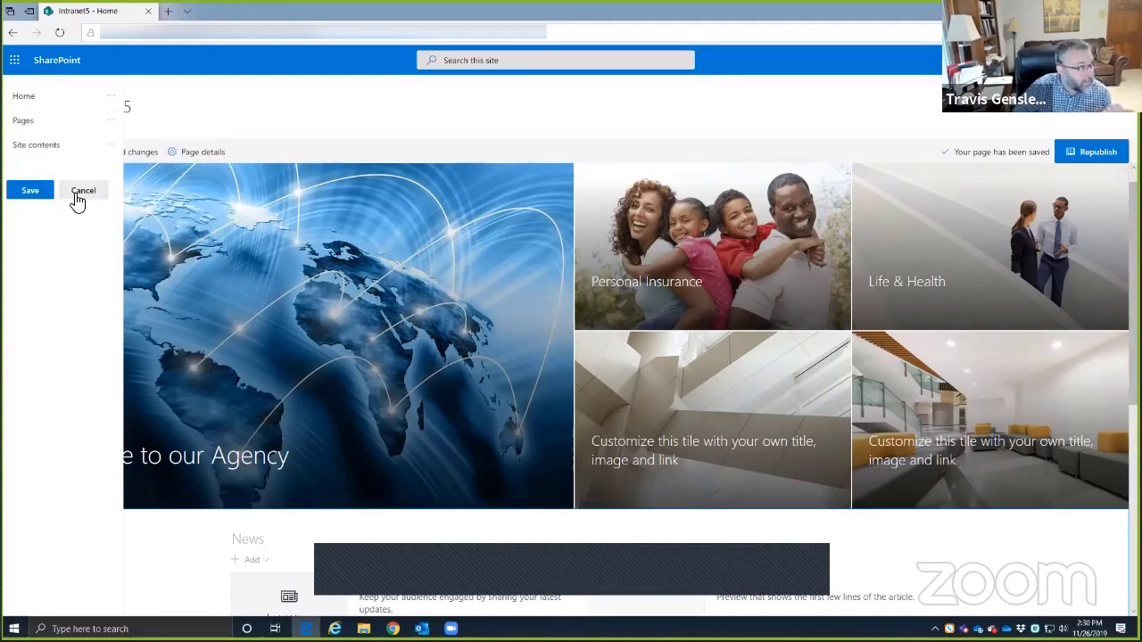
{"action": "left_click", "coordinate": [33, 123]}
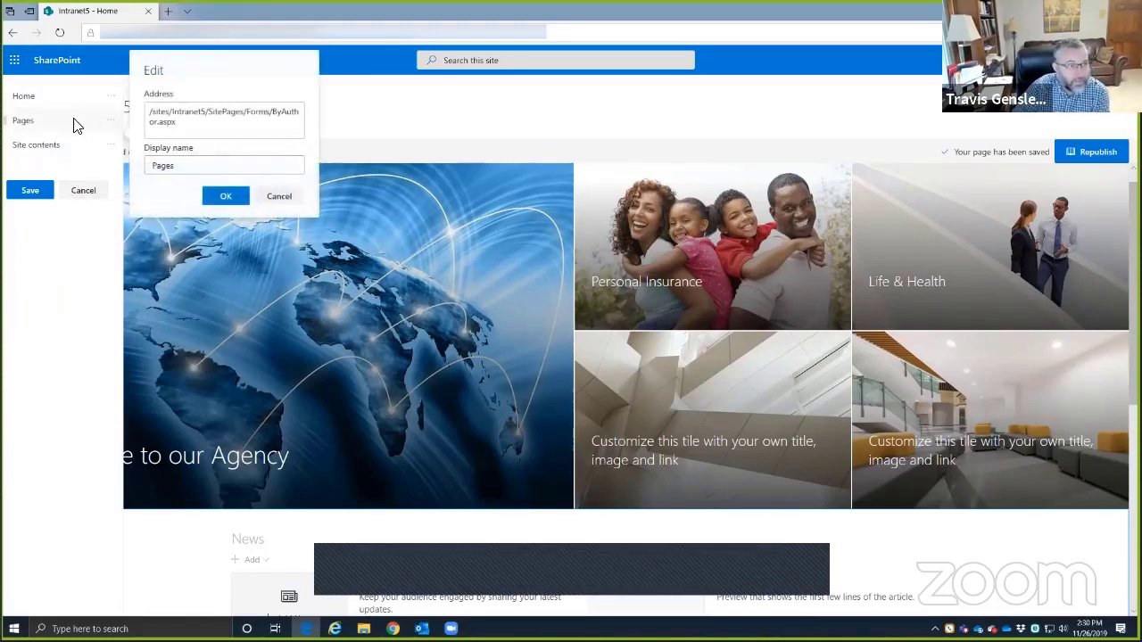
{"action": "left_click", "coordinate": [278, 196]}
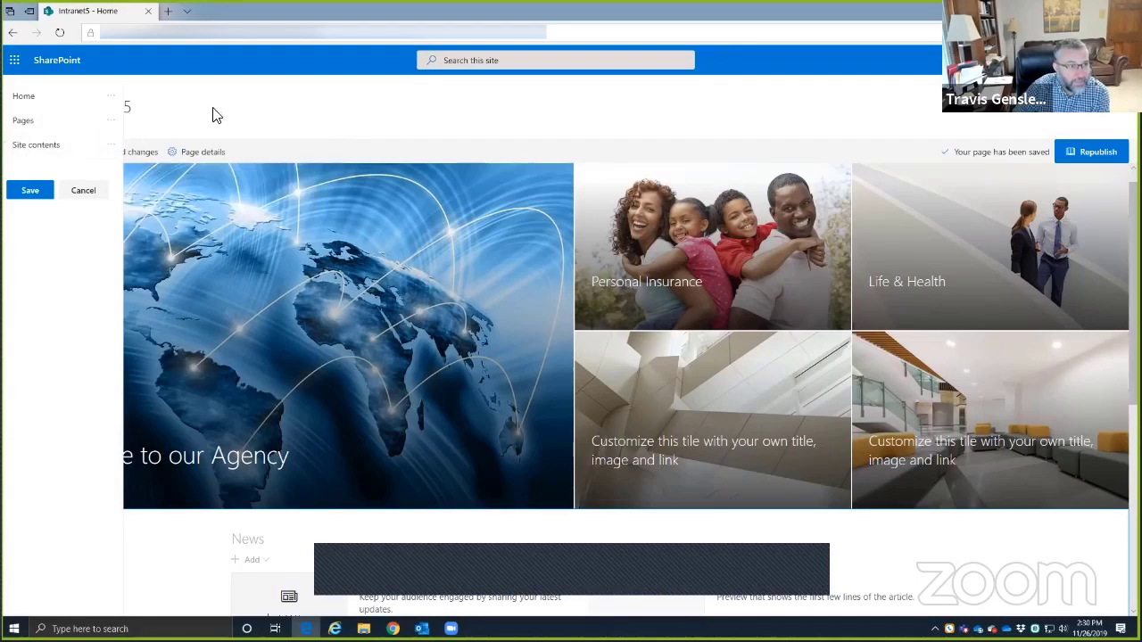
{"action": "left_click", "coordinate": [28, 193]}
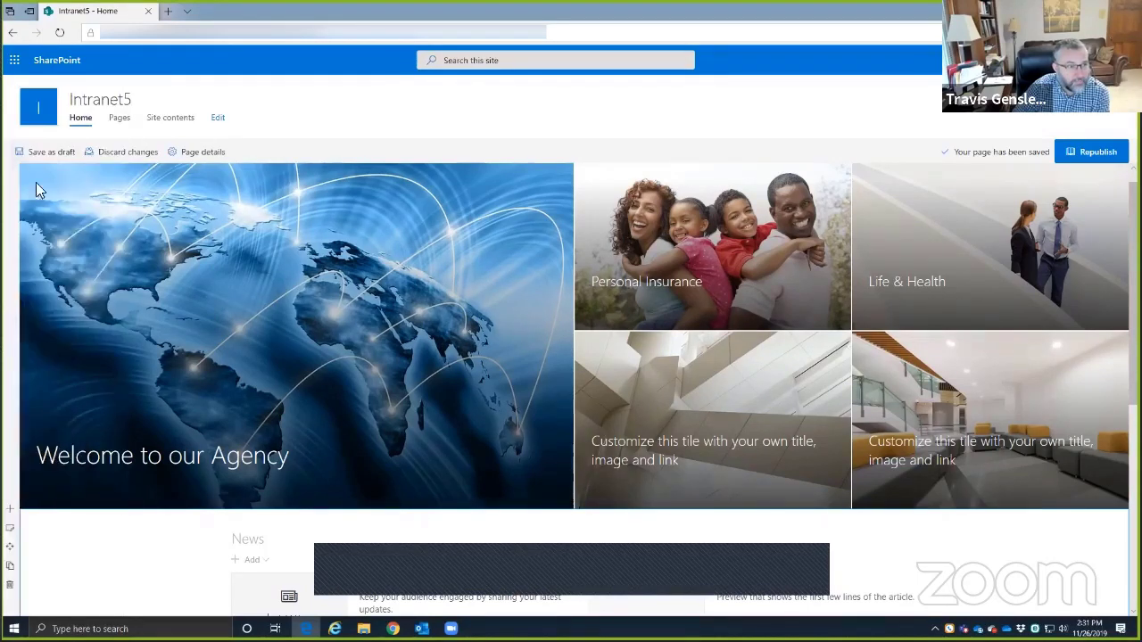
- Leave the page editor, return to the Intranet5 home page, and republish it
{"action": "left_click", "coordinate": [174, 123]}
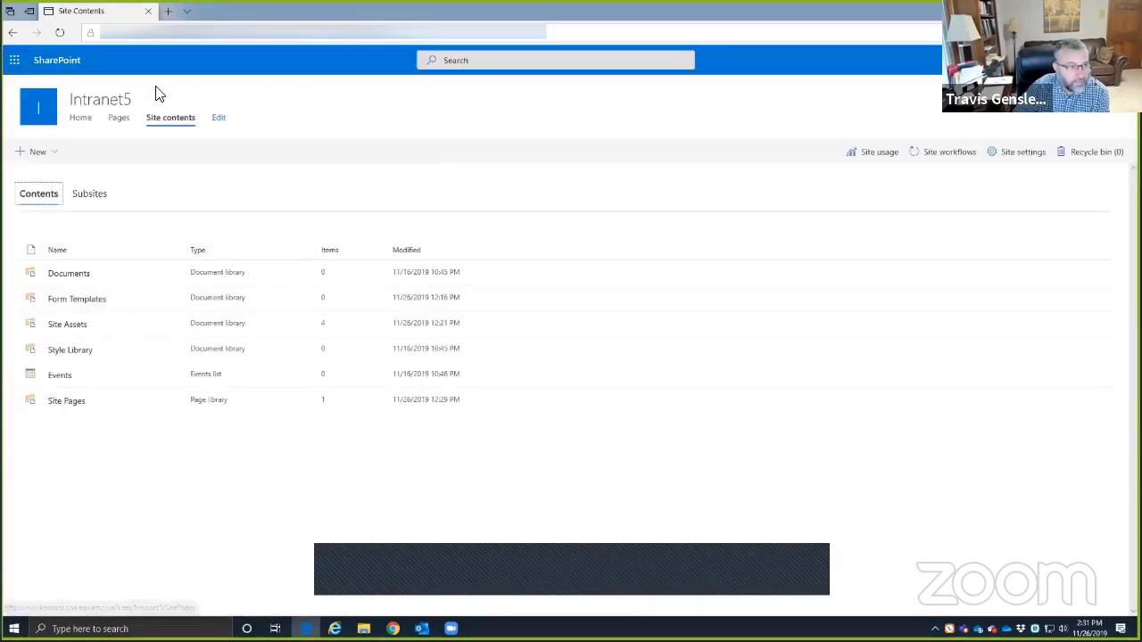
{"action": "left_click", "coordinate": [13, 36]}
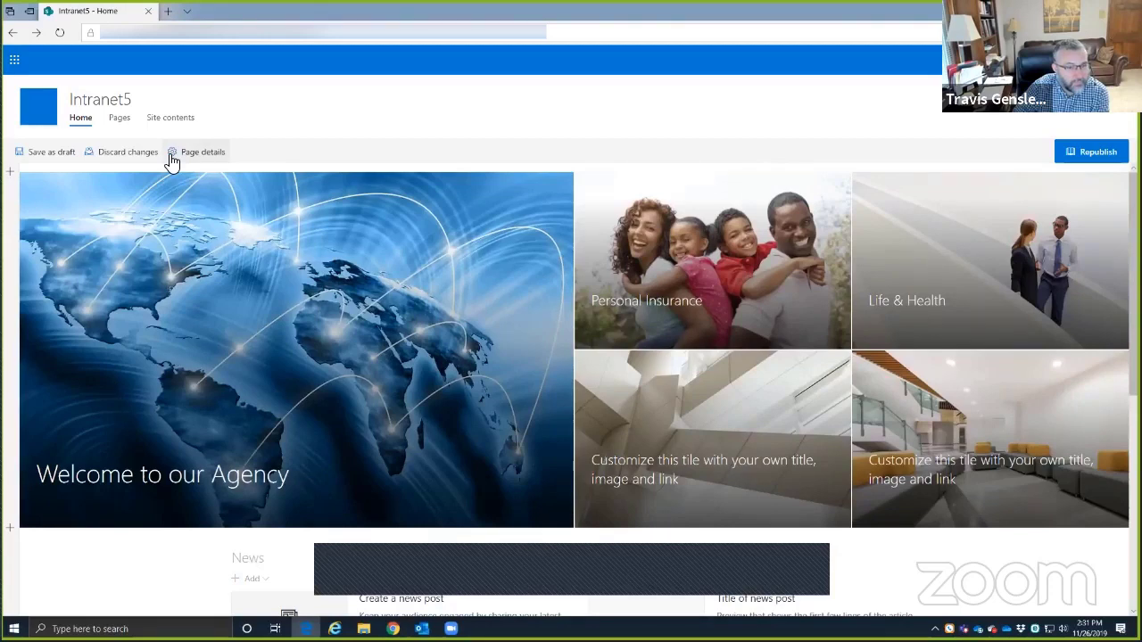
{"action": "left_click", "coordinate": [119, 121]}
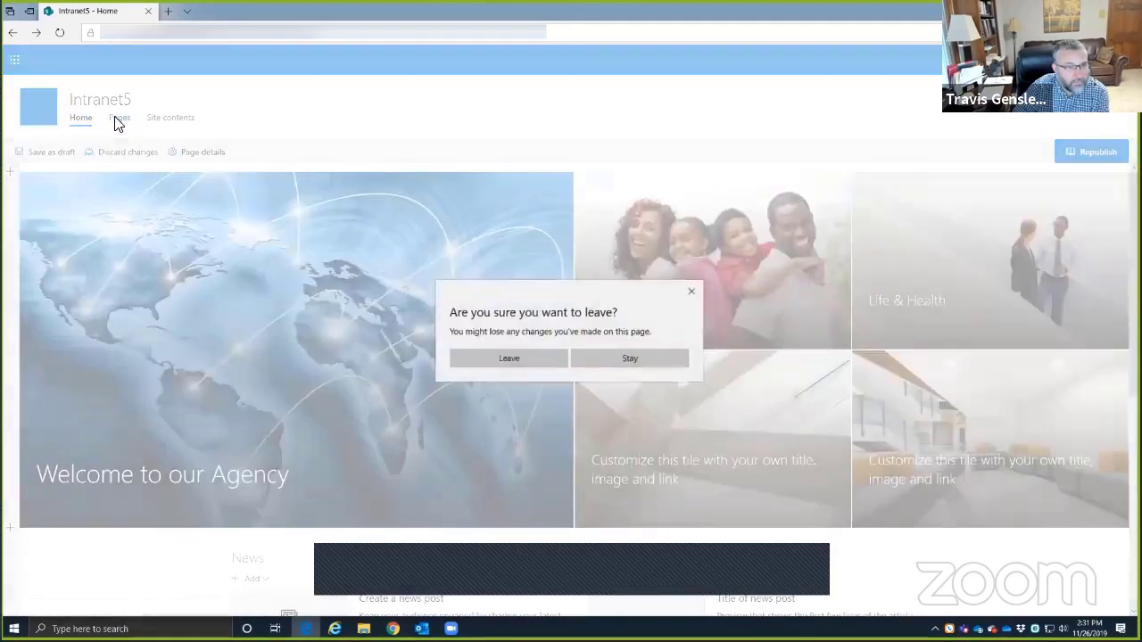
{"action": "left_click", "coordinate": [524, 358]}
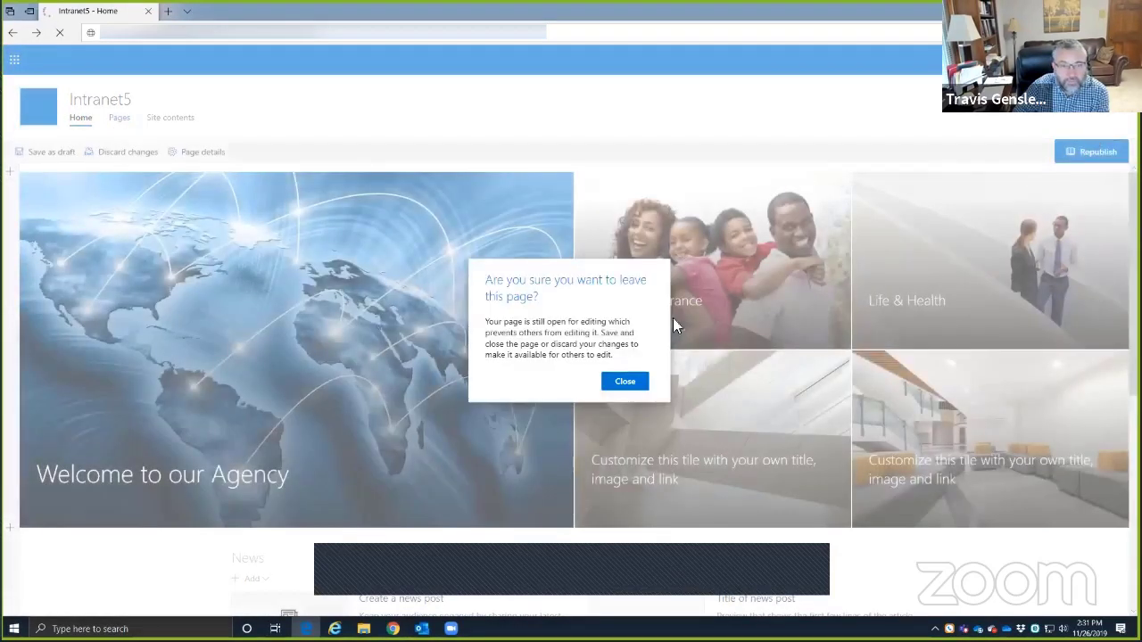
{"action": "left_click", "coordinate": [622, 382]}
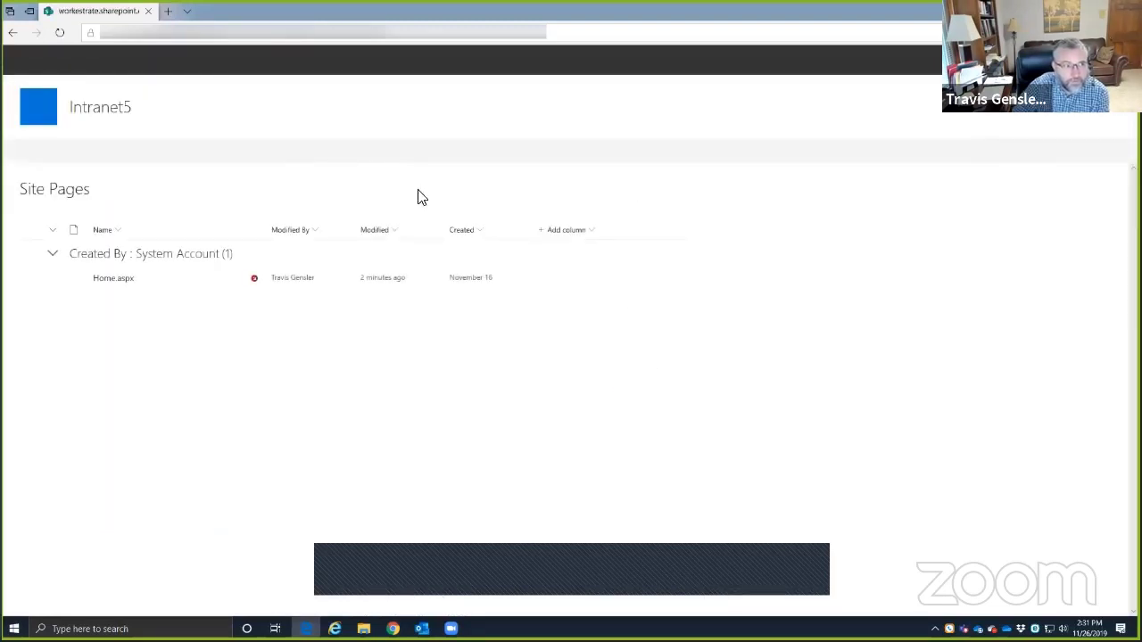
{"action": "left_click", "coordinate": [13, 32]}
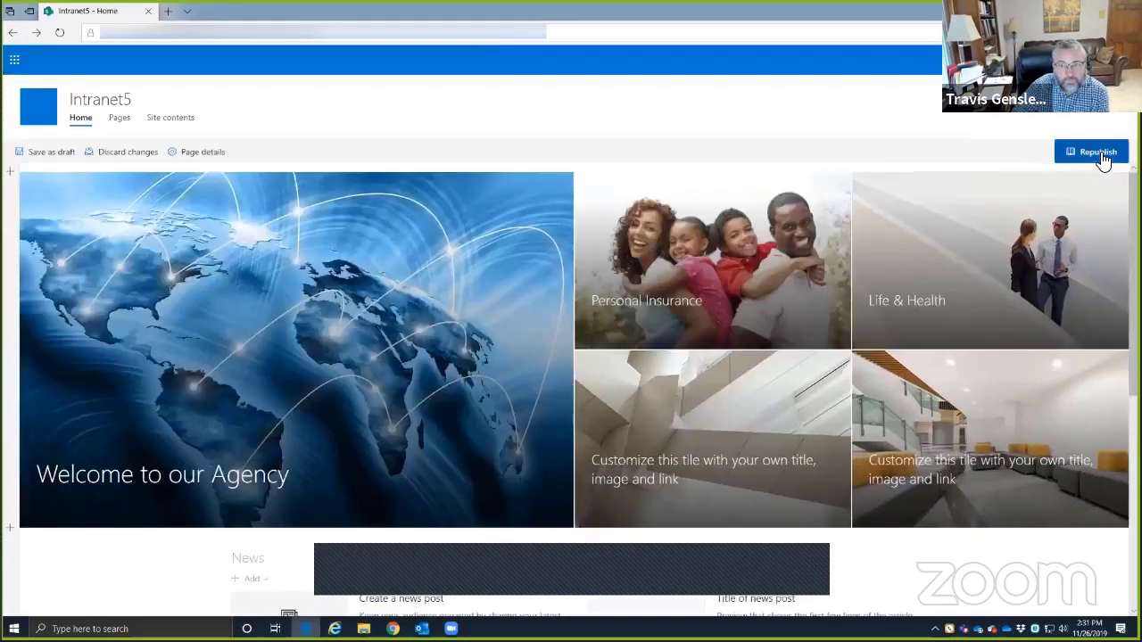
{"action": "left_click", "coordinate": [1097, 153]}
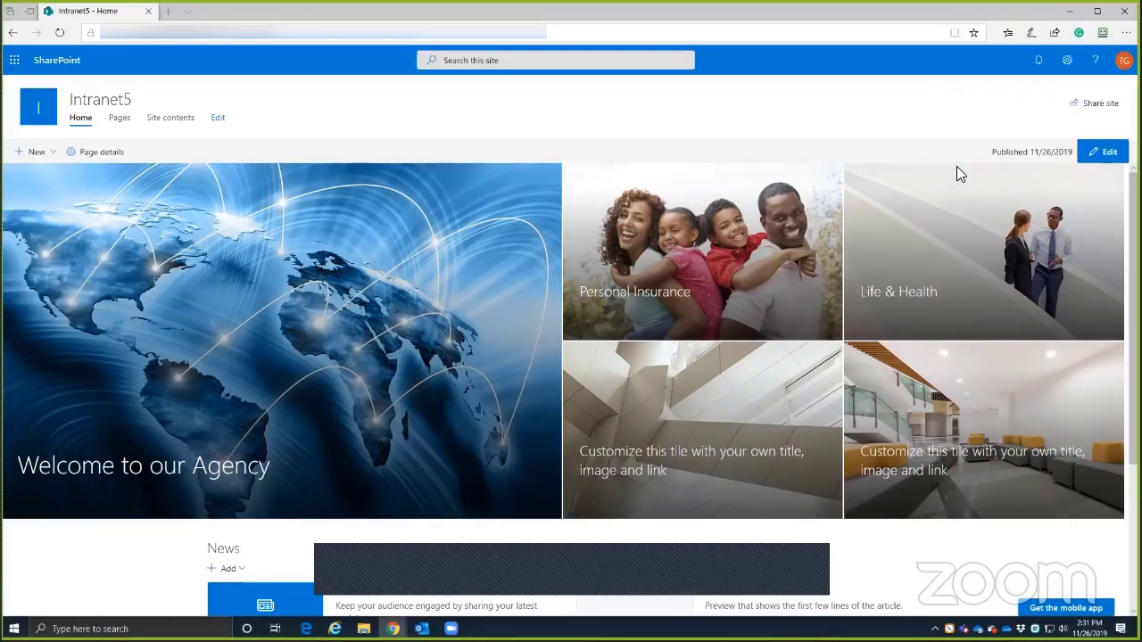
- Delete the Site contents link from the Intranet5 navigation and save, leaving Home and Pages
{"action": "left_click", "coordinate": [320, 92]}
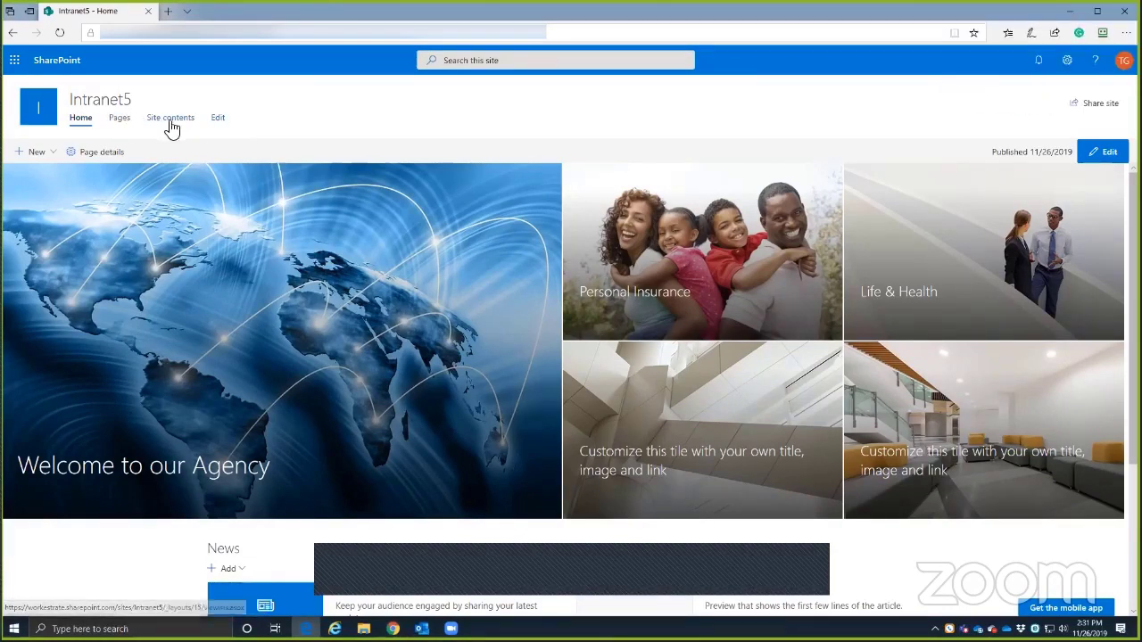
{"action": "left_click", "coordinate": [213, 123]}
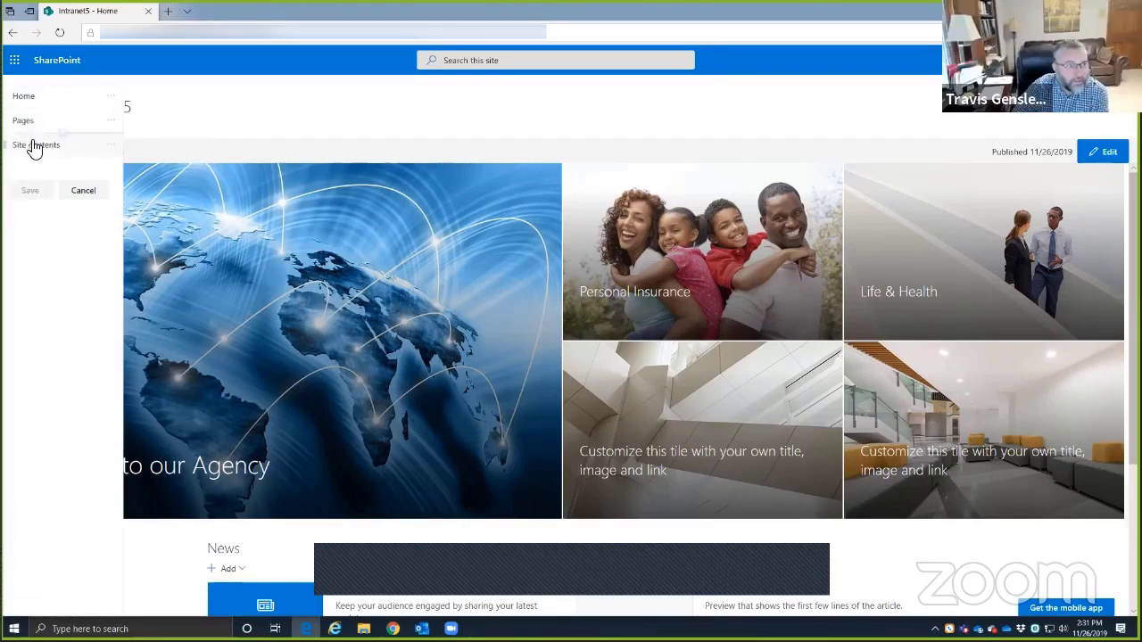
{"action": "left_click", "coordinate": [112, 145]}
{"action": "left_click", "coordinate": [117, 223]}
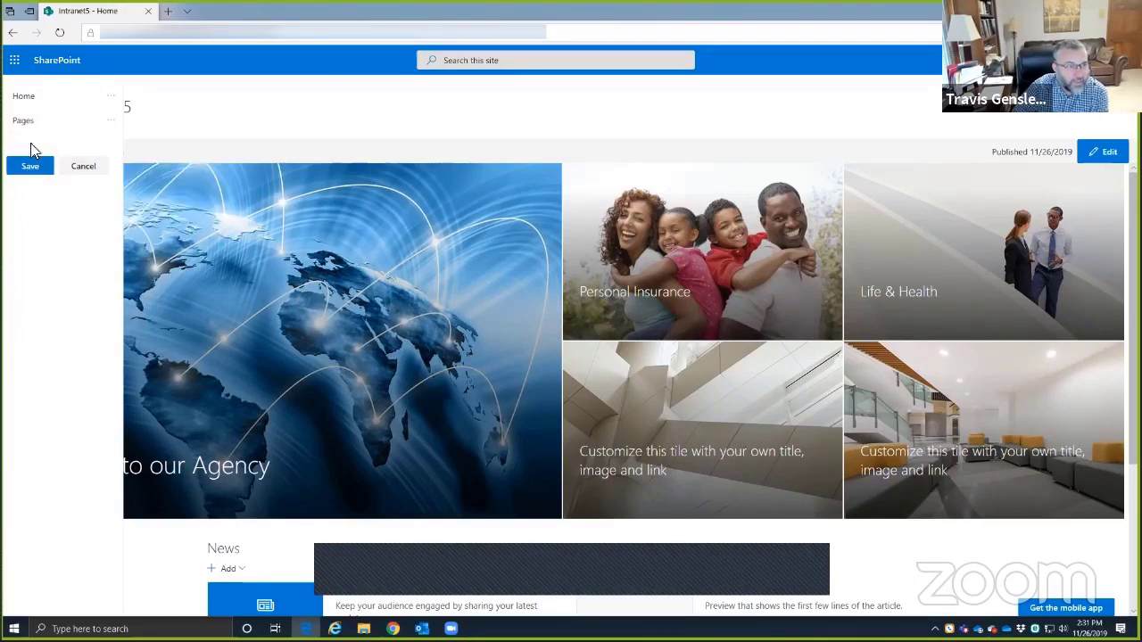
{"action": "left_click", "coordinate": [31, 168]}
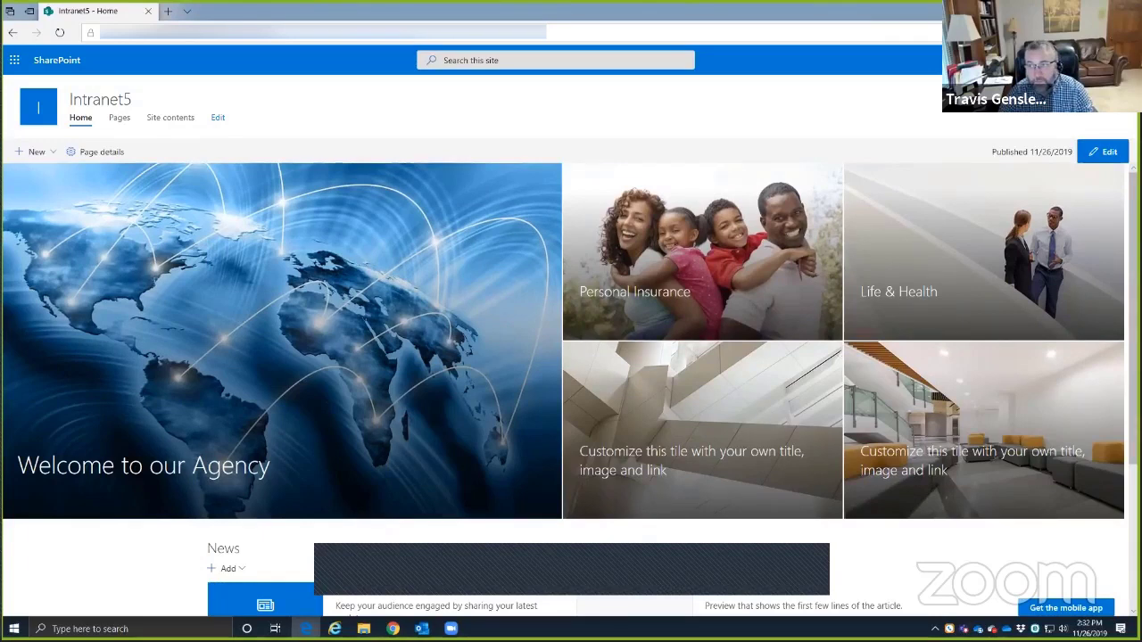
{"action": "left_click", "coordinate": [1070, 10]}
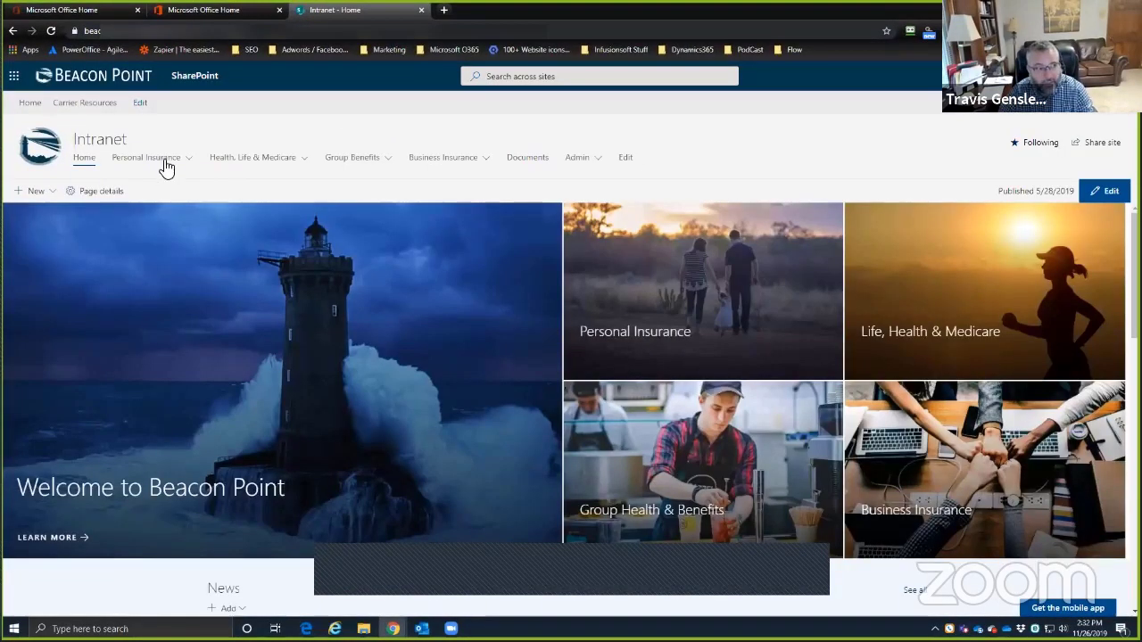
{"action": "left_click", "coordinate": [188, 159]}
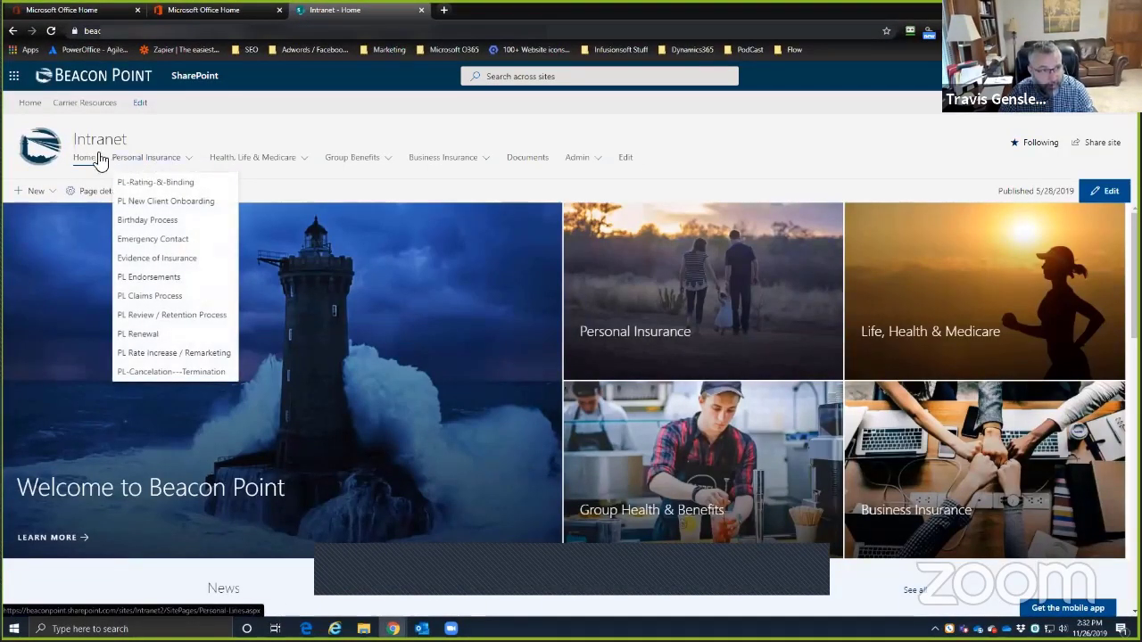
{"action": "left_click", "coordinate": [688, 279]}
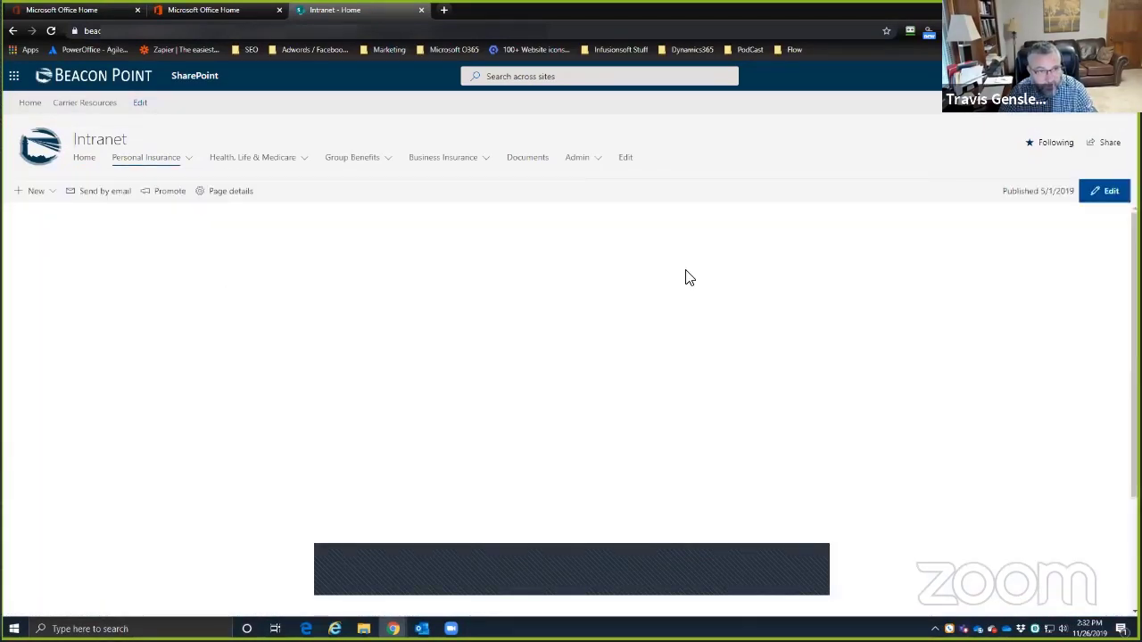
{"action": "left_click", "coordinate": [142, 165]}
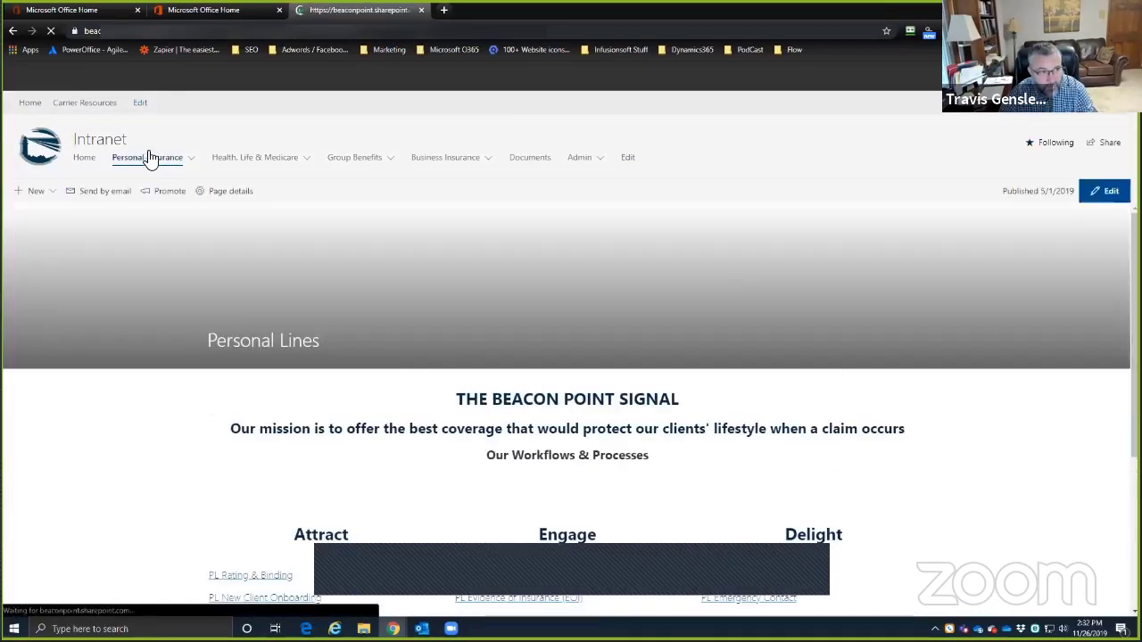
{"action": "scroll", "coordinate": [311, 262], "scroll_direction": "down", "scroll_amount": 3}
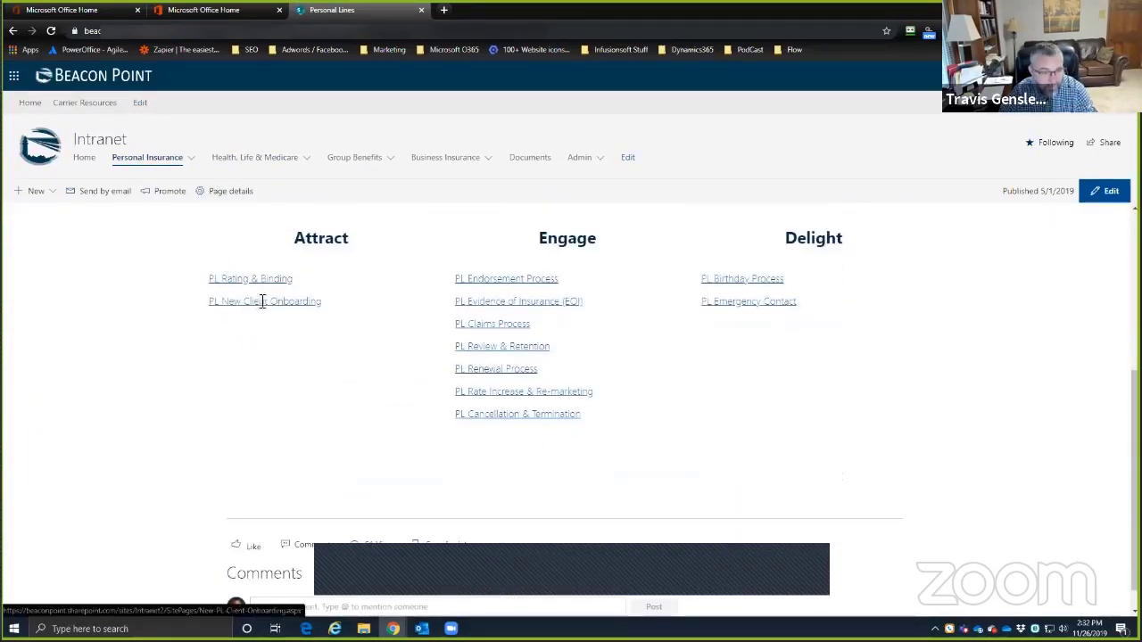
{"action": "scroll", "coordinate": [158, 283], "scroll_direction": "up", "scroll_amount": 4}
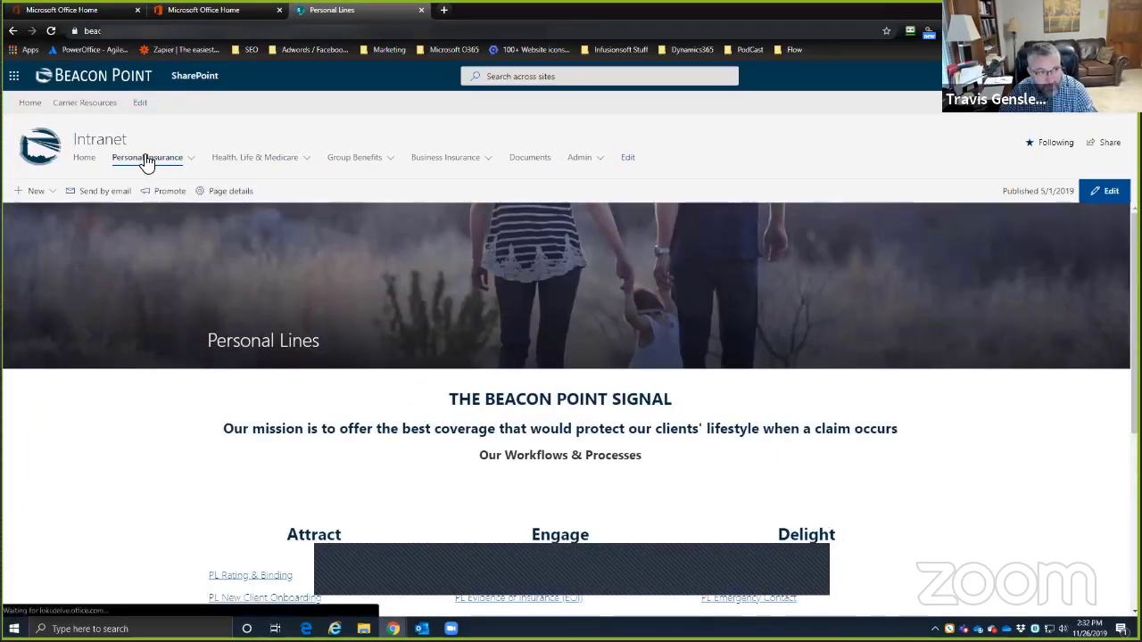
{"action": "scroll", "coordinate": [280, 359], "scroll_direction": "down", "scroll_amount": 3}
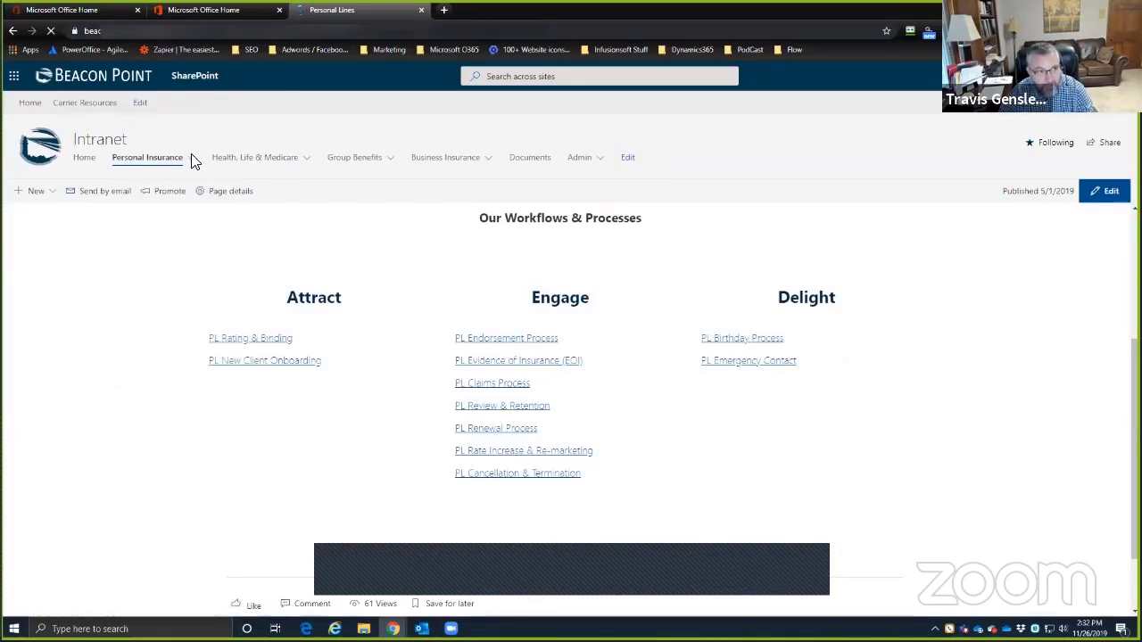
{"action": "mouse_move", "coordinate": [188, 161]}
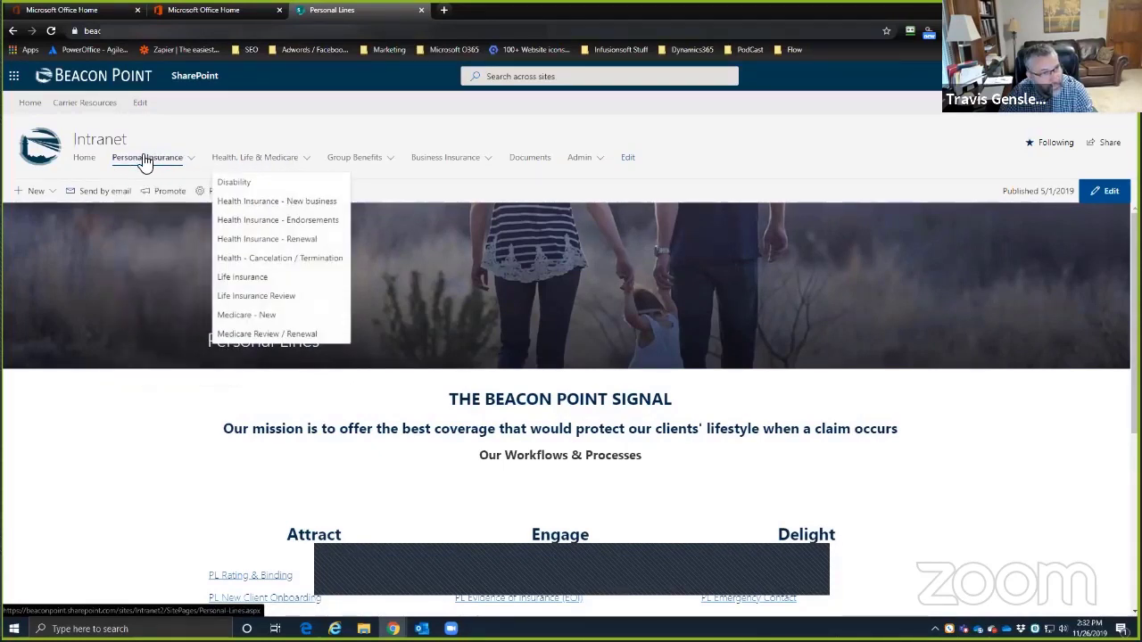
{"action": "mouse_move", "coordinate": [146, 164]}
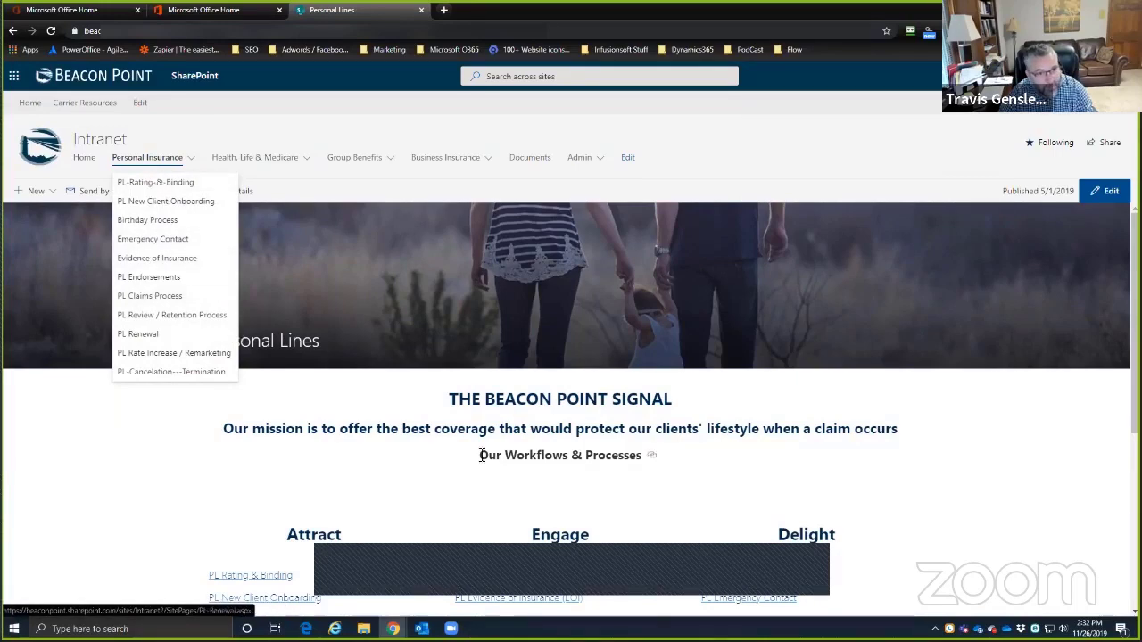
{"action": "scroll", "coordinate": [481, 454], "scroll_direction": "down", "scroll_amount": 1}
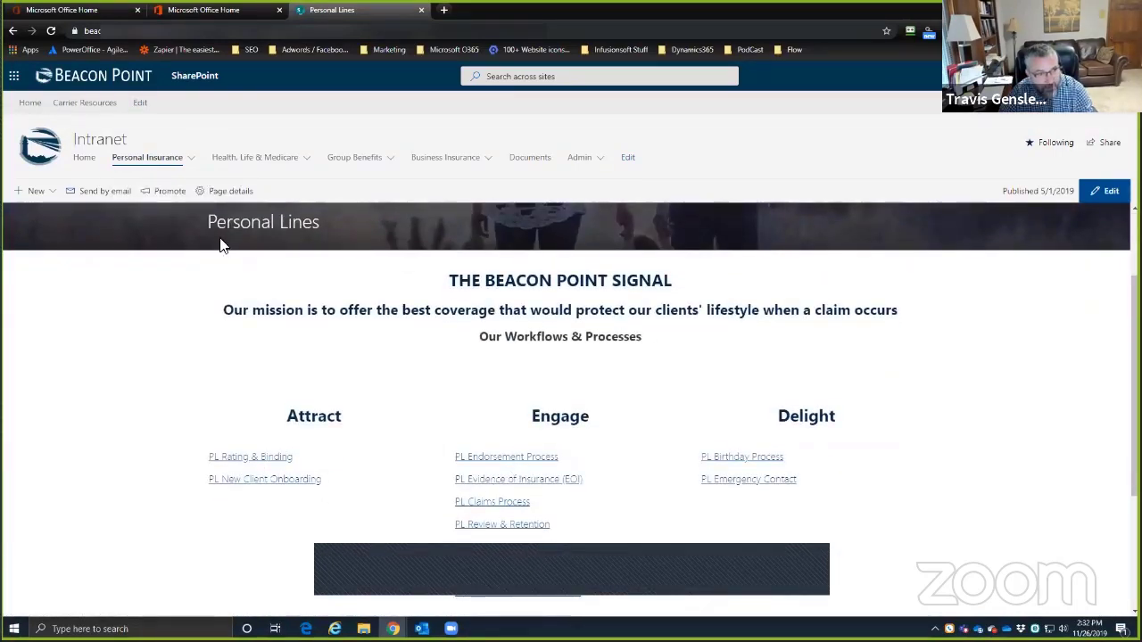
{"action": "left_click", "coordinate": [181, 161]}
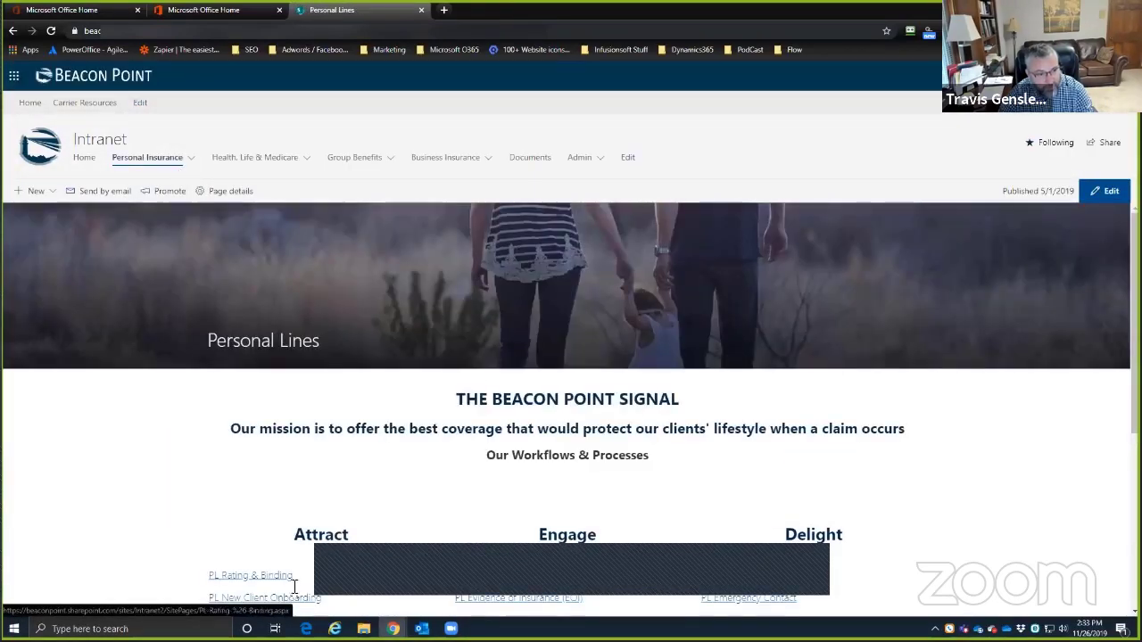
{"action": "scroll", "coordinate": [258, 428], "scroll_direction": "down", "scroll_amount": 2}
{"action": "left_click", "coordinate": [230, 397]}
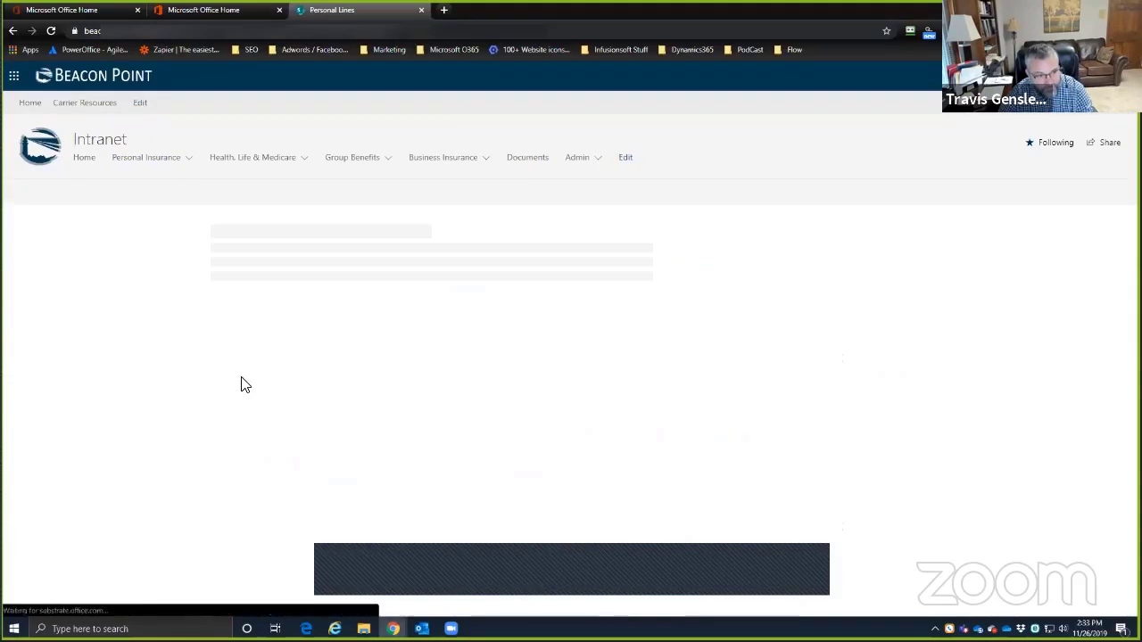
{"action": "scroll", "coordinate": [299, 377], "scroll_direction": "down", "scroll_amount": 2}
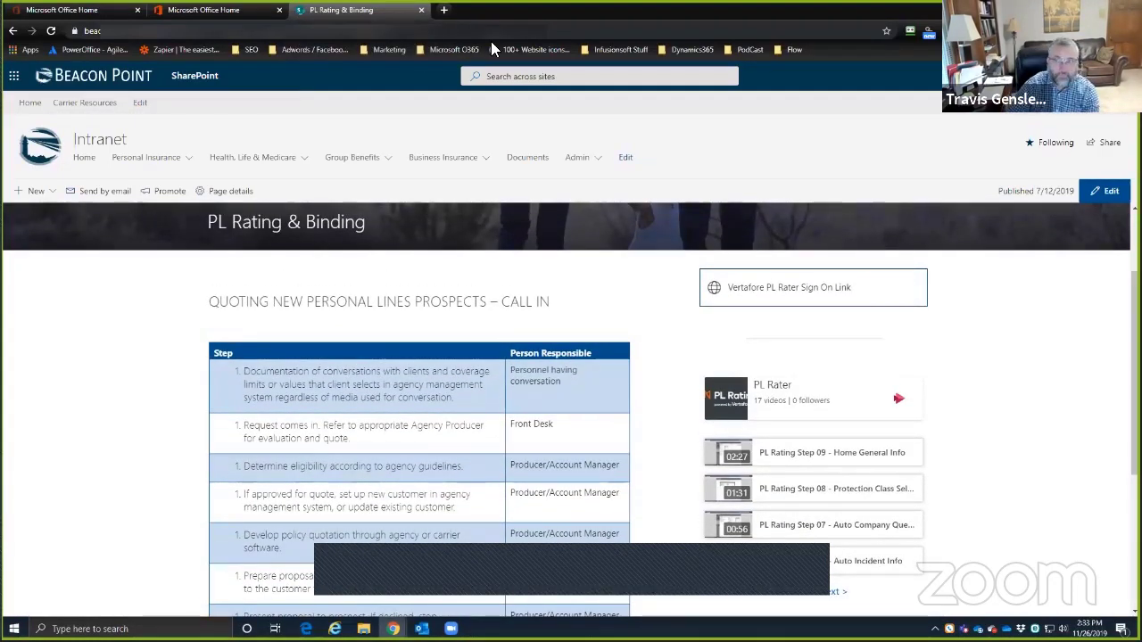
{"action": "key", "text": "alt+Tab"}
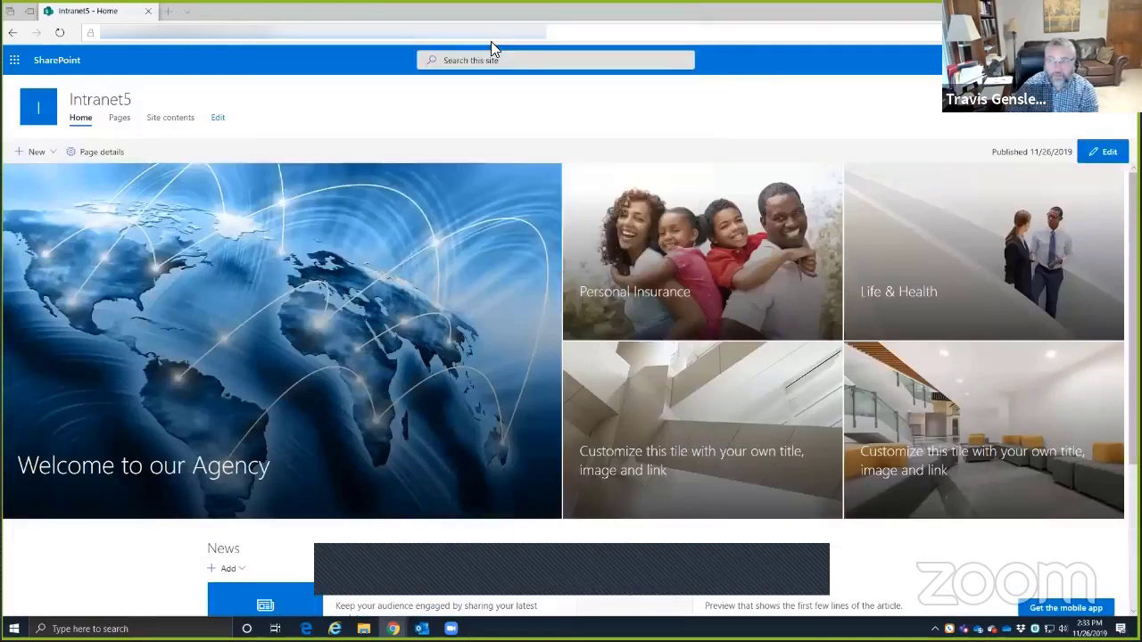
- Create a new site page from the New menu to show the Blank, Visual and Basic text templates
{"action": "left_click", "coordinate": [53, 154]}
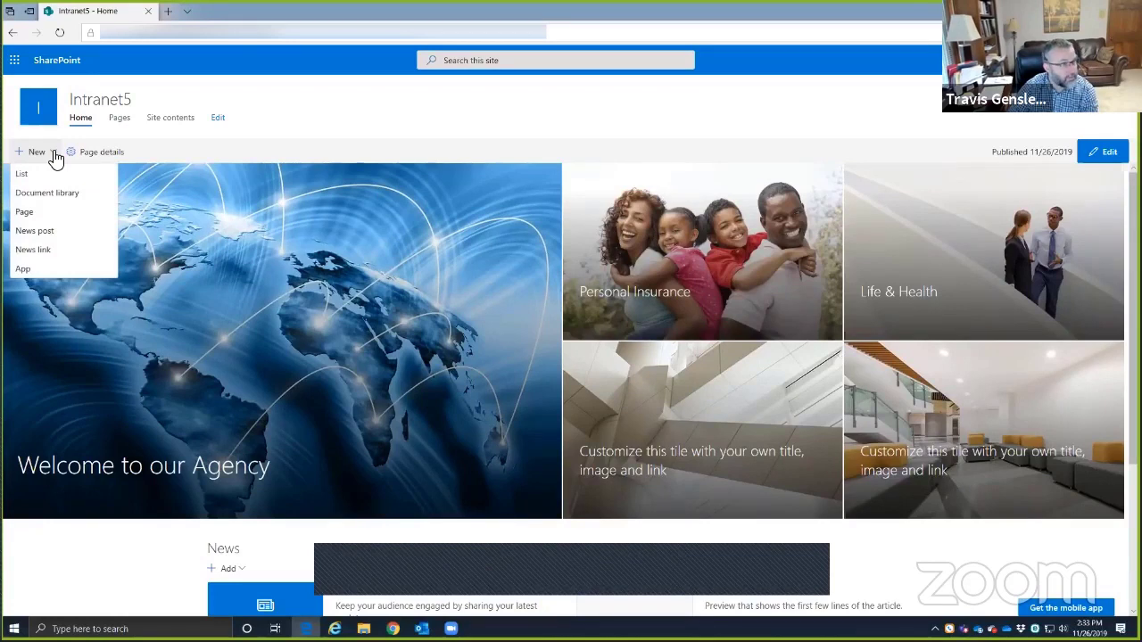
{"action": "left_click", "coordinate": [25, 212]}
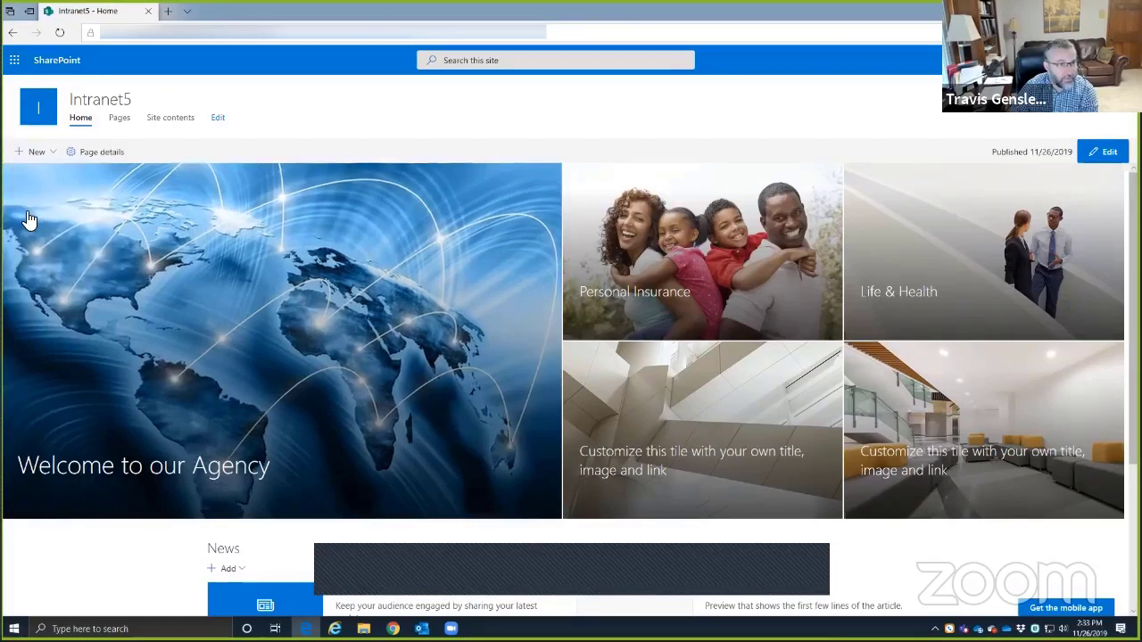
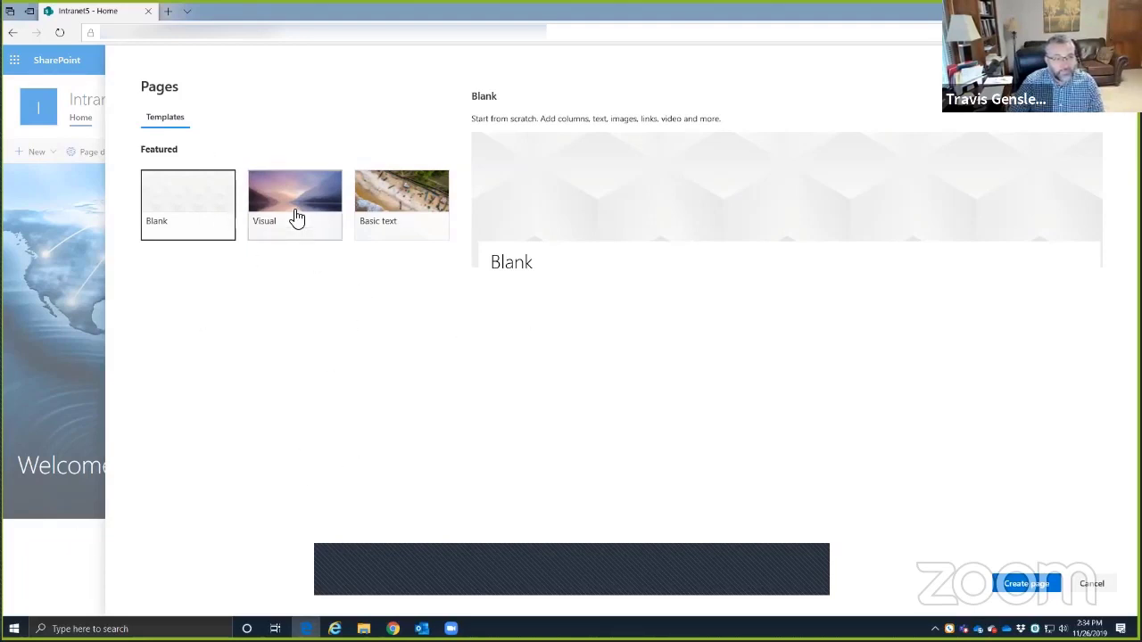
- Preview the Basic text and Visual templates, then create the page from the Blank template
{"action": "left_click", "coordinate": [400, 203]}
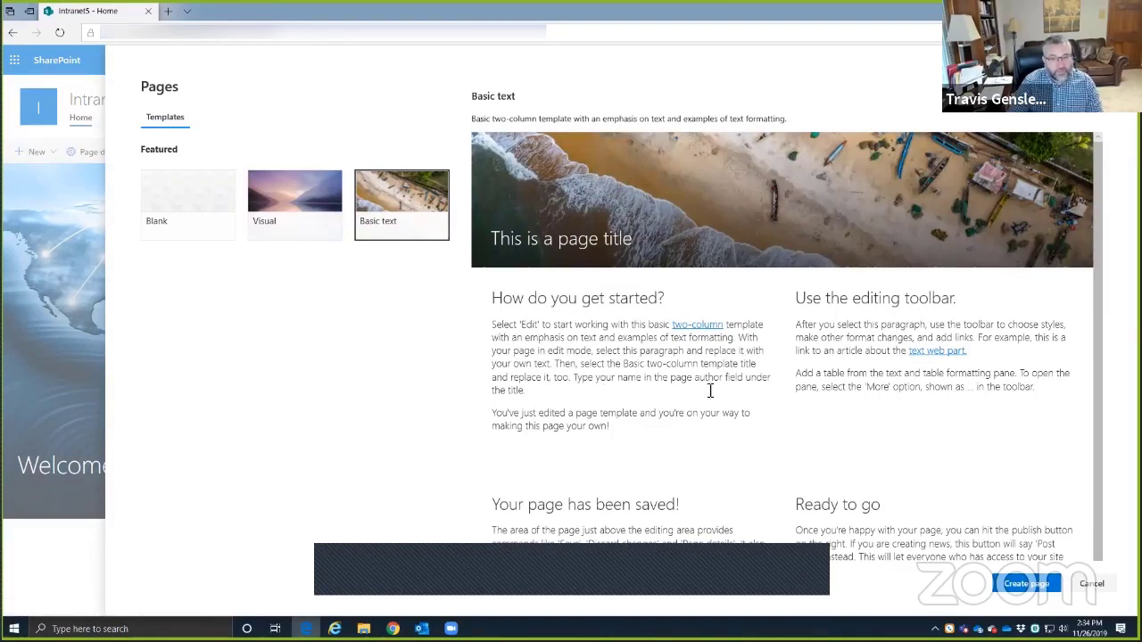
{"action": "scroll", "coordinate": [705, 419], "scroll_direction": "down", "scroll_amount": 1}
{"action": "scroll", "coordinate": [696, 446], "scroll_direction": "up", "scroll_amount": 1}
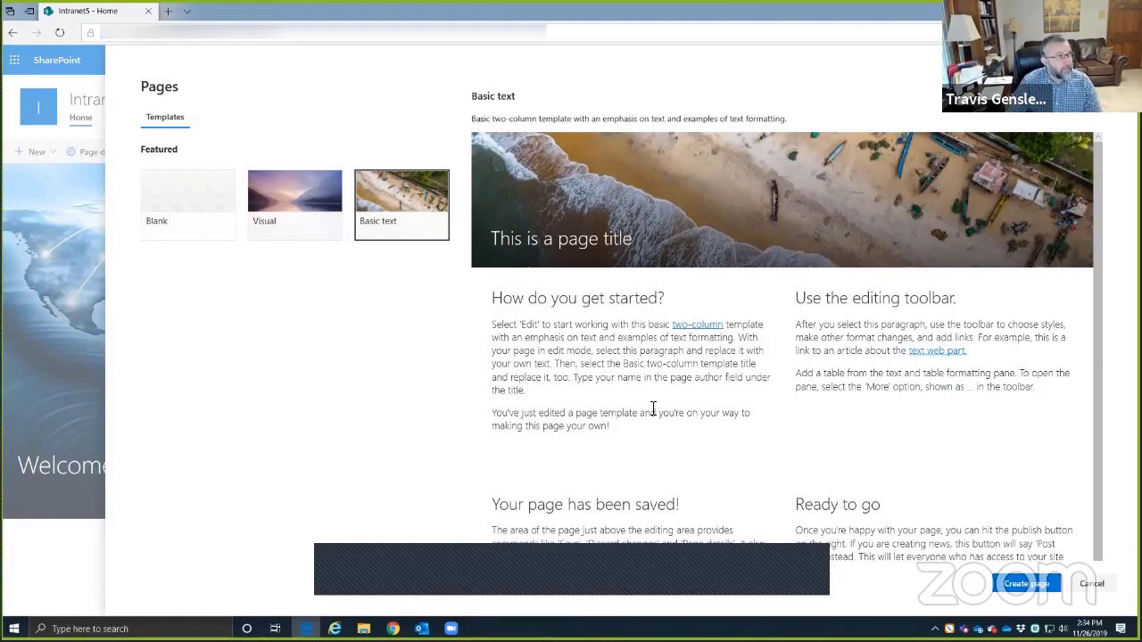
{"action": "left_click", "coordinate": [289, 189]}
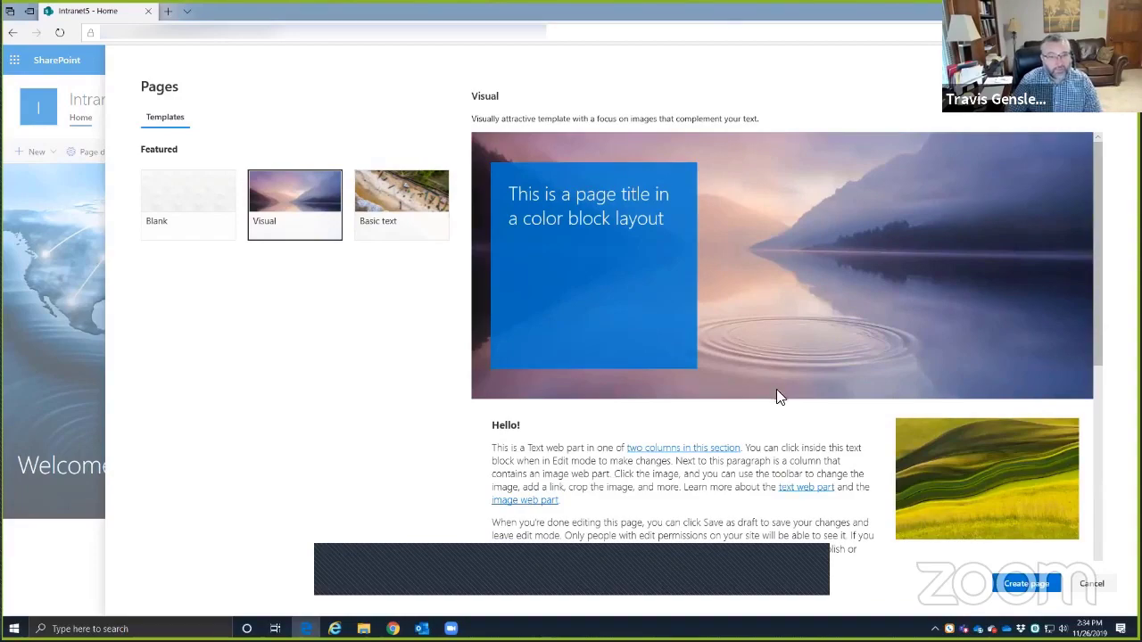
{"action": "scroll", "coordinate": [776, 396], "scroll_direction": "down", "scroll_amount": 10}
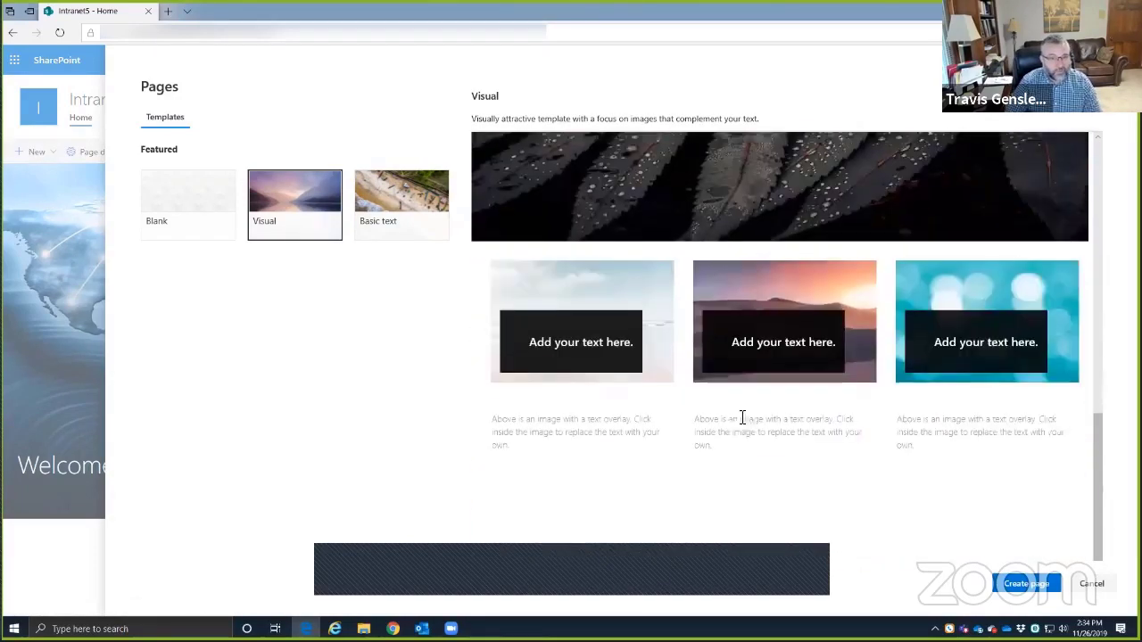
{"action": "scroll", "coordinate": [741, 411], "scroll_direction": "up", "scroll_amount": 10}
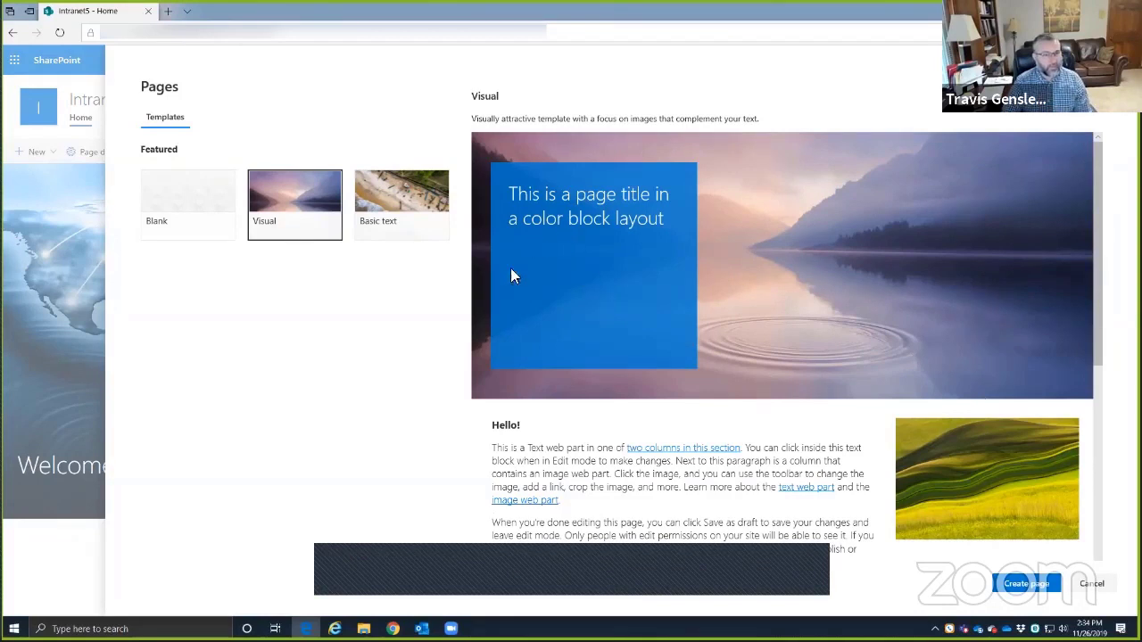
{"action": "left_click", "coordinate": [171, 202]}
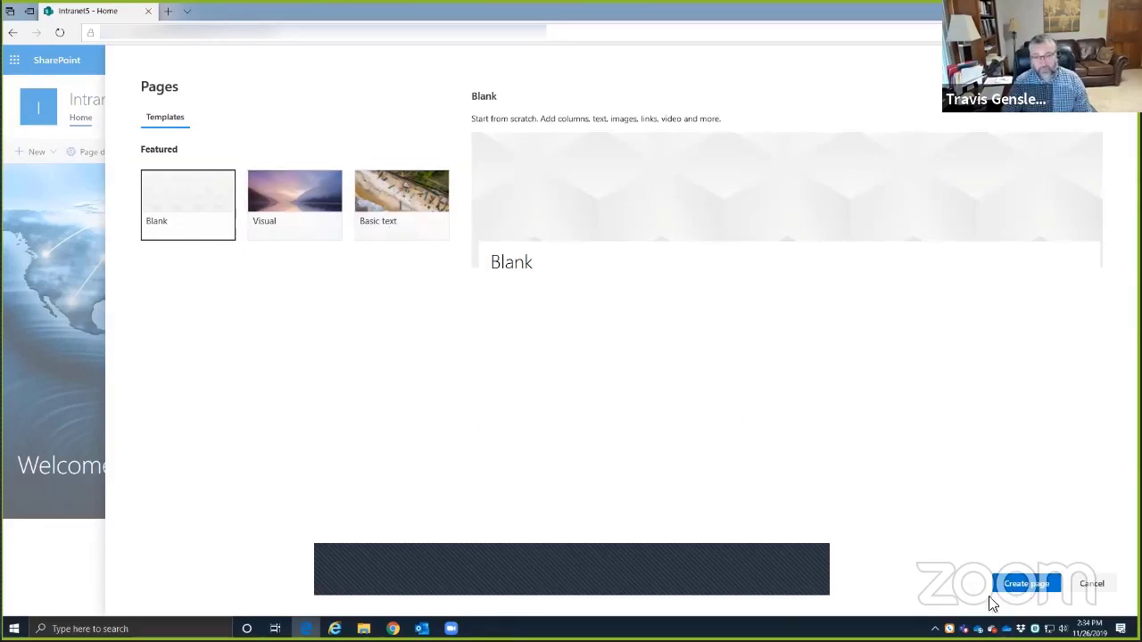
{"action": "left_click", "coordinate": [1019, 584]}
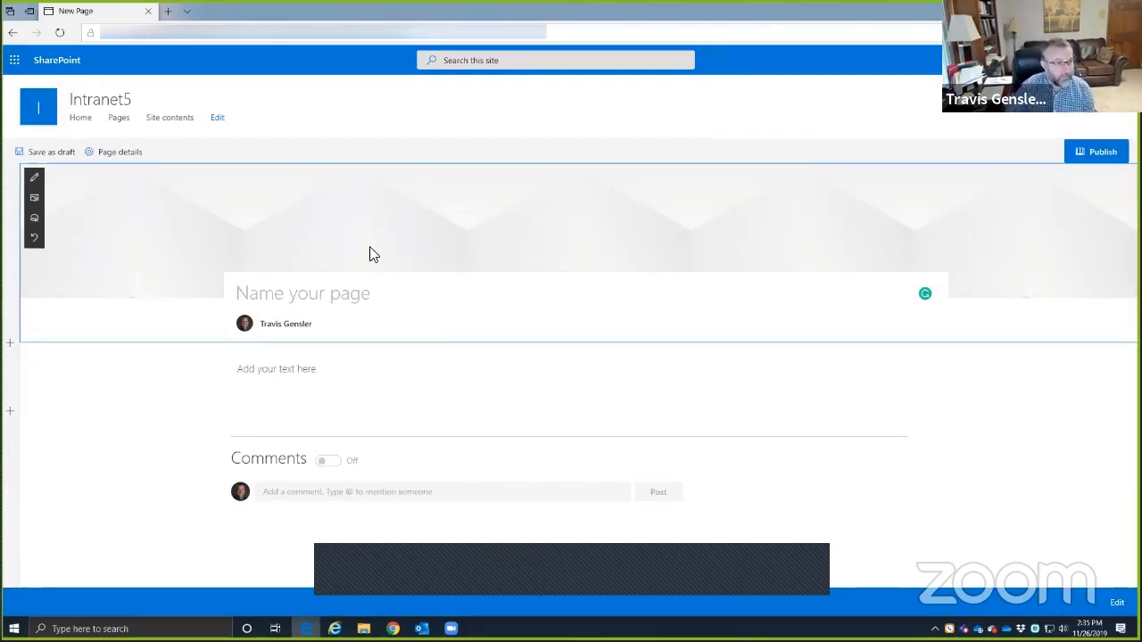
- Web-search header images for 'Family' with the licence filter set to All
{"action": "left_click", "coordinate": [33, 203]}
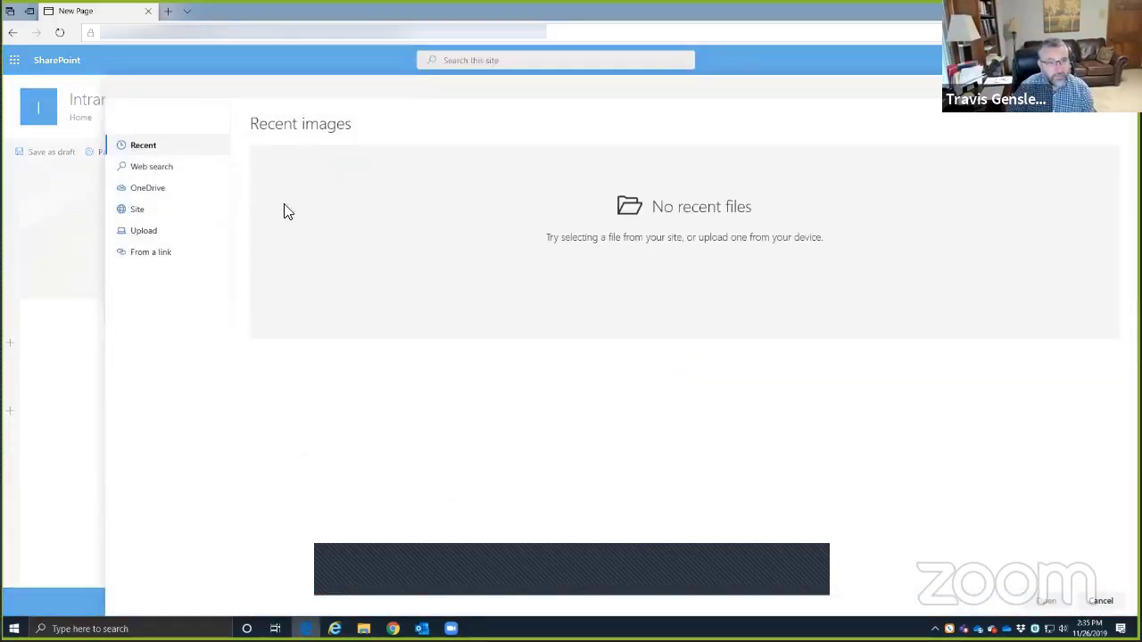
{"action": "left_click", "coordinate": [148, 168]}
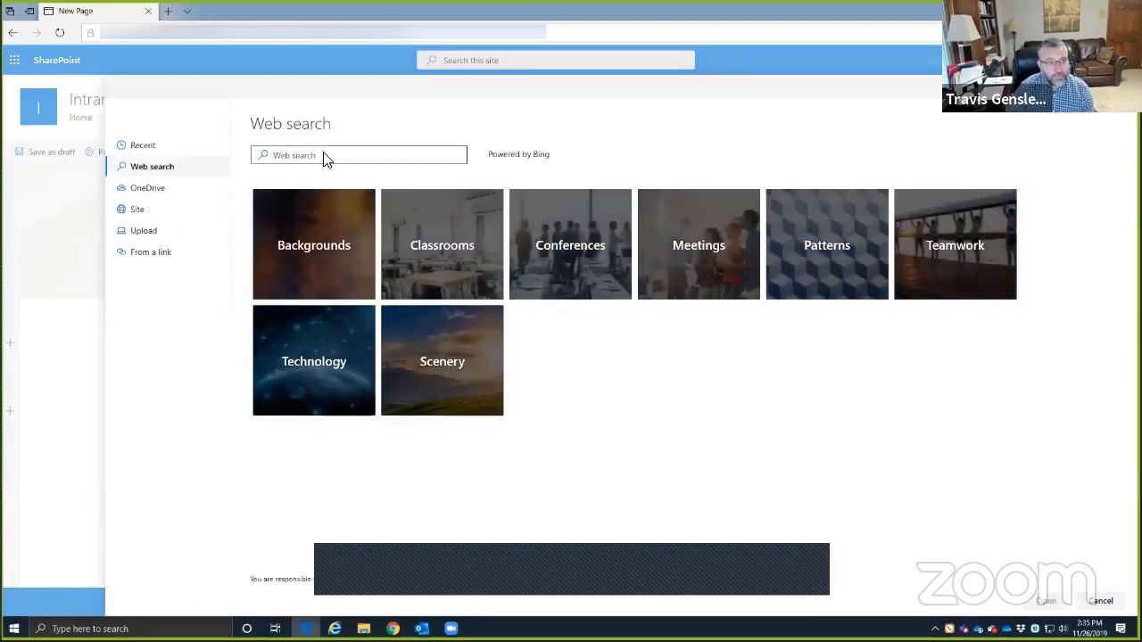
{"action": "left_click", "coordinate": [381, 153]}
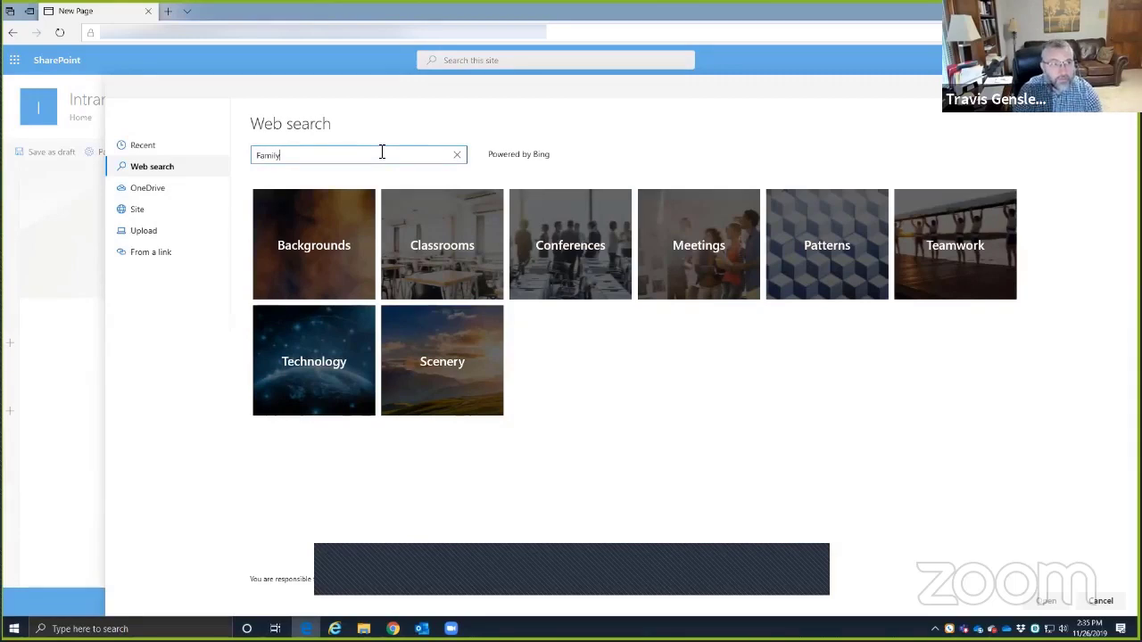
{"action": "key", "text": "Return"}
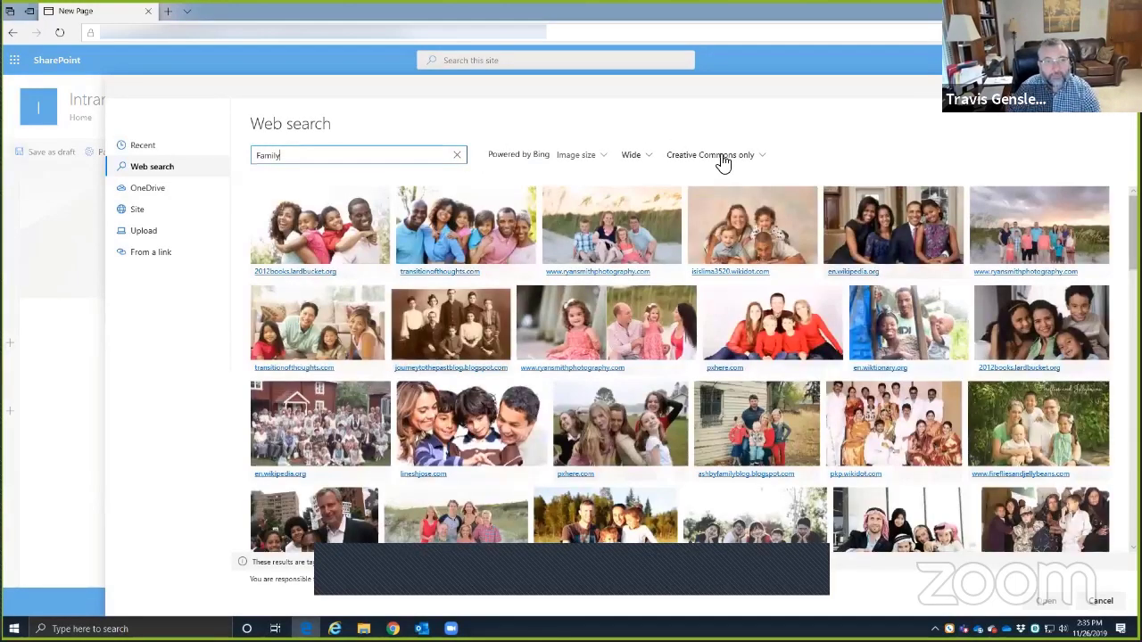
{"action": "left_click", "coordinate": [714, 157]}
{"action": "left_click", "coordinate": [685, 174]}
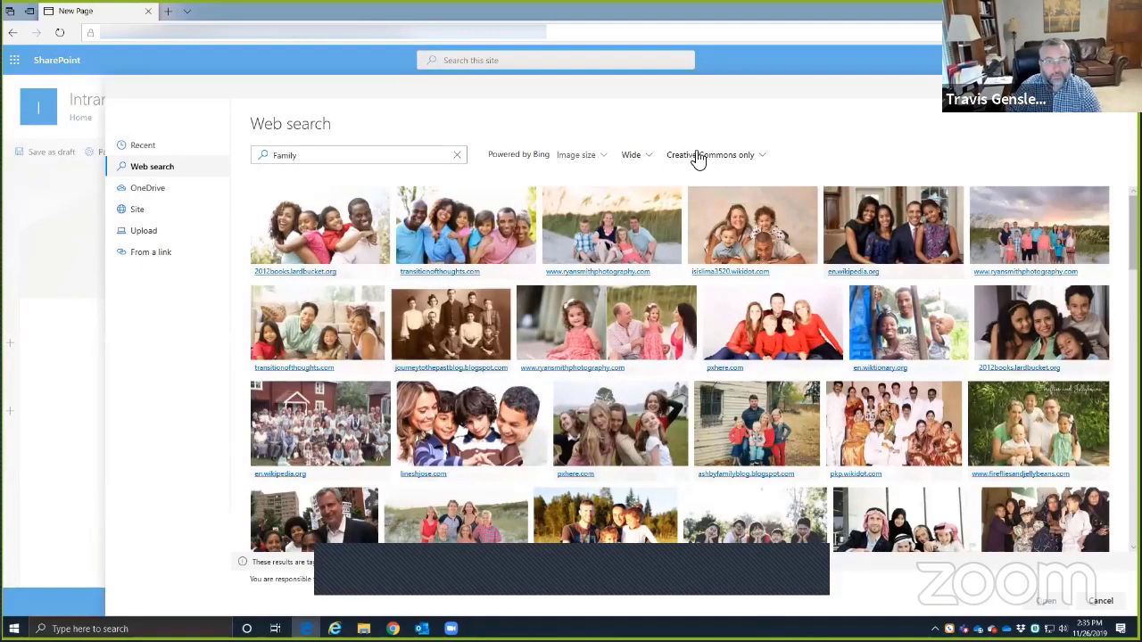
{"action": "left_click", "coordinate": [698, 158]}
{"action": "left_click", "coordinate": [693, 174]}
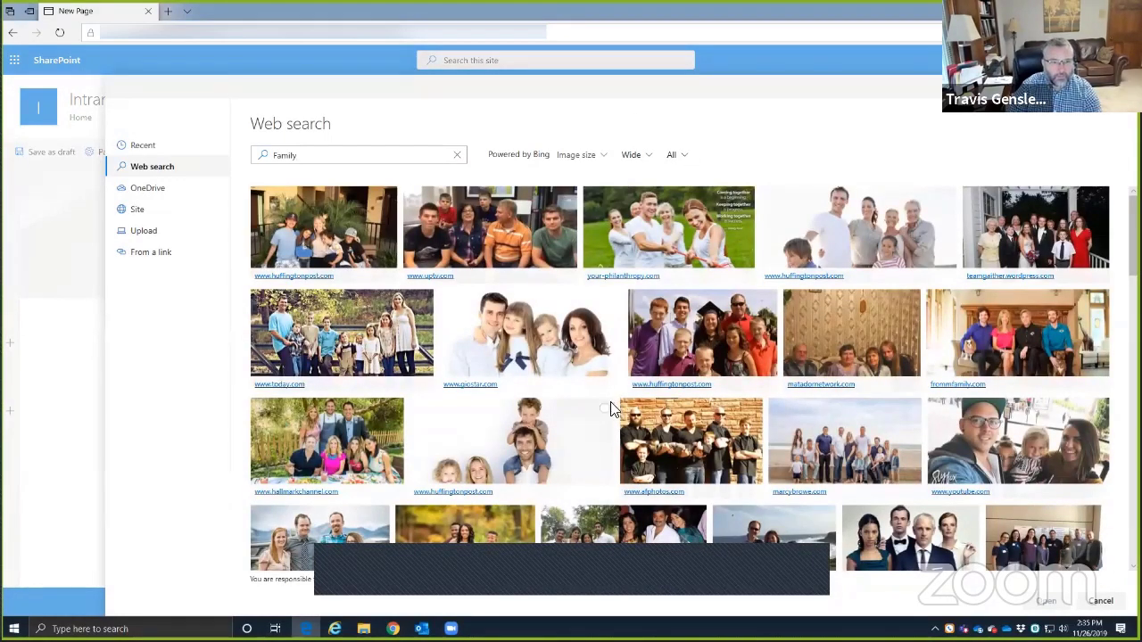
- Insert the photo of the family on the beach as the header image
{"action": "scroll", "coordinate": [603, 417], "scroll_direction": "down", "scroll_amount": 1}
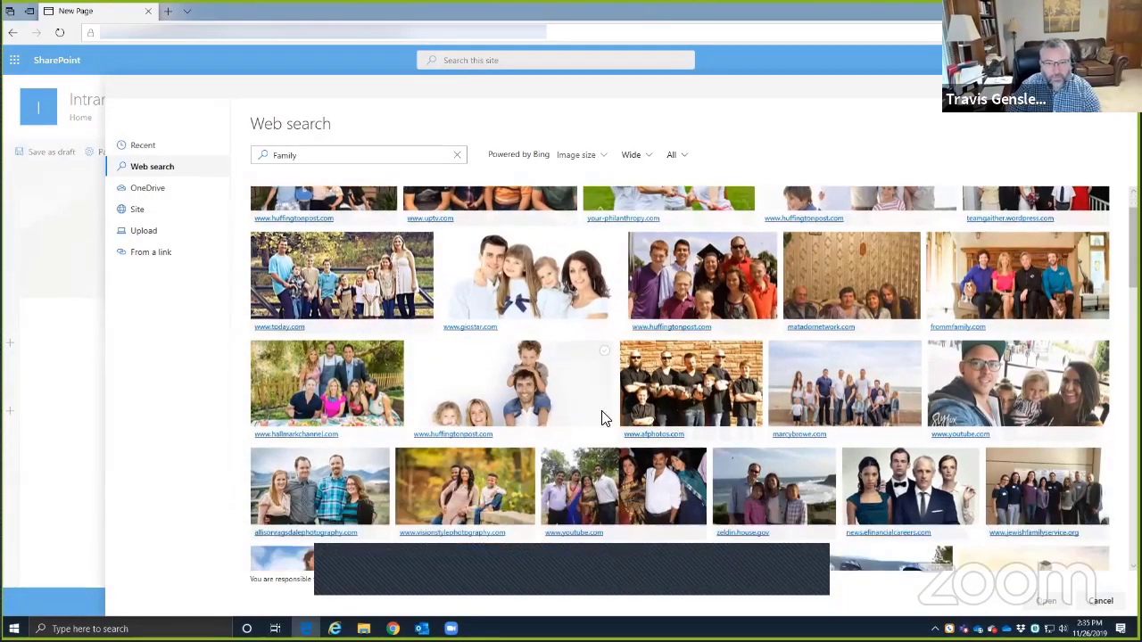
{"action": "scroll", "coordinate": [535, 383], "scroll_direction": "down", "scroll_amount": 1}
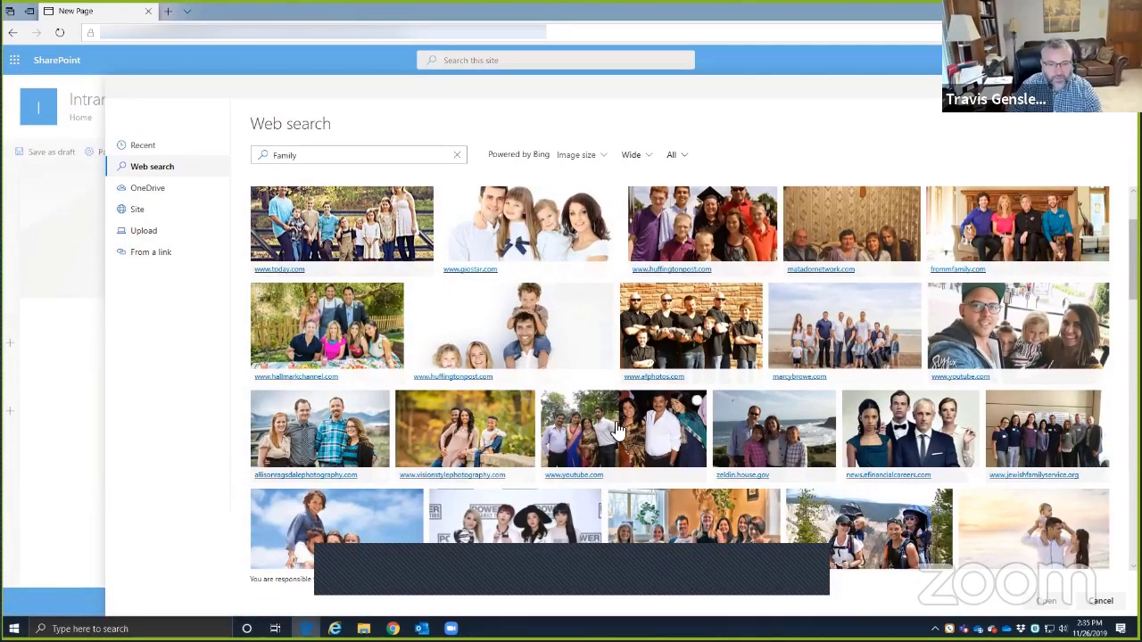
{"action": "scroll", "coordinate": [508, 455], "scroll_direction": "down", "scroll_amount": 3}
{"action": "scroll", "coordinate": [546, 421], "scroll_direction": "up", "scroll_amount": 1}
{"action": "scroll", "coordinate": [547, 420], "scroll_direction": "up", "scroll_amount": 3}
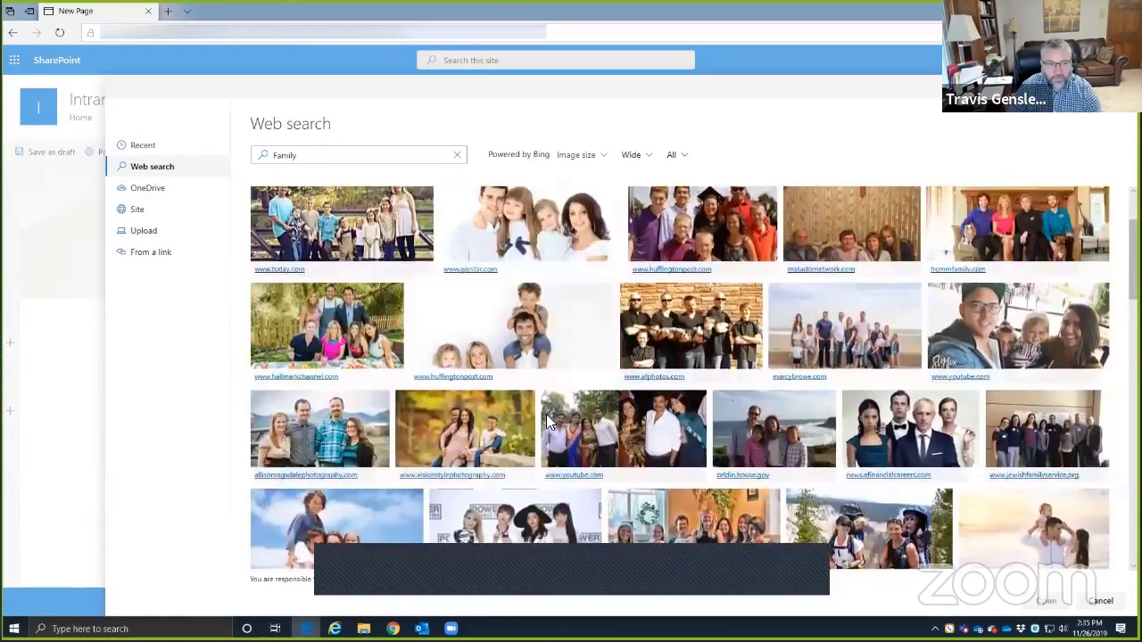
{"action": "left_click", "coordinate": [912, 412]}
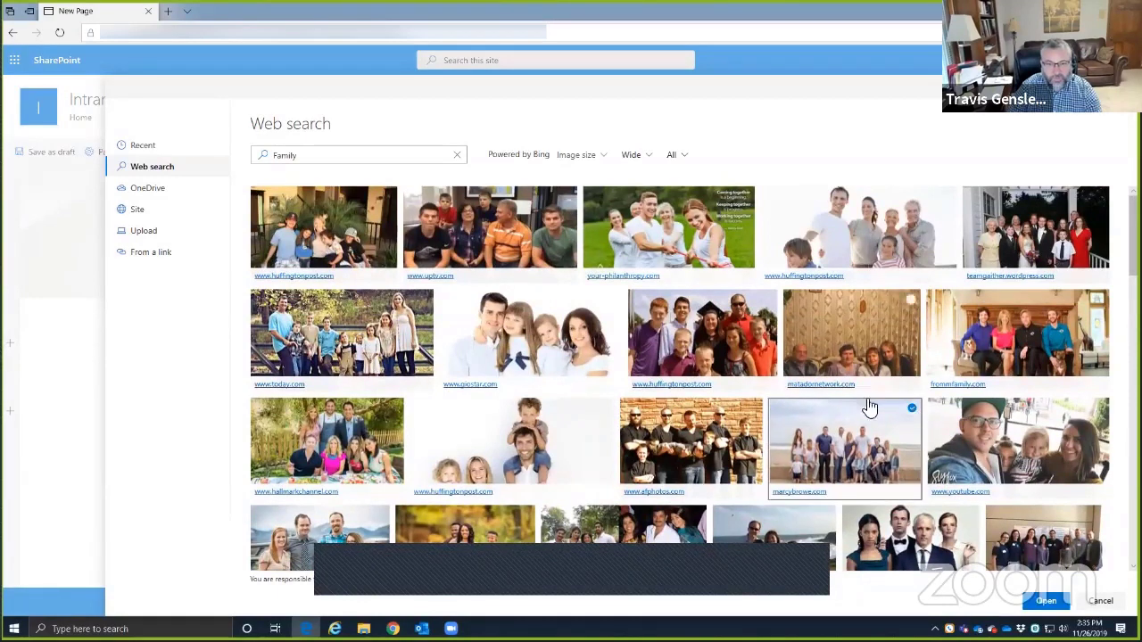
{"action": "left_click", "coordinate": [1045, 600]}
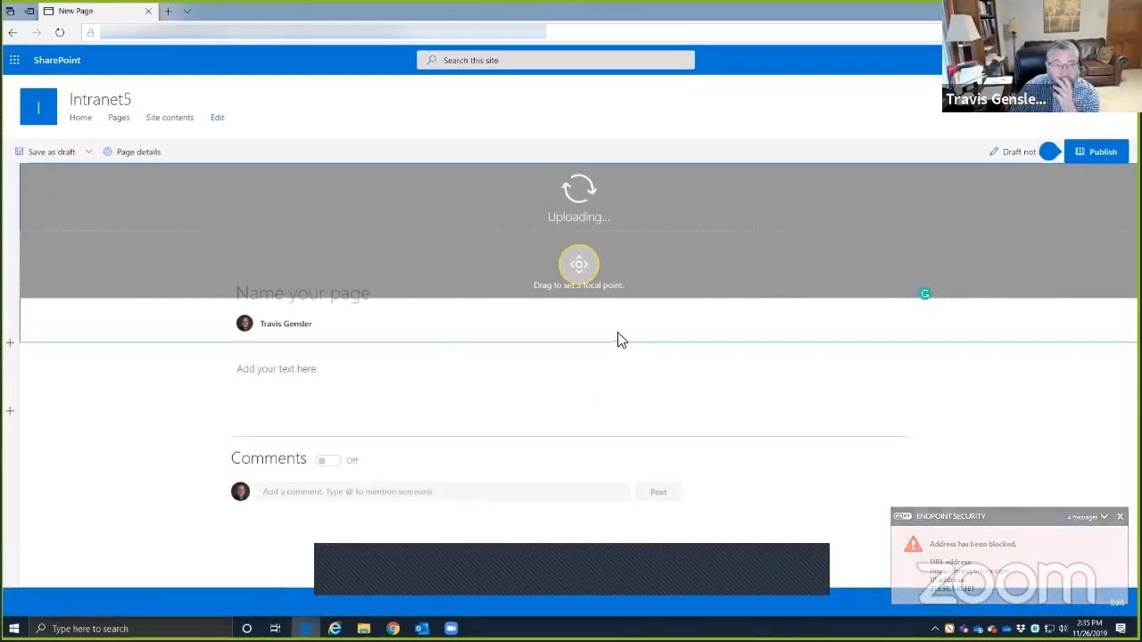
- Set the title area layout to Overlap after trying Image and title and Color block
{"action": "left_click", "coordinate": [578, 265]}
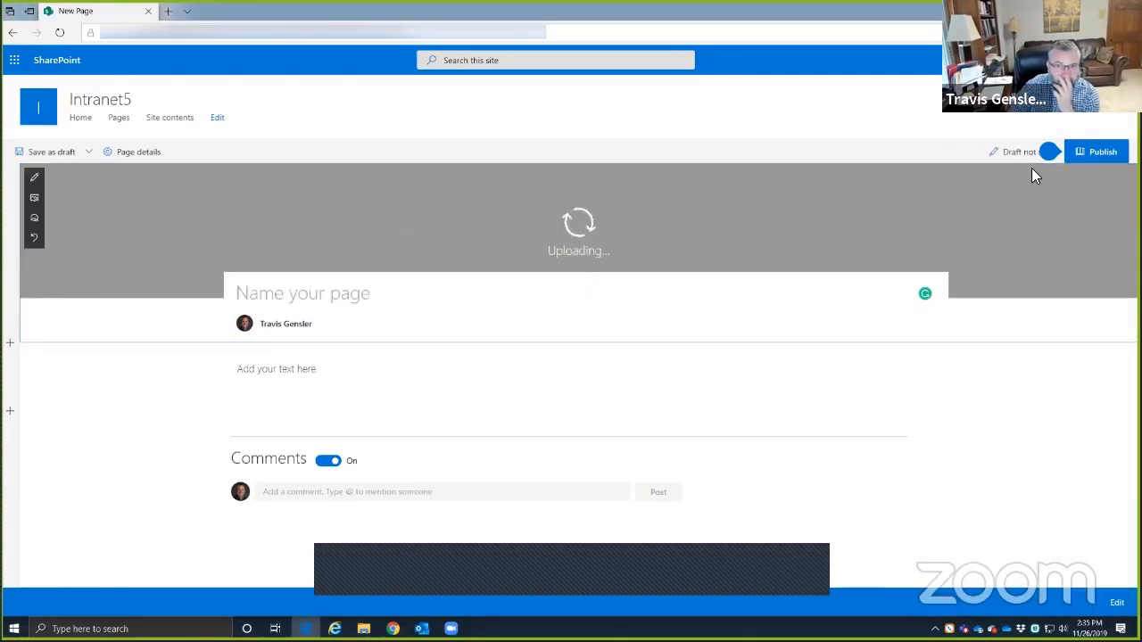
{"action": "left_click", "coordinate": [1034, 114]}
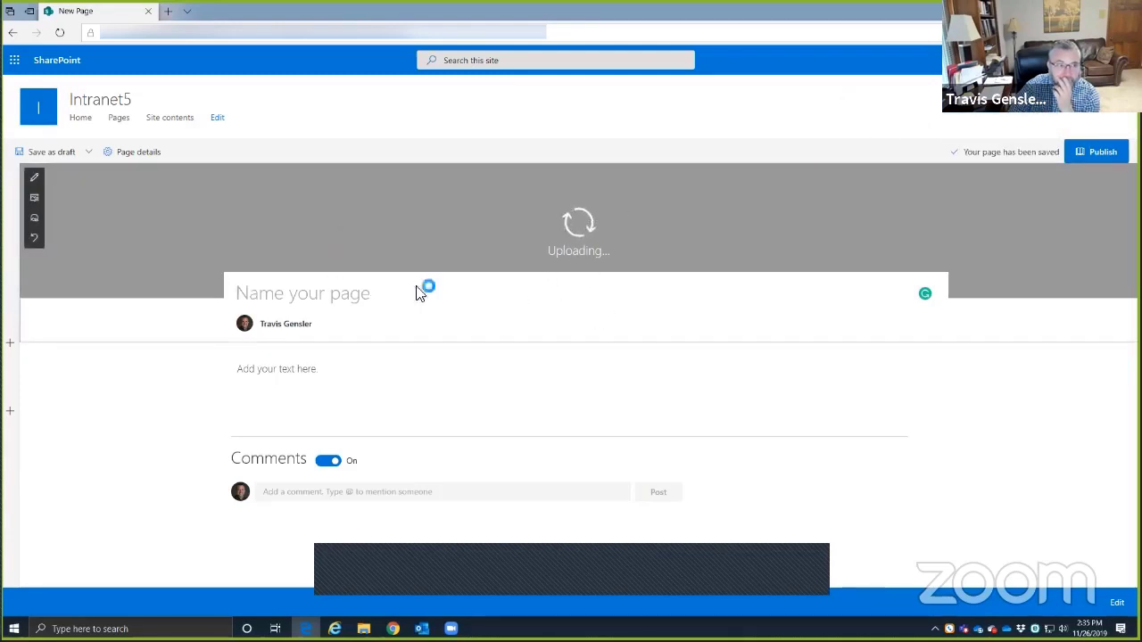
{"action": "left_click", "coordinate": [36, 184]}
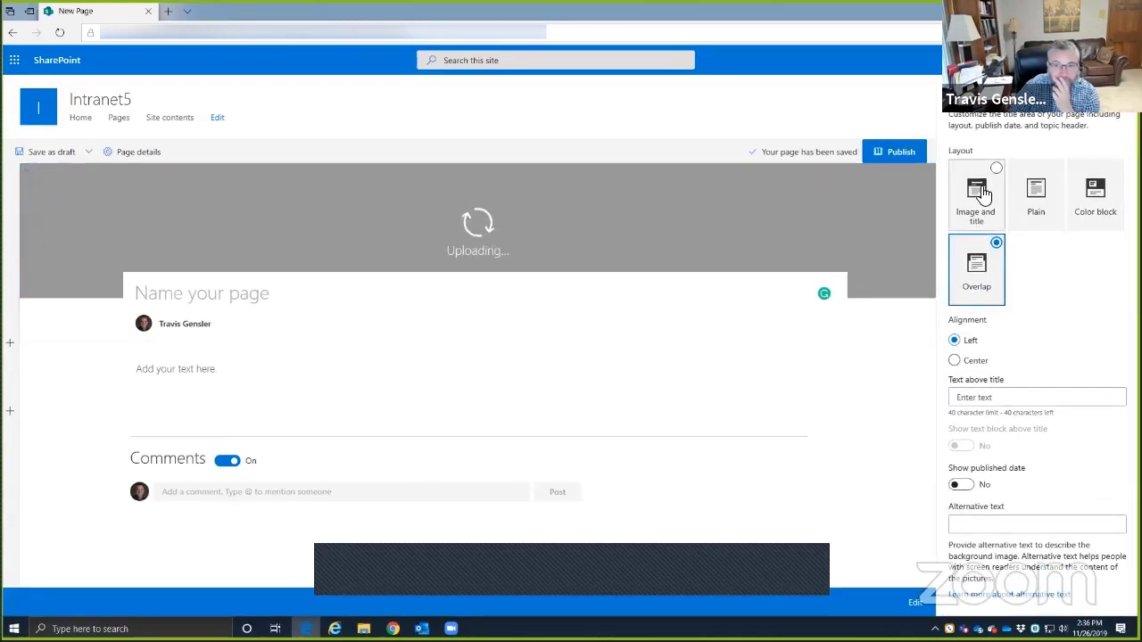
{"action": "mouse_move", "coordinate": [46, 190]}
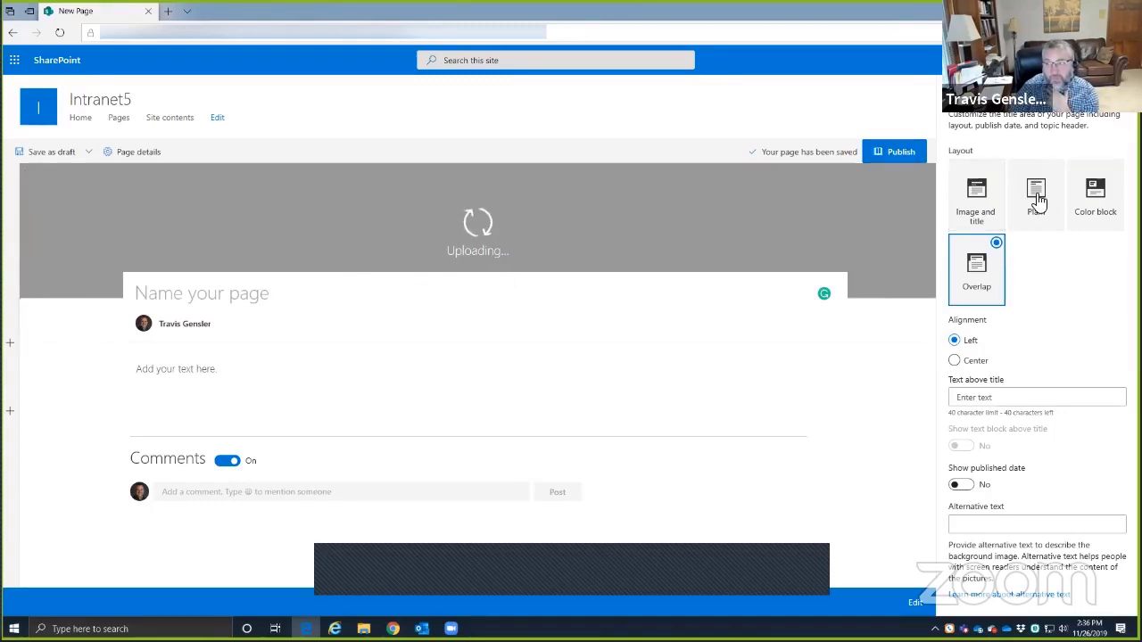
{"action": "key", "text": "alt+Tab"}
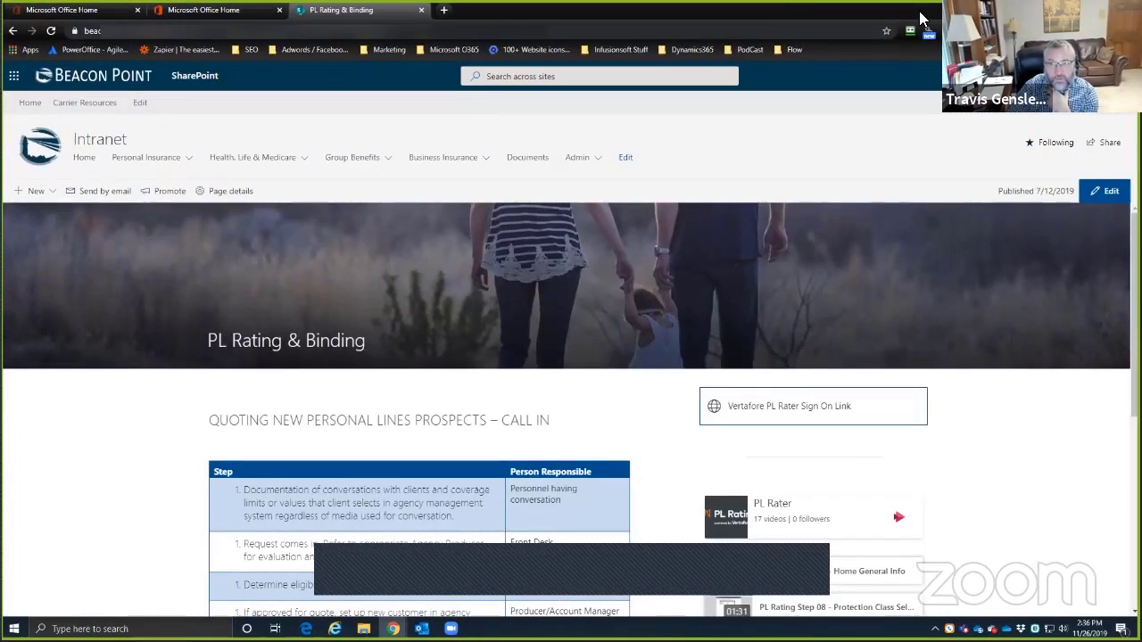
{"action": "key", "text": "alt+Tab"}
{"action": "left_click", "coordinate": [970, 214]}
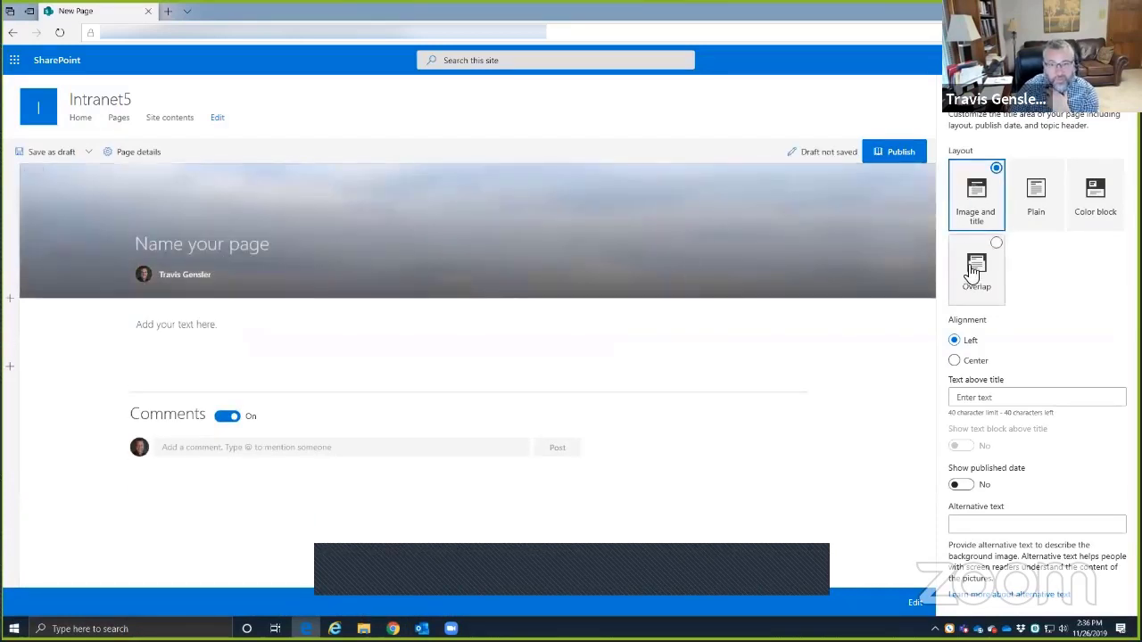
{"action": "left_click", "coordinate": [974, 267]}
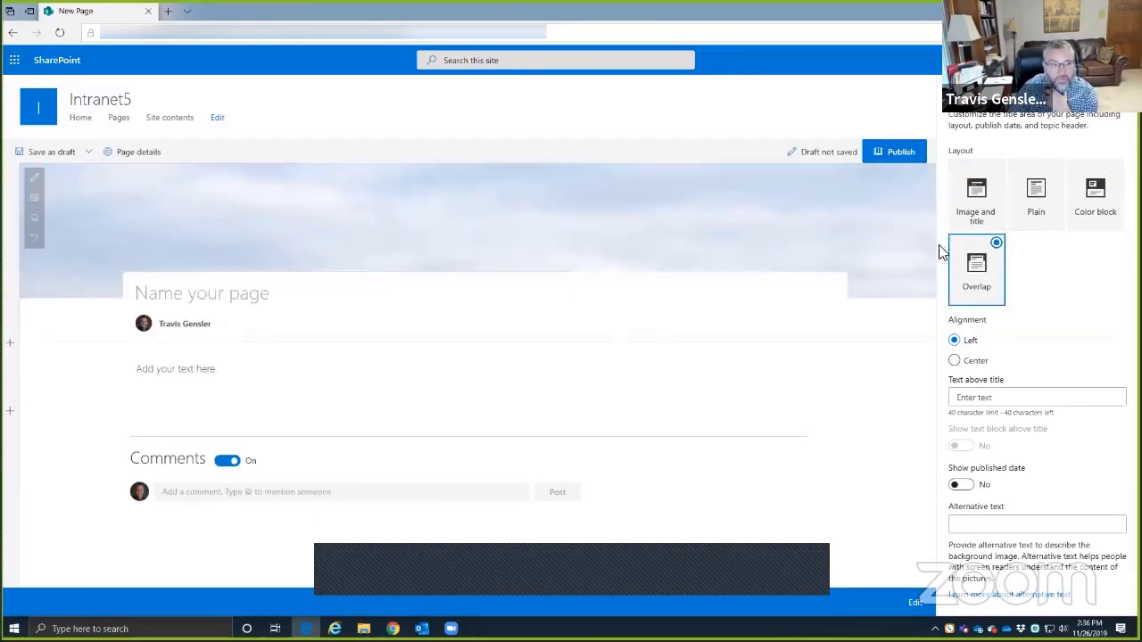
{"action": "left_click", "coordinate": [1104, 193]}
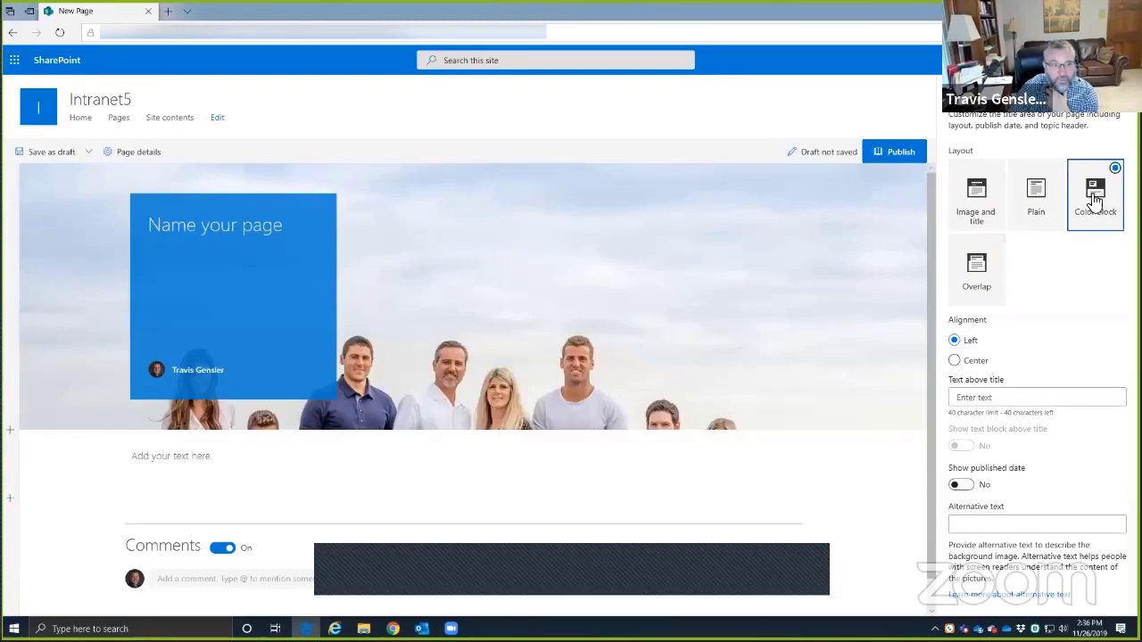
{"action": "left_click", "coordinate": [976, 268]}
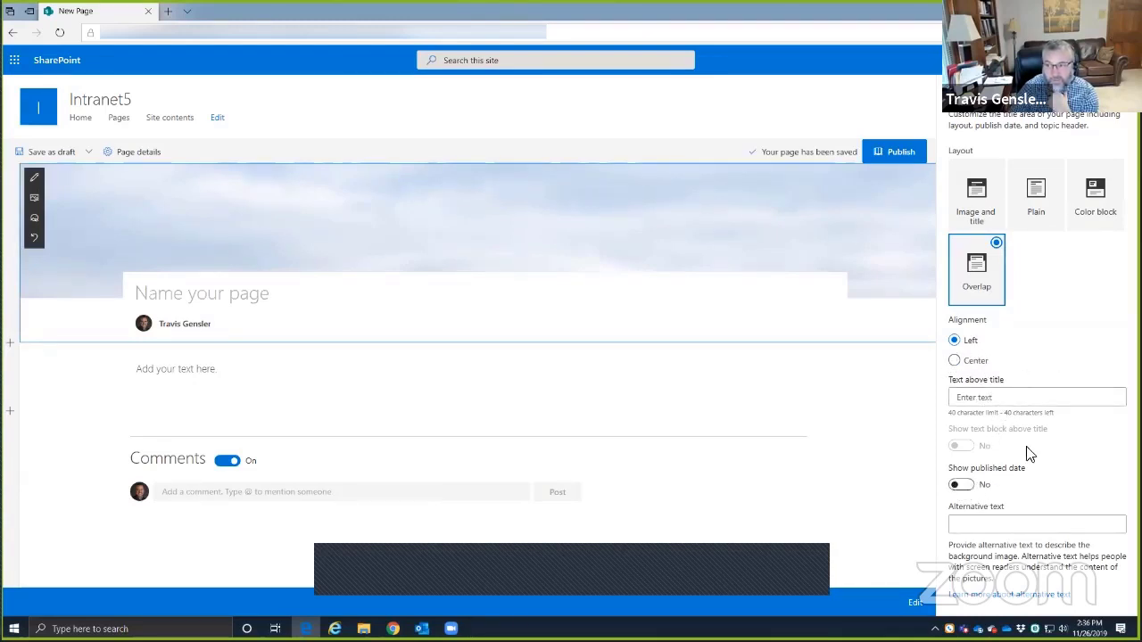
- Turn Show published date off and close the title area settings
{"action": "left_click", "coordinate": [961, 486]}
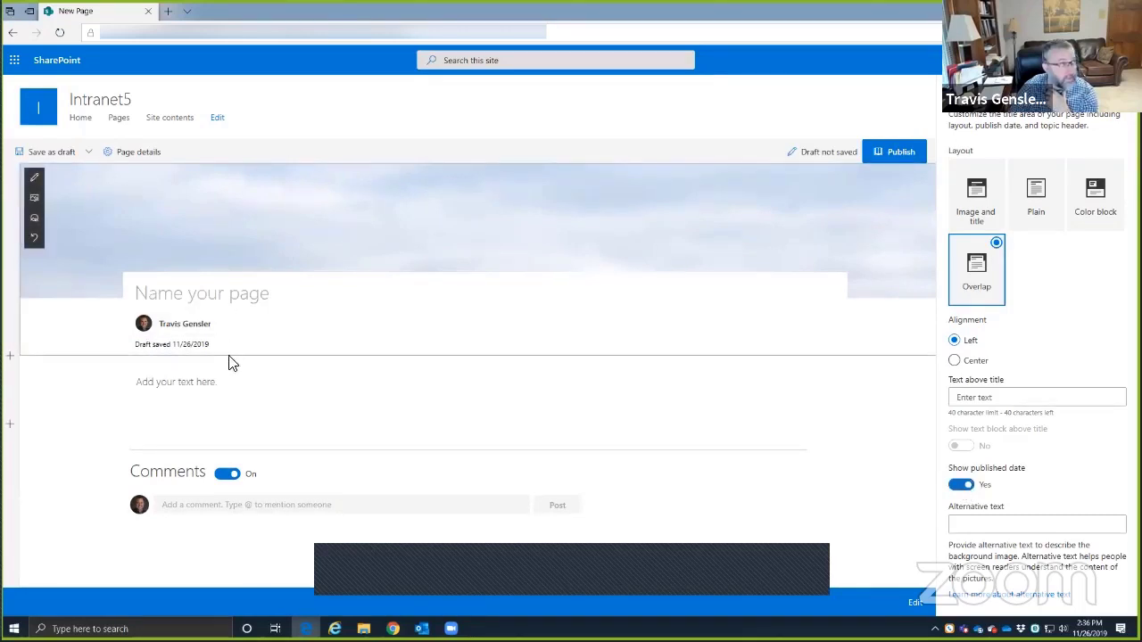
{"action": "left_click", "coordinate": [961, 487]}
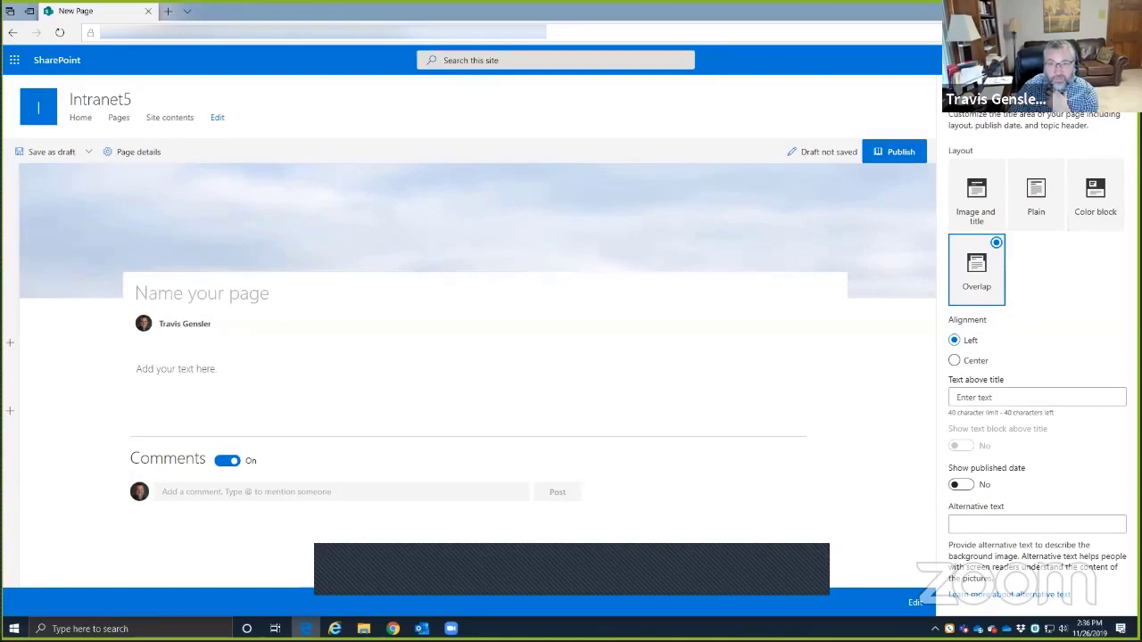
{"action": "left_click", "coordinate": [1117, 90]}
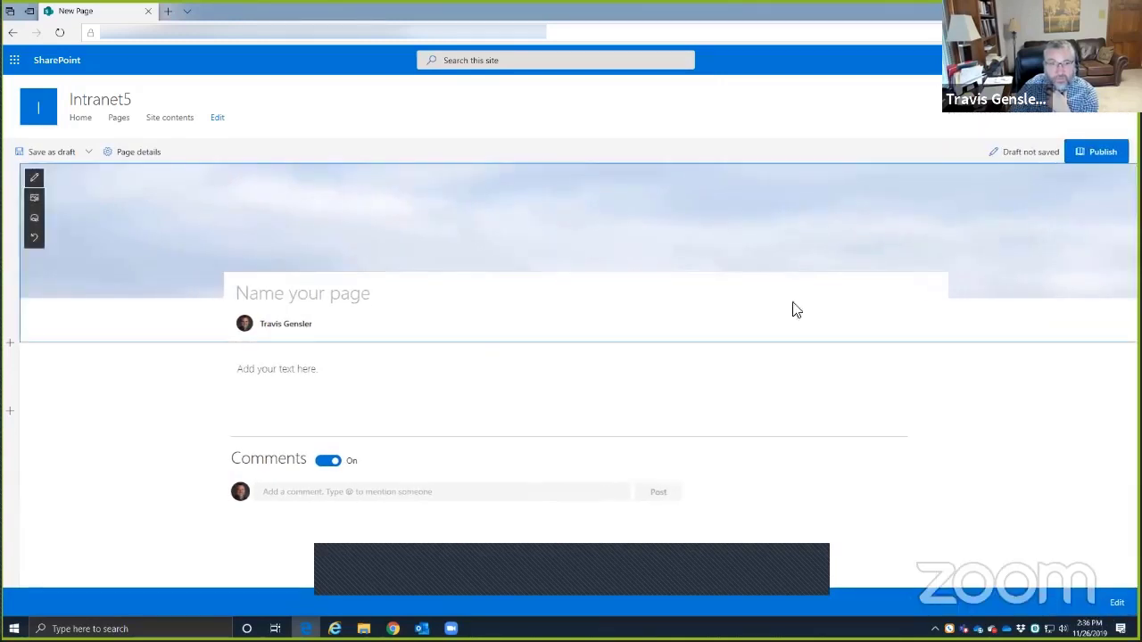
- Move the banner image's focal point down onto the people, keeping the same image
{"action": "left_click", "coordinate": [36, 201]}
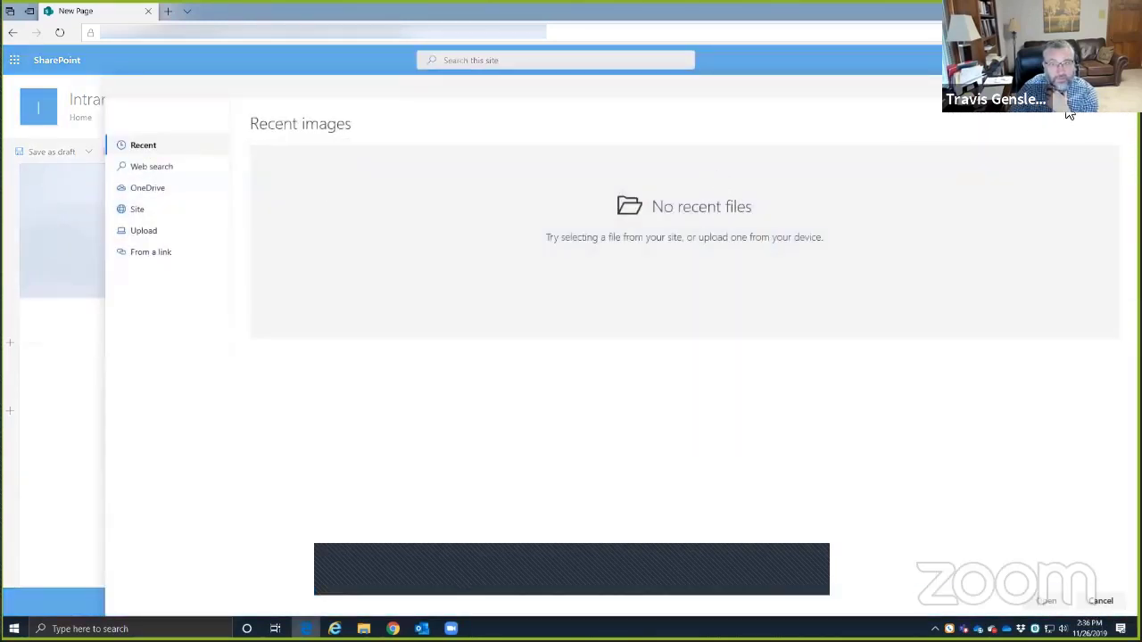
{"action": "left_click", "coordinate": [69, 286]}
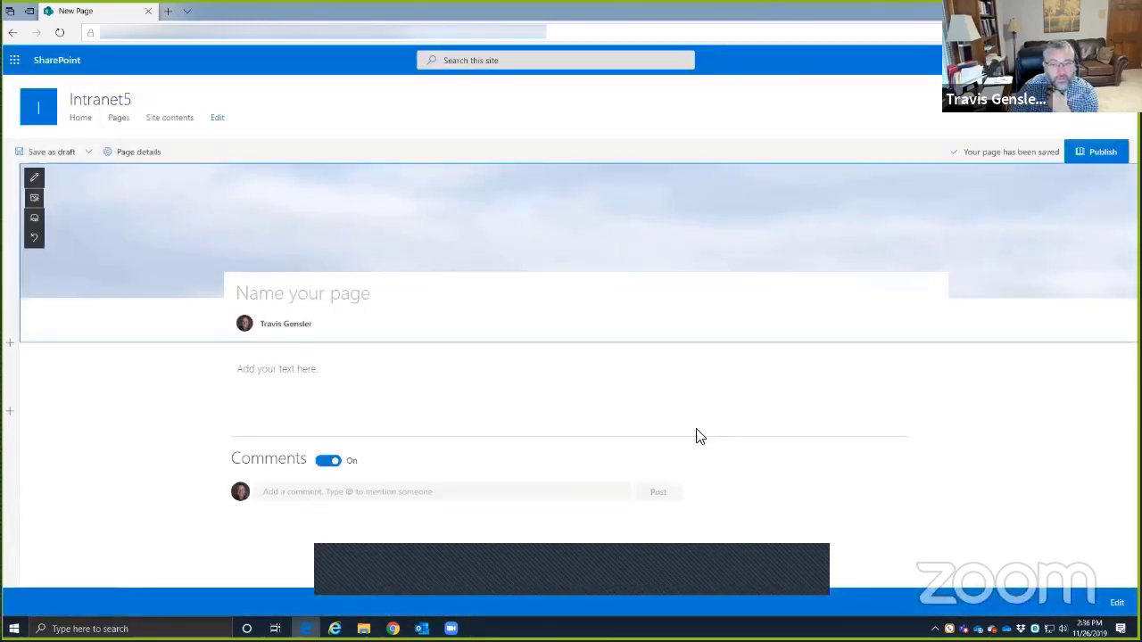
{"action": "left_click", "coordinate": [35, 220]}
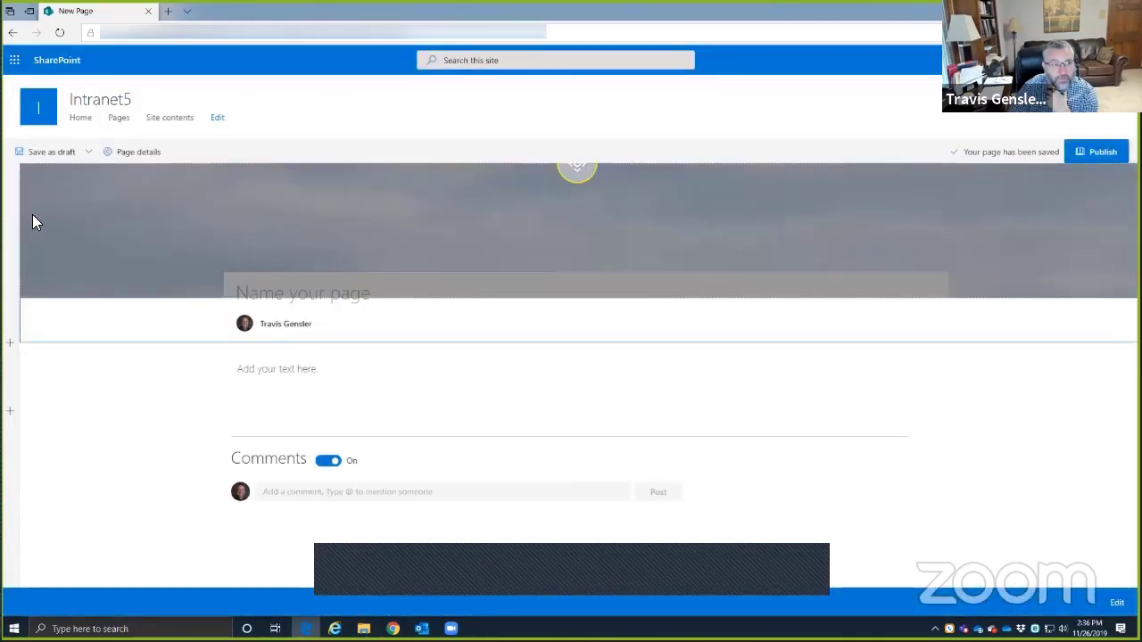
{"action": "left_click_drag", "start_coordinate": [577, 171], "coordinate": [577, 214]}
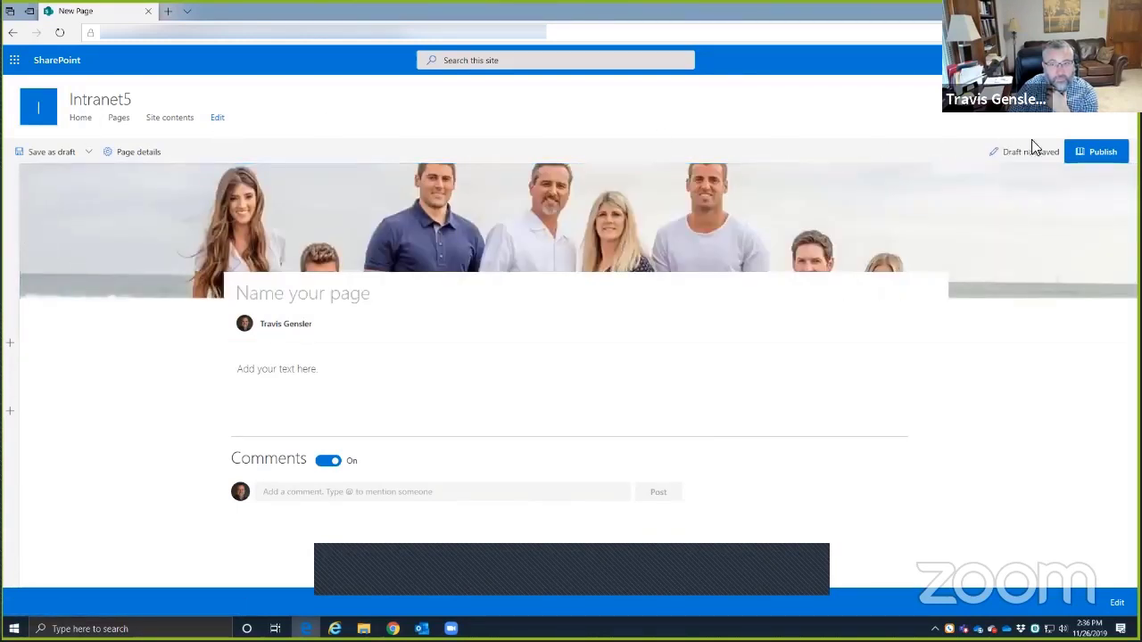
- Remove the author and title the page 'Personal Insurance'
{"action": "left_click", "coordinate": [329, 322]}
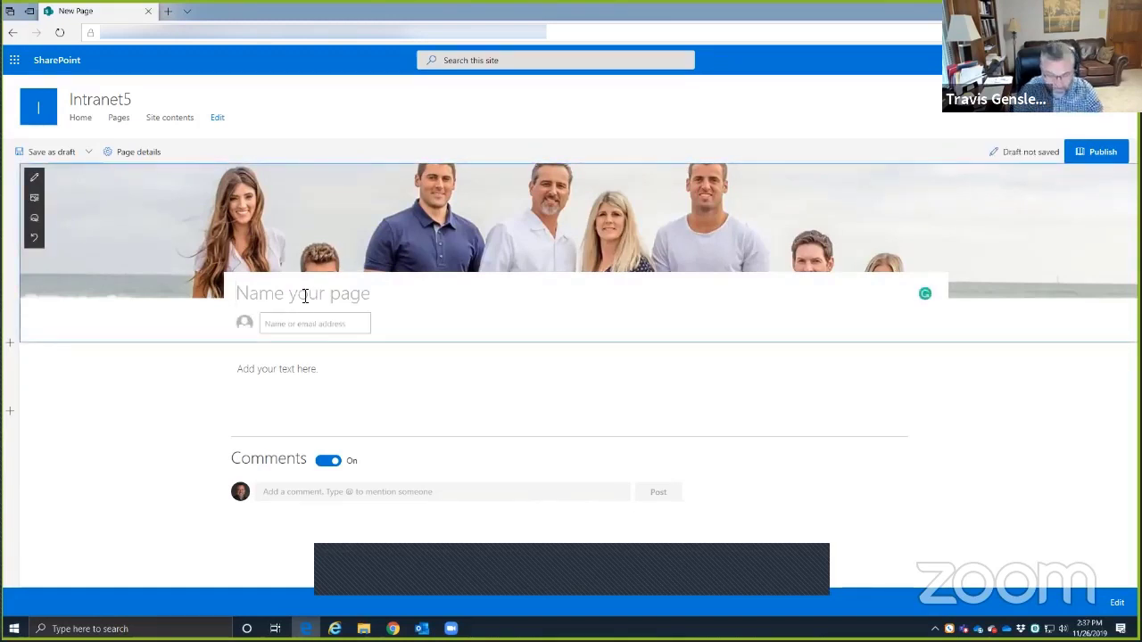
{"action": "type", "text": "Person"}
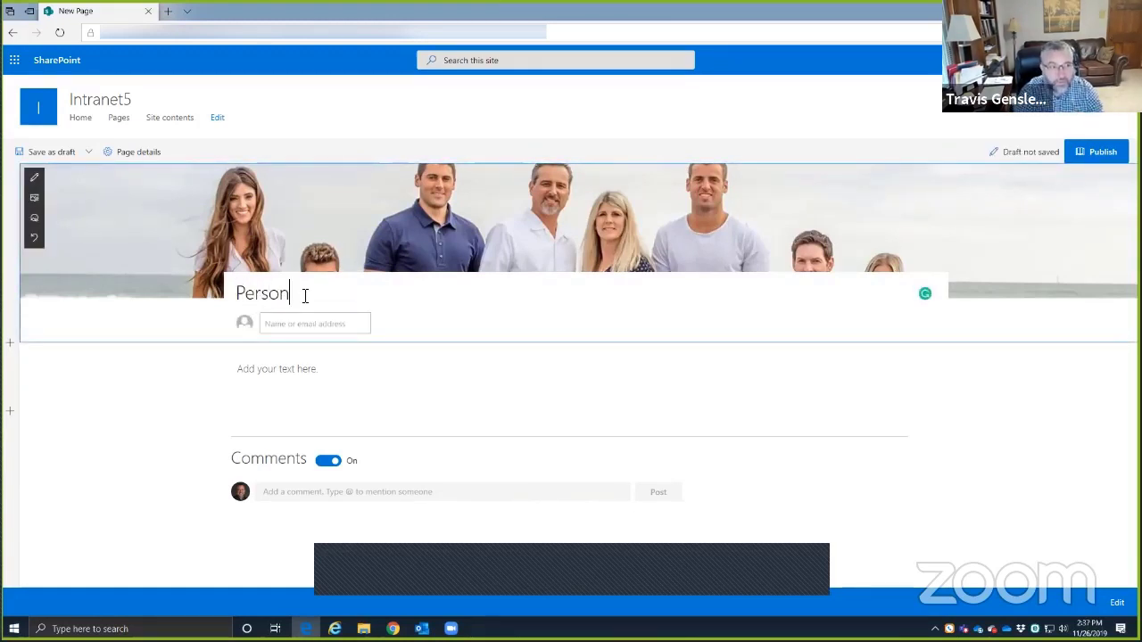
{"action": "type", "text": "al Insurance"}
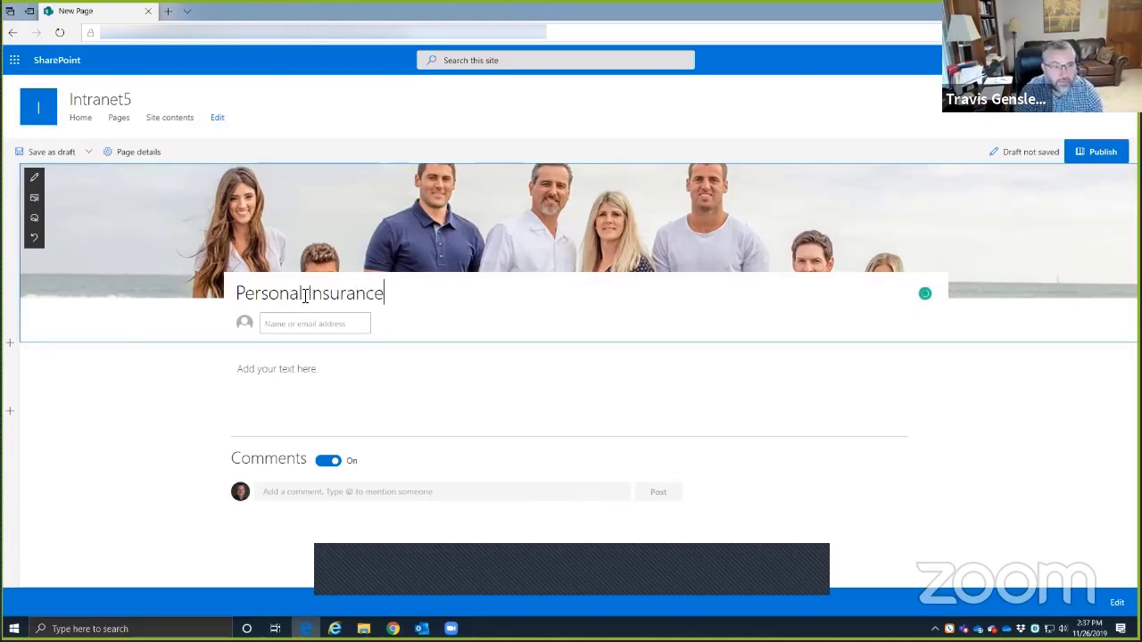
{"action": "key", "text": "Return"}
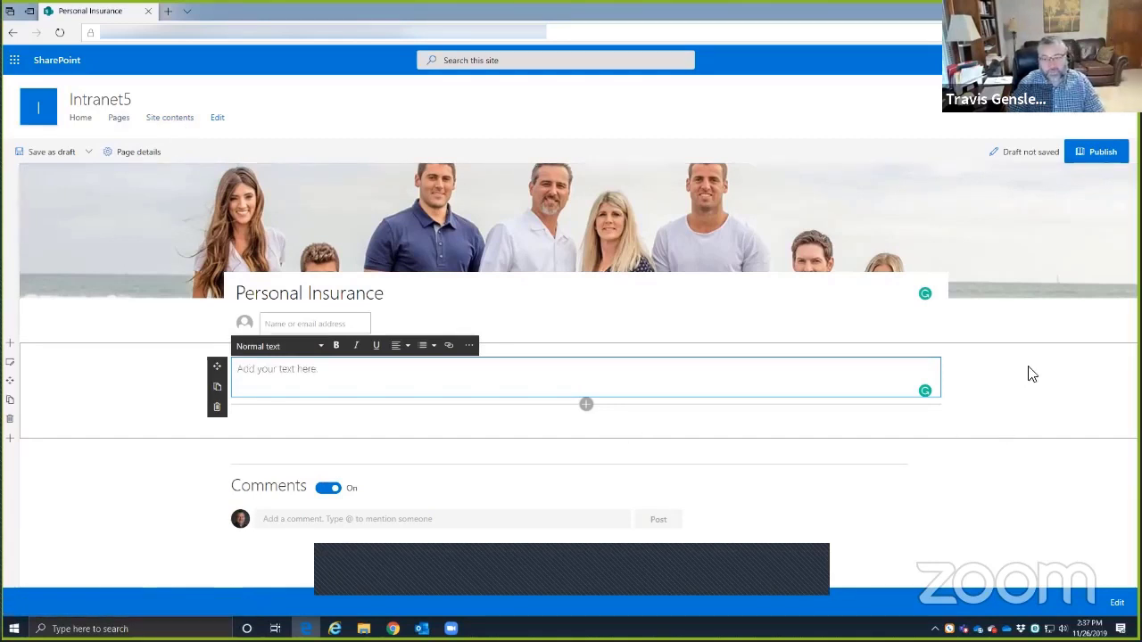
{"action": "left_click", "coordinate": [970, 391]}
- Set the text section's background to light grey after trying the blue swatches
{"action": "key", "text": "alt+Tab"}
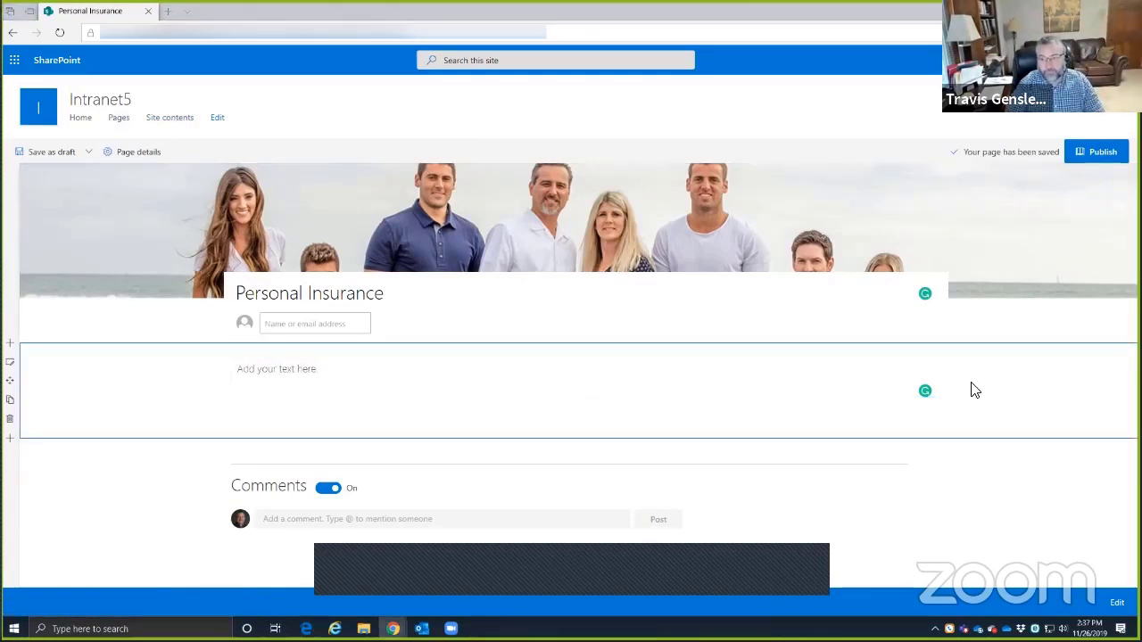
{"action": "left_click", "coordinate": [328, 373]}
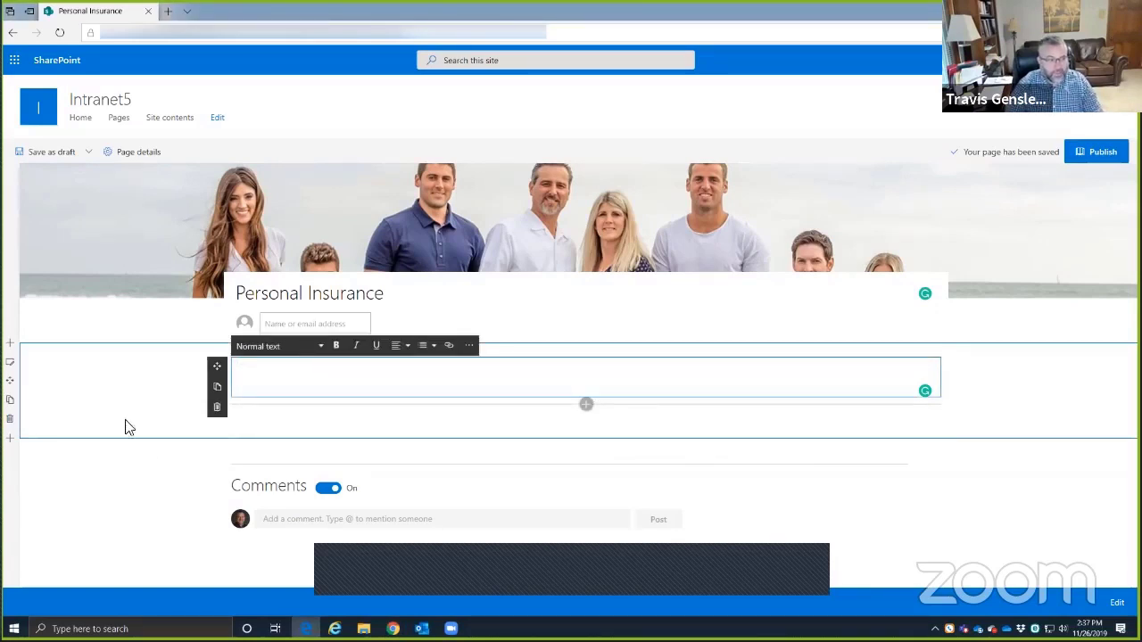
{"action": "left_click", "coordinate": [12, 367]}
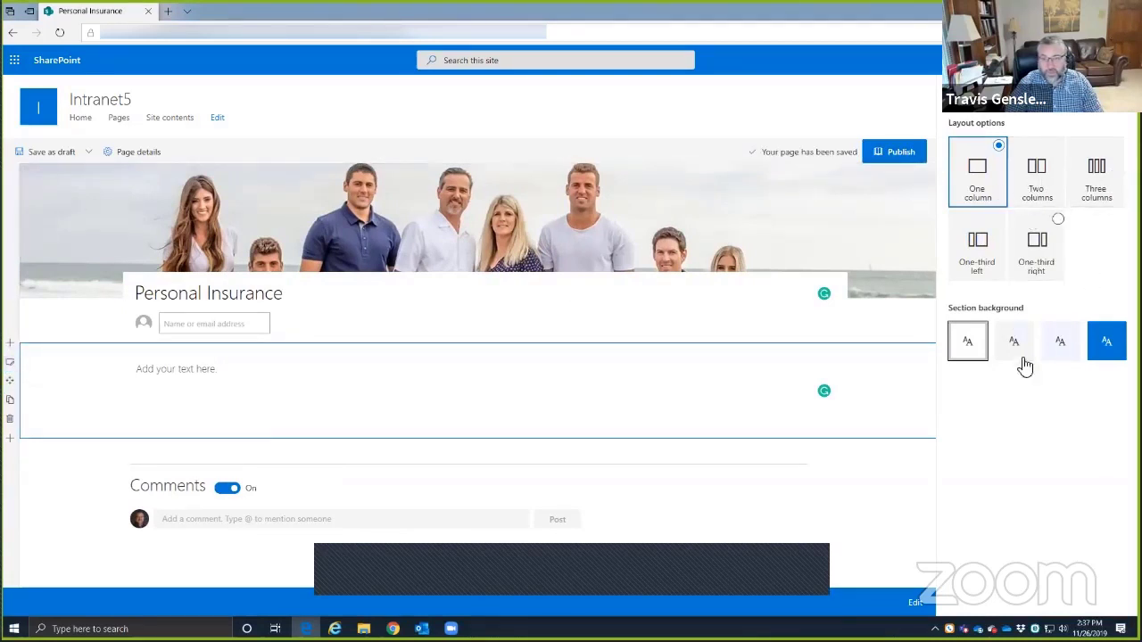
{"action": "left_click", "coordinate": [1106, 343]}
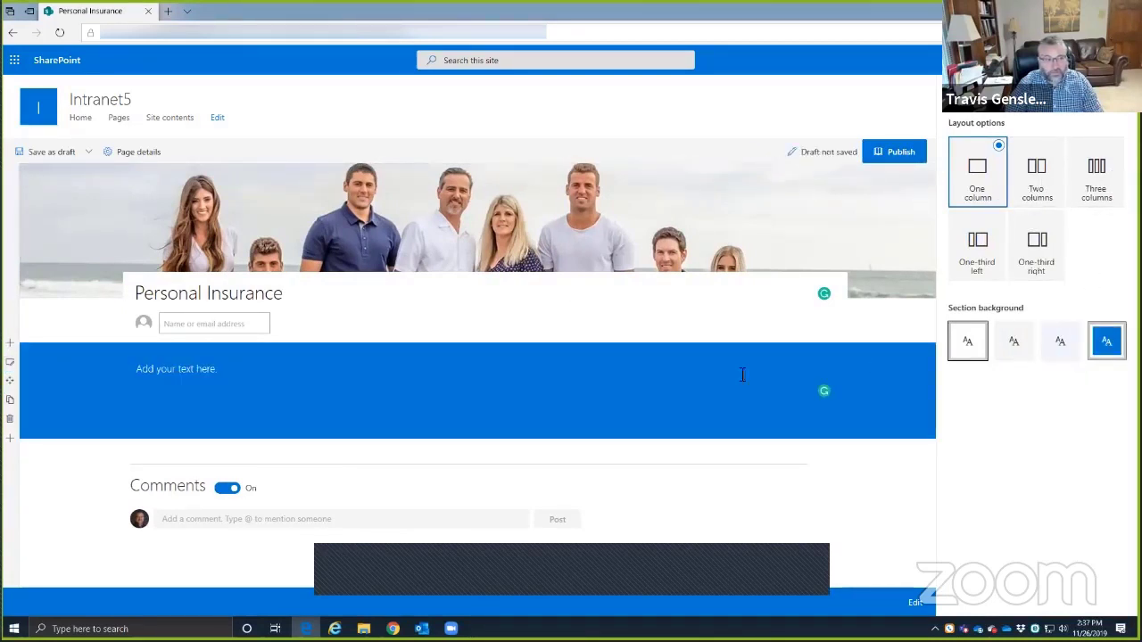
{"action": "left_click", "coordinate": [1054, 350]}
{"action": "left_click", "coordinate": [1014, 341]}
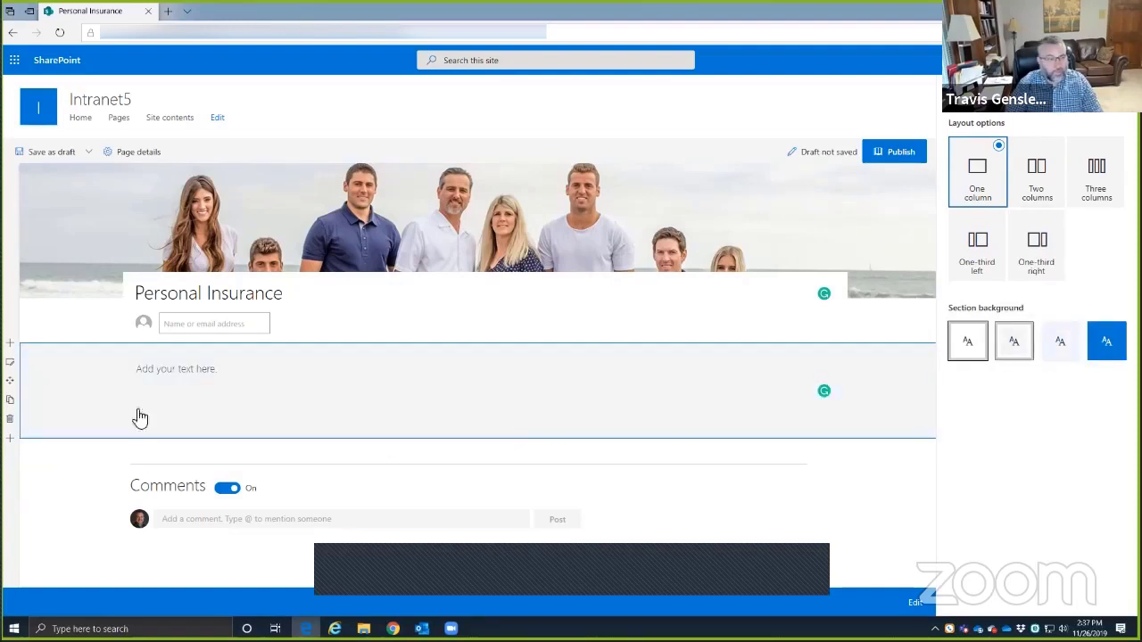
- Reopen the title area settings and close them unchanged
{"action": "left_click", "coordinate": [266, 378]}
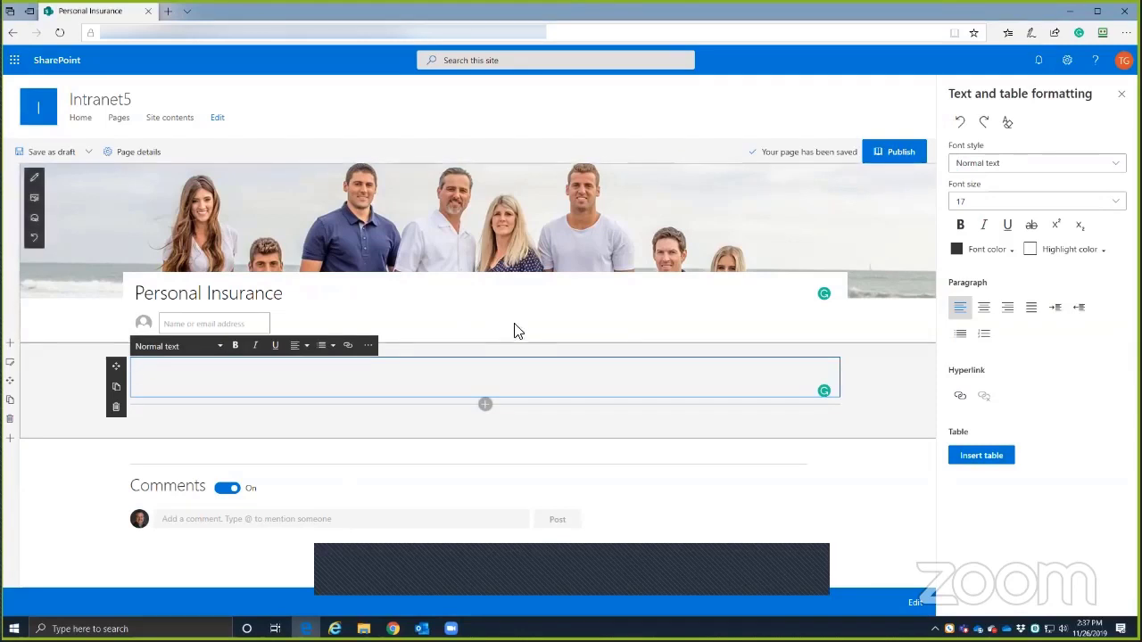
{"action": "left_click", "coordinate": [144, 291]}
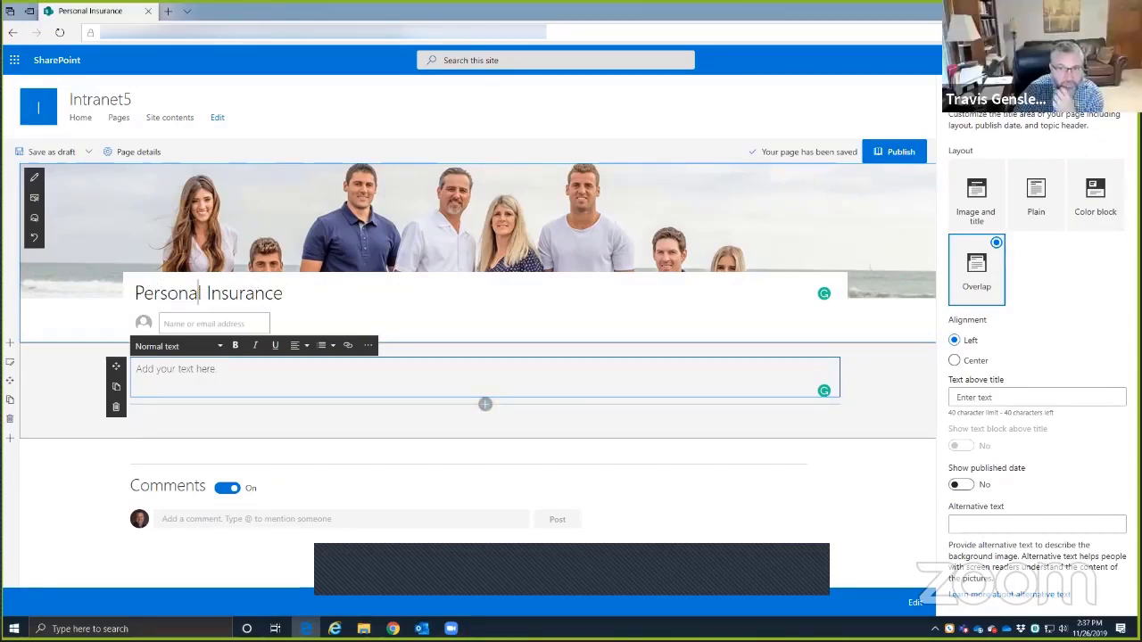
{"action": "left_click", "coordinate": [1117, 92]}
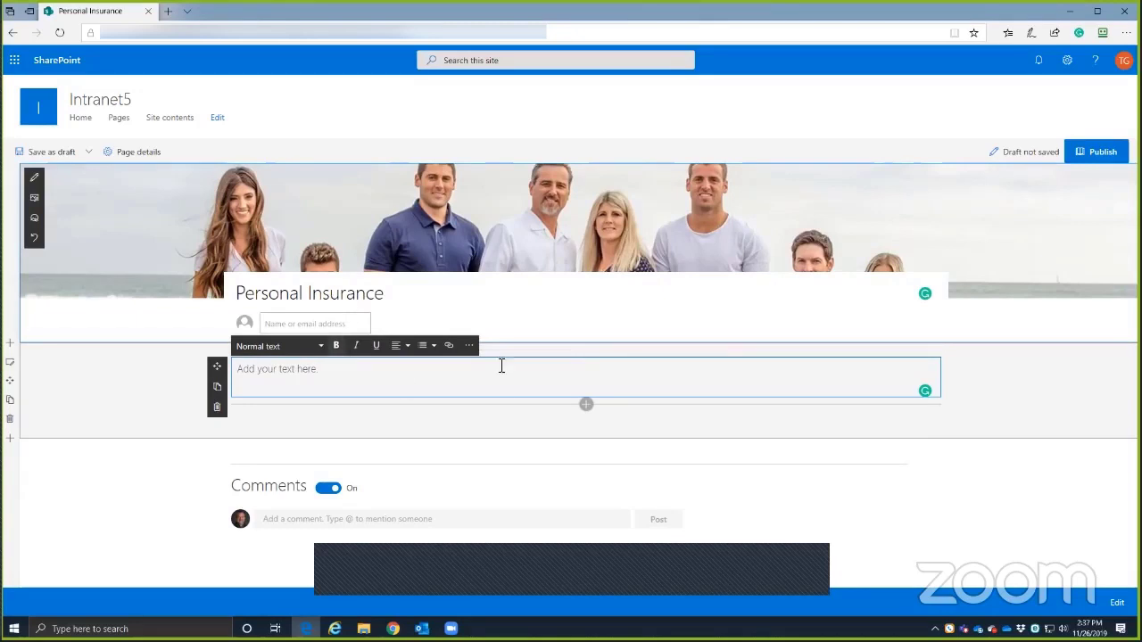
- Add 'Personal Lines workflows' as a centred Heading 1 in the grey section
{"action": "left_click", "coordinate": [357, 376]}
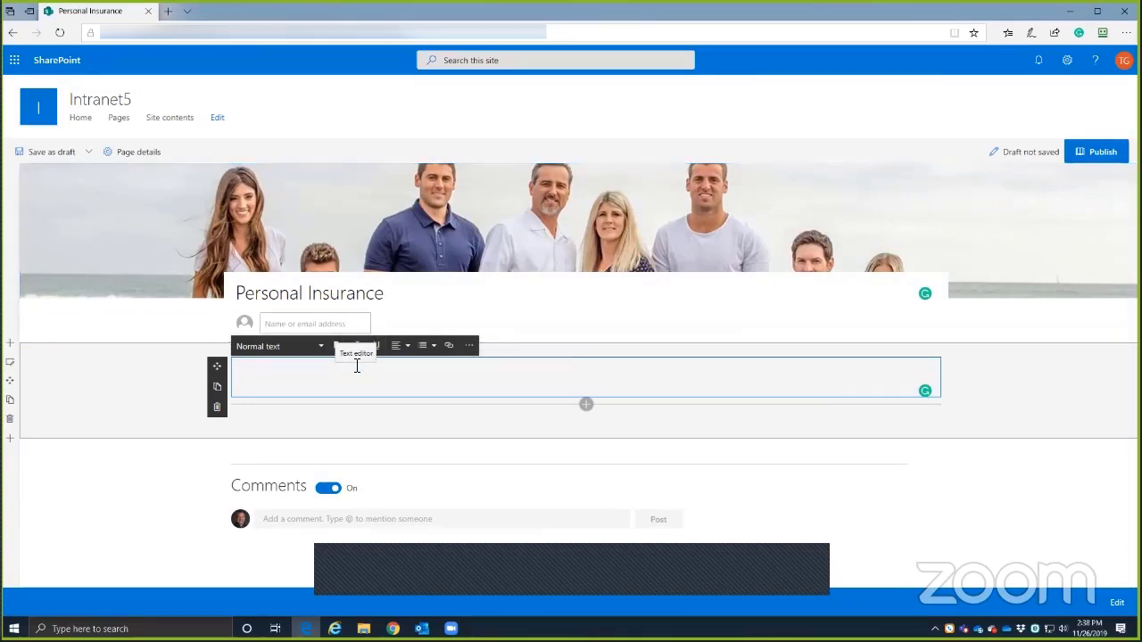
{"action": "type", "text": "Personal Lines workflows"}
{"action": "left_click", "coordinate": [406, 345]}
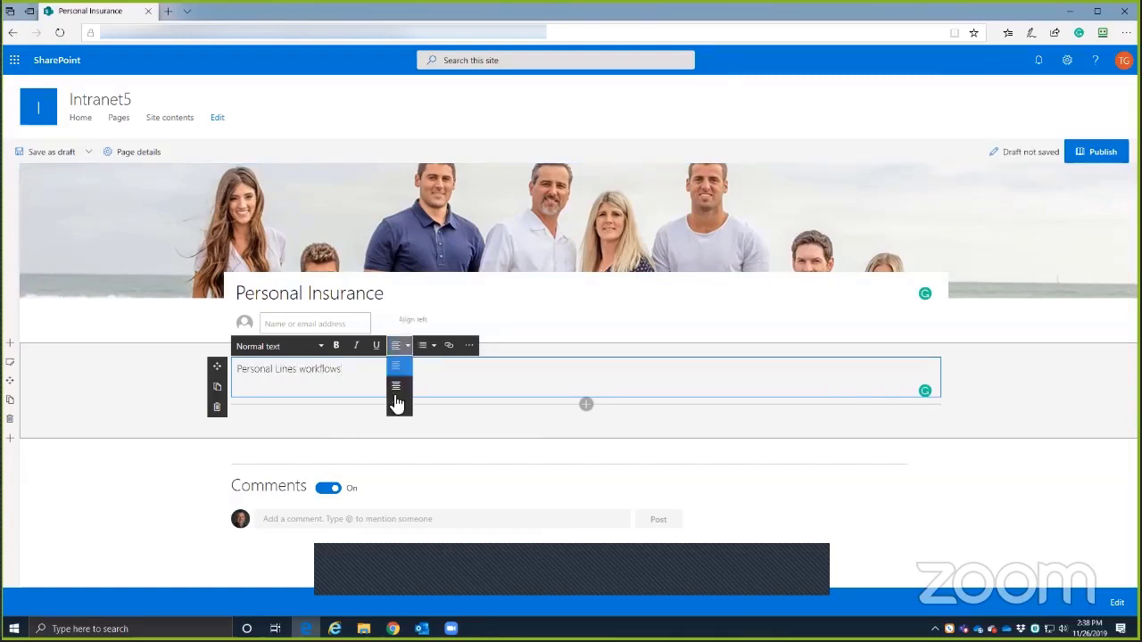
{"action": "left_click", "coordinate": [396, 385]}
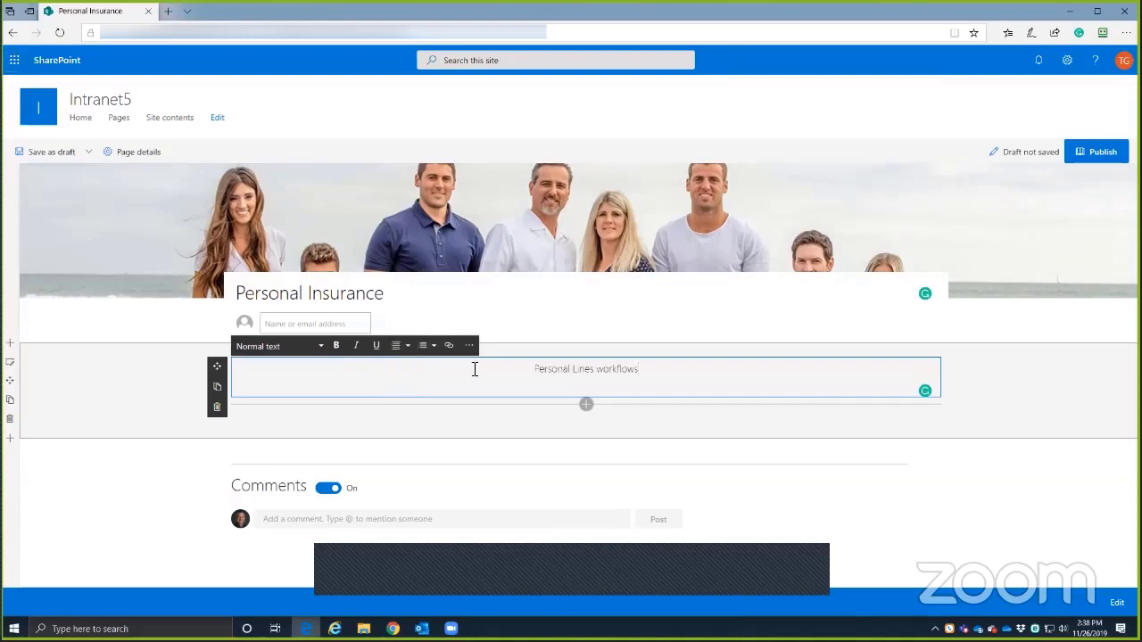
{"action": "triple_click", "coordinate": [596, 373]}
{"action": "left_click", "coordinate": [314, 347]}
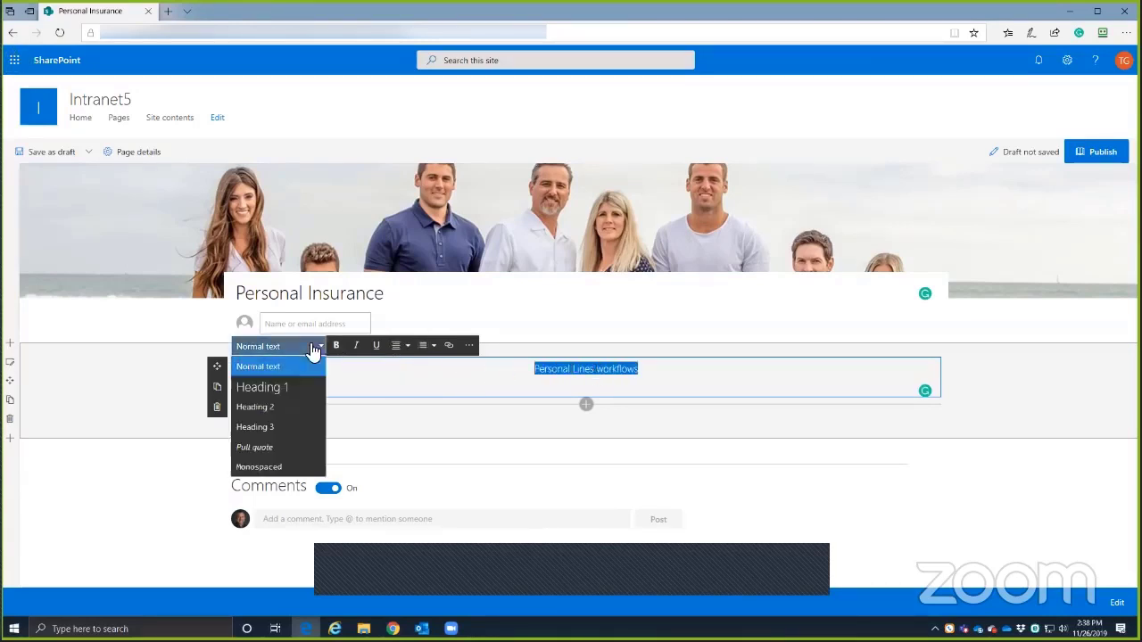
{"action": "left_click", "coordinate": [263, 390]}
{"action": "left_click", "coordinate": [403, 345]}
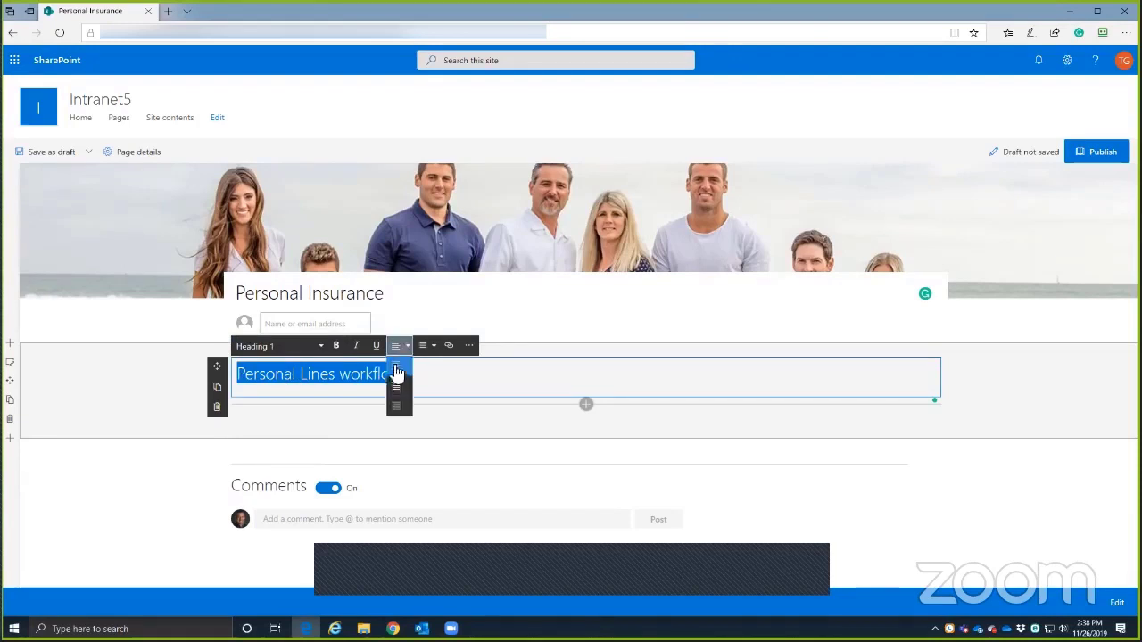
{"action": "left_click", "coordinate": [399, 386]}
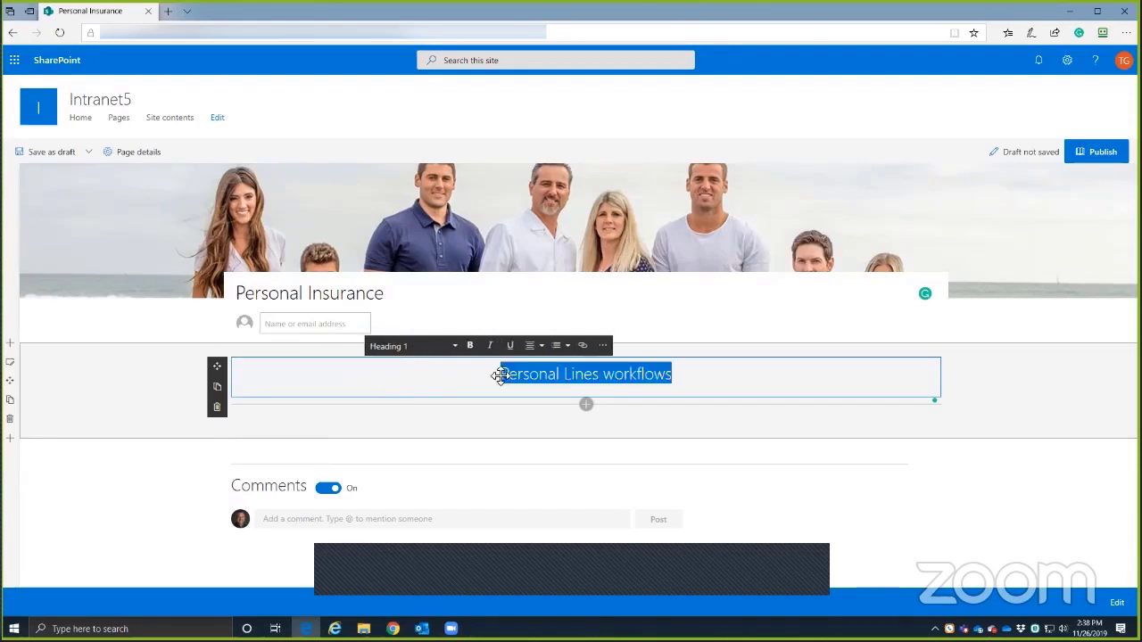
{"action": "left_click", "coordinate": [743, 434]}
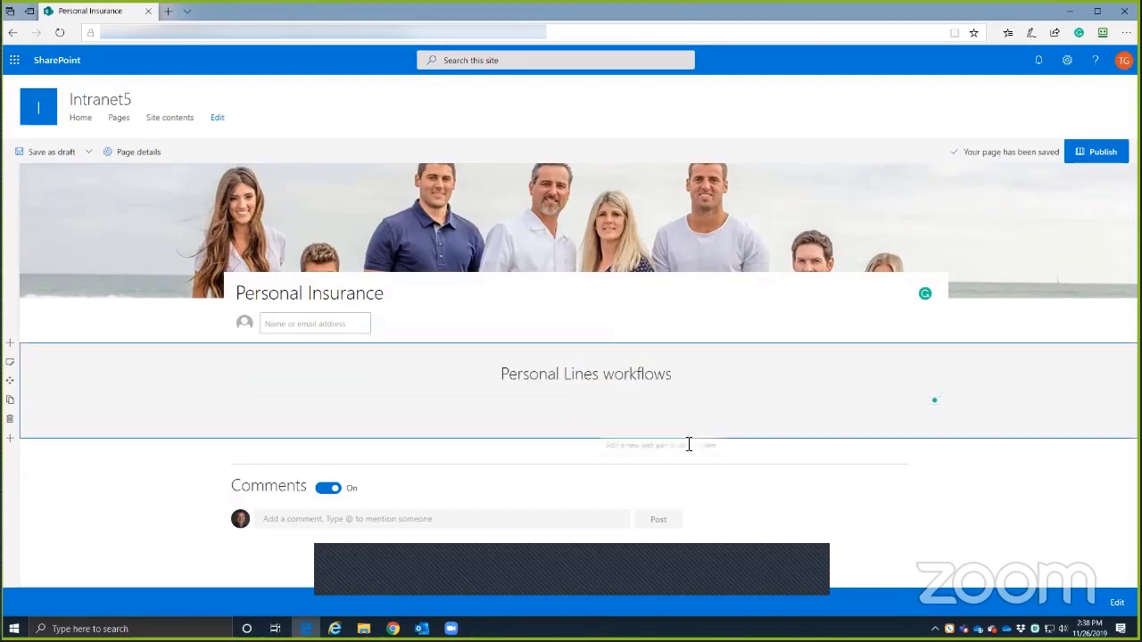
{"action": "left_click", "coordinate": [588, 452]}
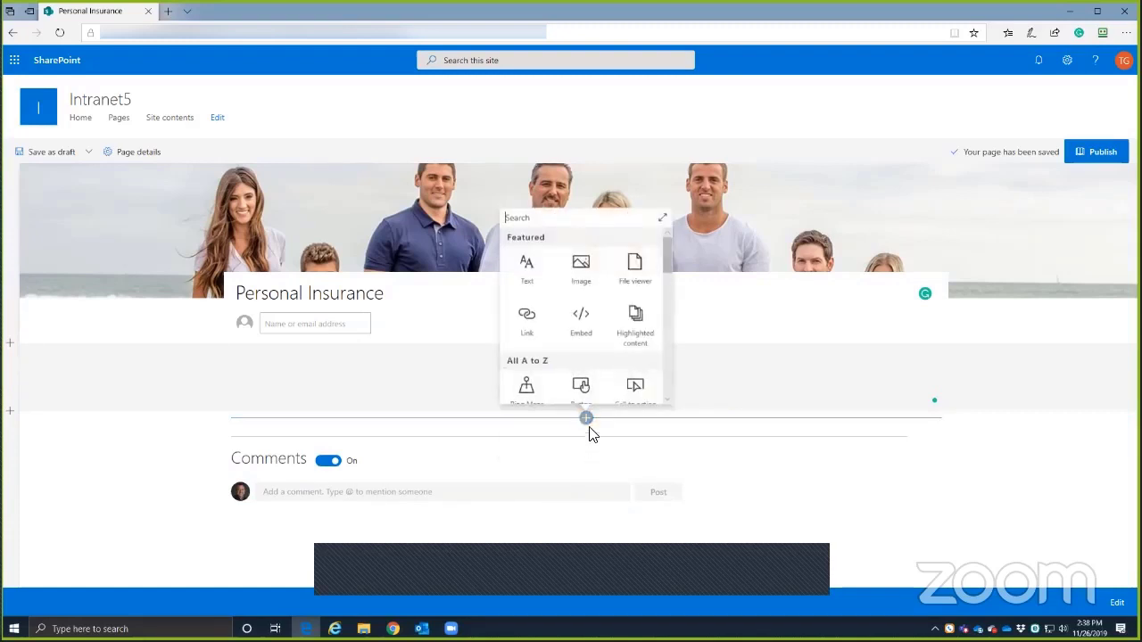
- Add a three-column text section below the heading with 'New Business' in the first column
{"action": "left_click", "coordinate": [531, 265]}
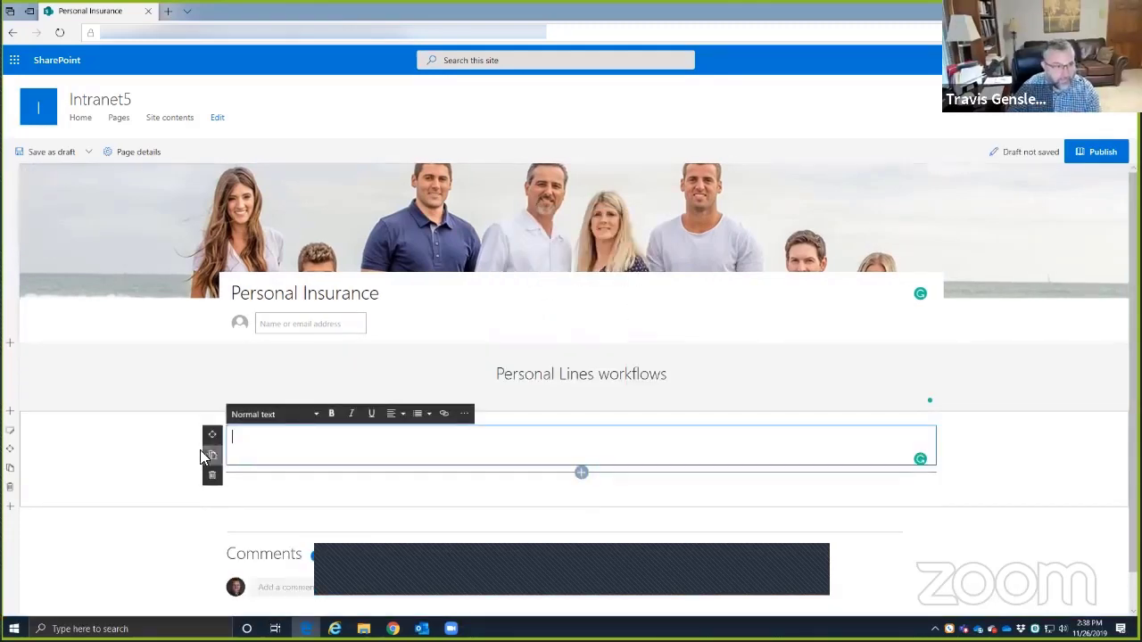
{"action": "left_click", "coordinate": [11, 432]}
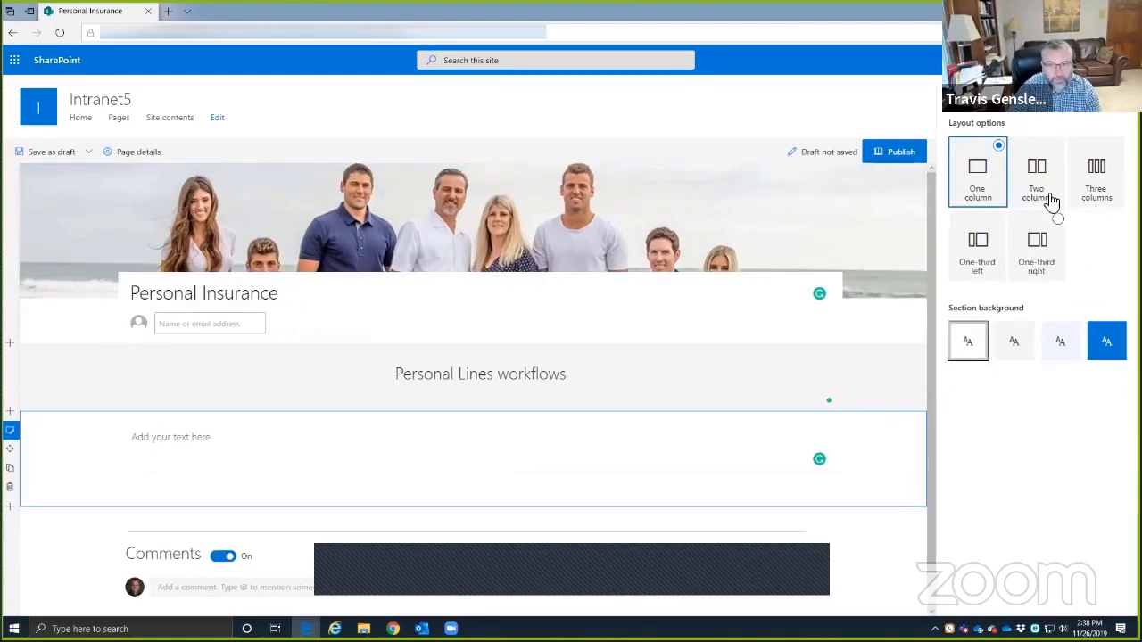
{"action": "left_click", "coordinate": [1096, 176]}
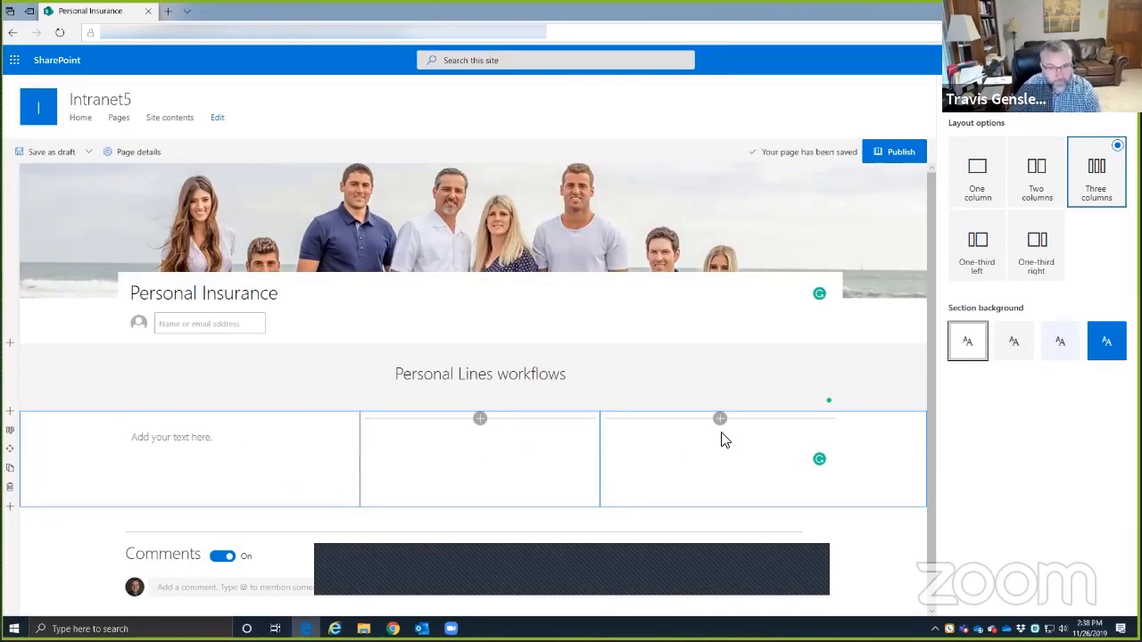
{"action": "left_click", "coordinate": [184, 442]}
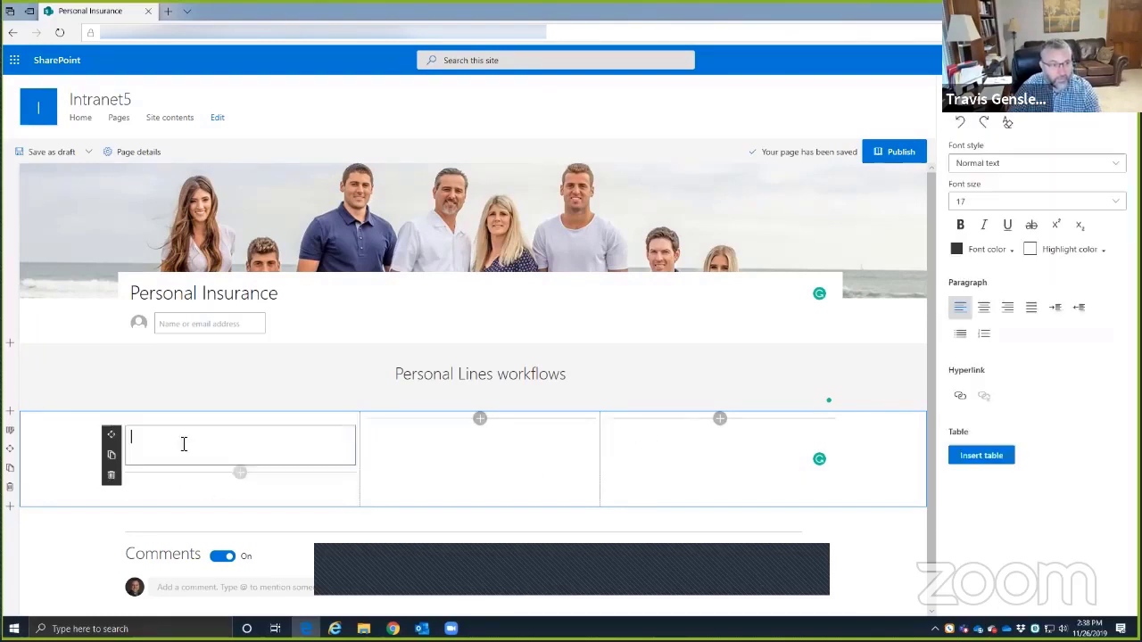
{"action": "left_click", "coordinate": [461, 461]}
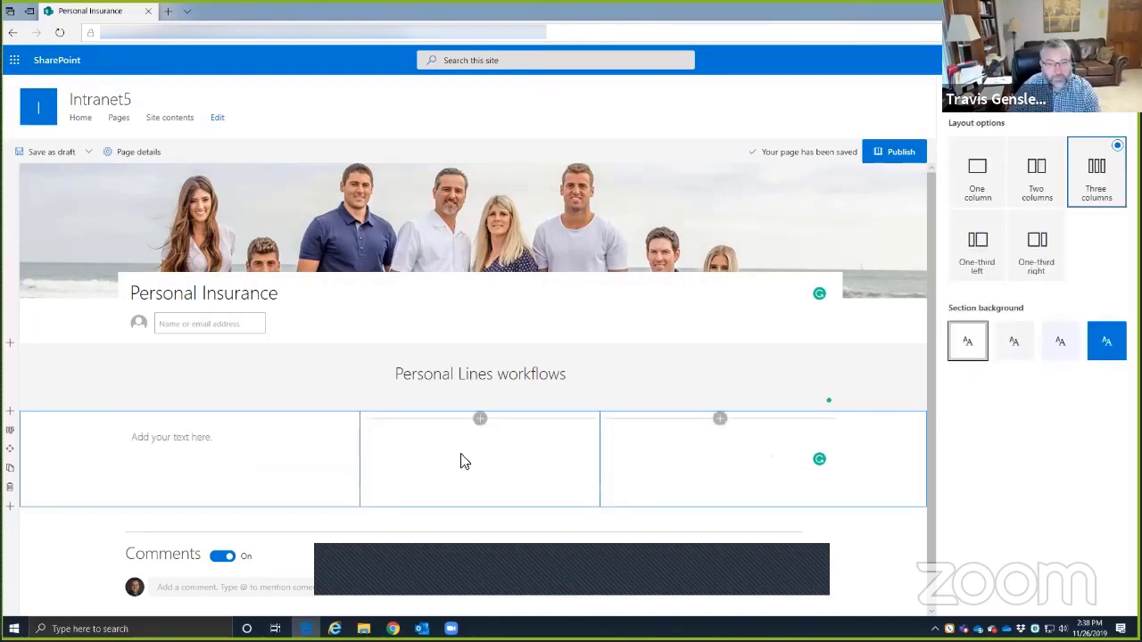
{"action": "left_click", "coordinate": [182, 439]}
{"action": "type", "text": "New"}
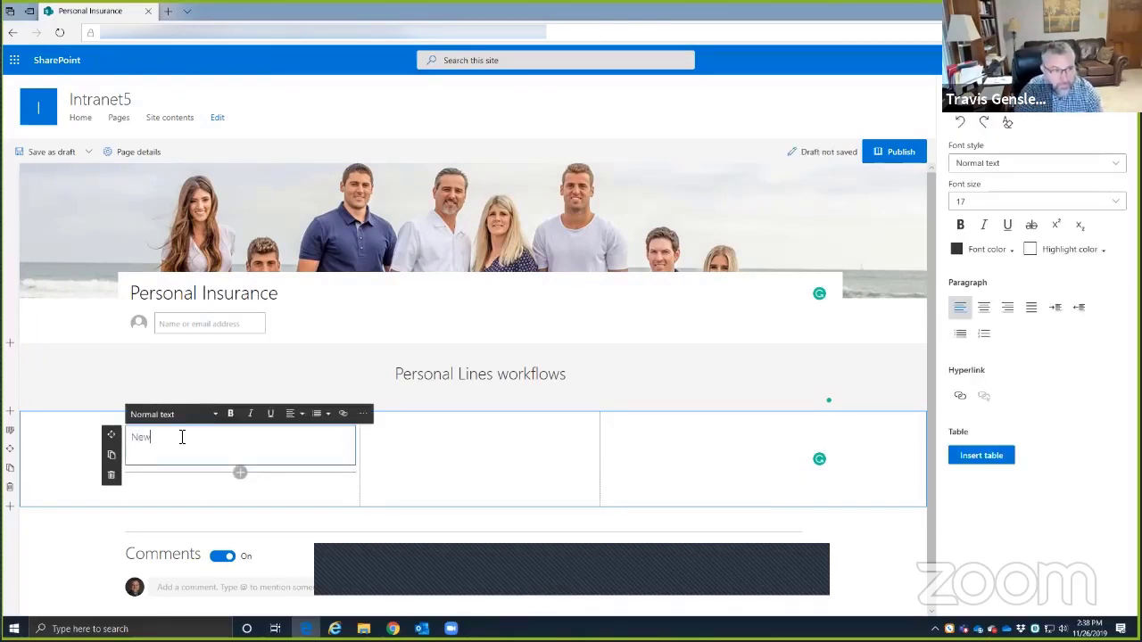
{"action": "type", "text": " Business"}
{"action": "key", "text": "Tab"}
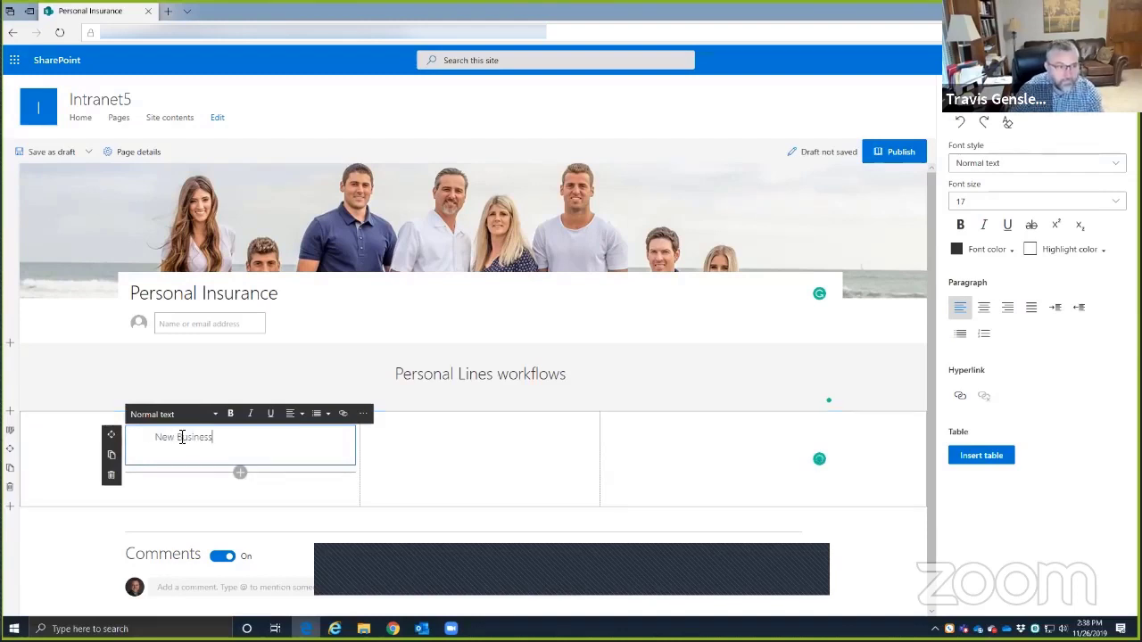
{"action": "left_click", "coordinate": [423, 445]}
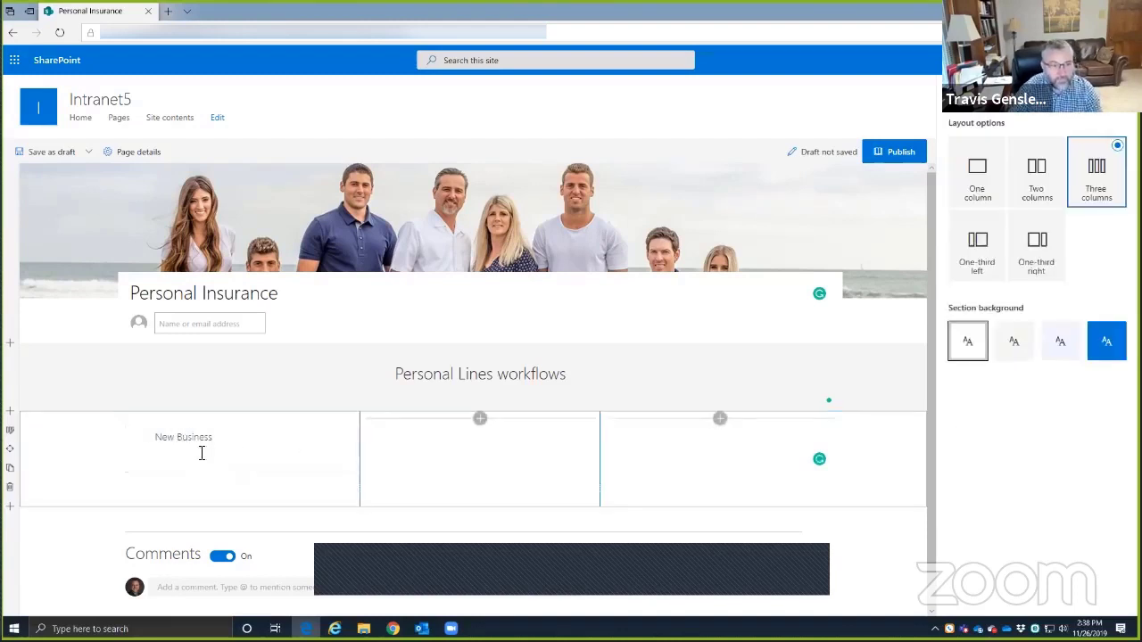
- Add text parts reading 'Service' and 'Workflows' to columns two and three
{"action": "left_click", "coordinate": [480, 418]}
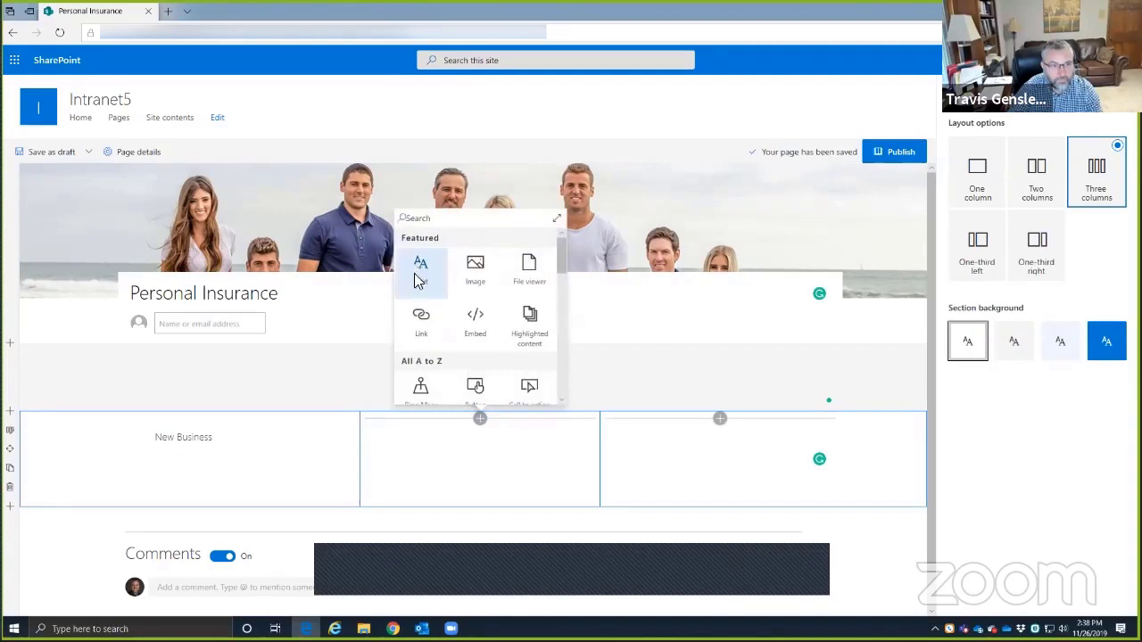
{"action": "left_click", "coordinate": [420, 273]}
{"action": "left_click", "coordinate": [420, 438]}
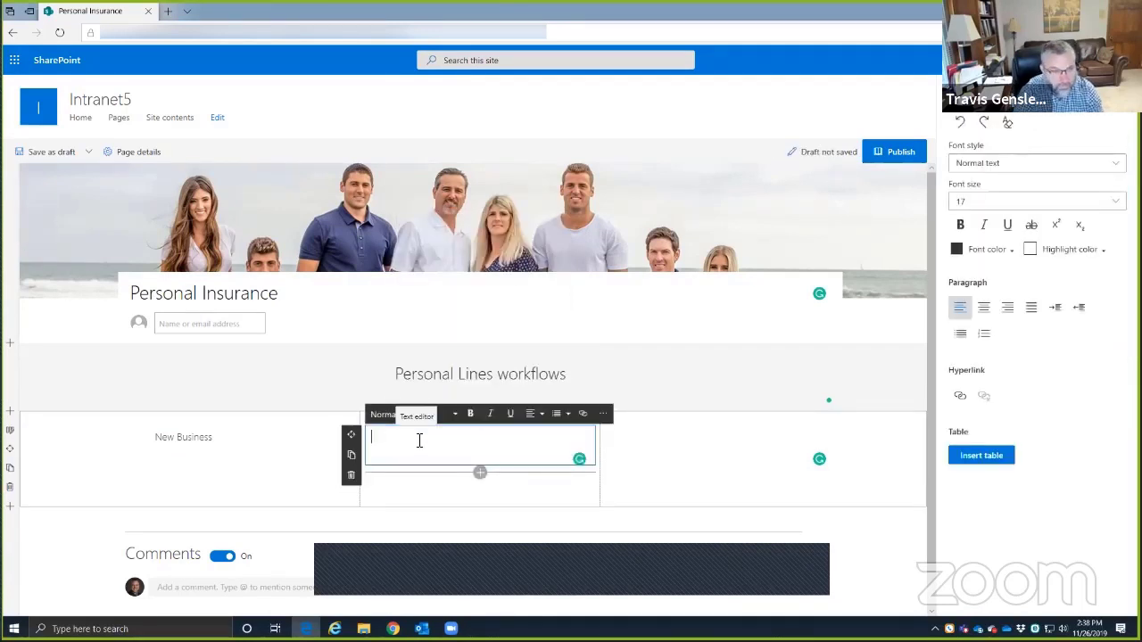
{"action": "type", "text": "S"}
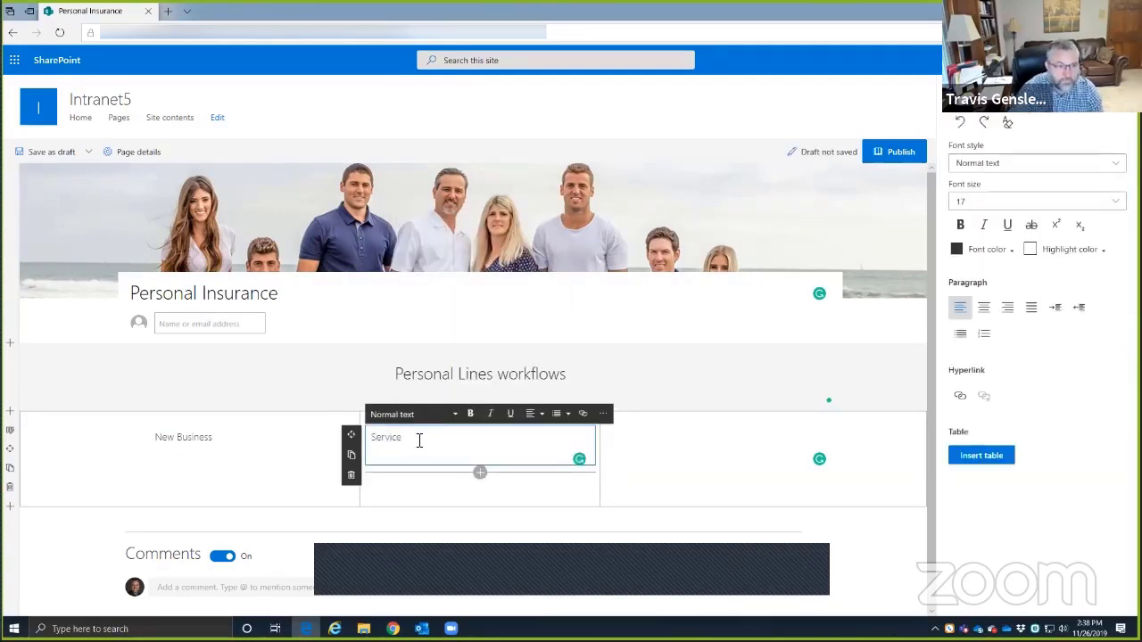
{"action": "type", "text": "ervice"}
{"action": "left_click", "coordinate": [705, 446]}
{"action": "left_click", "coordinate": [720, 419]}
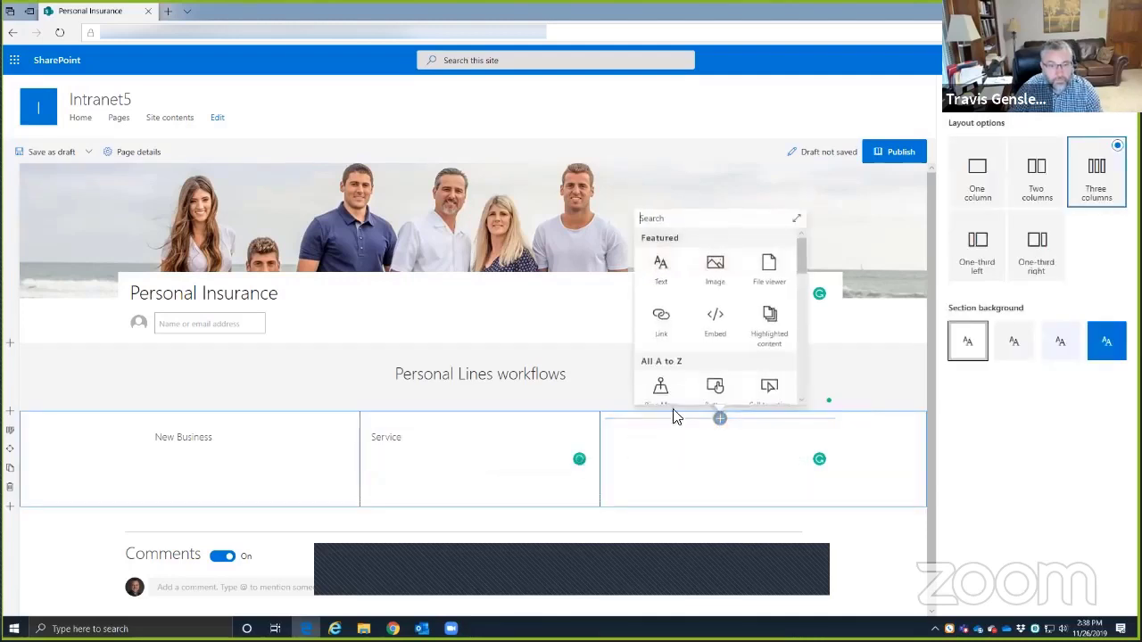
{"action": "left_click", "coordinate": [660, 267]}
{"action": "type", "text": "Workflows"}
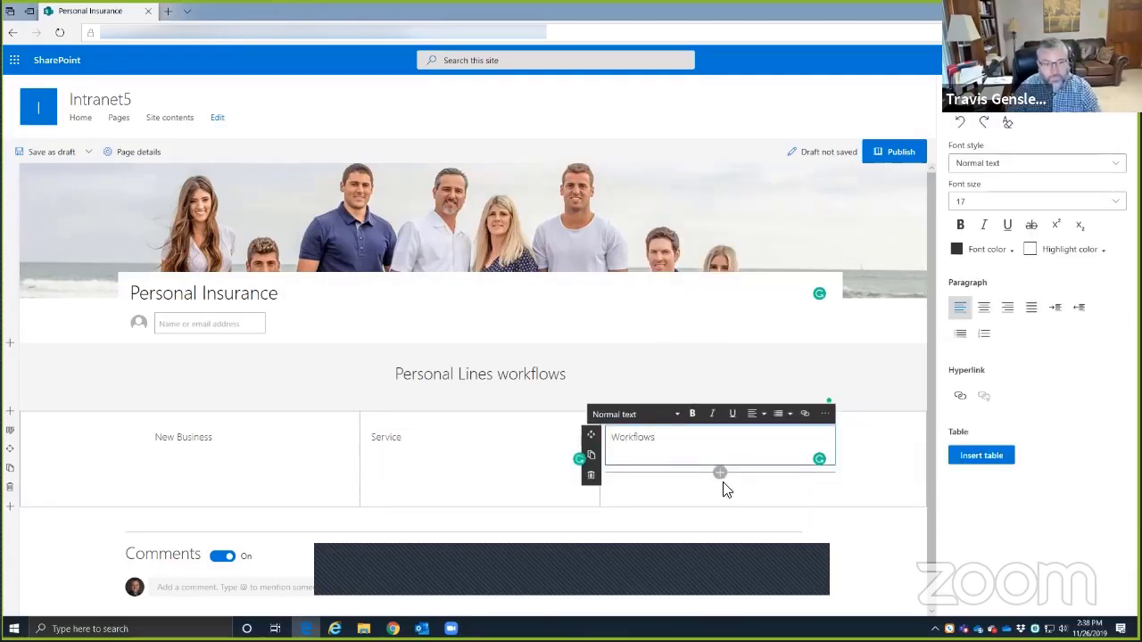
{"action": "left_click", "coordinate": [691, 501]}
{"action": "left_click", "coordinate": [160, 435]}
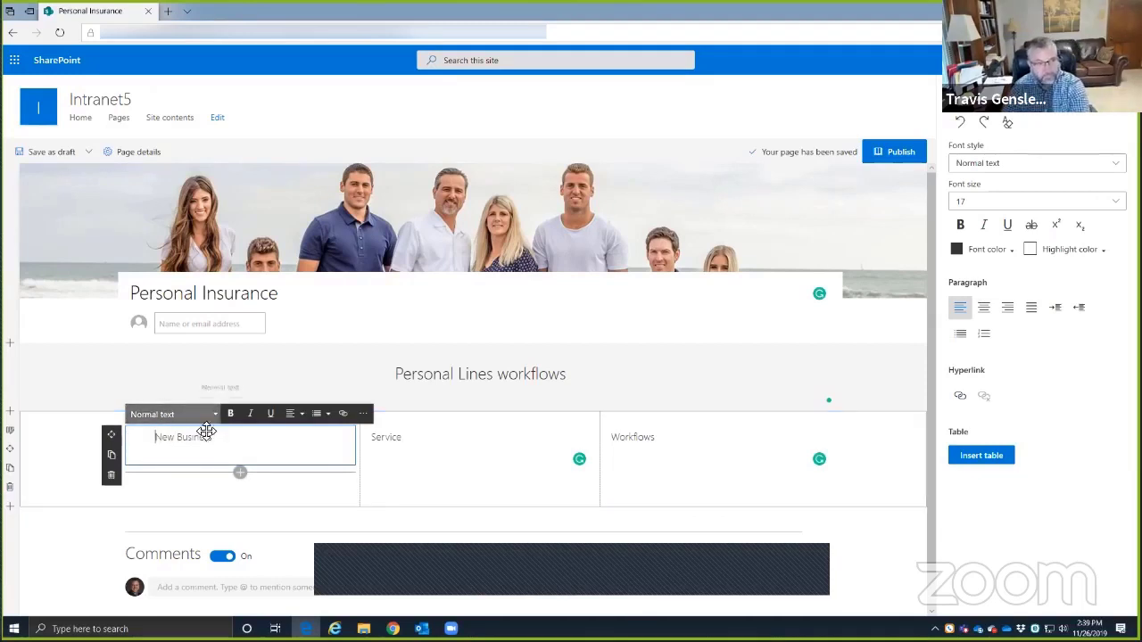
- Make 'New Business' and 'Service' bold Heading 1 text
{"action": "triple_click", "coordinate": [183, 444]}
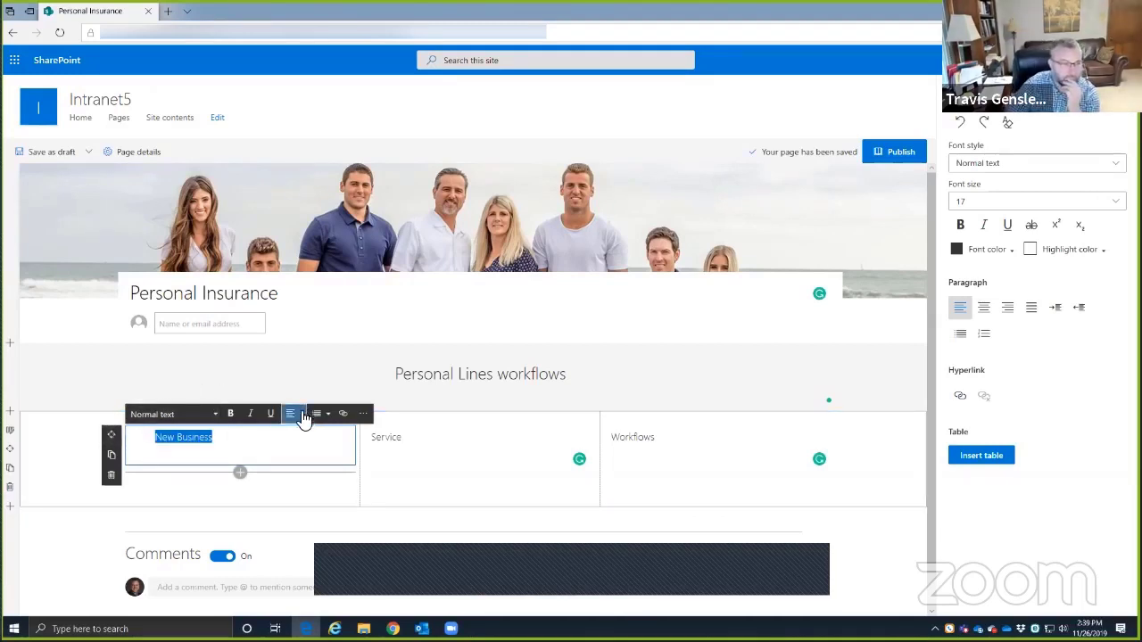
{"action": "left_click", "coordinate": [189, 414]}
{"action": "left_click", "coordinate": [169, 457]}
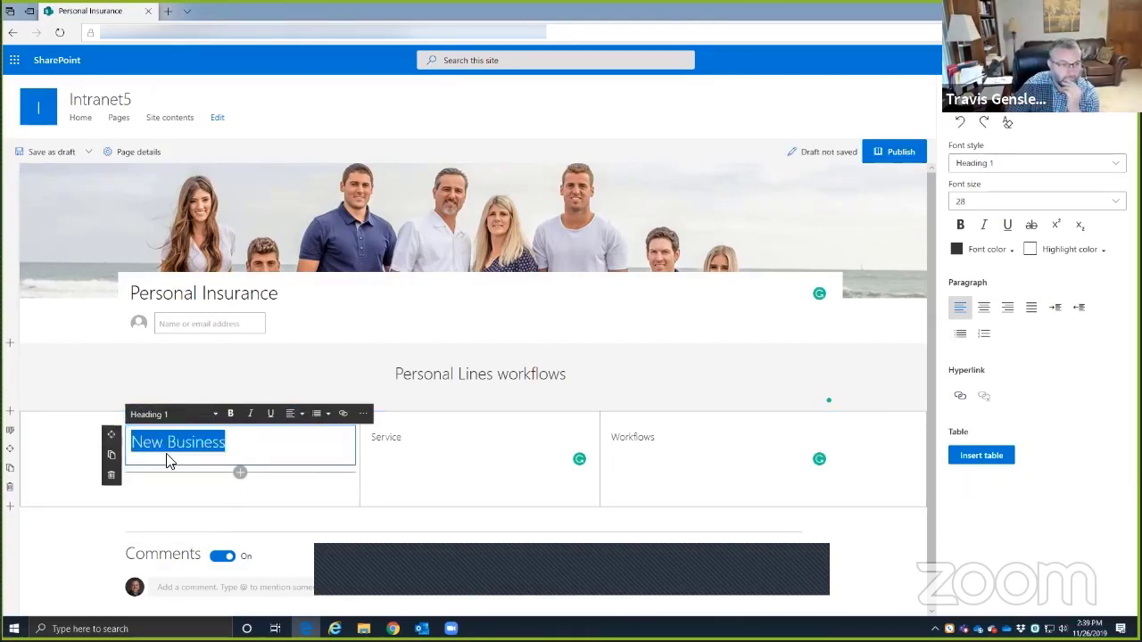
{"action": "left_click", "coordinate": [230, 414]}
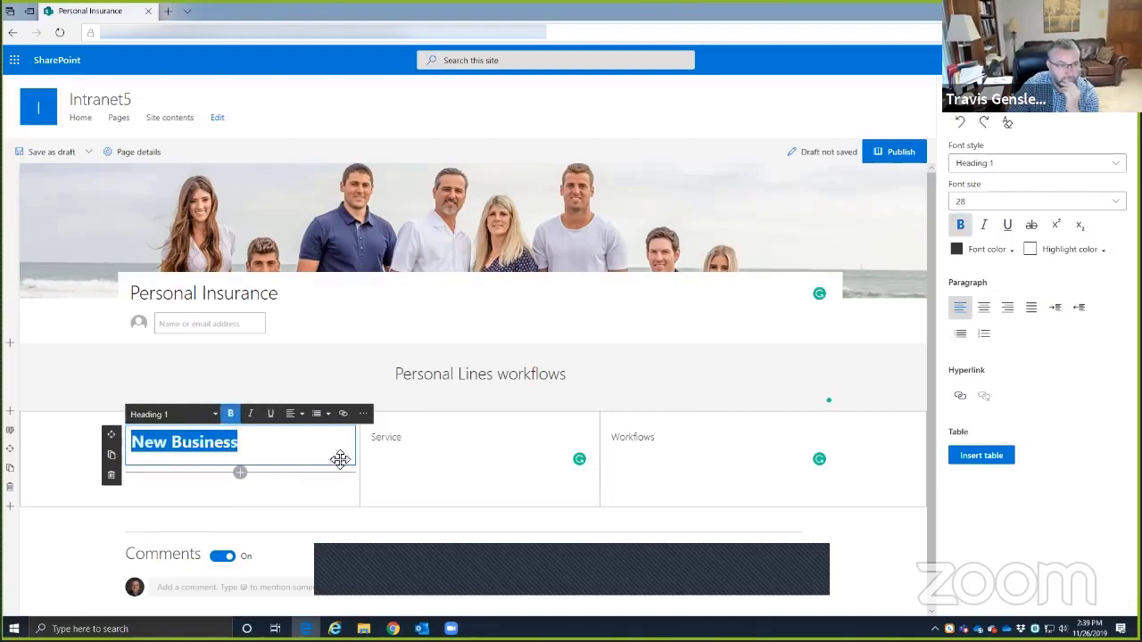
{"action": "left_click_drag", "start_coordinate": [415, 443], "coordinate": [370, 440]}
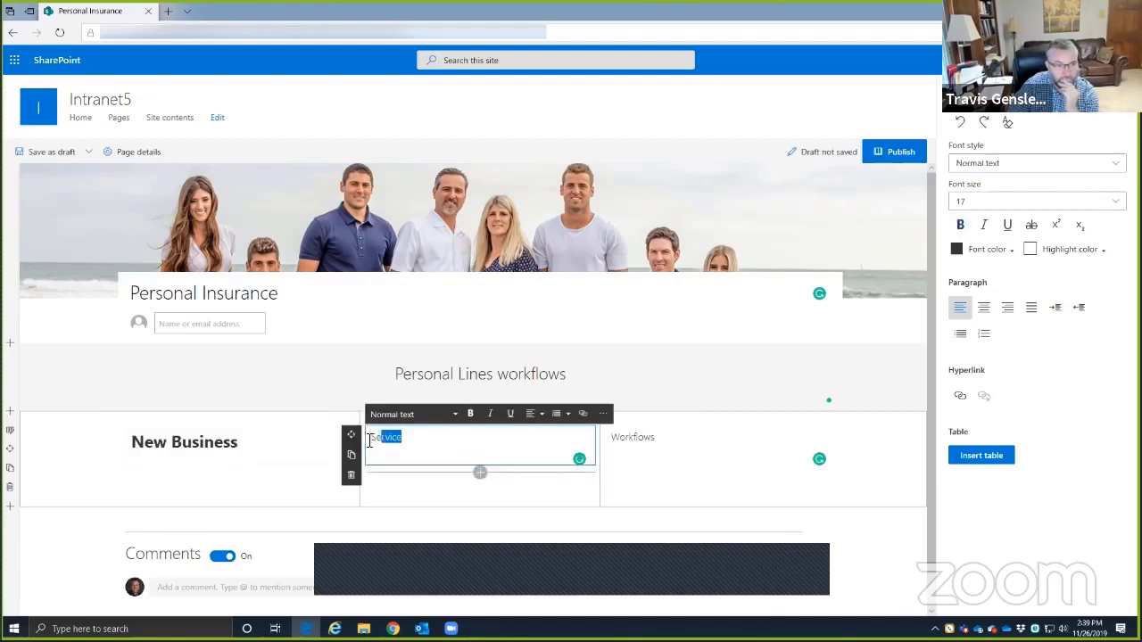
{"action": "left_click", "coordinate": [470, 414]}
{"action": "left_click", "coordinate": [442, 414]}
{"action": "left_click", "coordinate": [432, 453]}
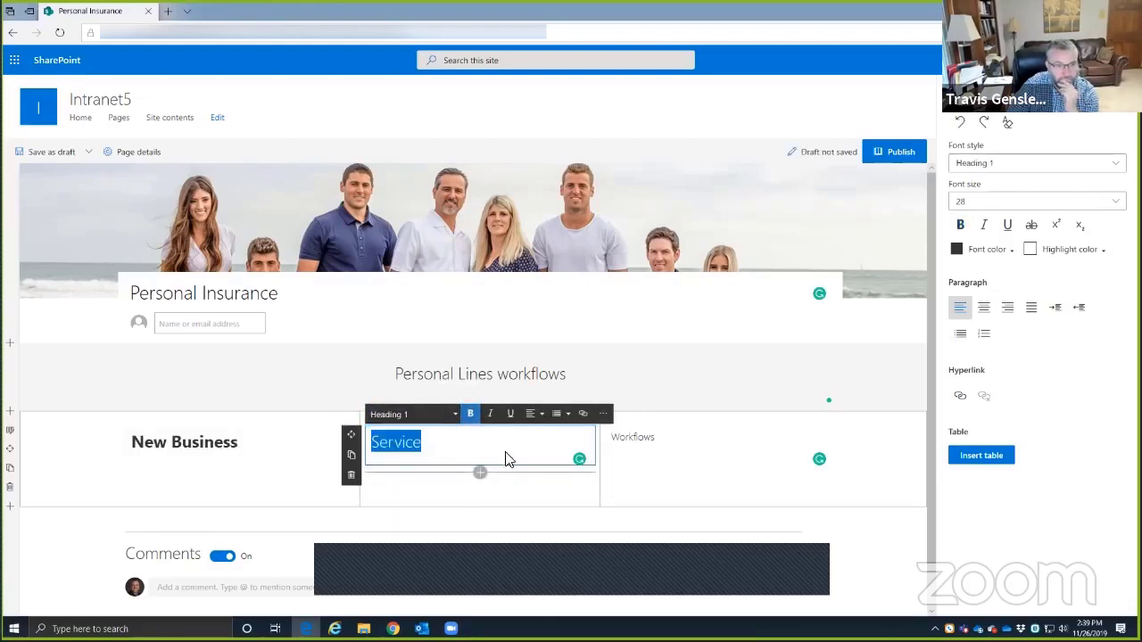
{"action": "left_click", "coordinate": [468, 414]}
- Make 'Workflows' a bold Heading 1 too
{"action": "left_click", "coordinate": [642, 437]}
{"action": "double_click", "coordinate": [642, 437]}
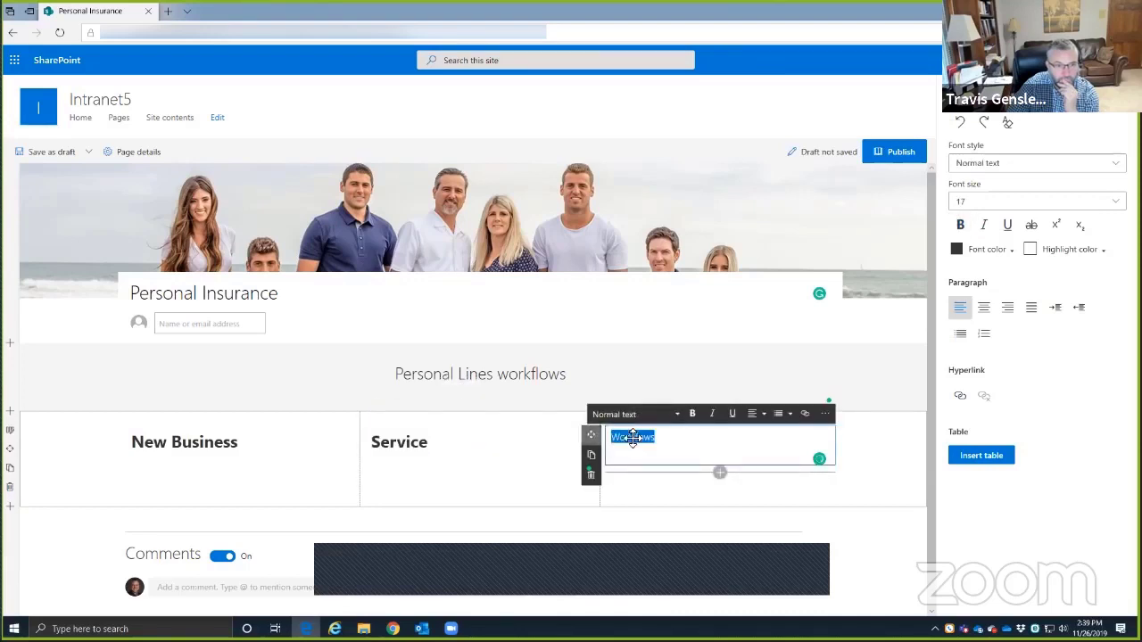
{"action": "left_click", "coordinate": [651, 414]}
{"action": "left_click", "coordinate": [644, 455]}
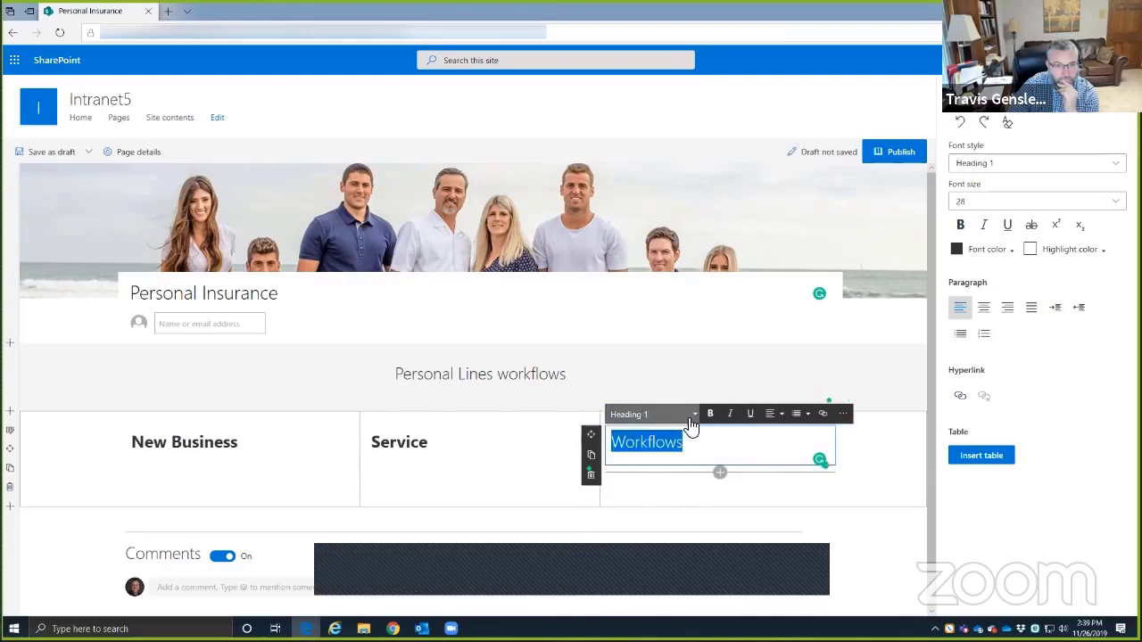
{"action": "left_click", "coordinate": [691, 414]}
{"action": "left_click", "coordinate": [711, 414]}
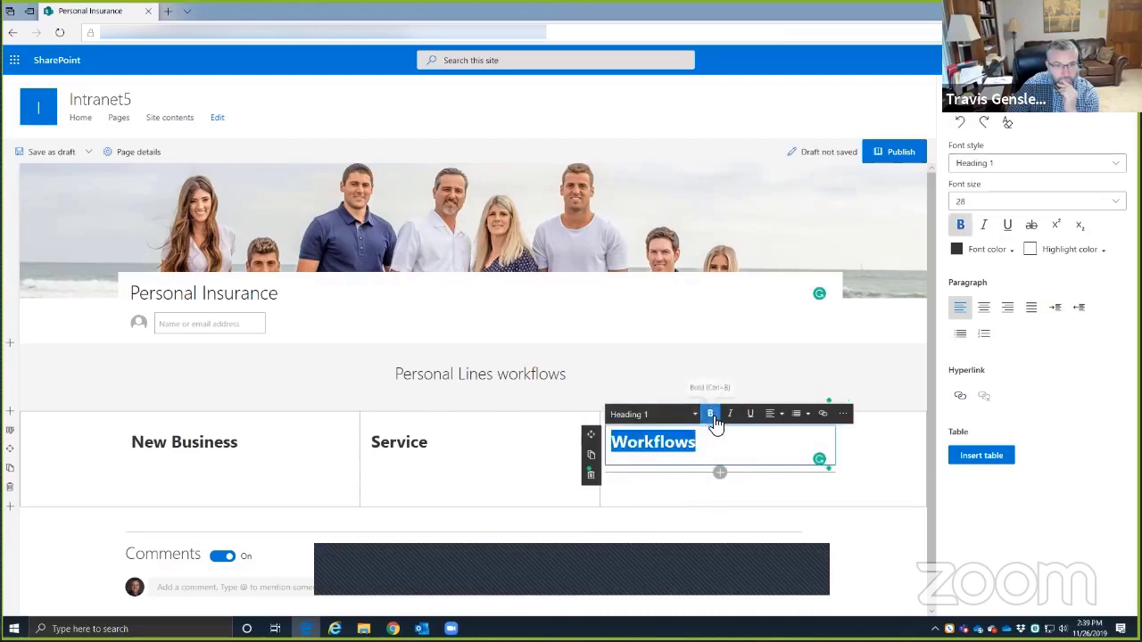
{"action": "left_click", "coordinate": [647, 510]}
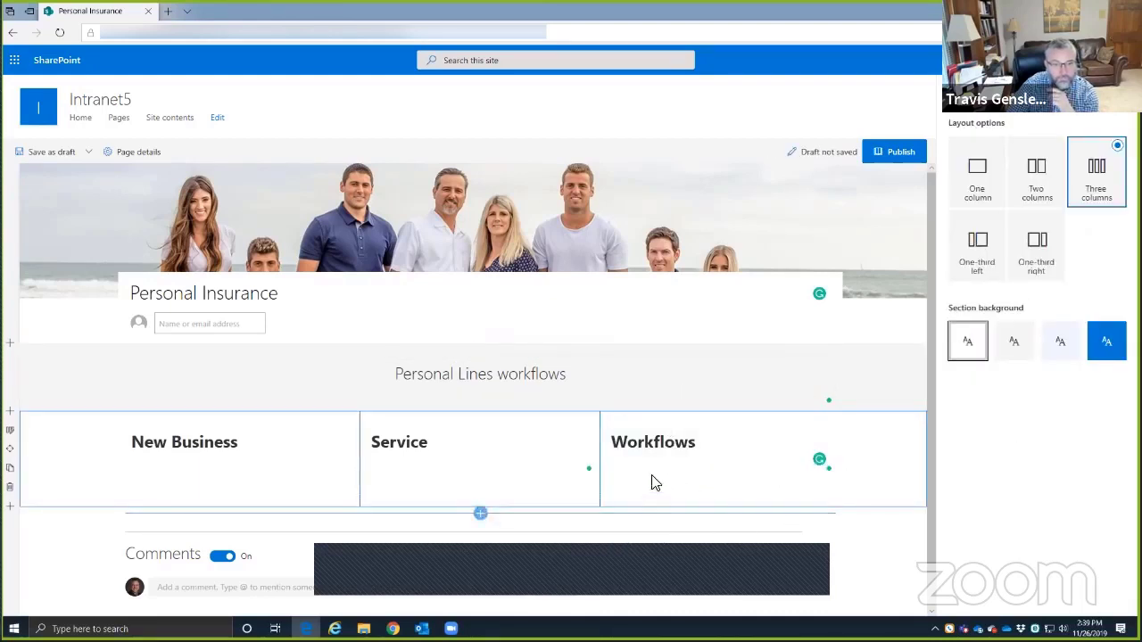
{"action": "left_click", "coordinate": [204, 463]}
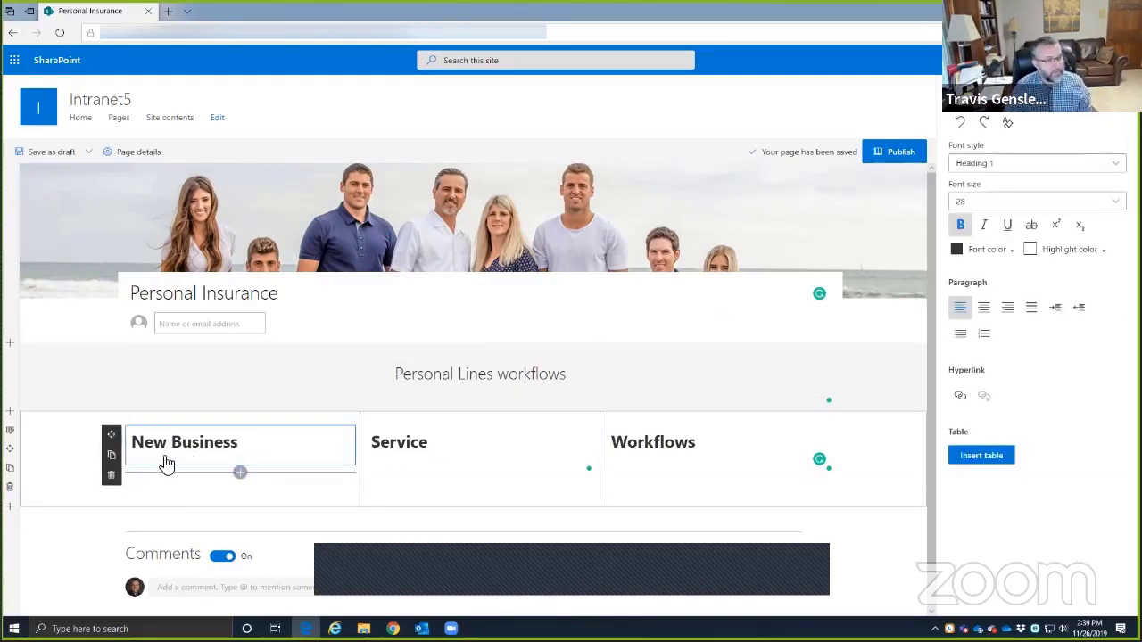
- Publish the page, dismiss the failed add-to-navigation error, then republish it
{"action": "left_click", "coordinate": [896, 154]}
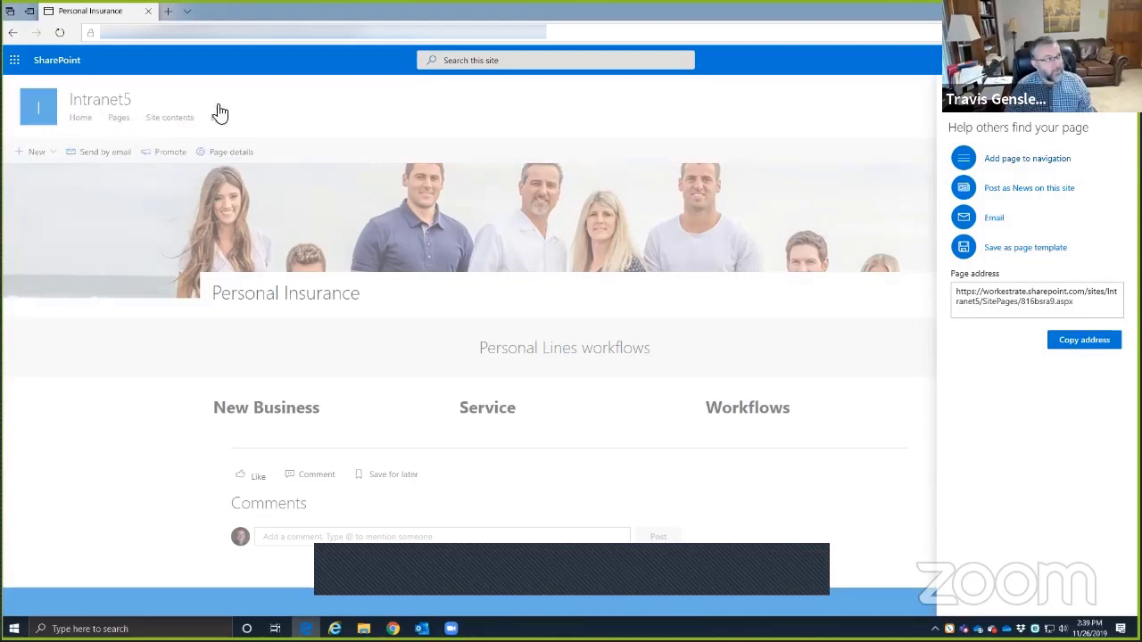
{"action": "left_click", "coordinate": [1004, 163]}
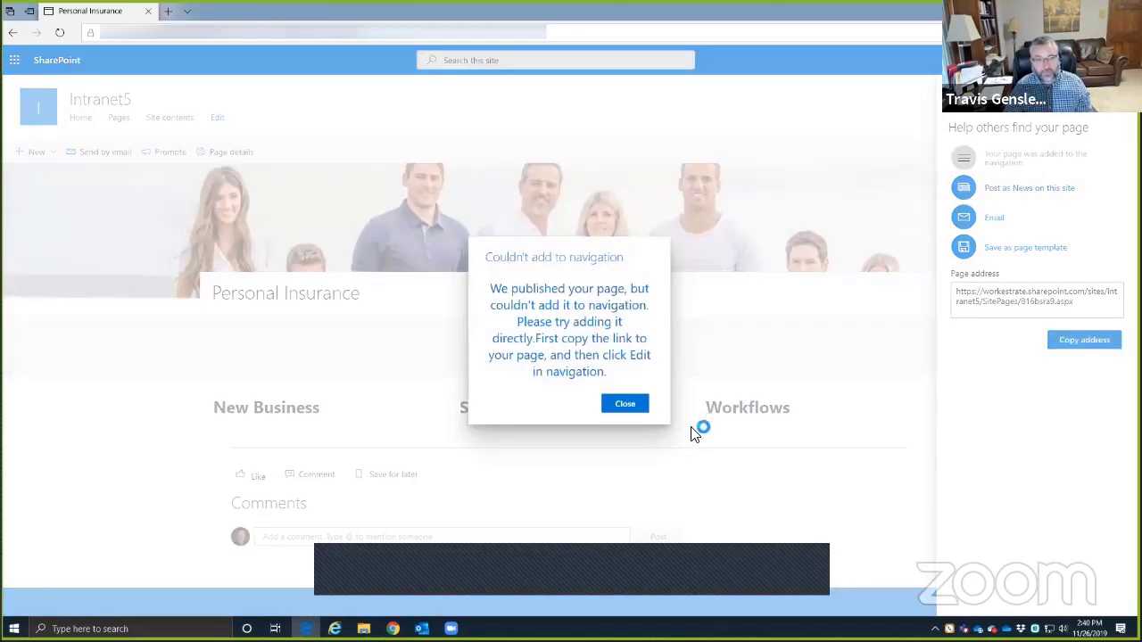
{"action": "left_click", "coordinate": [625, 406]}
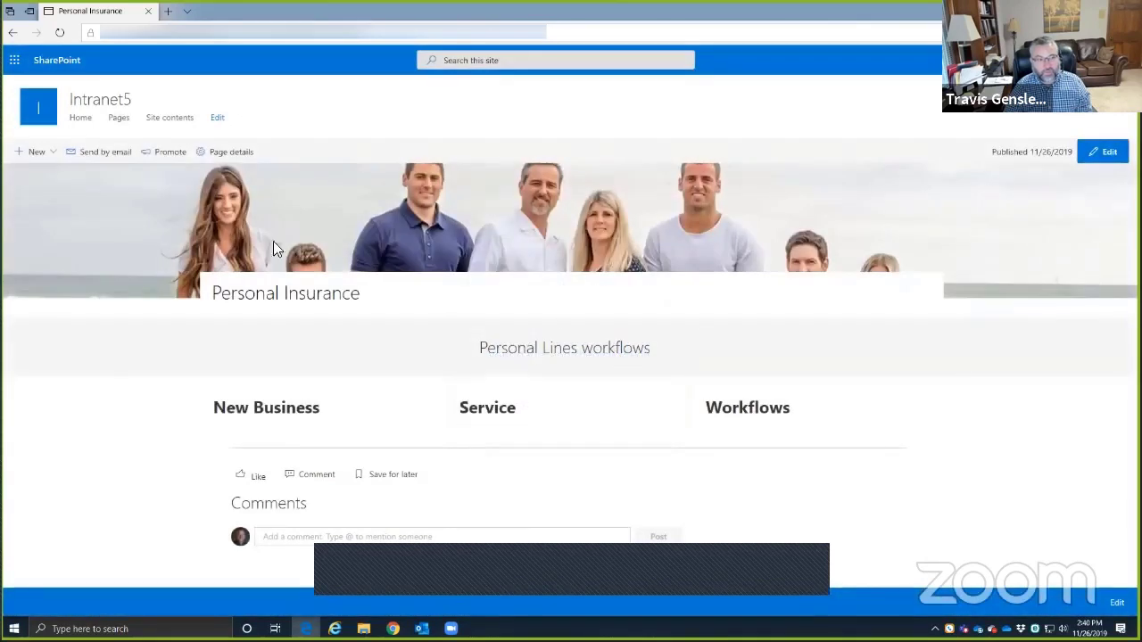
{"action": "left_click", "coordinate": [1102, 156]}
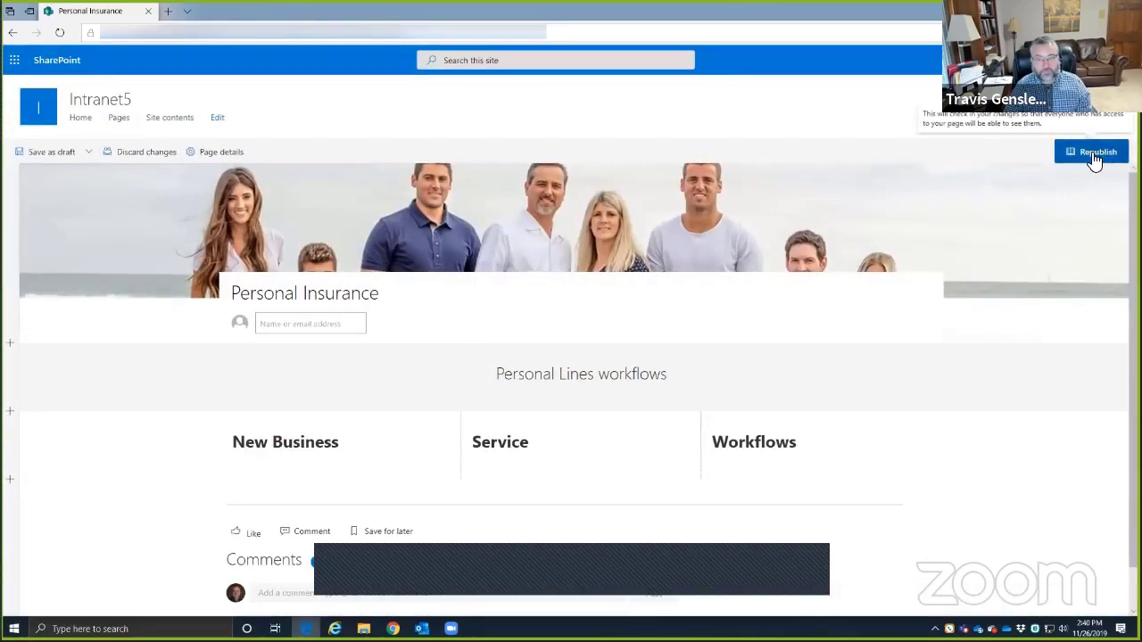
{"action": "left_click", "coordinate": [1097, 155]}
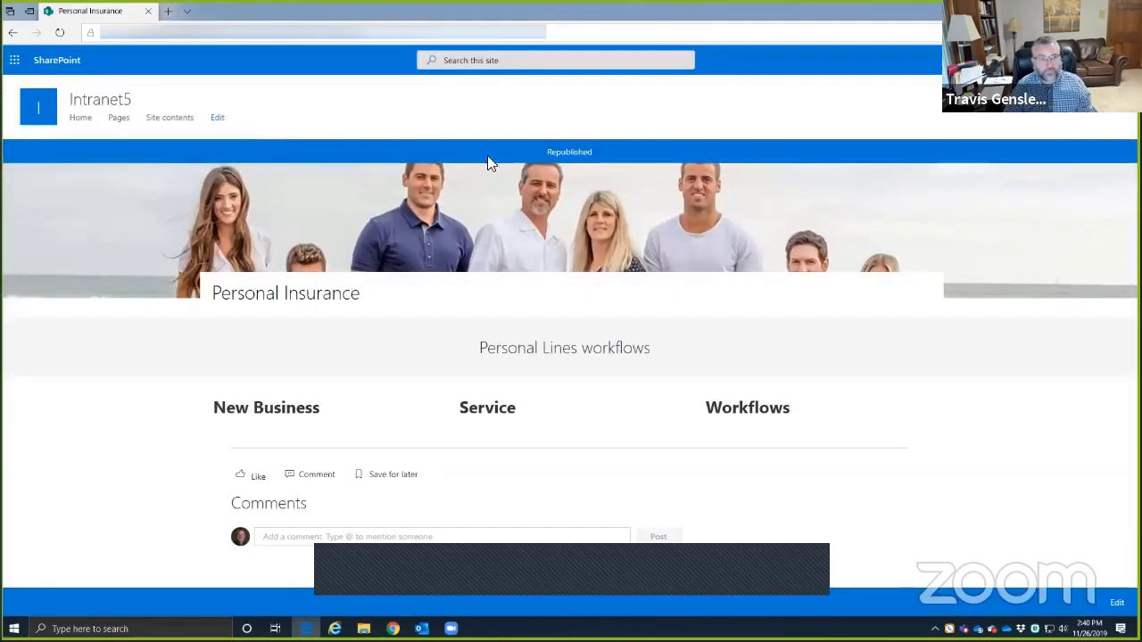
- Check the Site contents and Pages link options, cancel the nav edit, and follow Pages
{"action": "left_click", "coordinate": [217, 118]}
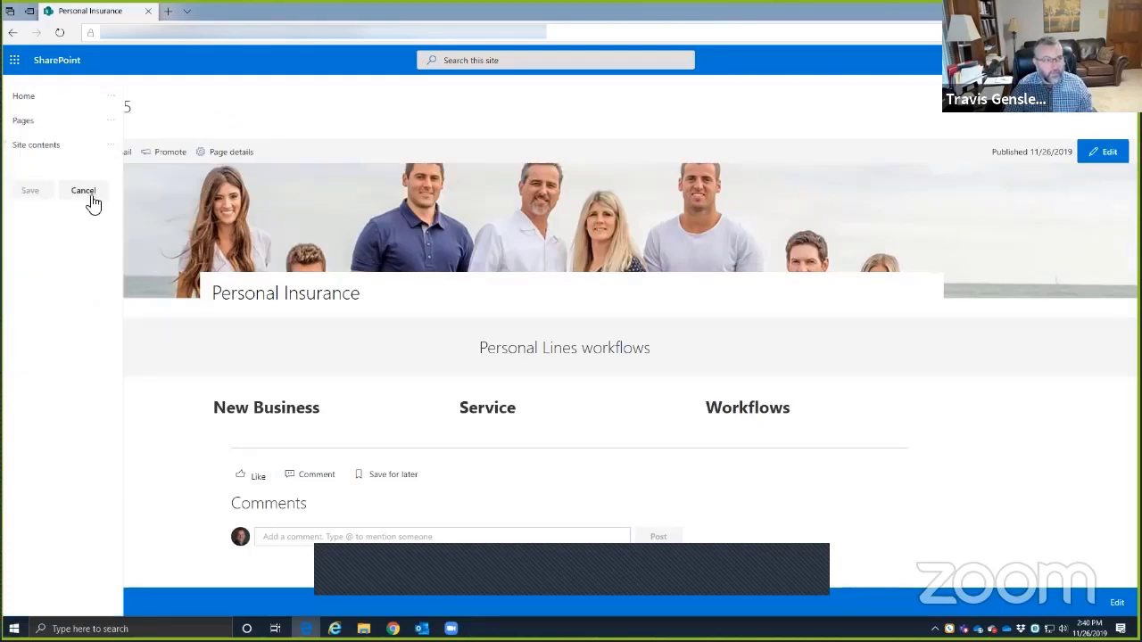
{"action": "left_click", "coordinate": [109, 145]}
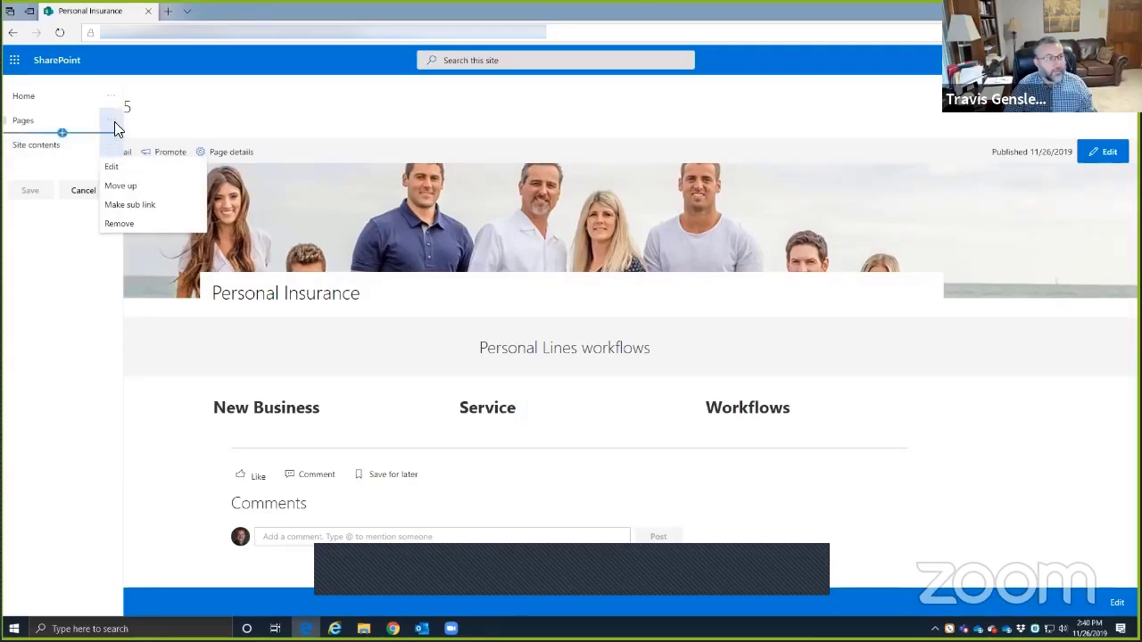
{"action": "left_click", "coordinate": [111, 120]}
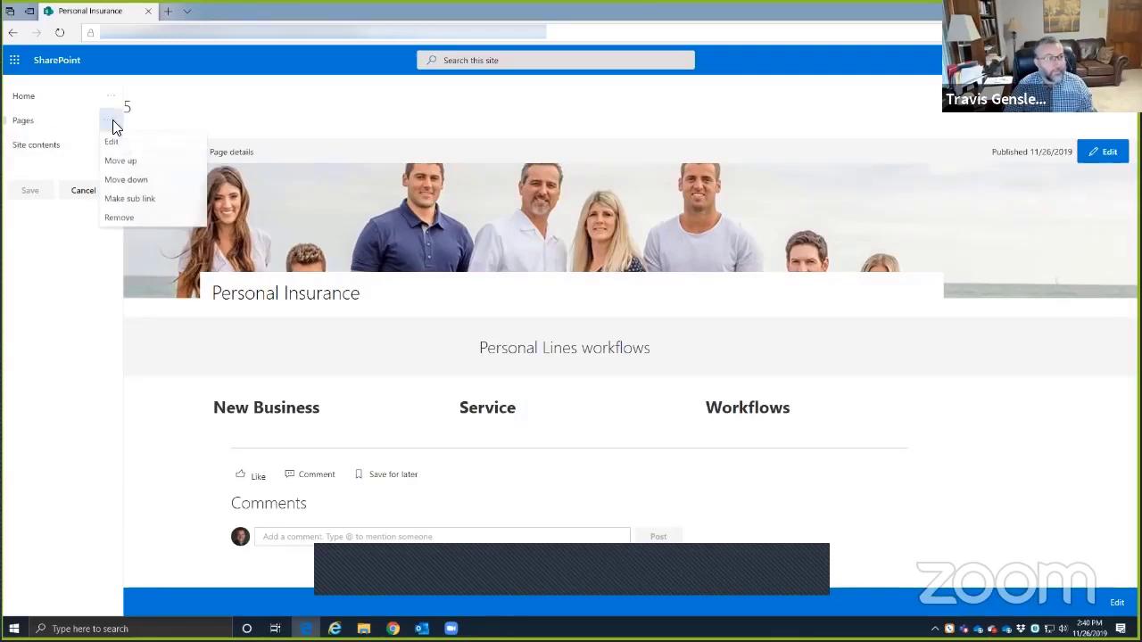
{"action": "left_click", "coordinate": [80, 190]}
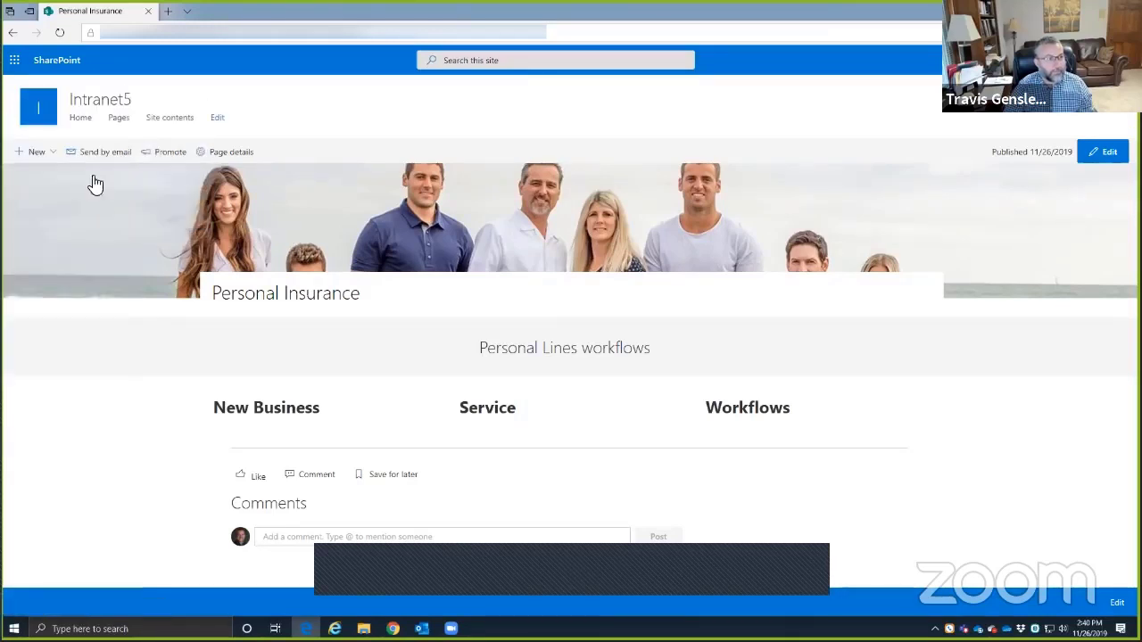
{"action": "left_click", "coordinate": [116, 122]}
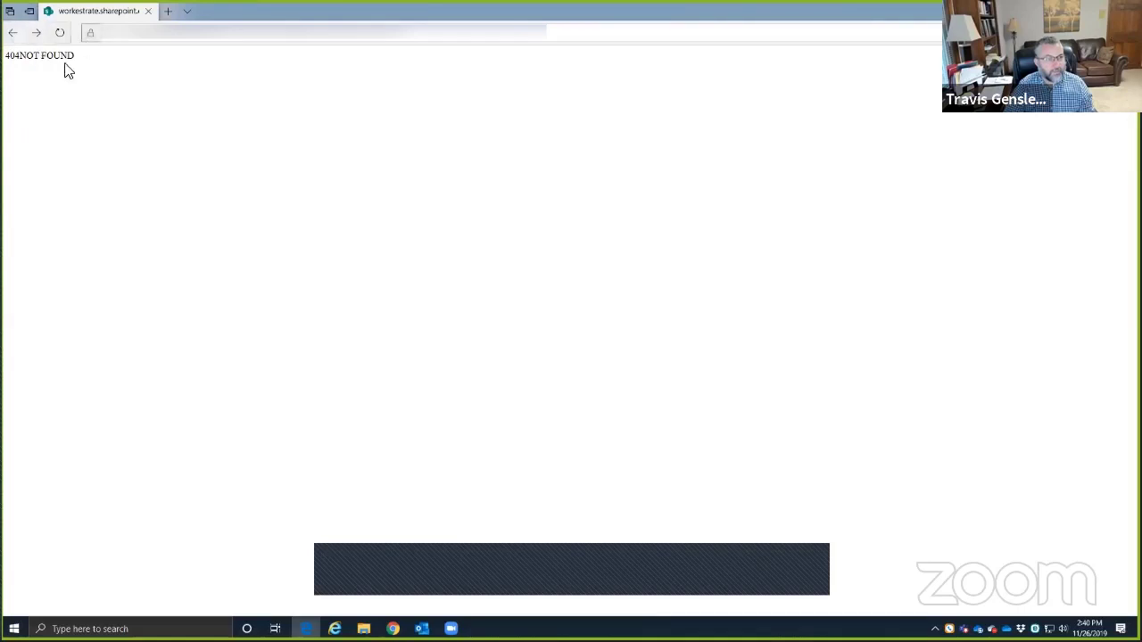
- Reload the web address and go to the SharePoint start page through the app launcher
{"action": "left_click", "coordinate": [149, 38]}
{"action": "left_click", "coordinate": [209, 40]}
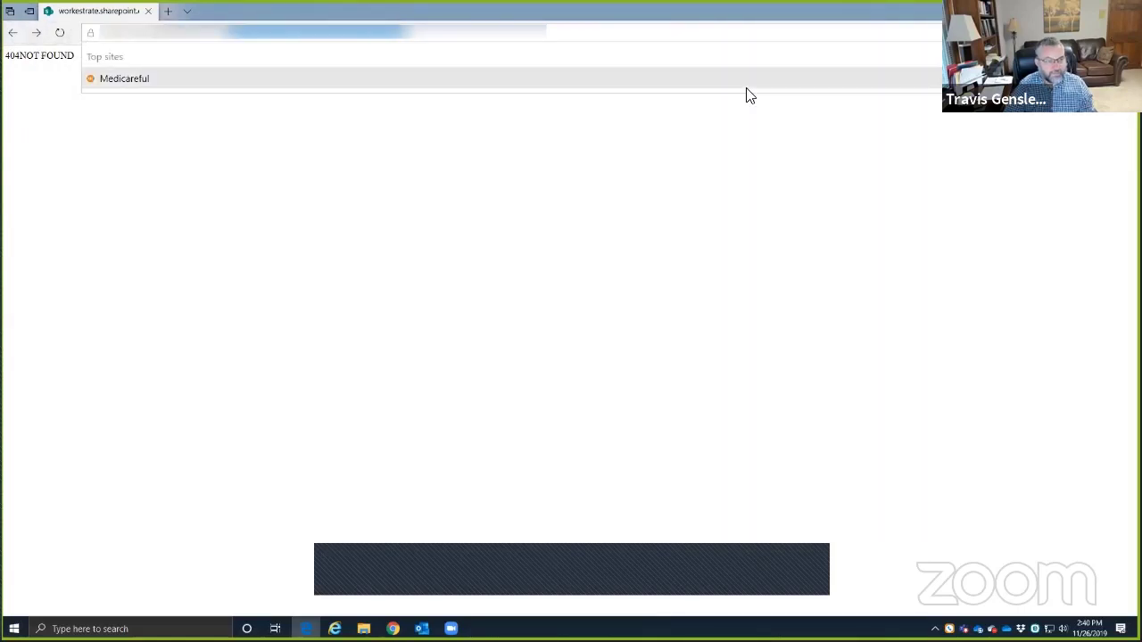
{"action": "key", "text": "Return"}
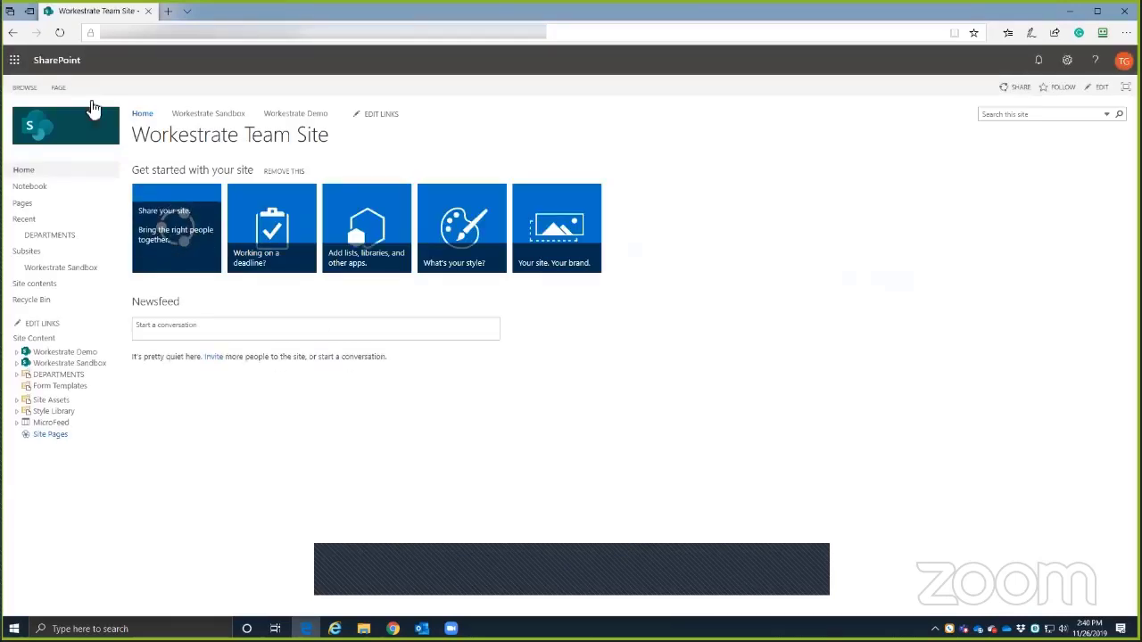
{"action": "left_click", "coordinate": [14, 59]}
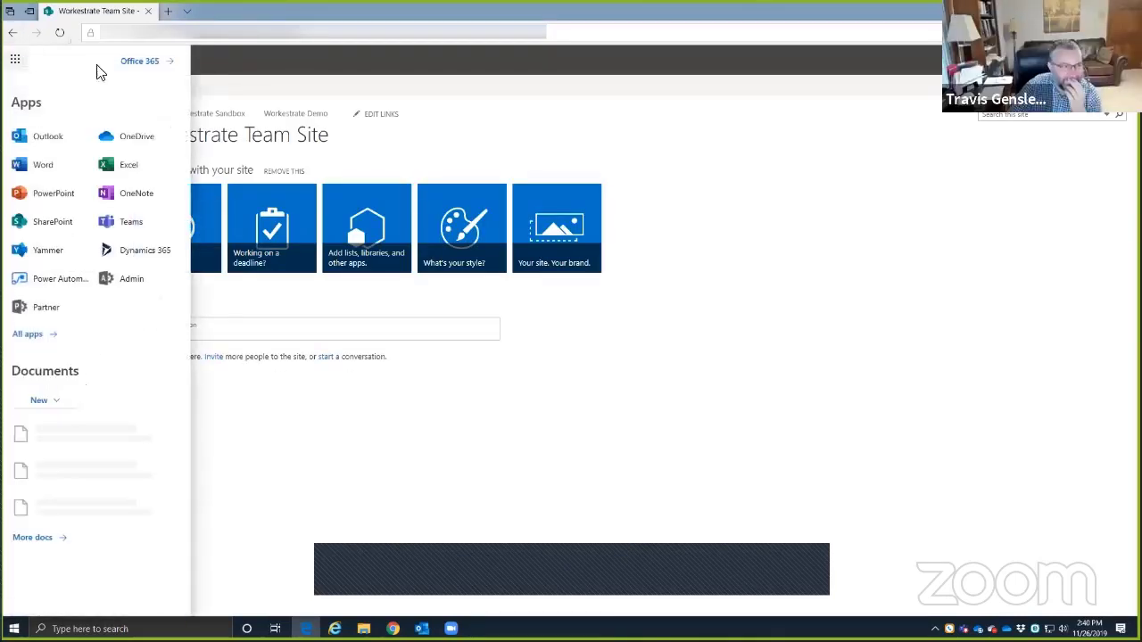
{"action": "left_click", "coordinate": [53, 222]}
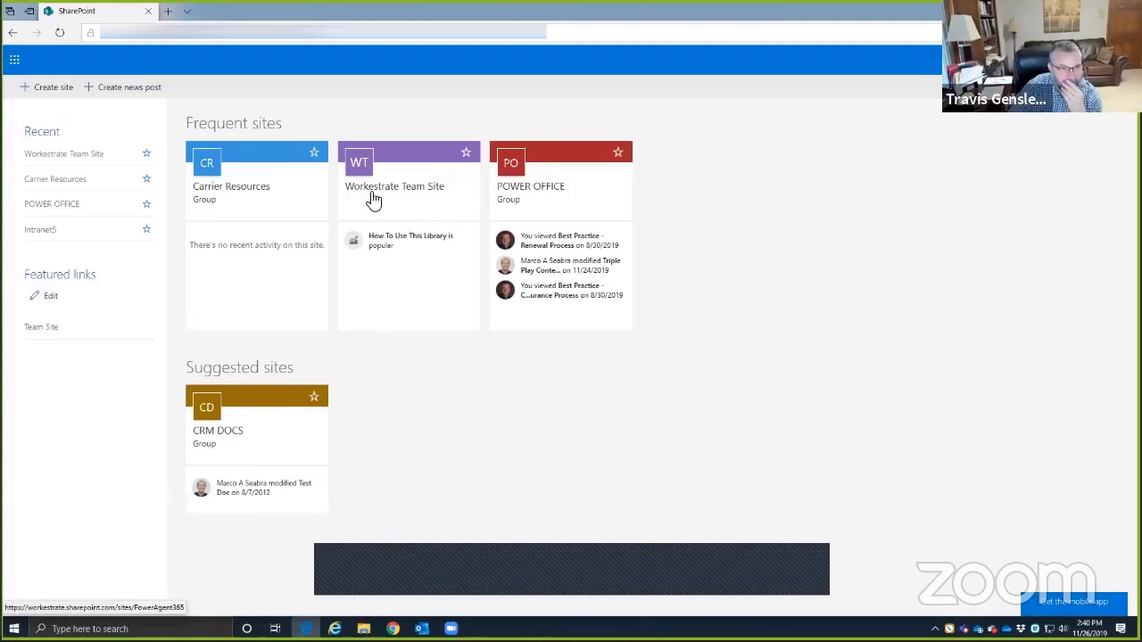
- Open the Intranet5 site, close the extra tab, and open its Site Pages library
{"action": "left_click", "coordinate": [667, 194]}
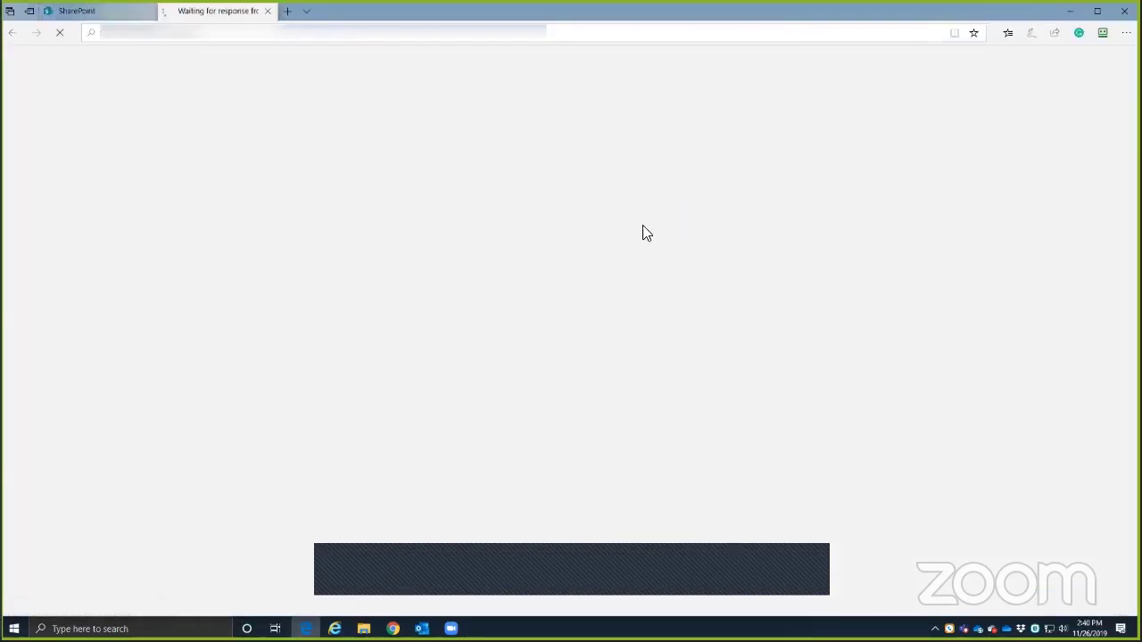
{"action": "left_click", "coordinate": [148, 10]}
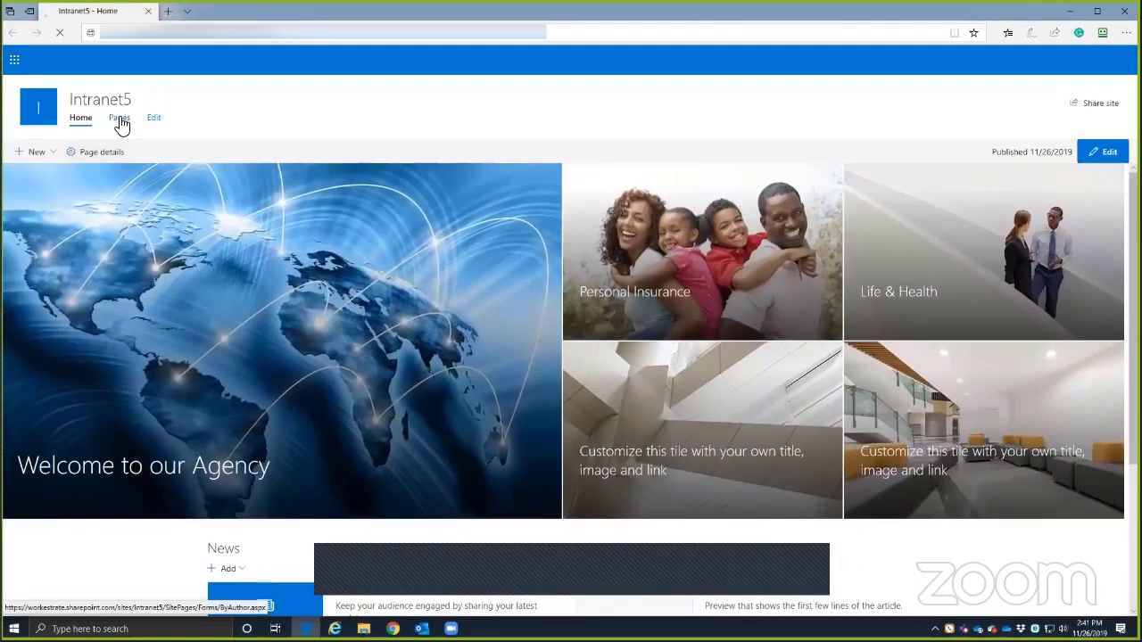
{"action": "left_click", "coordinate": [119, 118]}
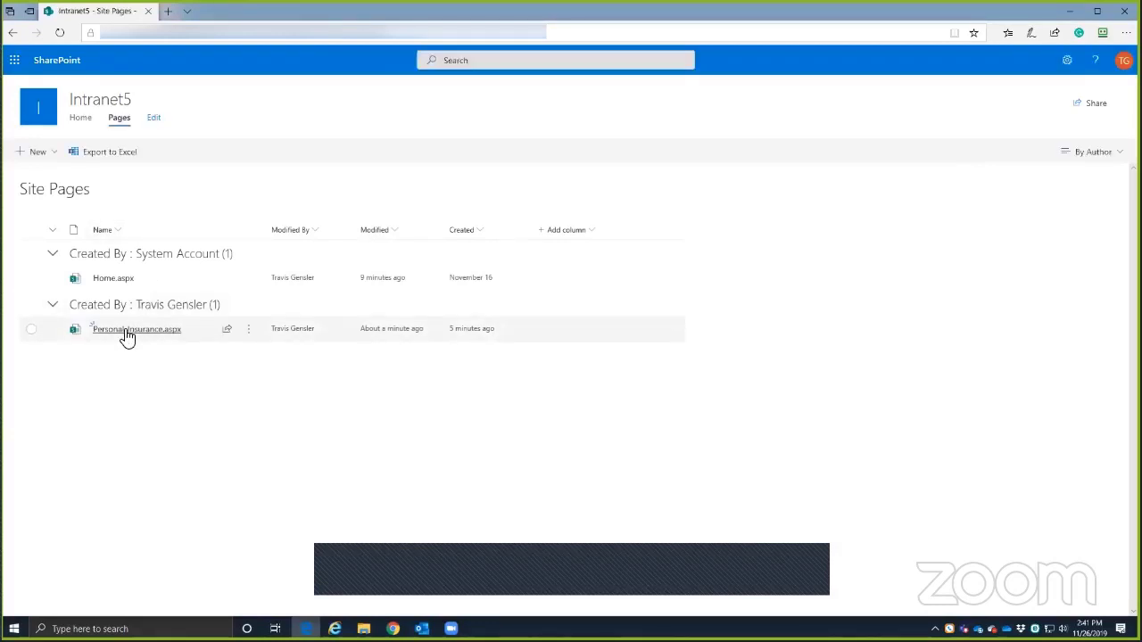
- Open Personal-Insurance.aspx in a new tab, switch it to edit mode, and republish it
{"action": "middle_click", "coordinate": [156, 332]}
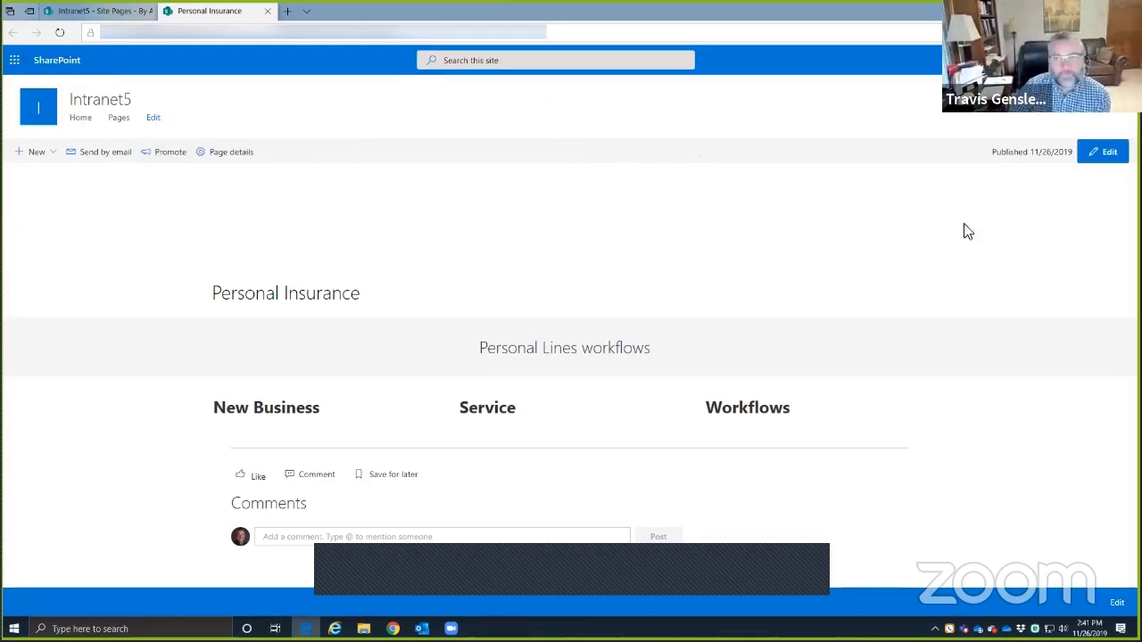
{"action": "left_click", "coordinate": [1102, 153]}
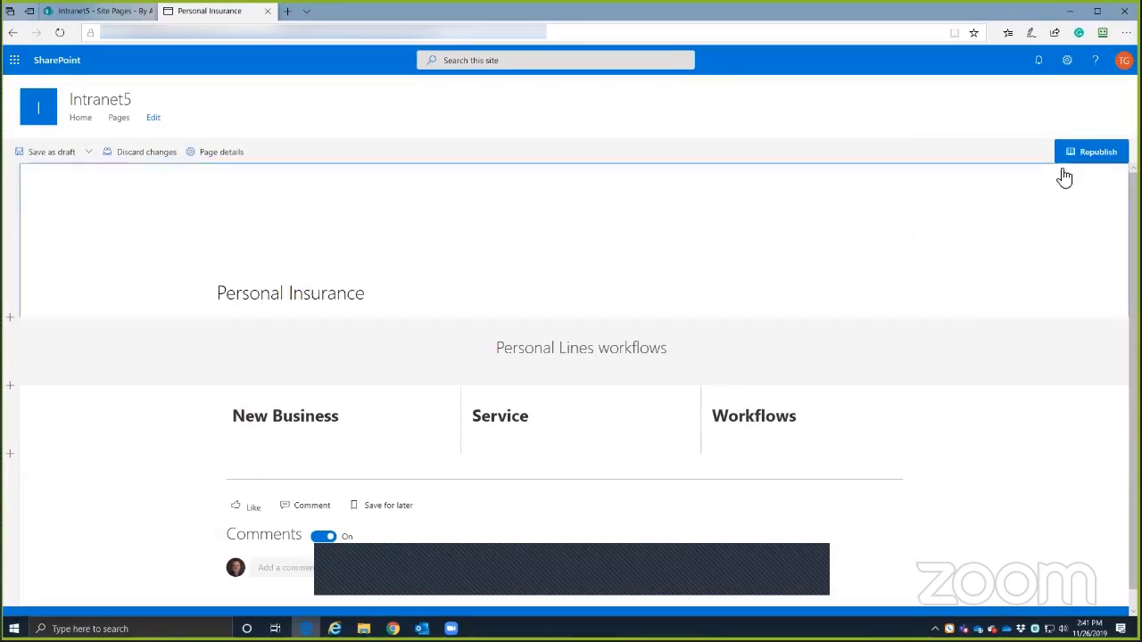
{"action": "left_click", "coordinate": [1088, 157]}
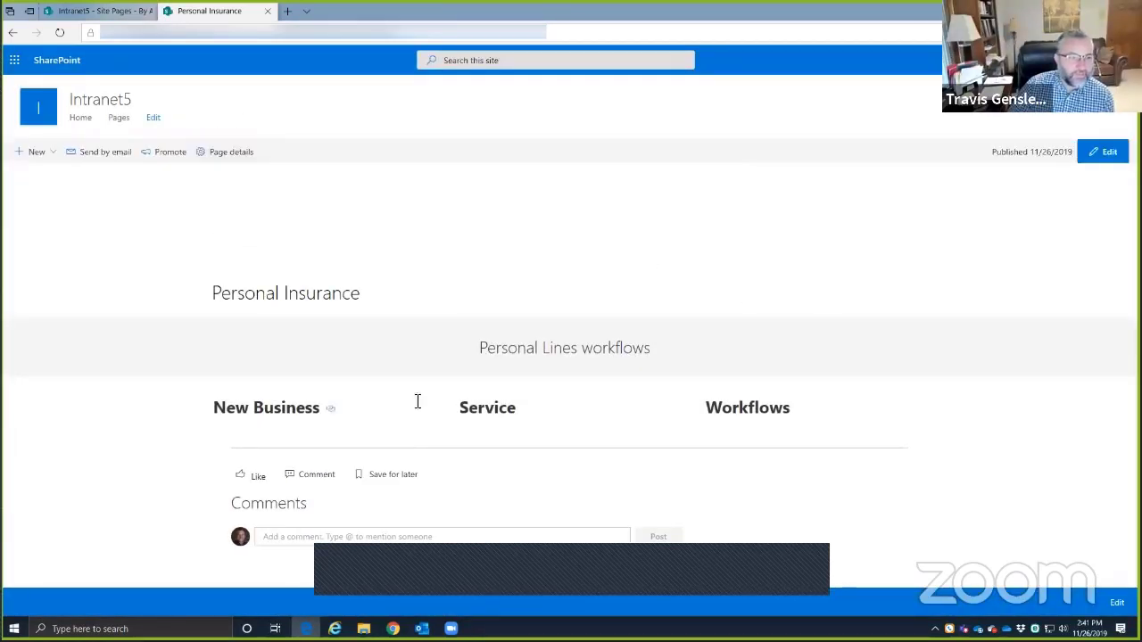
{"action": "left_click", "coordinate": [230, 153]}
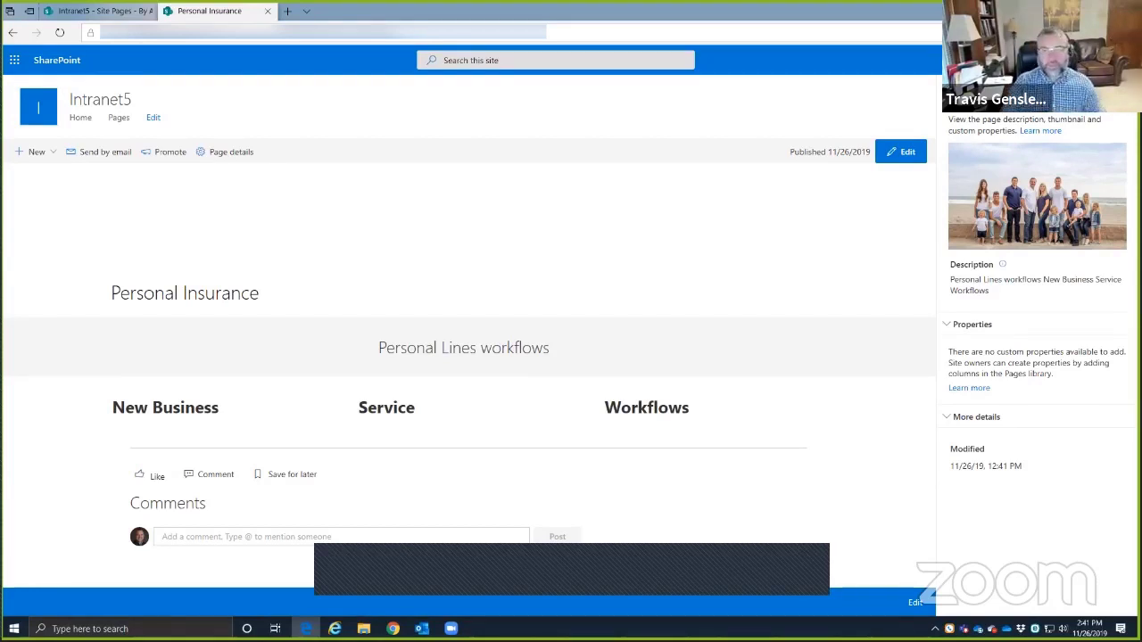
{"action": "left_click", "coordinate": [1116, 93]}
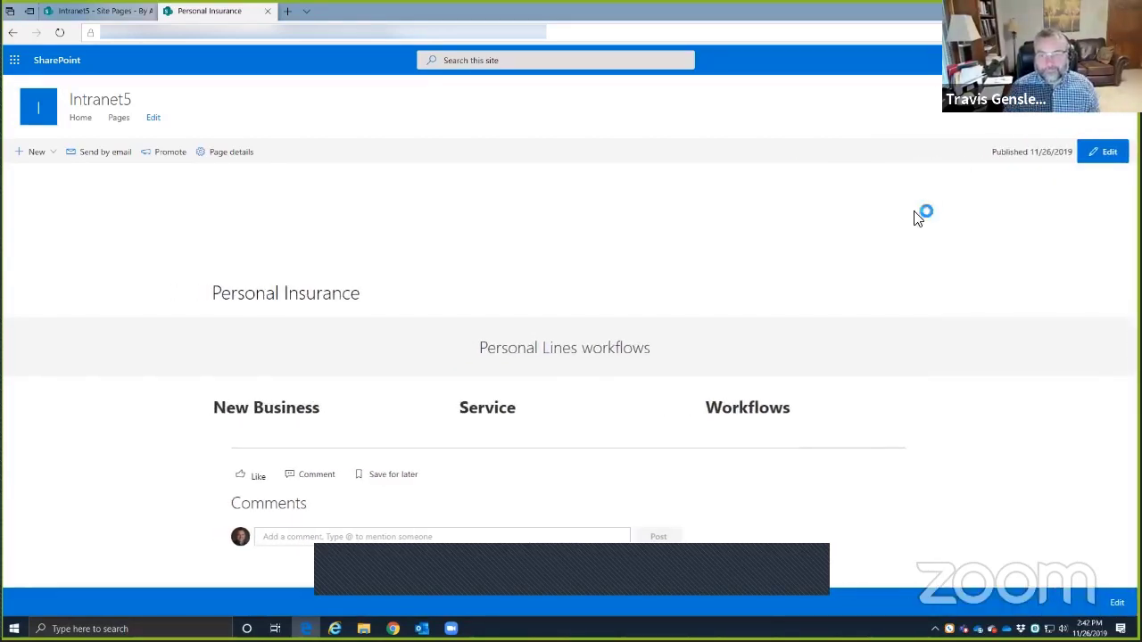
{"action": "left_click", "coordinate": [225, 155]}
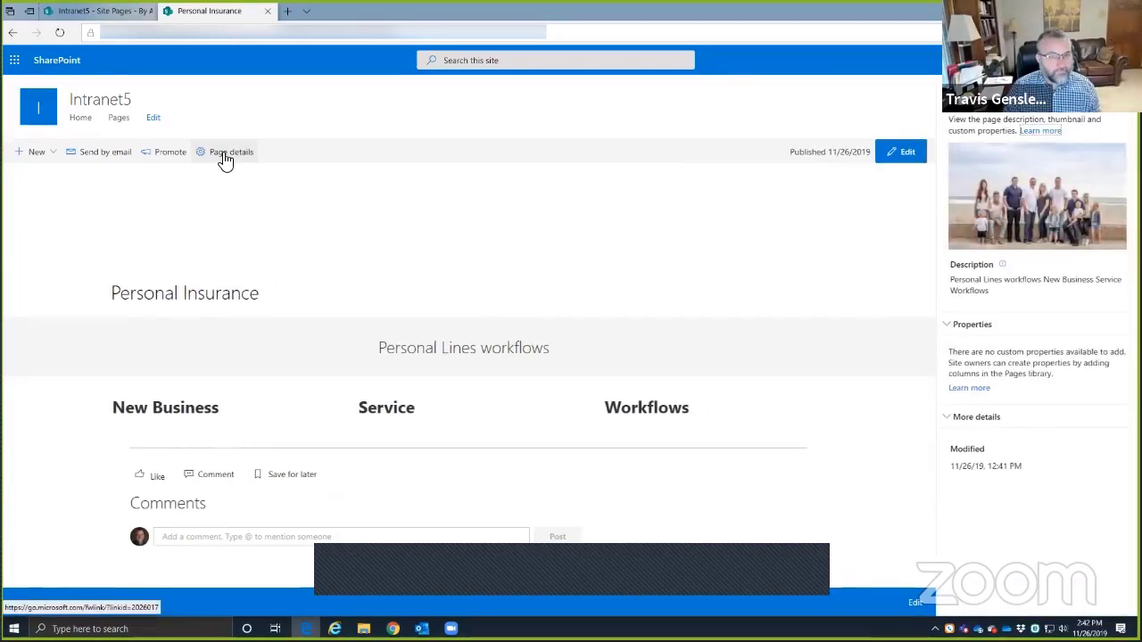
{"action": "left_click", "coordinate": [634, 163]}
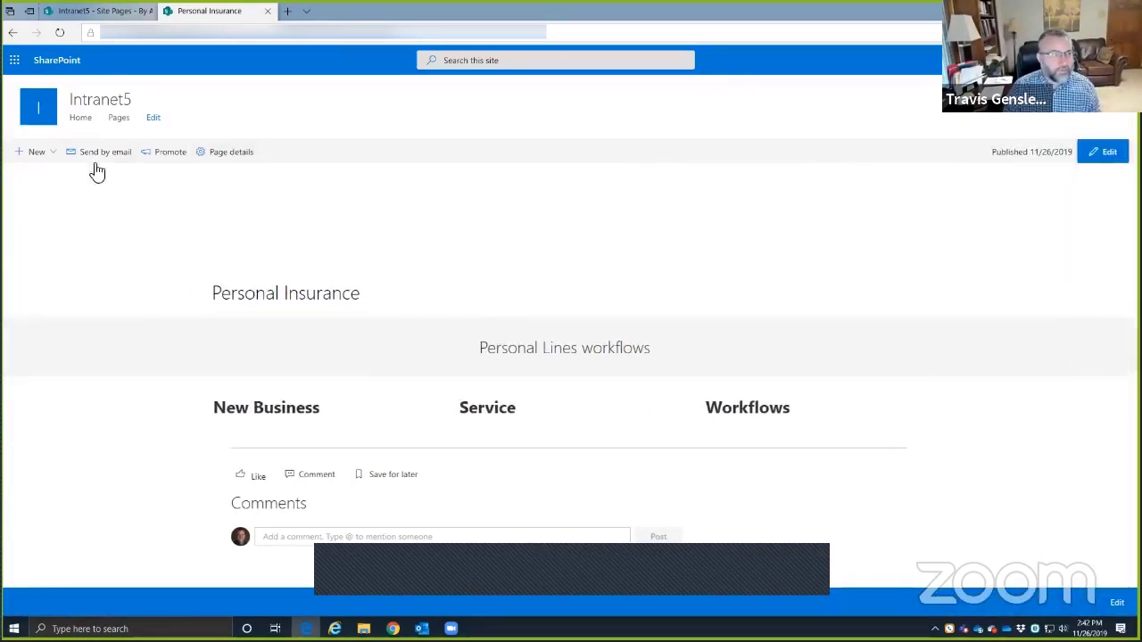
{"action": "left_click", "coordinate": [37, 153]}
{"action": "left_click", "coordinate": [152, 119]}
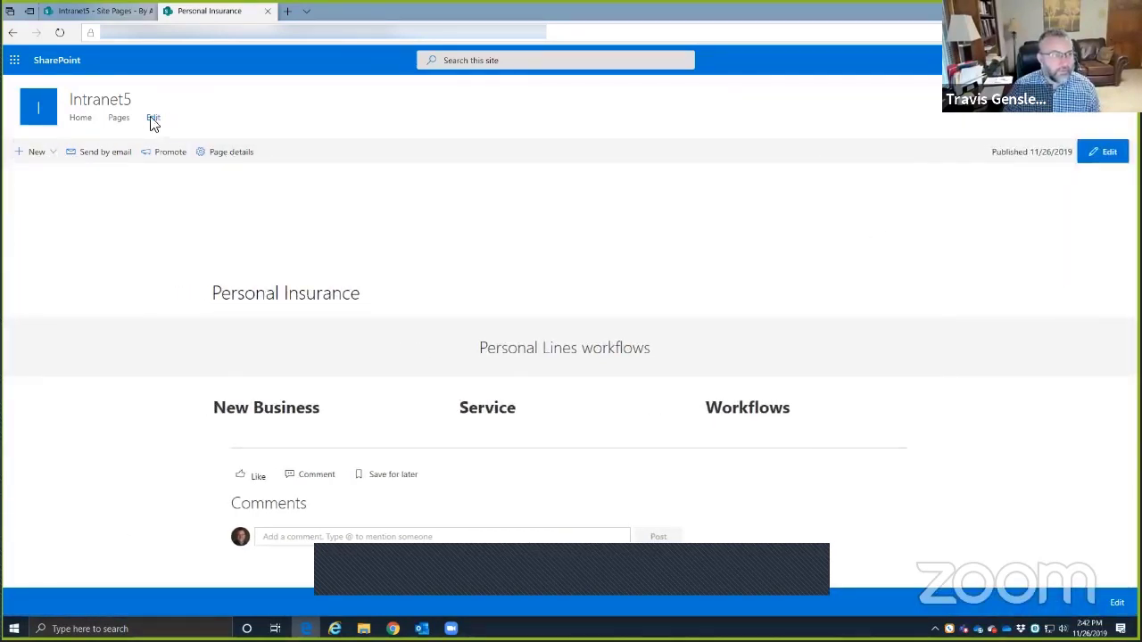
- Start adding a URL link to the site navigation, then abandon it and exit without saving
{"action": "left_click", "coordinate": [154, 121]}
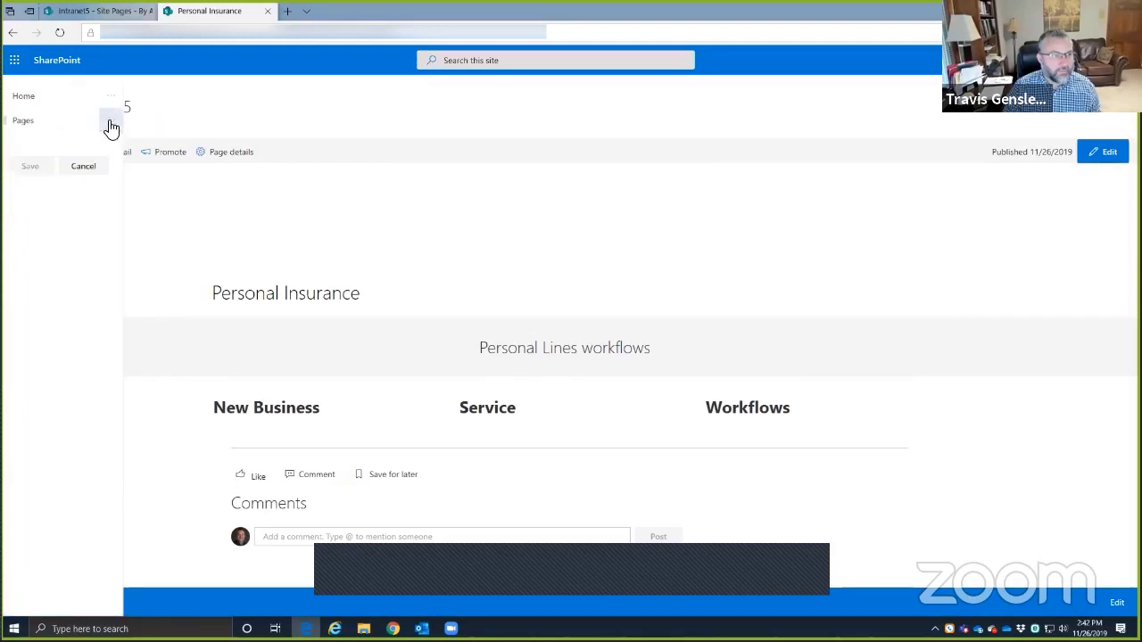
{"action": "left_click", "coordinate": [110, 120]}
{"action": "left_click", "coordinate": [60, 134]}
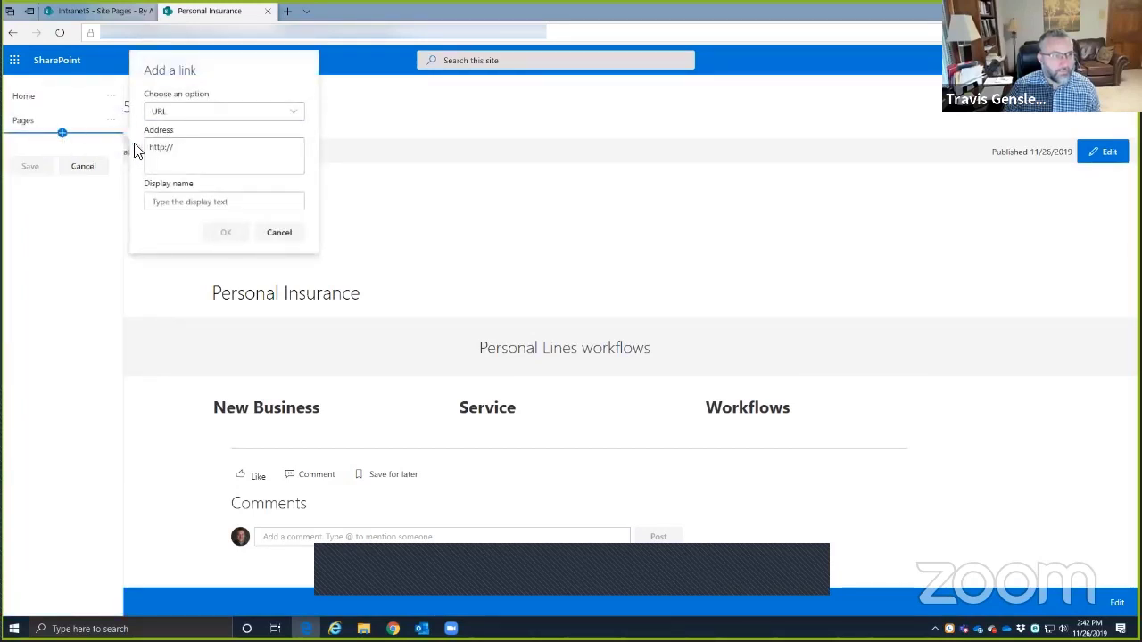
{"action": "left_click", "coordinate": [217, 120]}
{"action": "left_click", "coordinate": [258, 114]}
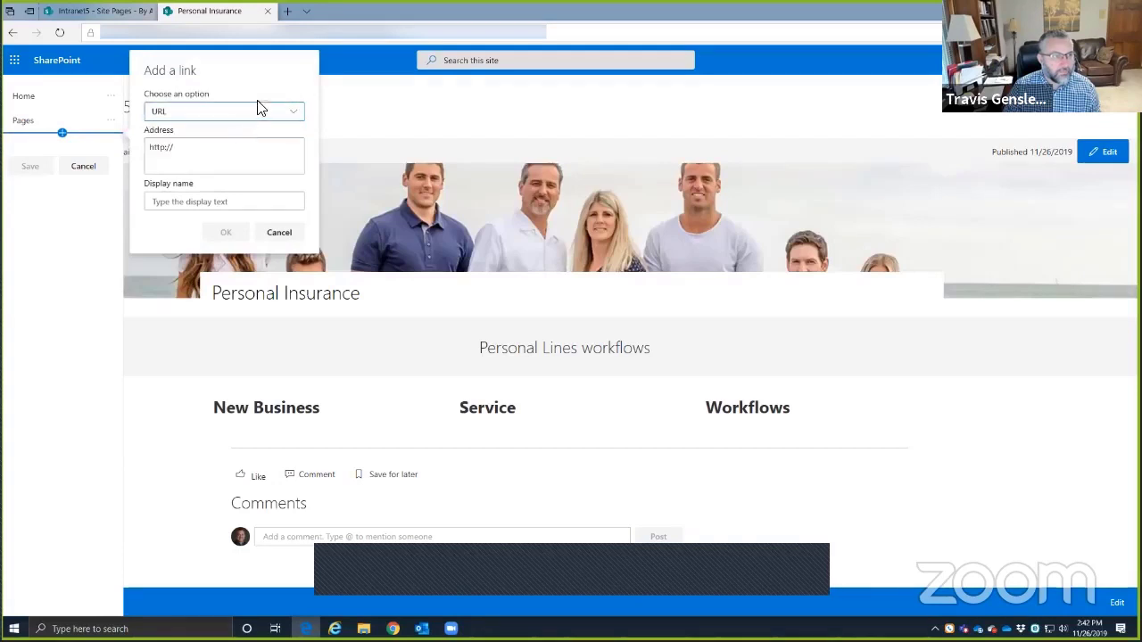
{"action": "left_click", "coordinate": [276, 233]}
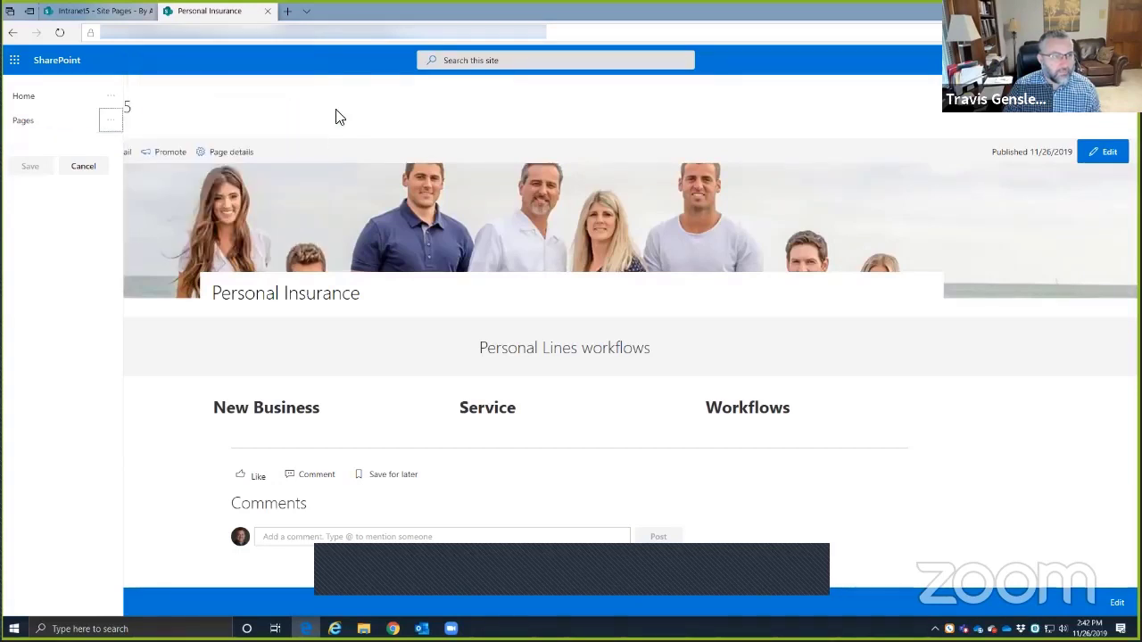
{"action": "left_click", "coordinate": [308, 32]}
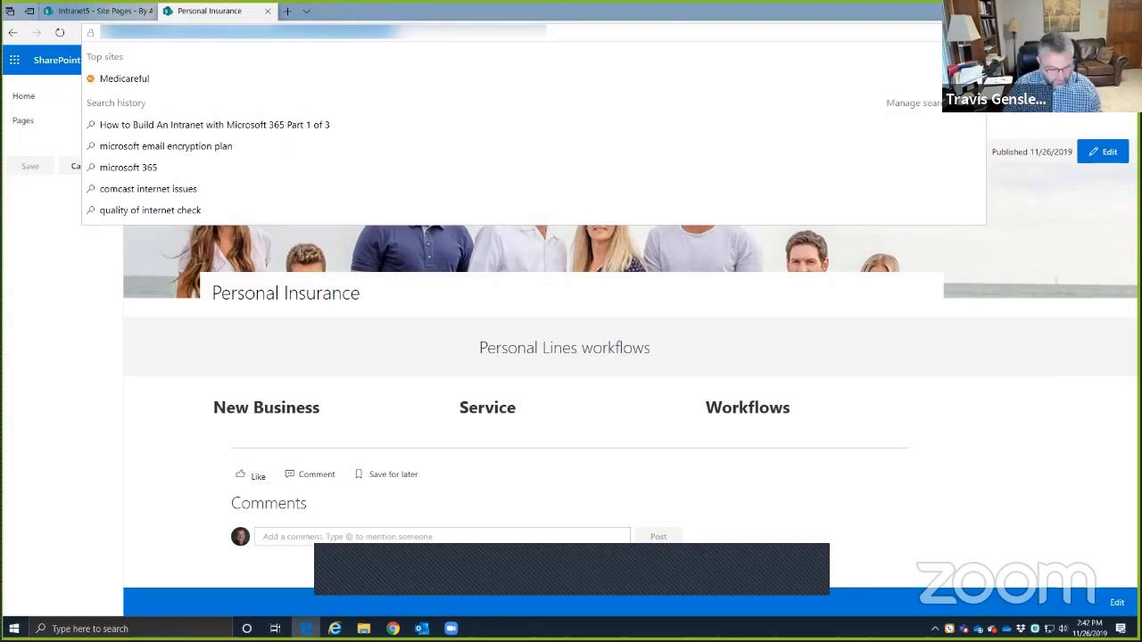
{"action": "left_click", "coordinate": [105, 147]}
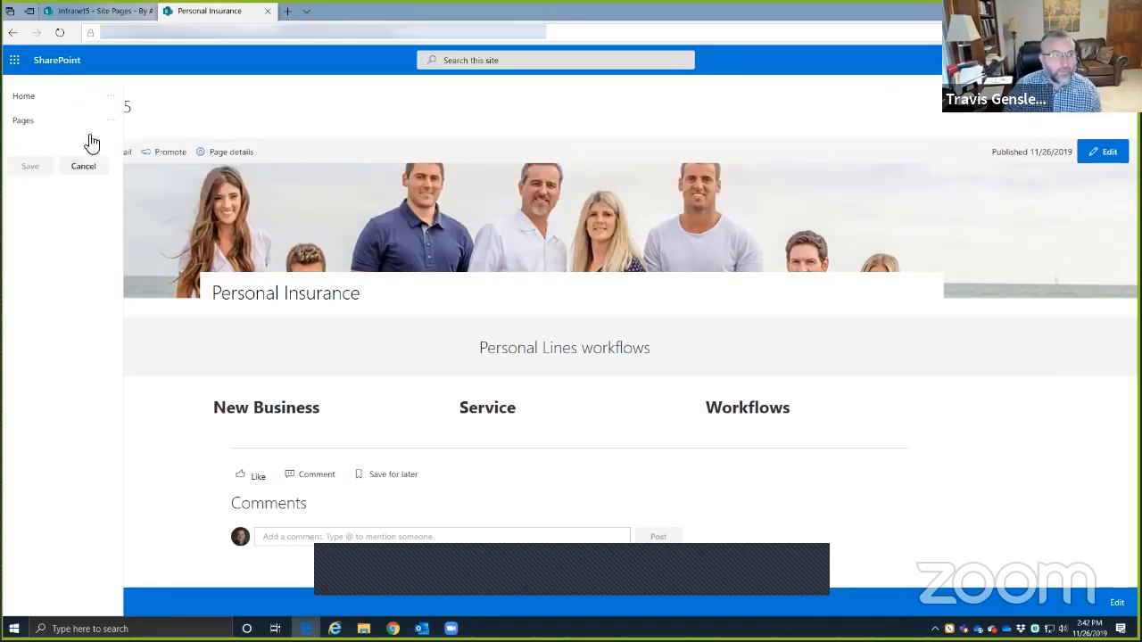
{"action": "left_click", "coordinate": [110, 122]}
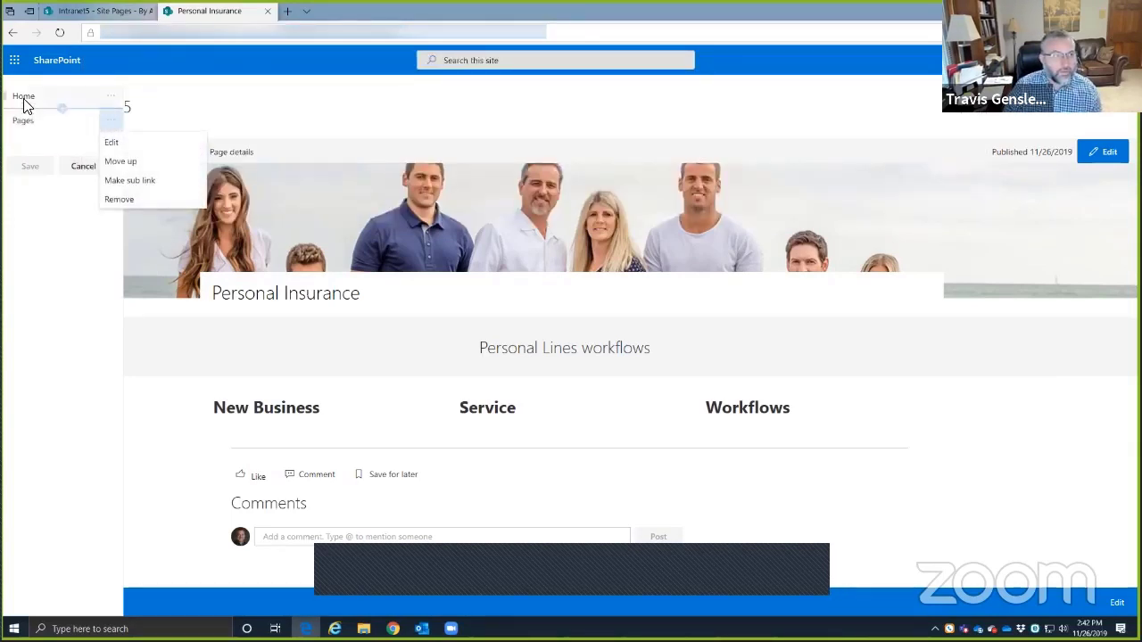
{"action": "left_click", "coordinate": [269, 95]}
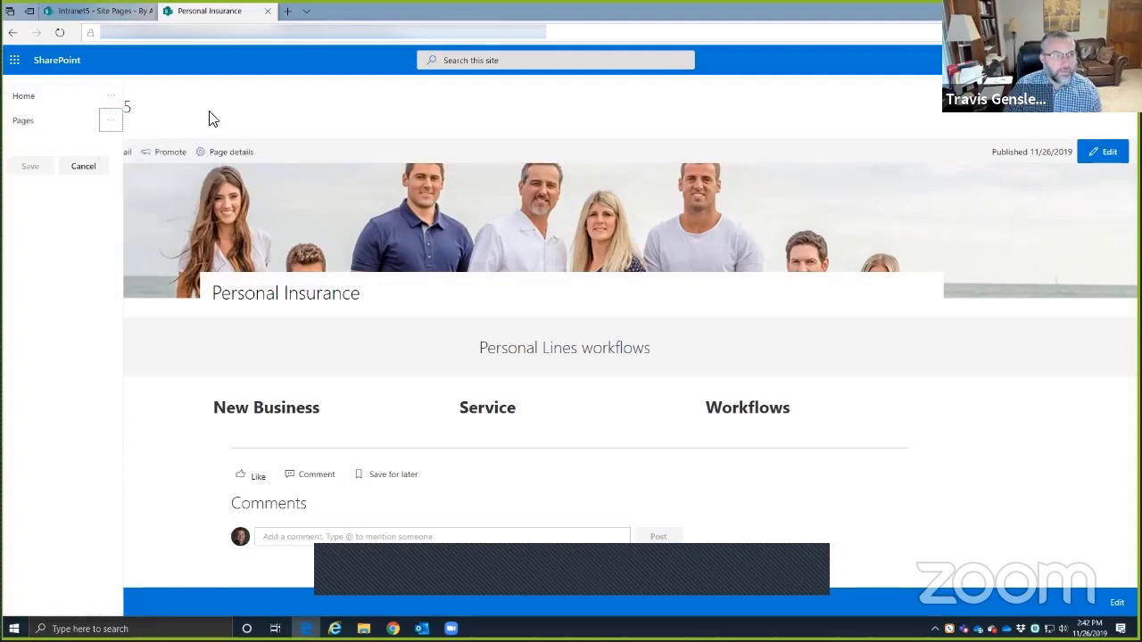
{"action": "left_click", "coordinate": [82, 166]}
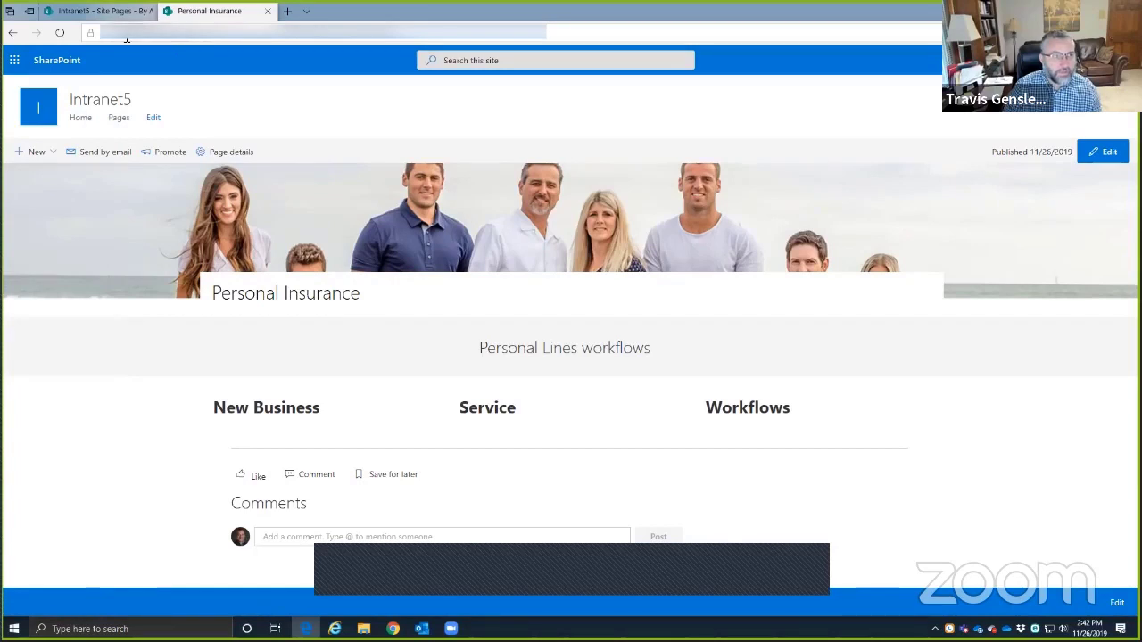
- Copy the Personal Insurance page address and add a new URL link with it pasted in
{"action": "left_click", "coordinate": [231, 39]}
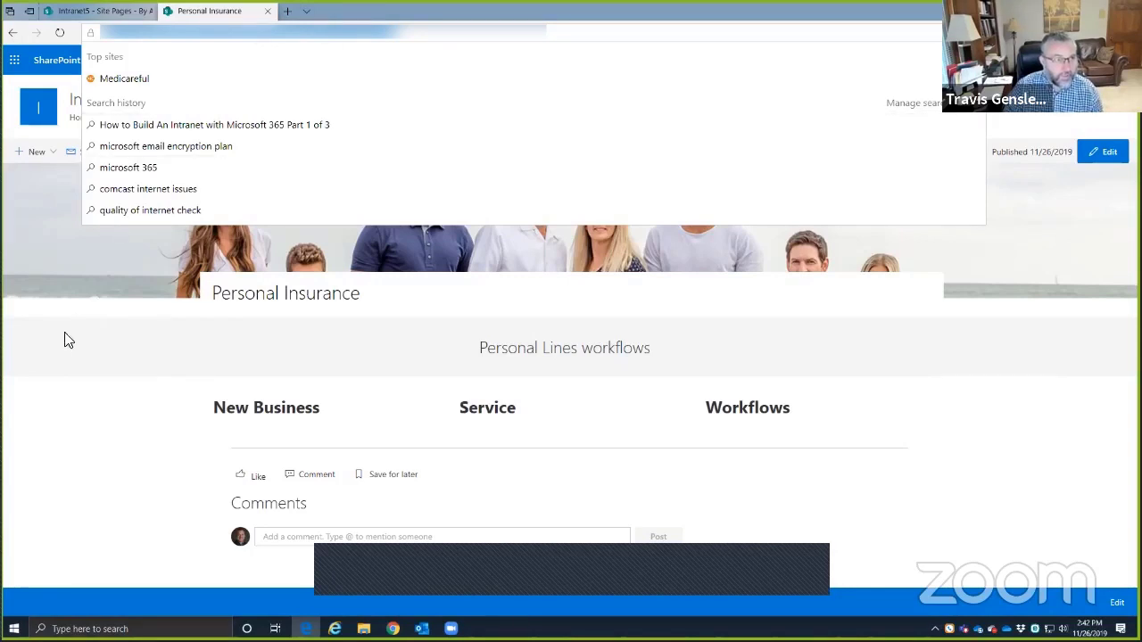
{"action": "left_click", "coordinate": [261, 340]}
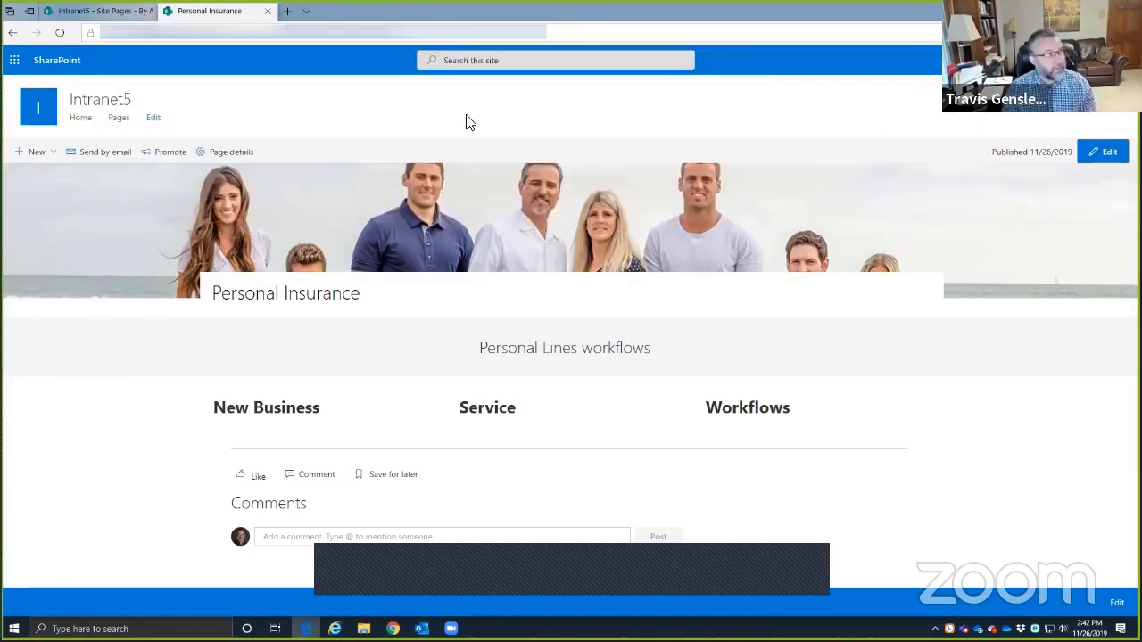
{"action": "left_click", "coordinate": [155, 121]}
{"action": "mouse_move", "coordinate": [14, 130]}
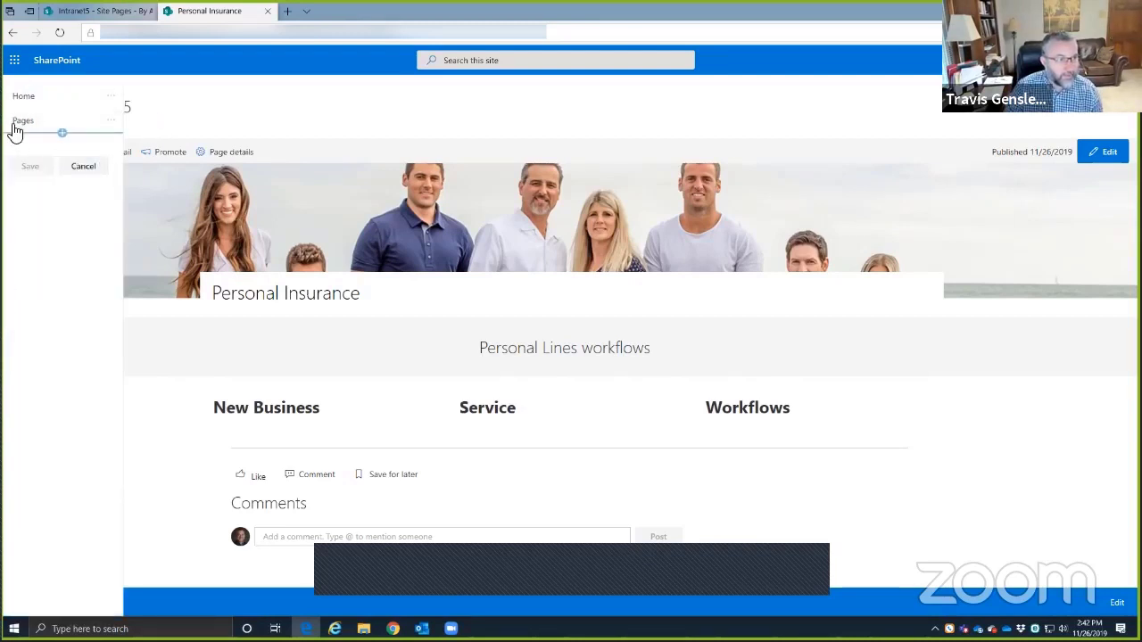
{"action": "left_click", "coordinate": [61, 134]}
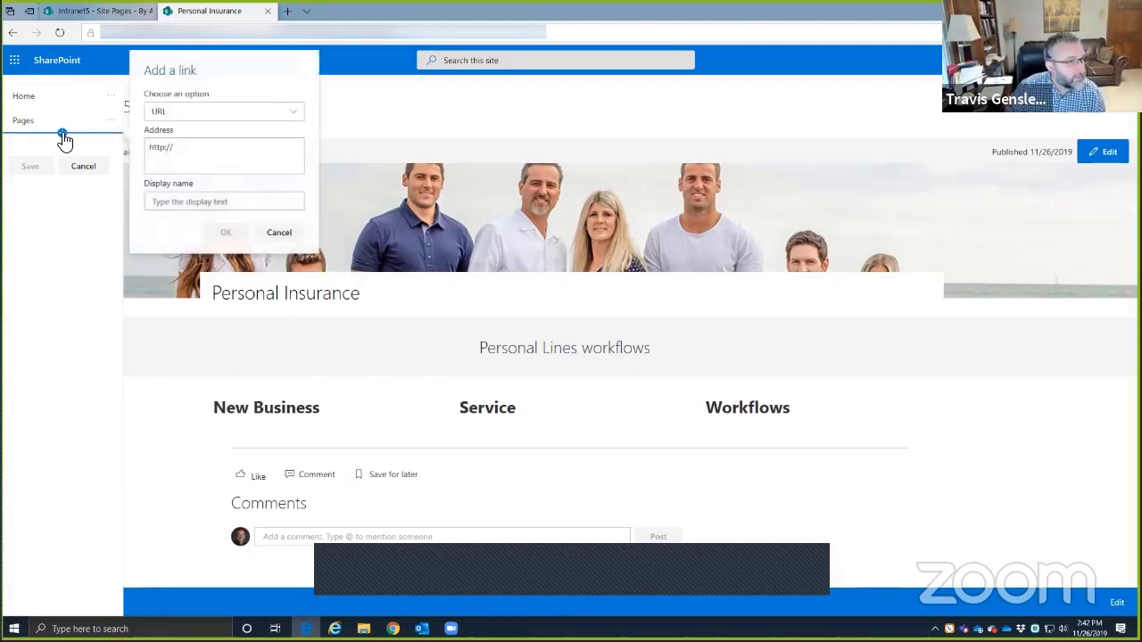
{"action": "left_click", "coordinate": [189, 112]}
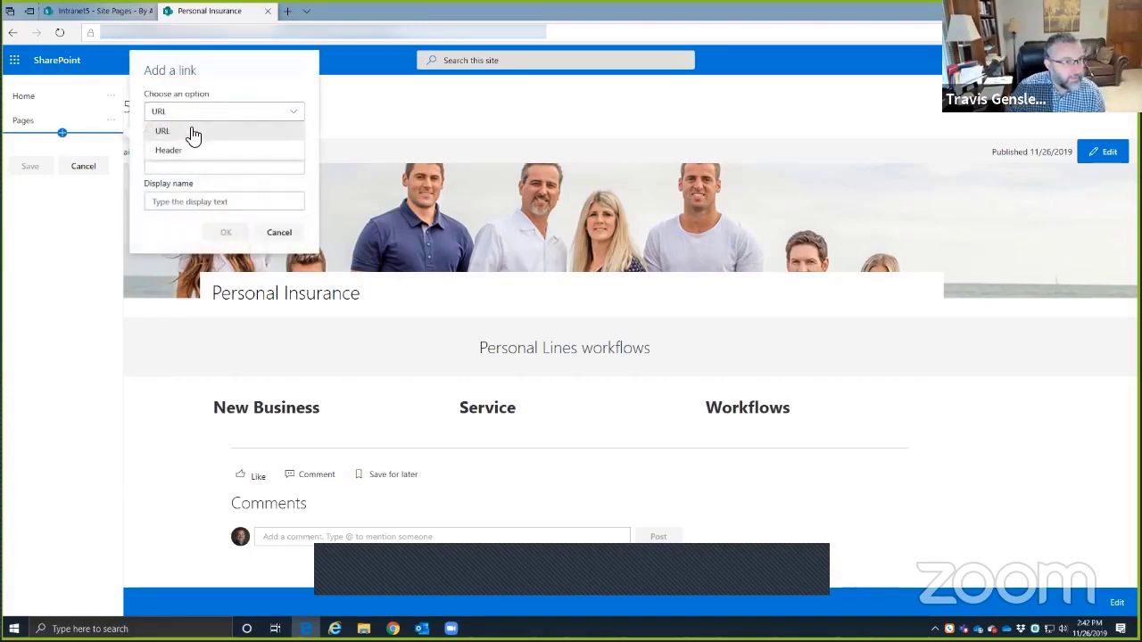
{"action": "left_click", "coordinate": [189, 131]}
{"action": "key", "text": "Tab"}
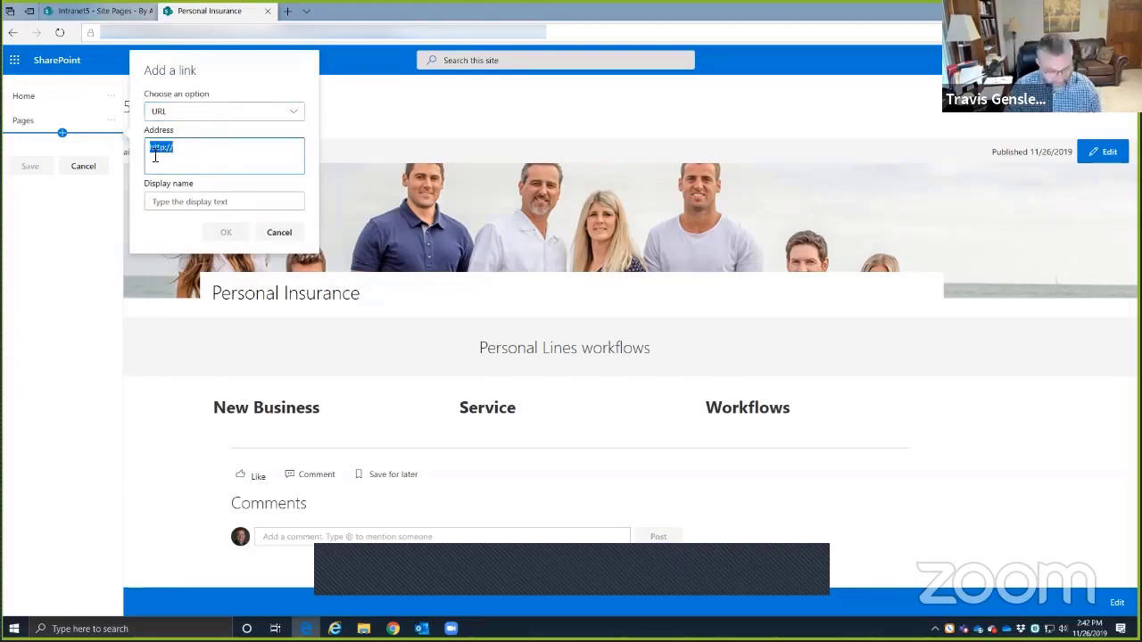
{"action": "type", "text": "https://workestrate.sharepoint.com/sites/Intranet5/SitePages/Personal-Insurance.aspx"}
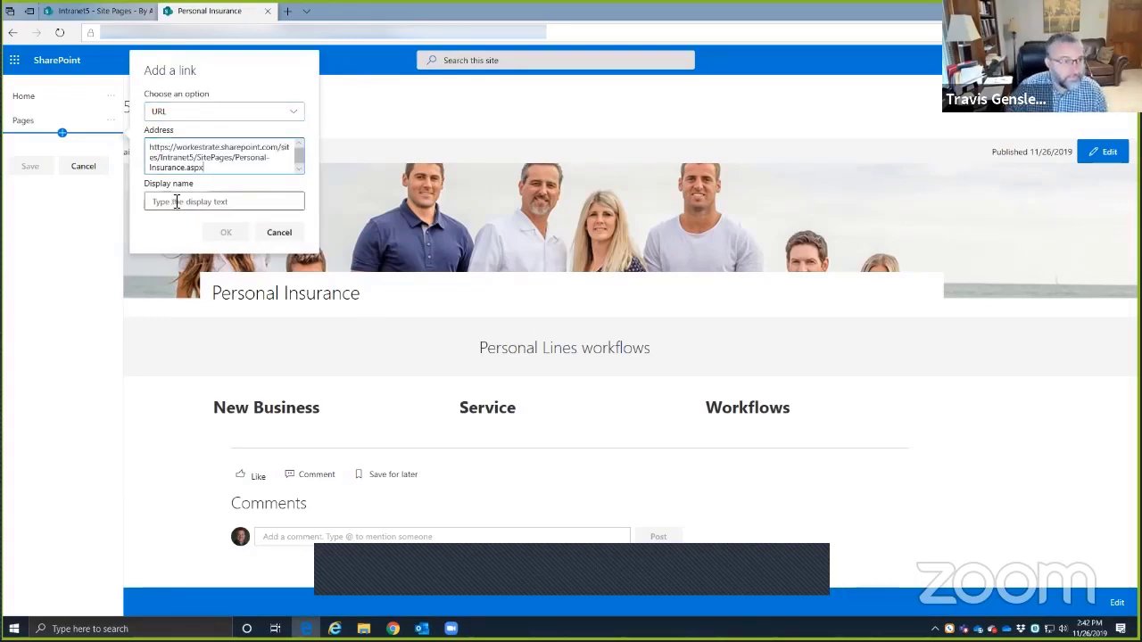
- Name the link 'Personal Insurance', save the navigation, and open the page from it
{"action": "left_click", "coordinate": [177, 201]}
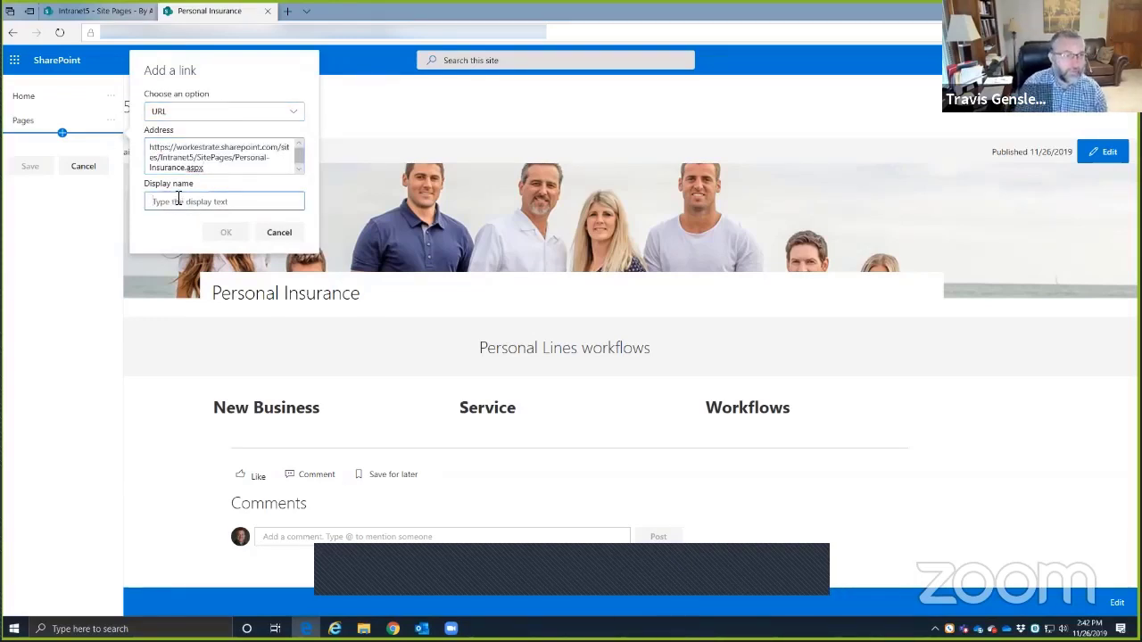
{"action": "type", "text": "Personal Insurance"}
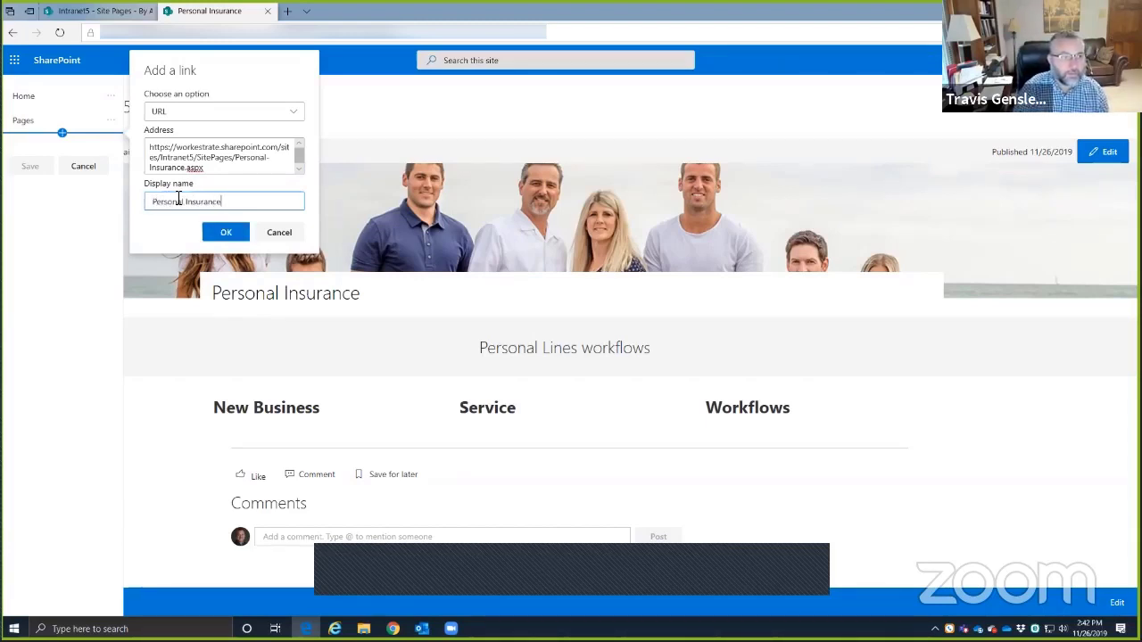
{"action": "left_click", "coordinate": [226, 232]}
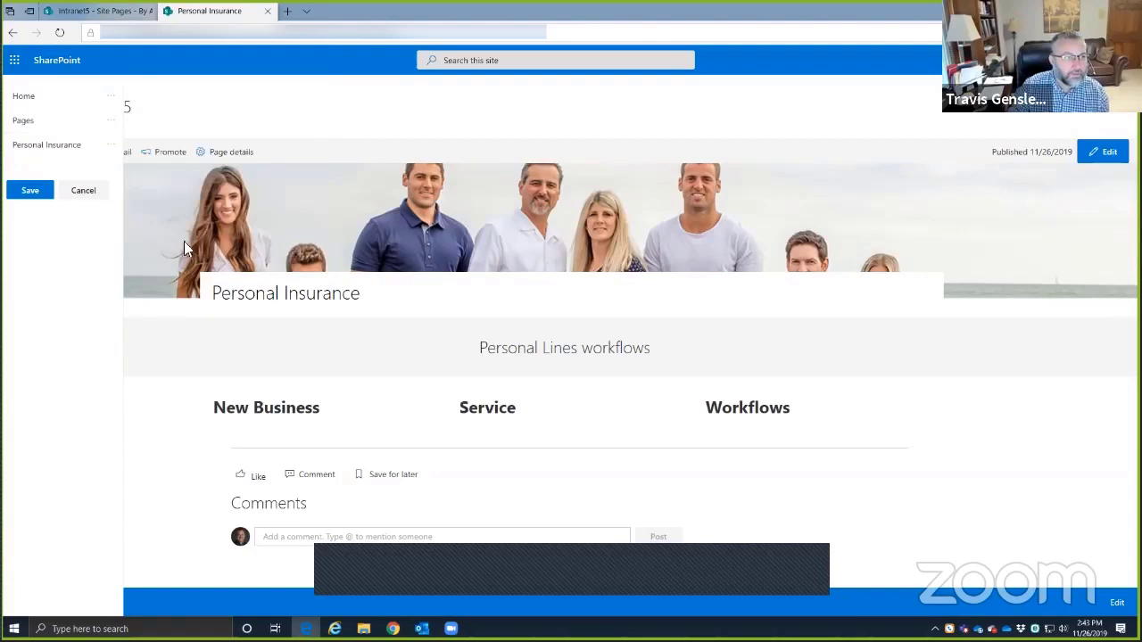
{"action": "left_click", "coordinate": [31, 192]}
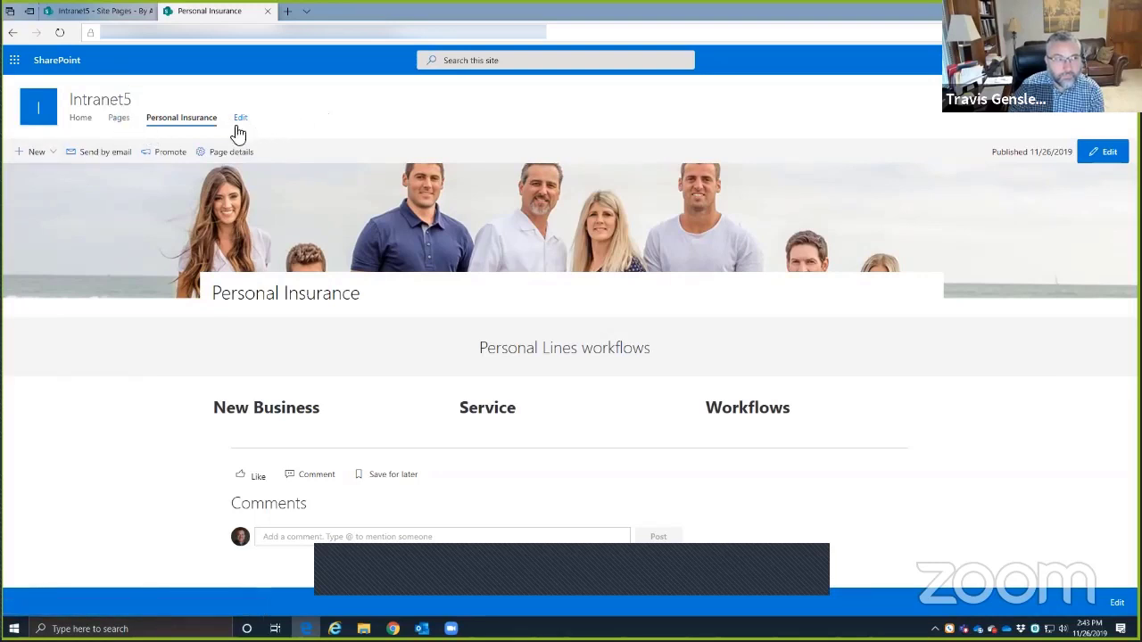
{"action": "left_click", "coordinate": [194, 126]}
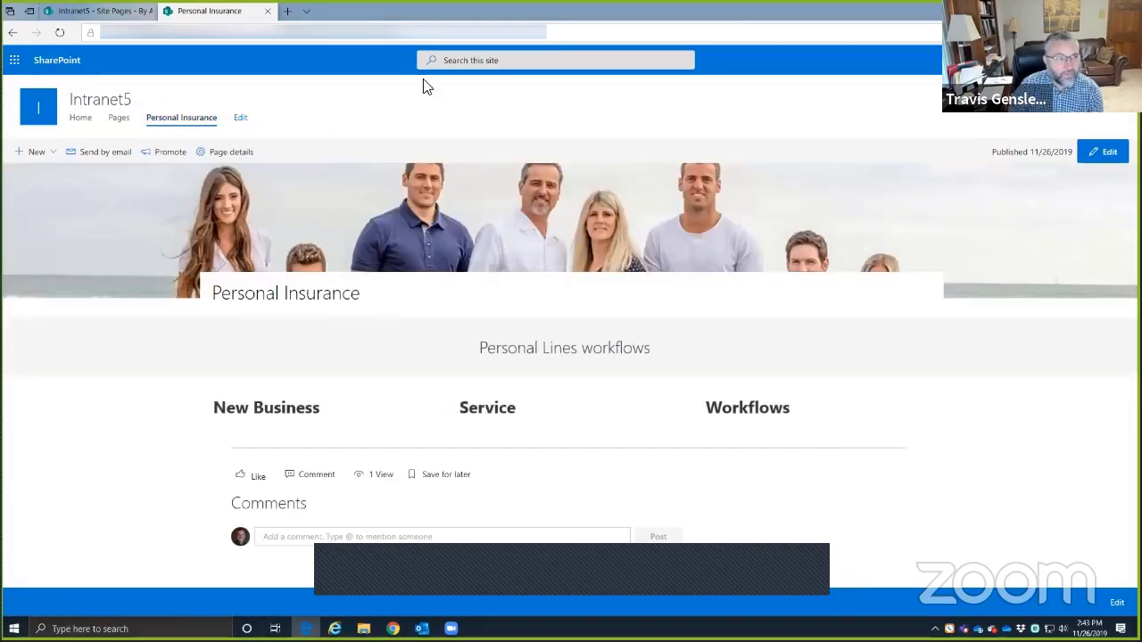
{"action": "left_click", "coordinate": [48, 155]}
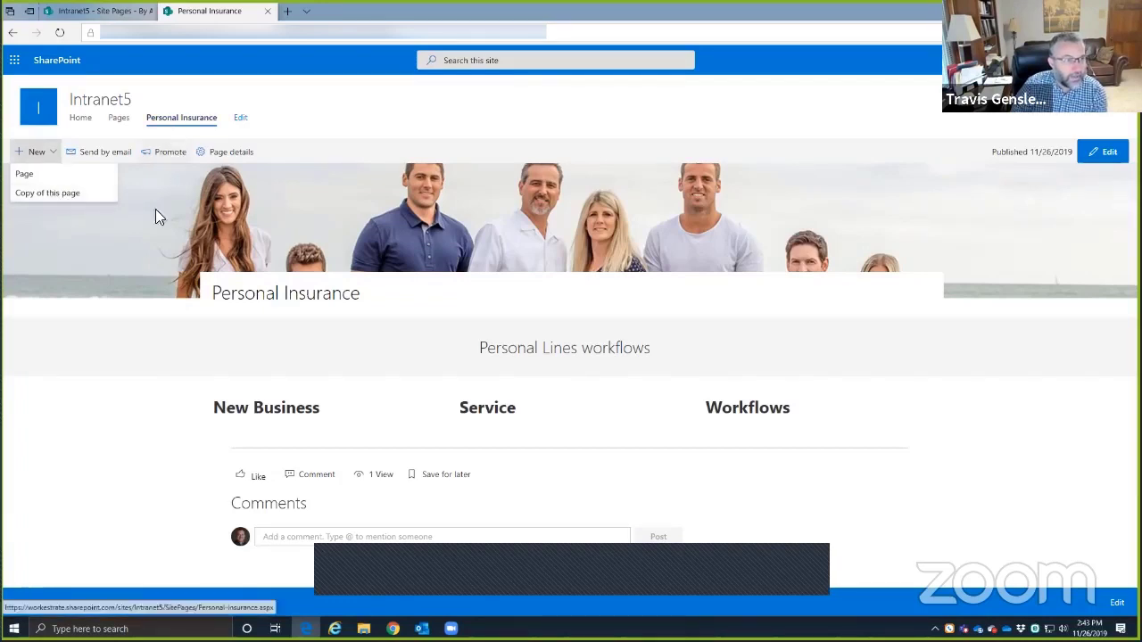
- Create a copy of the Personal Insurance page and retitle it 'Rating'
{"action": "left_click", "coordinate": [42, 195]}
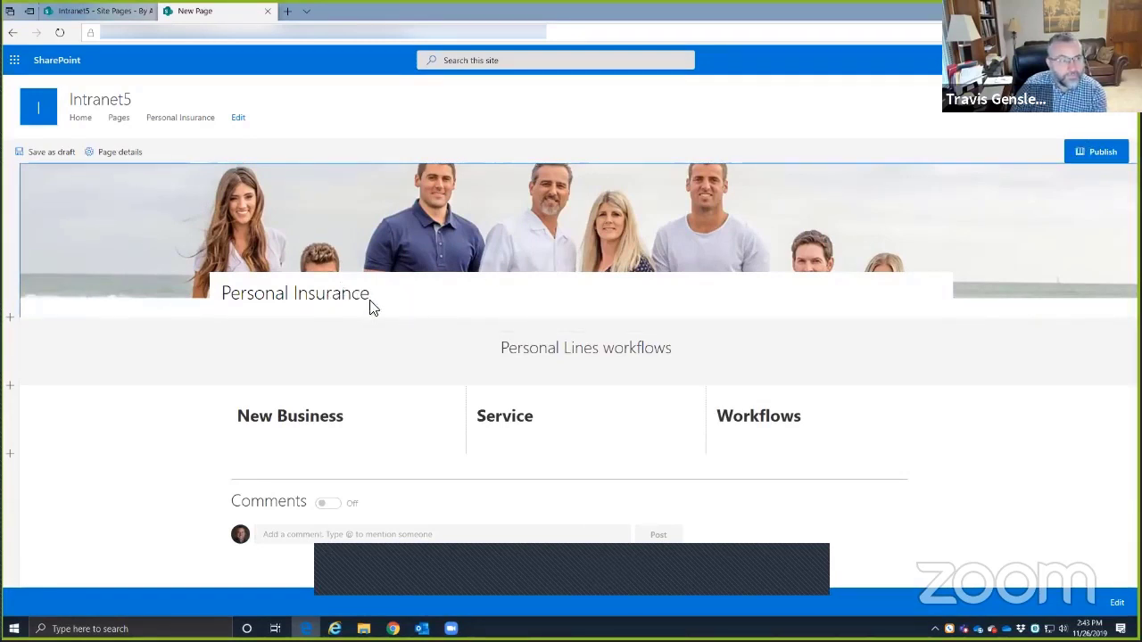
{"action": "double_click", "coordinate": [342, 297]}
{"action": "left_click", "coordinate": [369, 302]}
{"action": "left_click", "coordinate": [372, 298]}
{"action": "key", "text": "alt+Tab"}
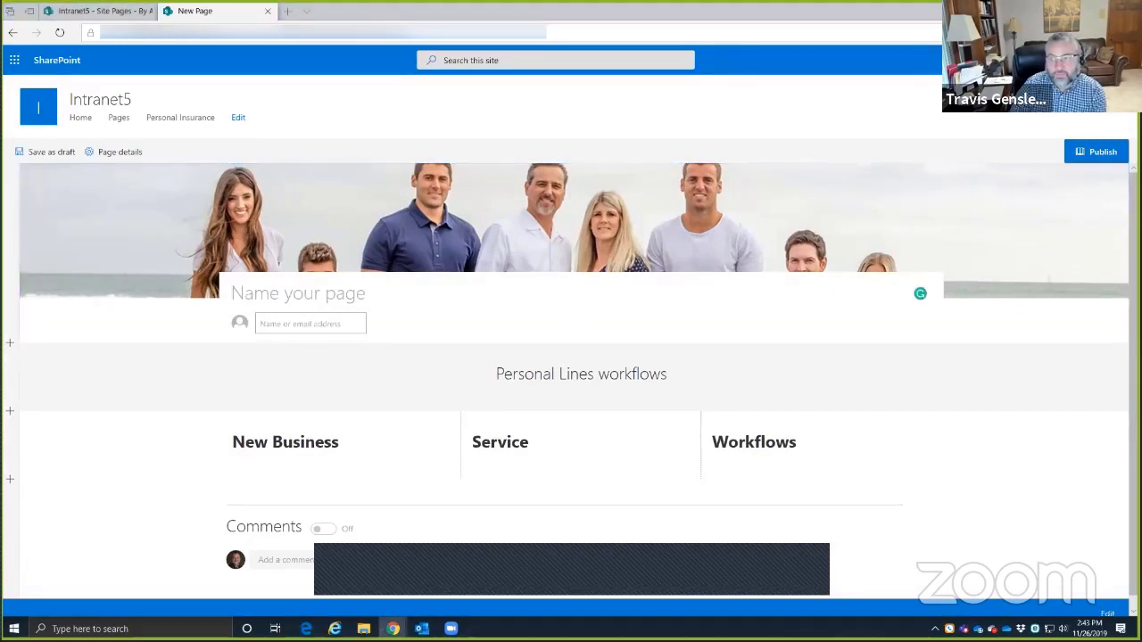
{"action": "left_click", "coordinate": [248, 293]}
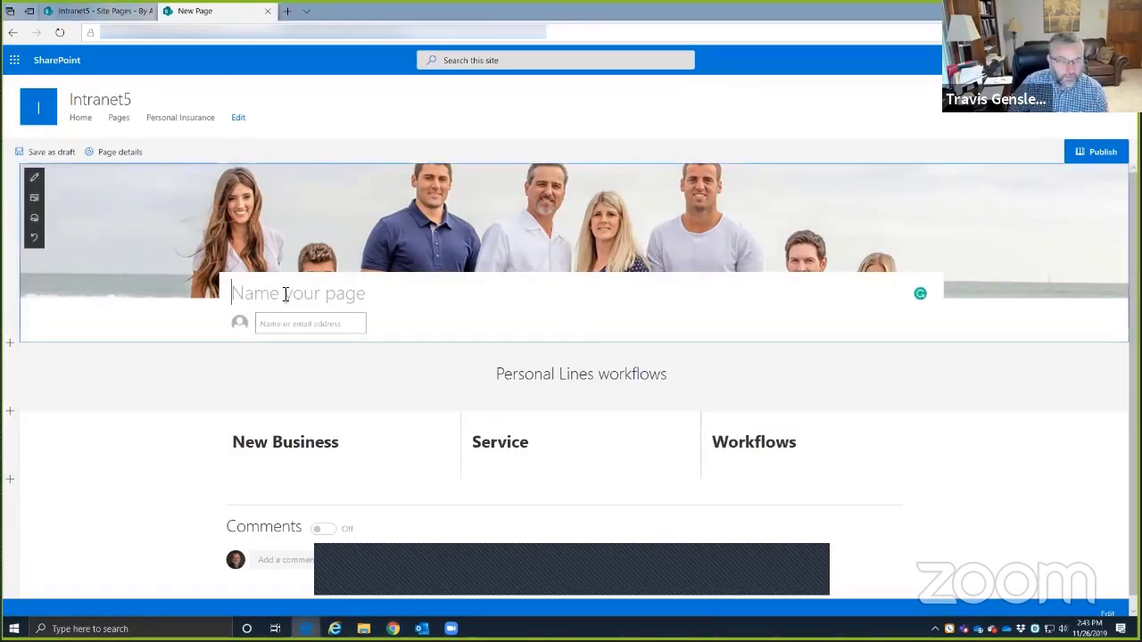
{"action": "type", "text": "PL Ra"}
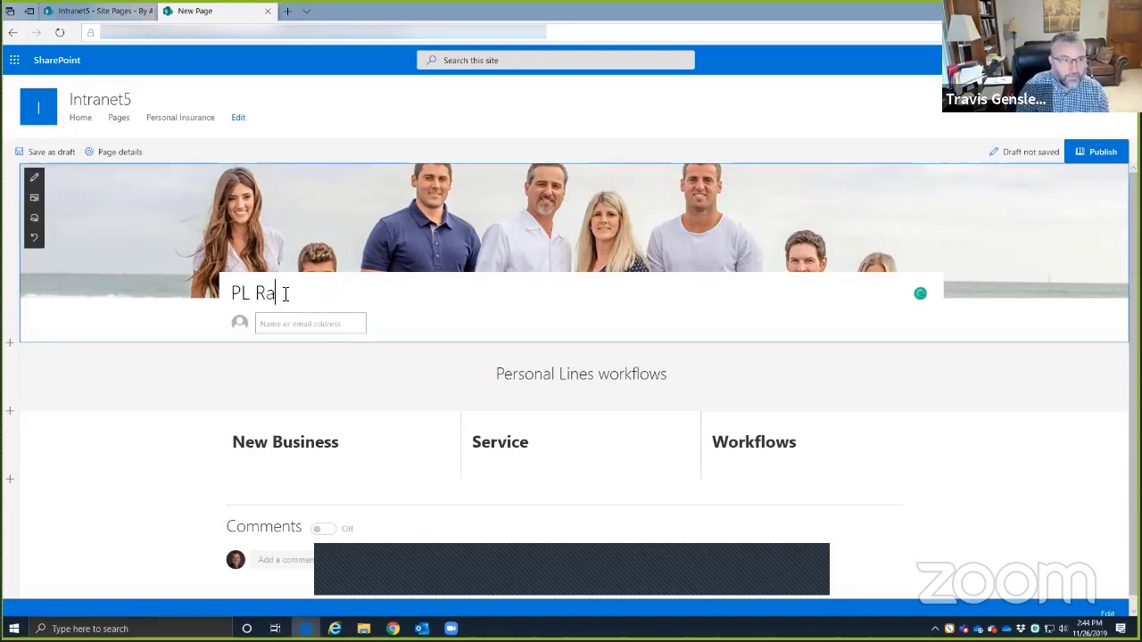
{"action": "key", "text": "BackSpace"}
{"action": "type", "text": "Rating"}
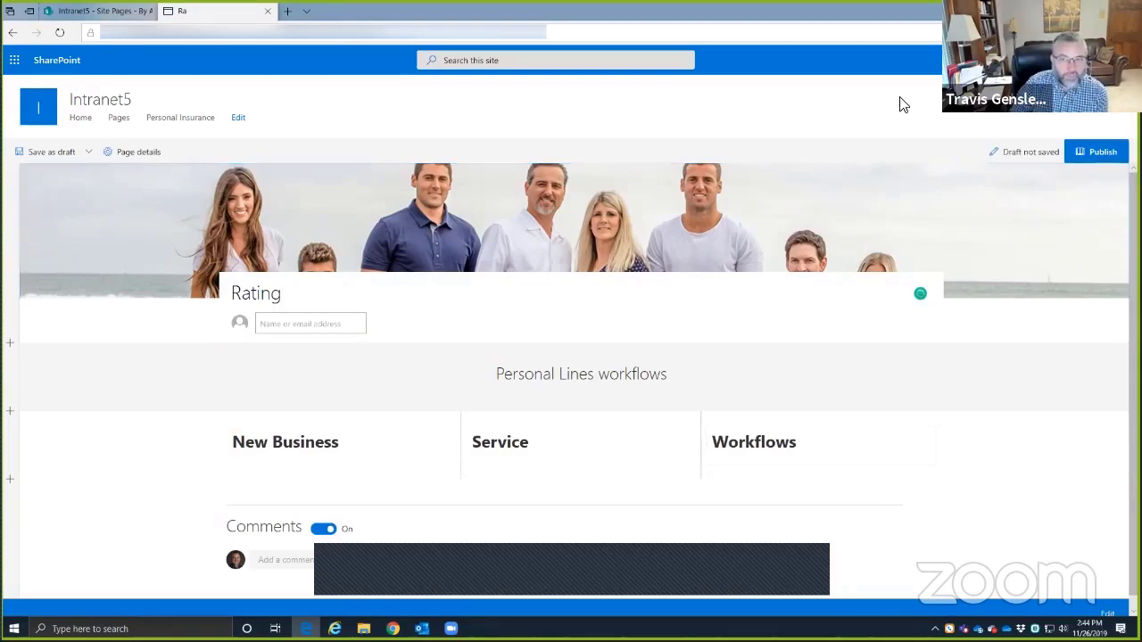
- Publish the Rating page, add it to the site navigation, and copy its address
{"action": "left_click", "coordinate": [1101, 153]}
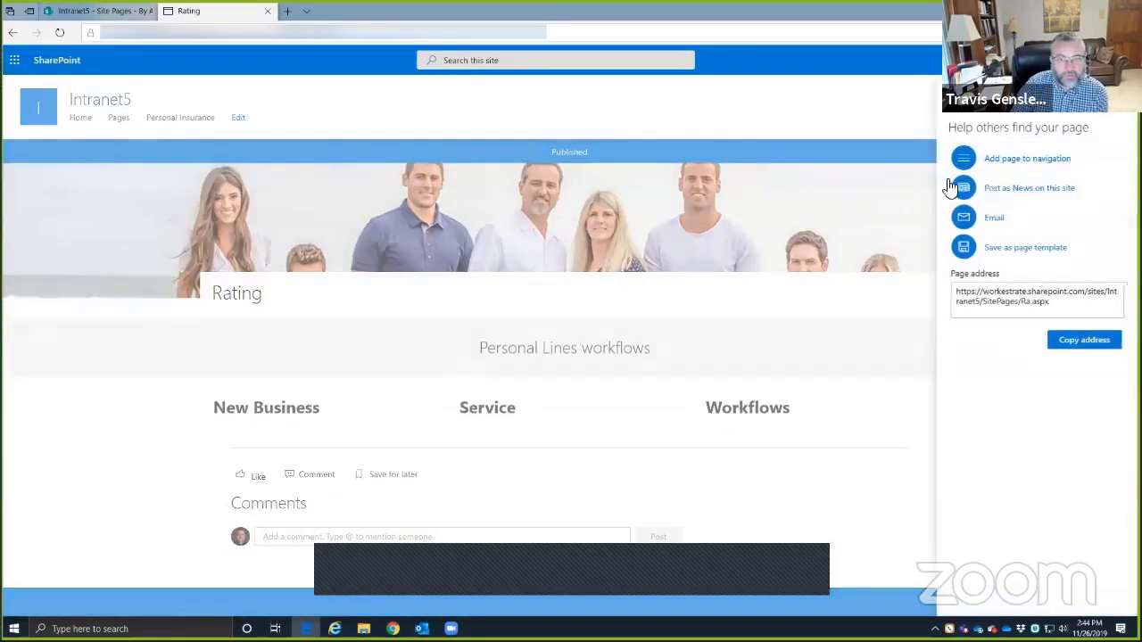
{"action": "left_click", "coordinate": [1013, 165]}
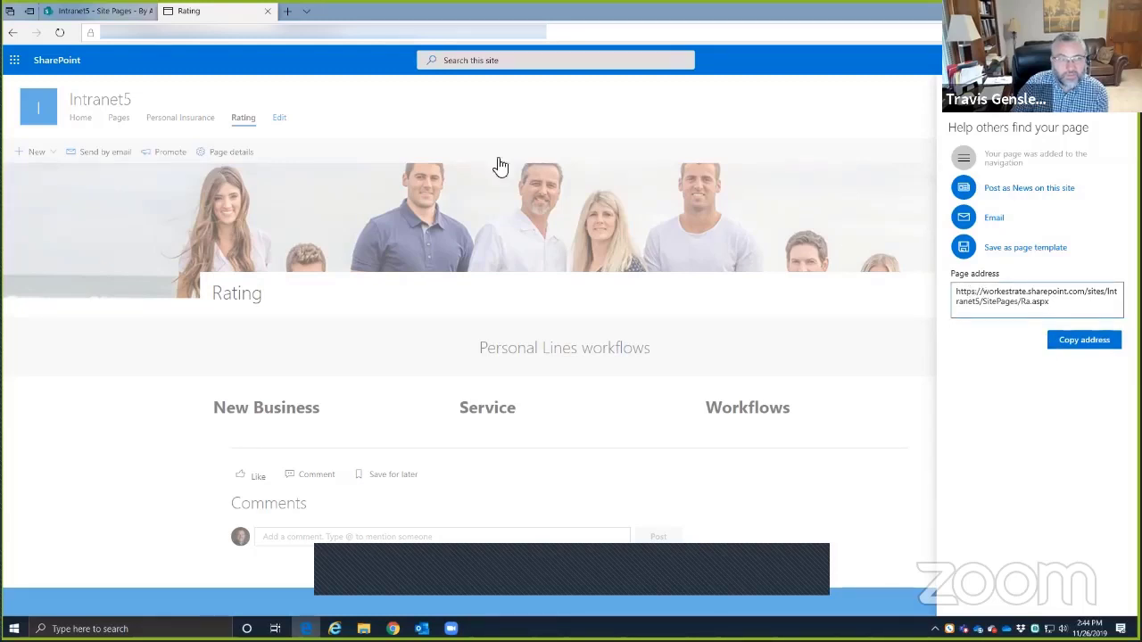
{"action": "left_click", "coordinate": [1088, 344]}
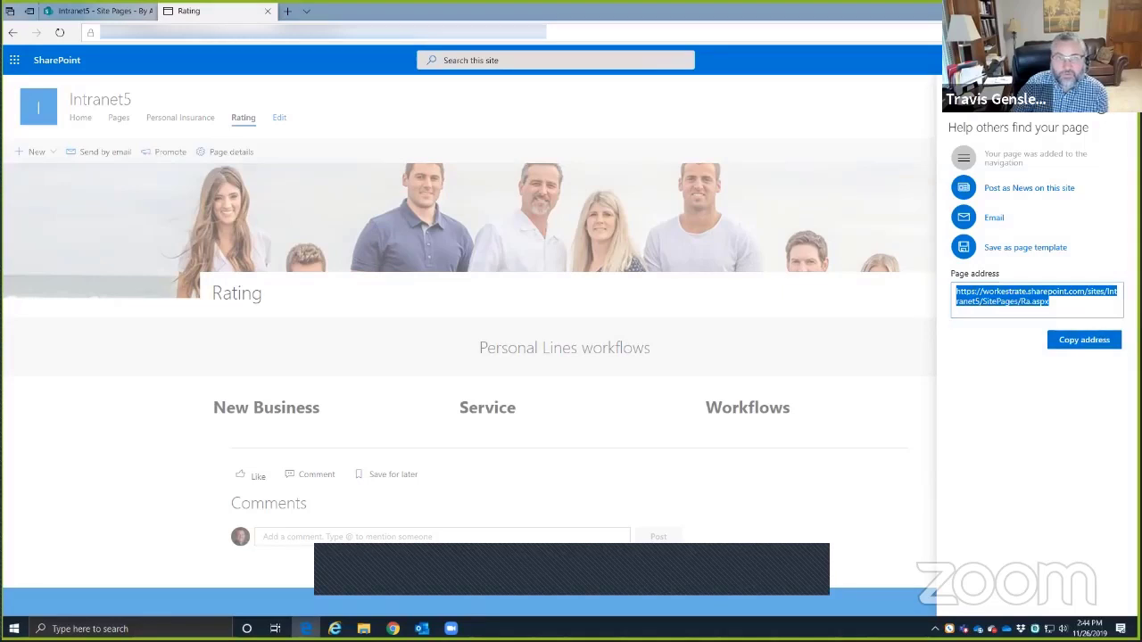
{"action": "left_click", "coordinate": [228, 134]}
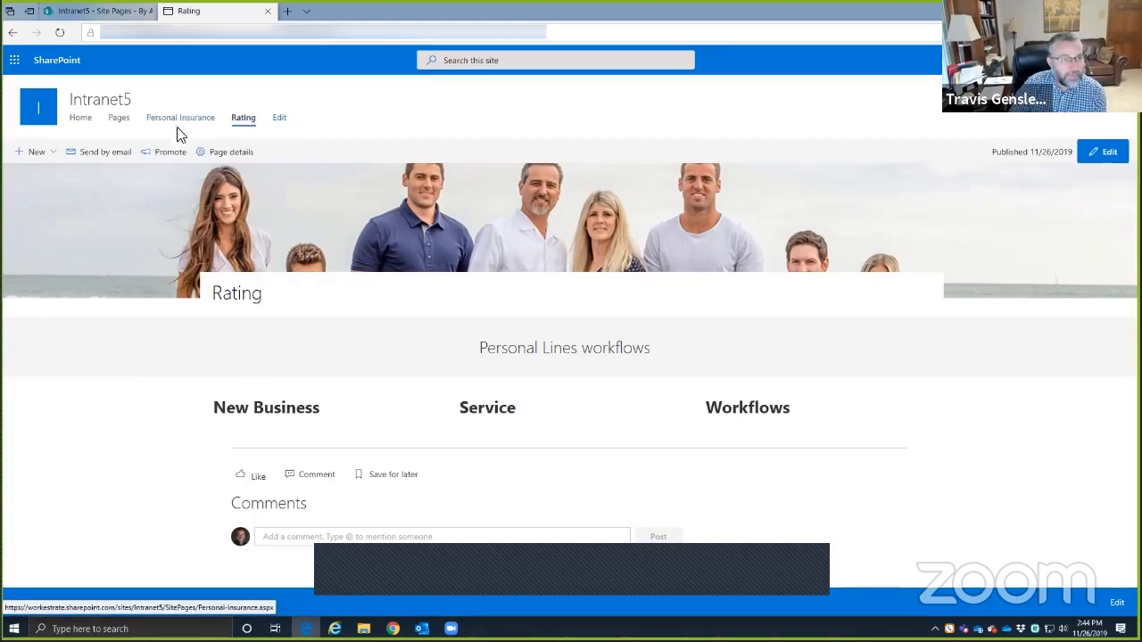
{"action": "left_click", "coordinate": [279, 118]}
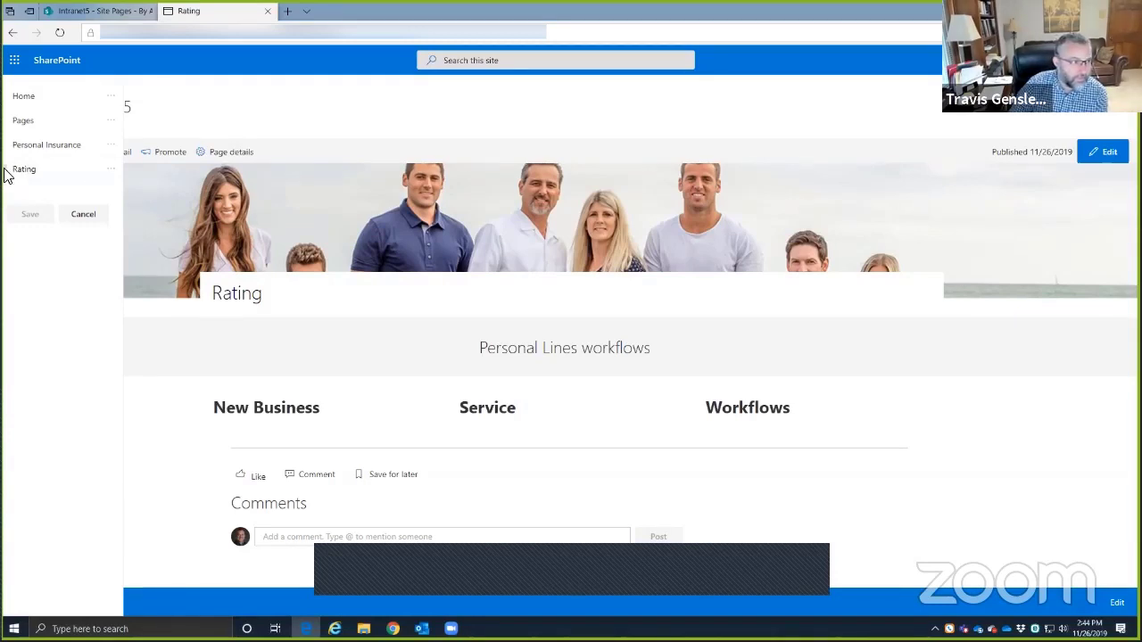
{"action": "left_click_drag", "start_coordinate": [12, 170], "coordinate": [51, 148]}
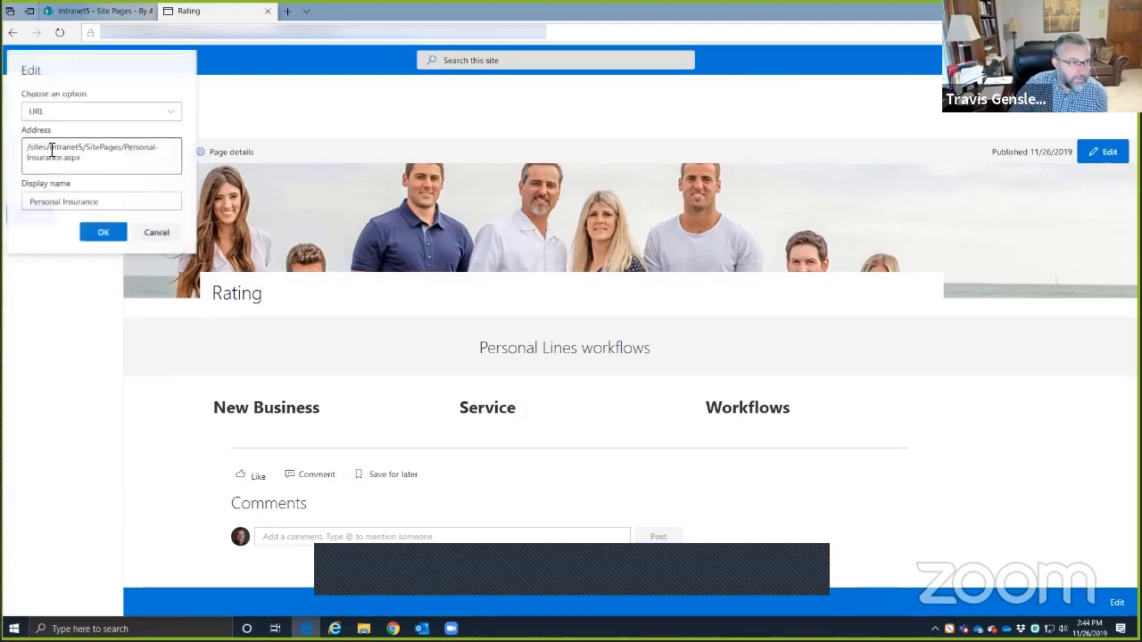
{"action": "left_click", "coordinate": [159, 233]}
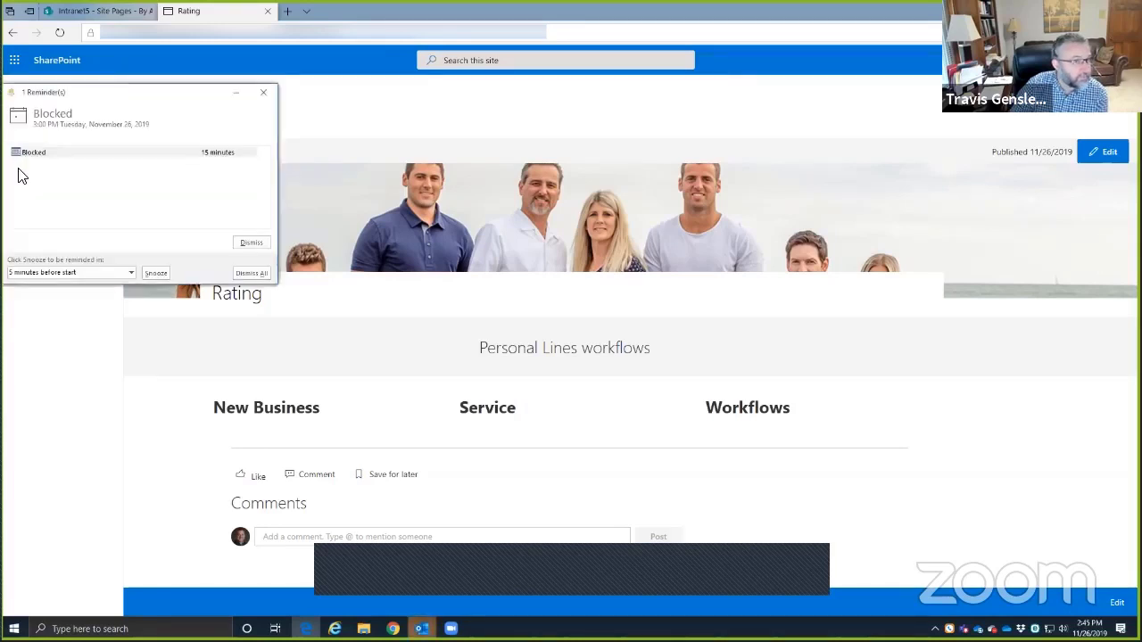
{"action": "left_click", "coordinate": [251, 272]}
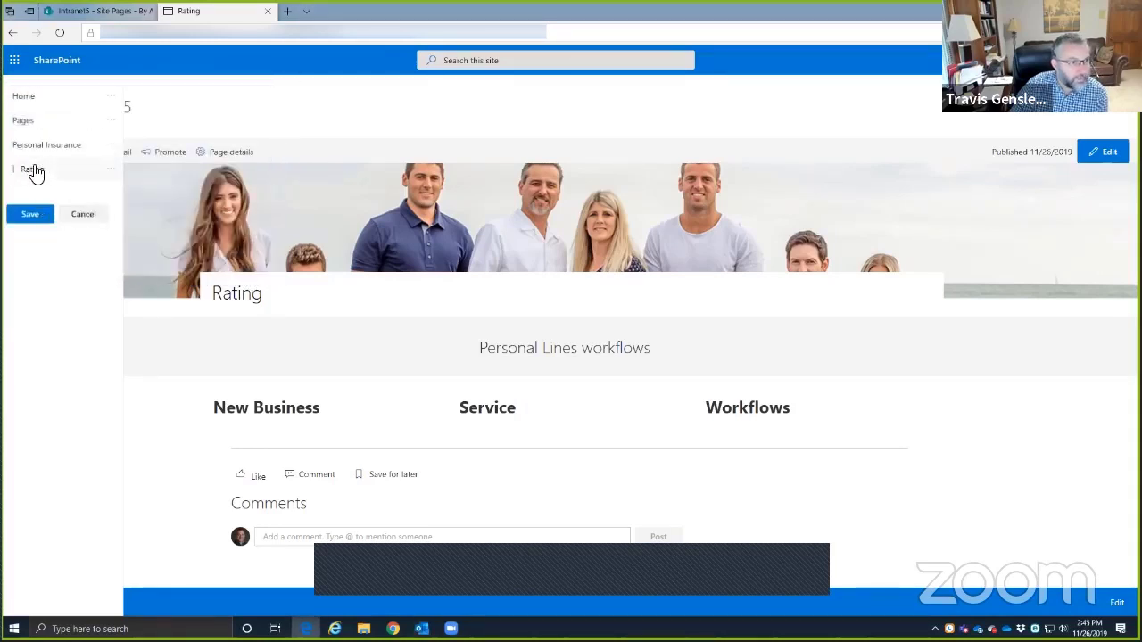
{"action": "left_click", "coordinate": [28, 215]}
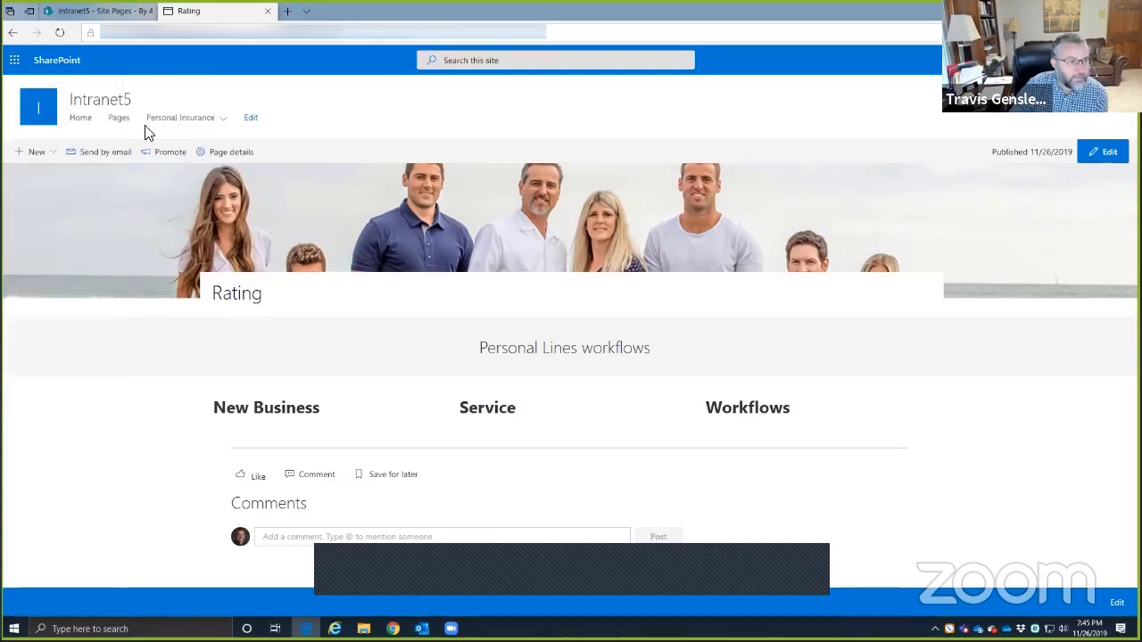
{"action": "mouse_move", "coordinate": [225, 124]}
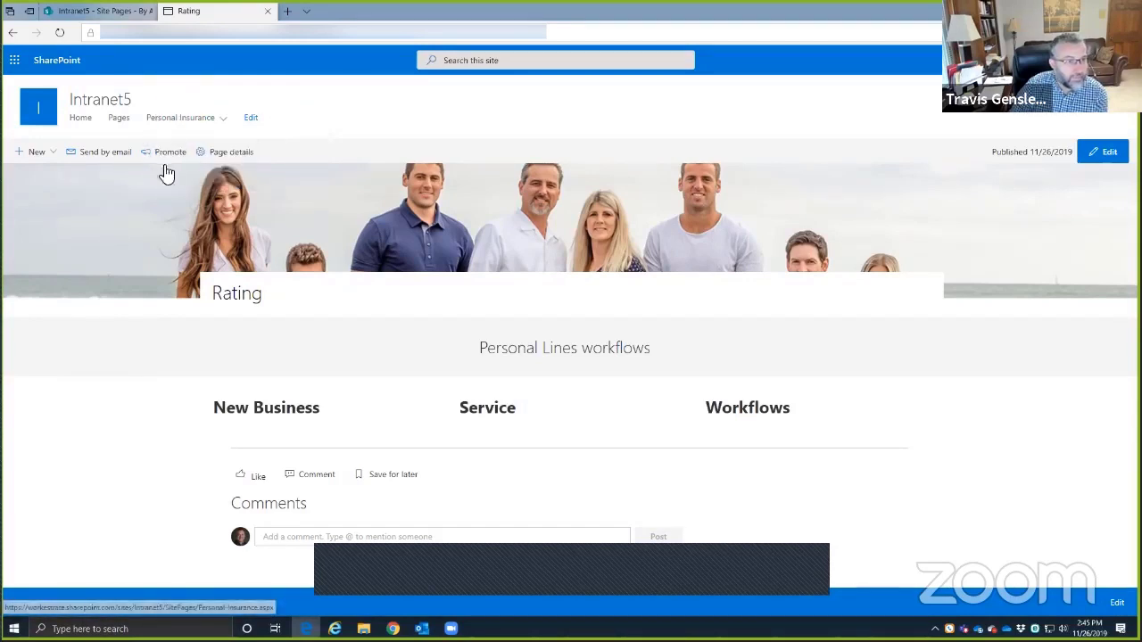
- Bring the Beacon Point intranet window forward and open its site navigation for editing
{"action": "left_click_drag", "start_coordinate": [1141, 160], "coordinate": [832, 43]}
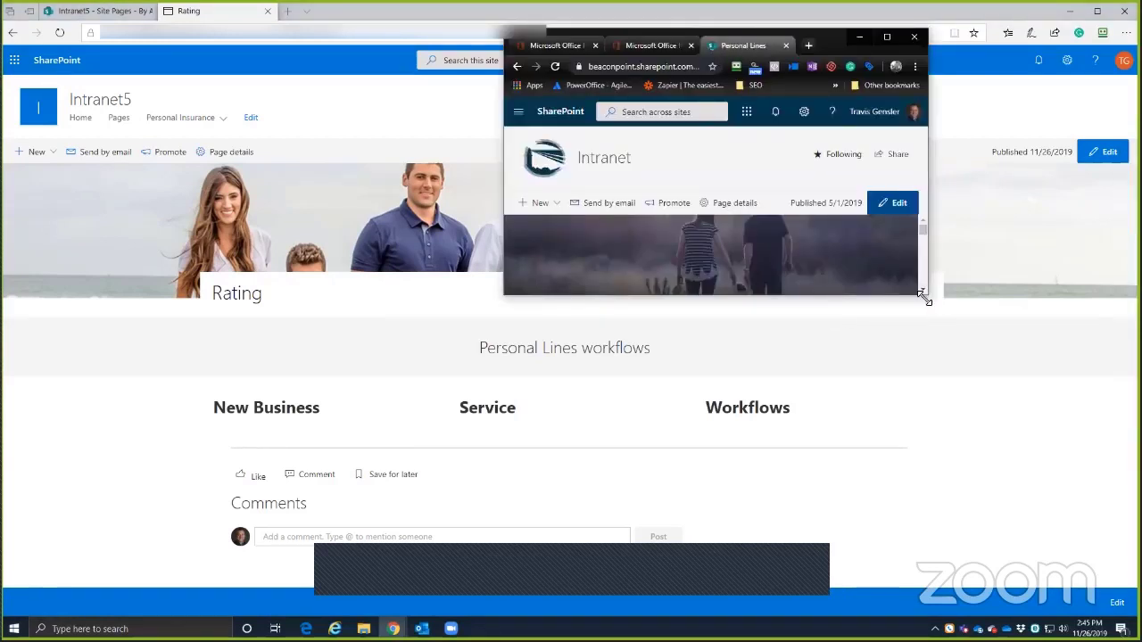
{"action": "left_click_drag", "start_coordinate": [924, 295], "coordinate": [1068, 535]}
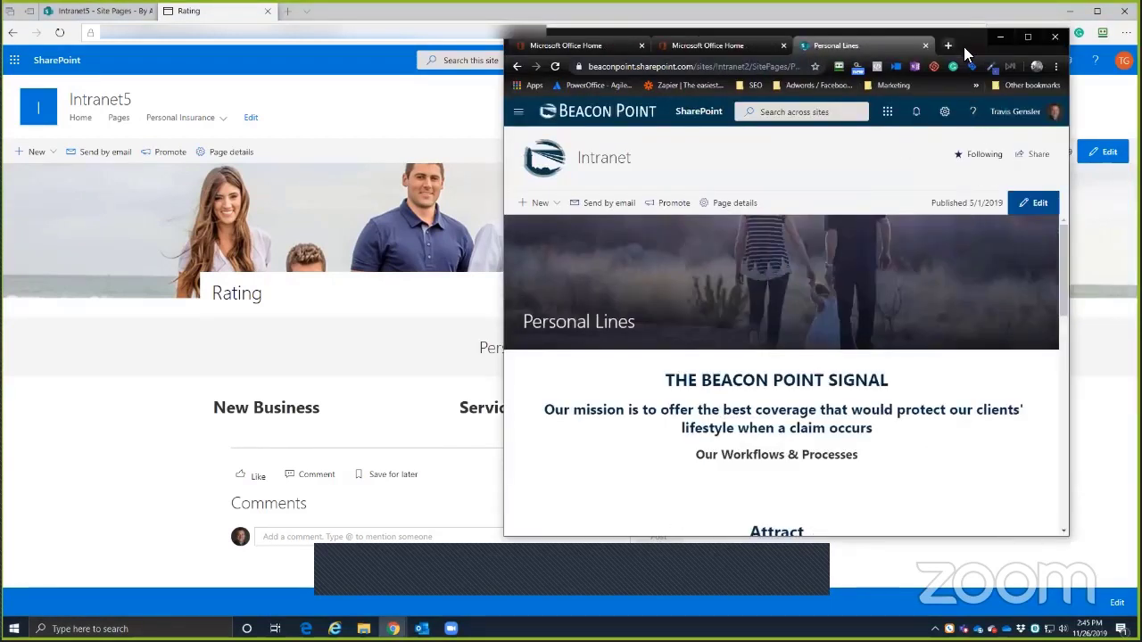
{"action": "left_click", "coordinate": [300, 255]}
{"action": "left_click", "coordinate": [252, 119]}
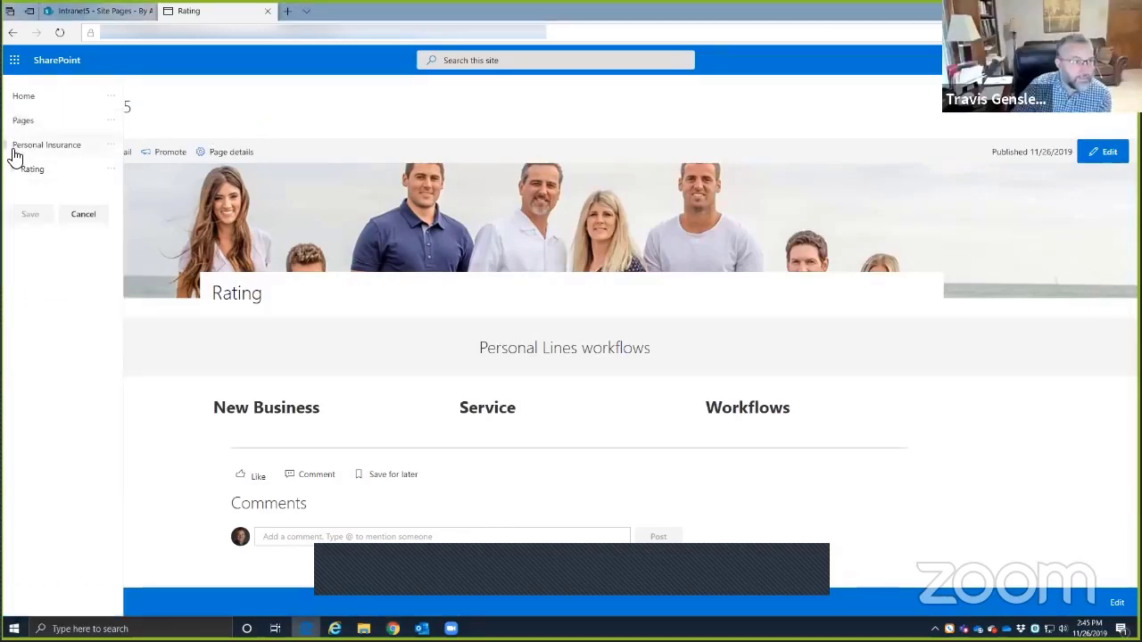
{"action": "left_click", "coordinate": [1068, 10]}
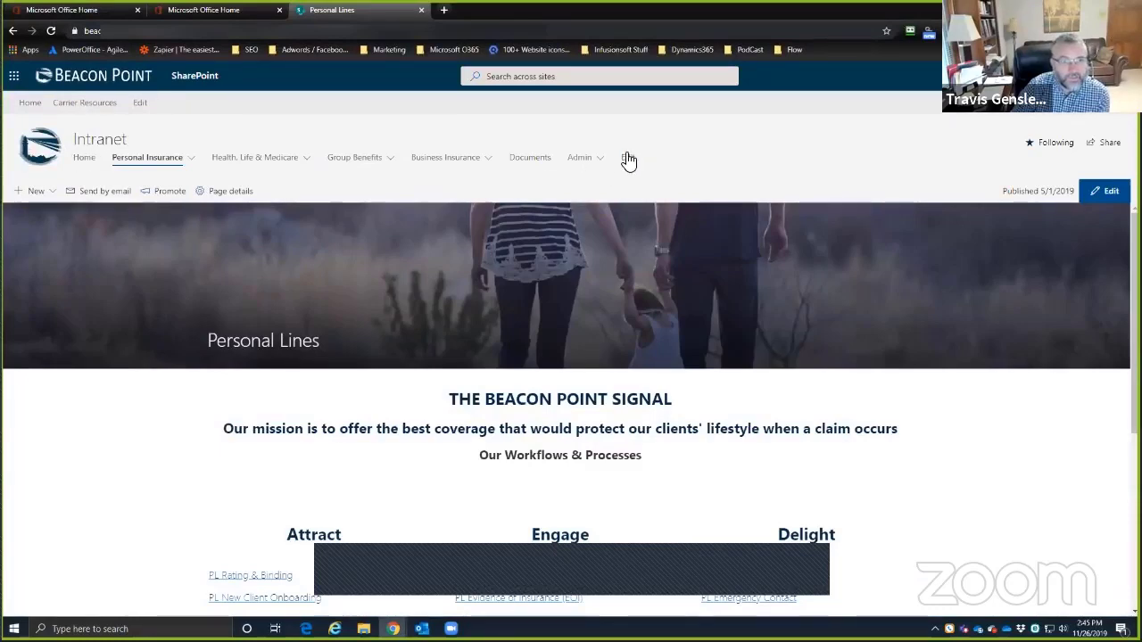
{"action": "left_click", "coordinate": [628, 159]}
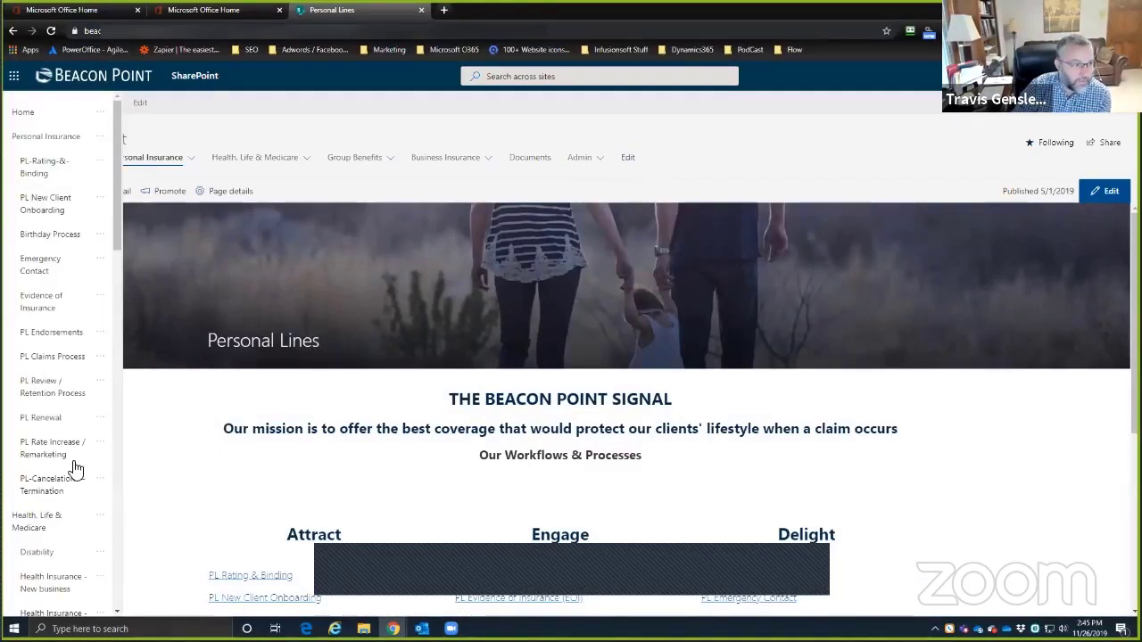
- Try dragging Birthday Process into place among the Personal Insurance links
{"action": "scroll", "coordinate": [73, 419], "scroll_direction": "down", "scroll_amount": 10}
{"action": "scroll", "coordinate": [72, 359], "scroll_direction": "up", "scroll_amount": 9}
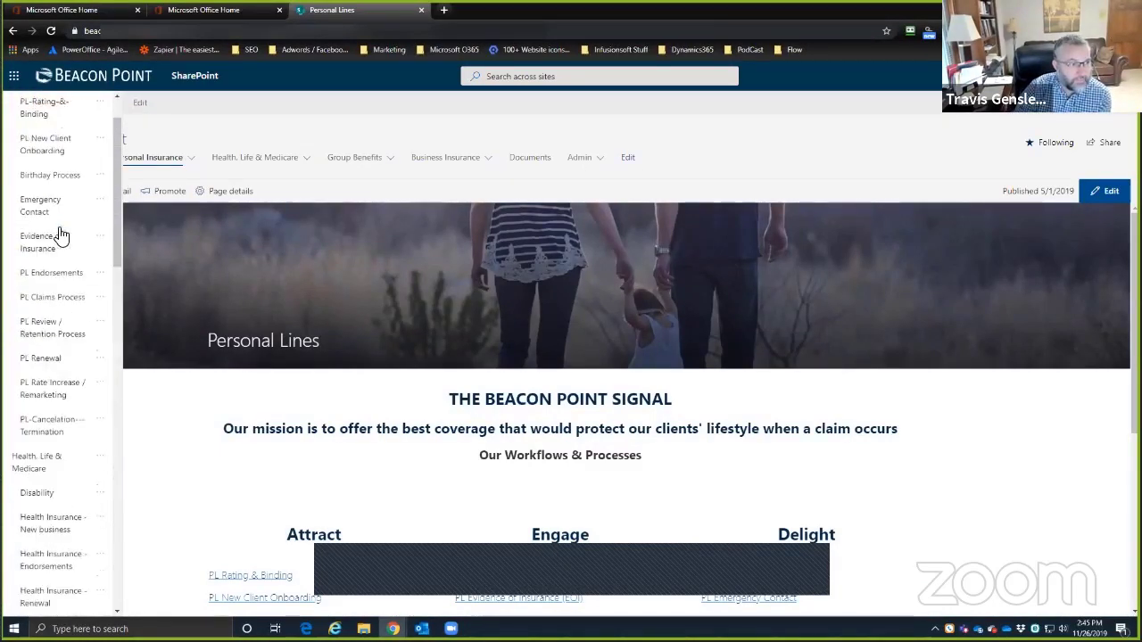
{"action": "scroll", "coordinate": [53, 239], "scroll_direction": "up", "scroll_amount": 2}
{"action": "left_click_drag", "start_coordinate": [18, 239], "coordinate": [55, 207]}
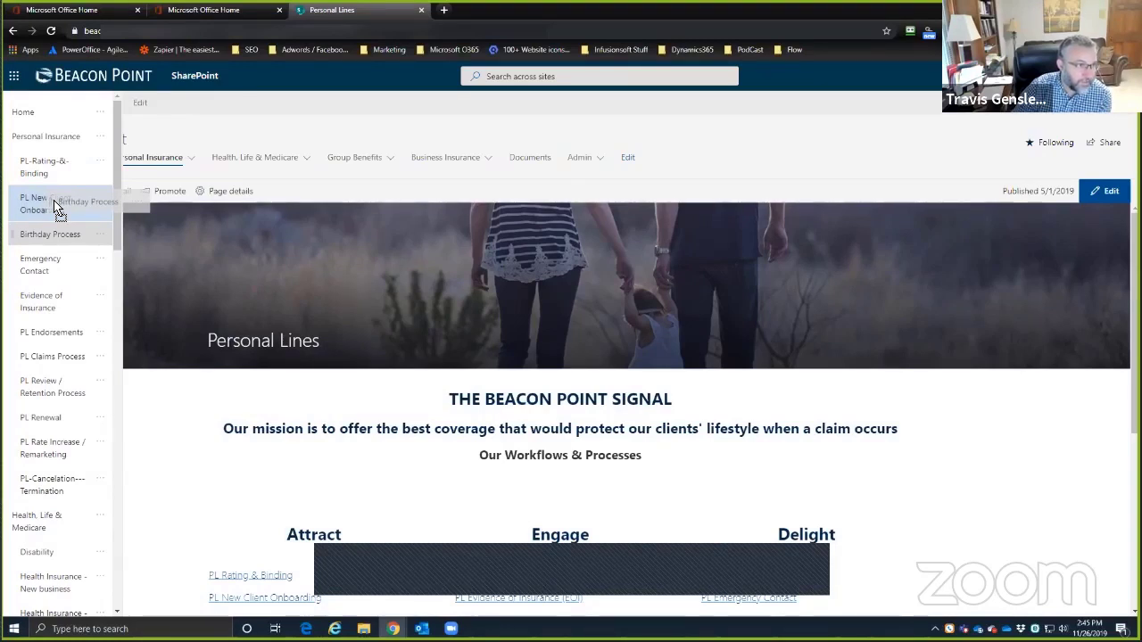
{"action": "left_click_drag", "start_coordinate": [55, 207], "coordinate": [42, 204]}
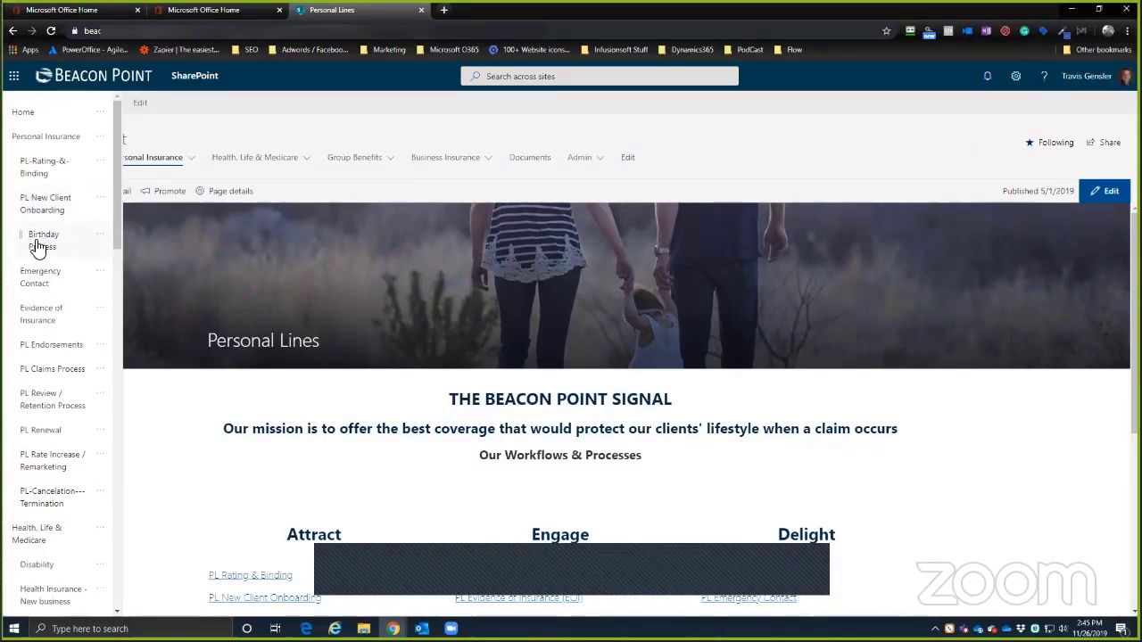
{"action": "left_click_drag", "start_coordinate": [40, 243], "coordinate": [46, 142]}
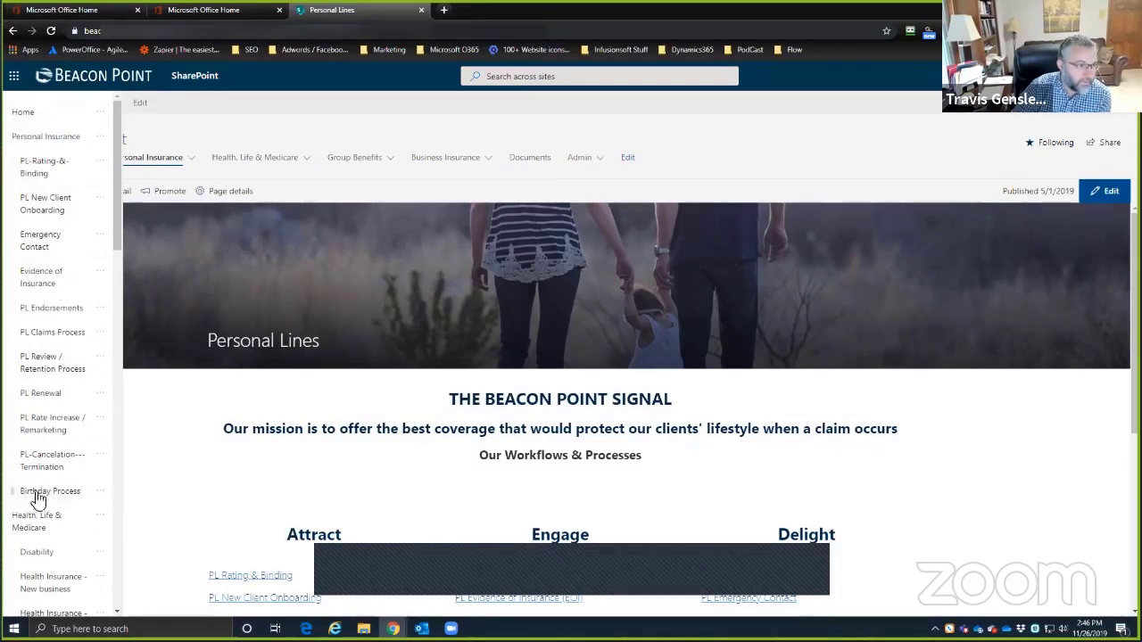
- Move Birthday Process up five places with Move up, ending above PL Claims Process
{"action": "left_click", "coordinate": [101, 493]}
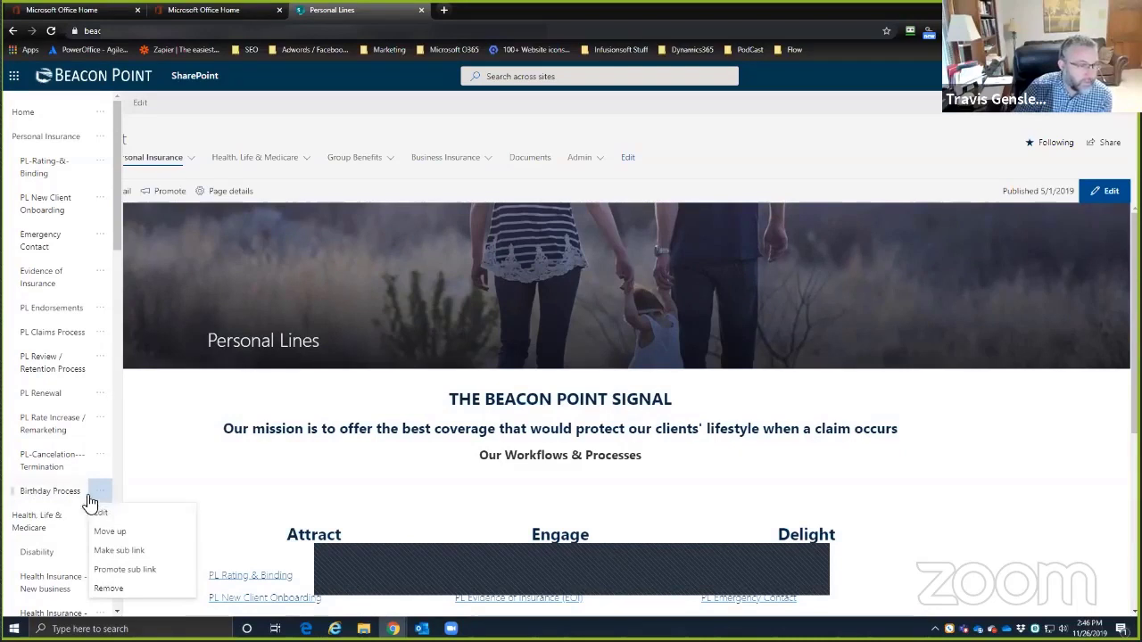
{"action": "left_click", "coordinate": [104, 534]}
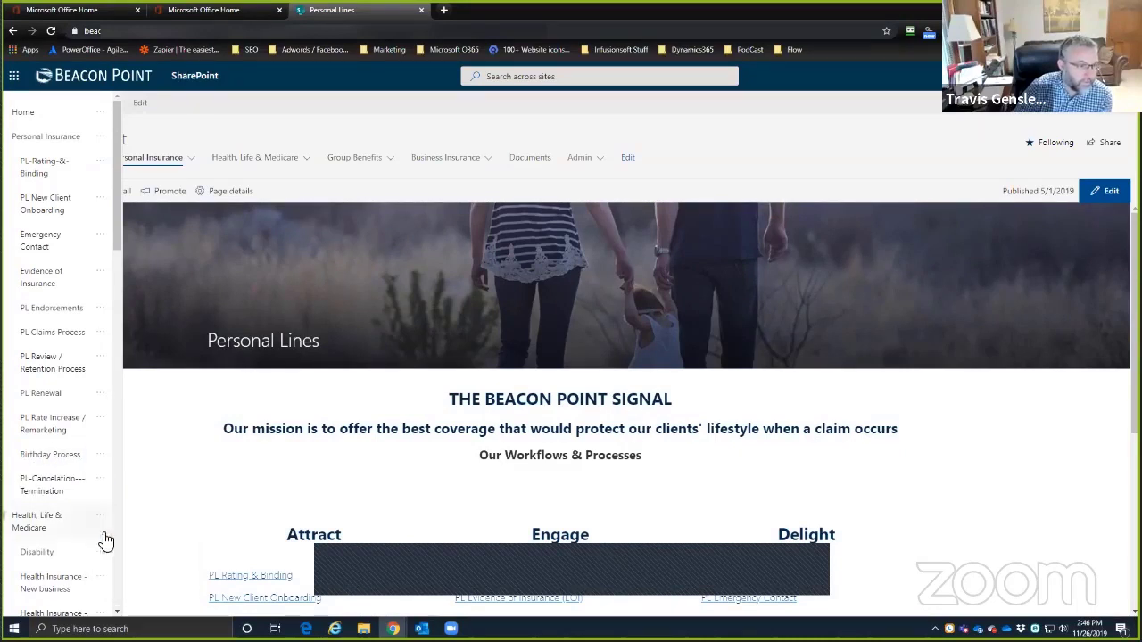
{"action": "left_click", "coordinate": [100, 454]}
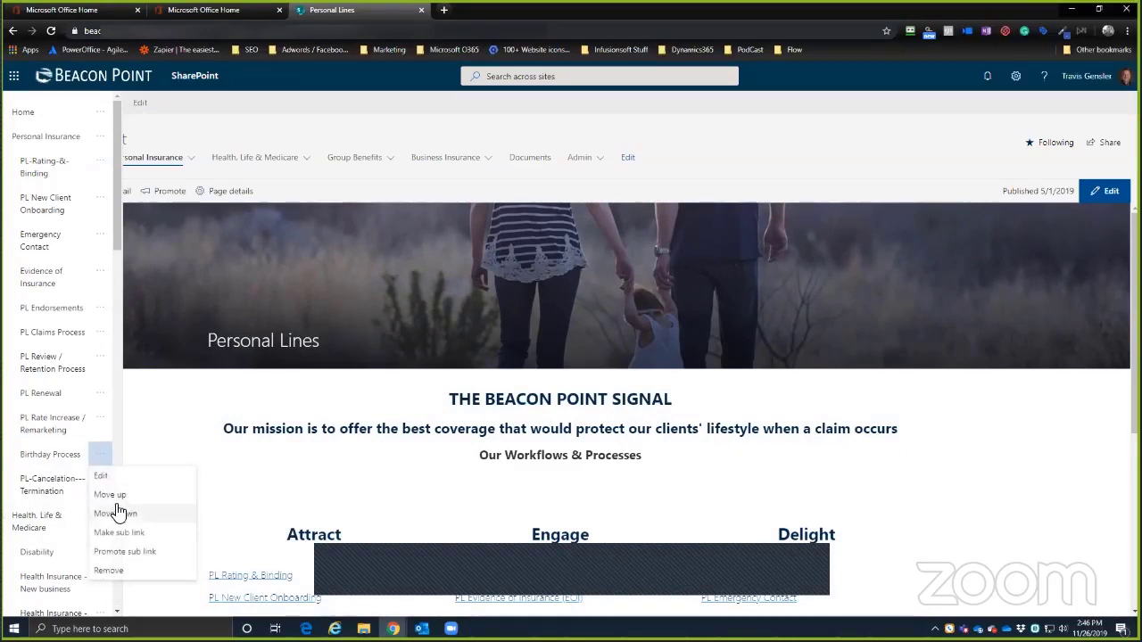
{"action": "left_click", "coordinate": [112, 496]}
{"action": "left_click", "coordinate": [100, 417]}
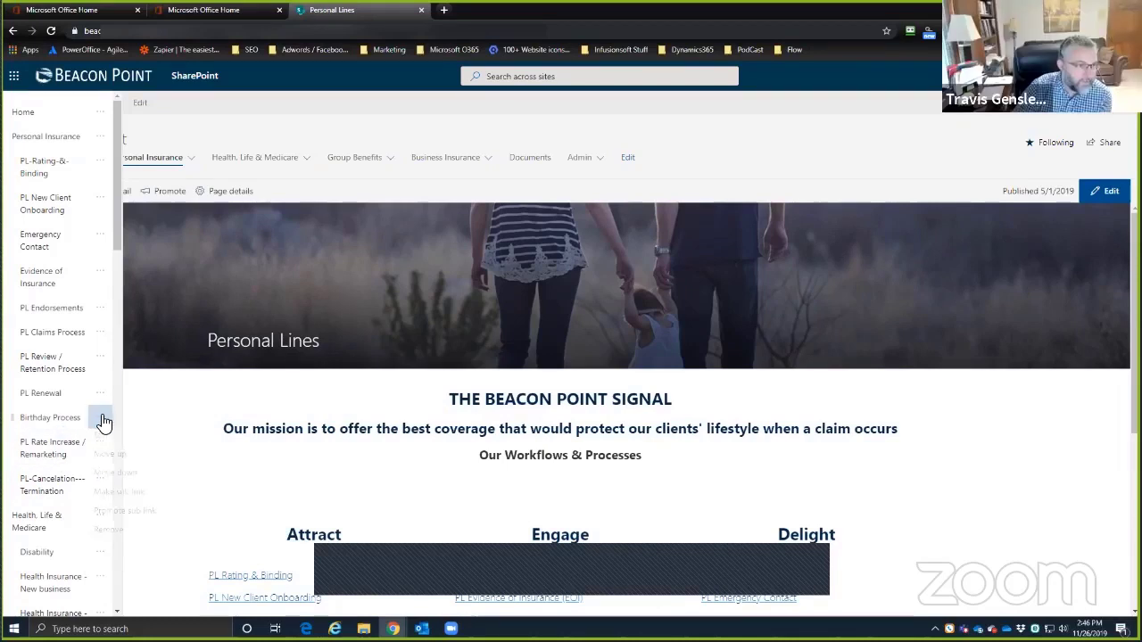
{"action": "left_click", "coordinate": [106, 458]}
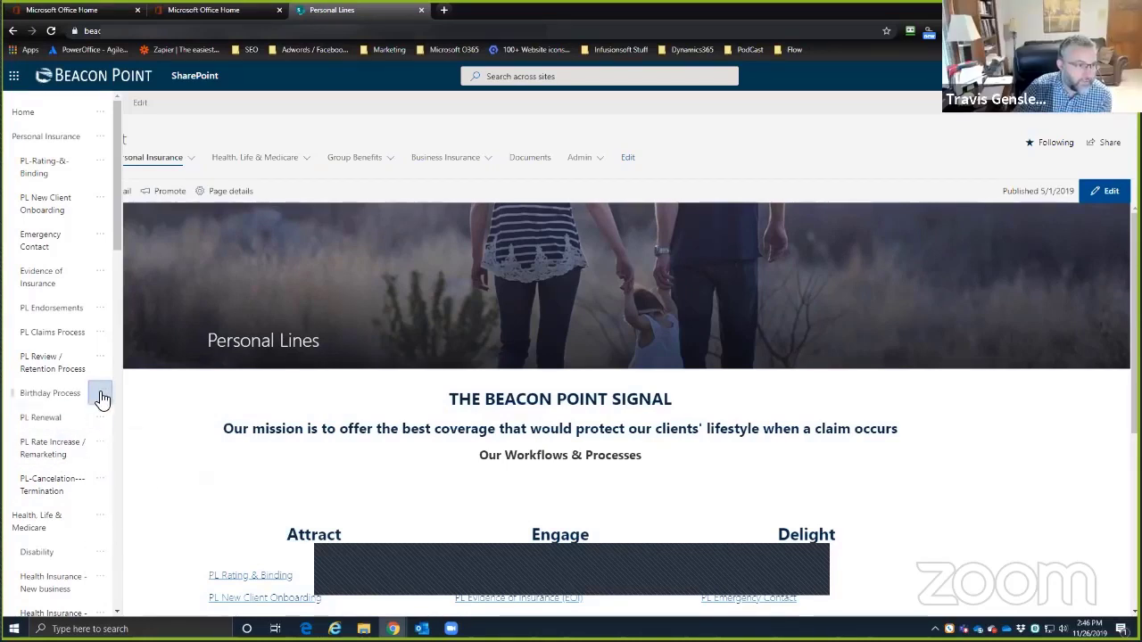
{"action": "left_click", "coordinate": [100, 392]}
{"action": "left_click", "coordinate": [107, 434]}
{"action": "left_click", "coordinate": [99, 357]}
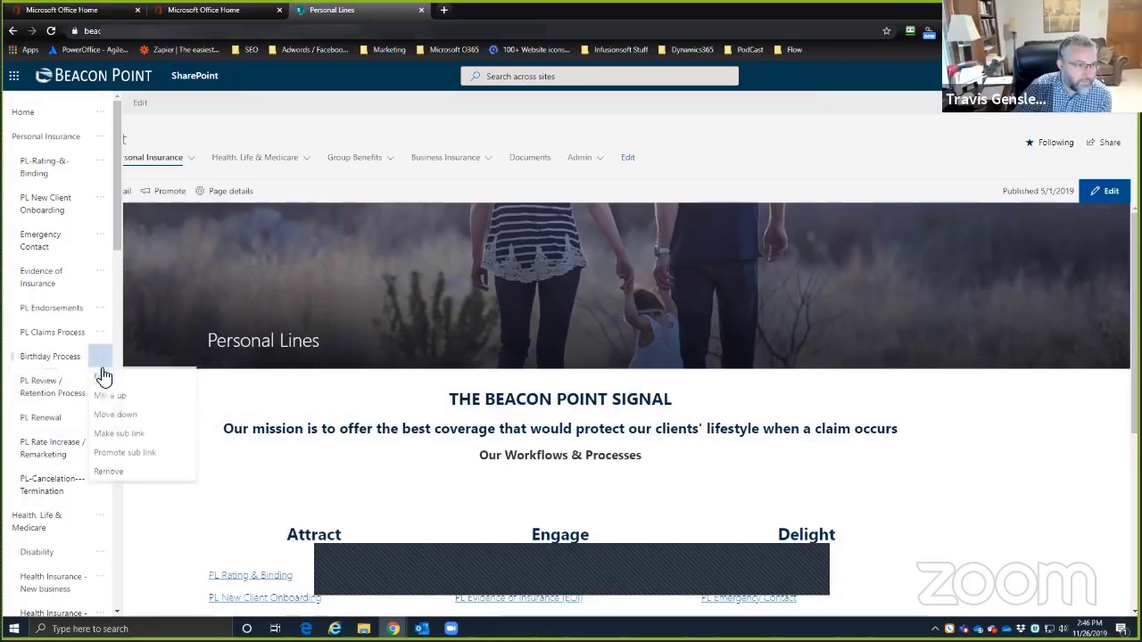
{"action": "left_click", "coordinate": [114, 402]}
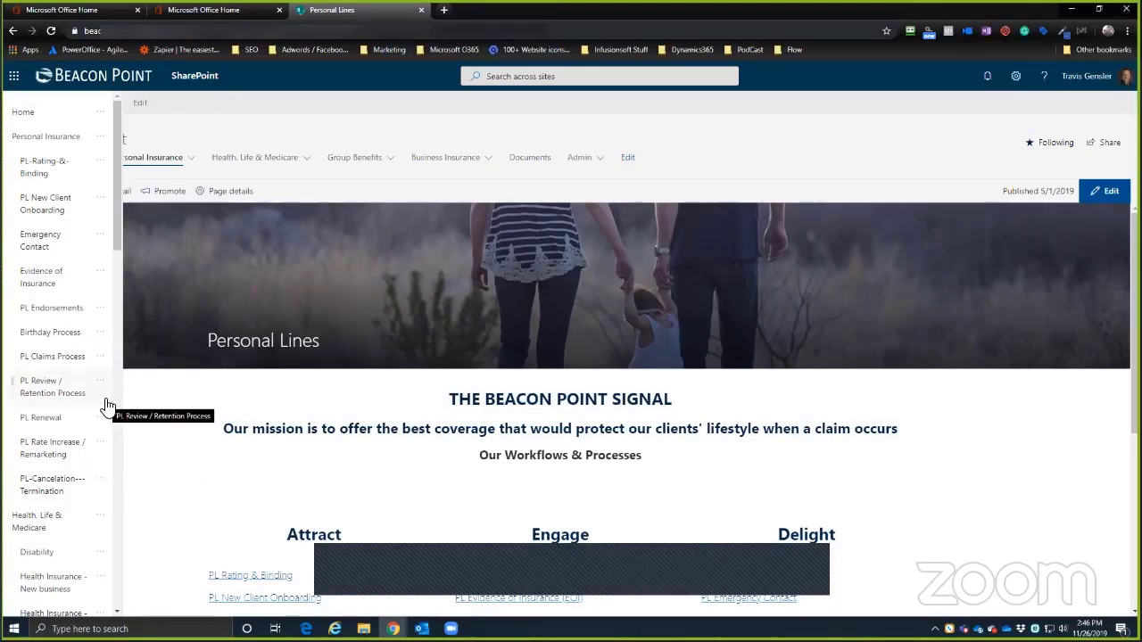
- Move Birthday Process further up, above PL Endorsements and then Evidence of Insurance
{"action": "left_click", "coordinate": [98, 329]}
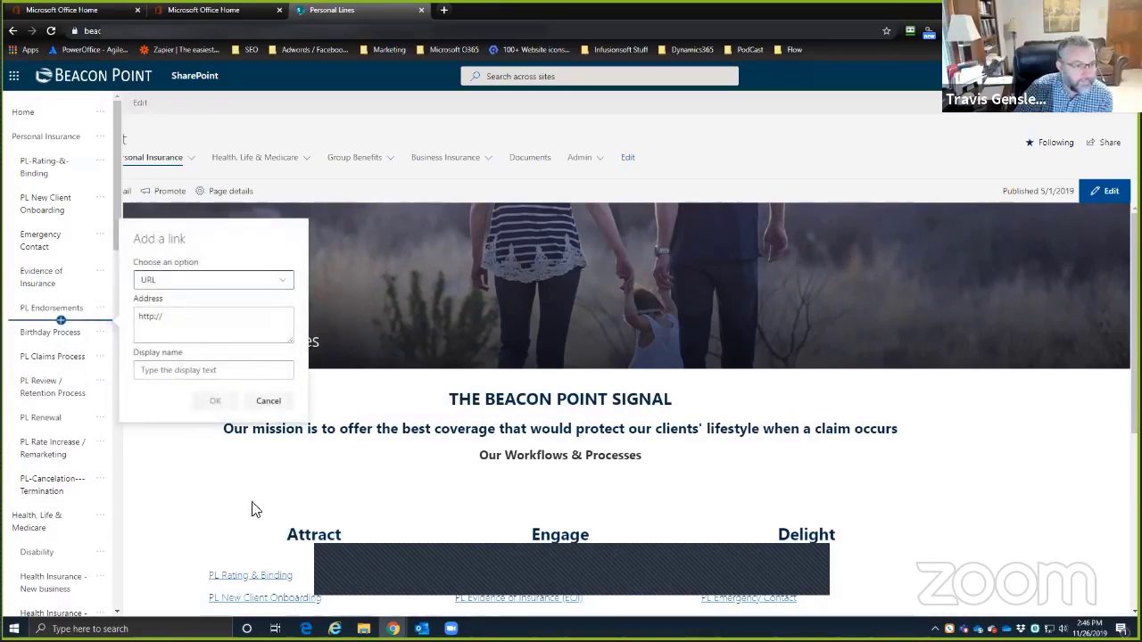
{"action": "left_click", "coordinate": [268, 400]}
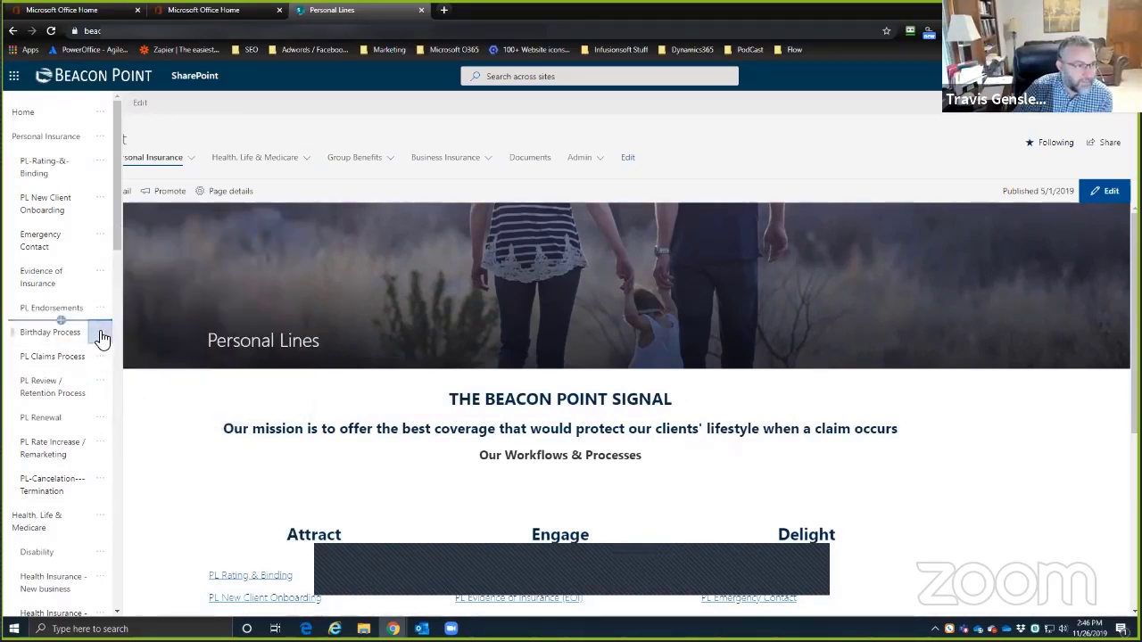
{"action": "left_click", "coordinate": [101, 337]}
{"action": "left_click", "coordinate": [102, 372]}
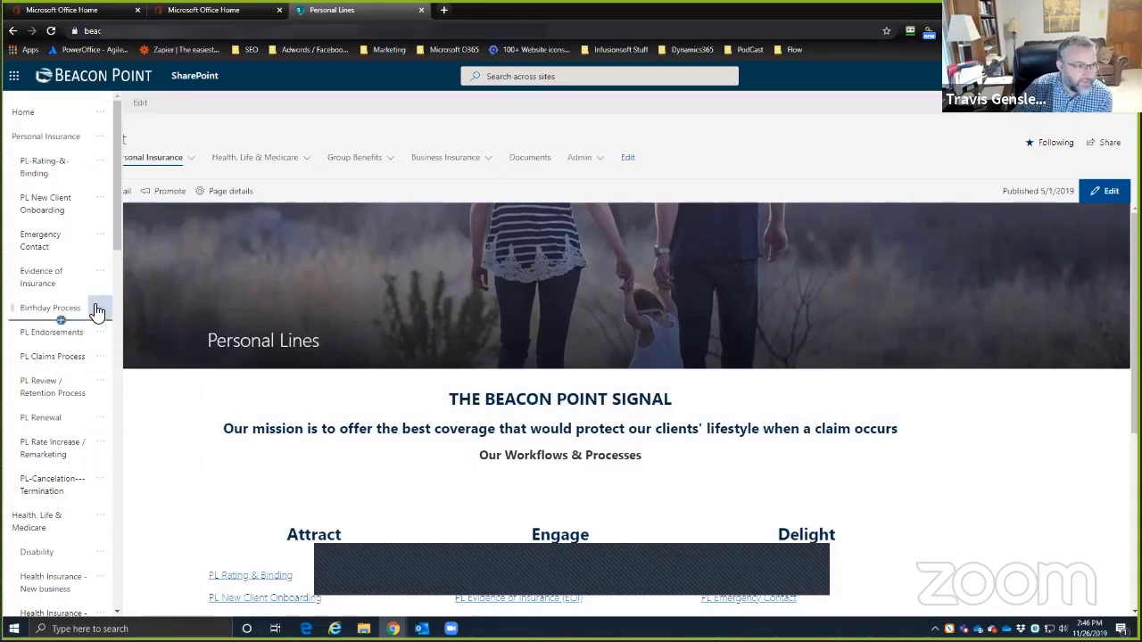
{"action": "left_click", "coordinate": [99, 310]}
{"action": "left_click", "coordinate": [105, 346]}
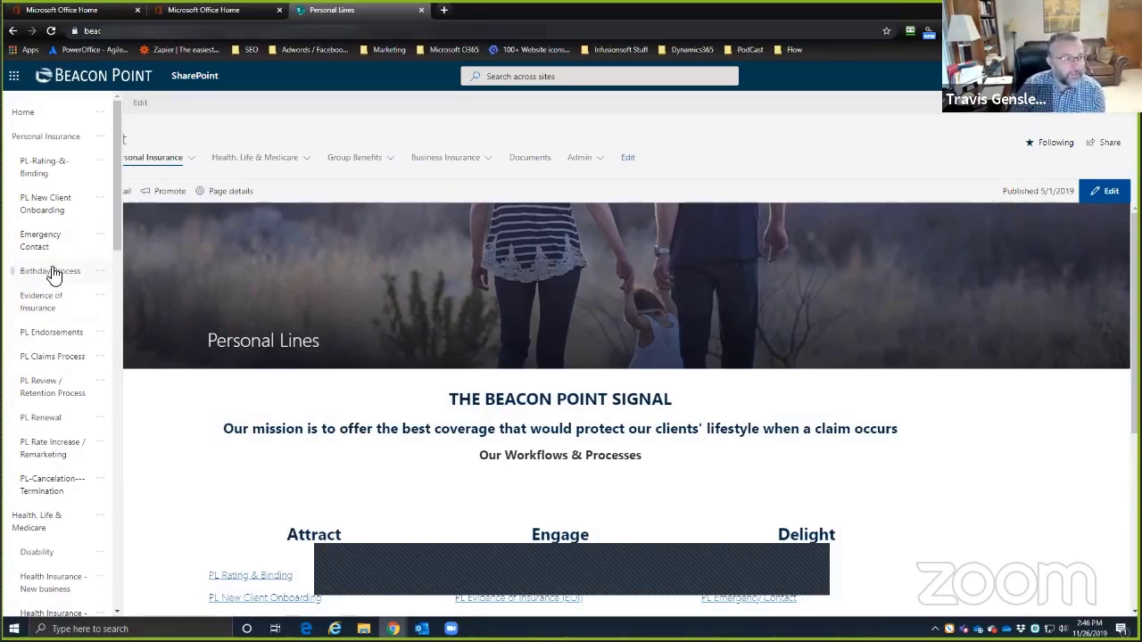
- Check the Health, Life & Medicare and PL-Rating-&-Binding link options without changing them
{"action": "mouse_move", "coordinate": [44, 264]}
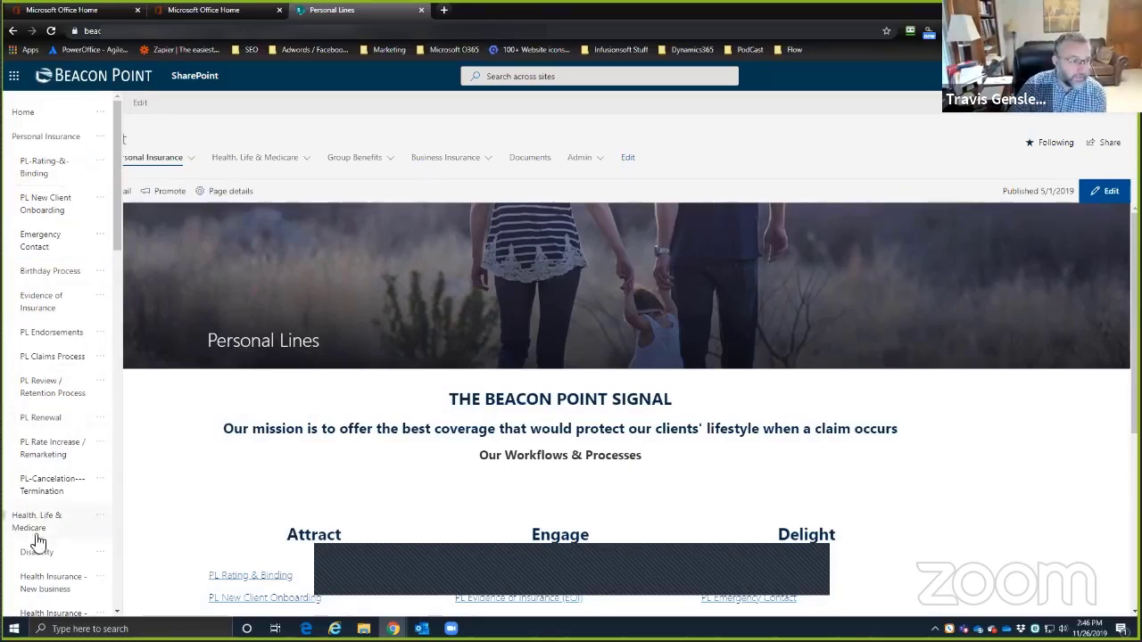
{"action": "left_click", "coordinate": [100, 516]}
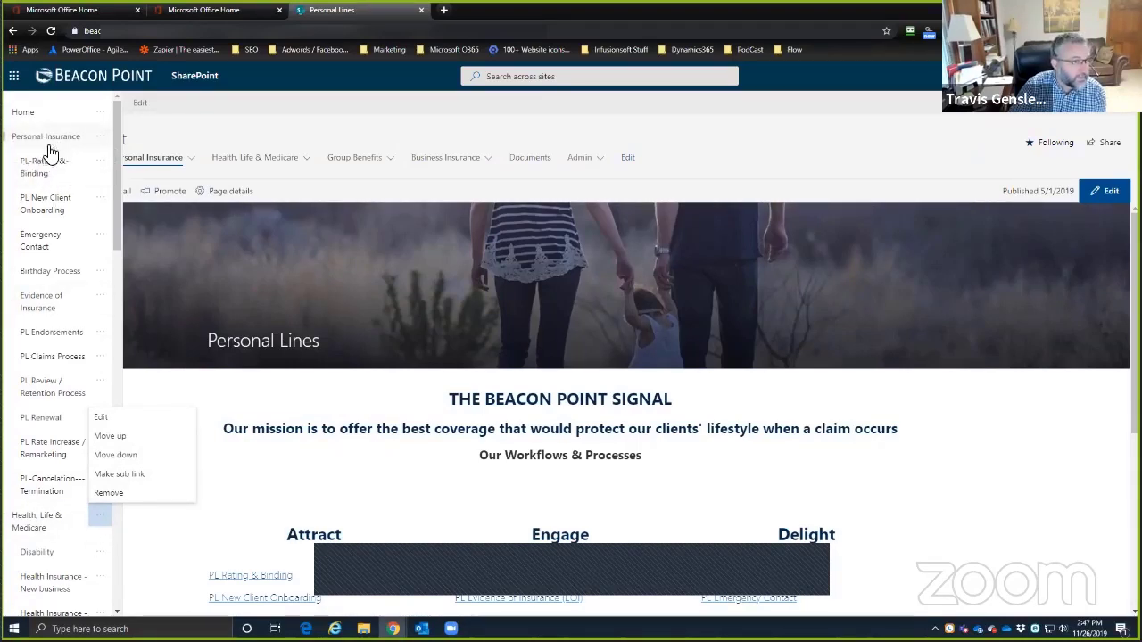
{"action": "left_click", "coordinate": [314, 492]}
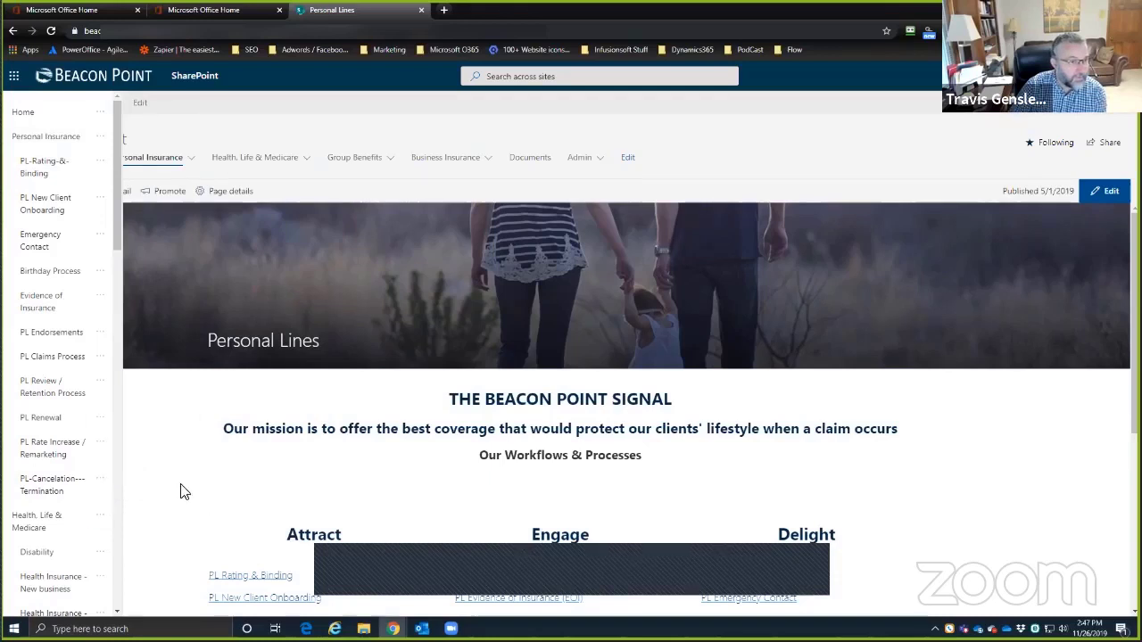
{"action": "left_click", "coordinate": [101, 164]}
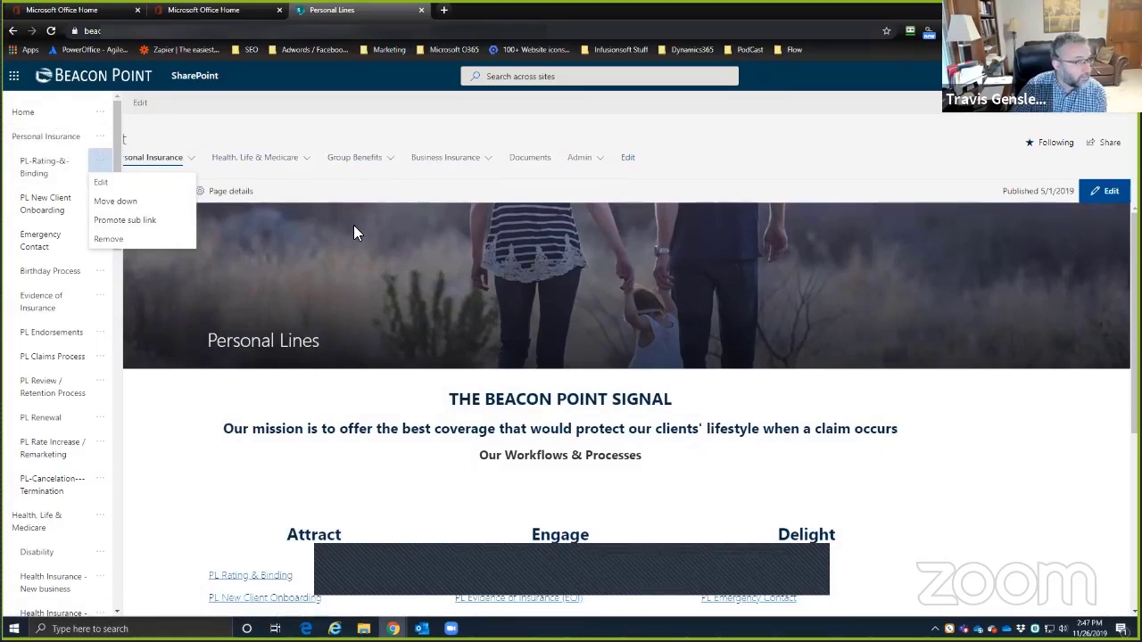
{"action": "left_click", "coordinate": [270, 128]}
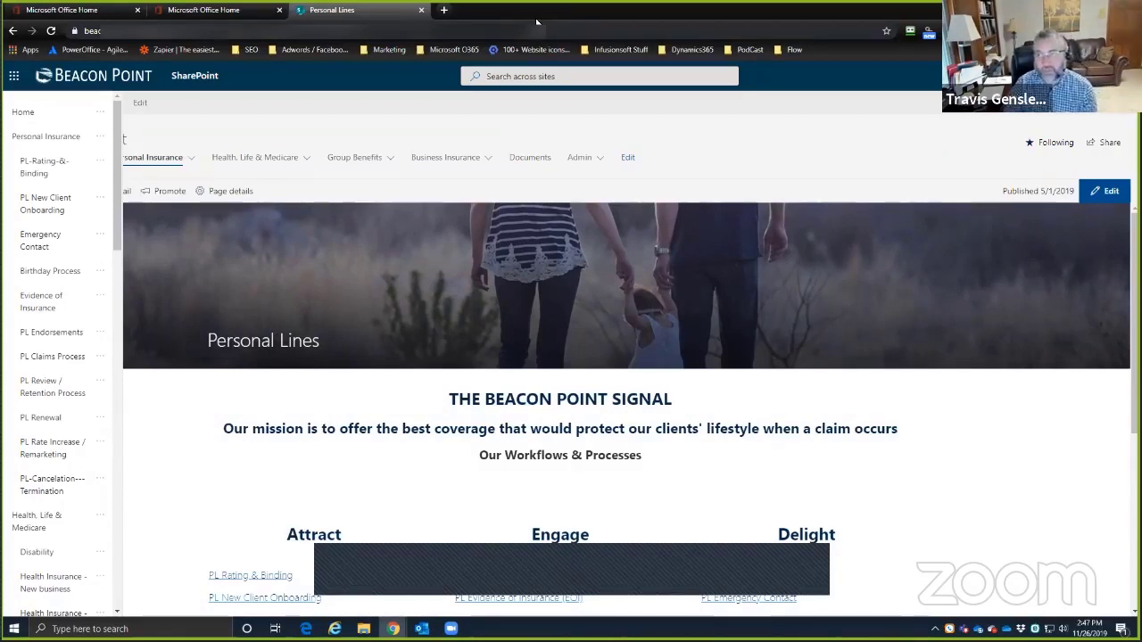
{"action": "left_click_drag", "start_coordinate": [537, 22], "coordinate": [1, 89]}
- On the Intranet5 Rating page, cancel navigation editing and show the New page options
{"action": "left_click", "coordinate": [214, 114]}
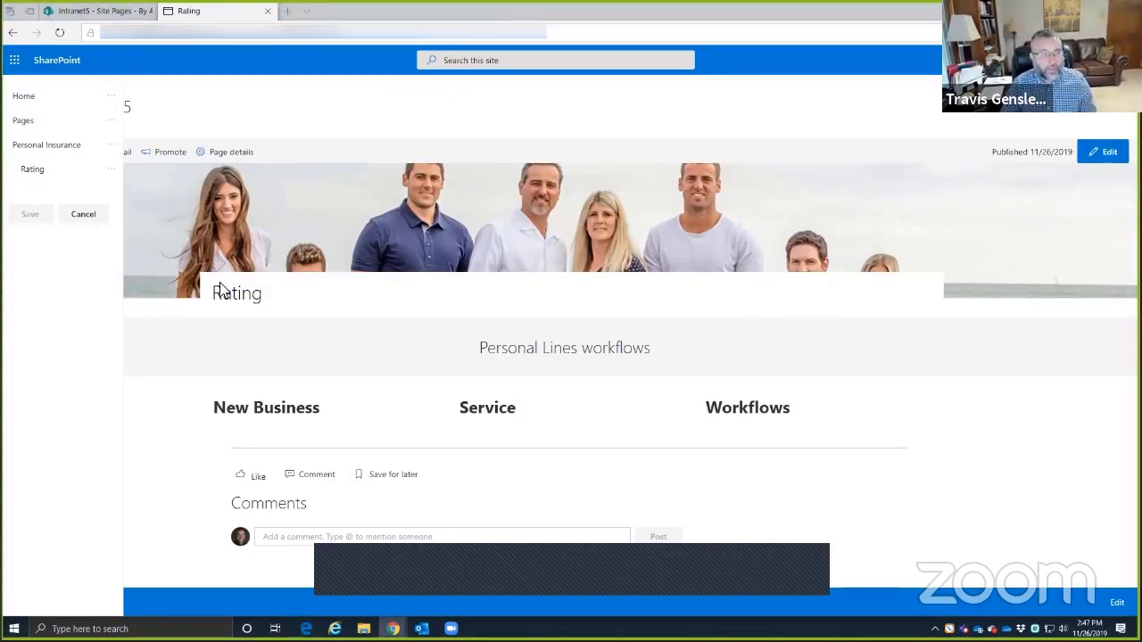
{"action": "left_click", "coordinate": [82, 216]}
{"action": "left_click", "coordinate": [50, 154]}
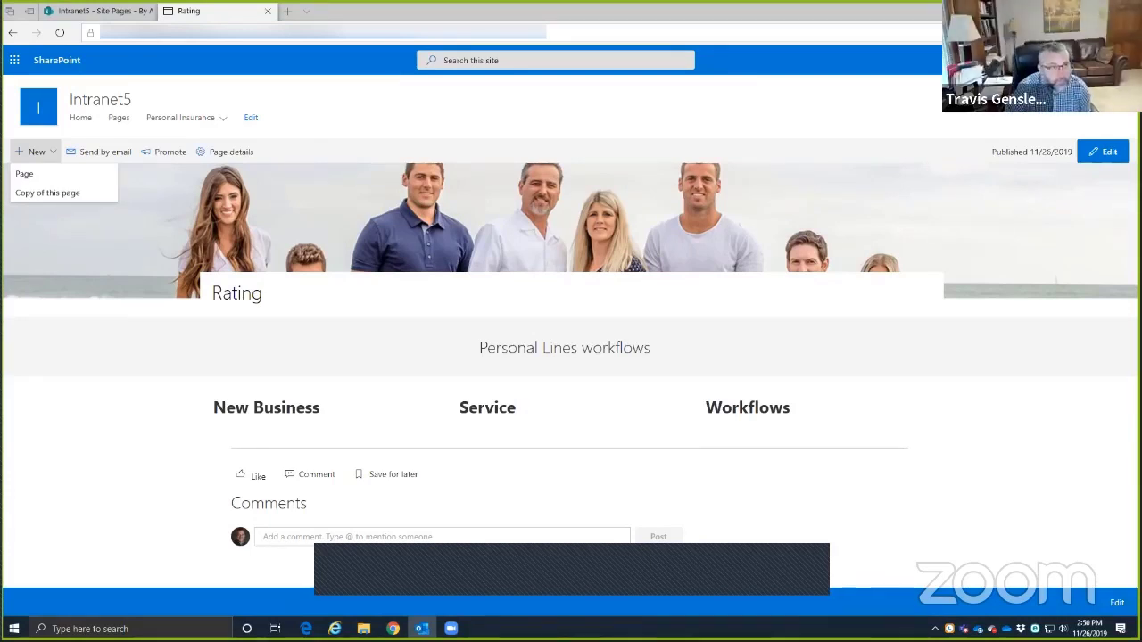
{"action": "left_click", "coordinate": [464, 59]}
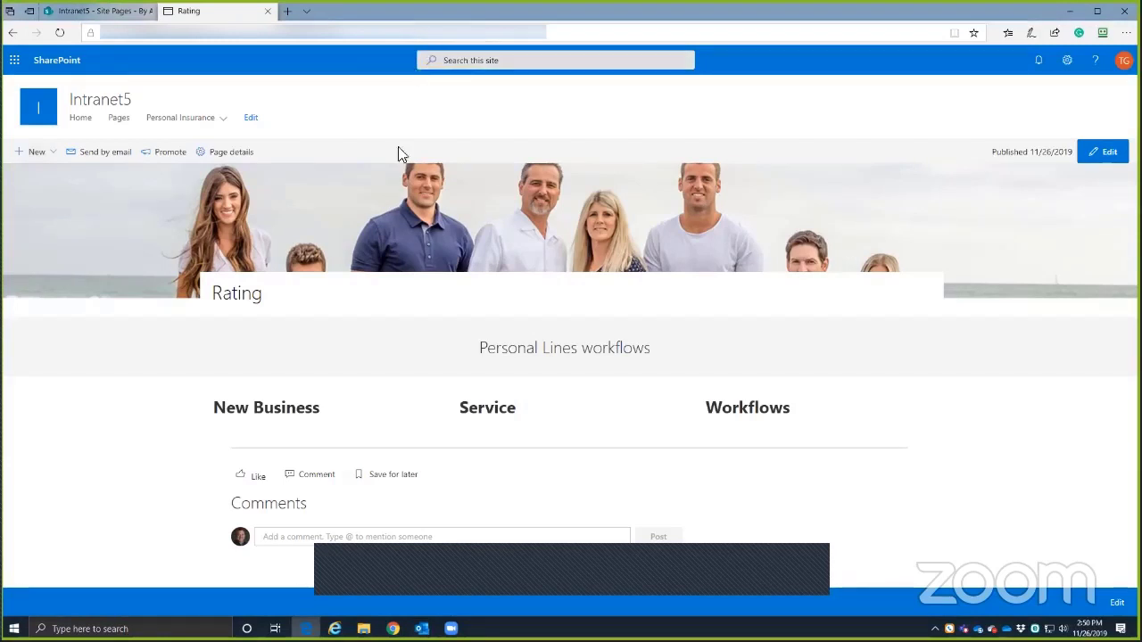
{"action": "left_click", "coordinate": [459, 59]}
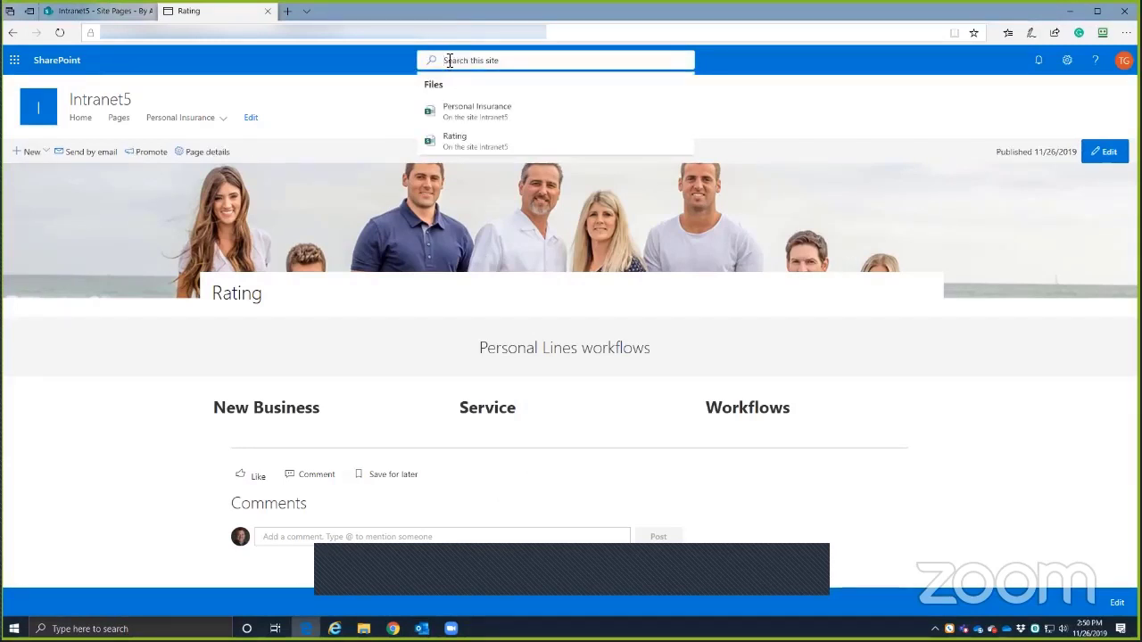
{"action": "left_click", "coordinate": [292, 57]}
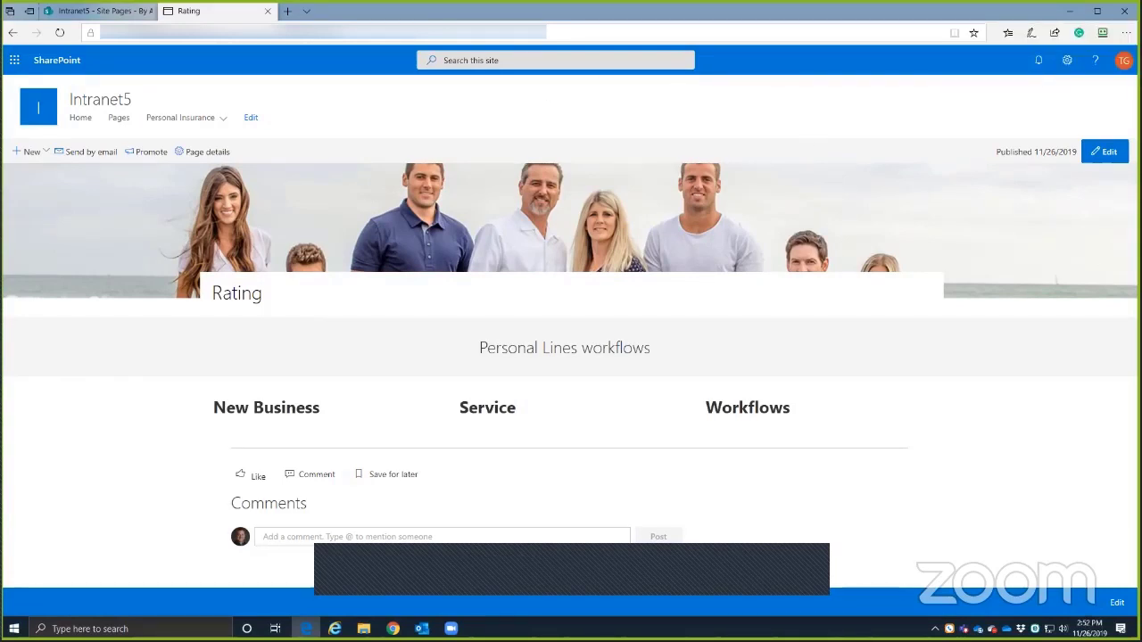
- Maximize the Beacon Point window, scroll the navigation pane down, and cancel editing
{"action": "key", "text": "alt+Tab"}
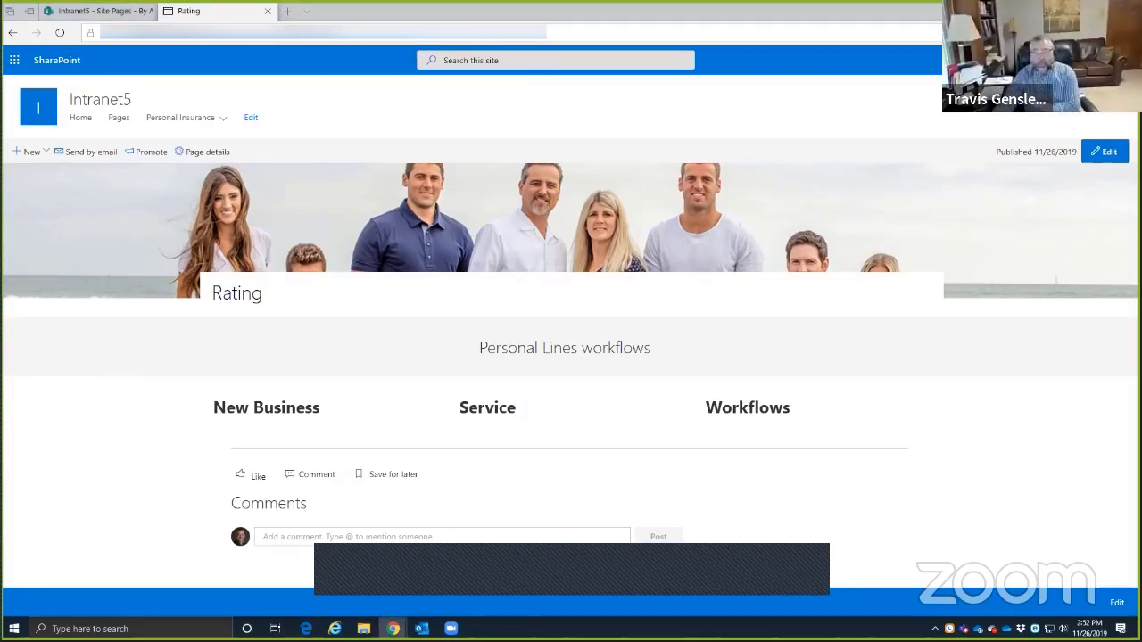
{"action": "left_click_drag", "start_coordinate": [505, 2], "coordinate": [503, 2]}
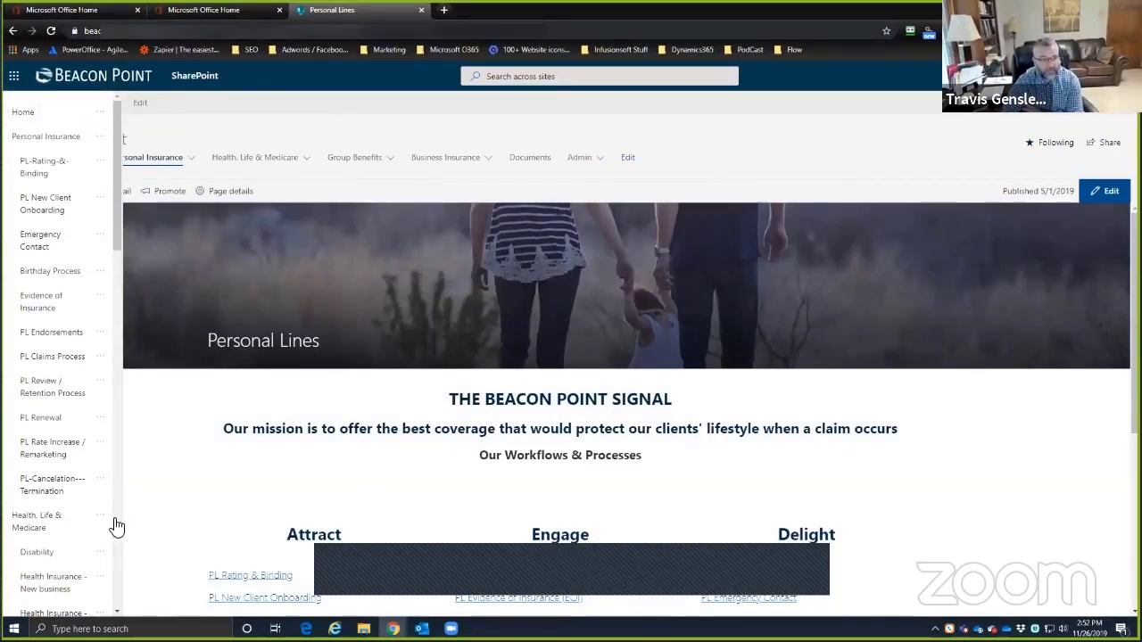
{"action": "scroll", "coordinate": [55, 560], "scroll_direction": "down", "scroll_amount": 5}
{"action": "scroll", "coordinate": [55, 559], "scroll_direction": "down", "scroll_amount": 5}
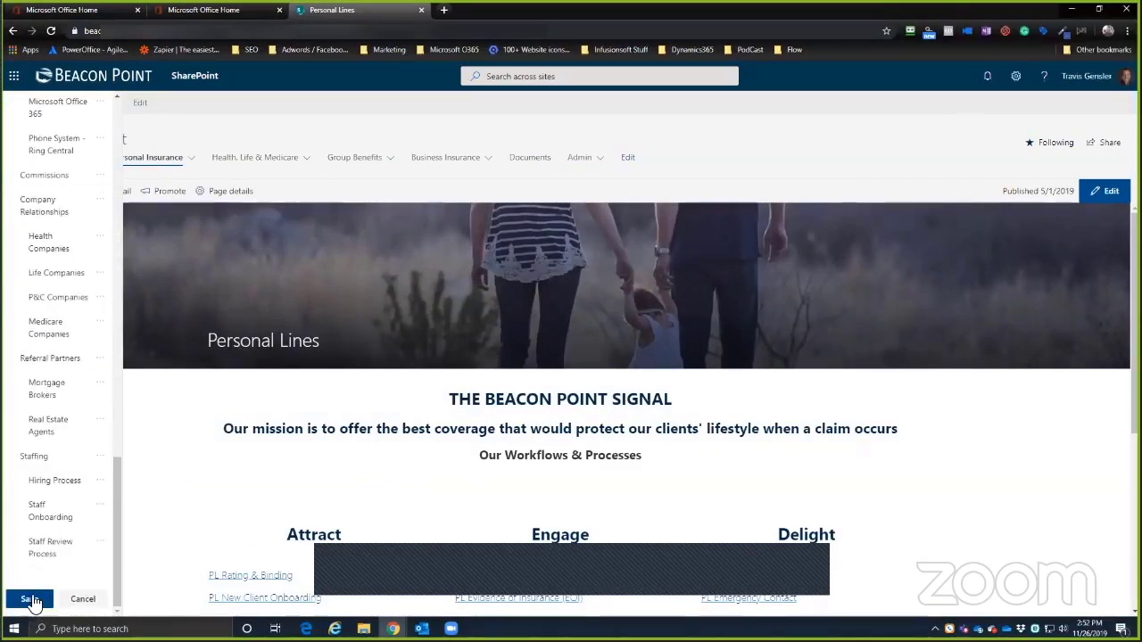
{"action": "left_click", "coordinate": [83, 600]}
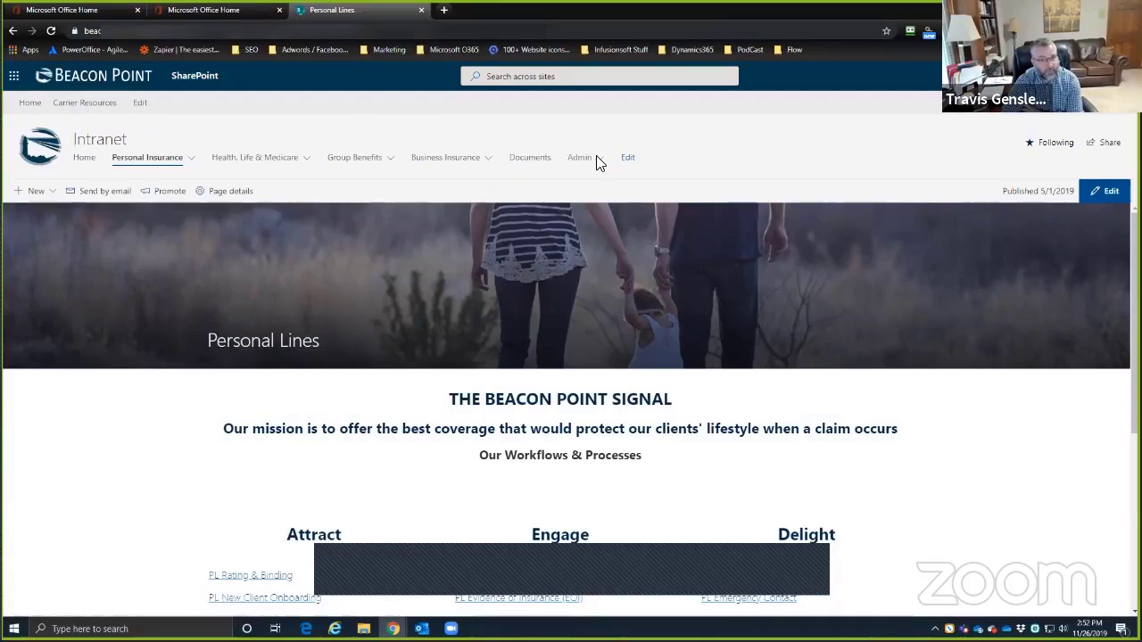
- Open the Admin page and expand Admin > Referral Partners to show Mortgage Brokers and Real Estate Agents
{"action": "mouse_move", "coordinate": [596, 157]}
{"action": "left_click", "coordinate": [589, 177]}
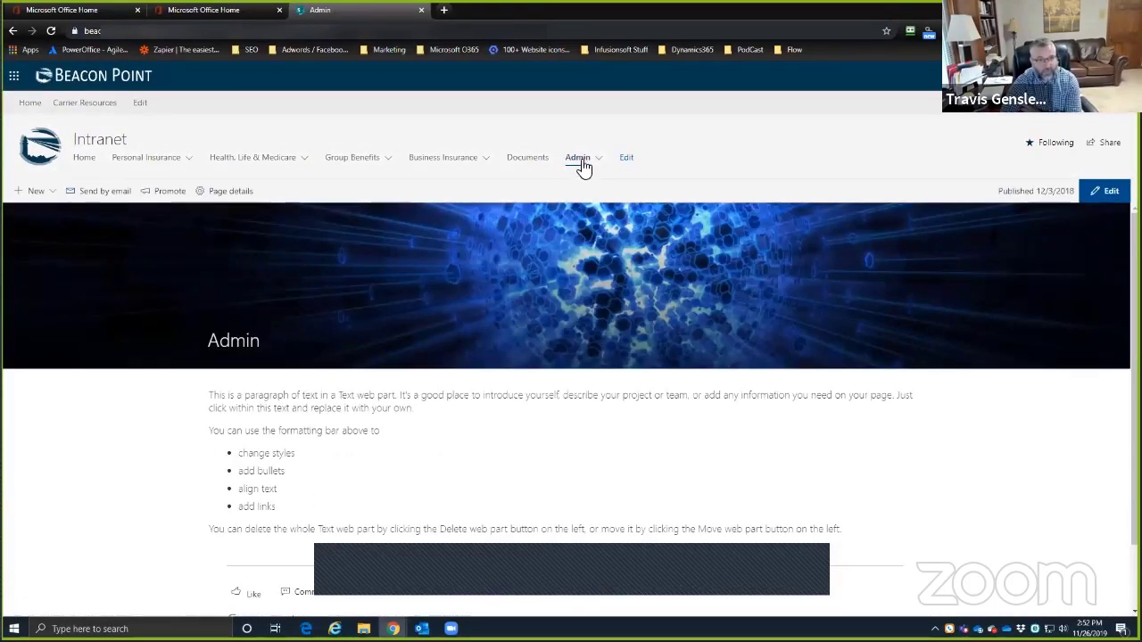
{"action": "mouse_move", "coordinate": [600, 162]}
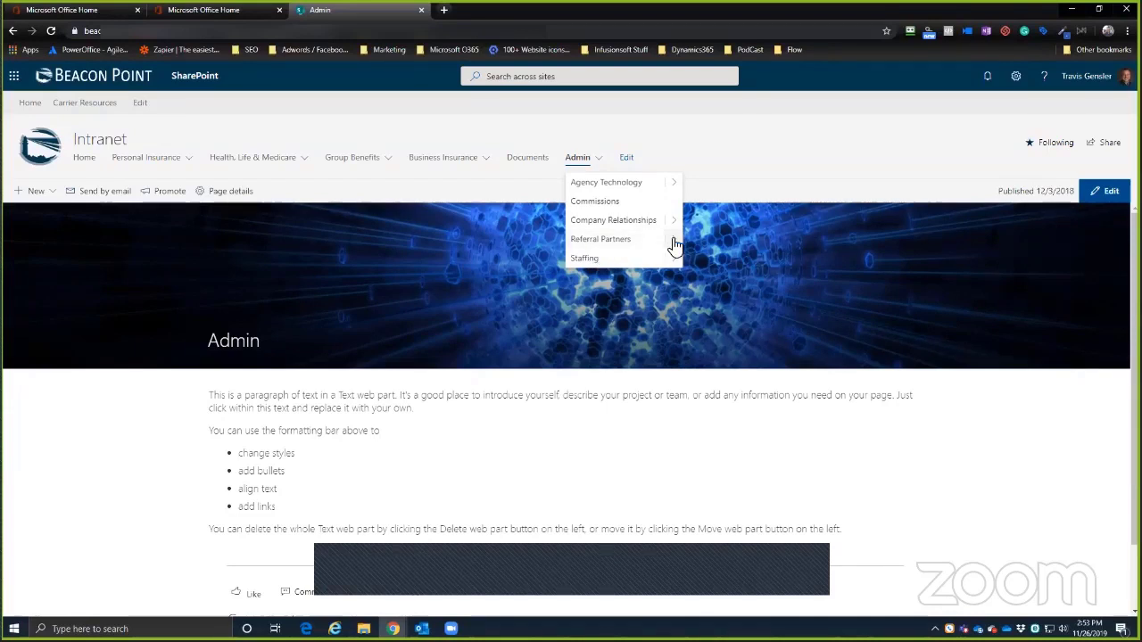
{"action": "mouse_move", "coordinate": [670, 242]}
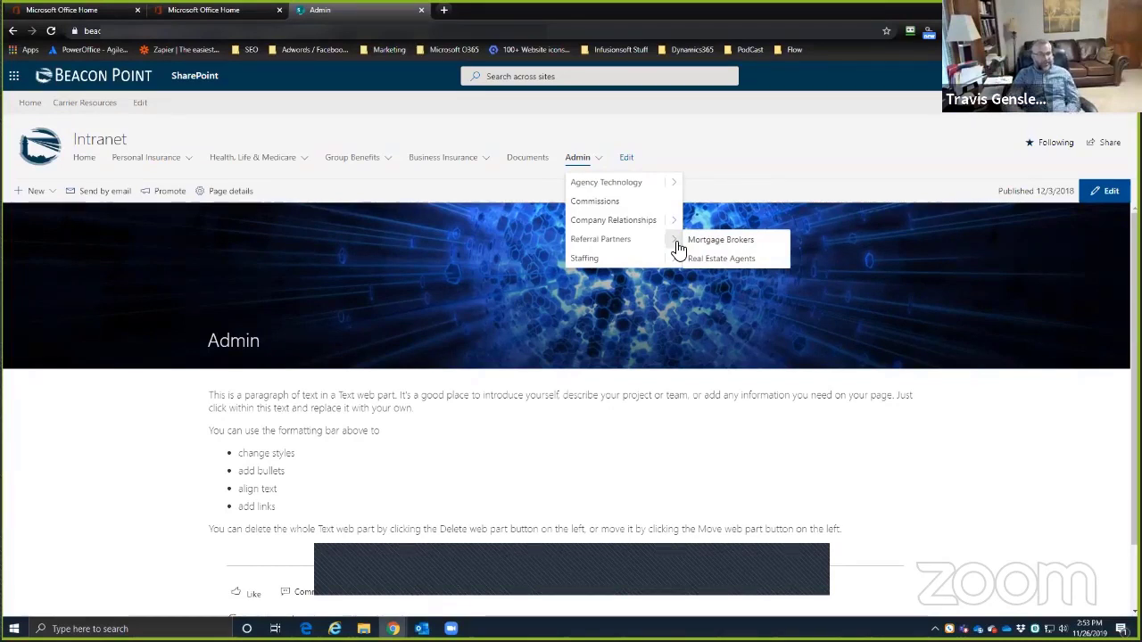
{"action": "left_click", "coordinate": [624, 158]}
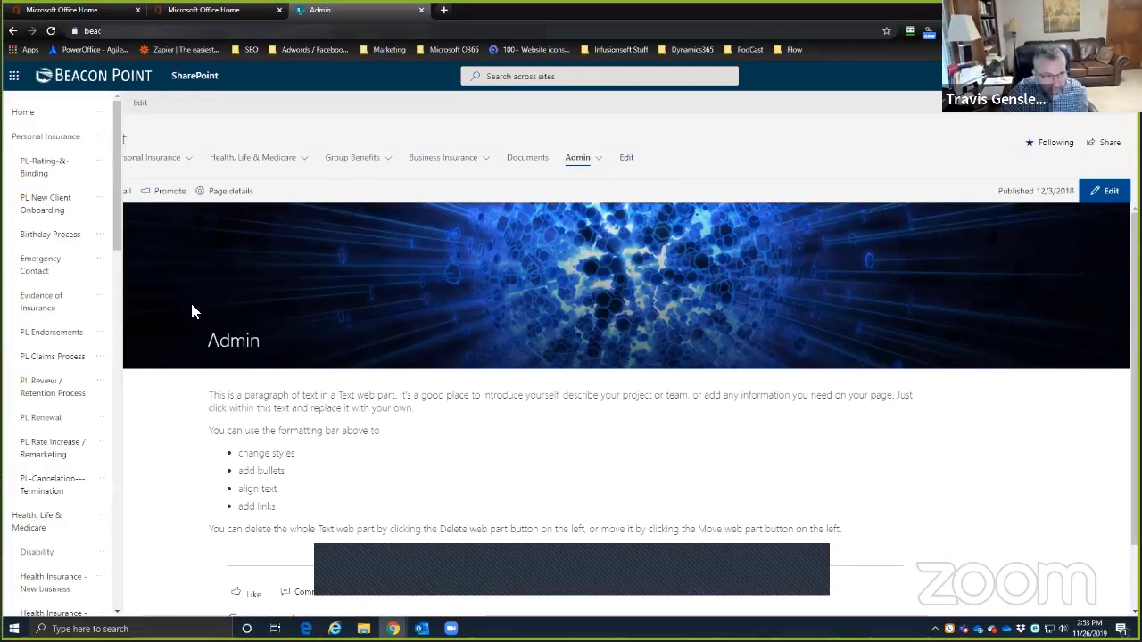
{"action": "scroll", "coordinate": [31, 473], "scroll_direction": "down", "scroll_amount": 2}
{"action": "scroll", "coordinate": [31, 489], "scroll_direction": "down", "scroll_amount": 6}
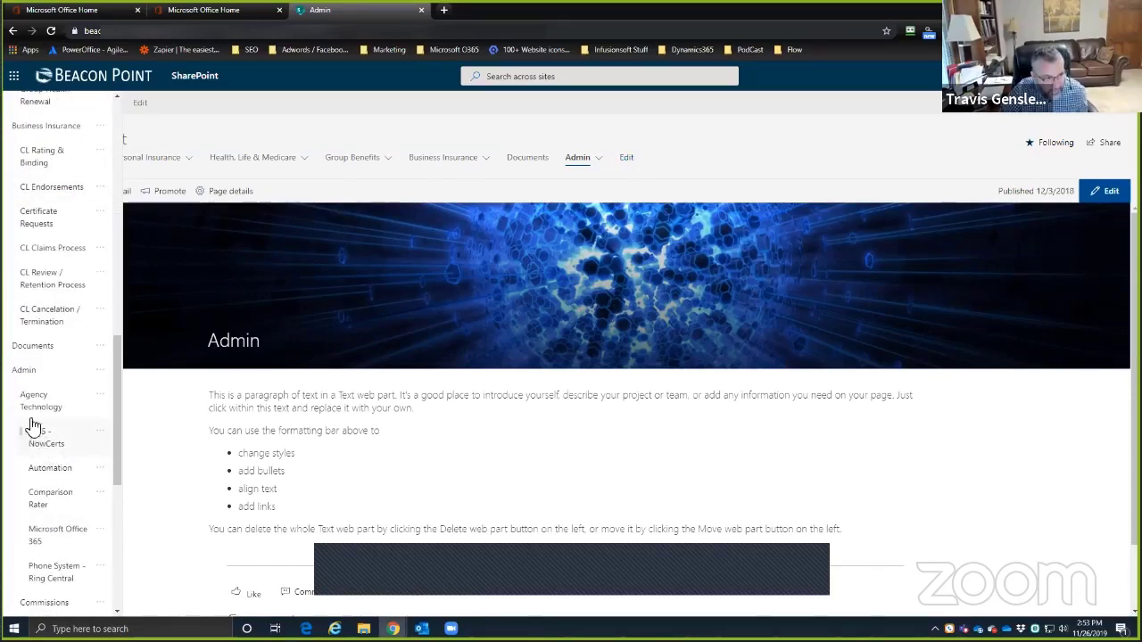
{"action": "scroll", "coordinate": [53, 473], "scroll_direction": "down", "scroll_amount": 3}
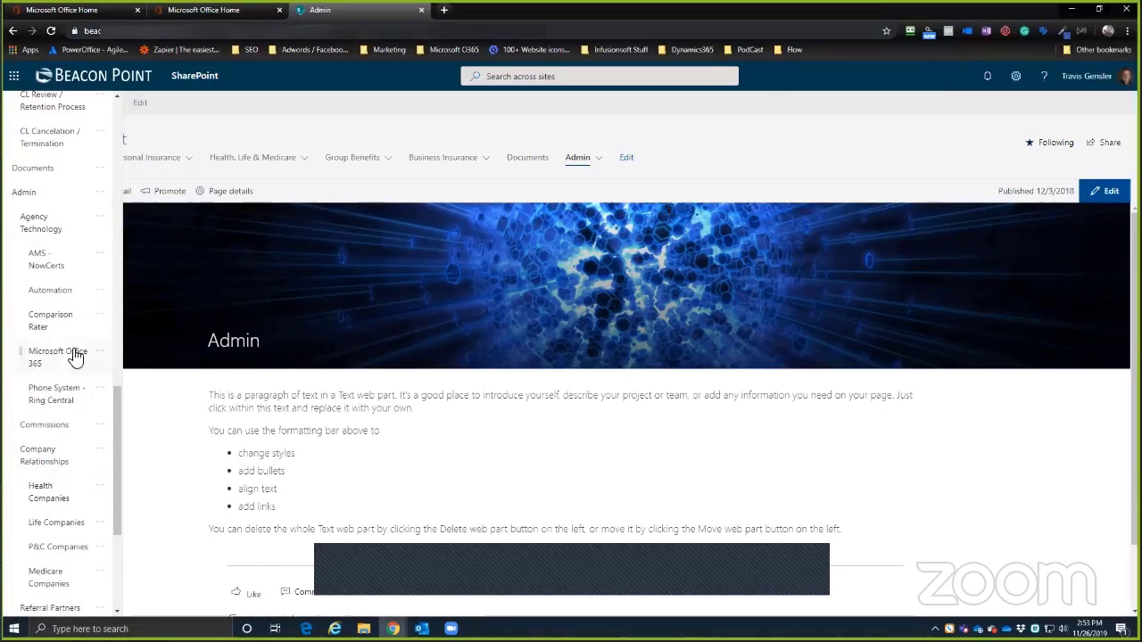
{"action": "scroll", "coordinate": [71, 348], "scroll_direction": "up", "scroll_amount": 10}
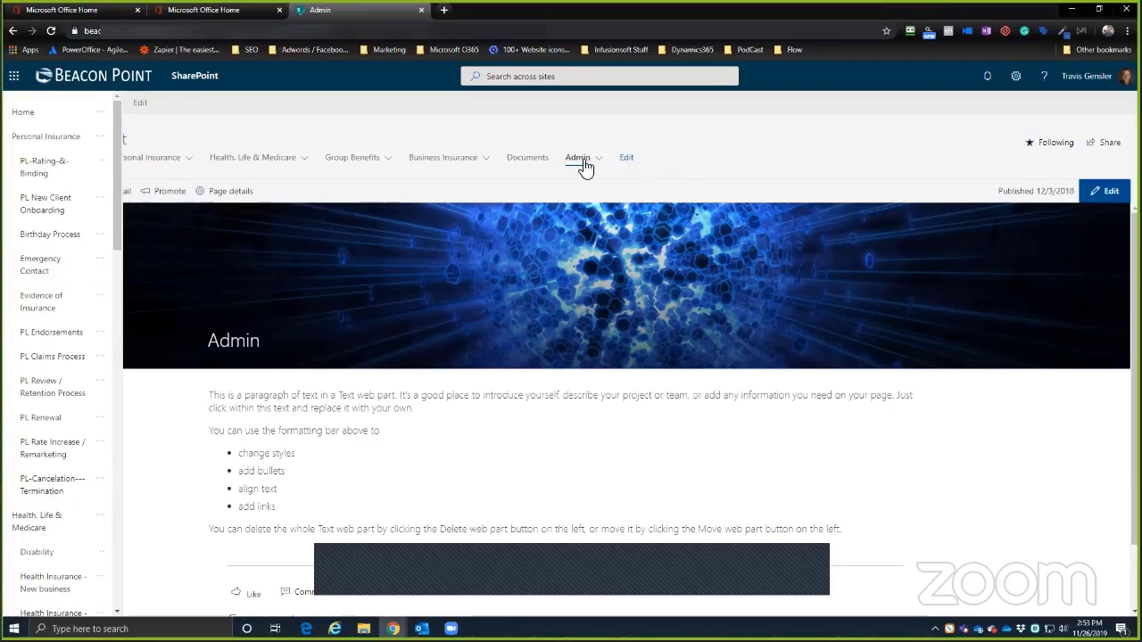
{"action": "scroll", "coordinate": [52, 518], "scroll_direction": "down", "scroll_amount": 15}
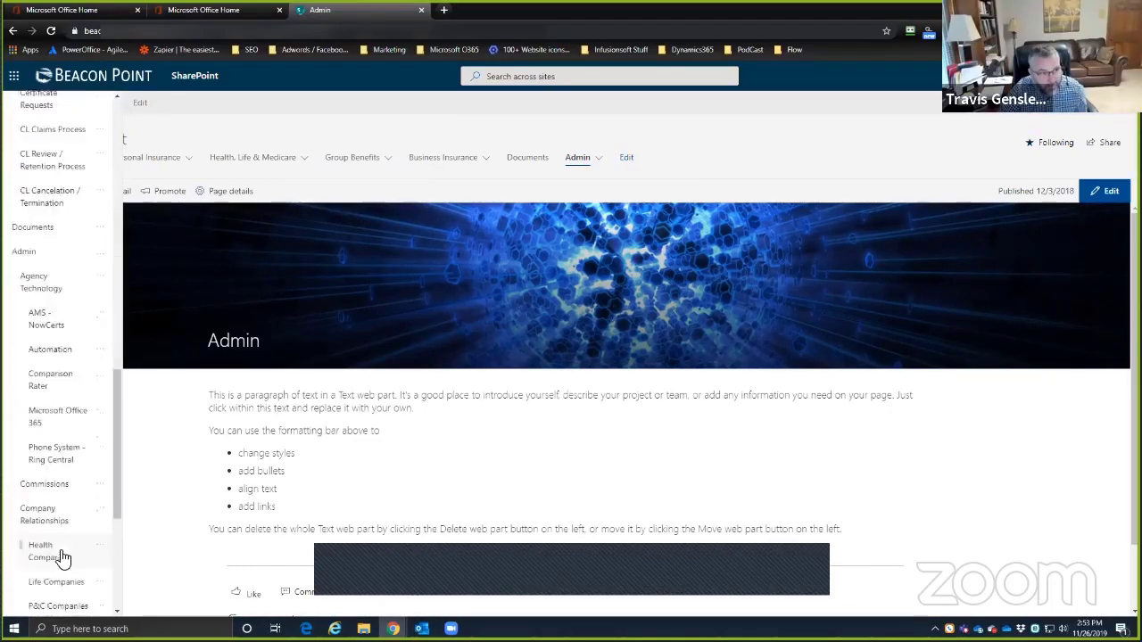
{"action": "left_click", "coordinate": [82, 600]}
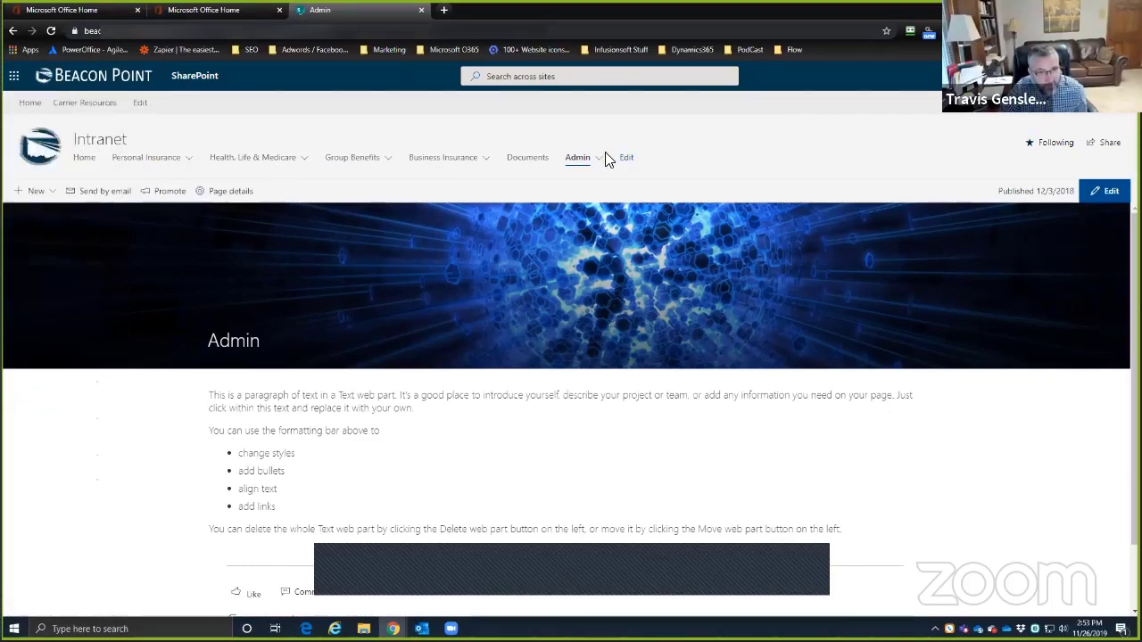
{"action": "left_click", "coordinate": [600, 161]}
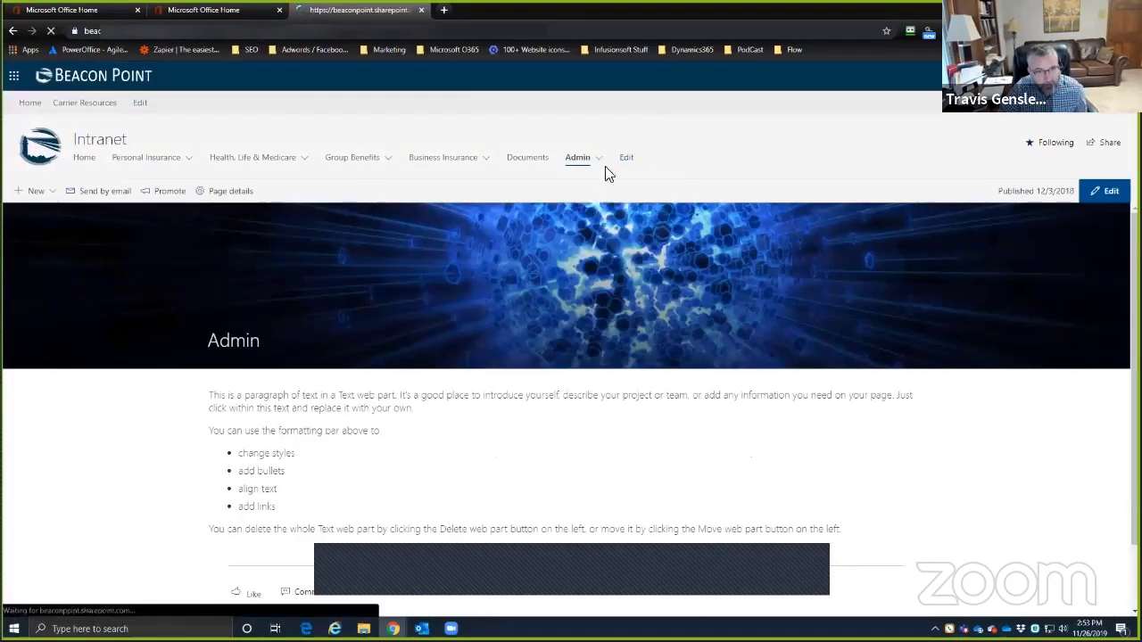
{"action": "left_click", "coordinate": [601, 162]}
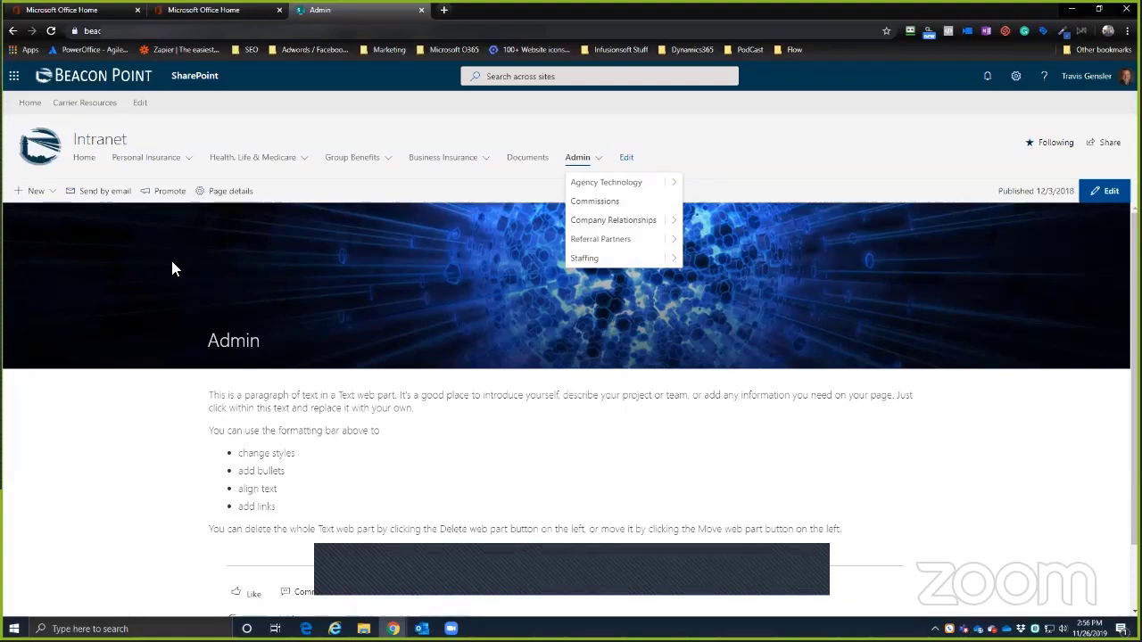
- Edit hub navigation, start a link under Carrier Resources, cancel it, and exit without saving
{"action": "left_click", "coordinate": [141, 106]}
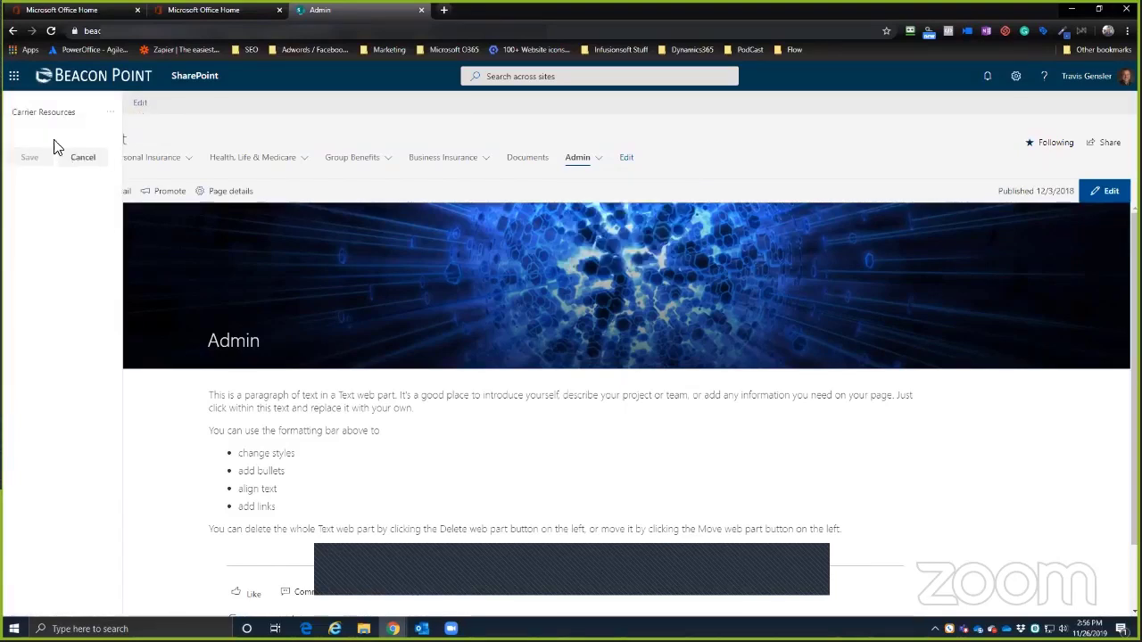
{"action": "mouse_move", "coordinate": [100, 123]}
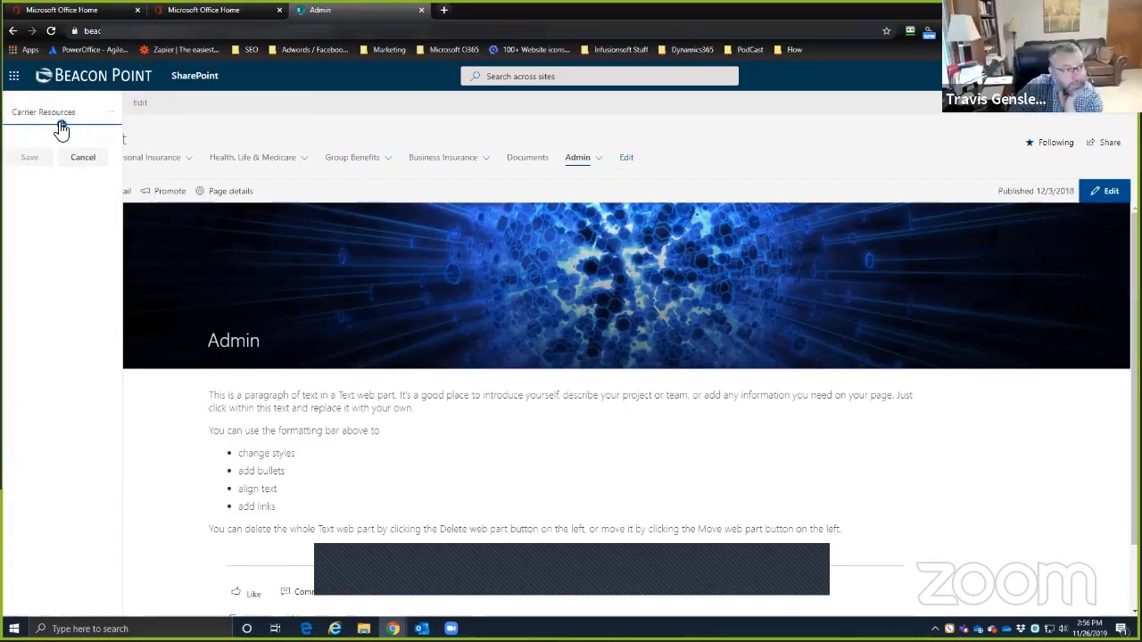
{"action": "left_click", "coordinate": [61, 125]}
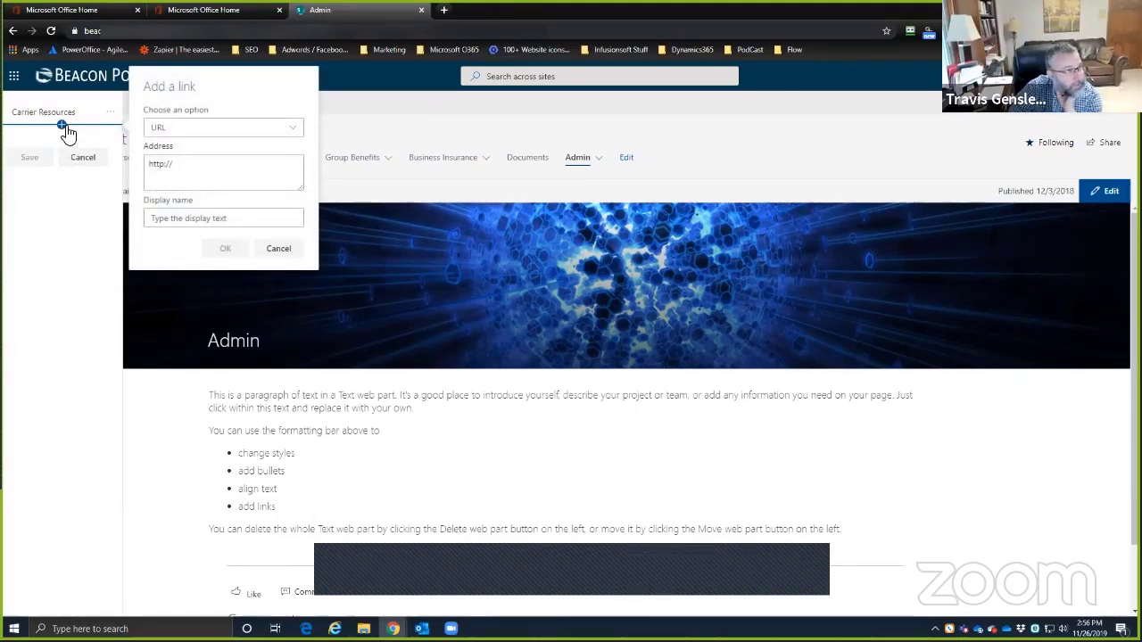
{"action": "left_click", "coordinate": [282, 250]}
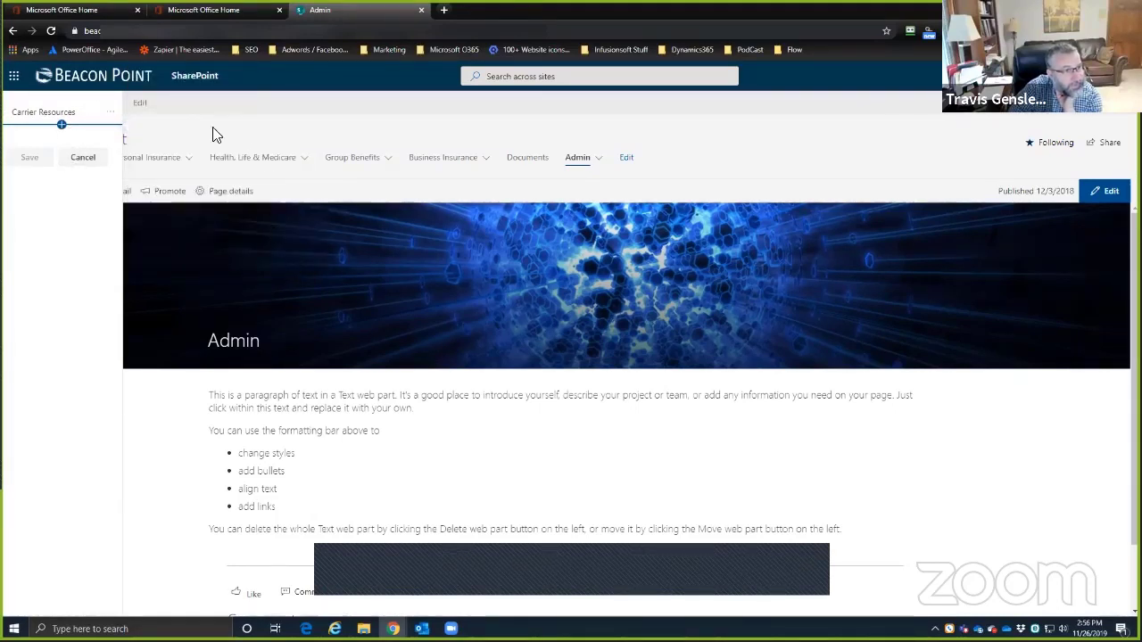
{"action": "left_click", "coordinate": [83, 156]}
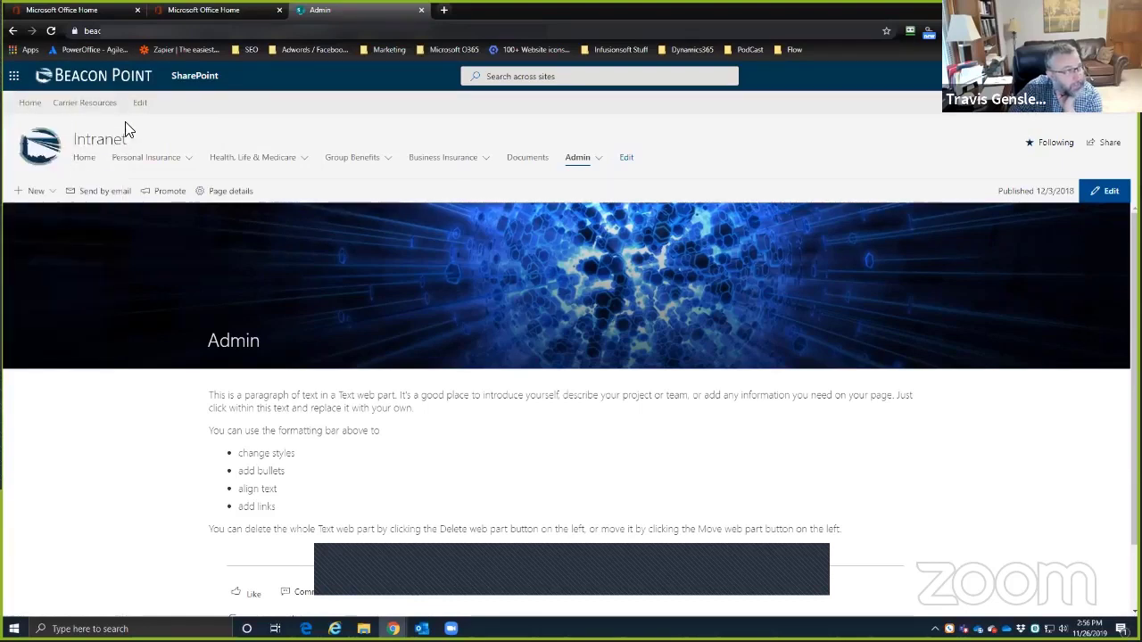